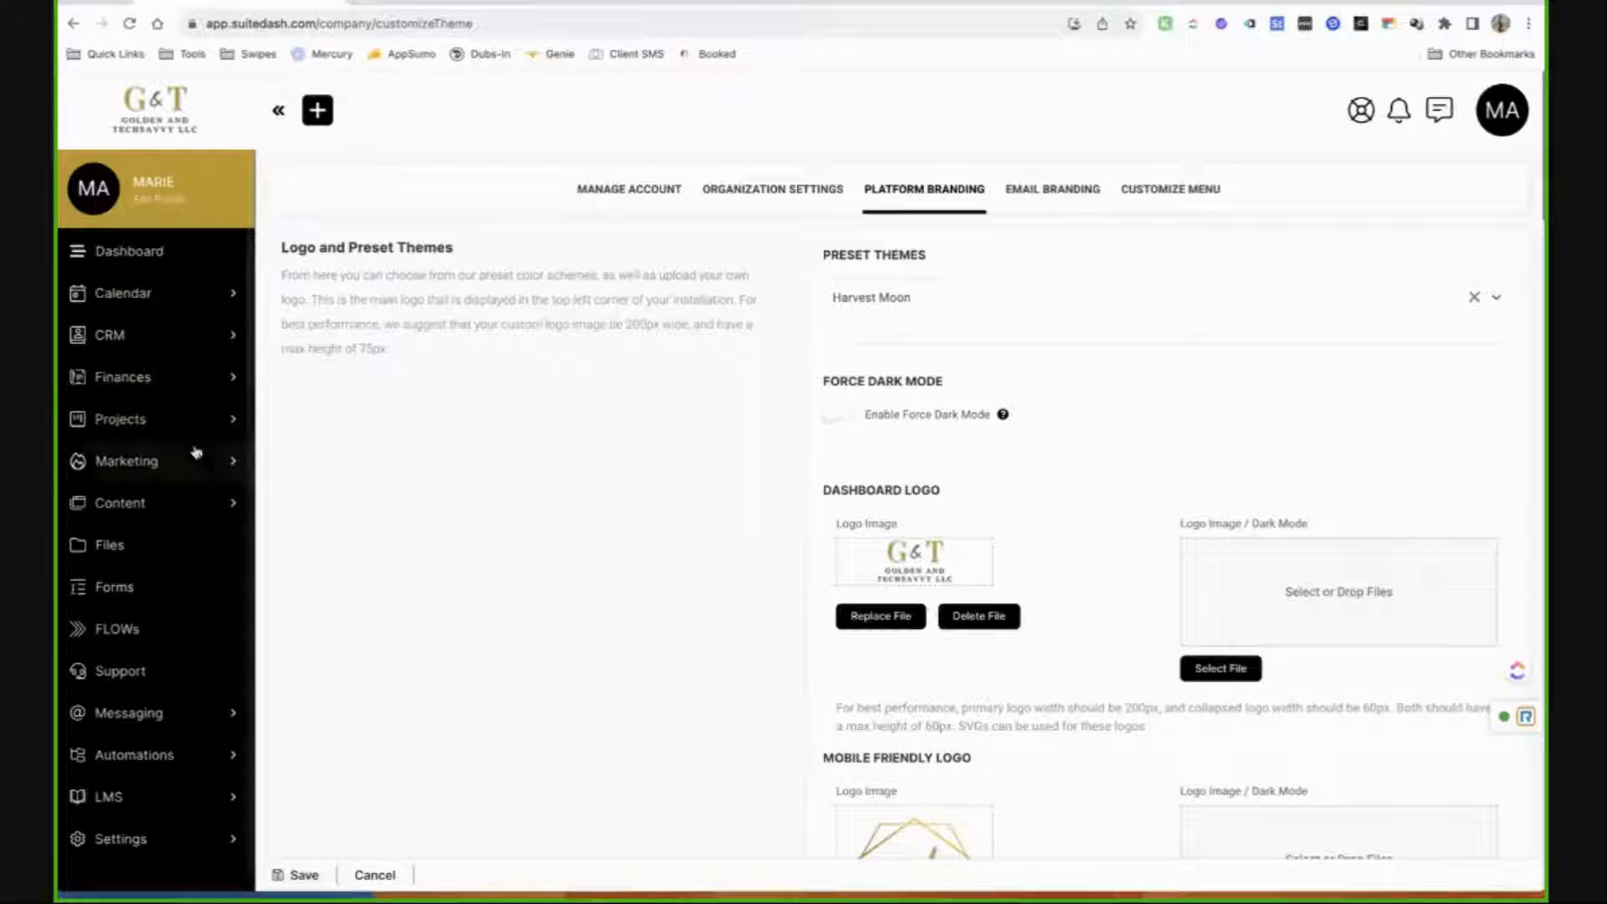
Go to the projects list and start adding a new project.
click(173, 514)
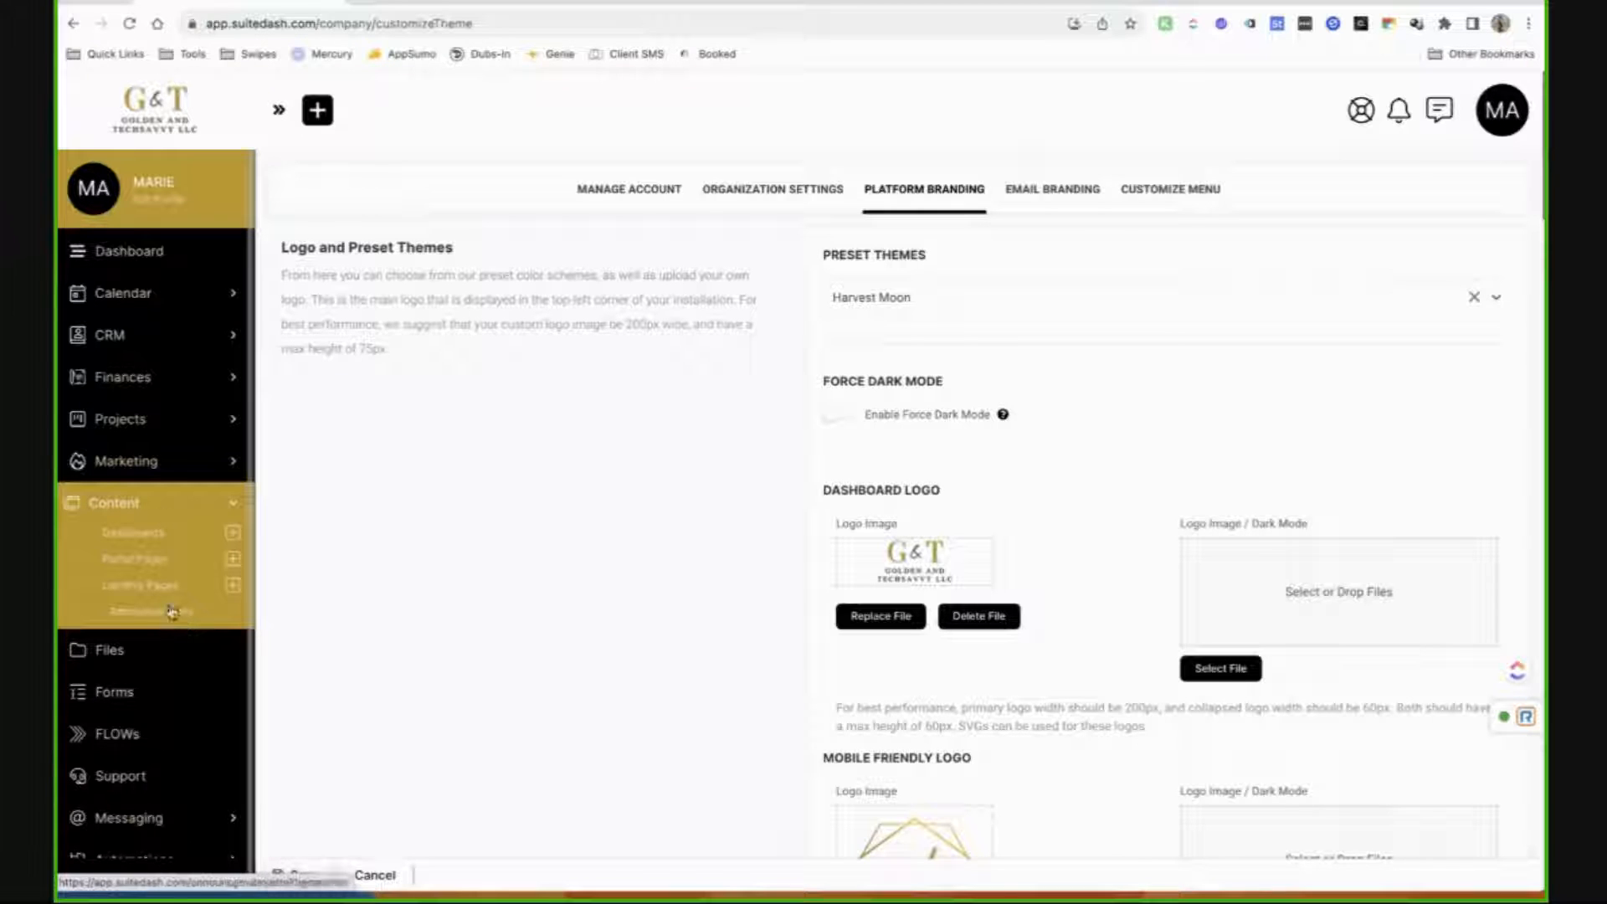
click(163, 421)
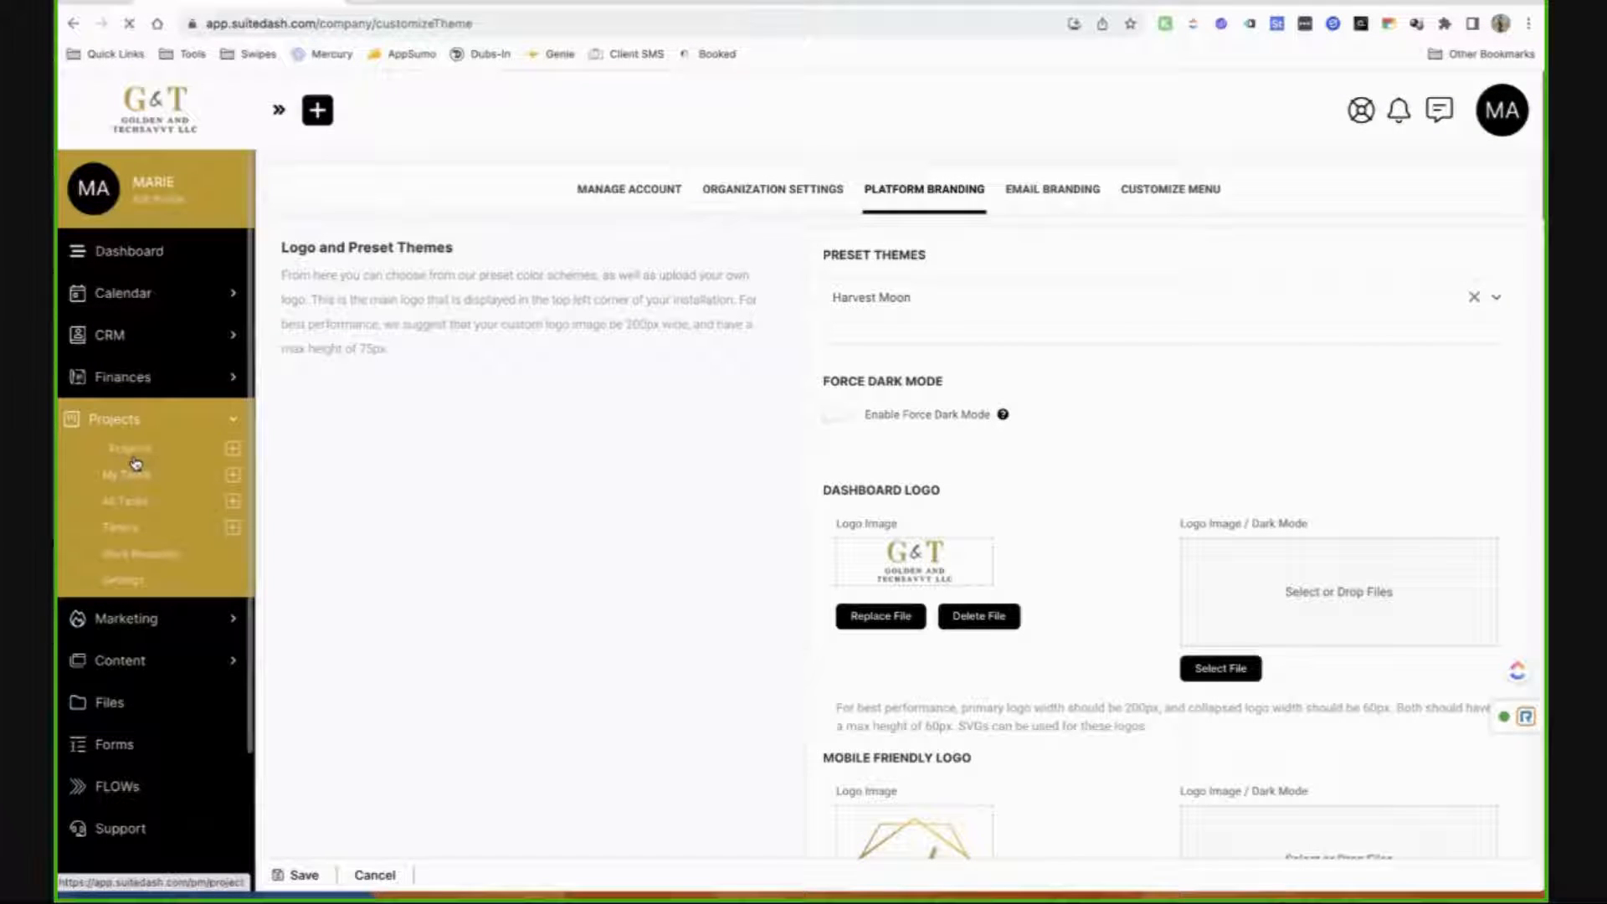
click(136, 465)
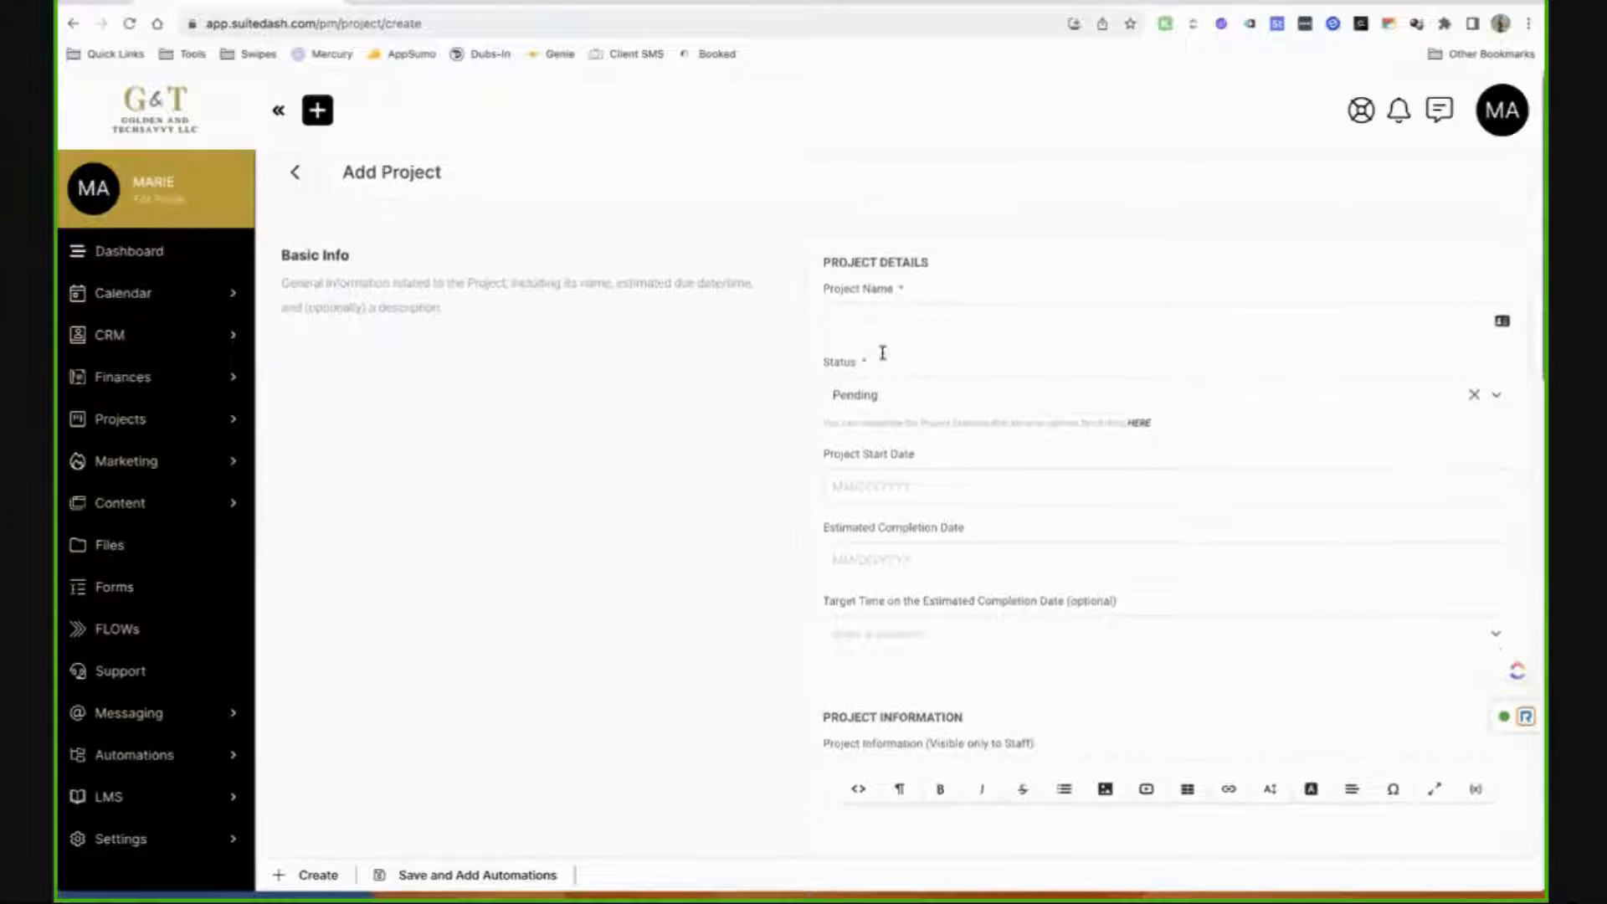
Examine the new project form's status options, date fields, project information boxes and client assignment section.
scroll(883, 353, down, 2)
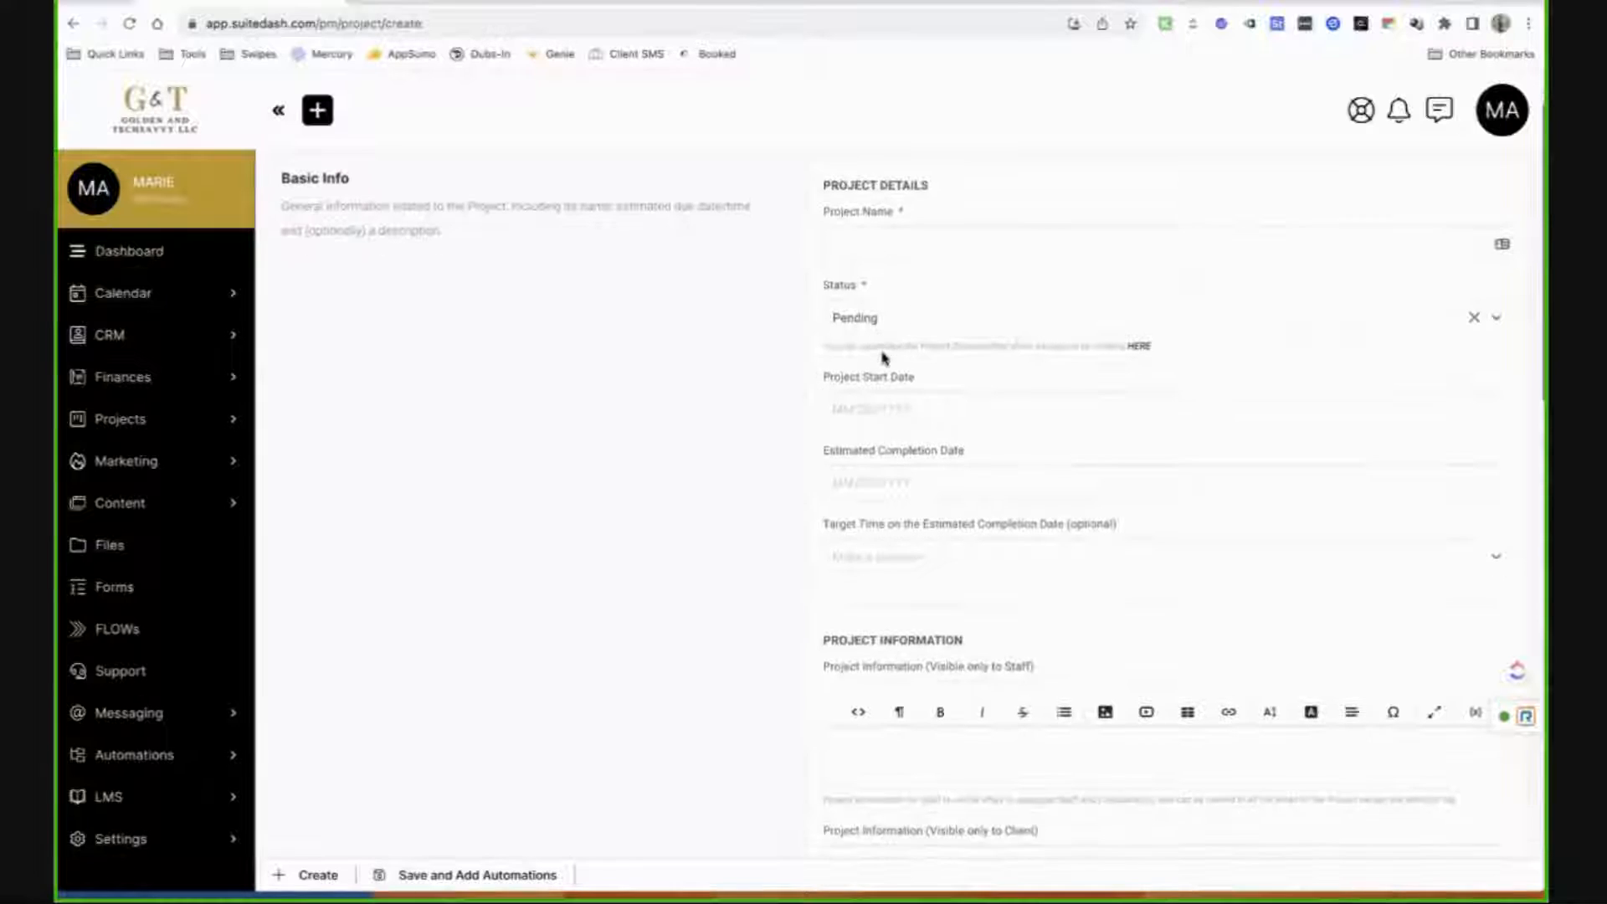
scroll(883, 355, down, 1)
click(904, 301)
click(851, 338)
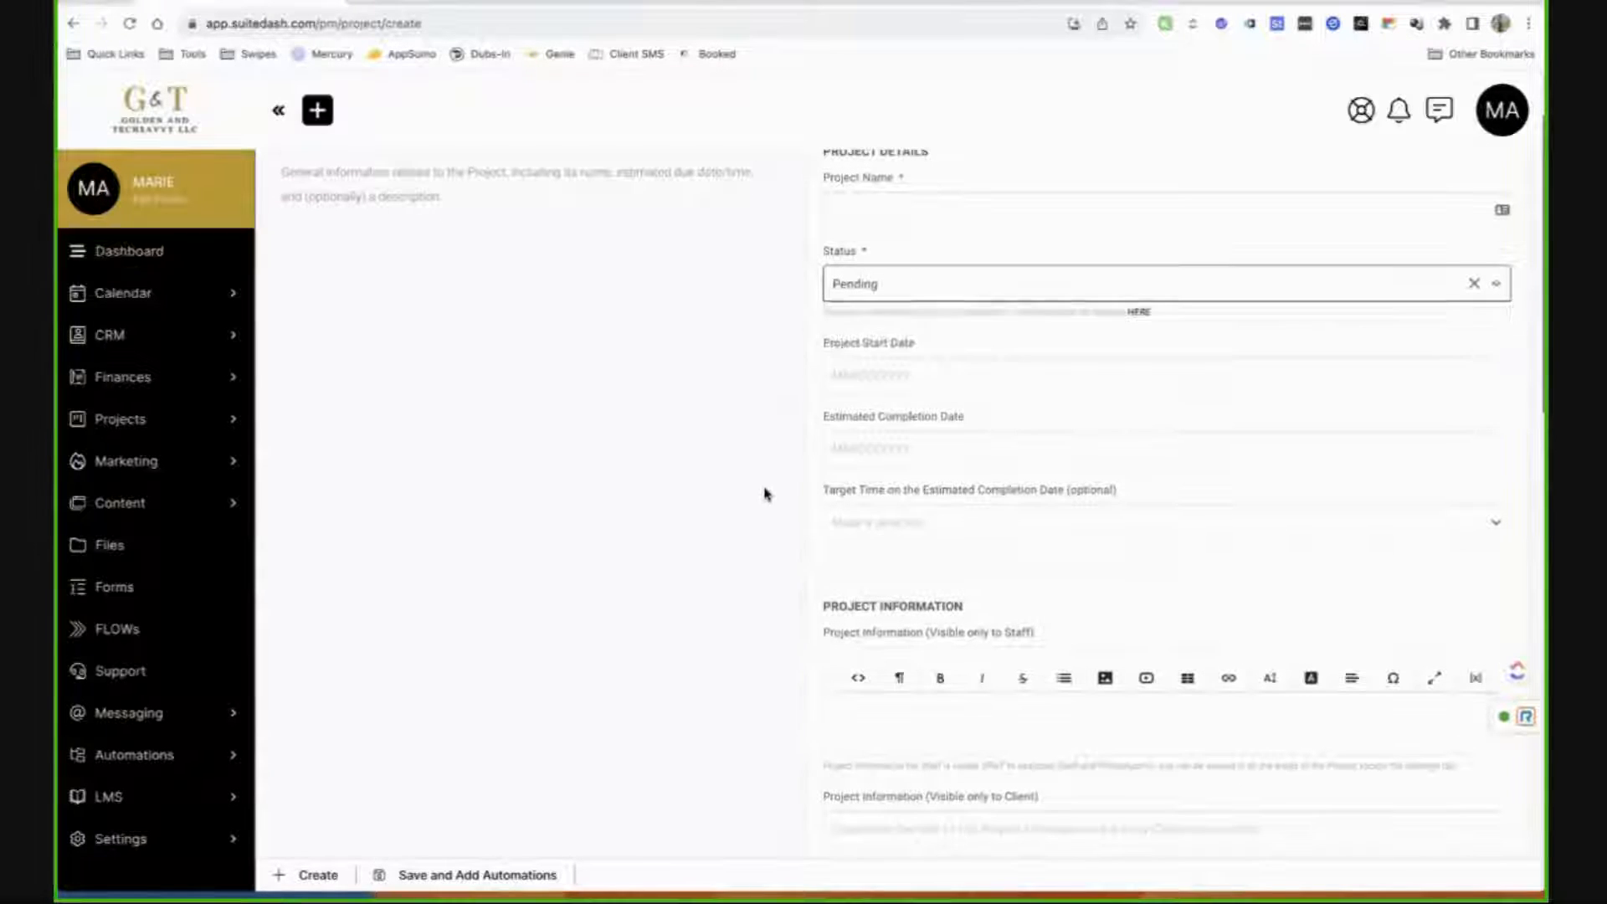
click(764, 494)
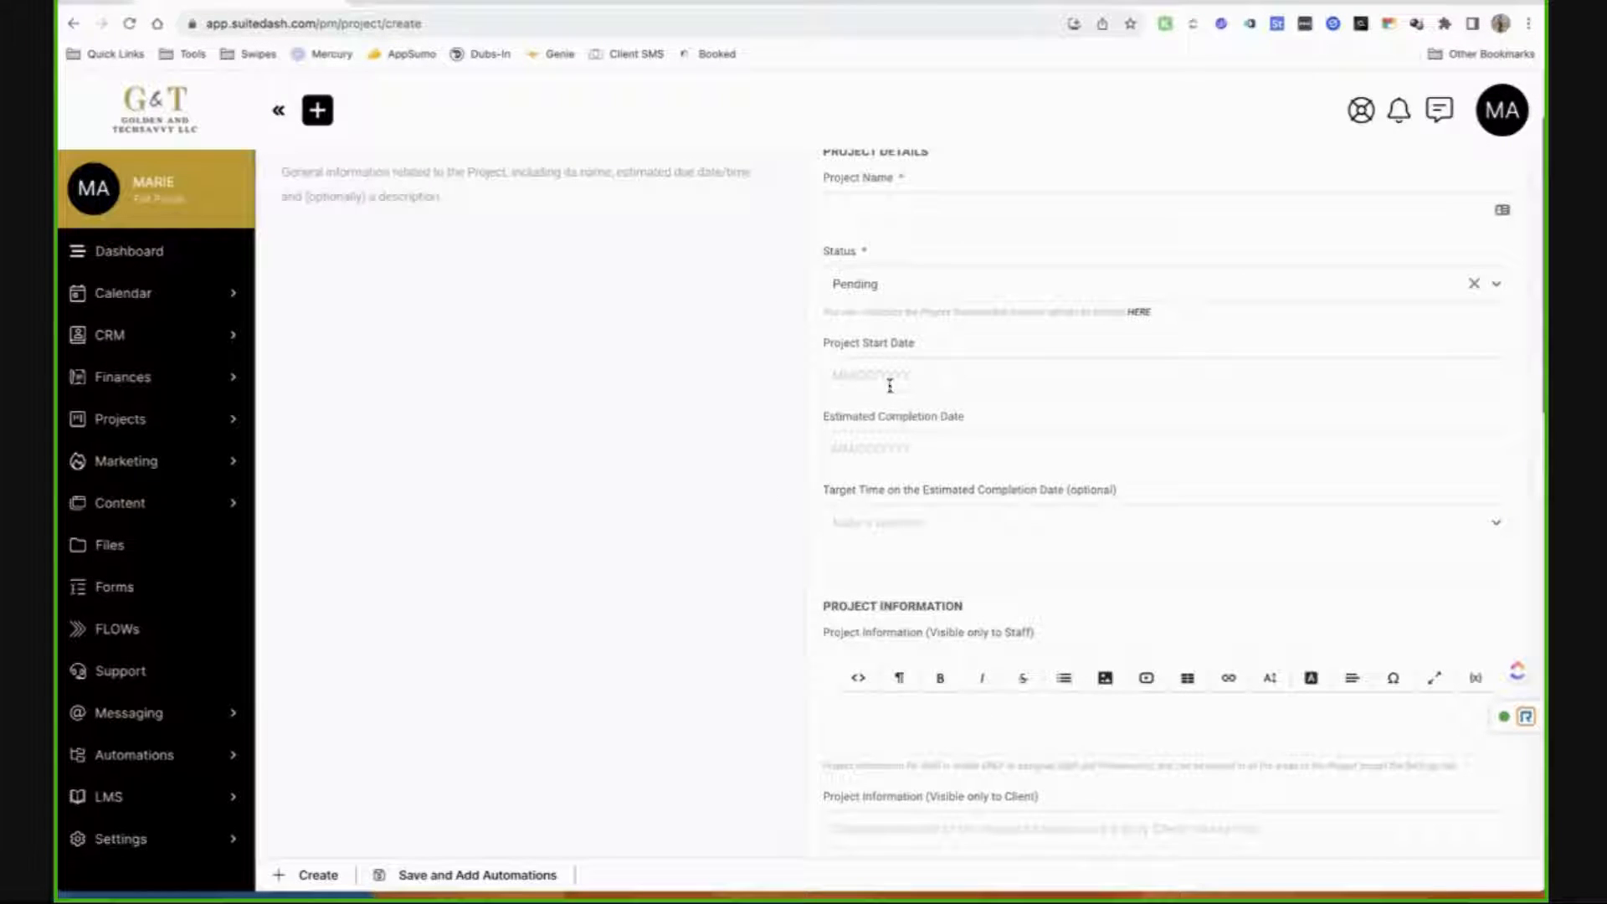
scroll(887, 453, down, 3)
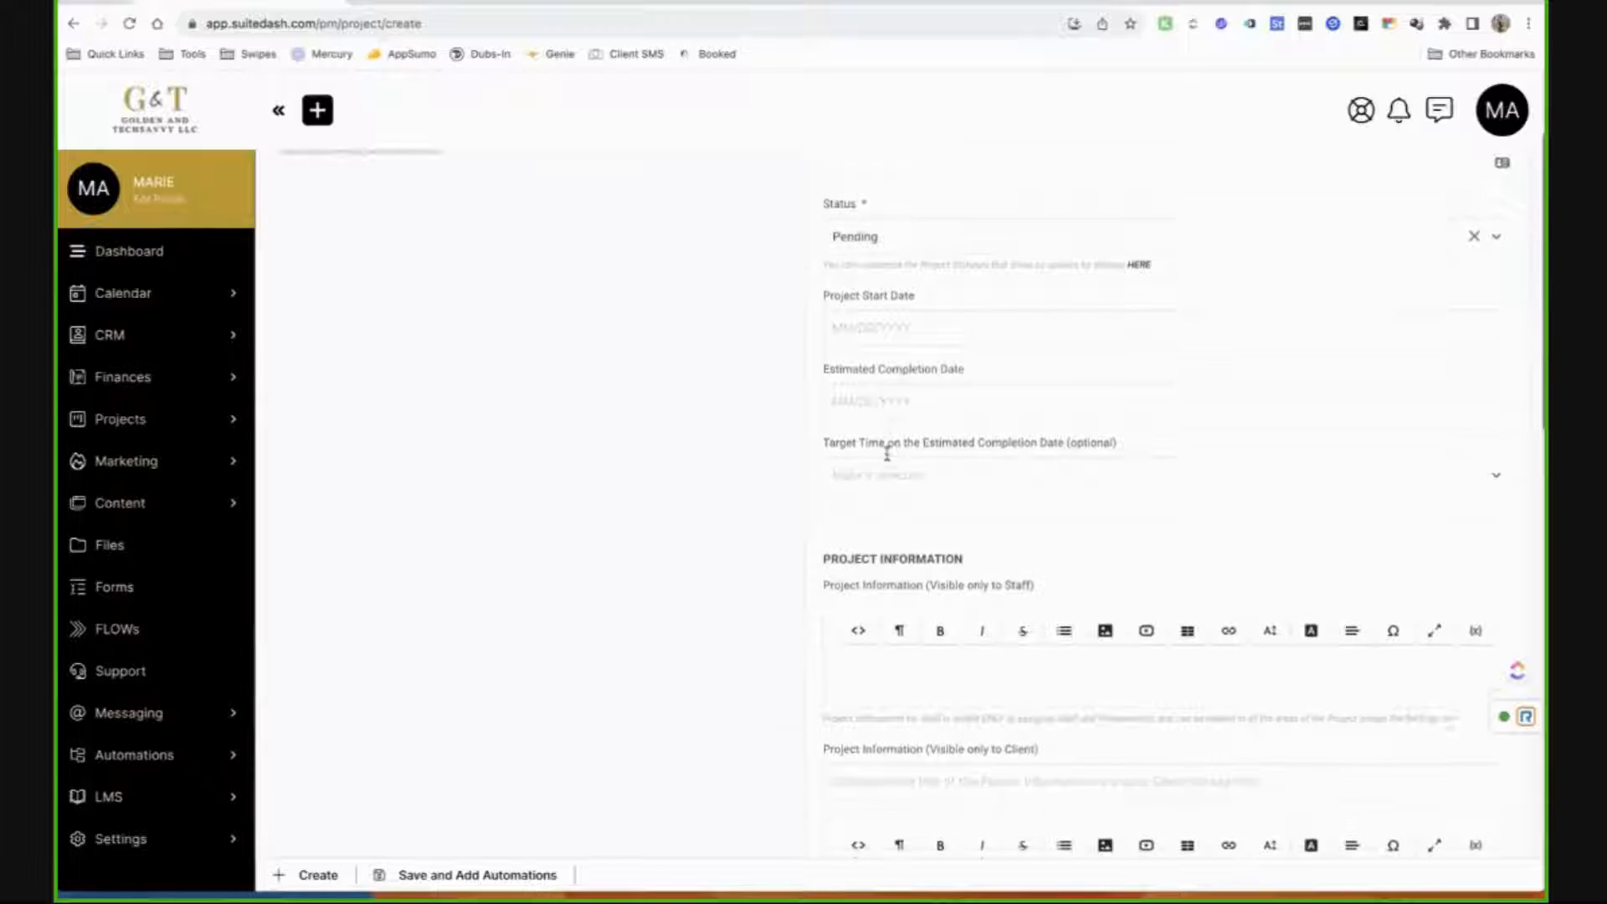
scroll(888, 458, down, 3)
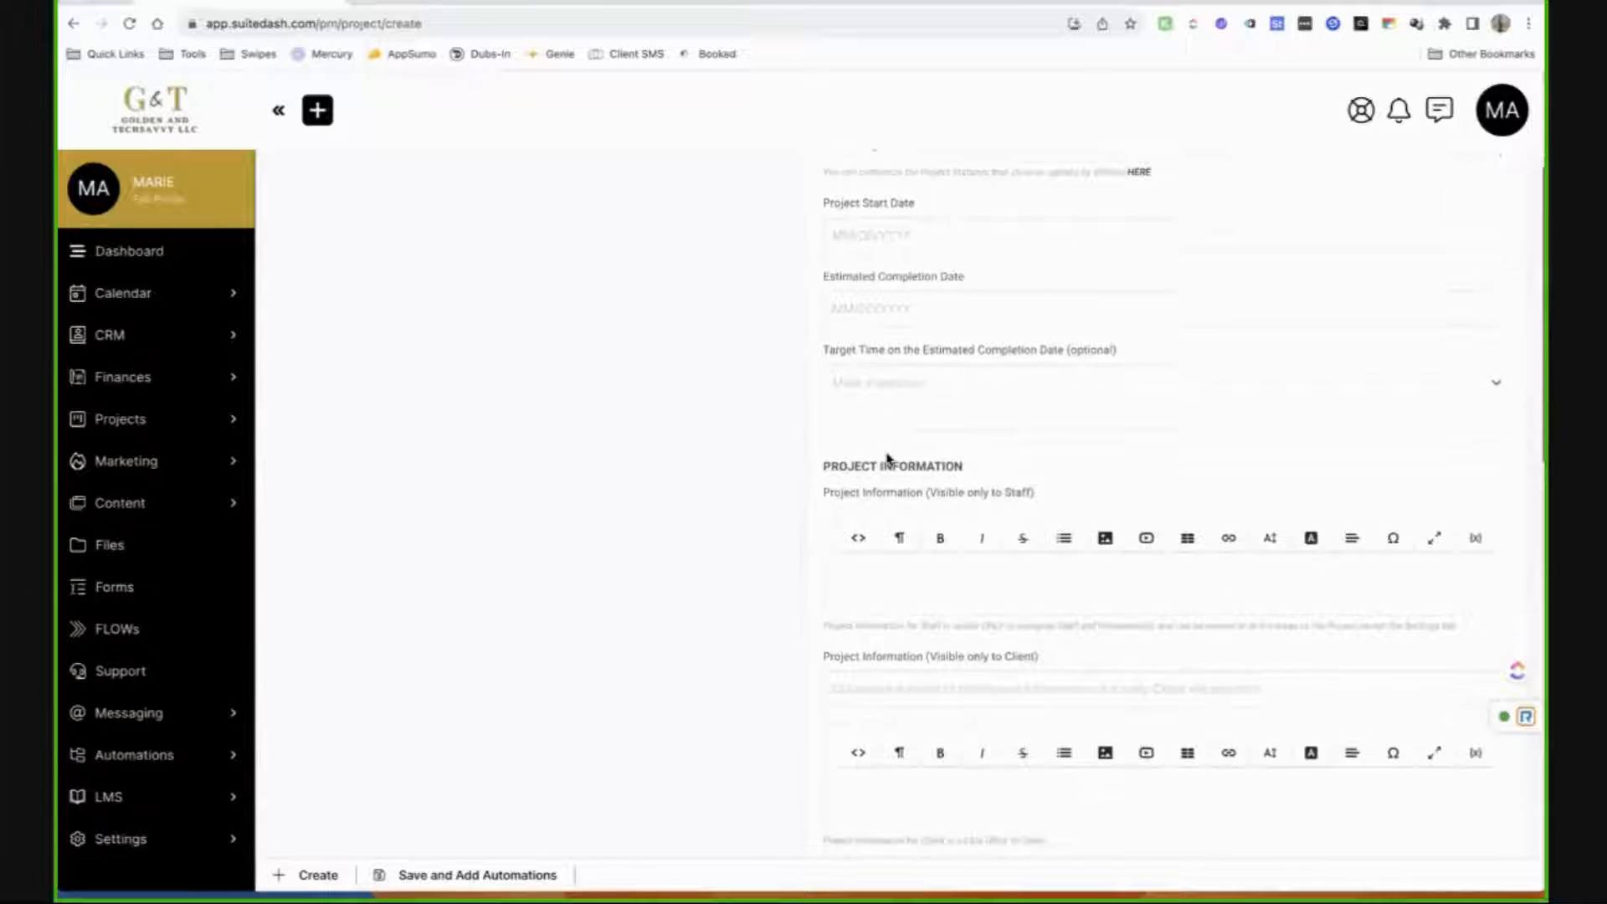
scroll(886, 453, down, 4)
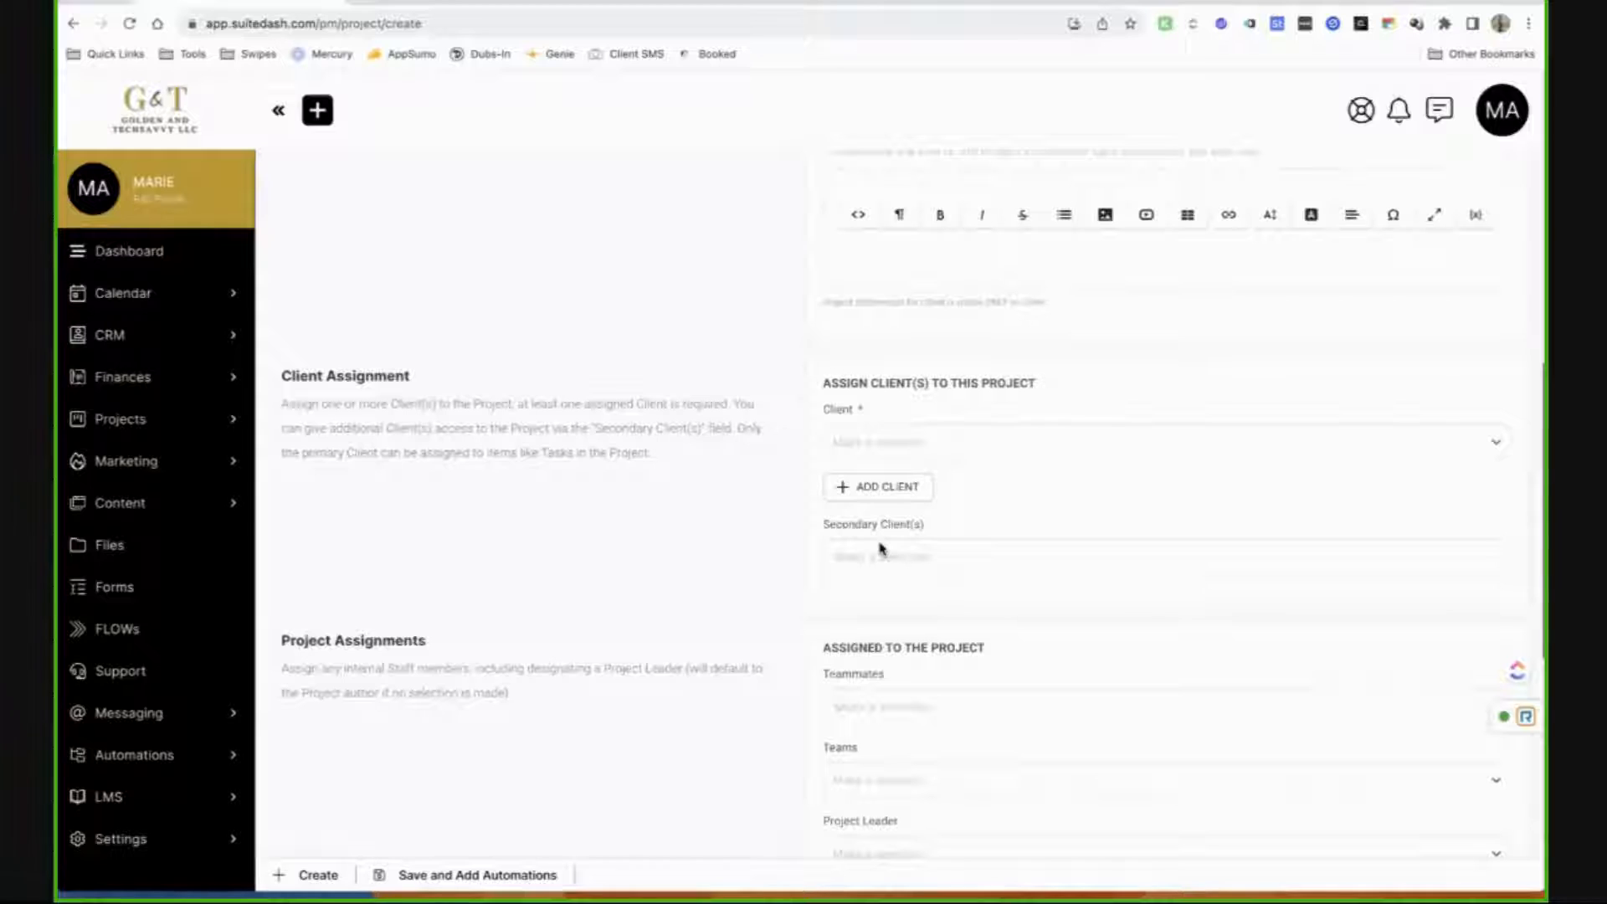
scroll(879, 545, down, 1)
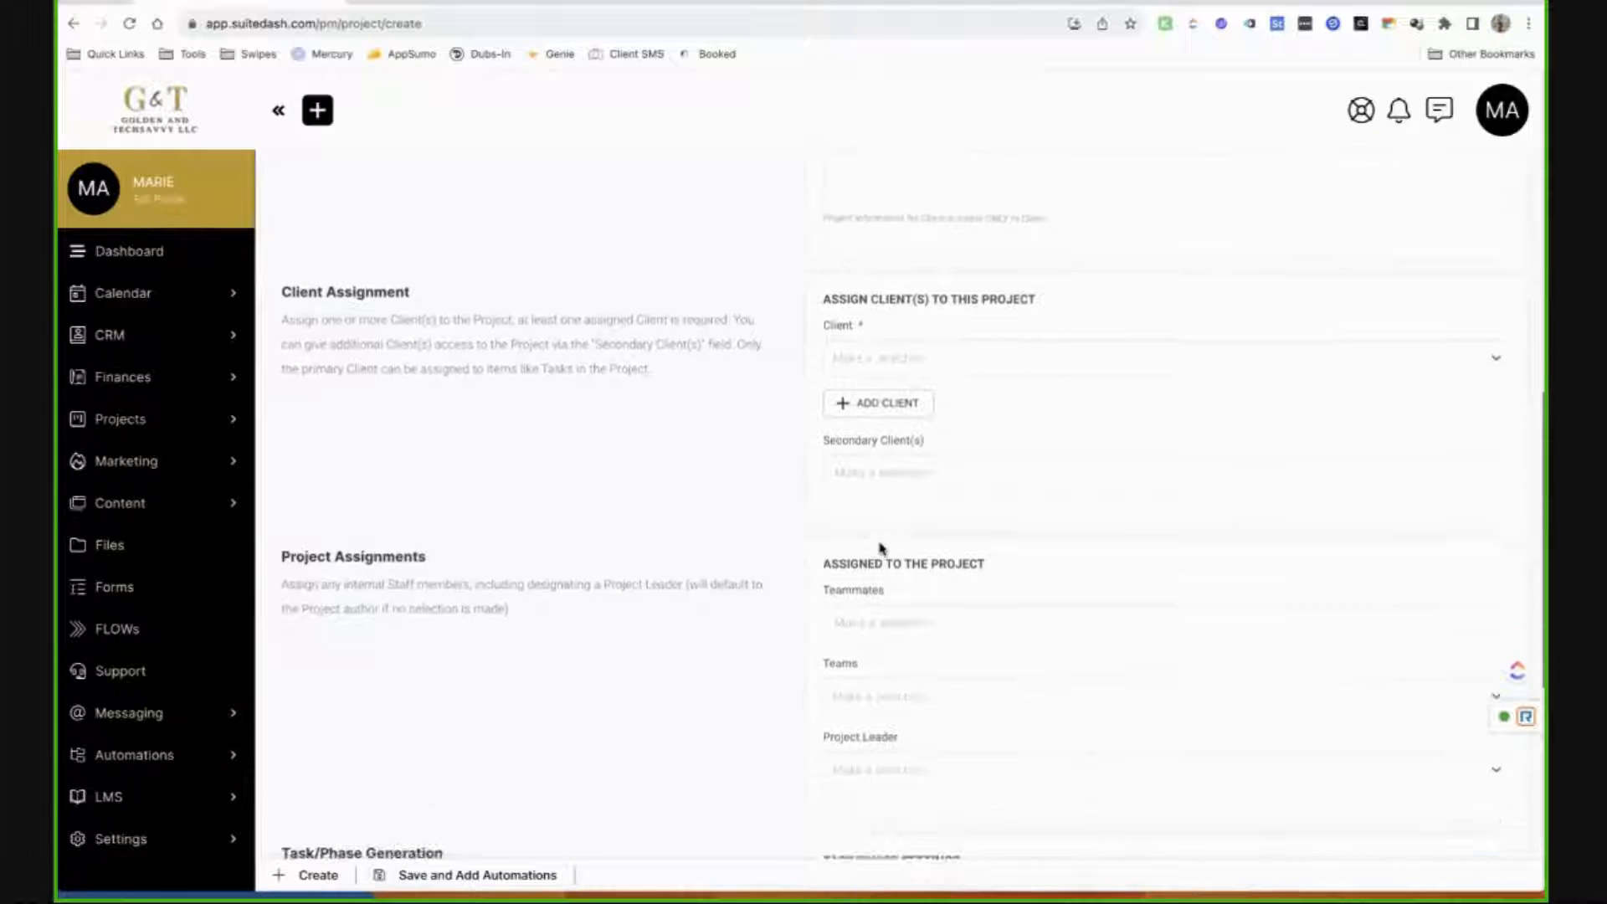
Assign the existing client to the project, and view the Add Client form without adding anyone.
click(906, 368)
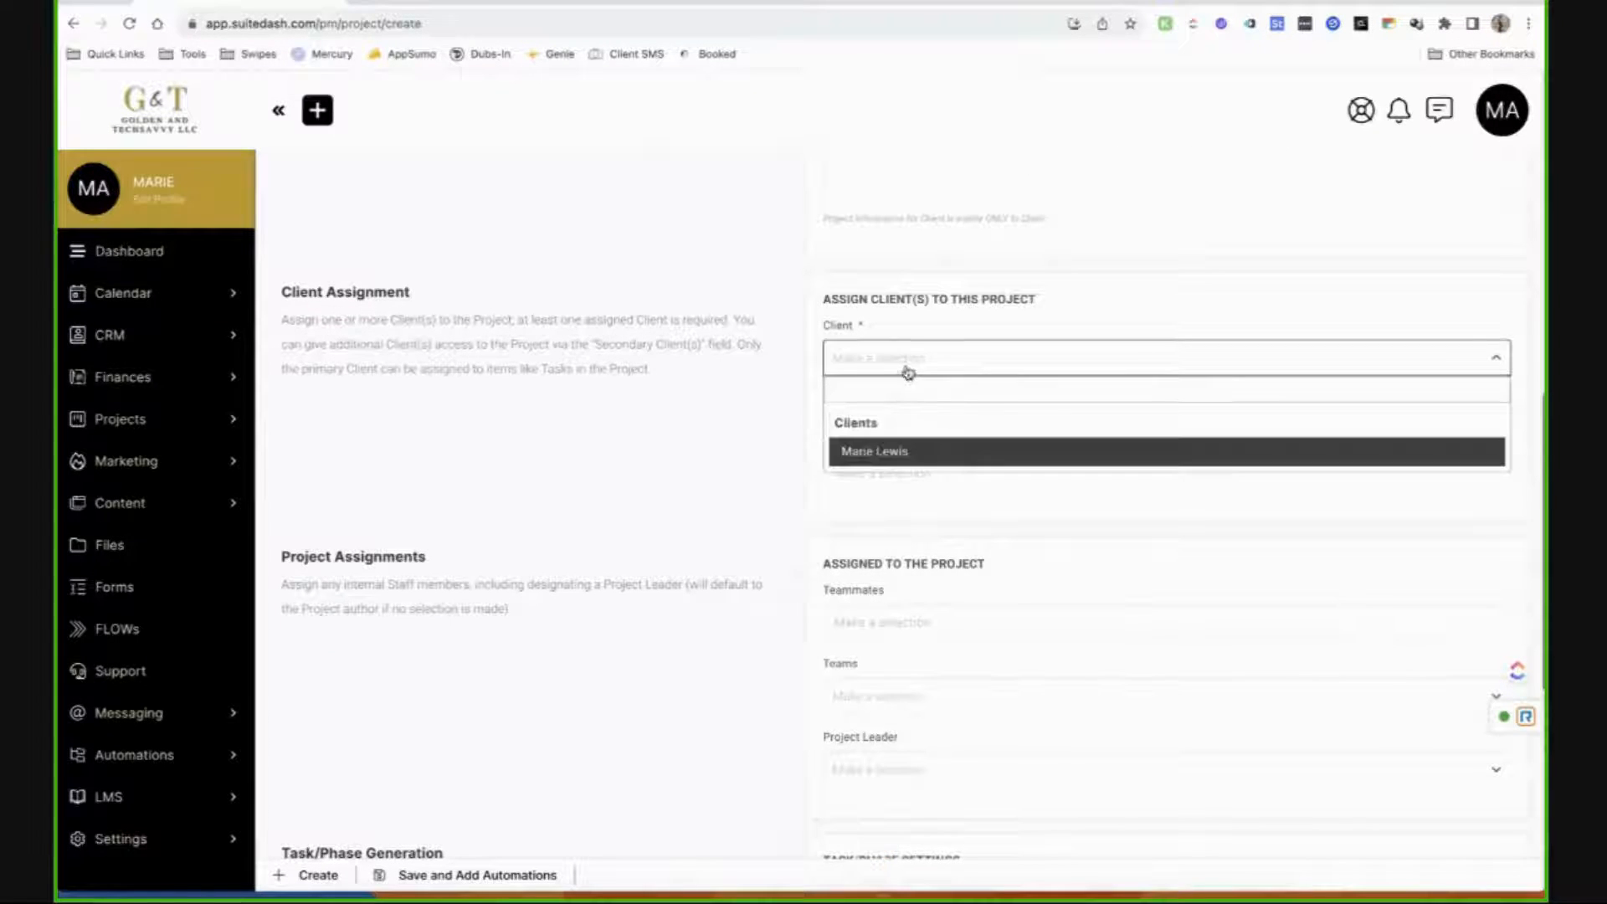
click(901, 451)
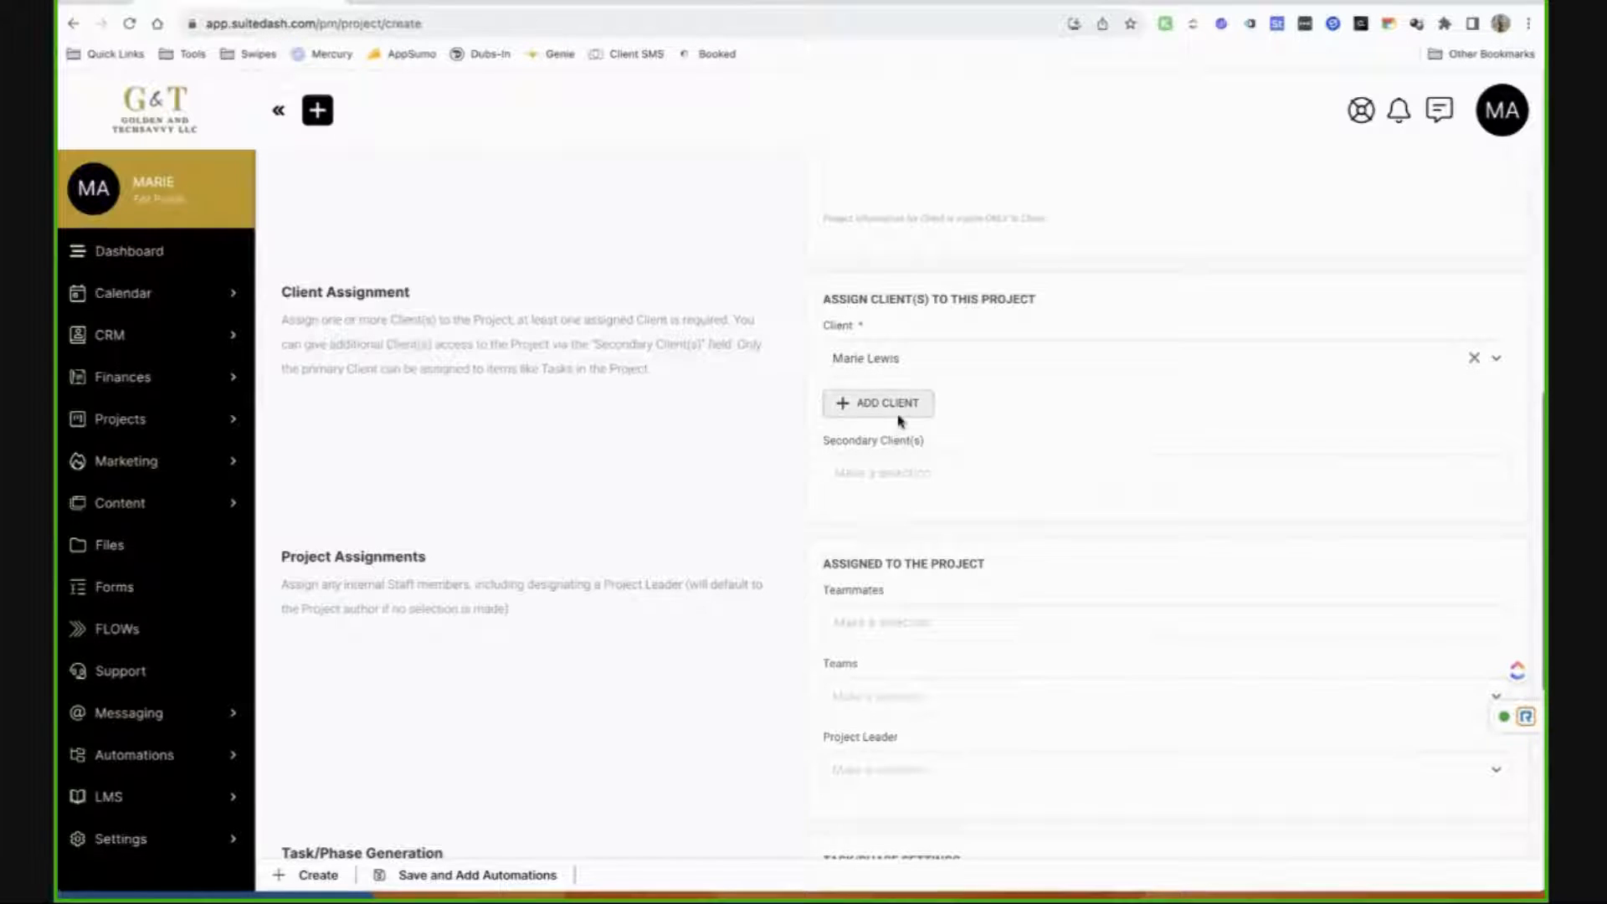
click(899, 417)
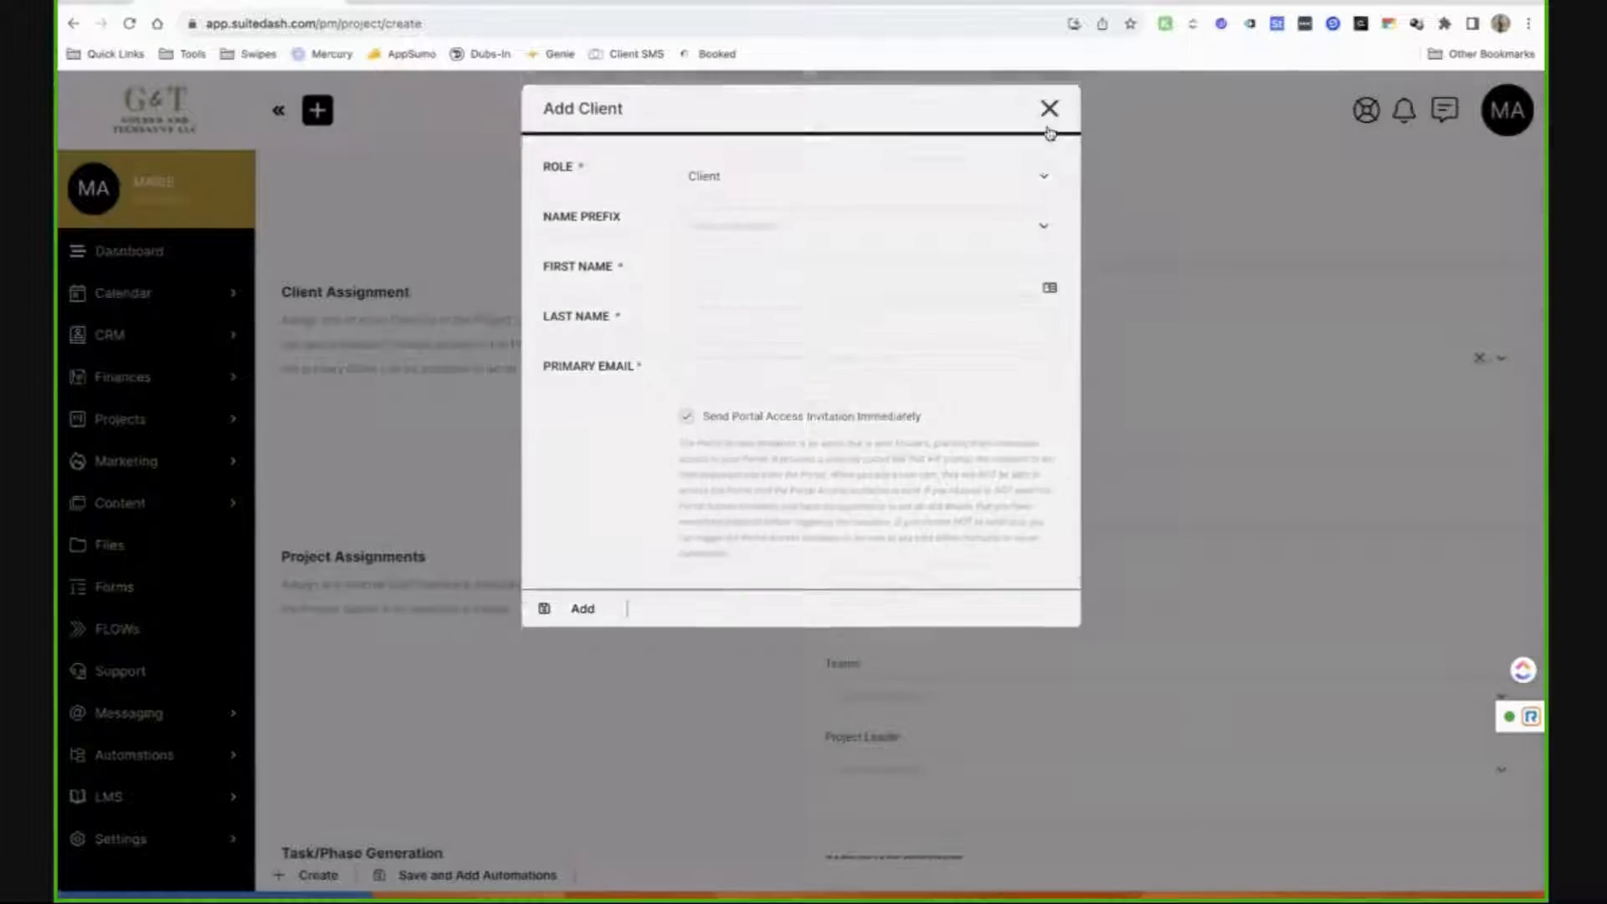
click(1048, 121)
Check the staff assignment section and the available project leaders without choosing one.
scroll(860, 502, down, 2)
scroll(860, 502, down, 1)
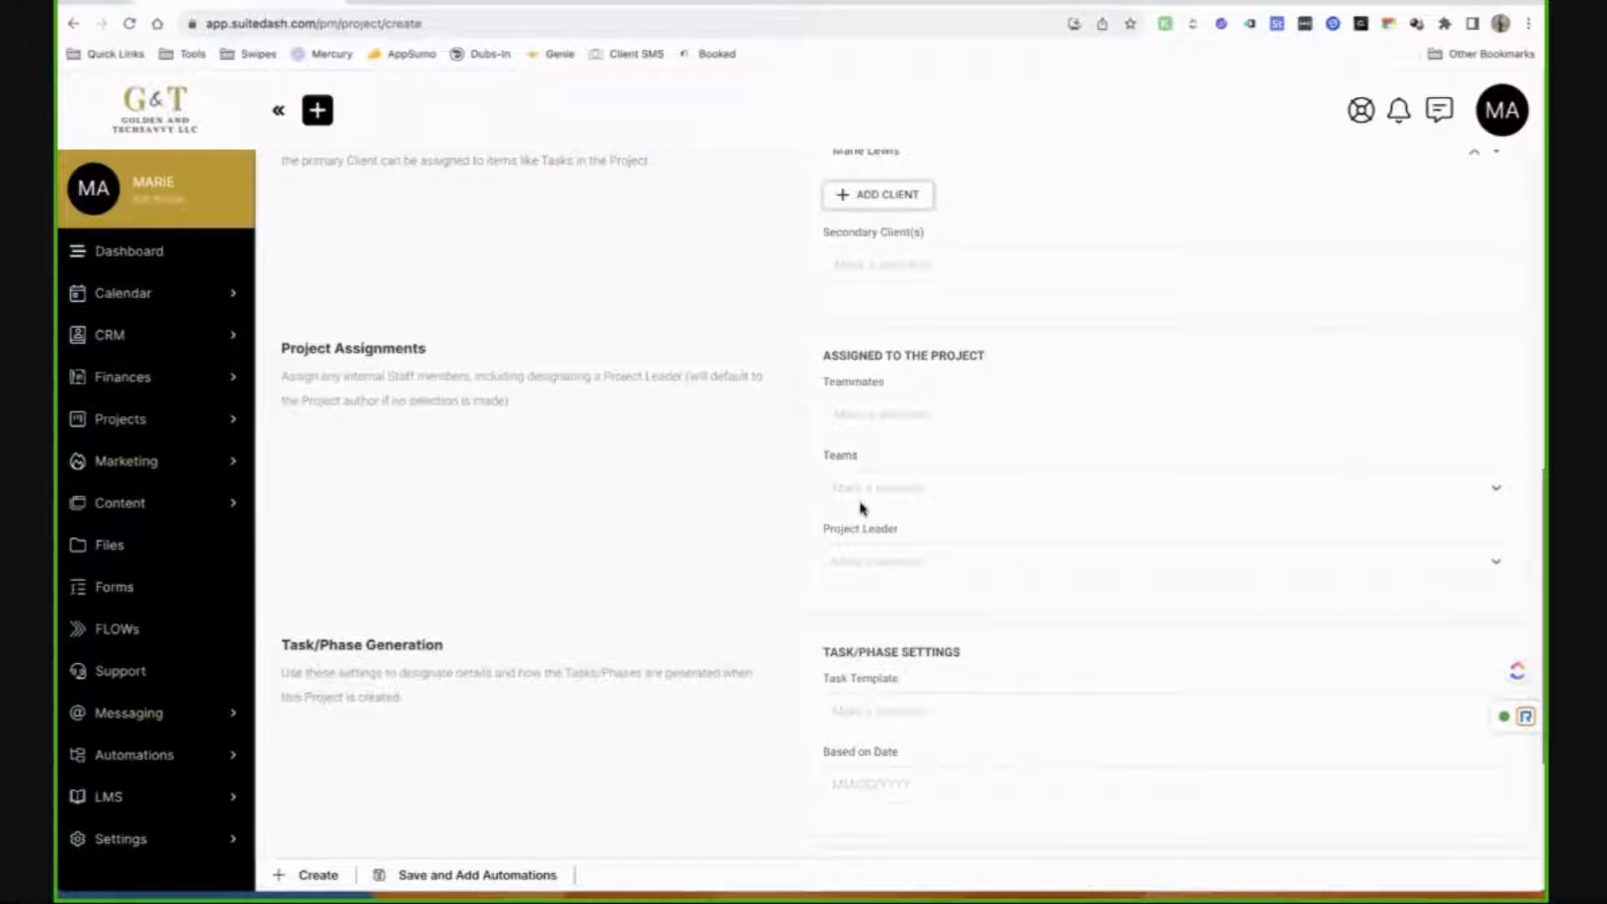
click(880, 563)
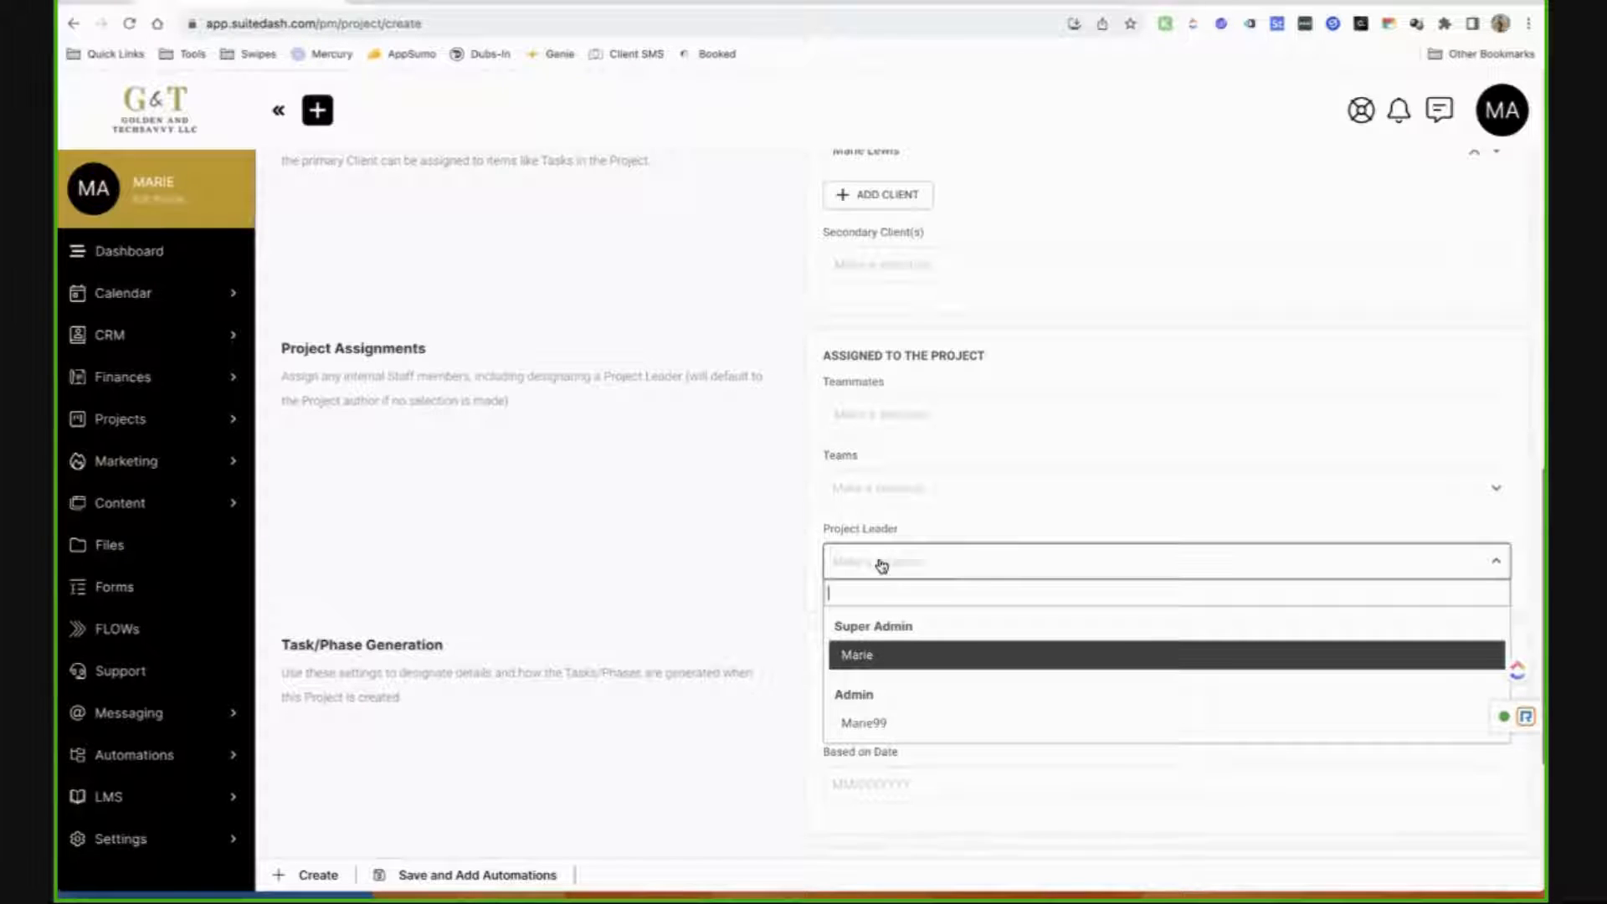
click(672, 603)
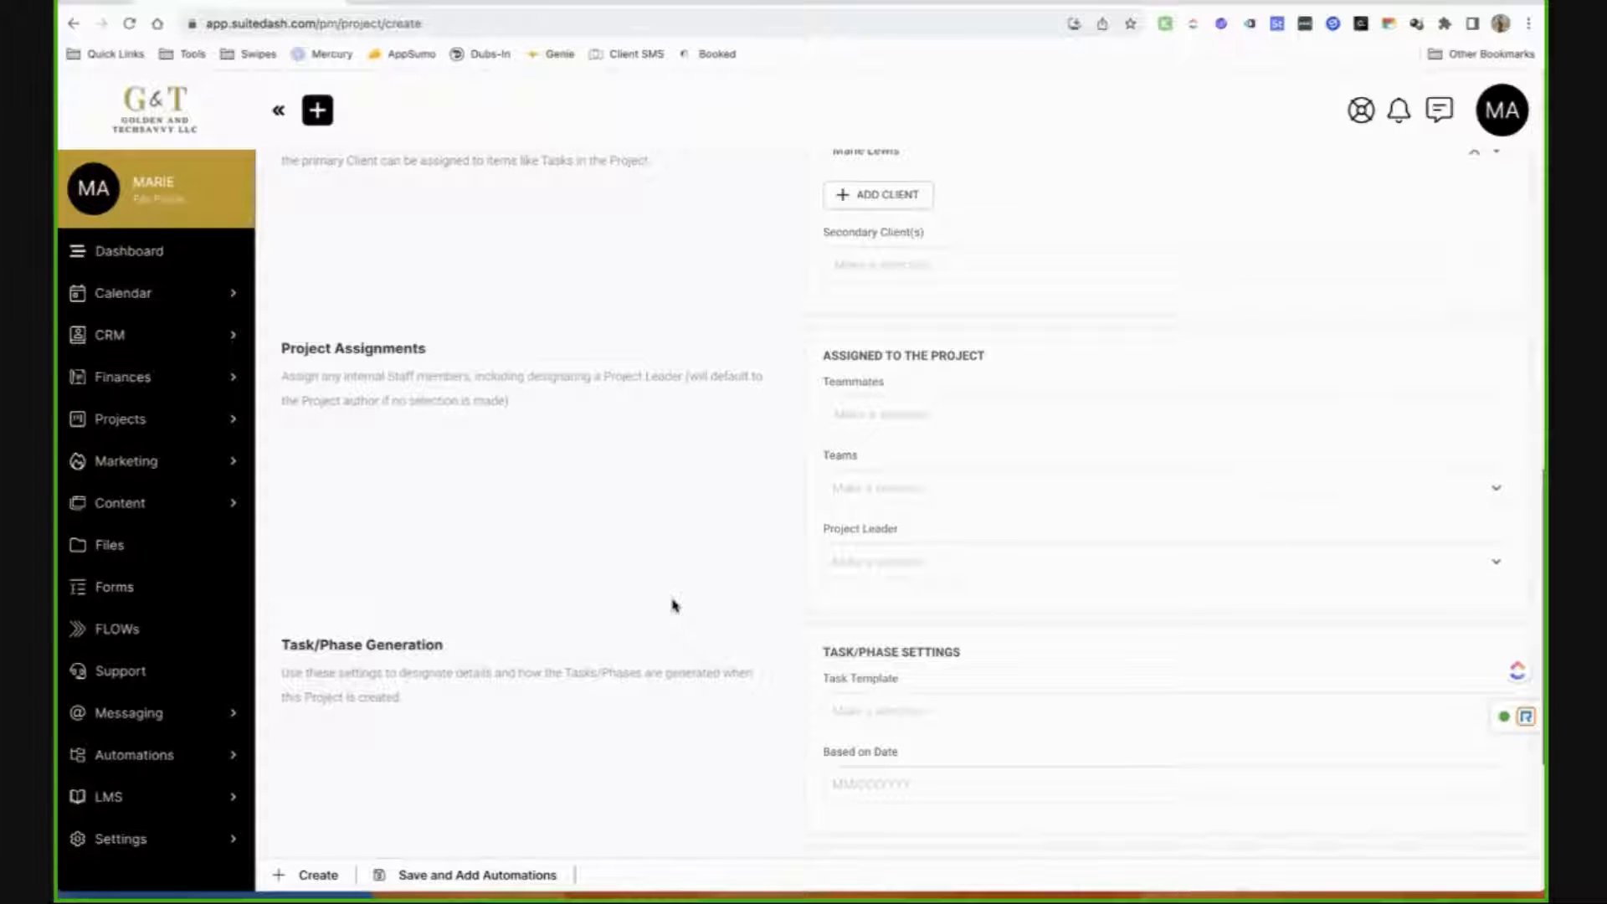
scroll(672, 603, down, 4)
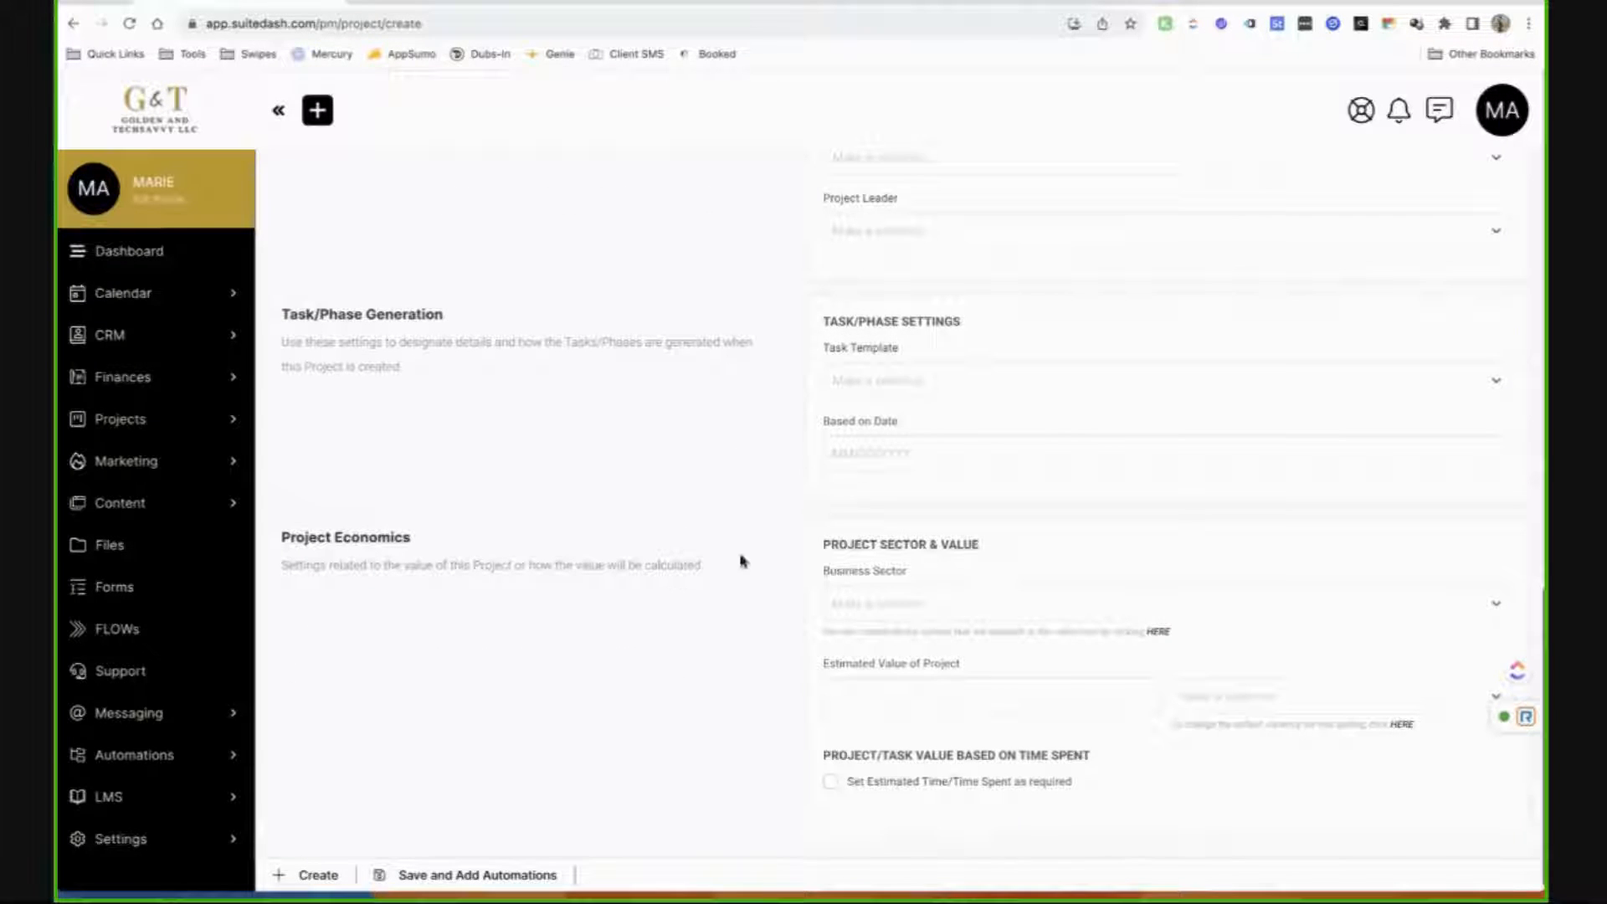
Set the project's task template to Tax Preparation Template and check the business sector choices.
click(920, 387)
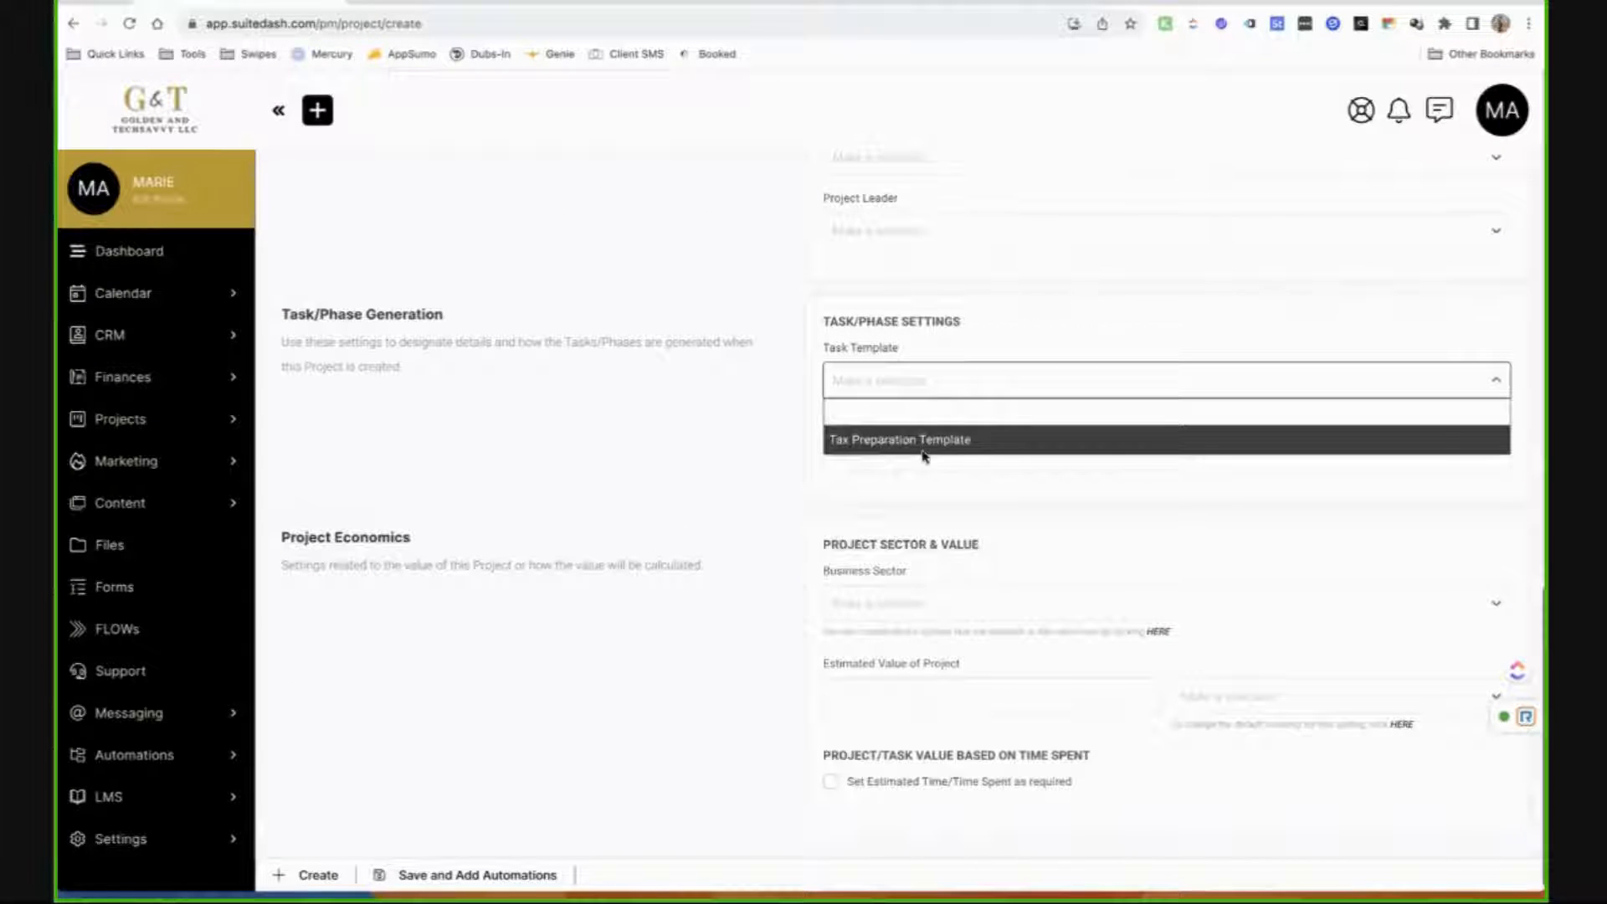
click(924, 442)
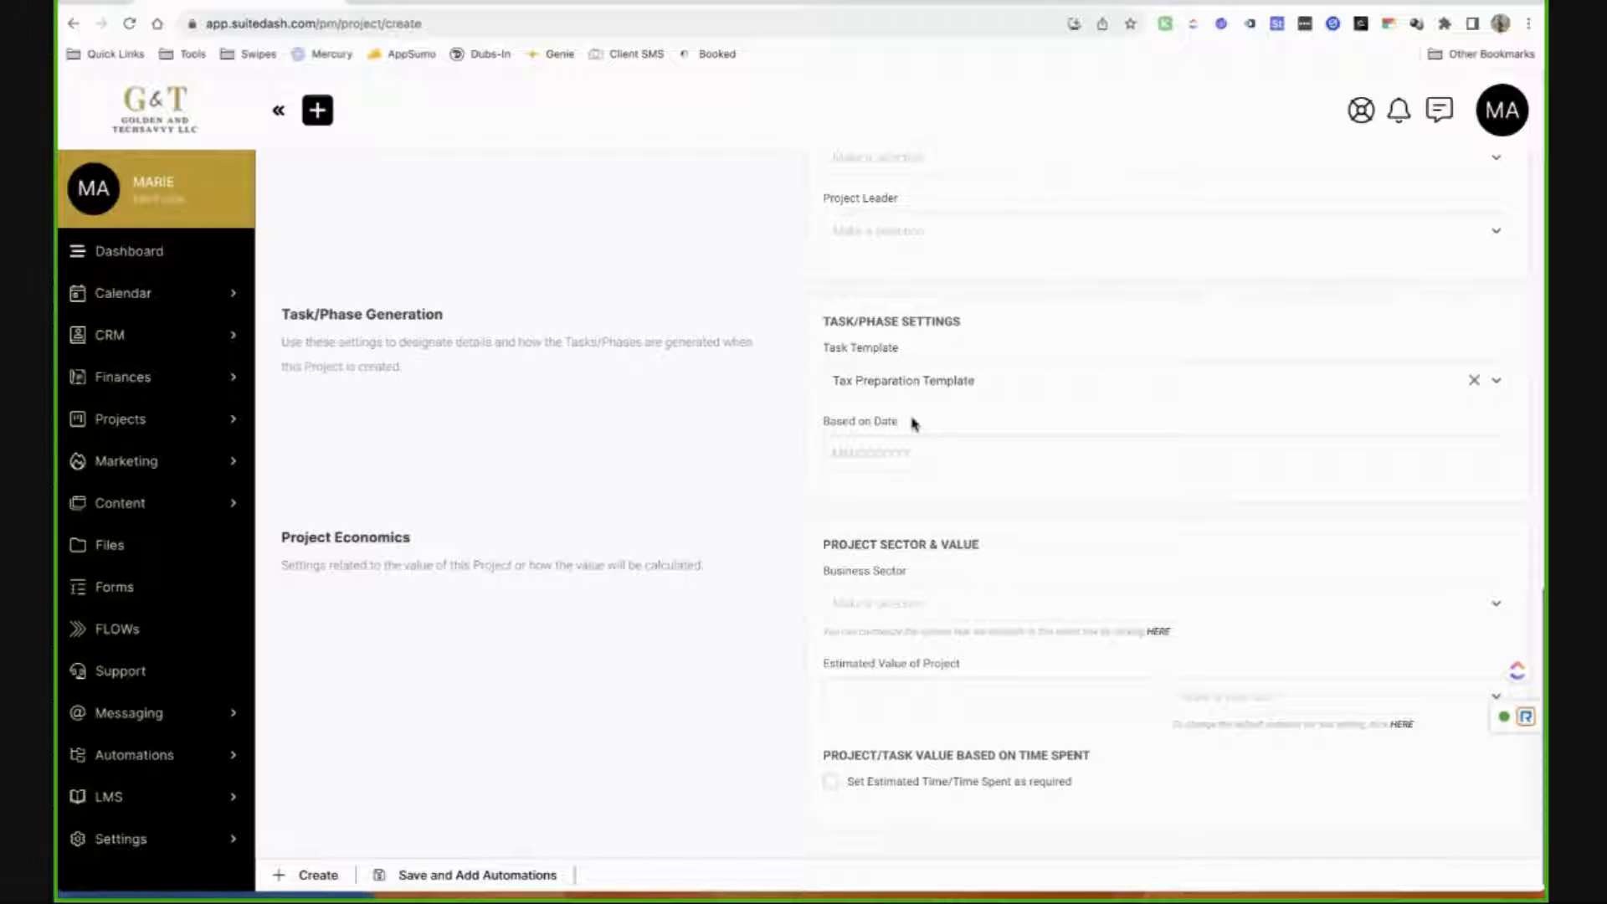
scroll(913, 424, down, 1)
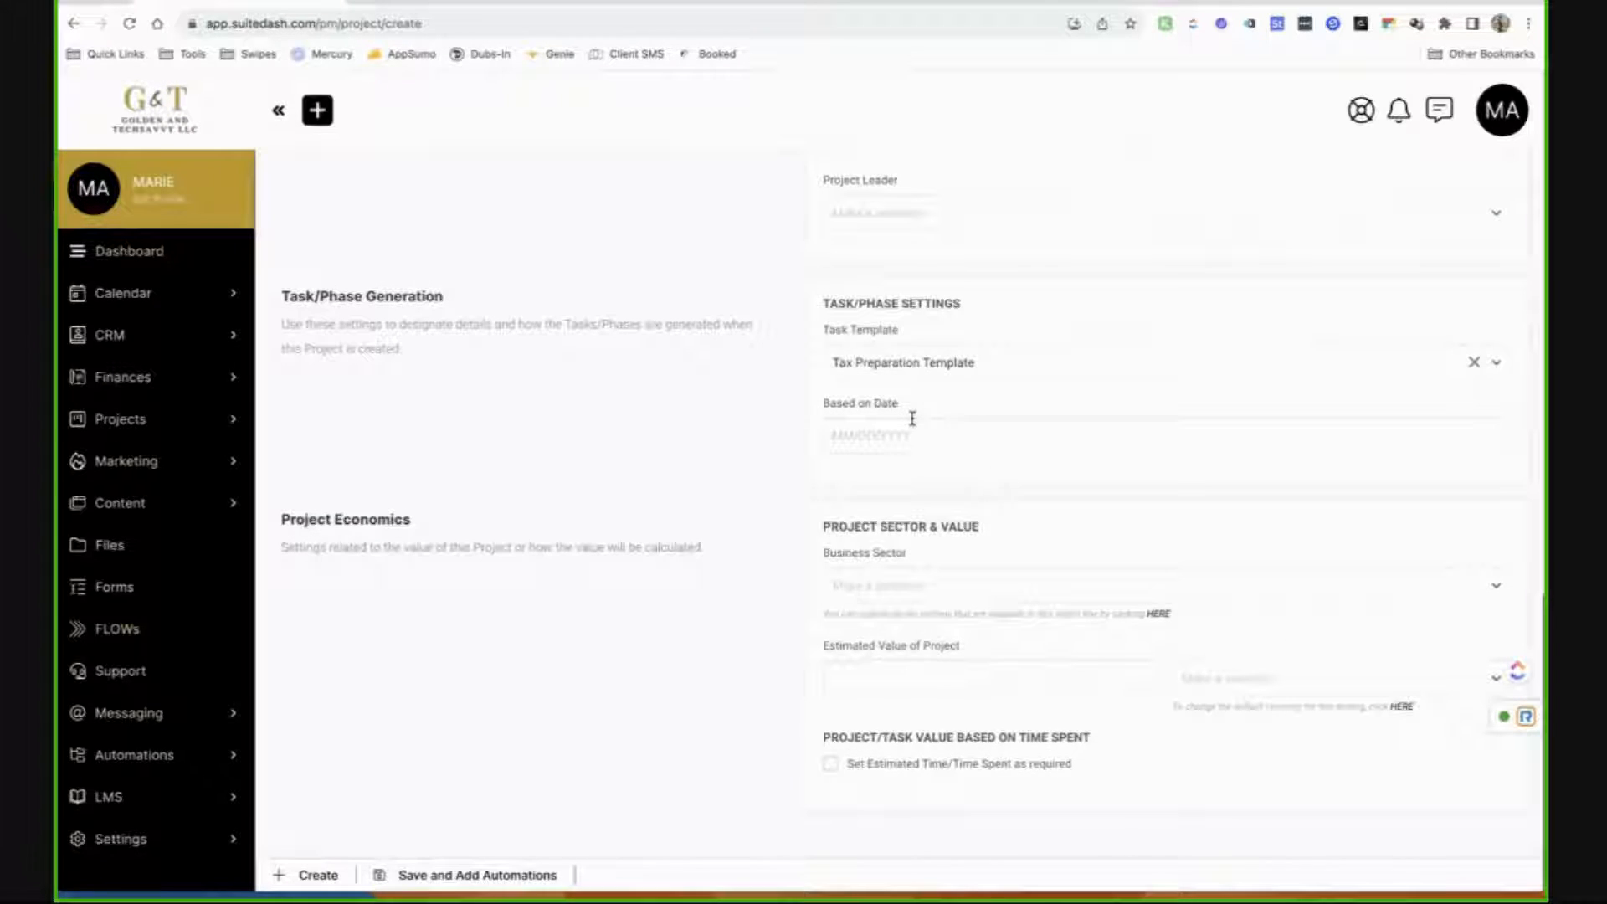
click(909, 579)
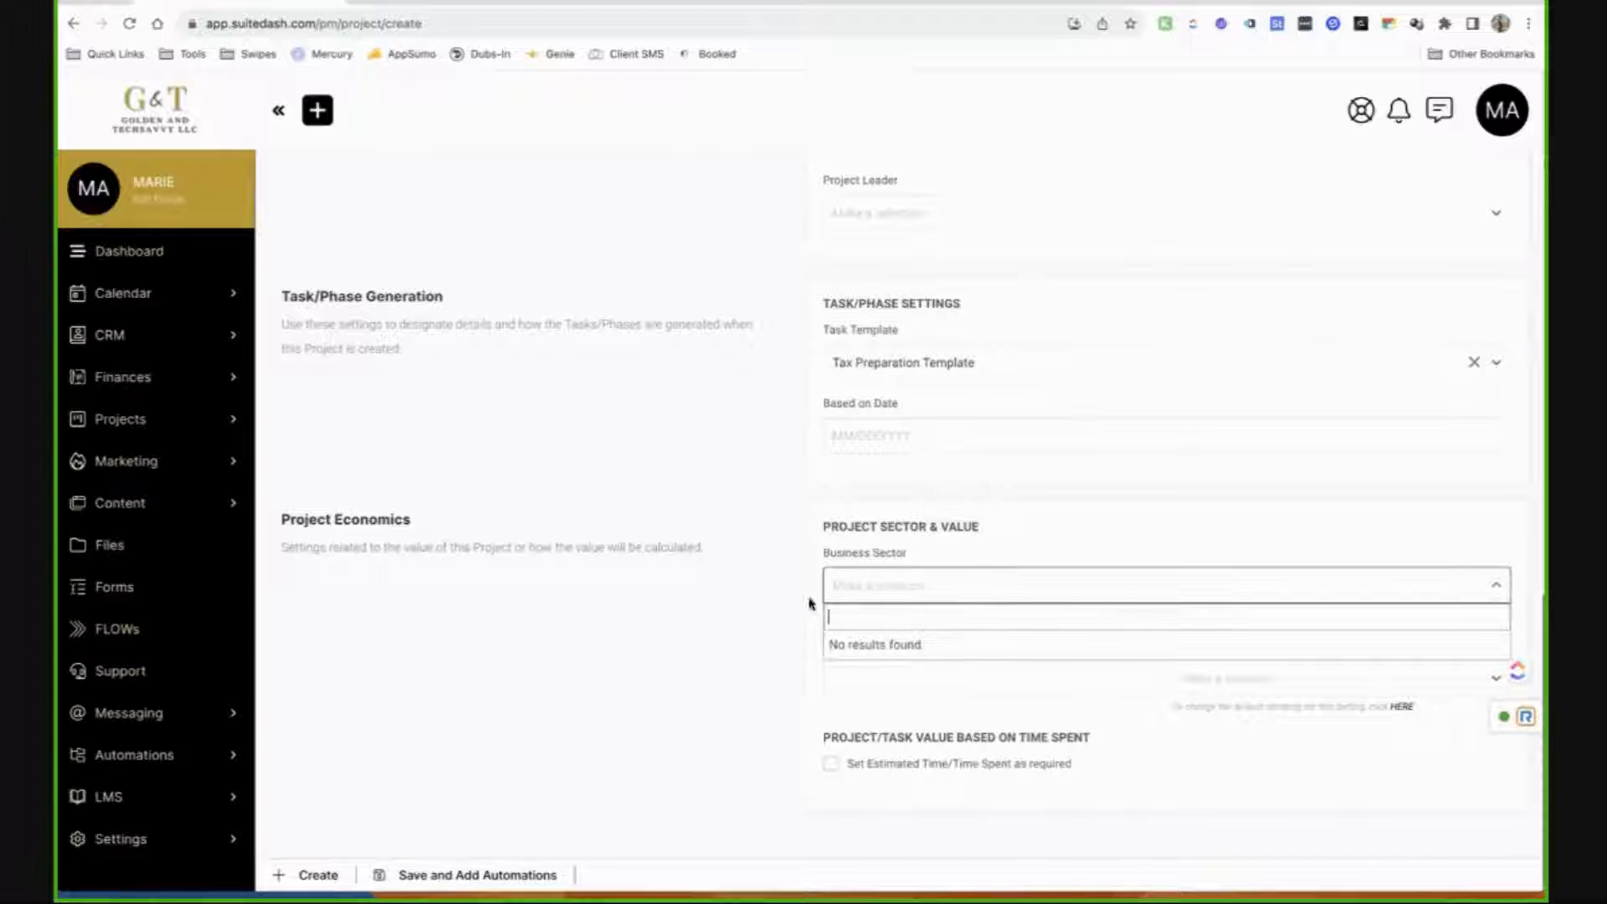
click(775, 596)
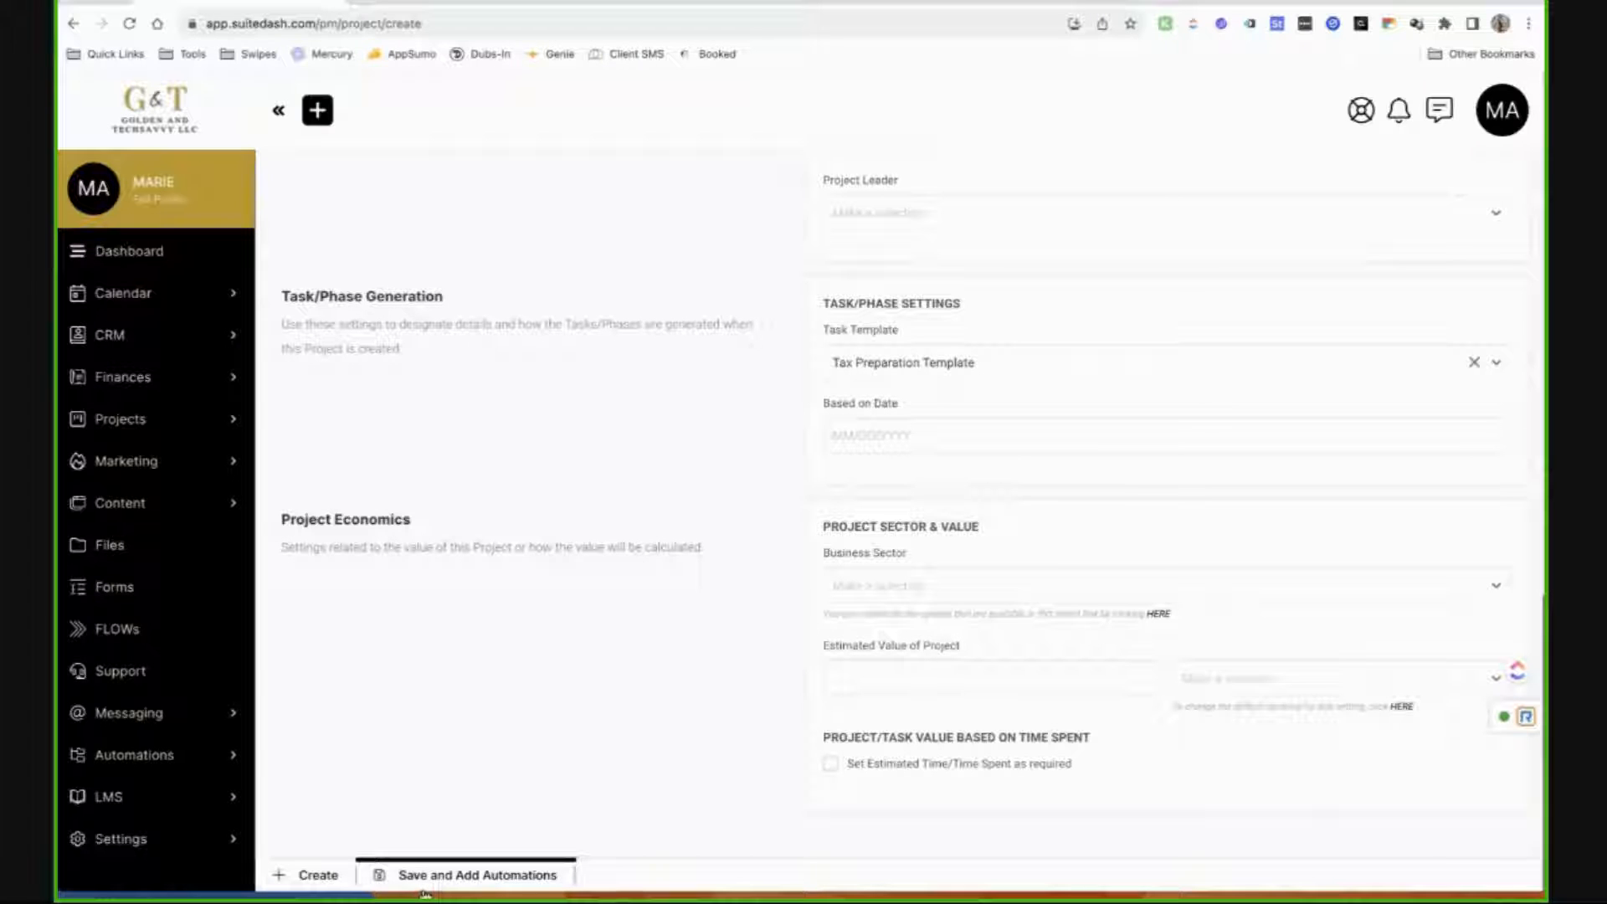
Name the project "lily test" and save it, continuing to its automations.
click(469, 875)
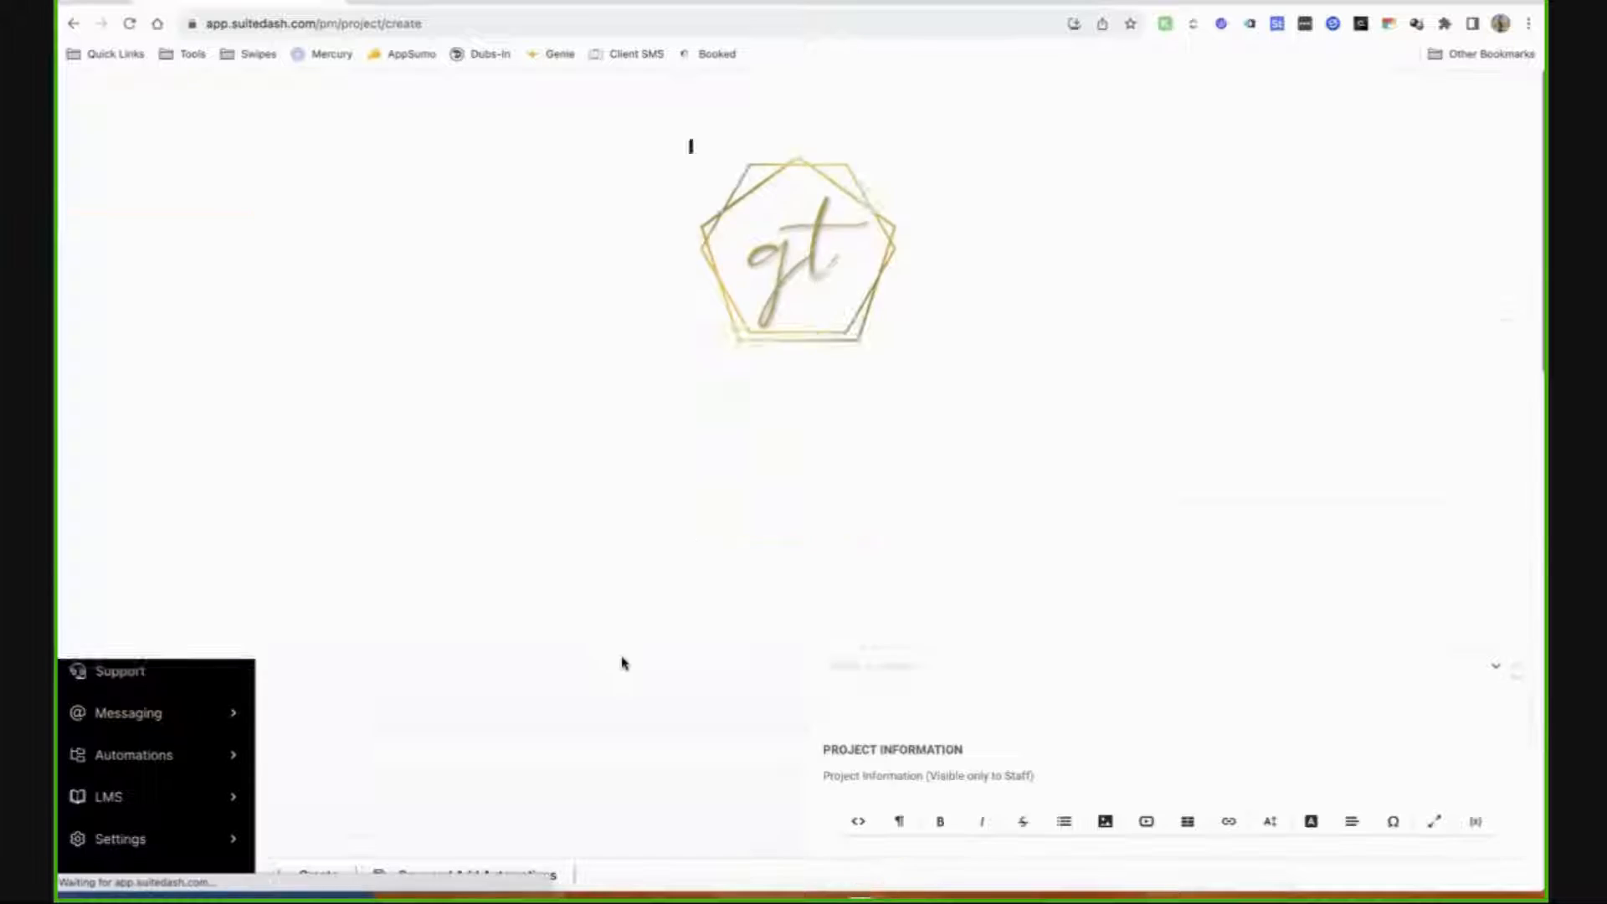
click(920, 343)
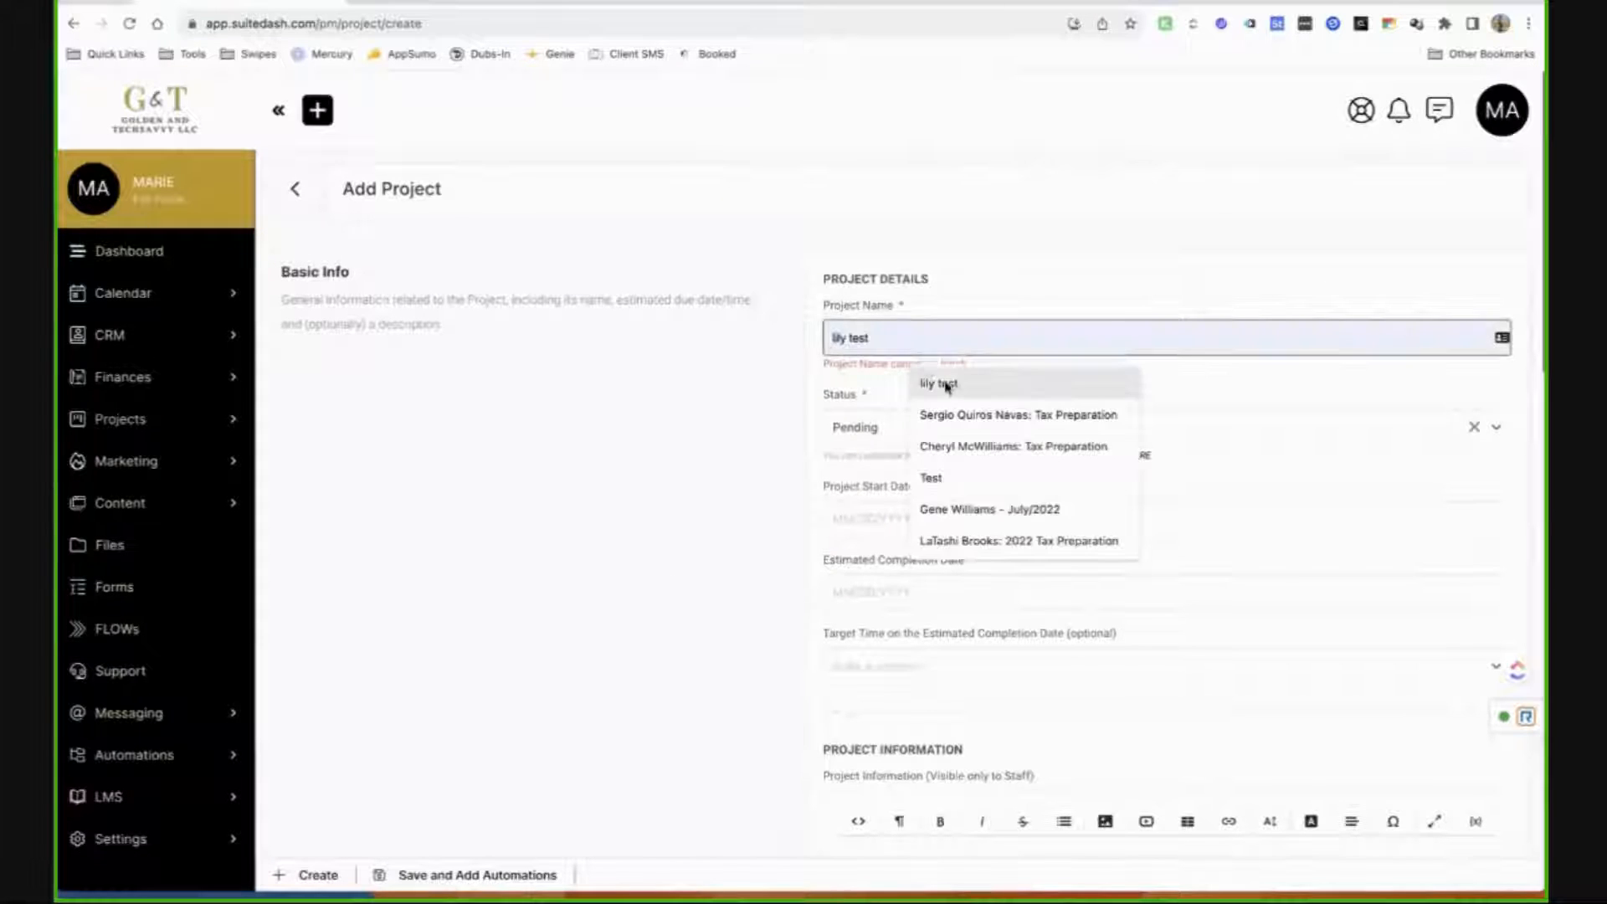
click(939, 382)
scroll(584, 687, down, 7)
scroll(603, 653, down, 5)
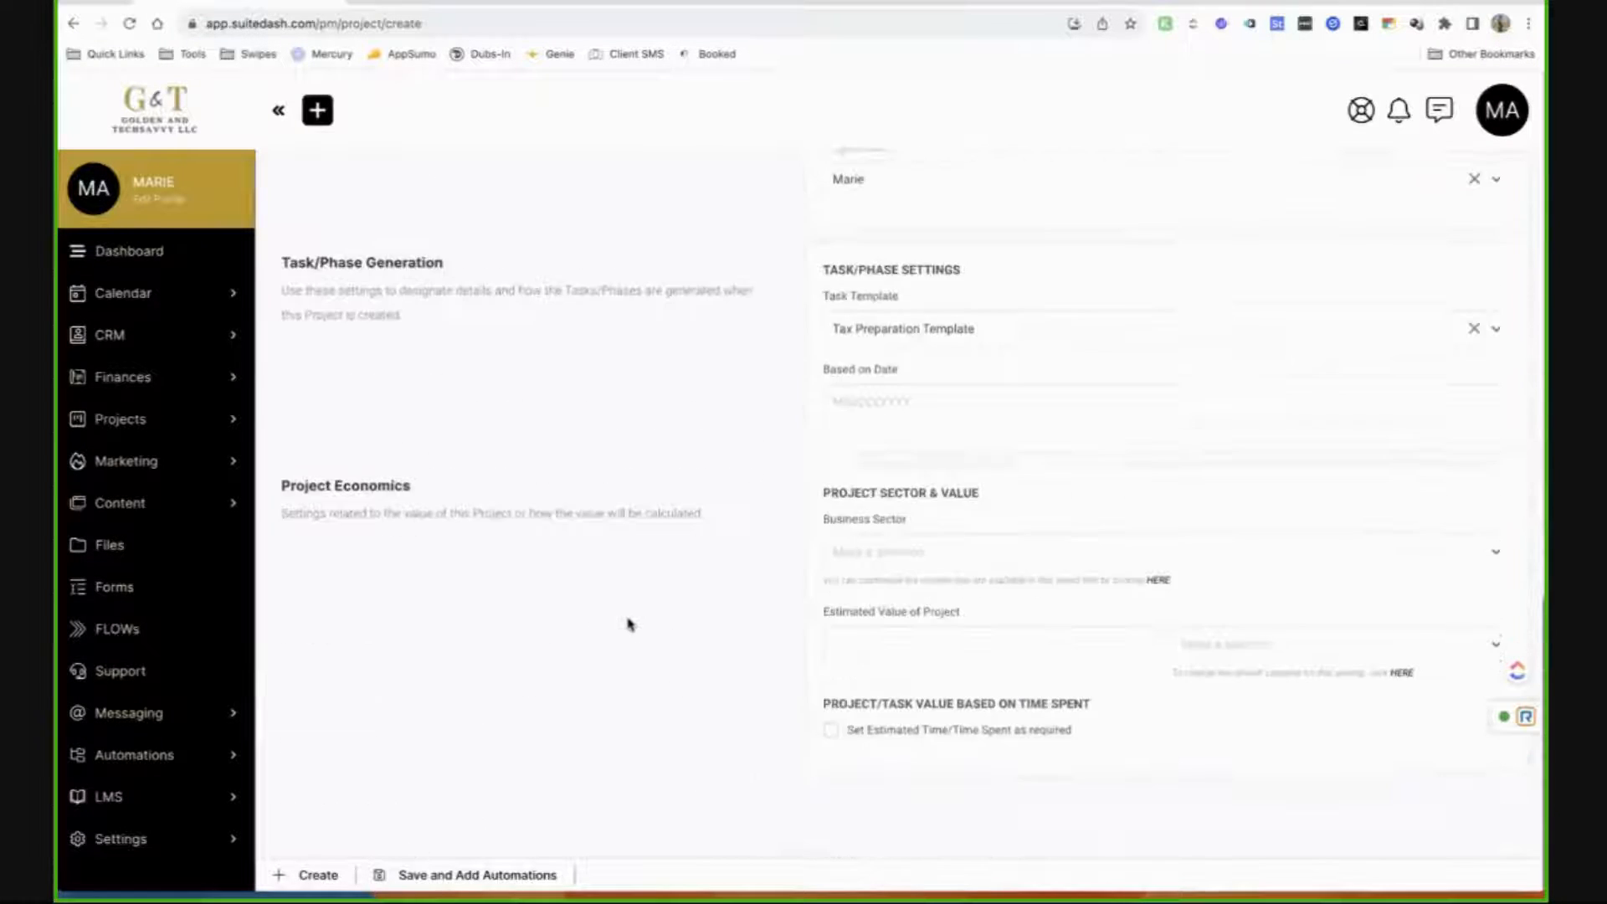
click(483, 875)
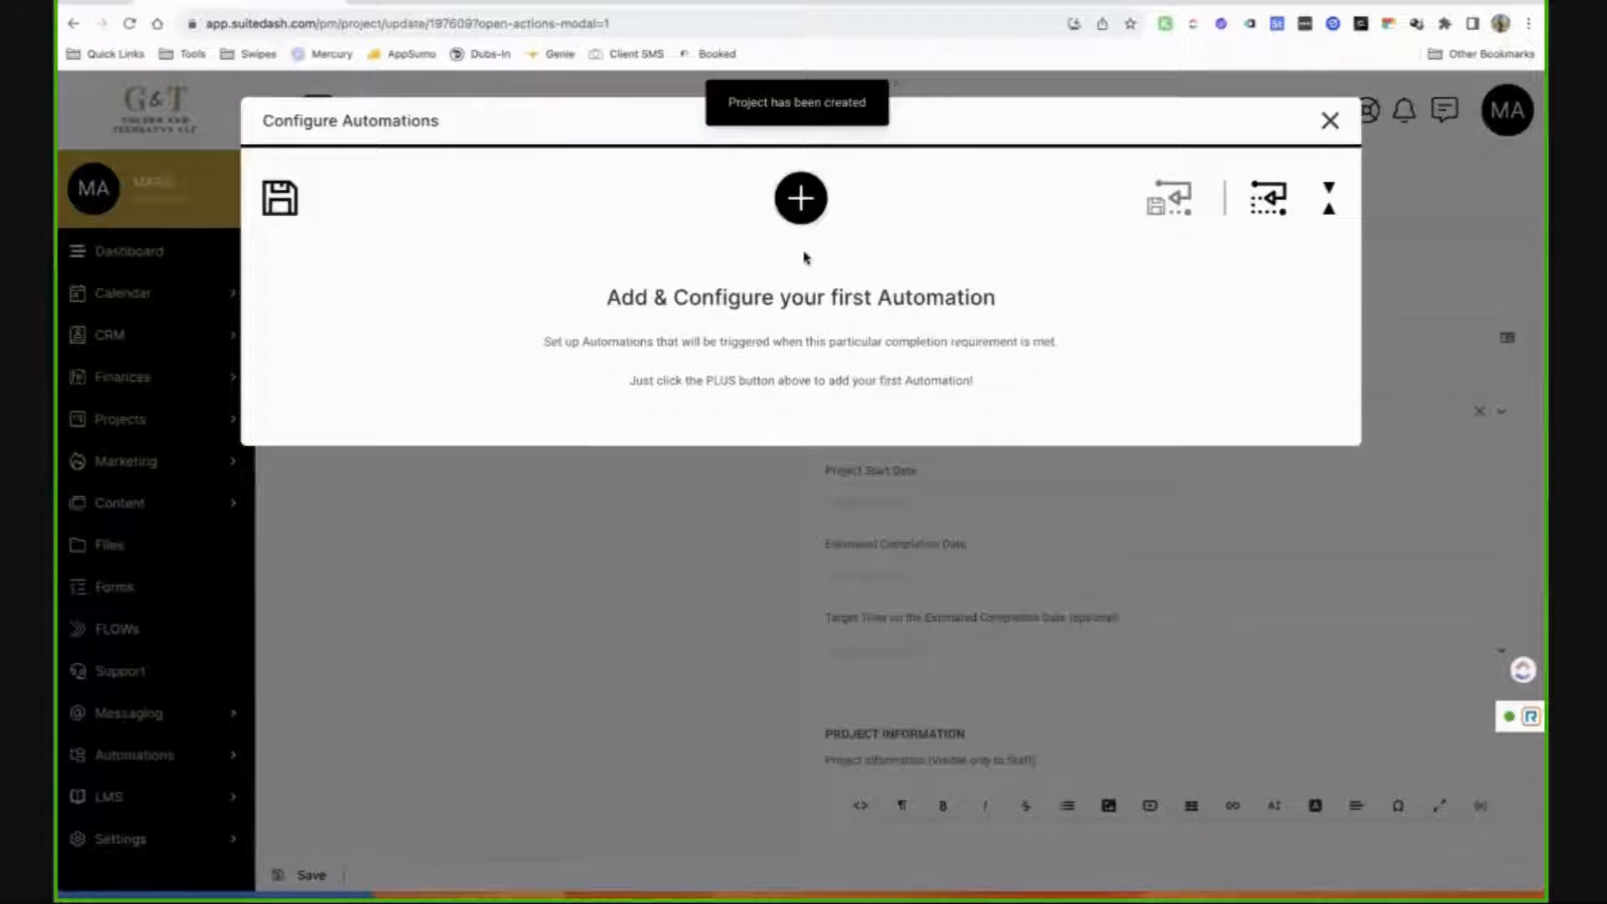
Browse the automation types available for the project, then return to the projects list without adding one.
click(802, 208)
scroll(793, 419, down, 3)
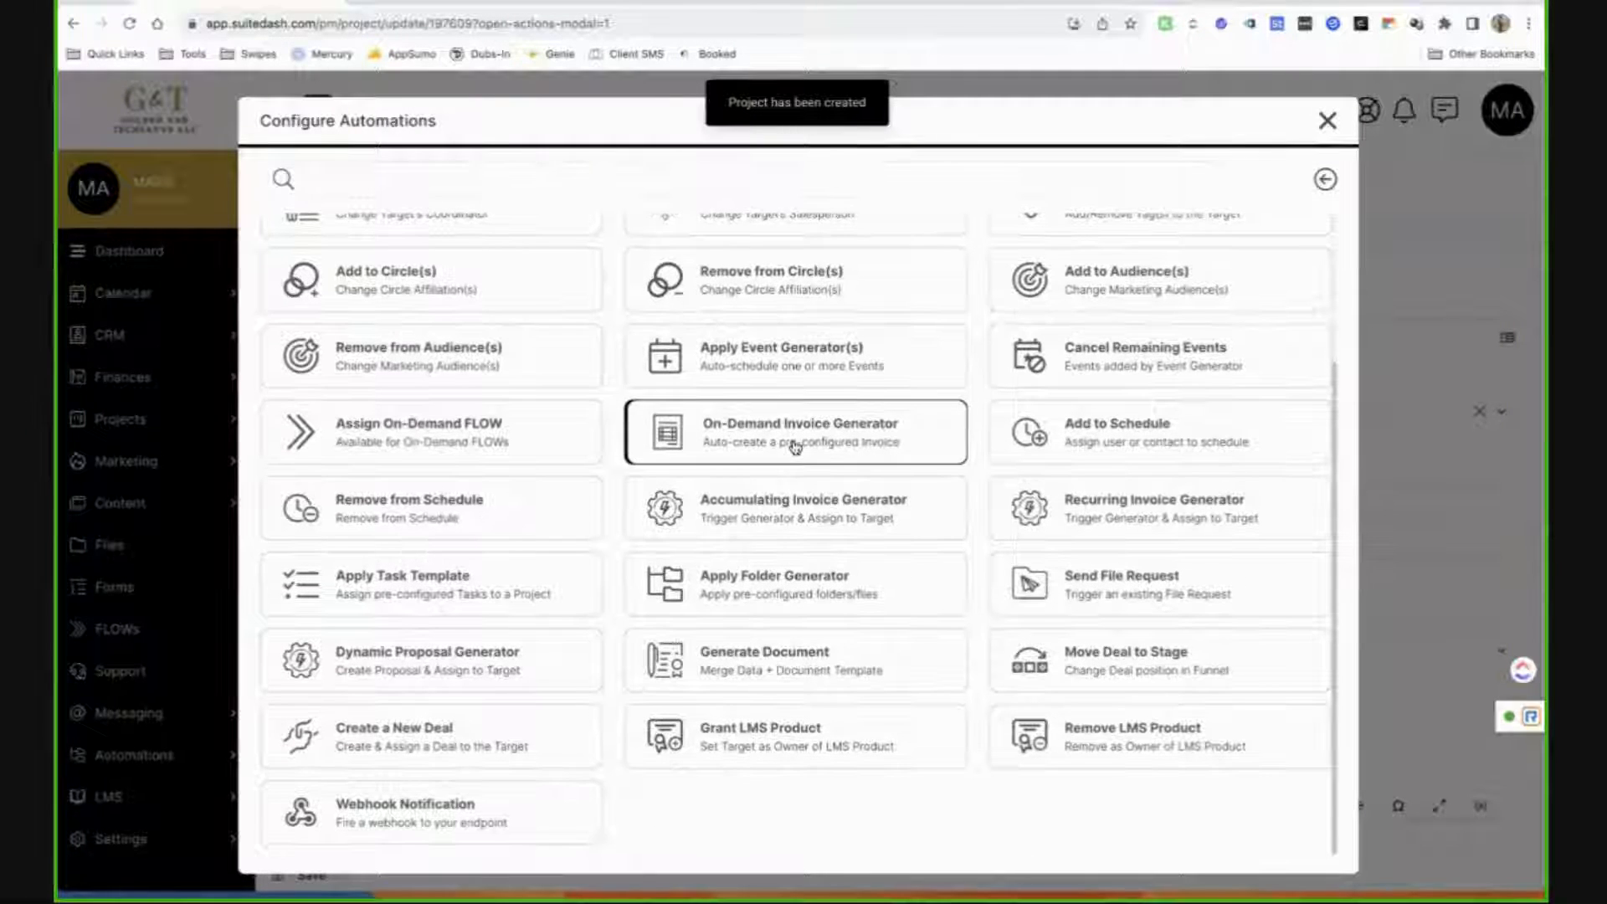
click(1329, 120)
click(310, 209)
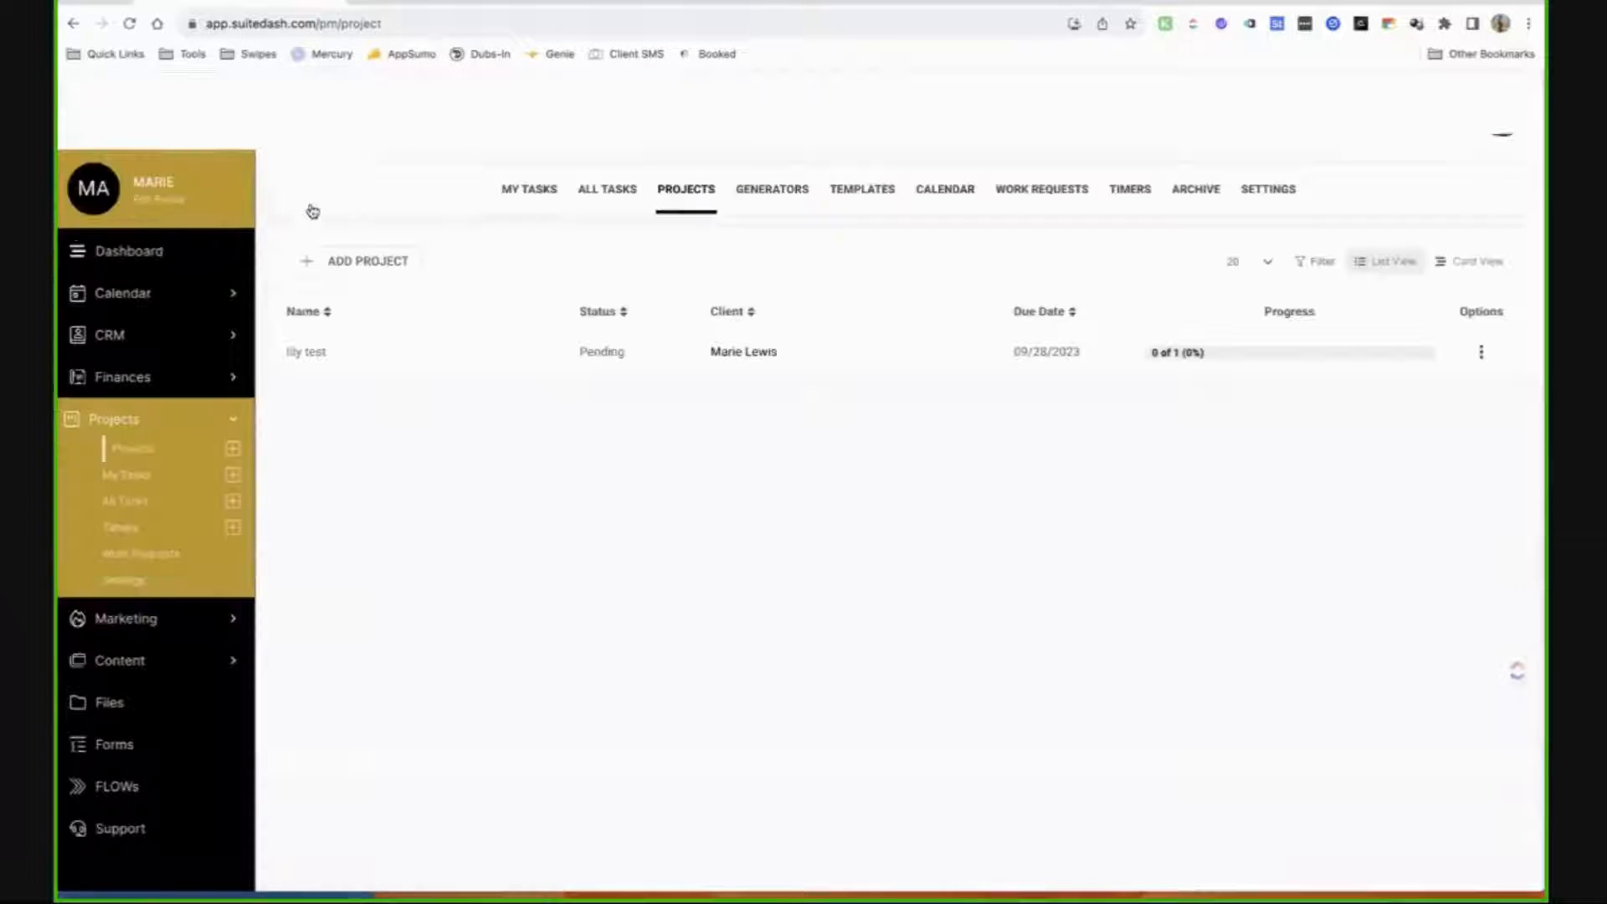
Open the "lily test" project and examine its task list and the status columns of its Kanban board.
click(548, 377)
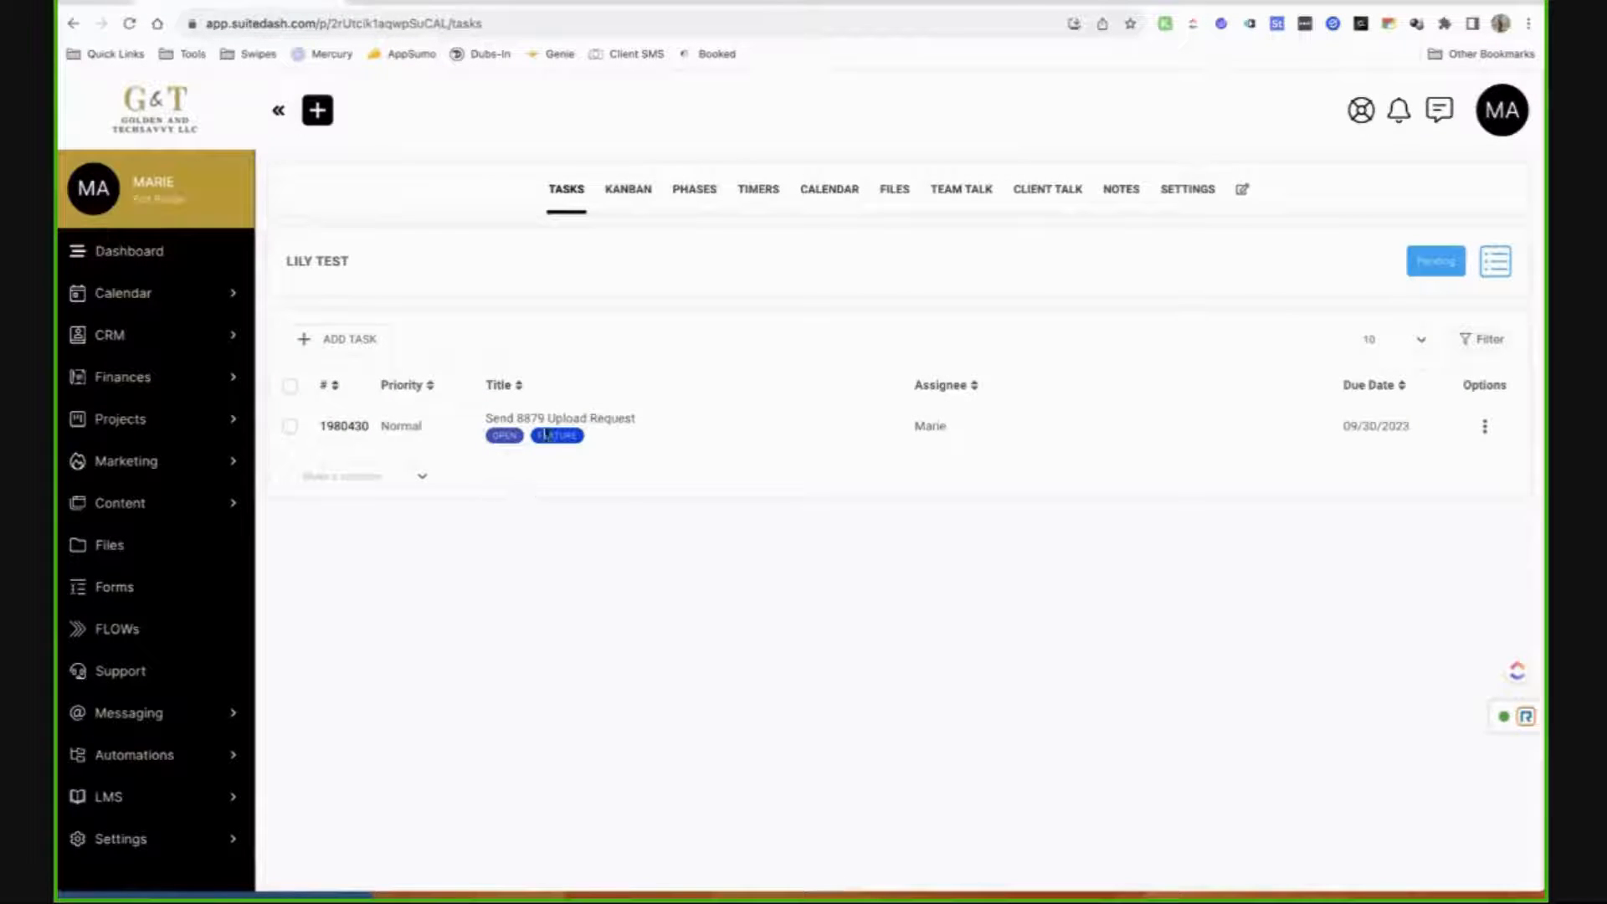
click(639, 206)
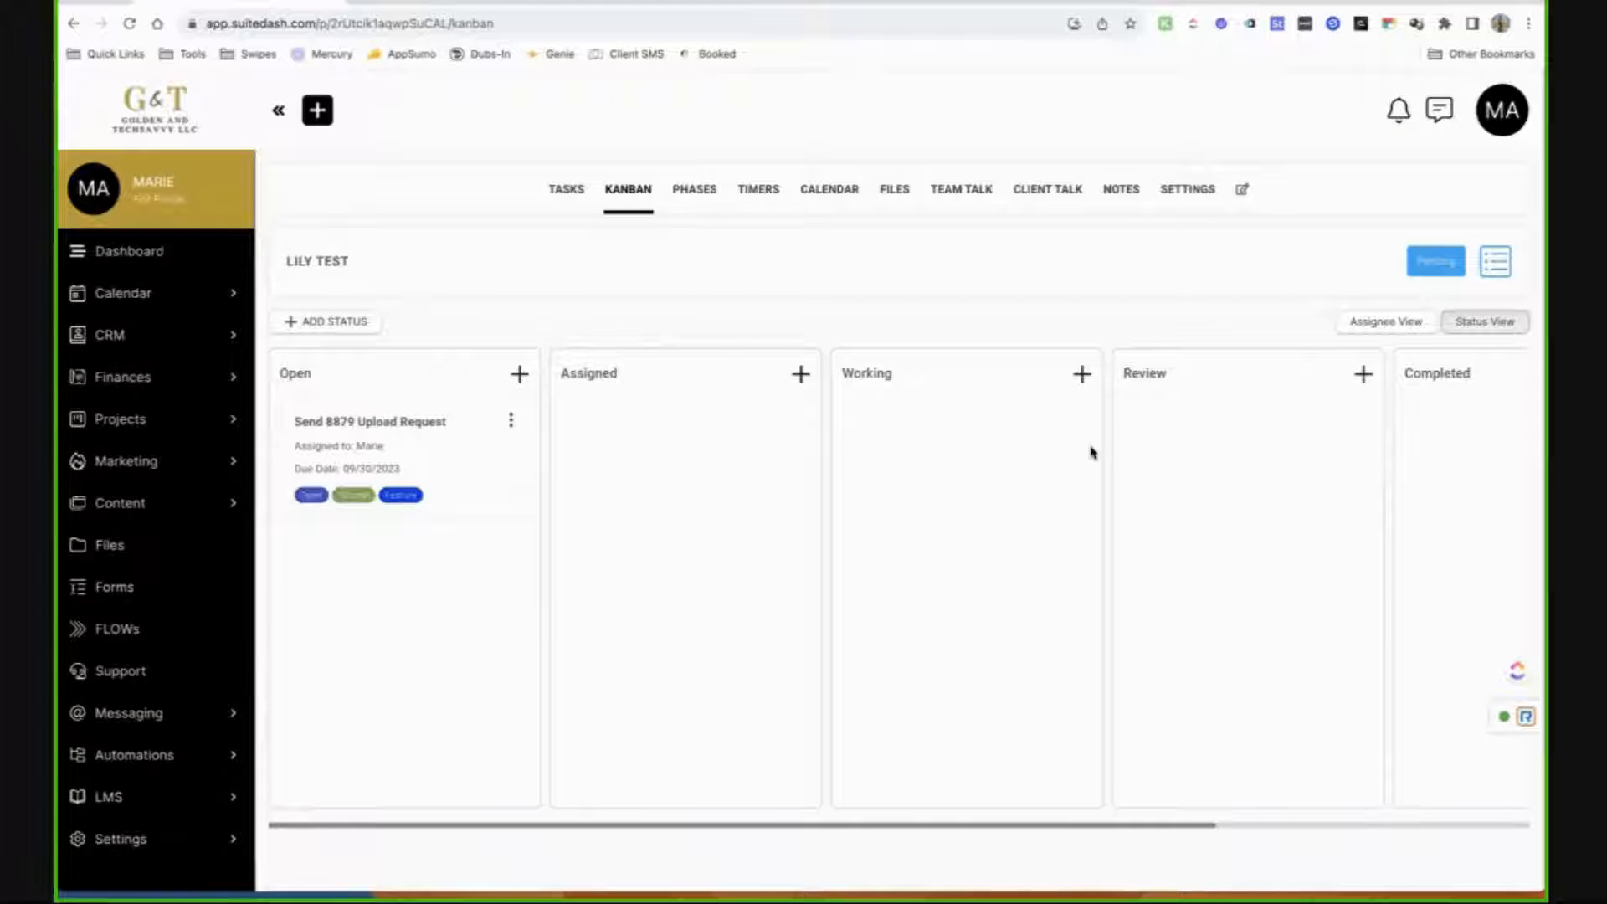
scroll(1090, 452, right, 5)
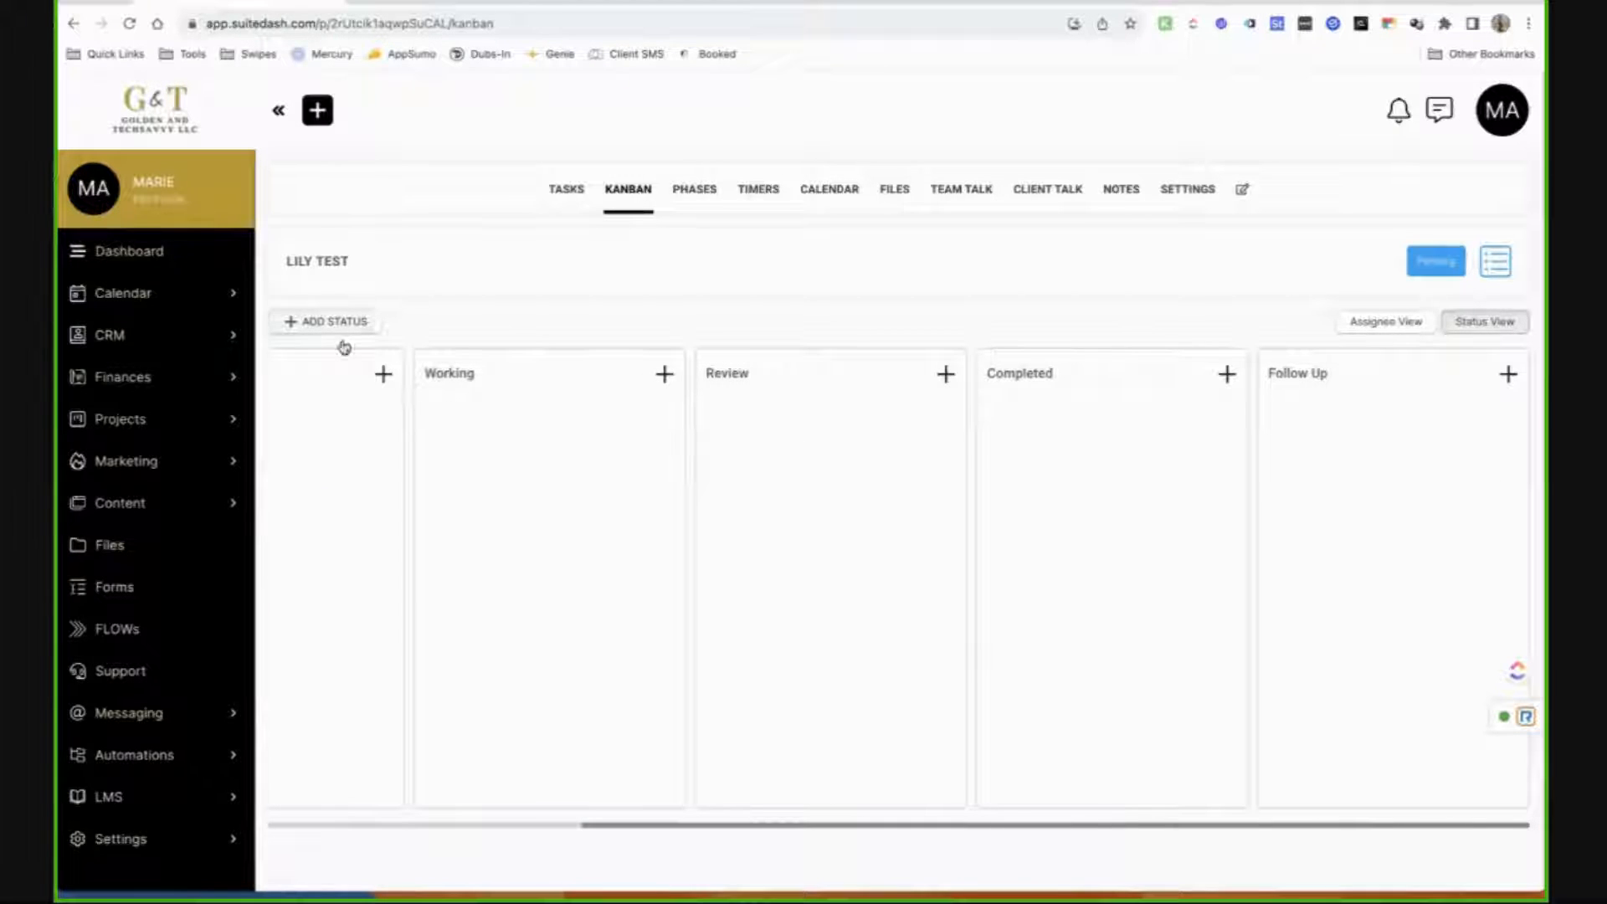
scroll(611, 538, left, 4)
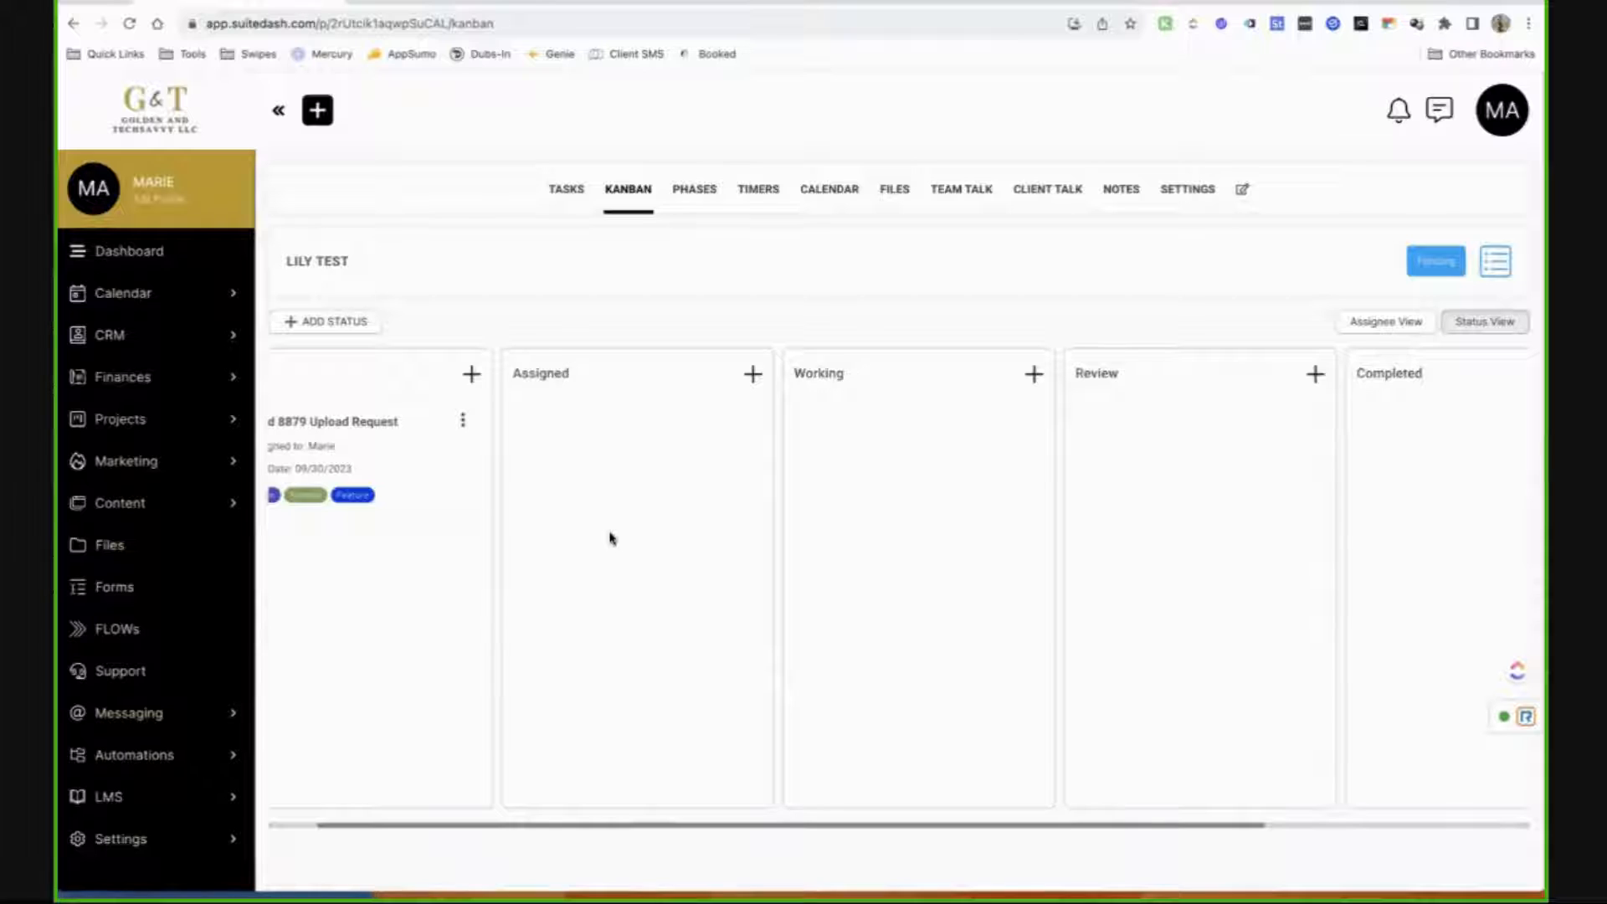
scroll(611, 538, left, 1)
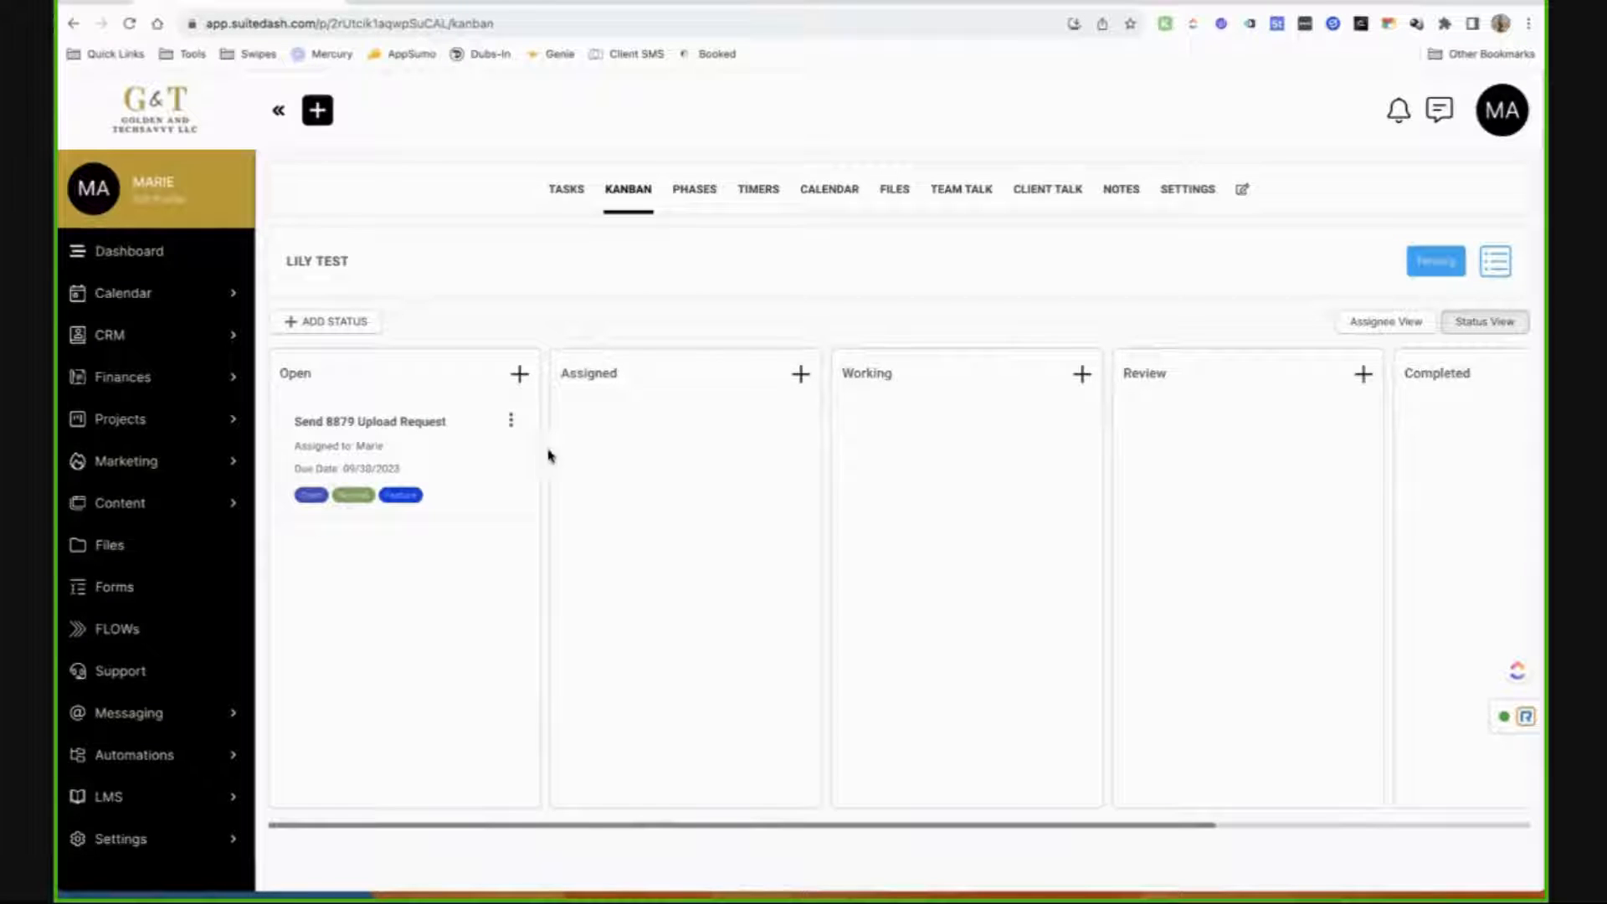
Move the Send 8879 Upload Request task from Open to Assigned and open its details.
drag(477, 449, 663, 441)
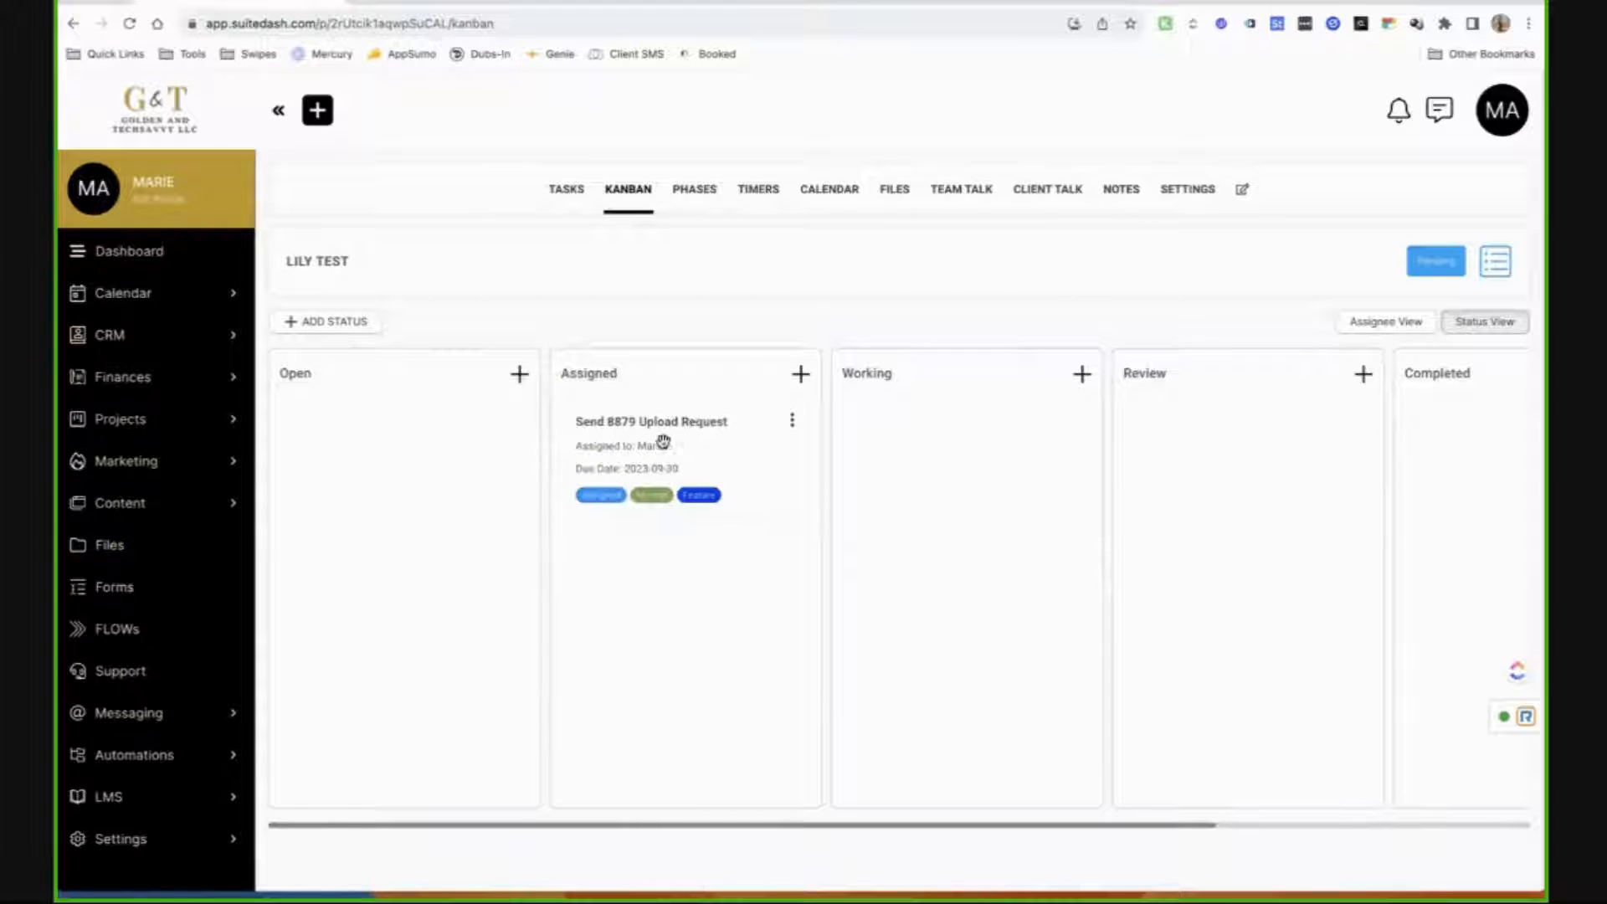
click(710, 443)
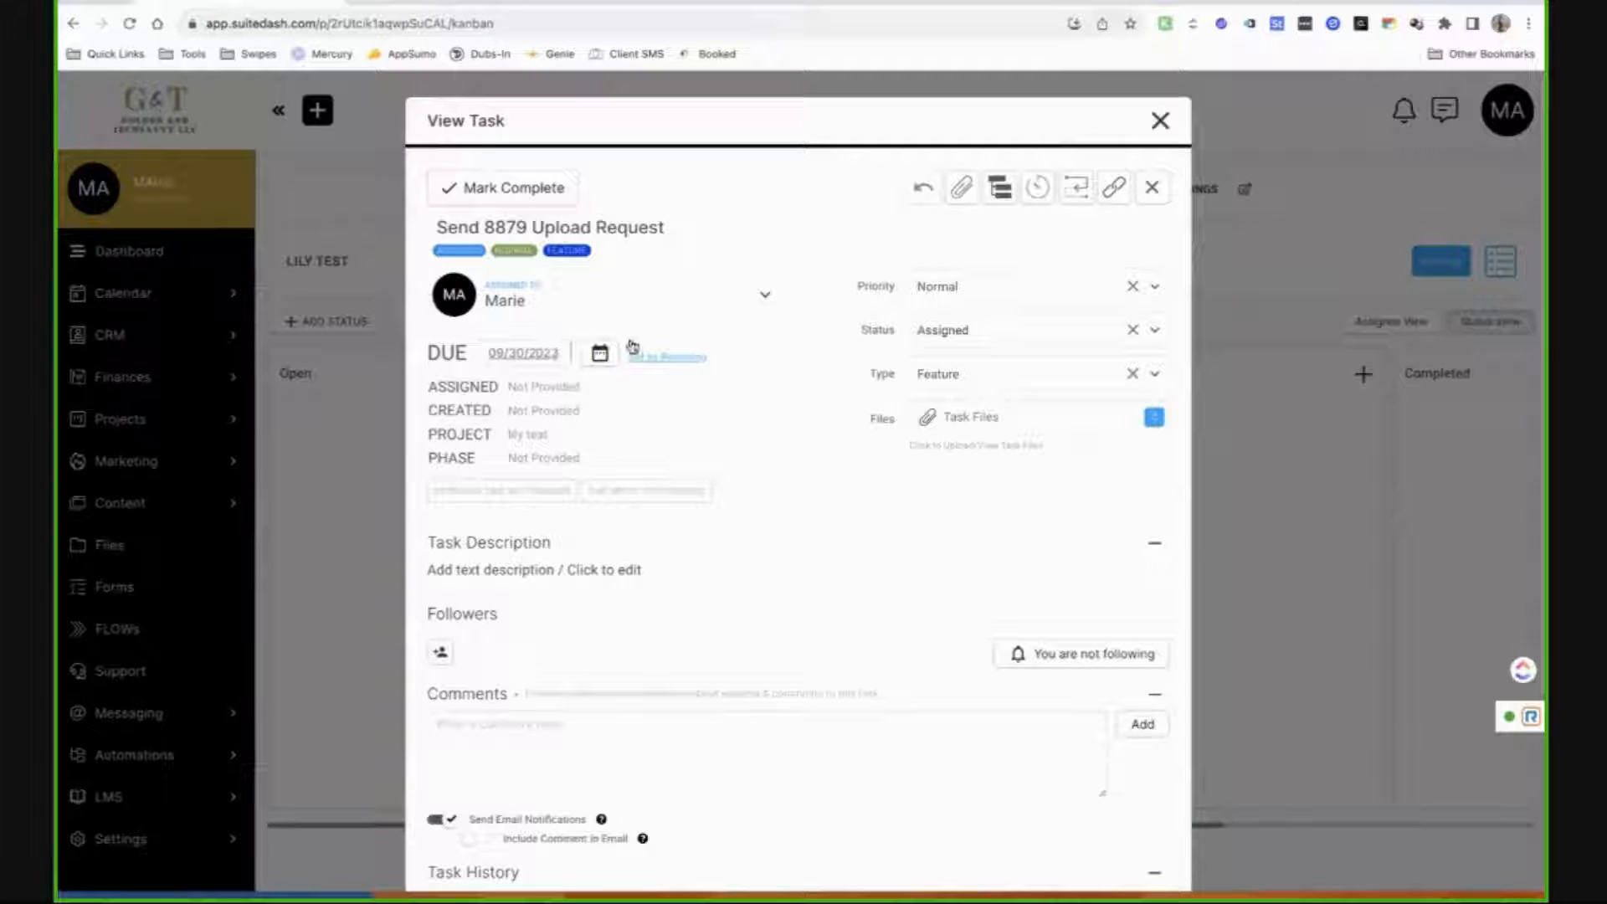
Review who the task can be assigned to without reassigning it, and clear the task's priority.
click(532, 315)
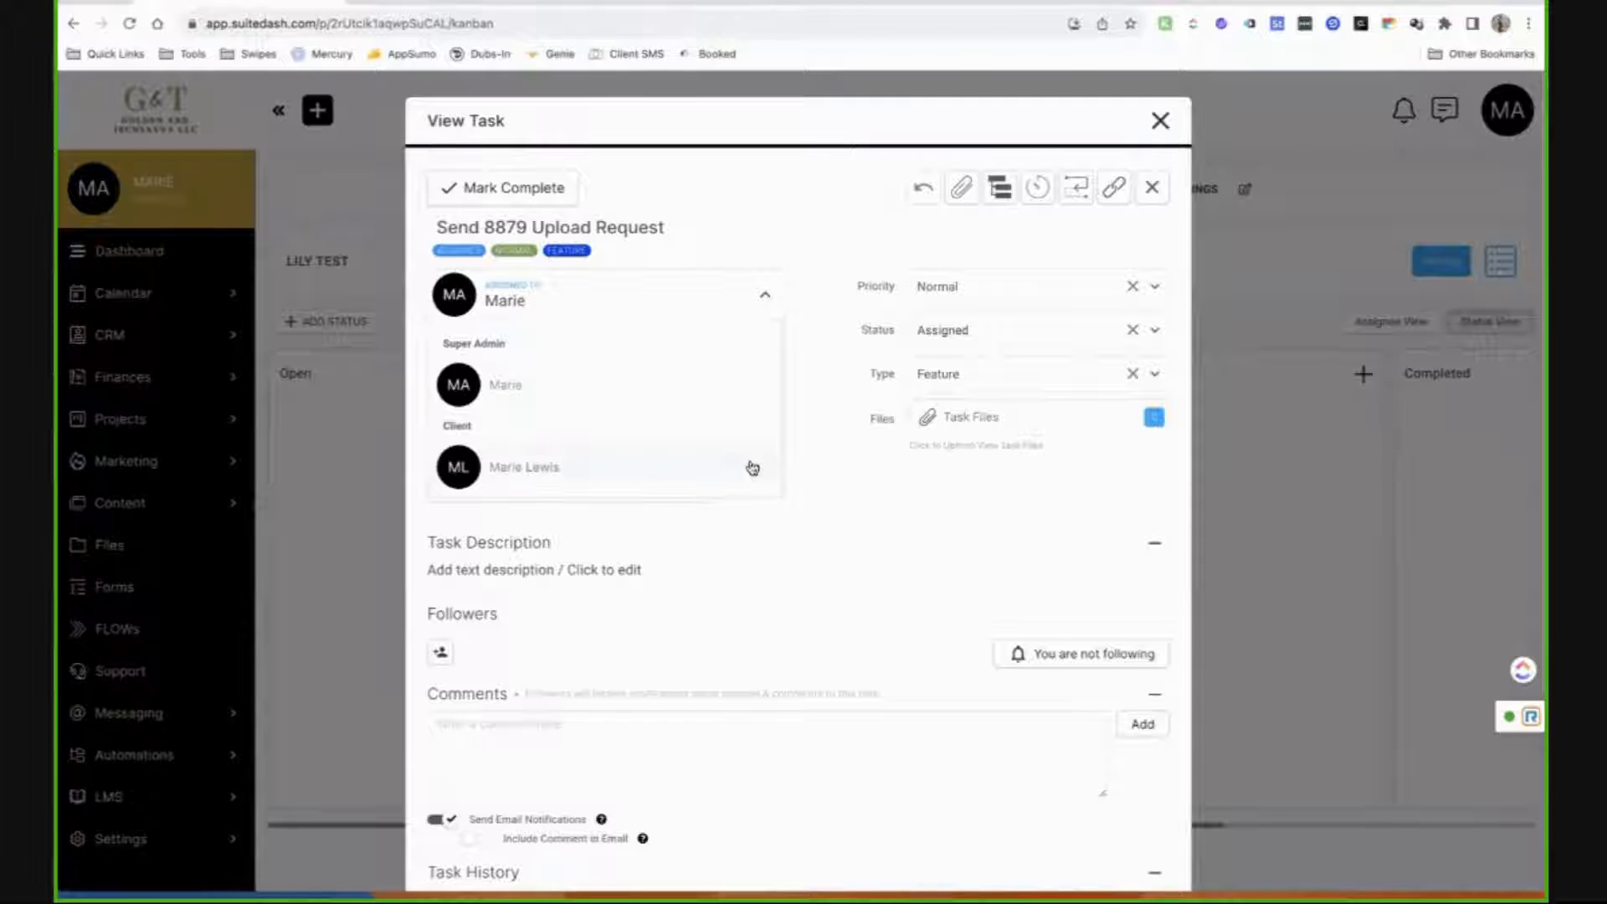
click(738, 285)
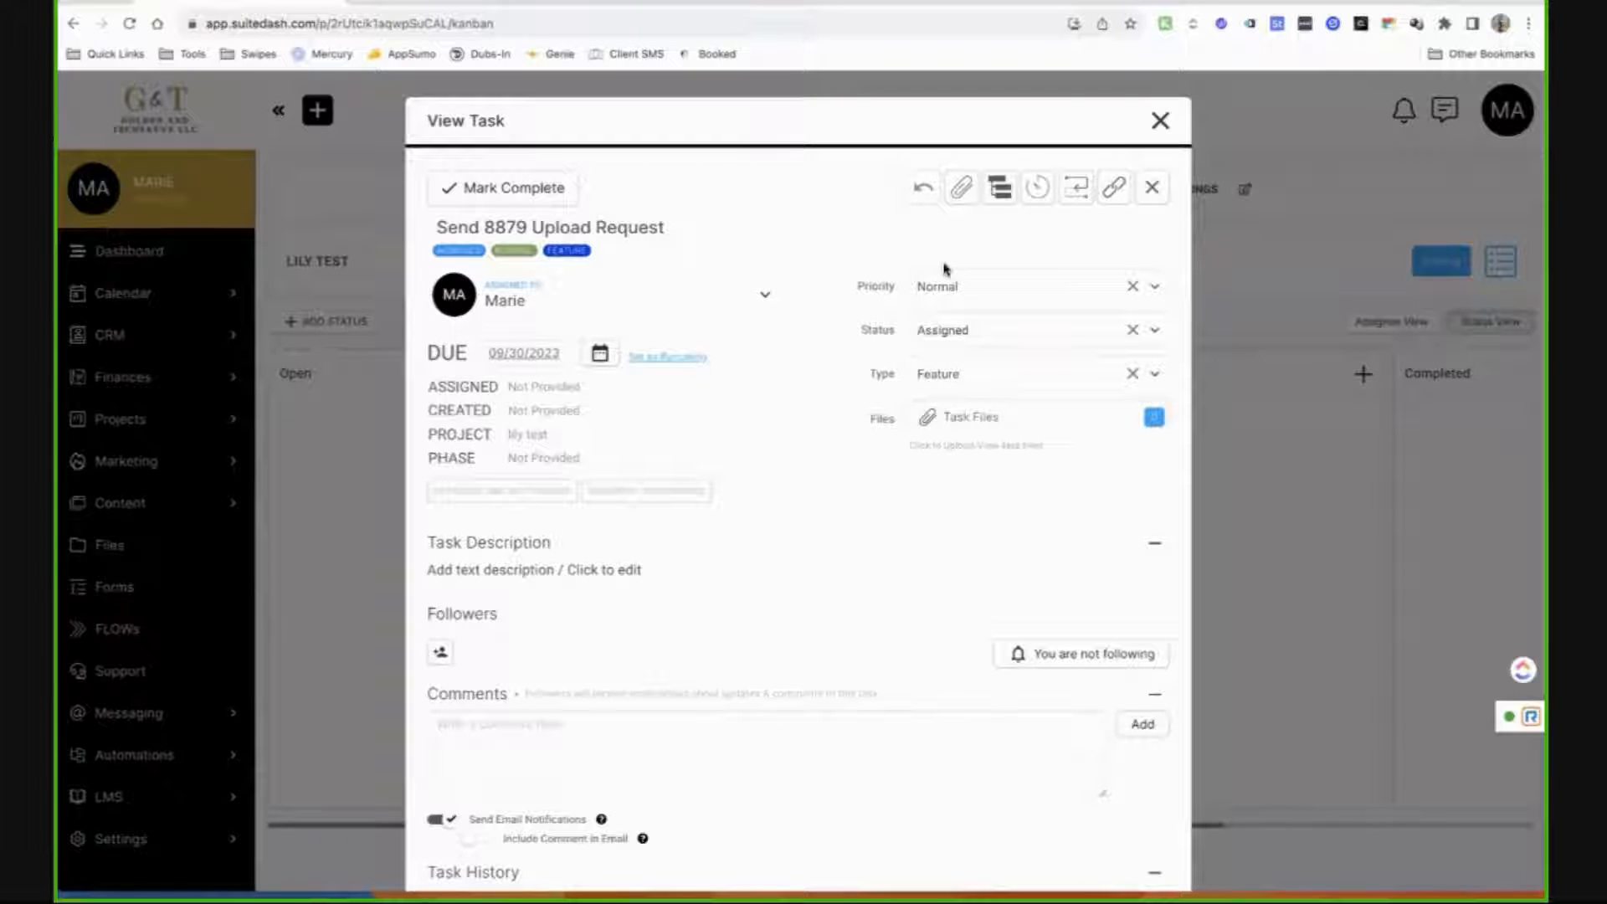
click(963, 289)
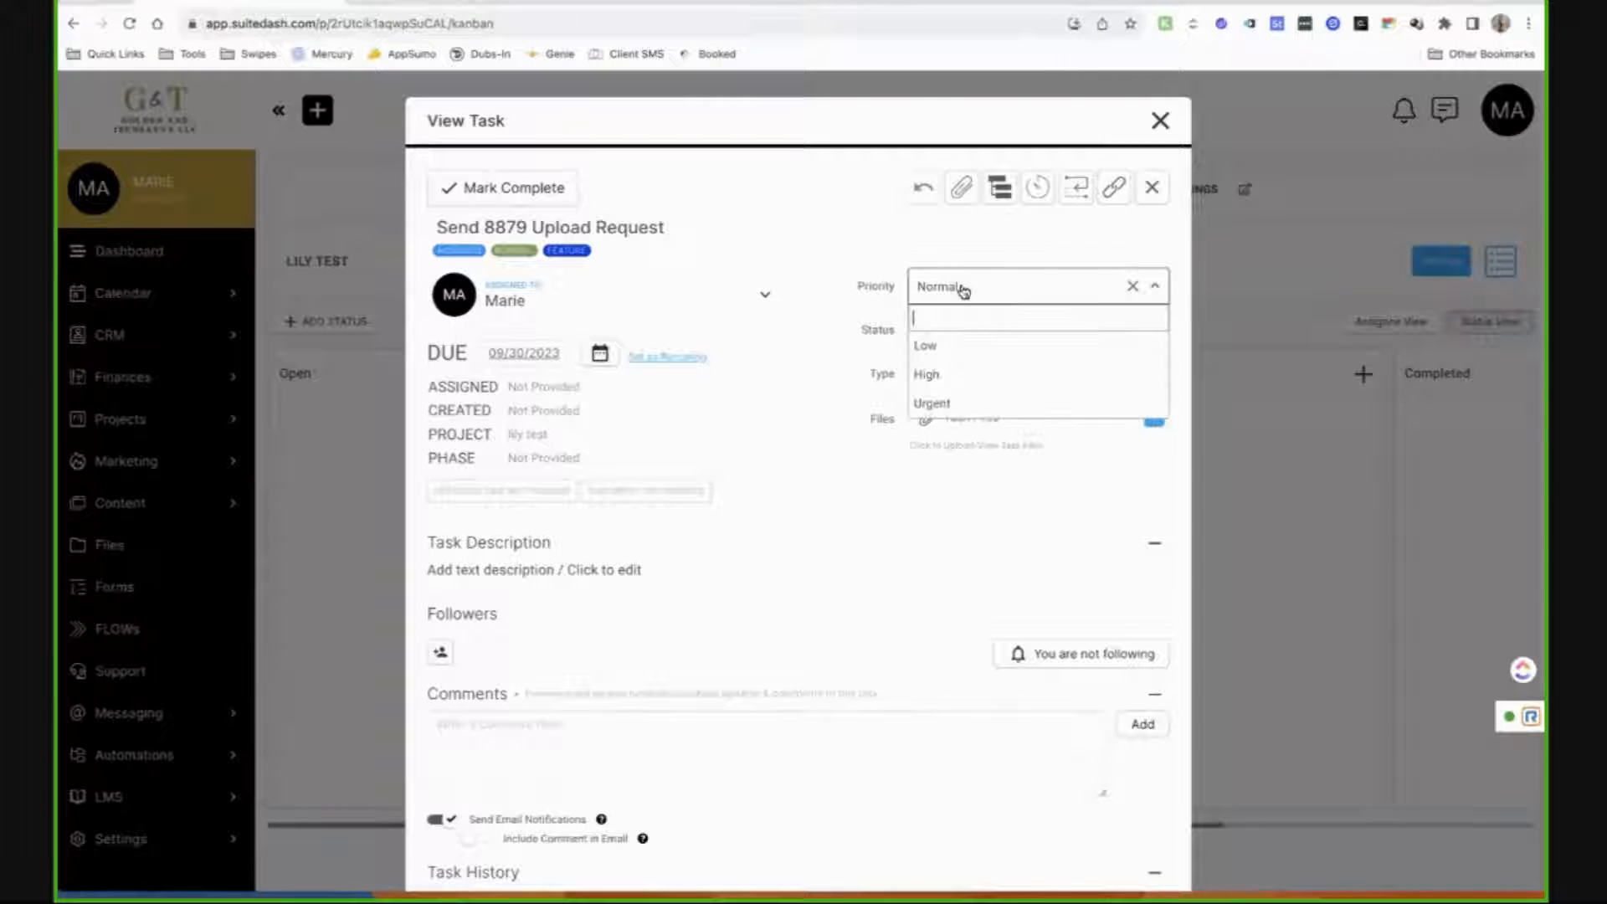
click(1132, 288)
click(862, 325)
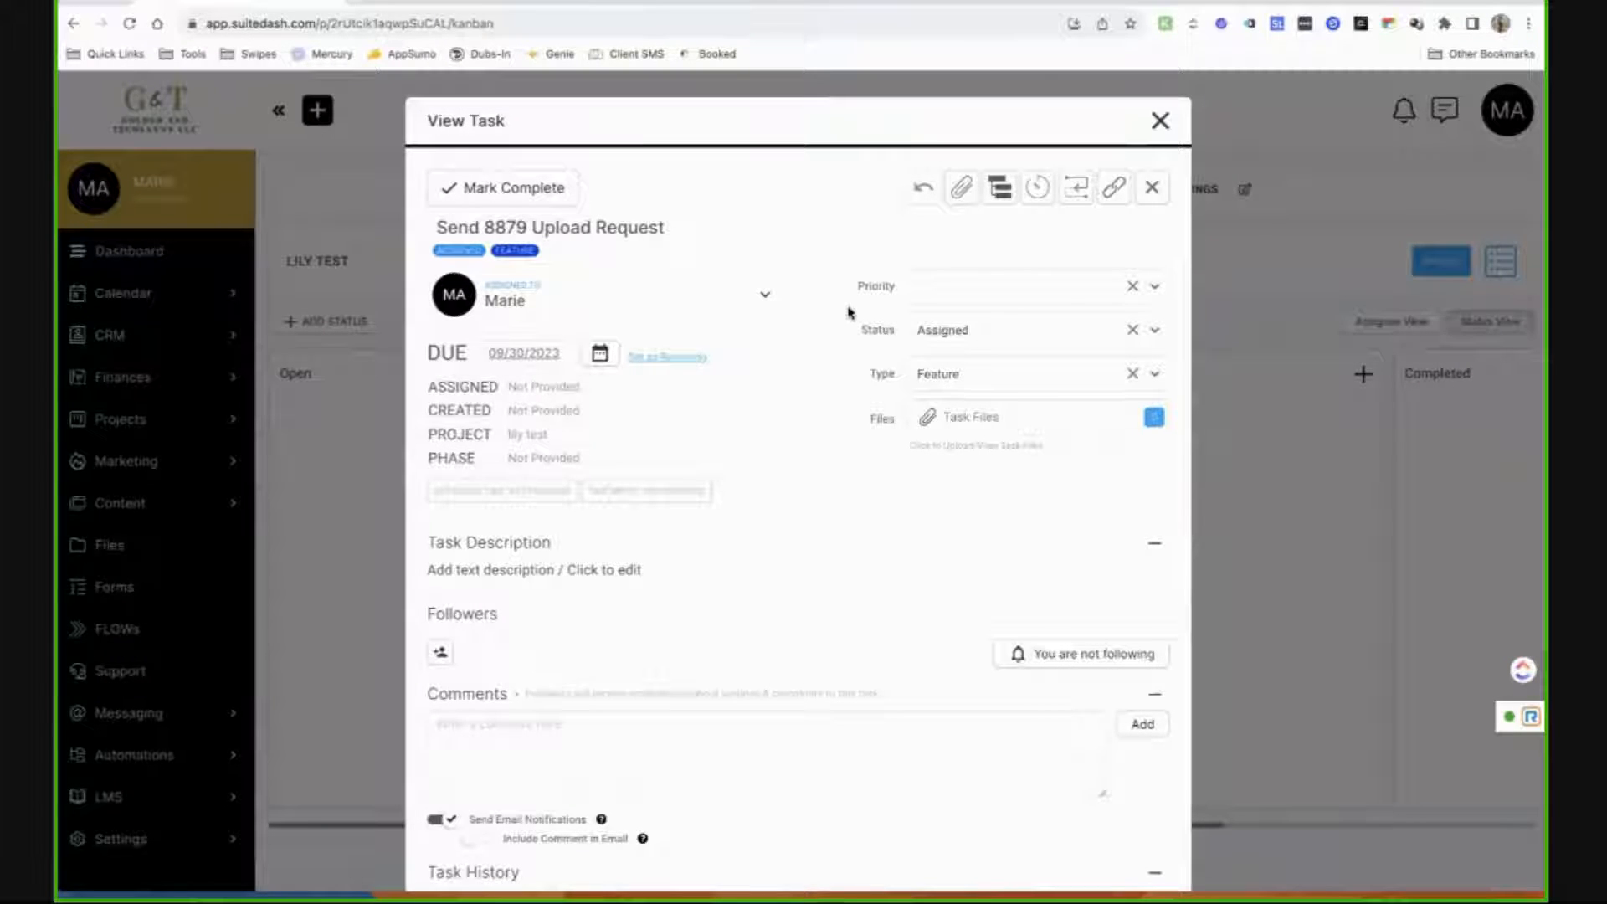
Review the task's status options and its file upload dialog without changing the status or adding files.
click(1008, 335)
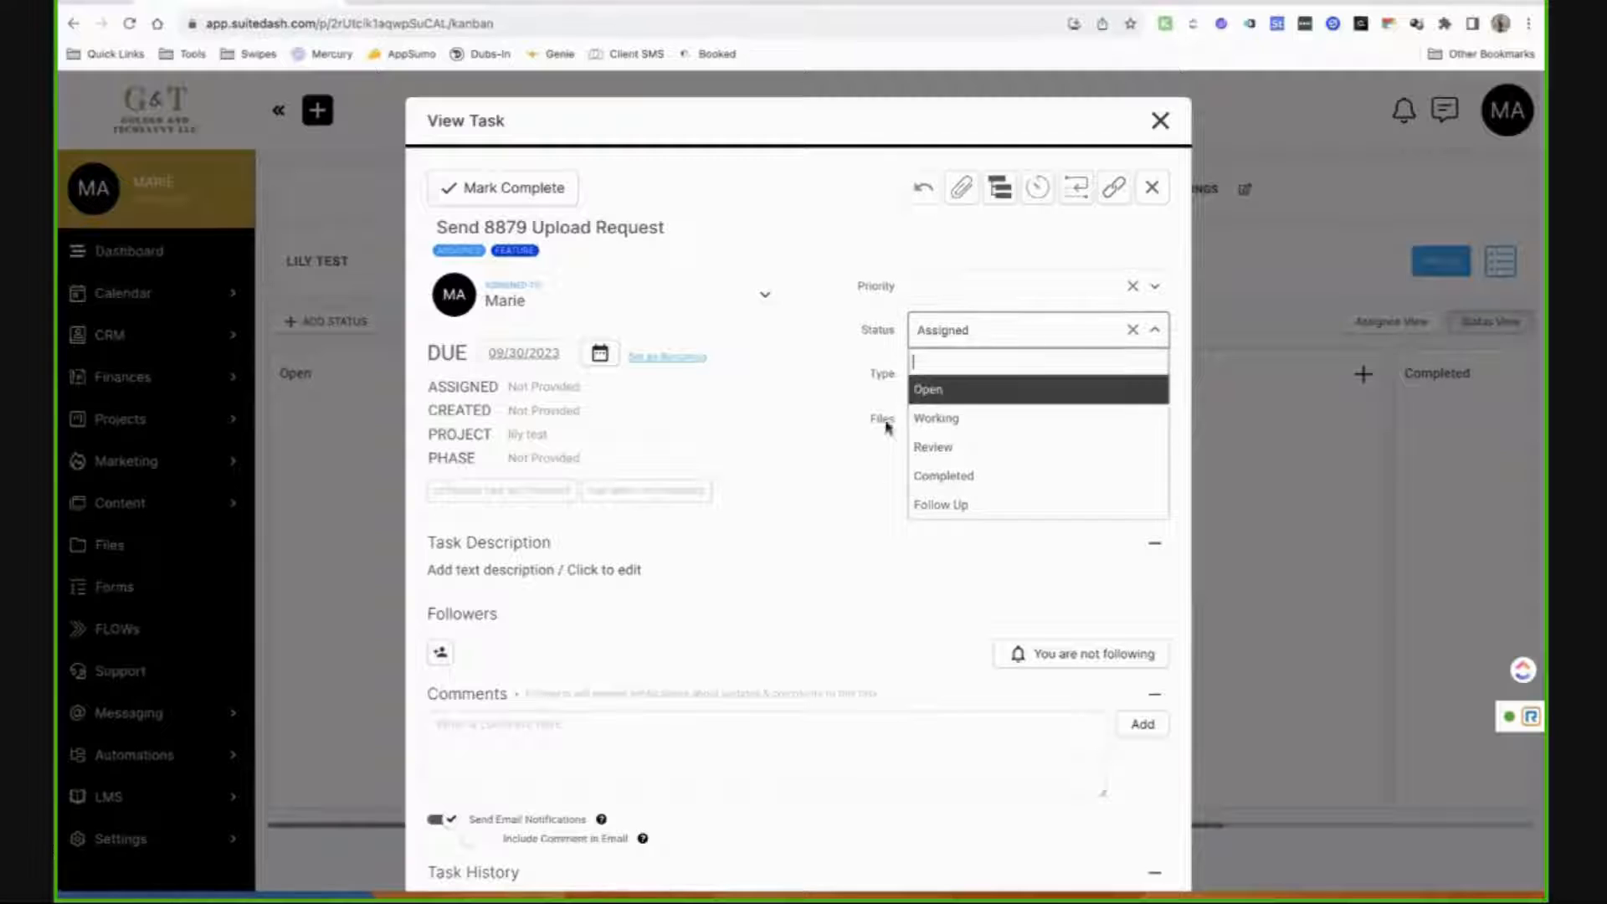
click(983, 517)
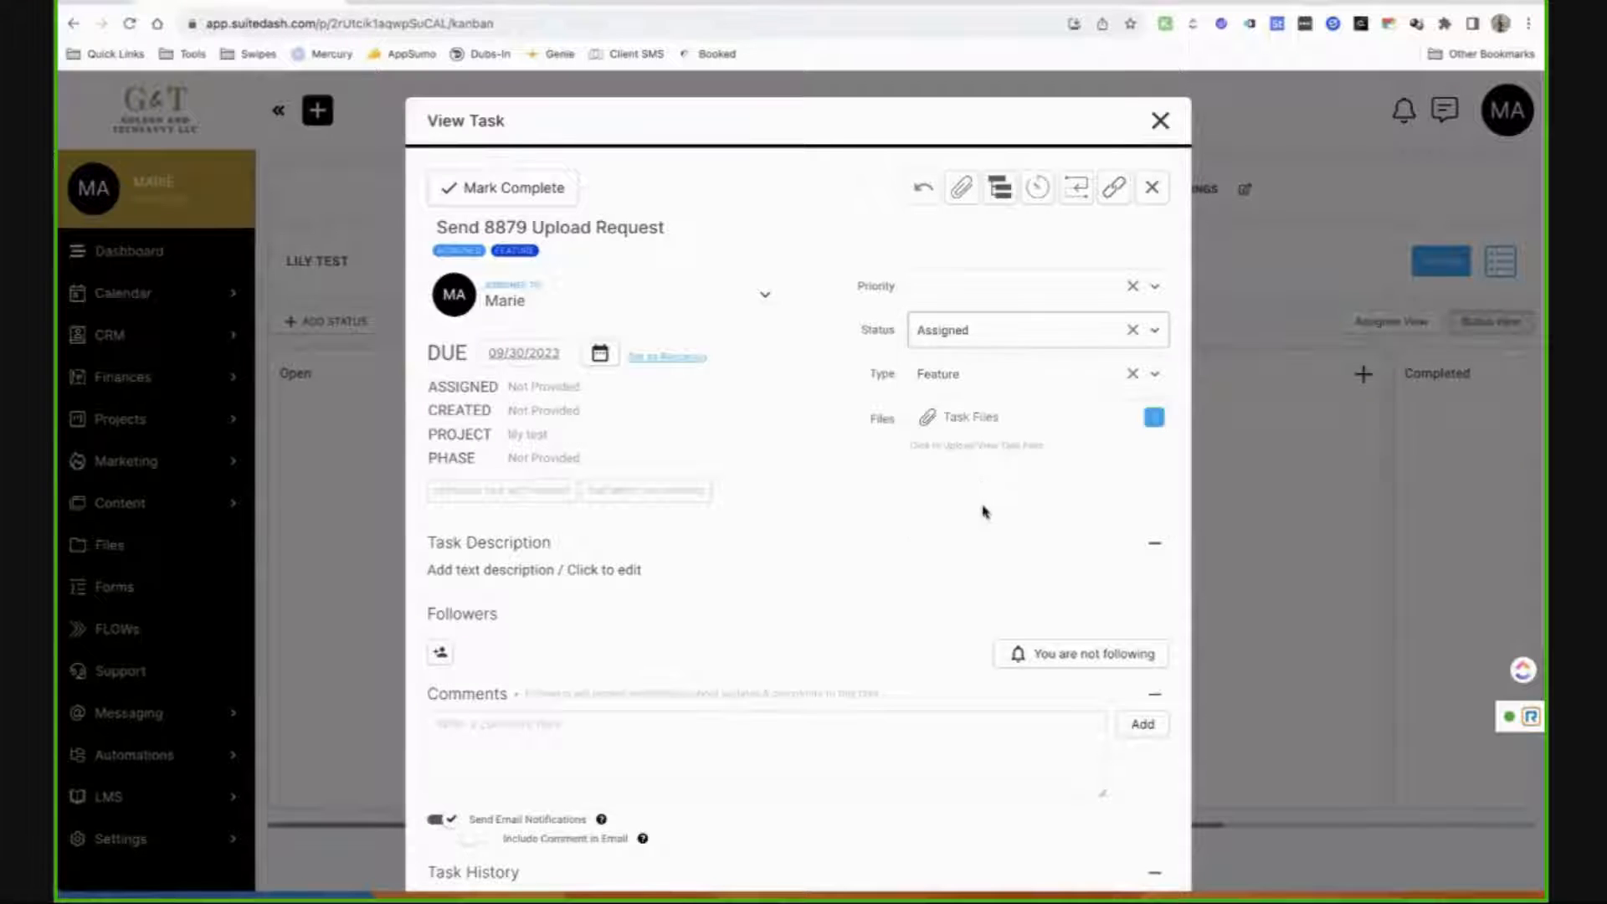
click(971, 439)
click(1056, 115)
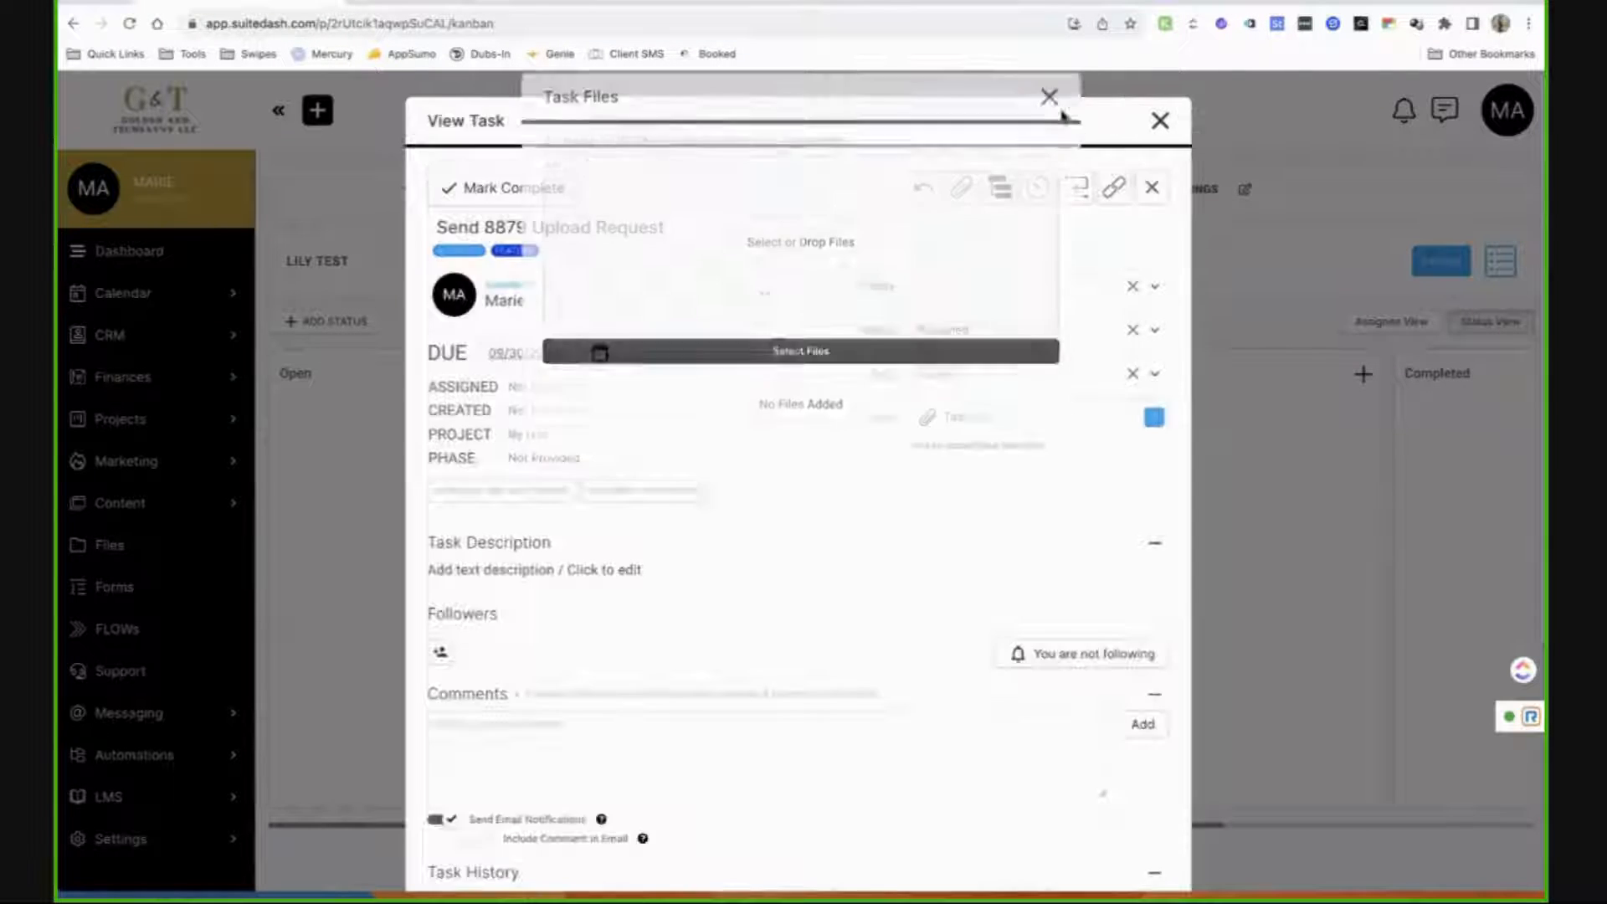
Add the client and your own account as followers of the task, and turn off its email notifications.
scroll(882, 524, down, 3)
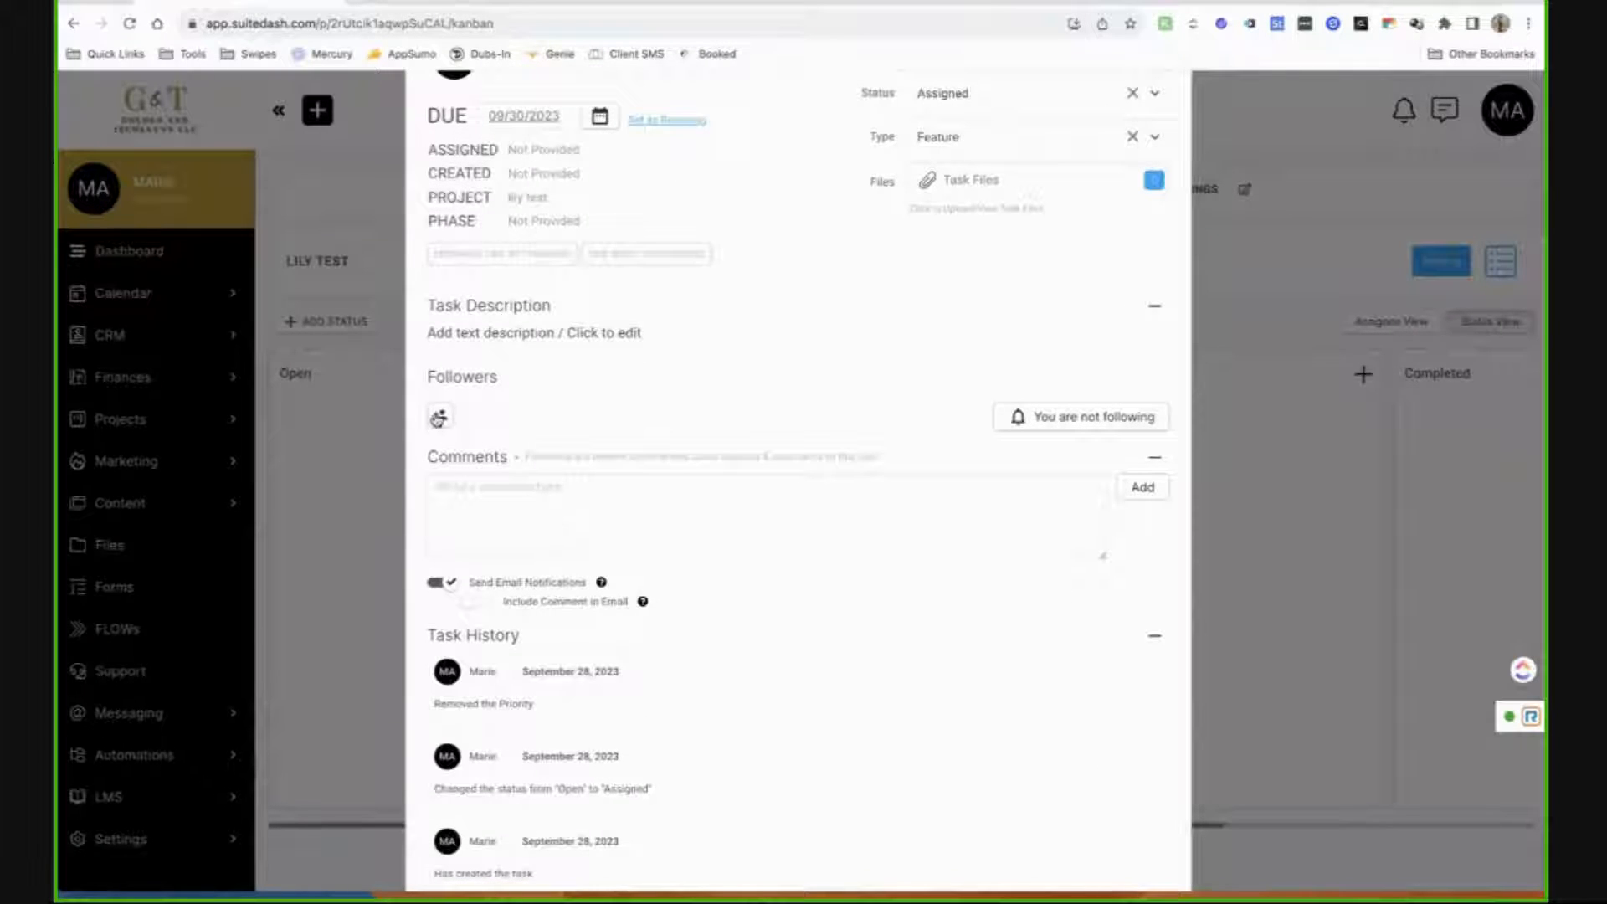
click(439, 416)
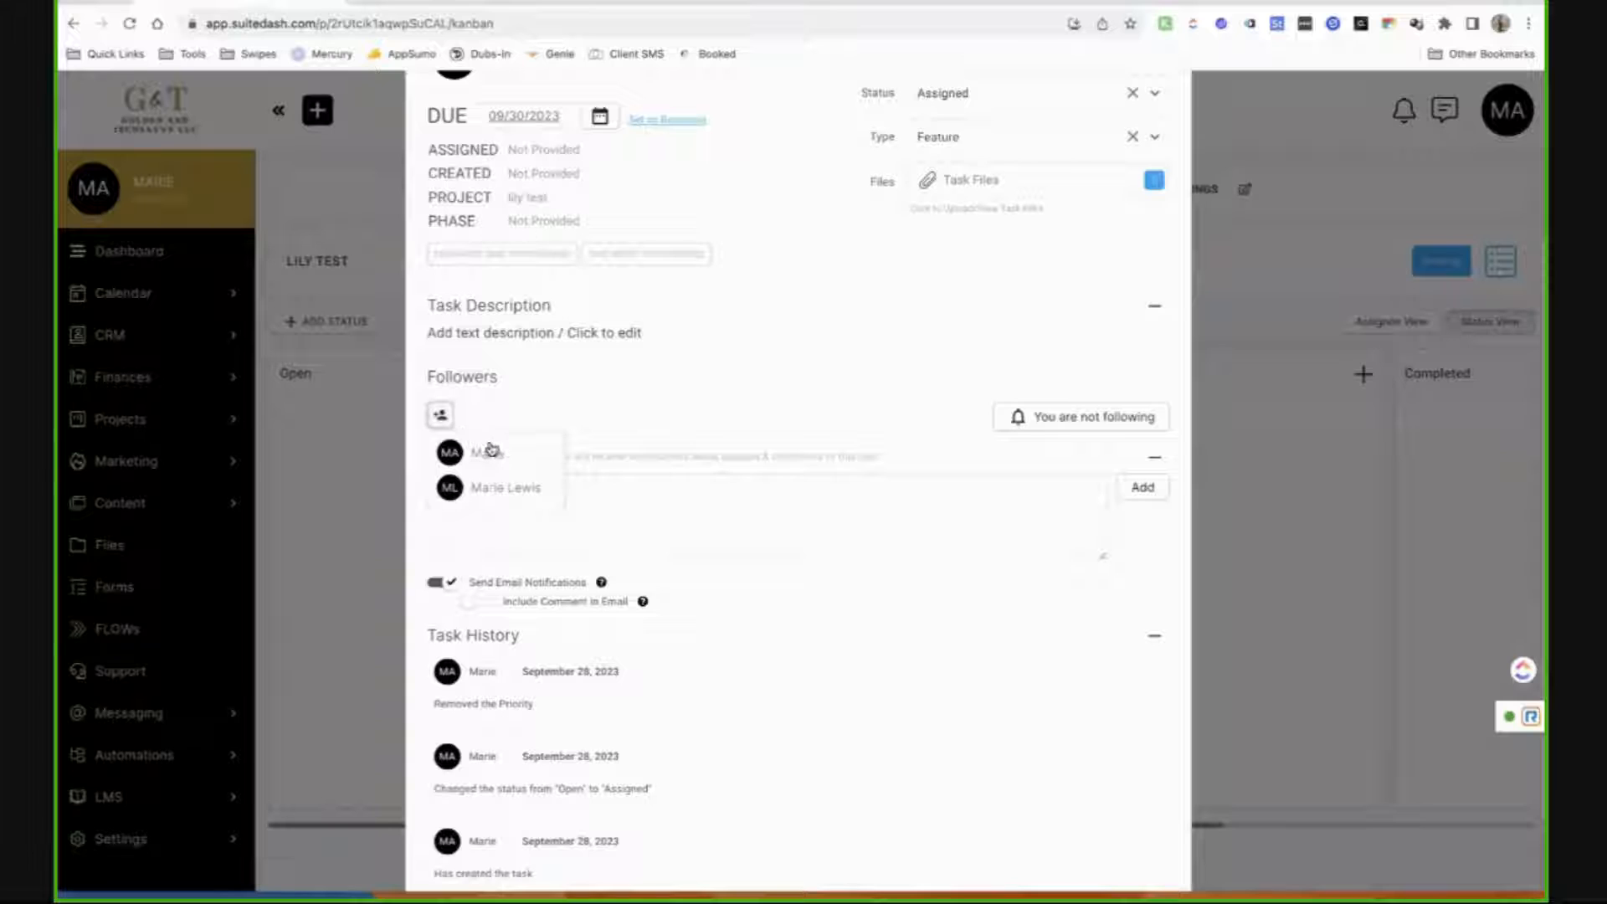
click(506, 491)
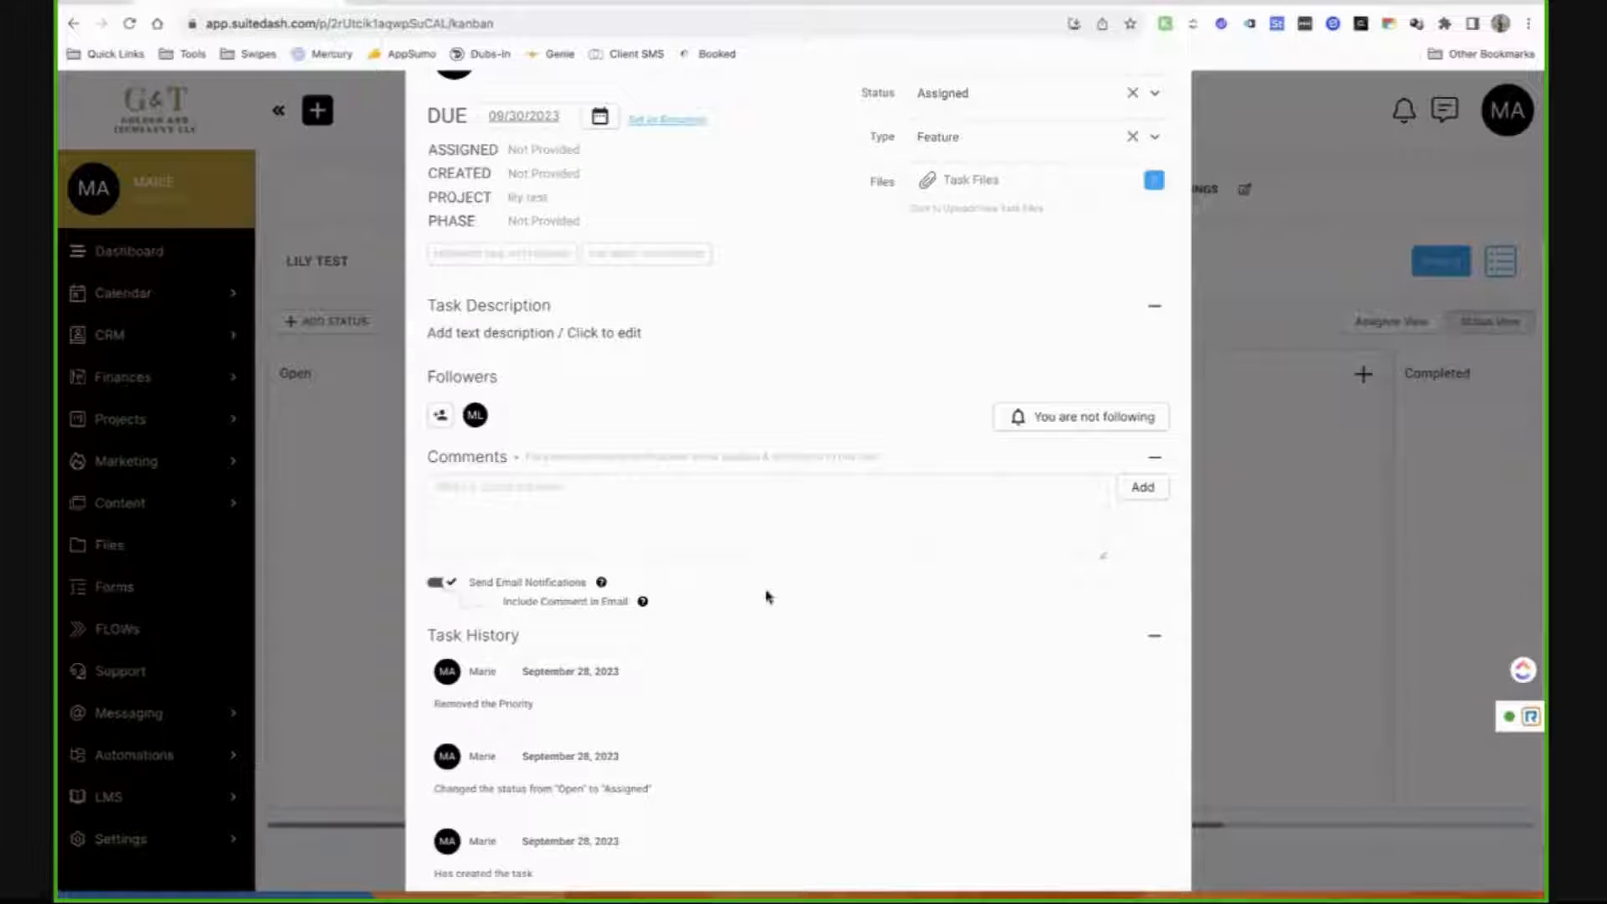
click(1016, 423)
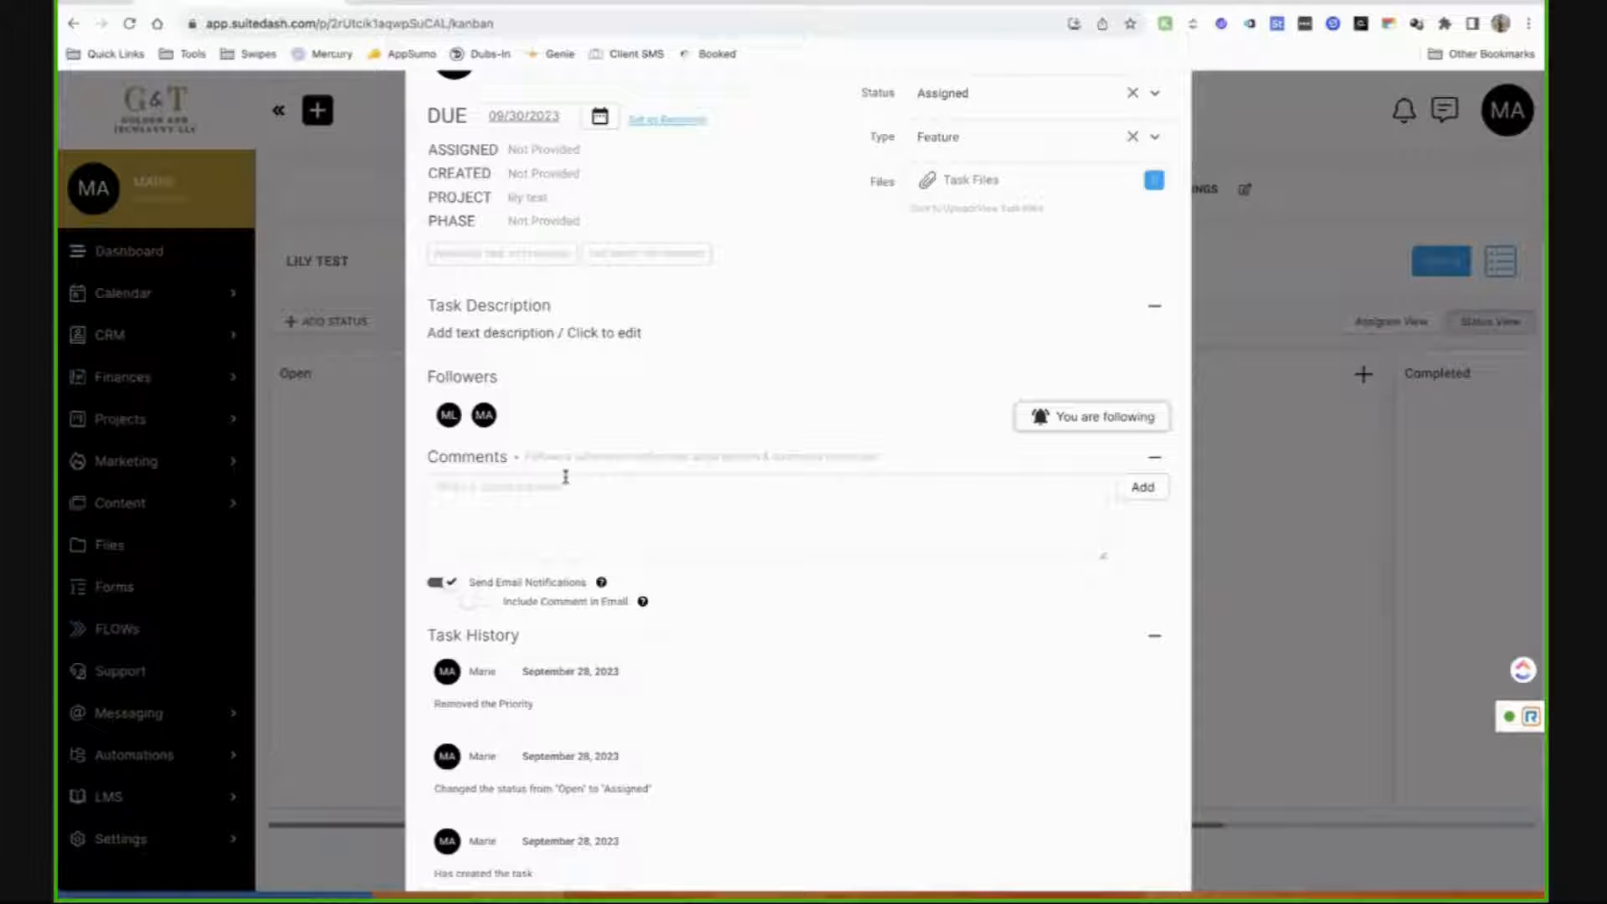
click(477, 481)
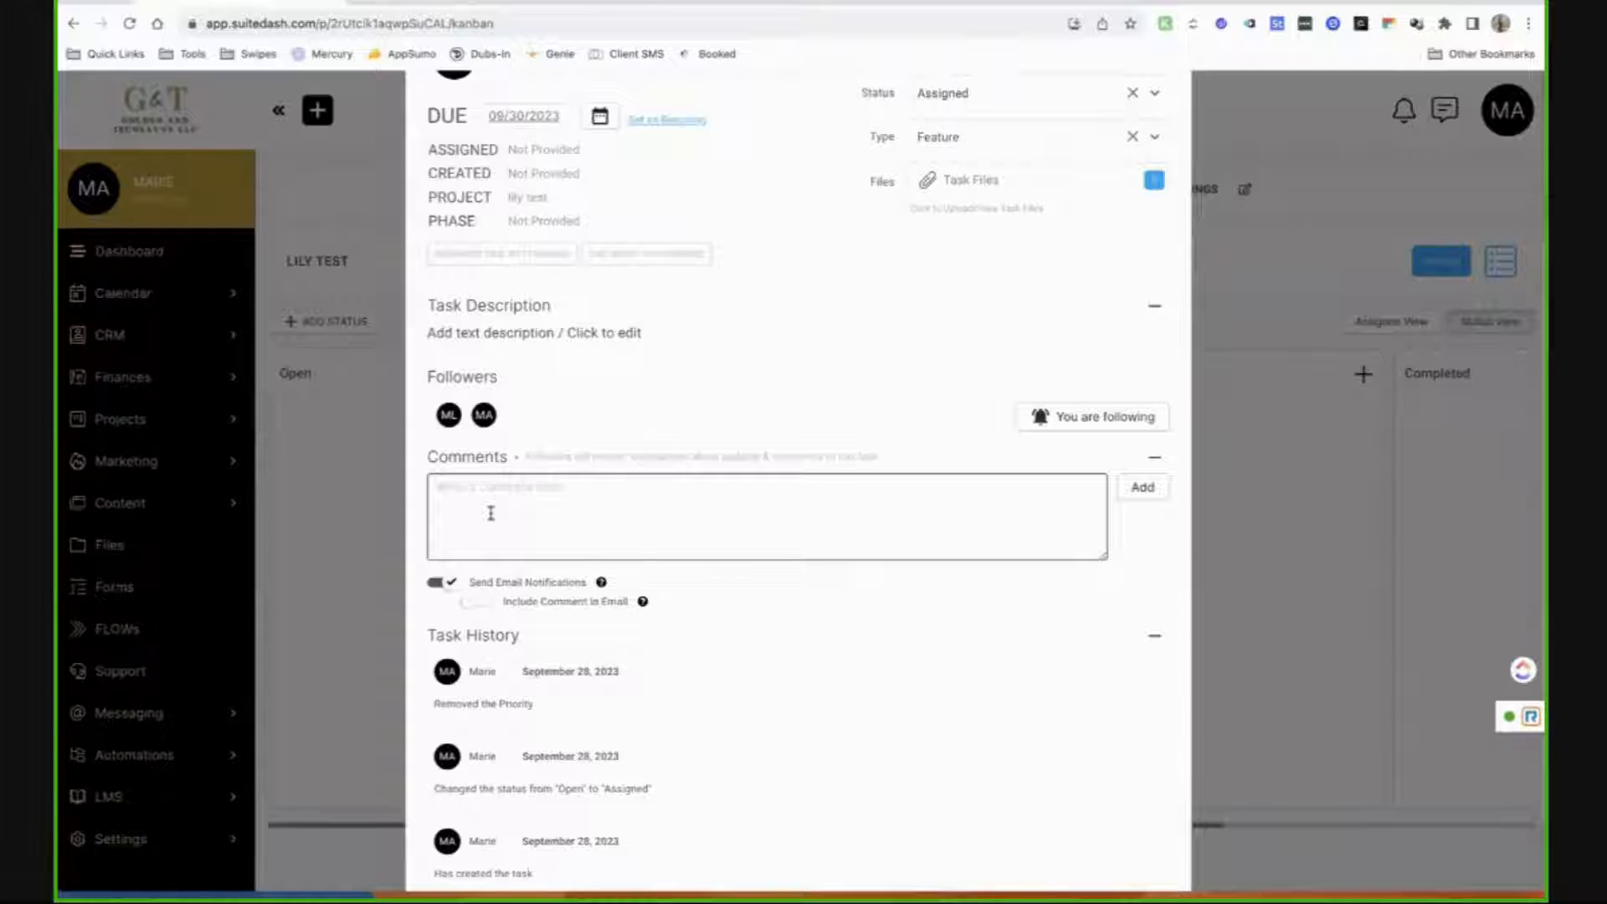
click(448, 589)
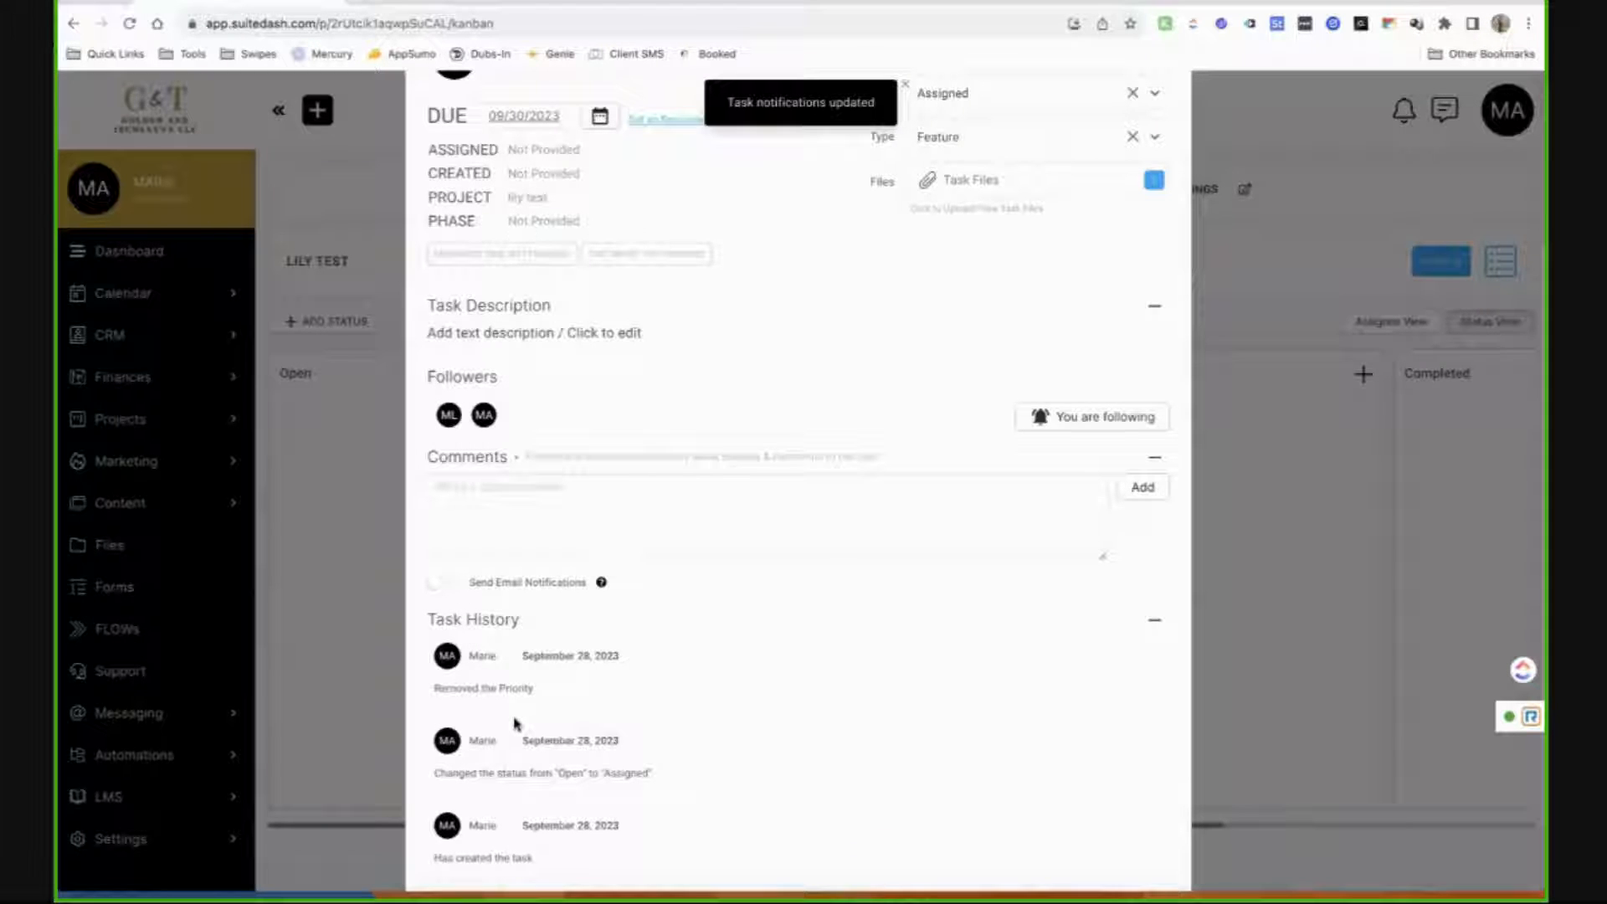
Add the subtasks "Tes" and "Test" to the Send 8879 Upload Request task and mark both as complete.
scroll(514, 723, up, 3)
scroll(514, 724, up, 2)
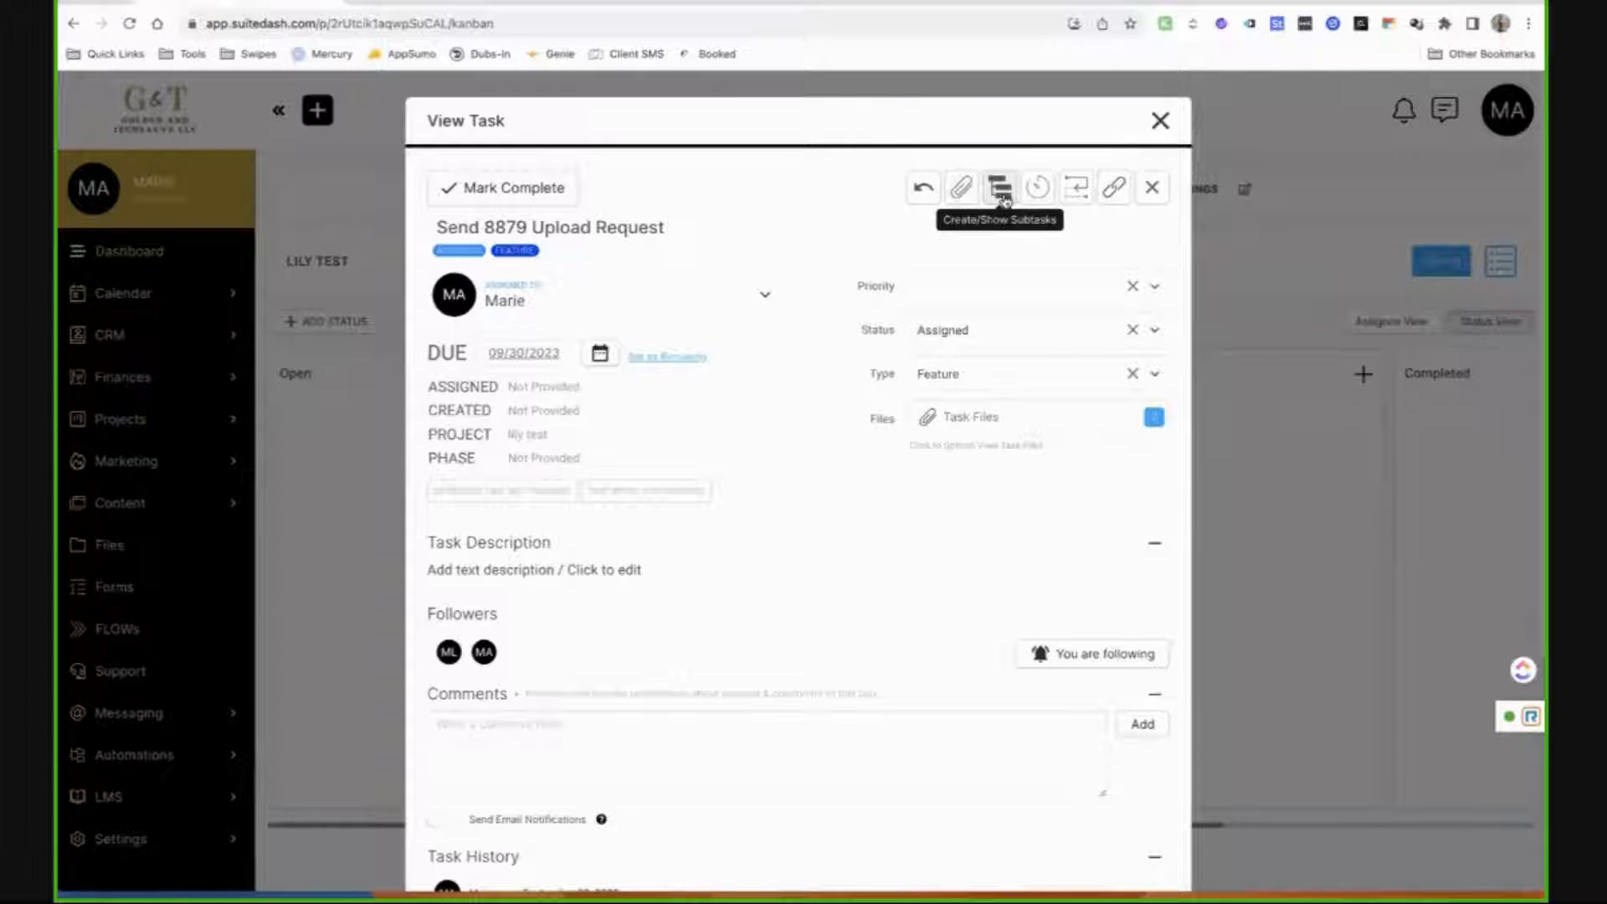
click(1004, 196)
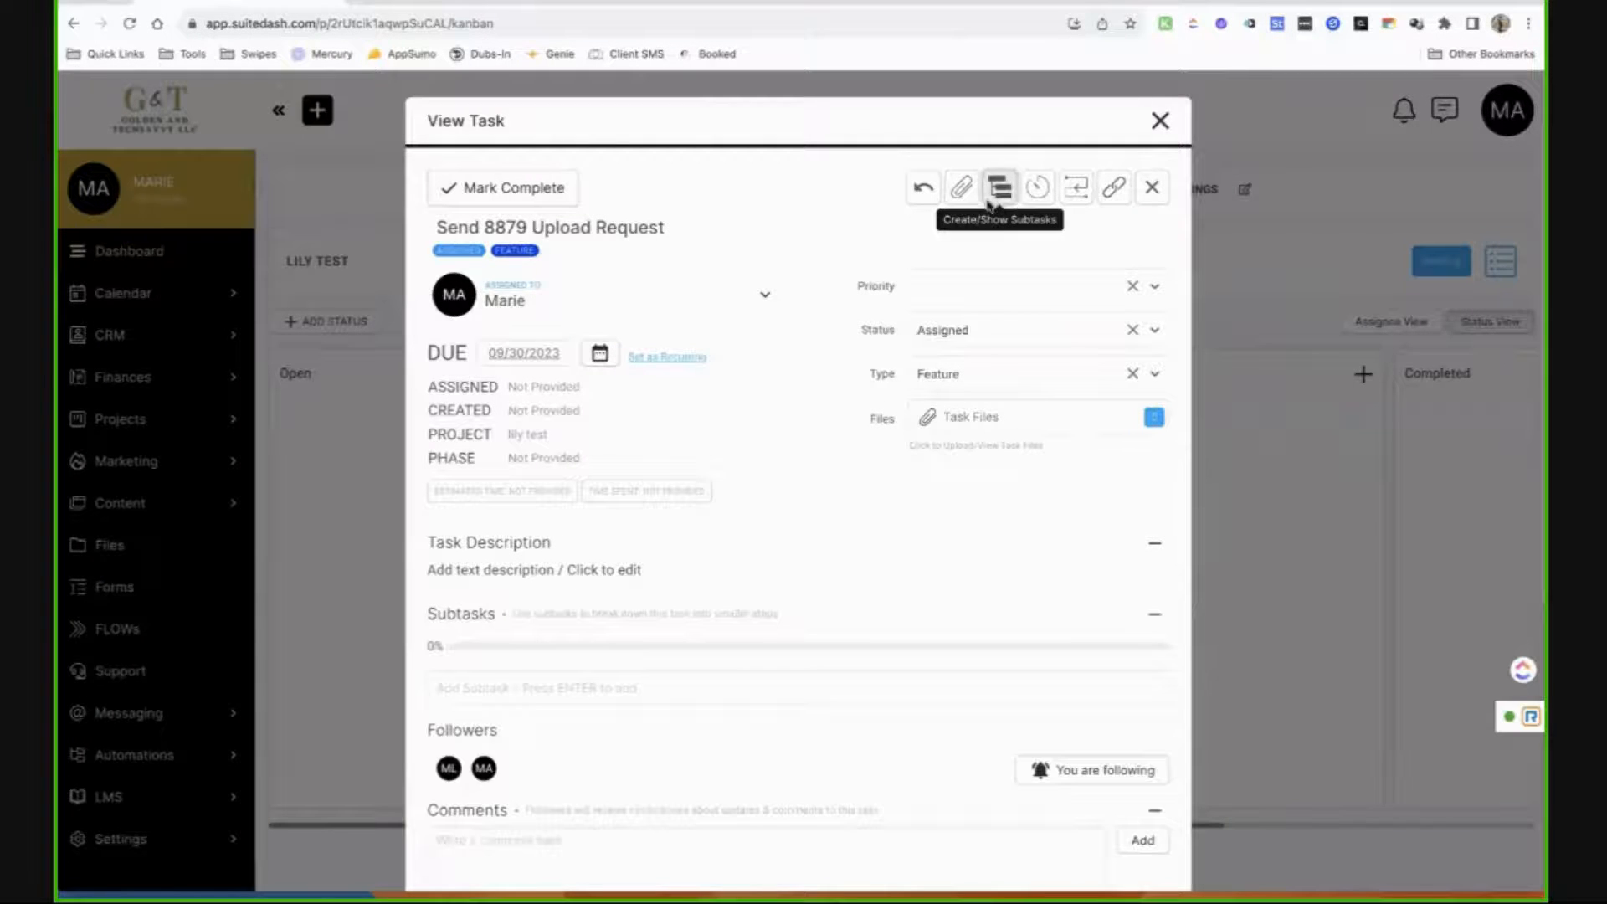
click(695, 684)
text(Tes)
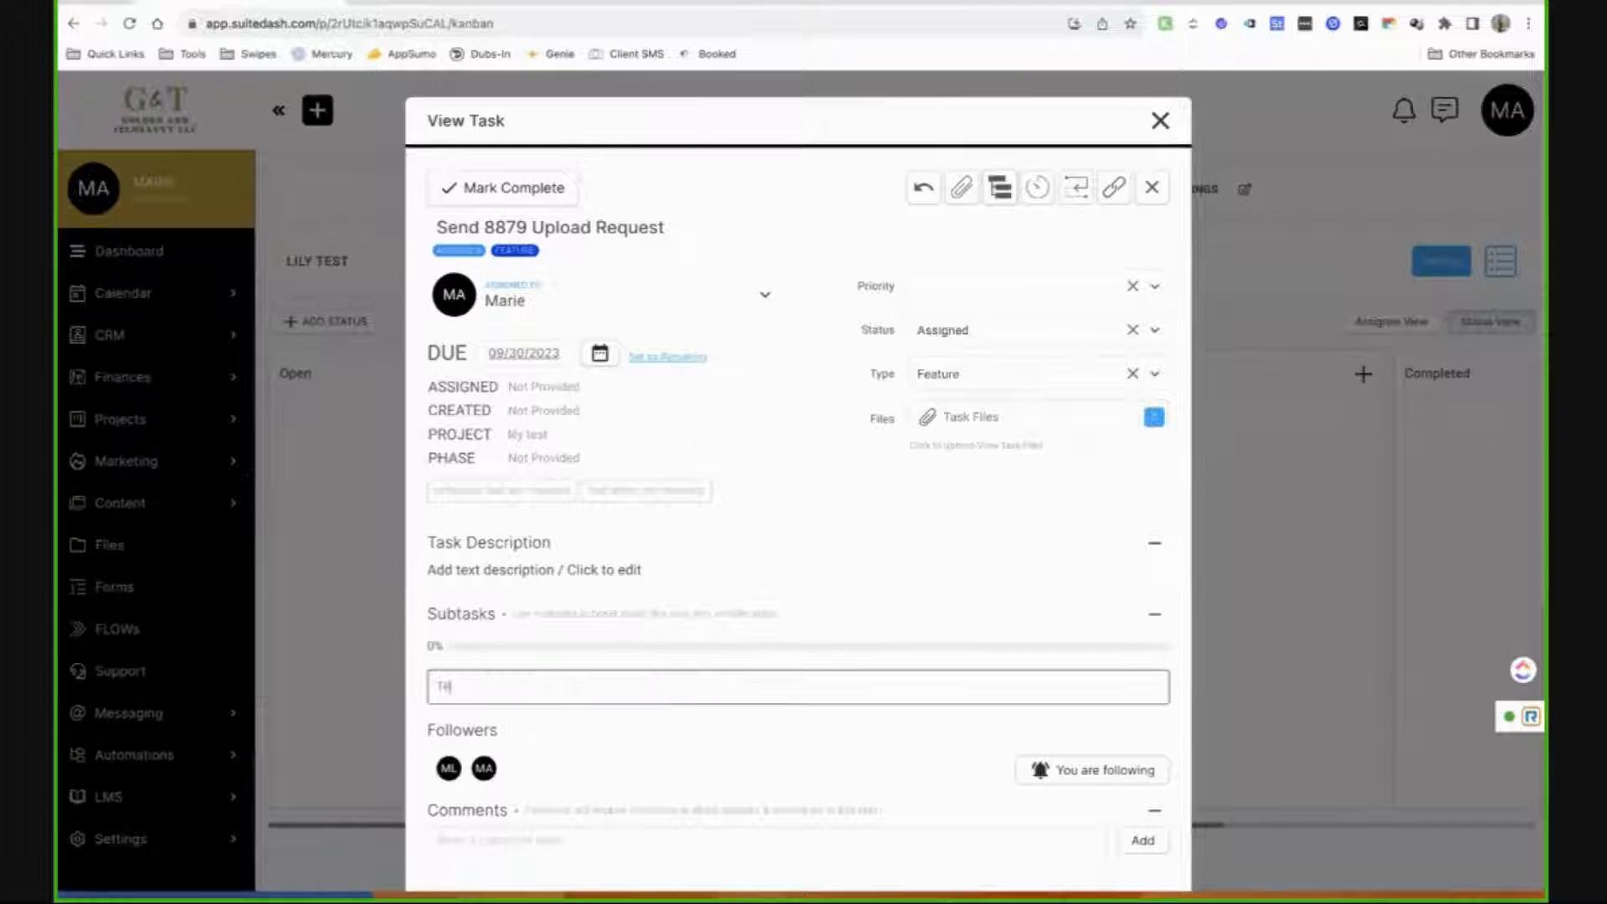
key(Return)
text(Test)
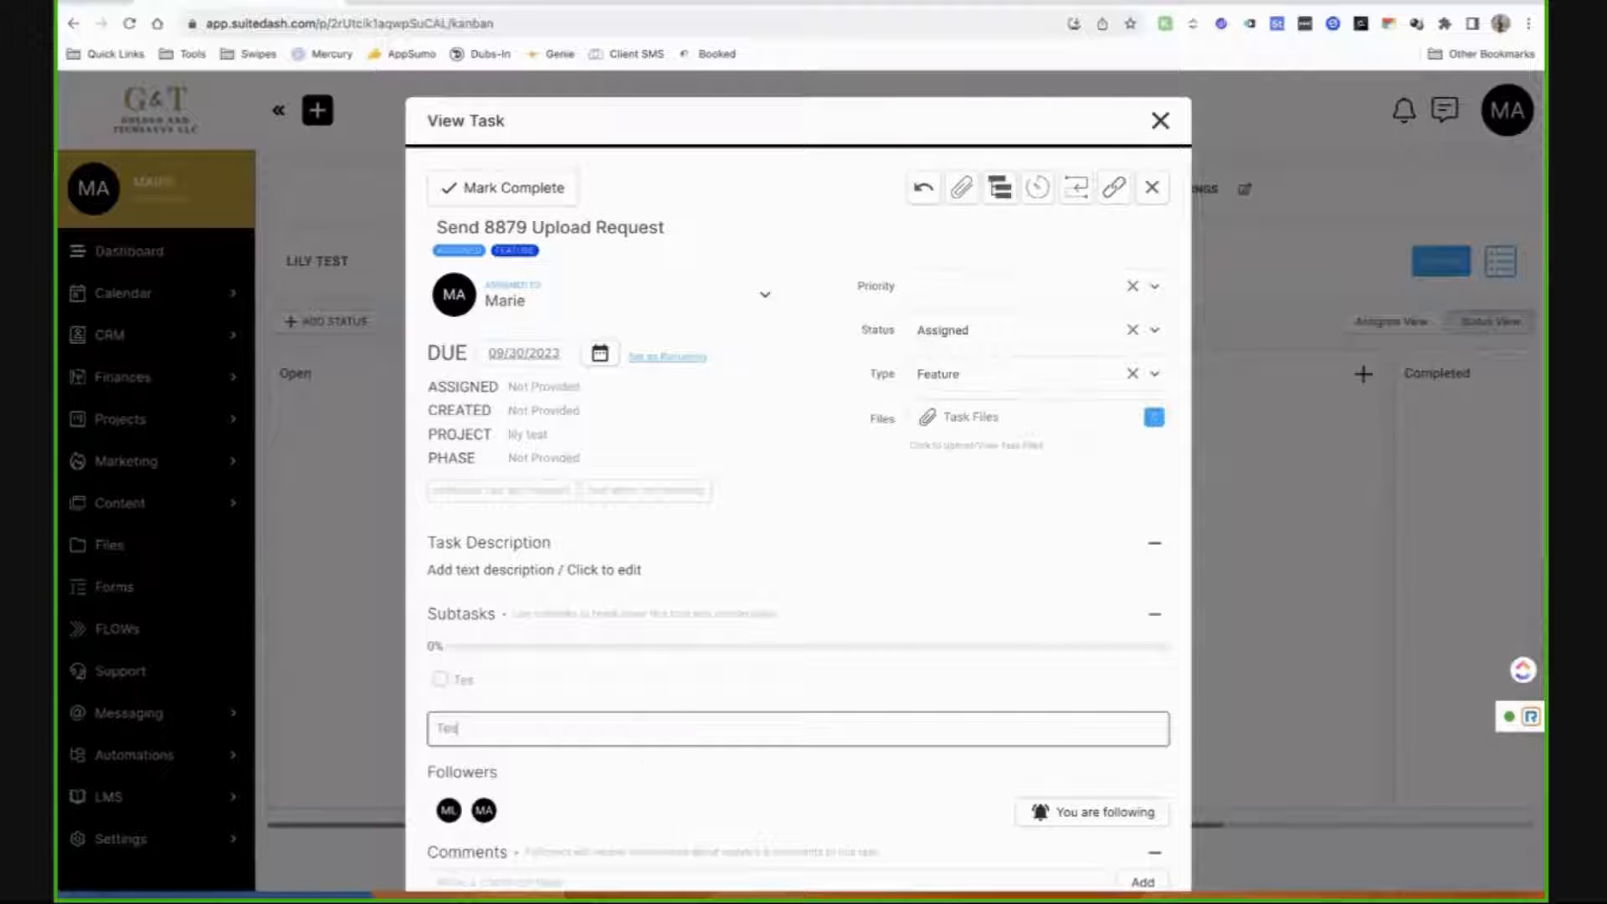
key(Return)
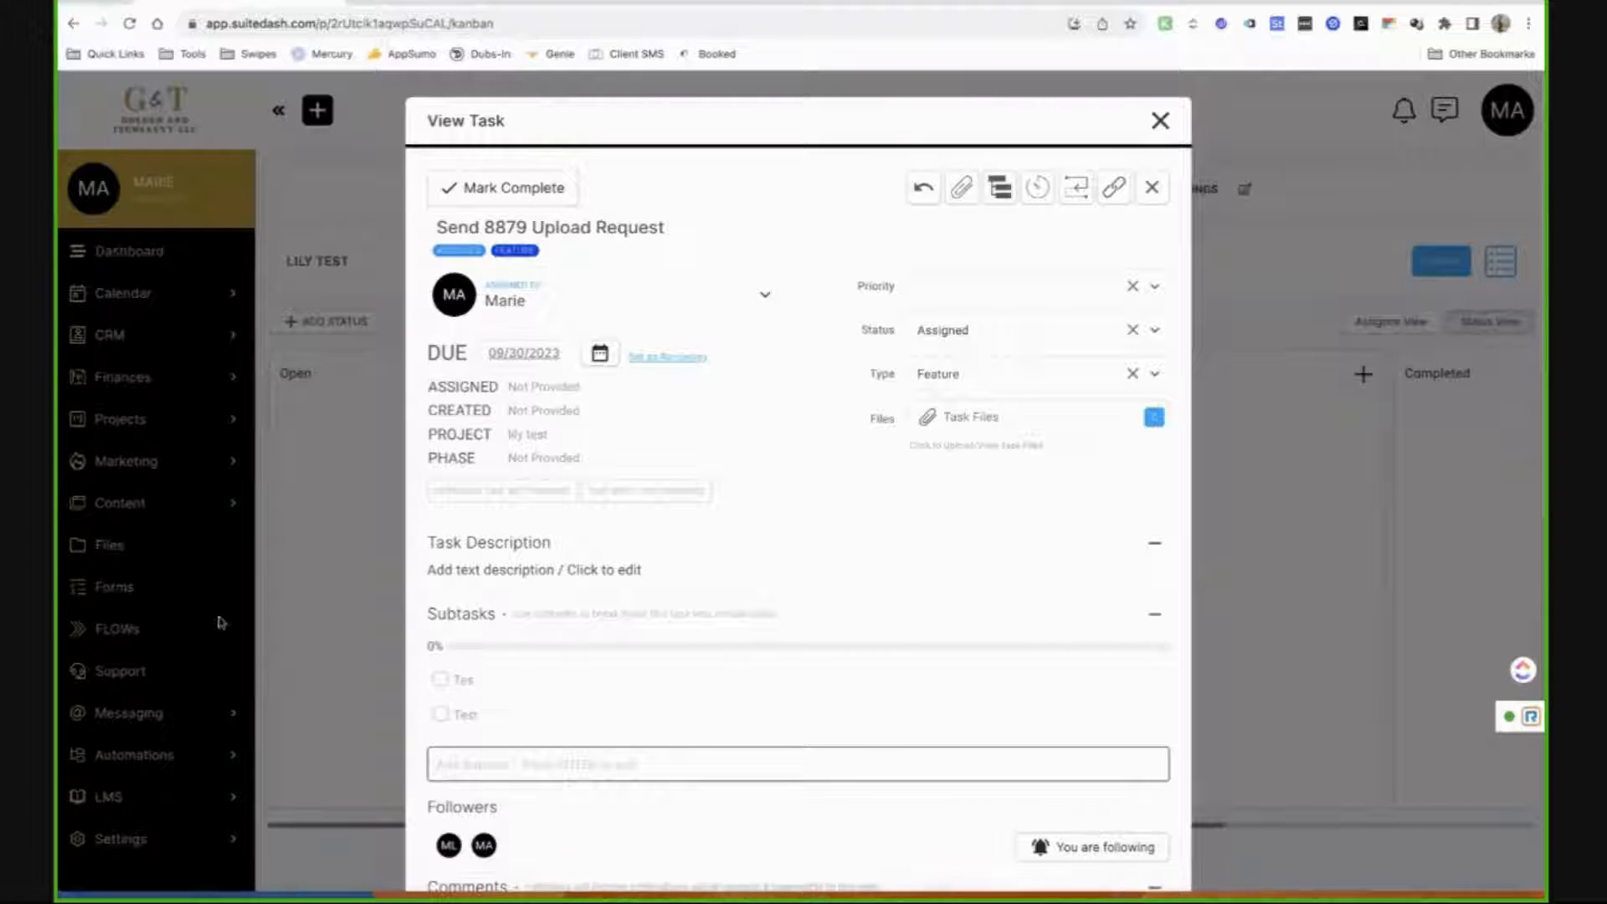
click(476, 726)
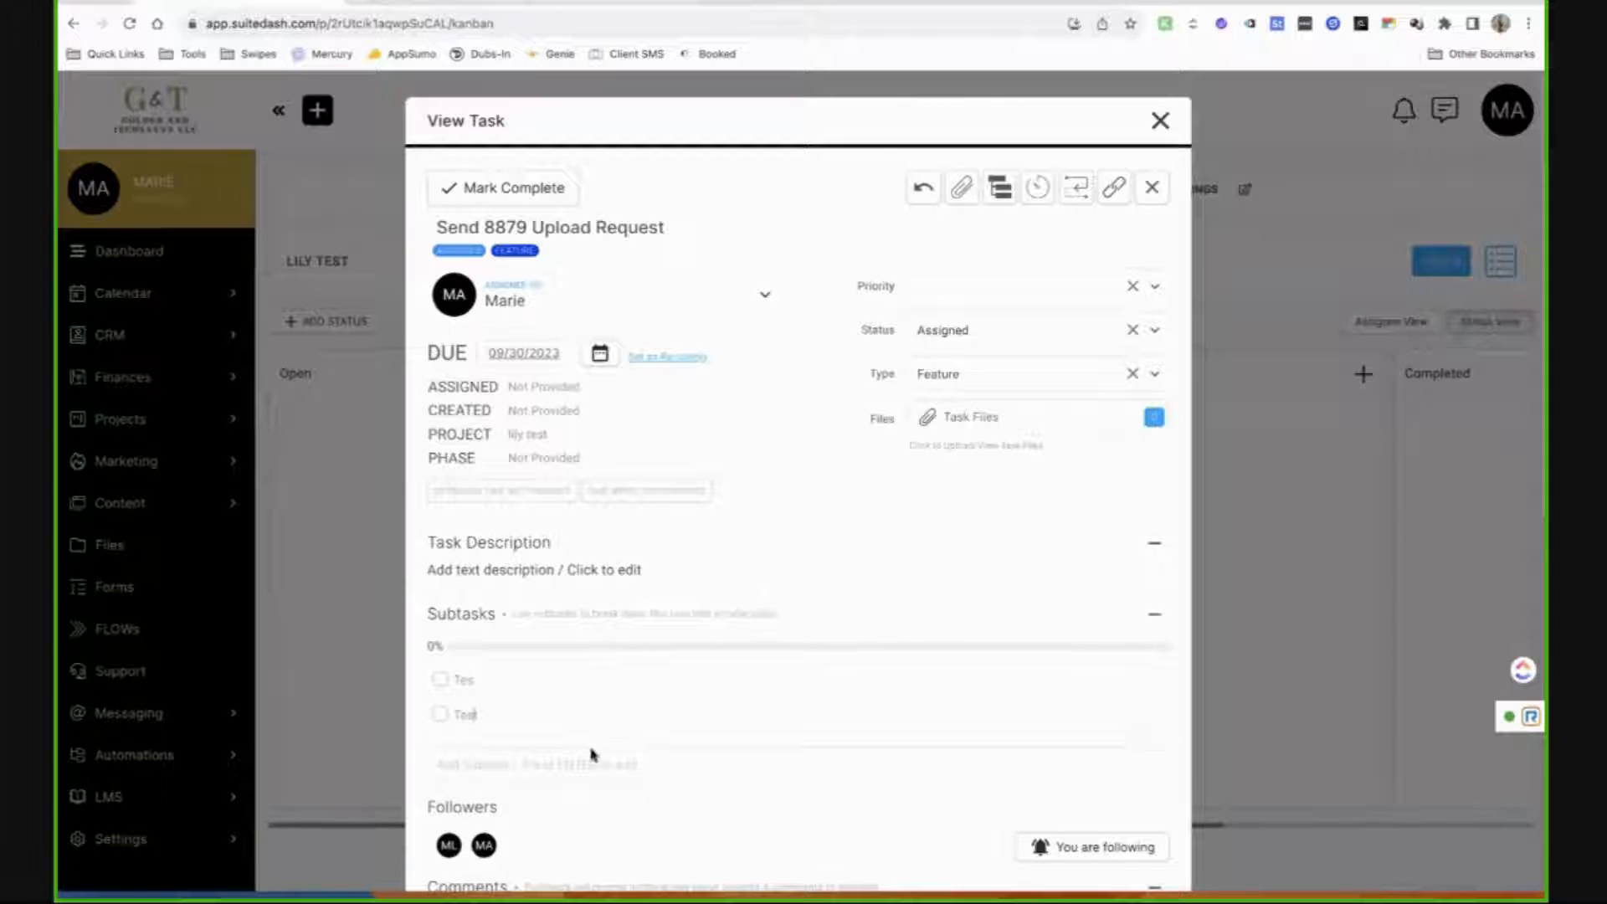
click(439, 714)
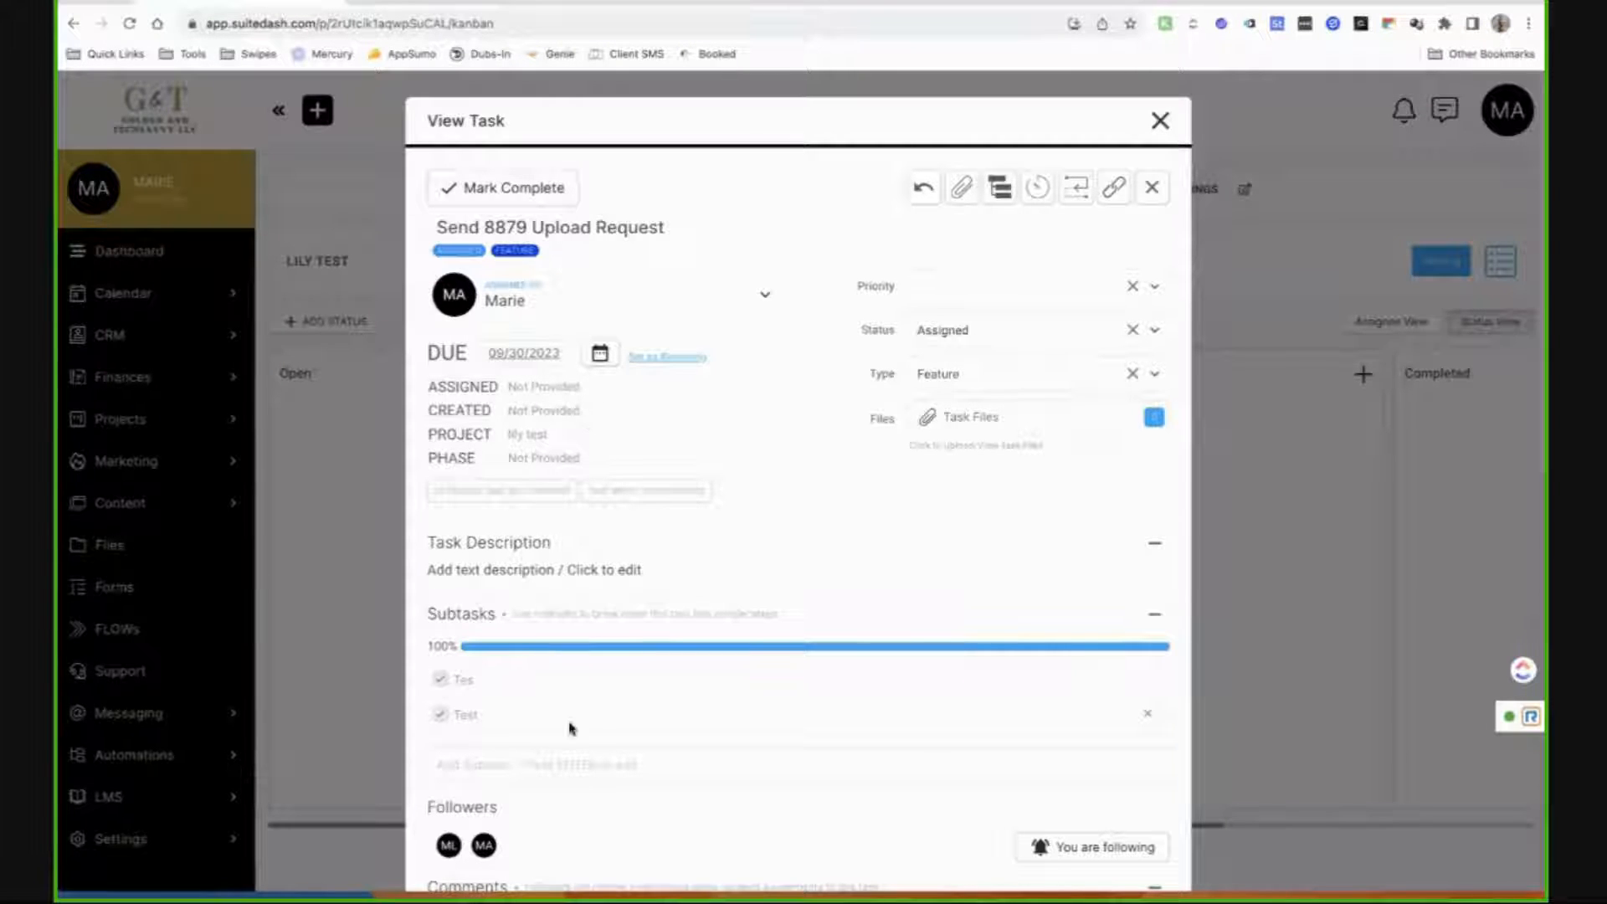
Show the task's timers and browse the automations that completing the task can trigger, without adding one.
click(1039, 191)
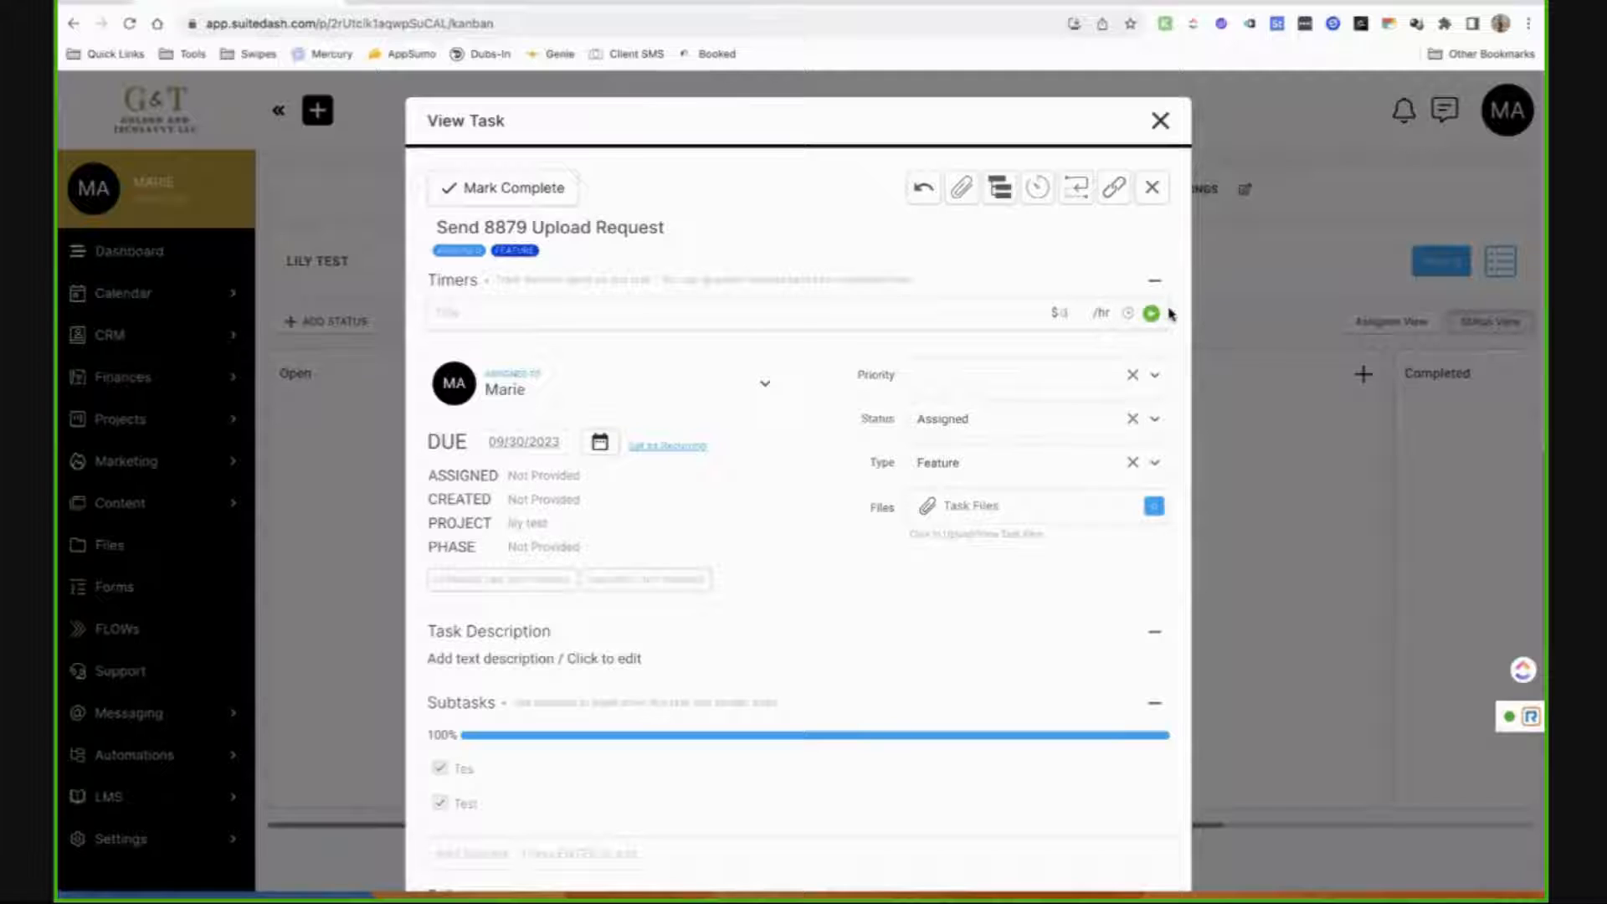
click(1088, 201)
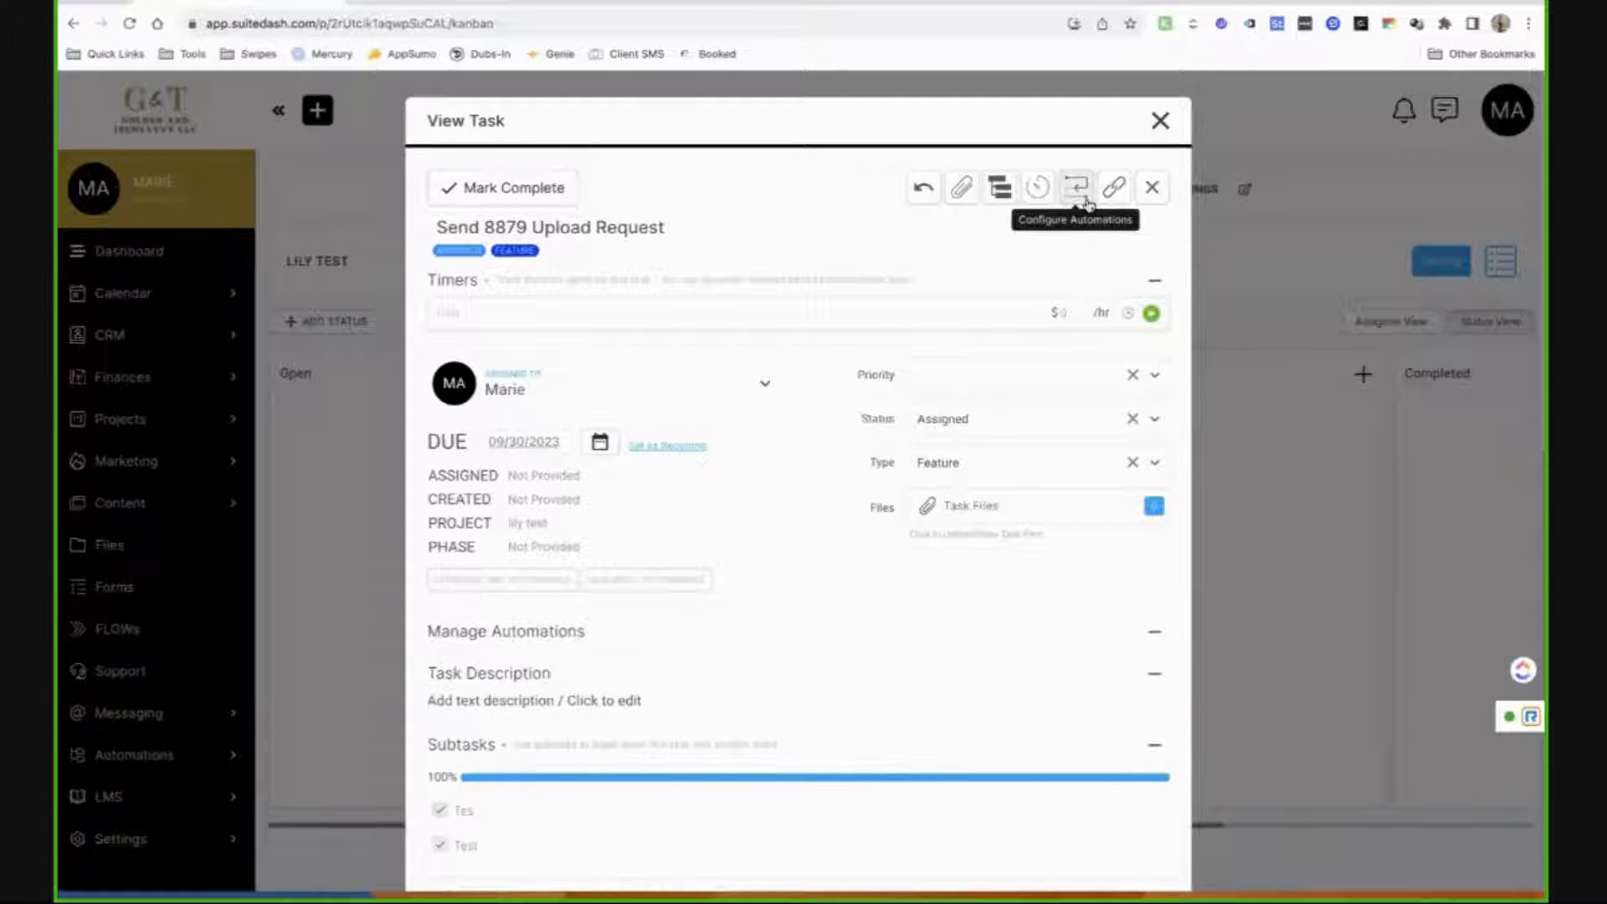
scroll(911, 477, down, 3)
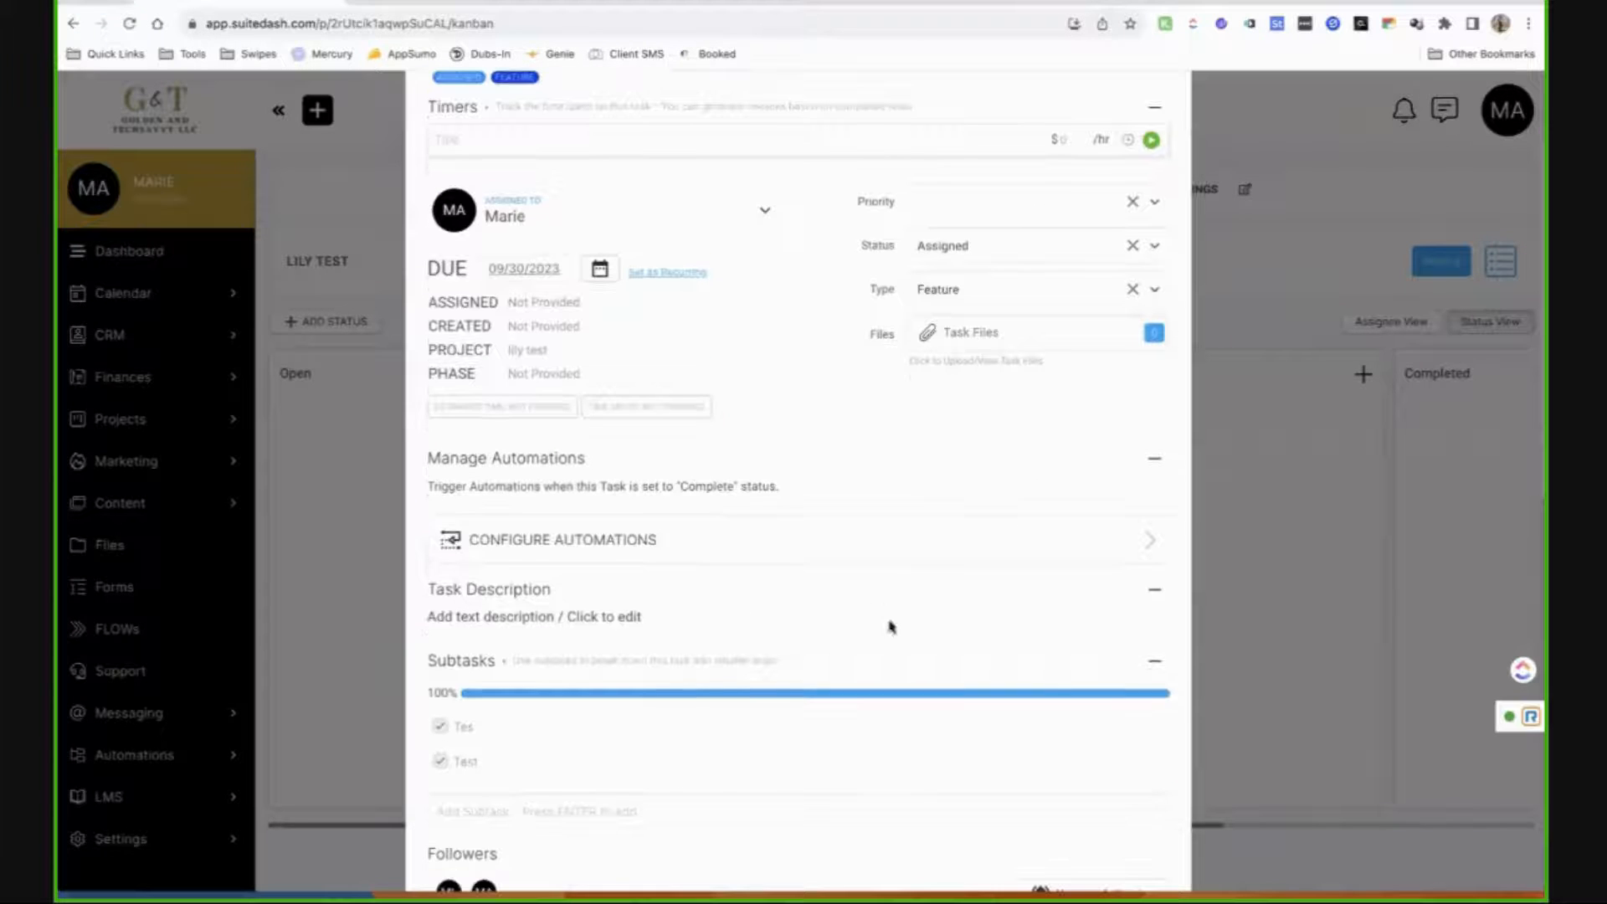
click(921, 556)
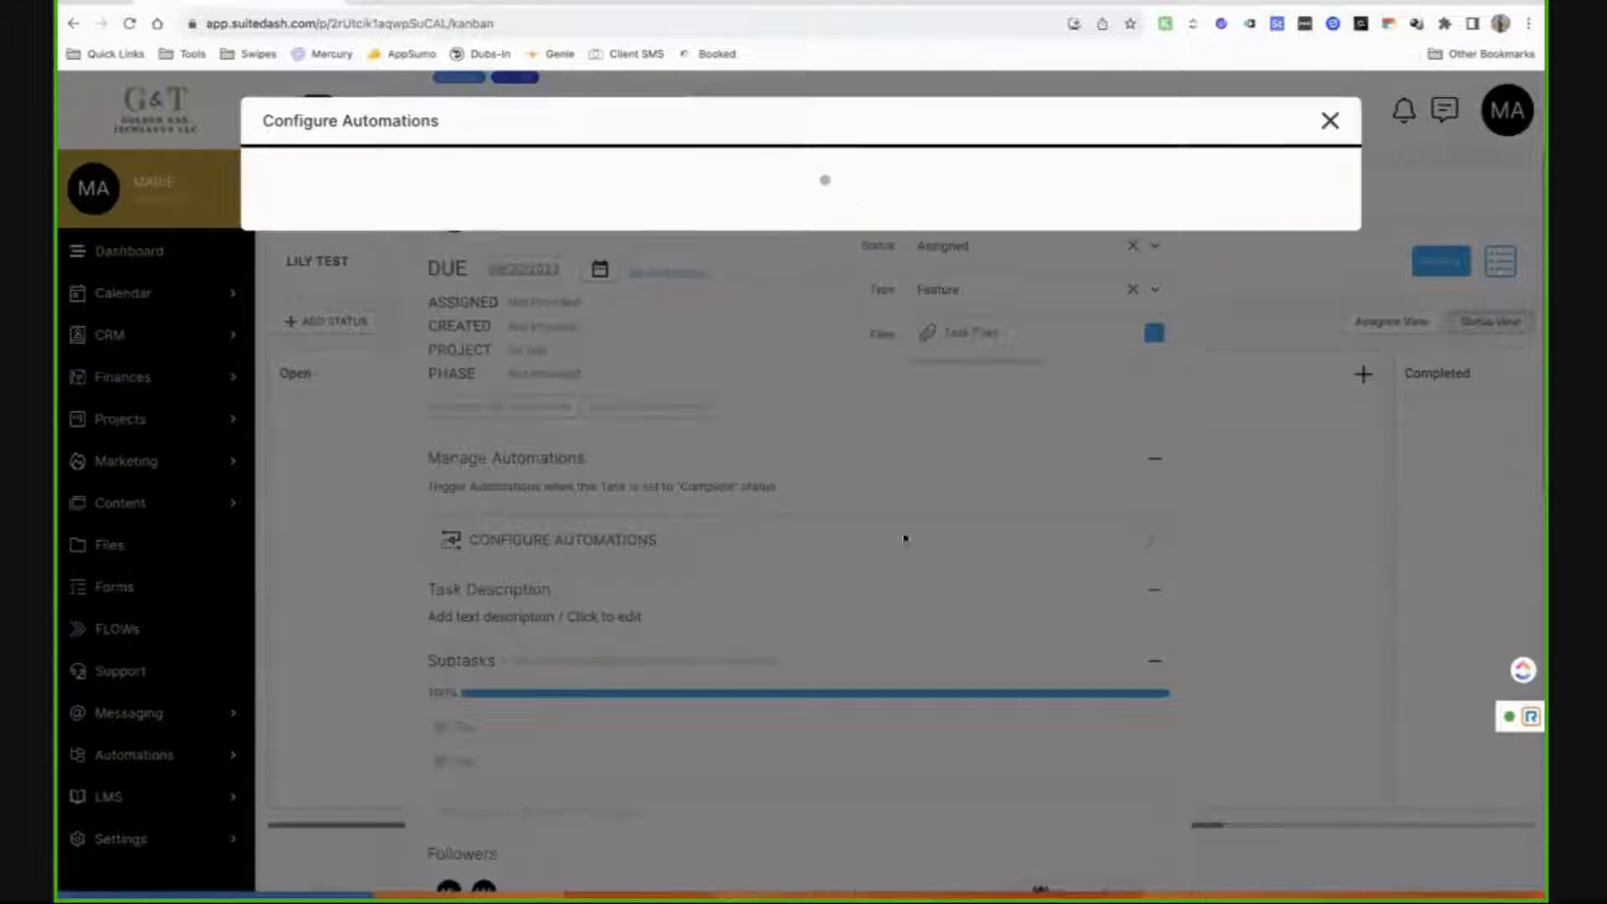
click(821, 216)
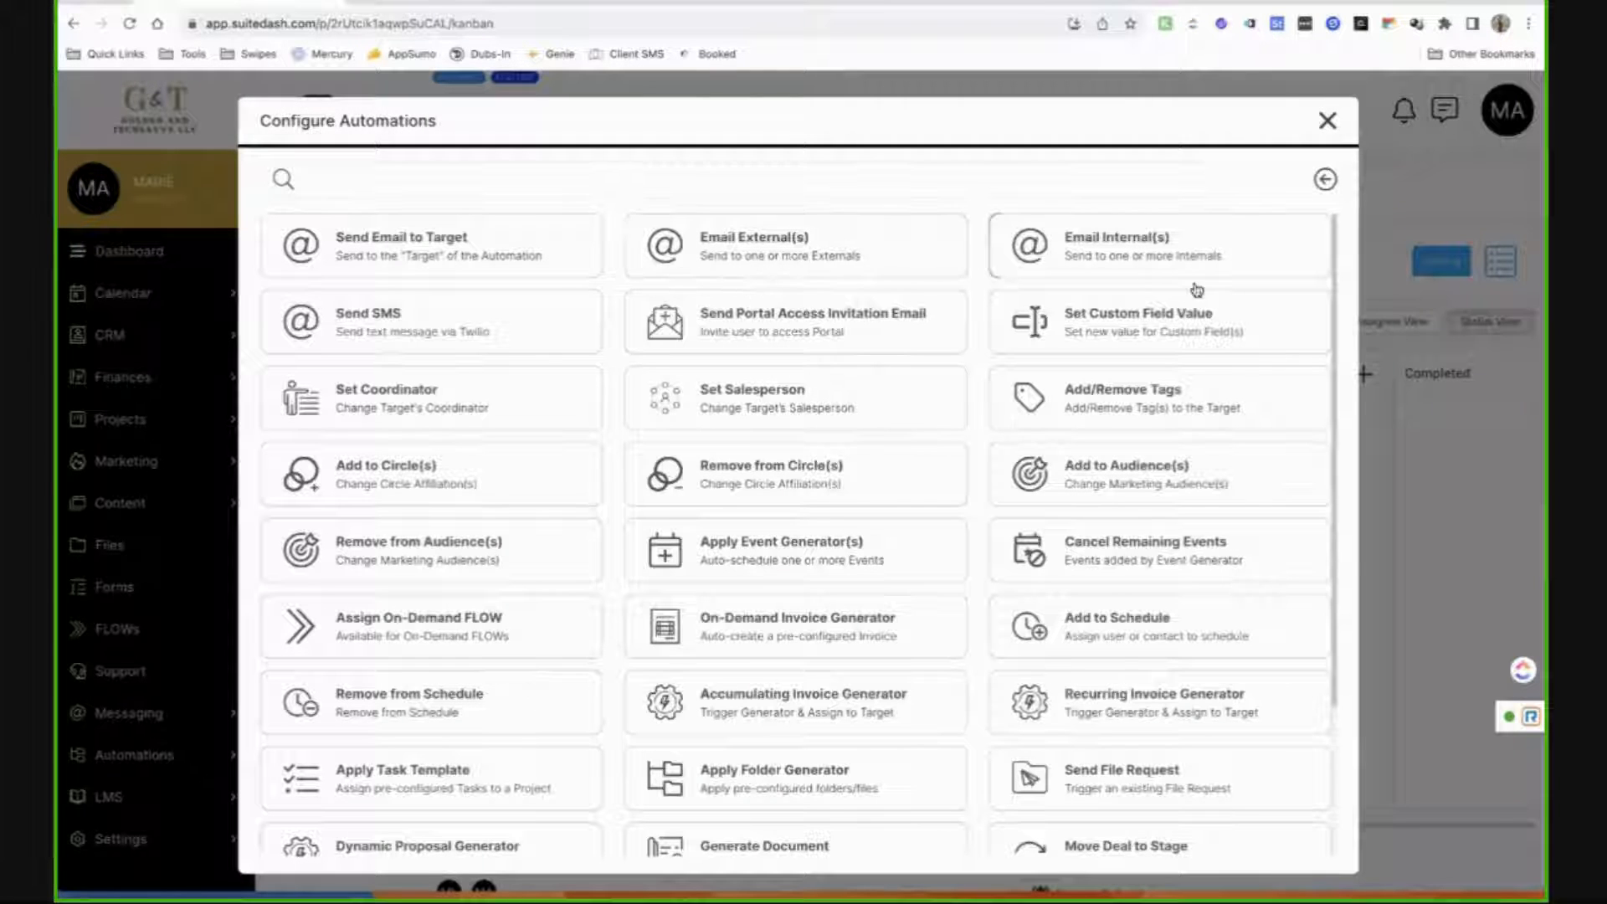
click(1338, 123)
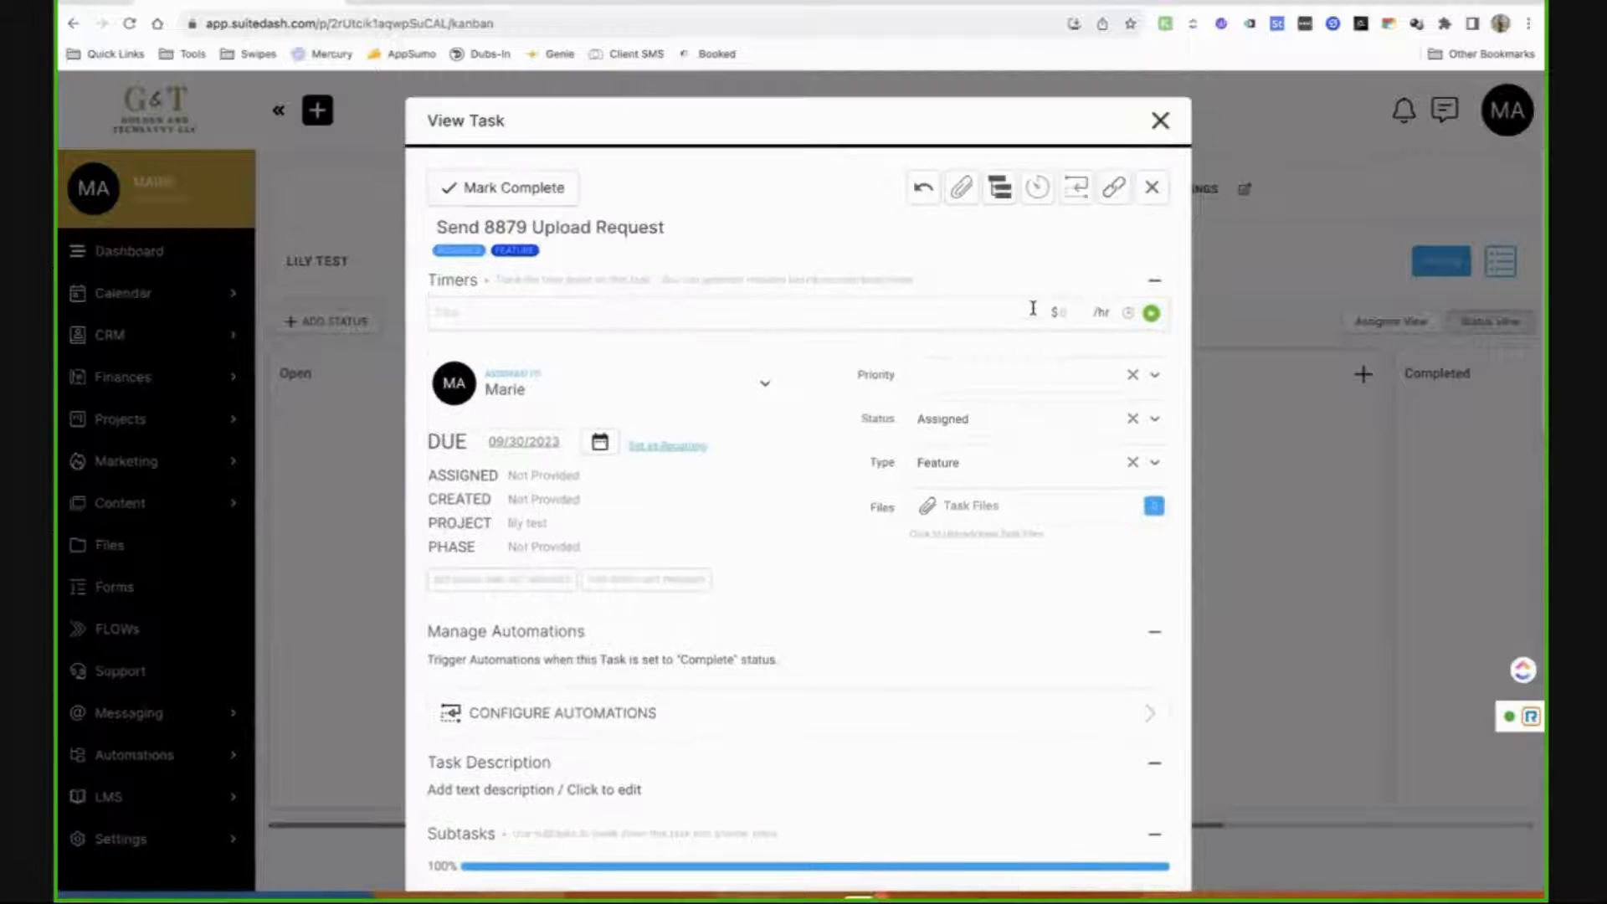
Copy the URL of the Send 8879 Upload Request task and close its details.
click(1125, 186)
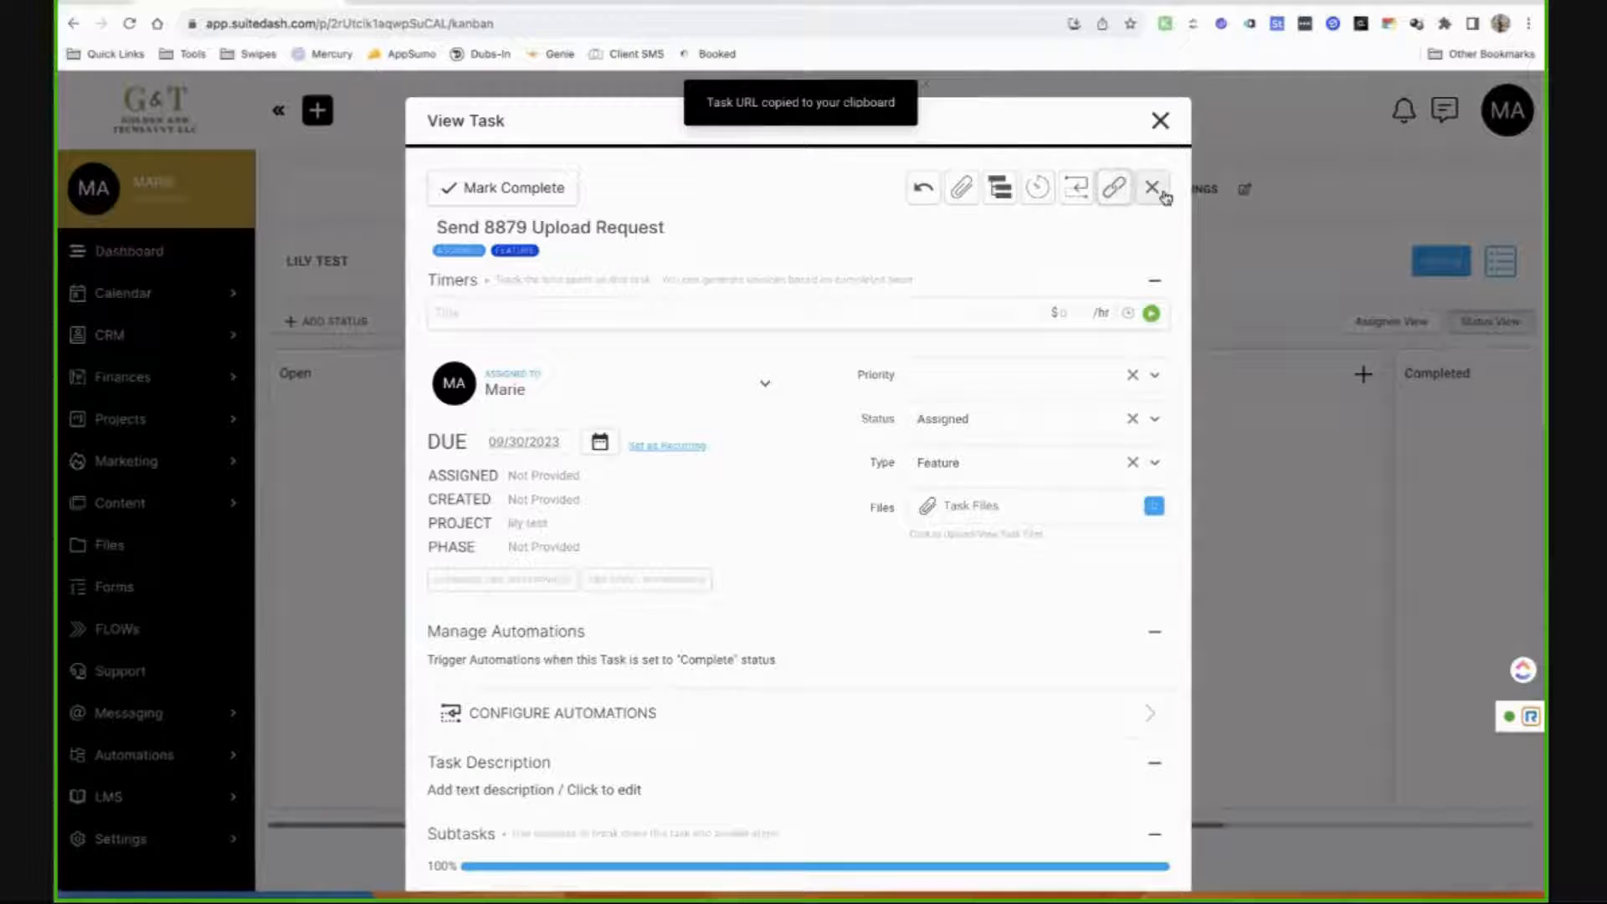
click(1153, 187)
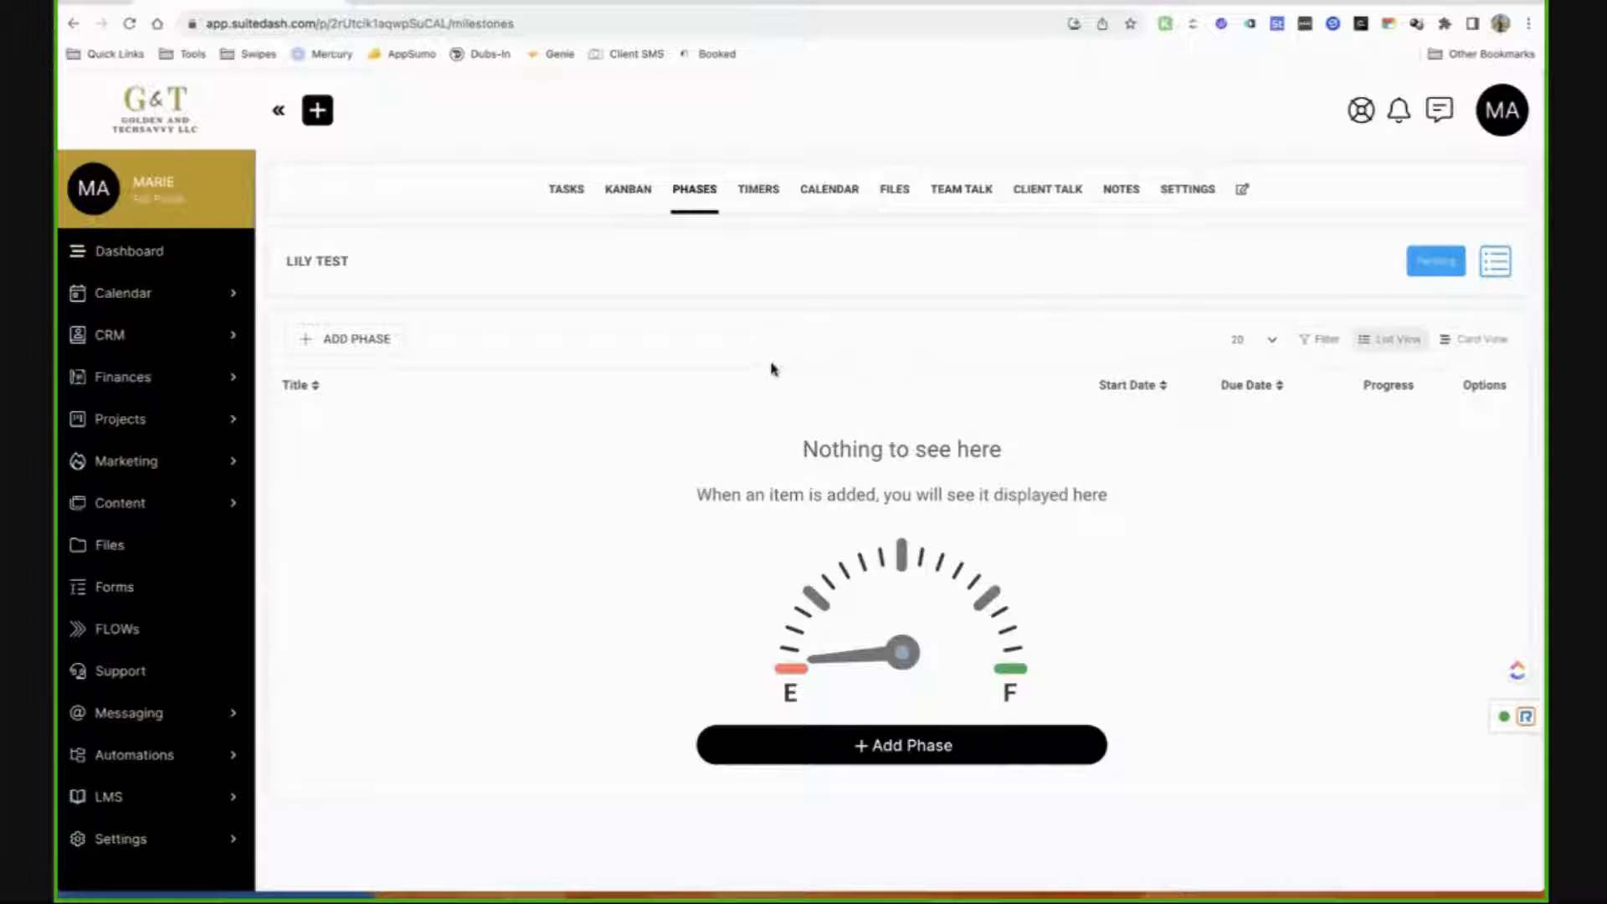
Review the form for adding a project phase with the title "Test1", and leave it unsaved to open the project's timers.
click(387, 340)
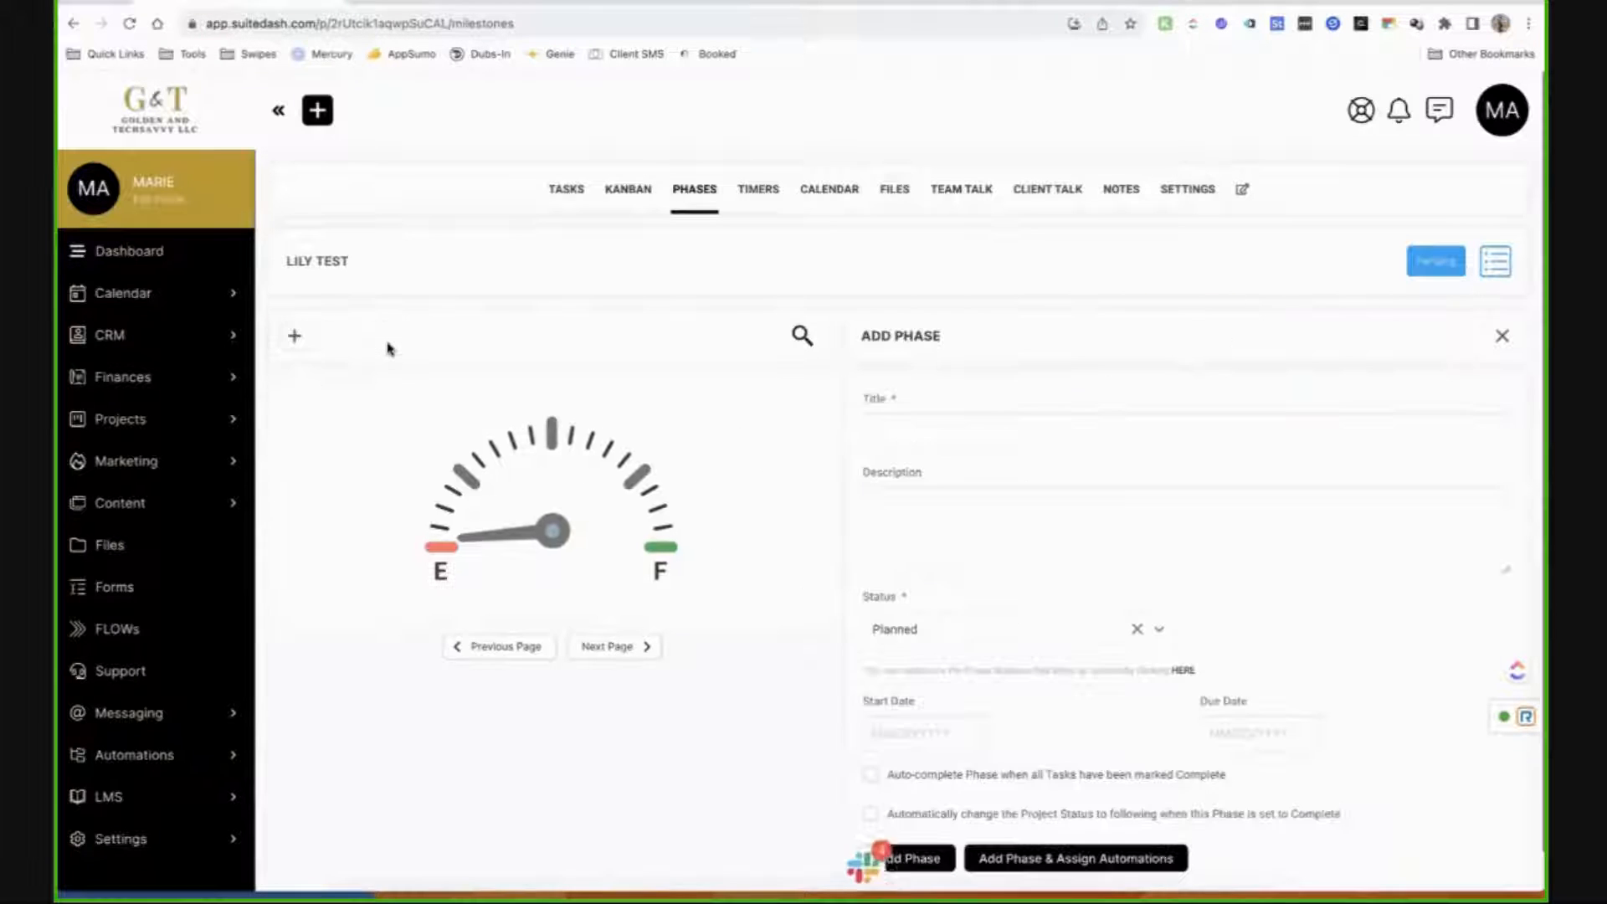
click(902, 438)
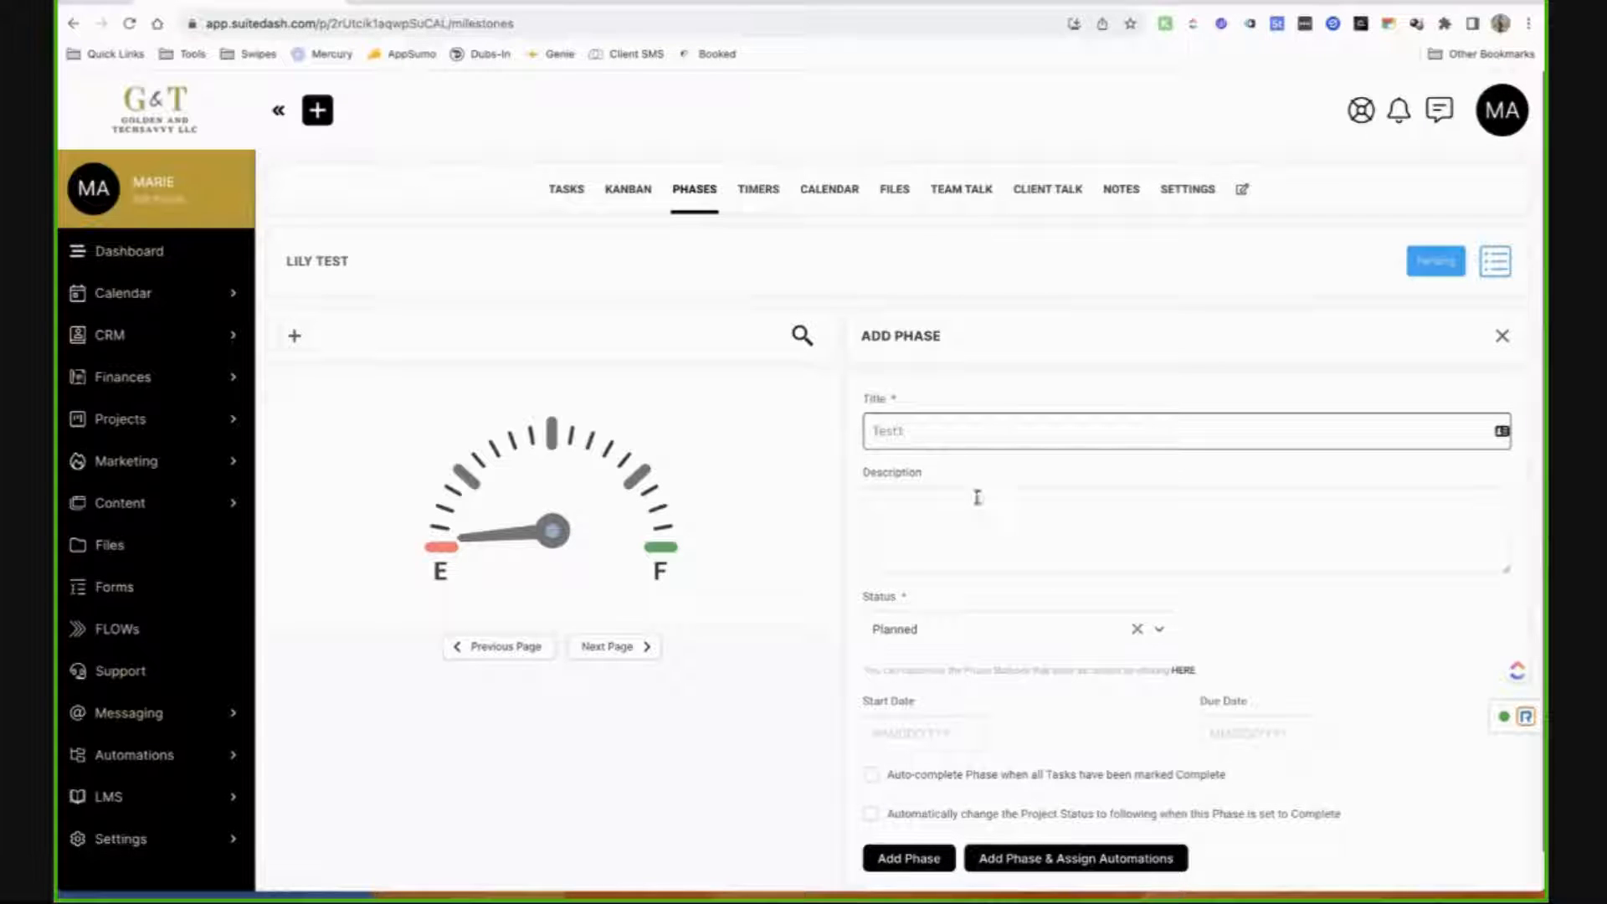
click(1031, 643)
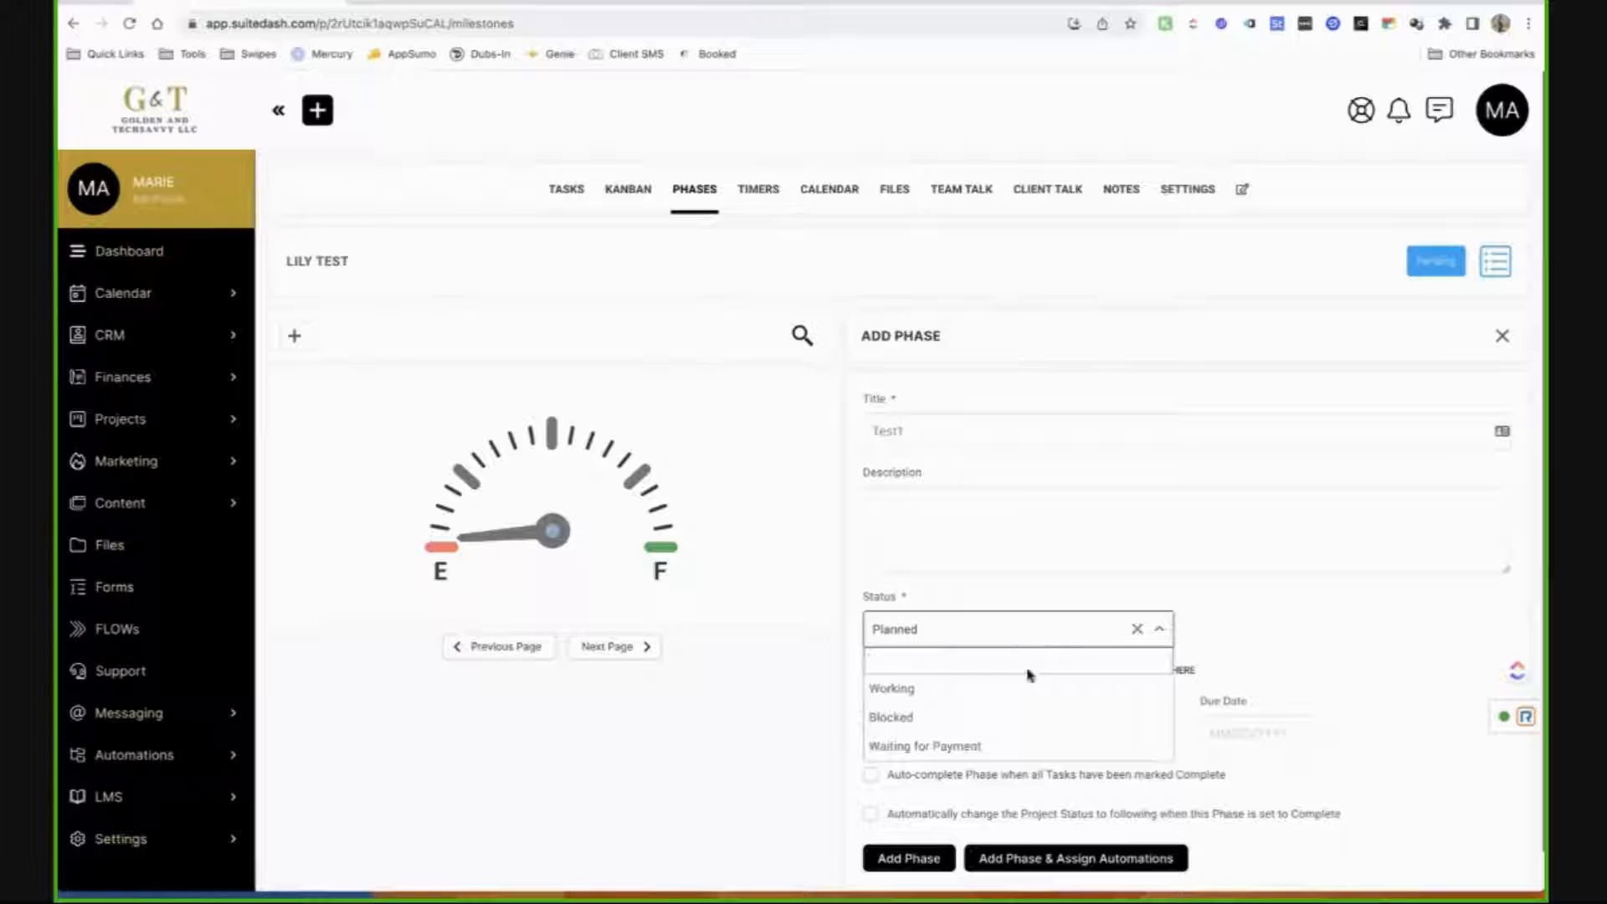
click(1294, 655)
scroll(1298, 636, down, 1)
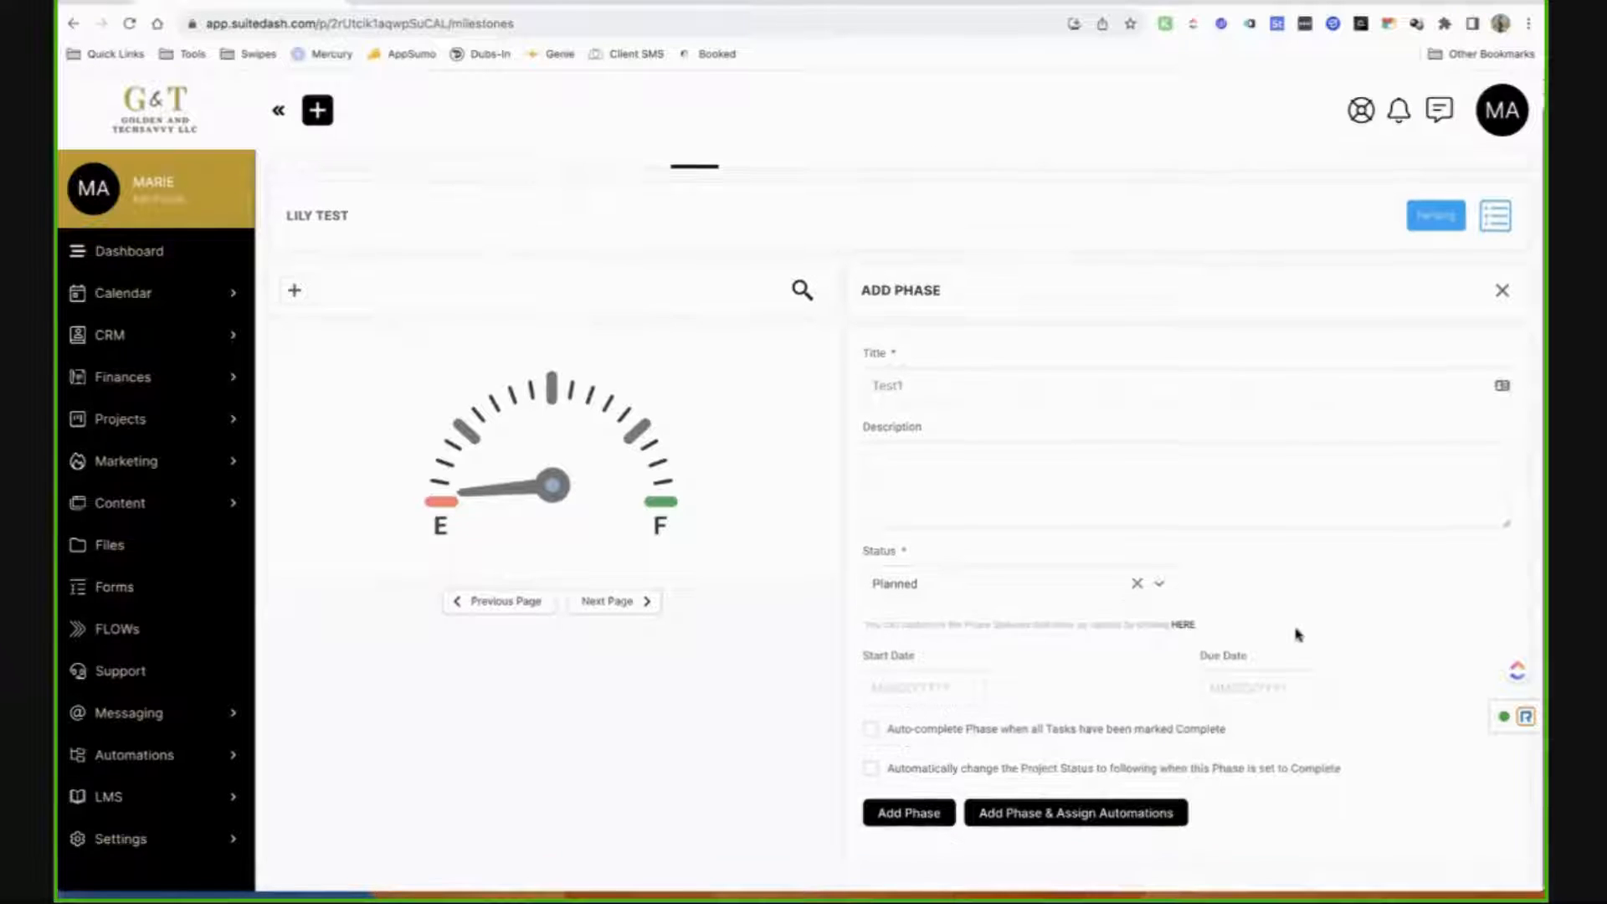
scroll(1044, 808, up, 1)
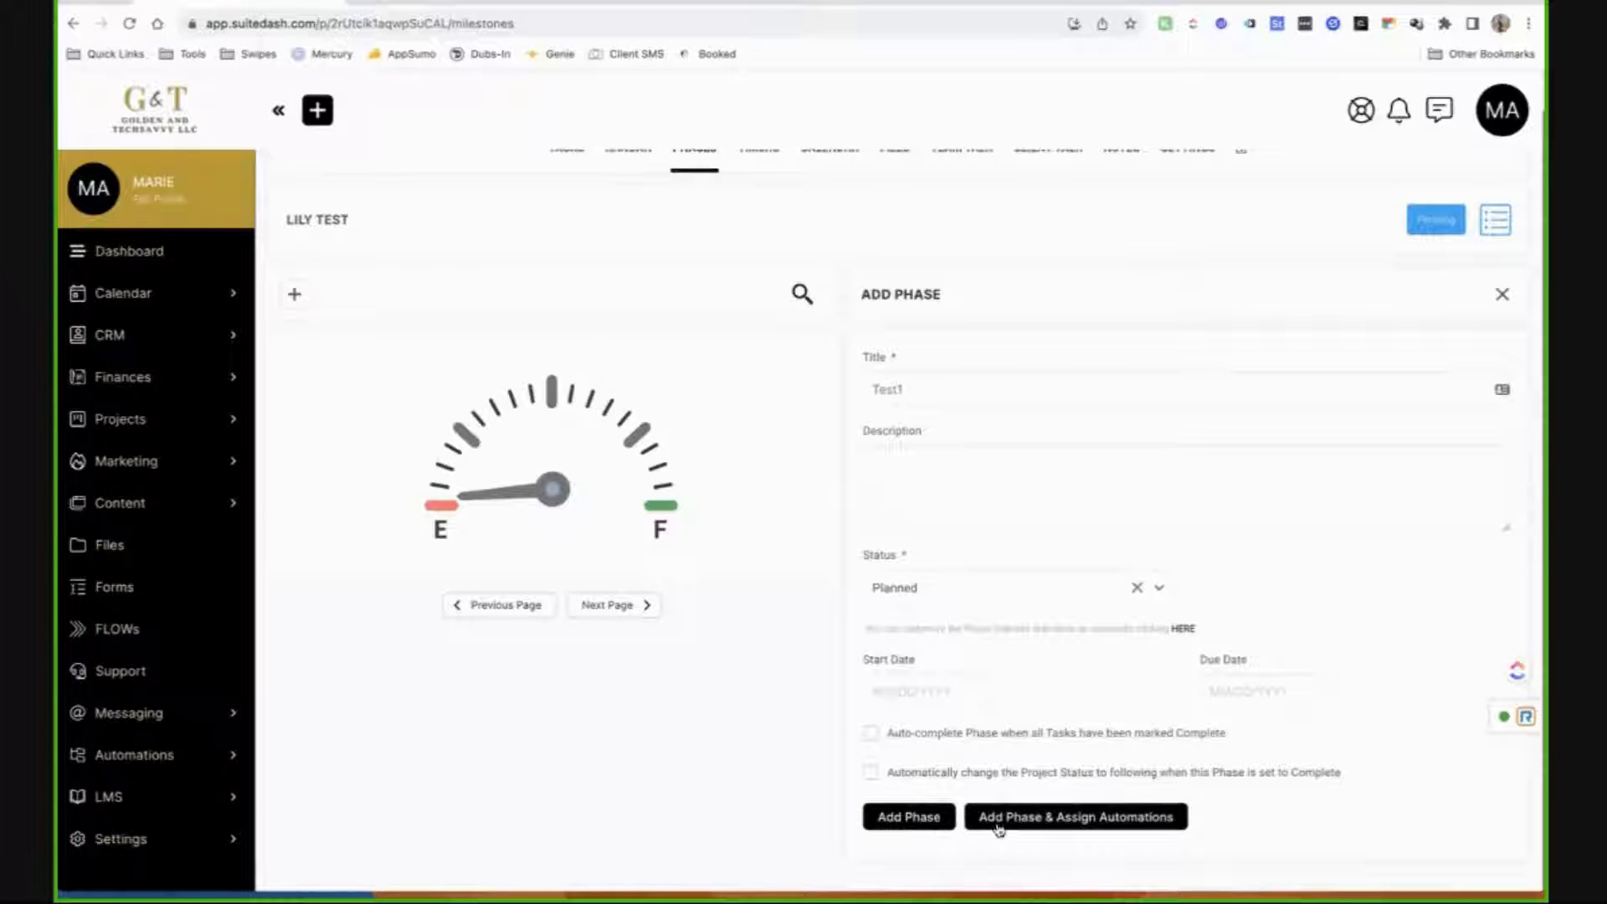
scroll(1155, 494, up, 1)
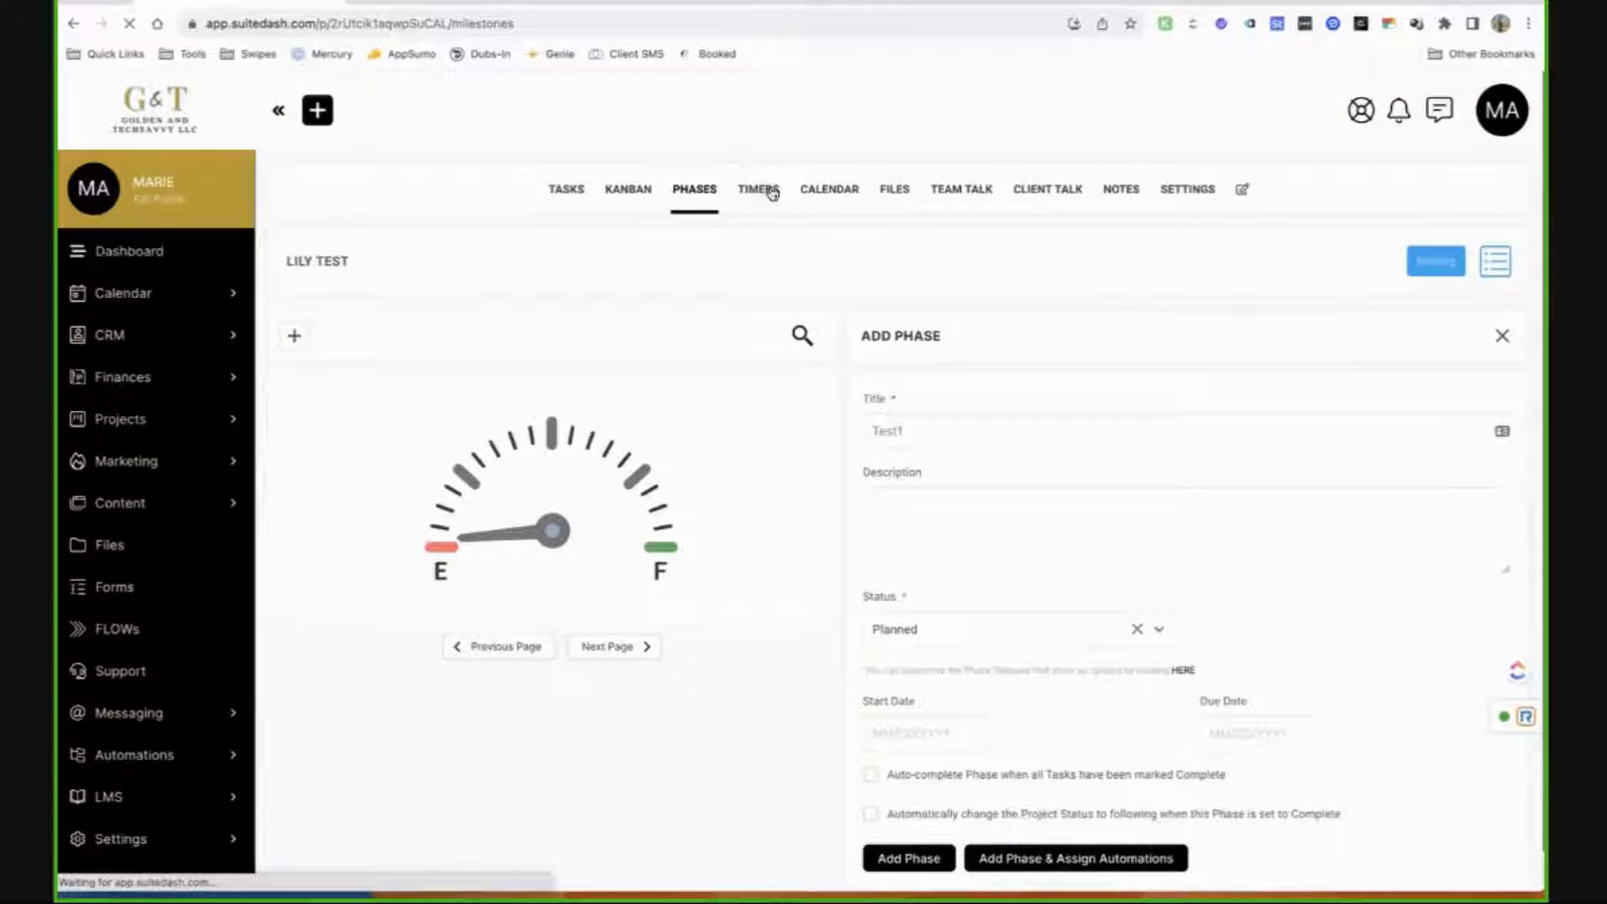
click(772, 192)
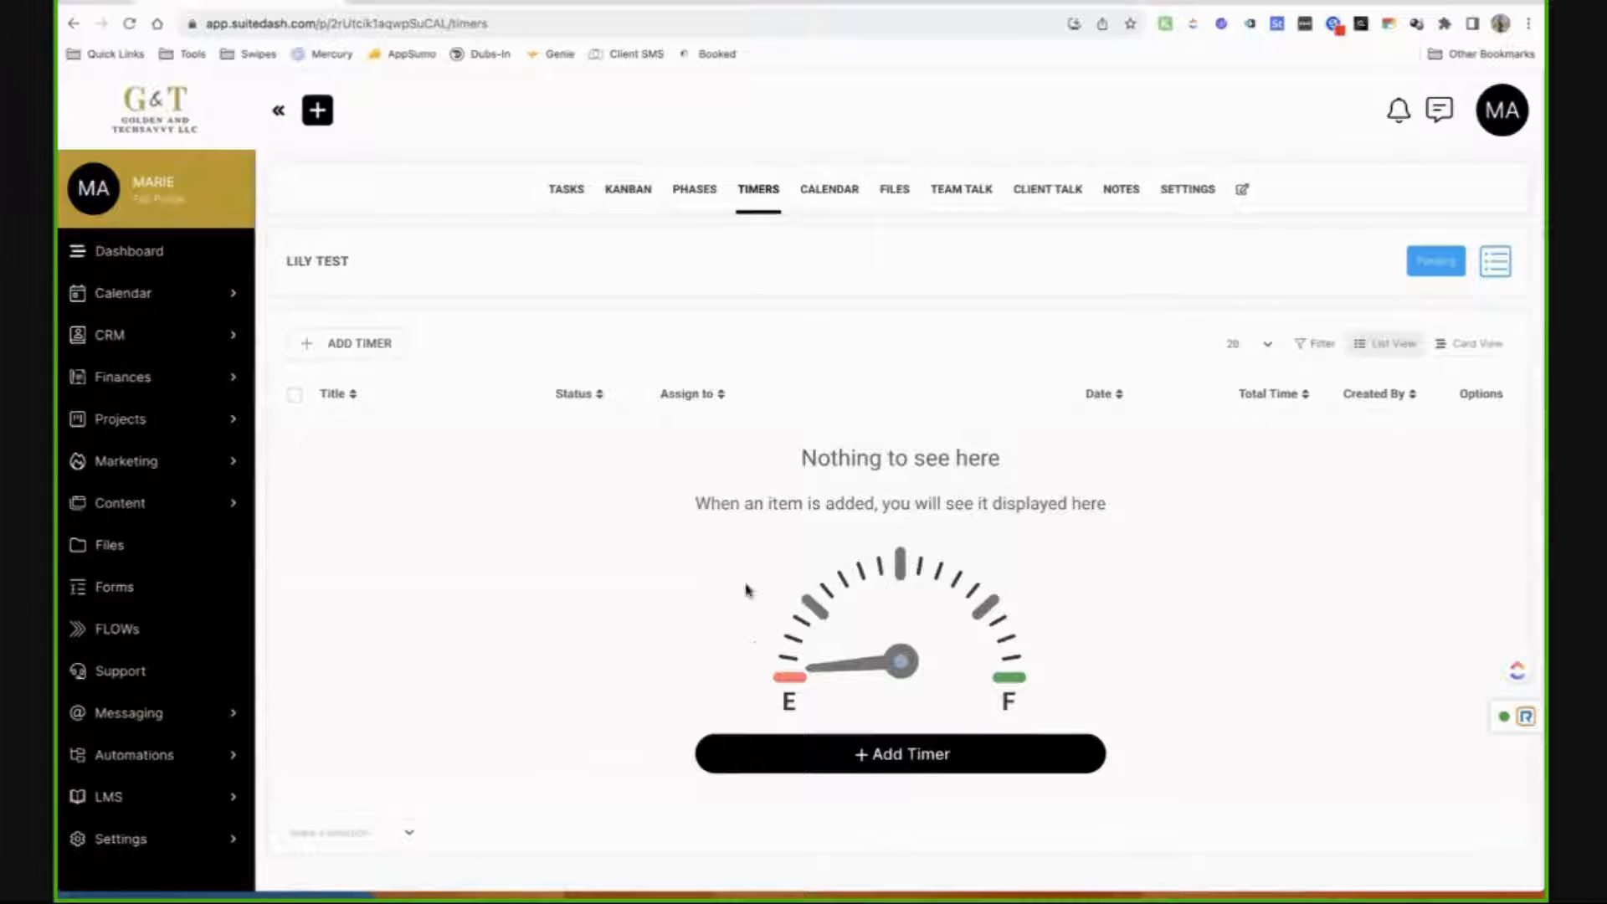
Review the project's September 2023 calendar and open its file folders.
click(837, 205)
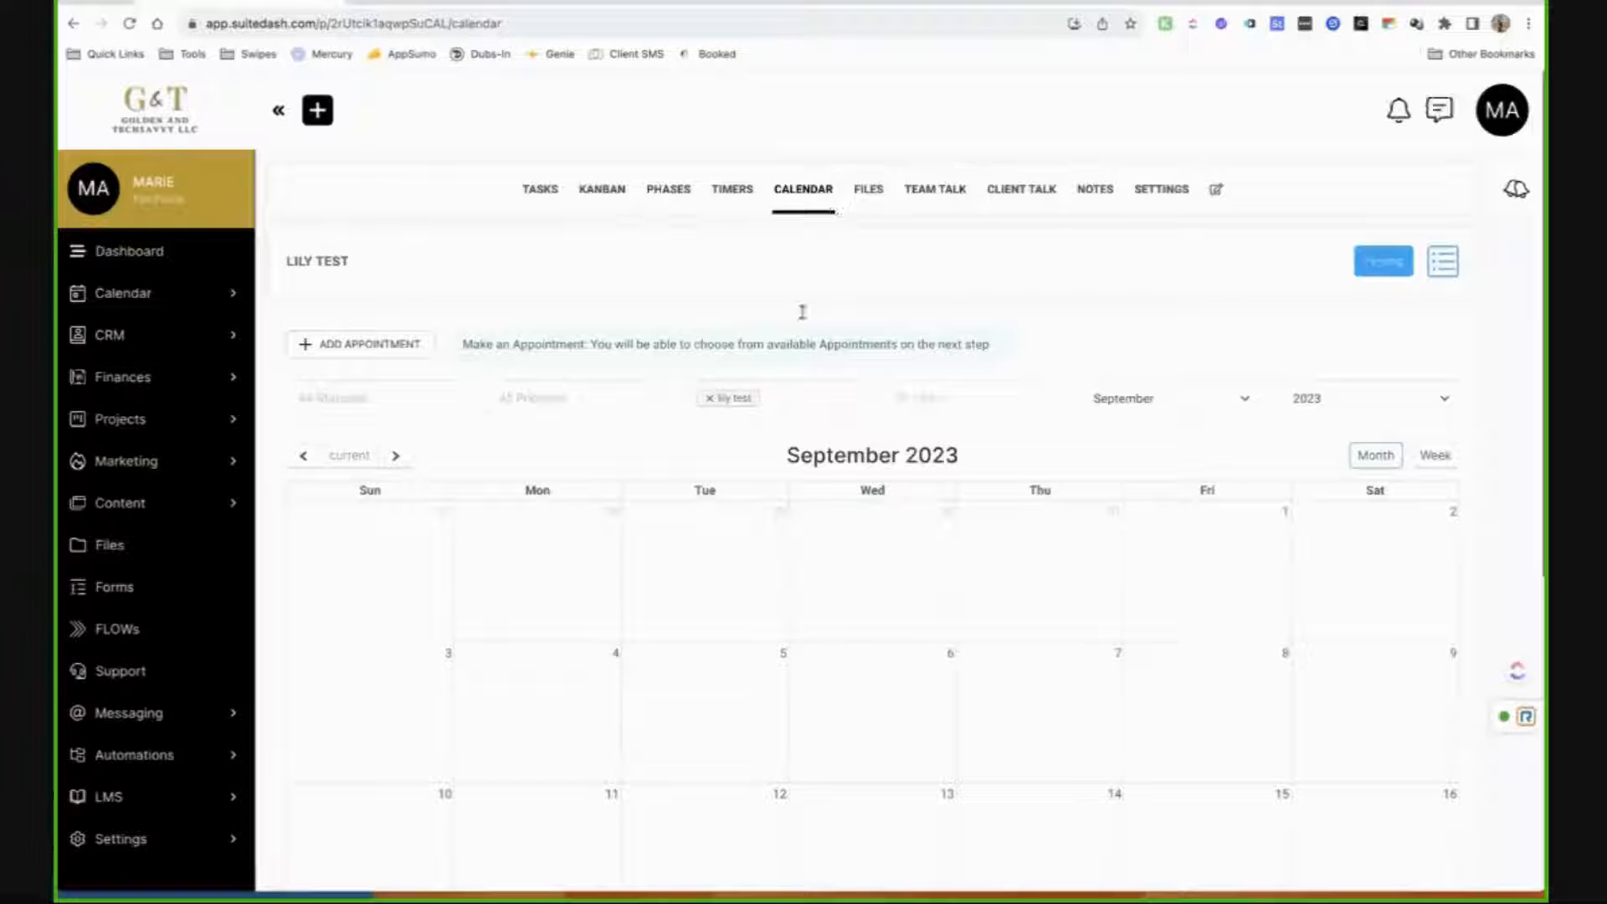
scroll(796, 452, down, 2)
scroll(796, 465, up, 1)
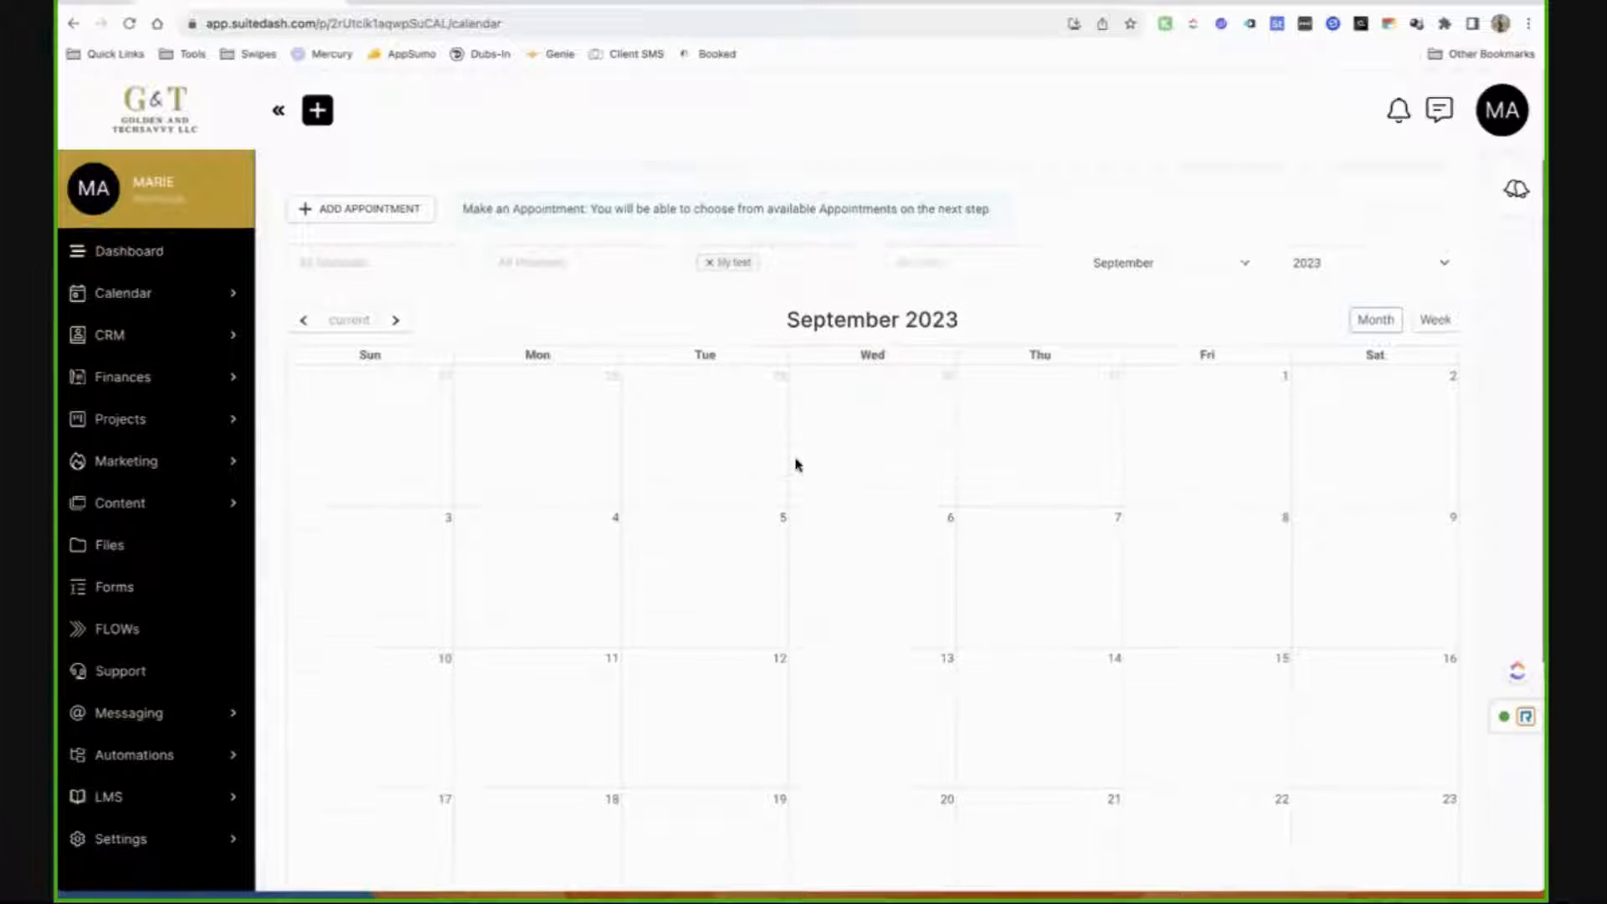
scroll(707, 505, up, 1)
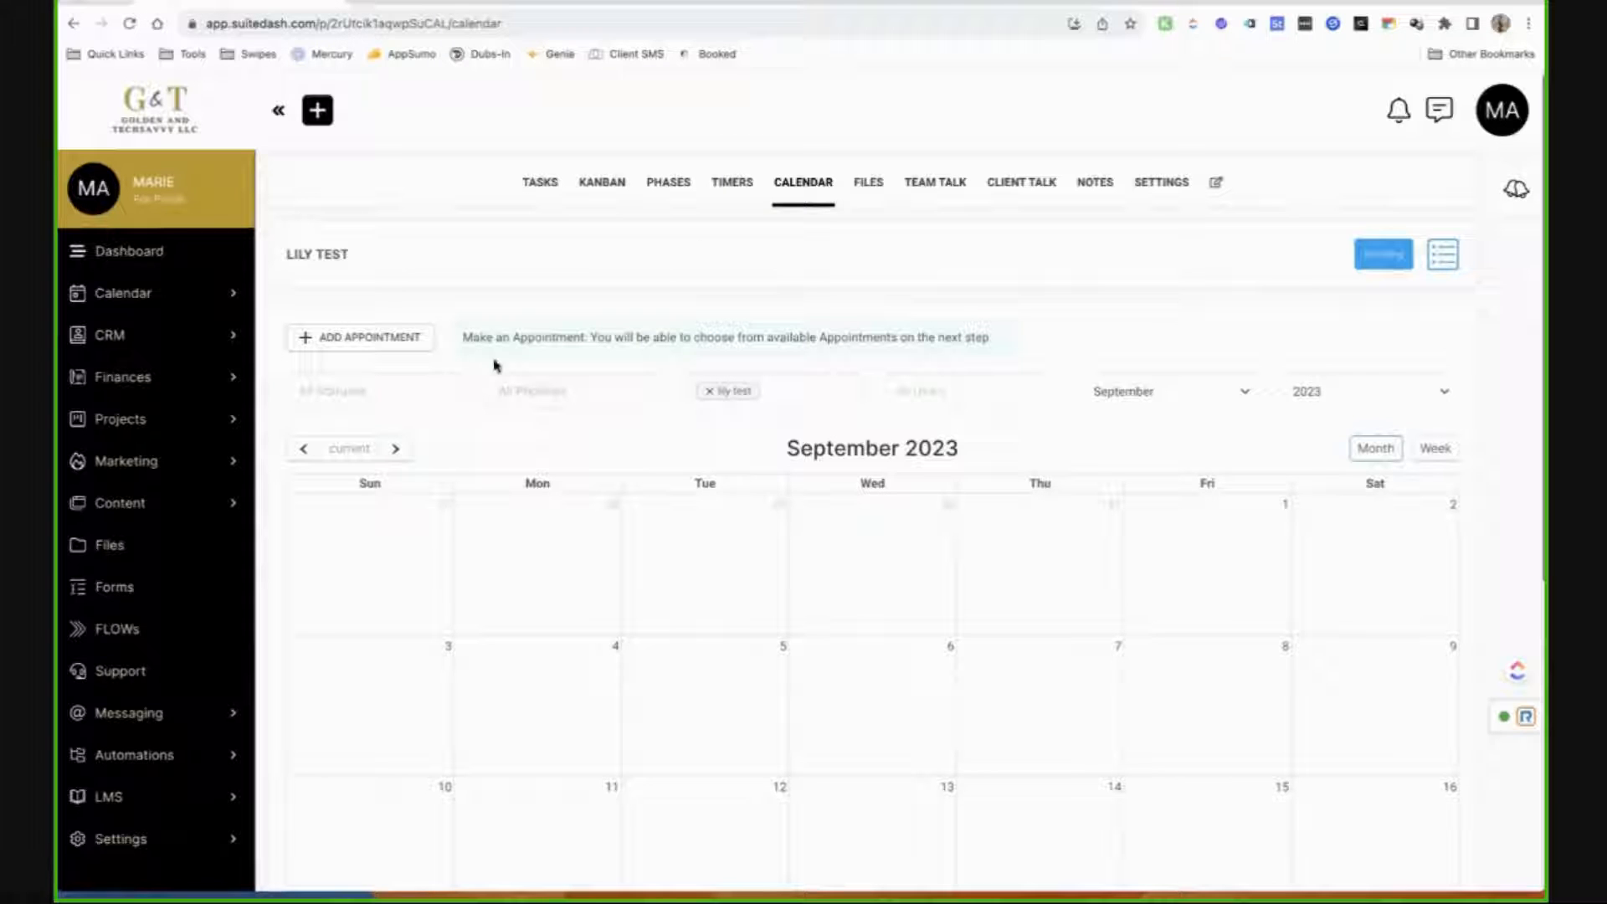
click(871, 193)
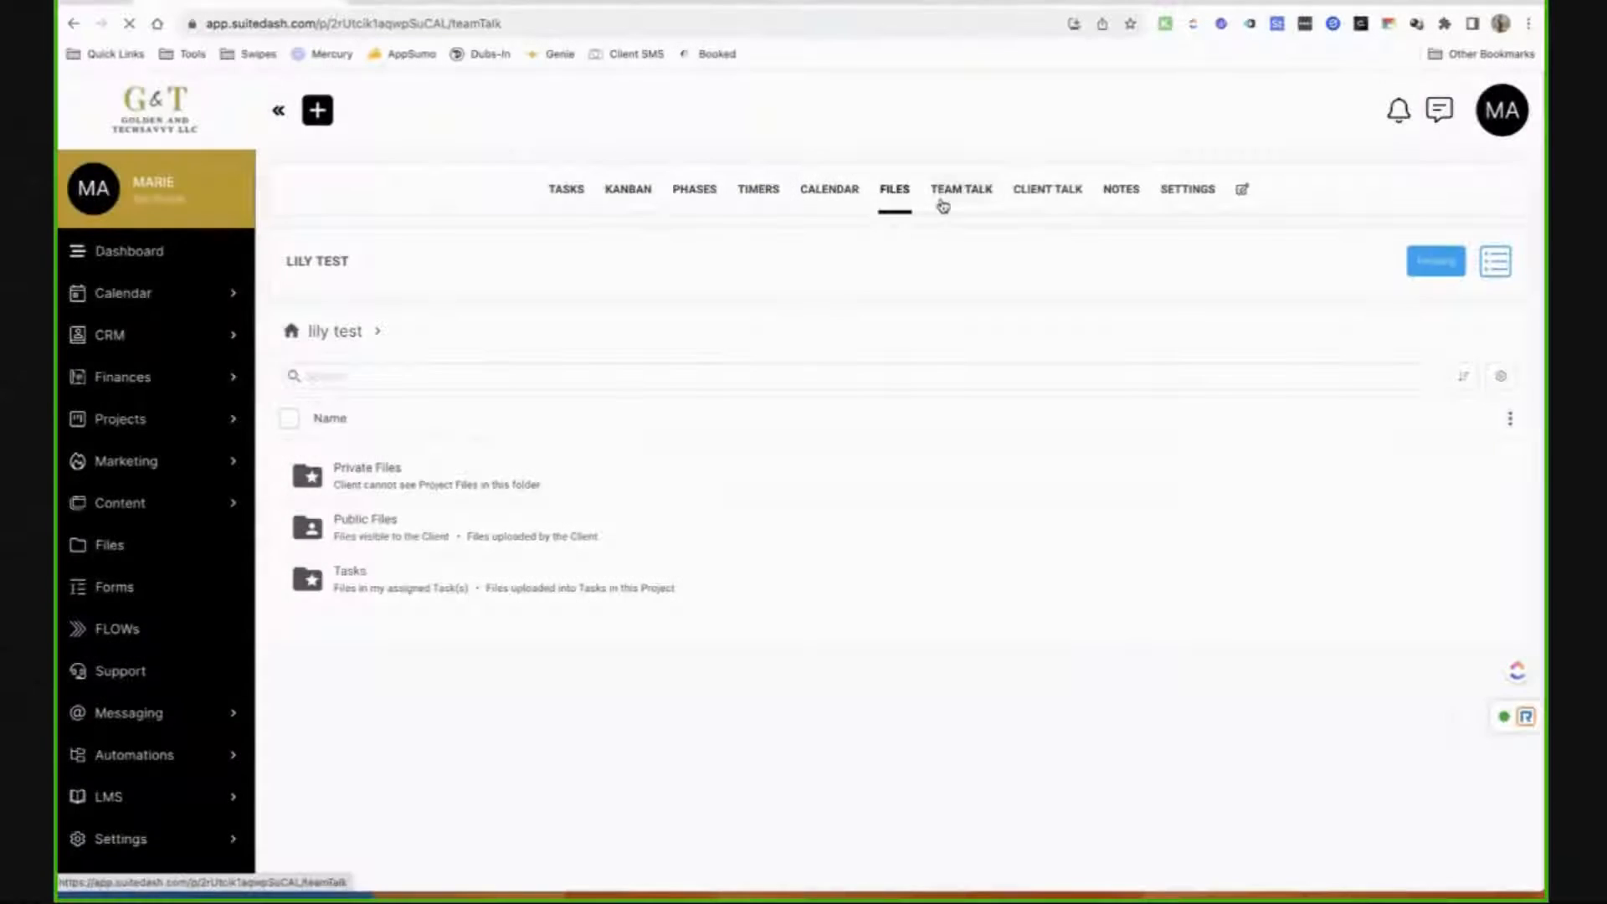
Post a Team Talk message in the project with the subject "test" and the text "t", and open its replies.
click(940, 205)
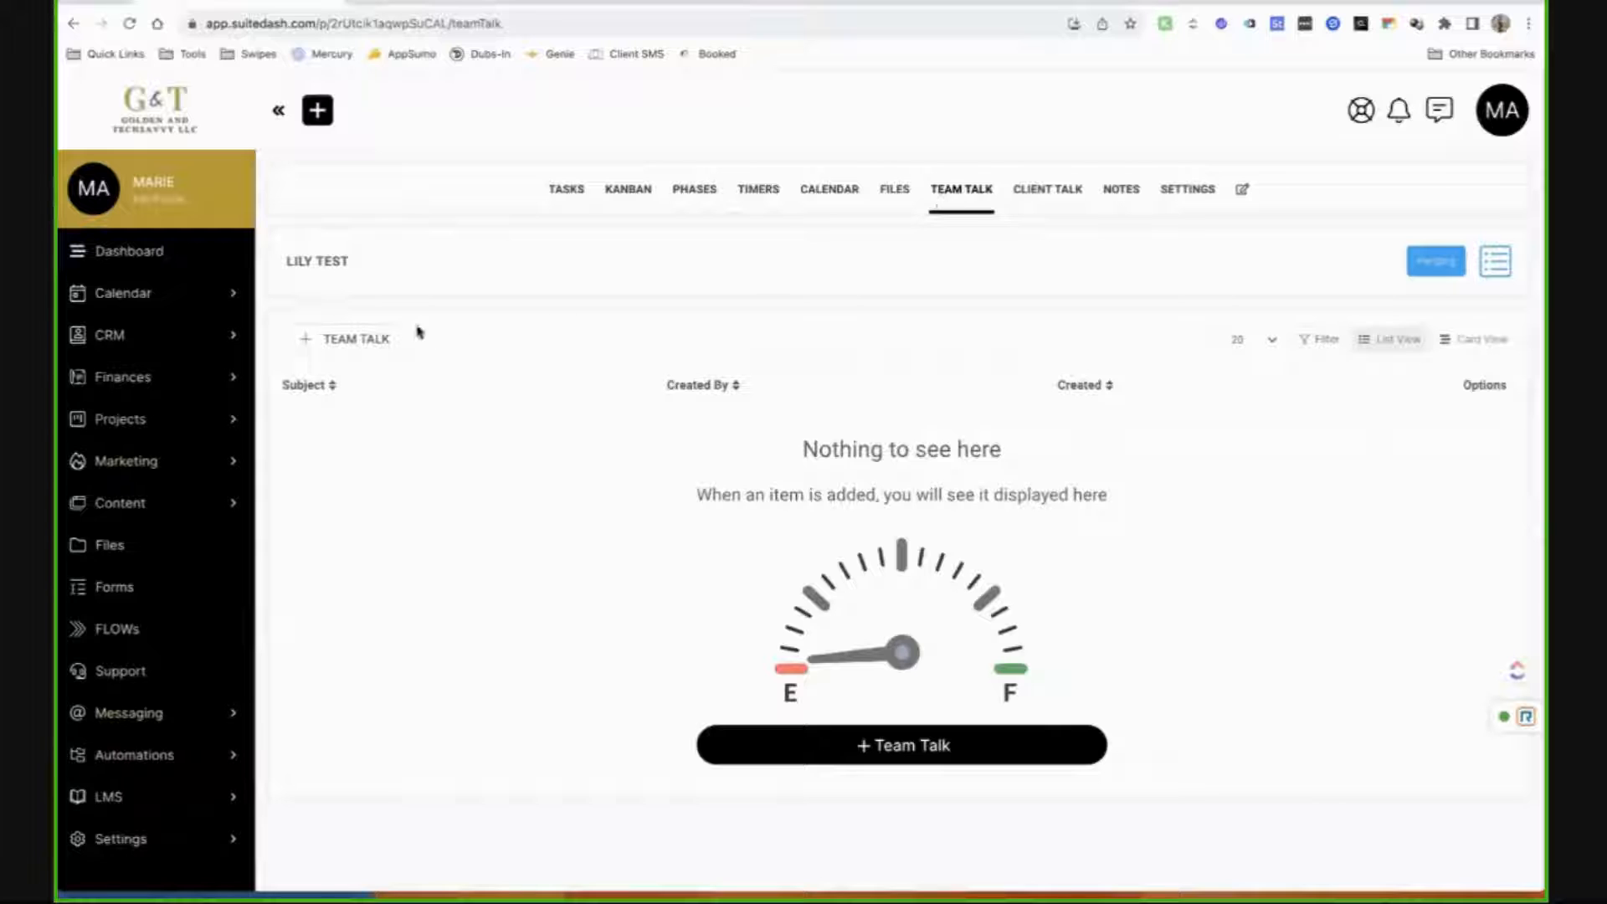
click(382, 347)
click(876, 434)
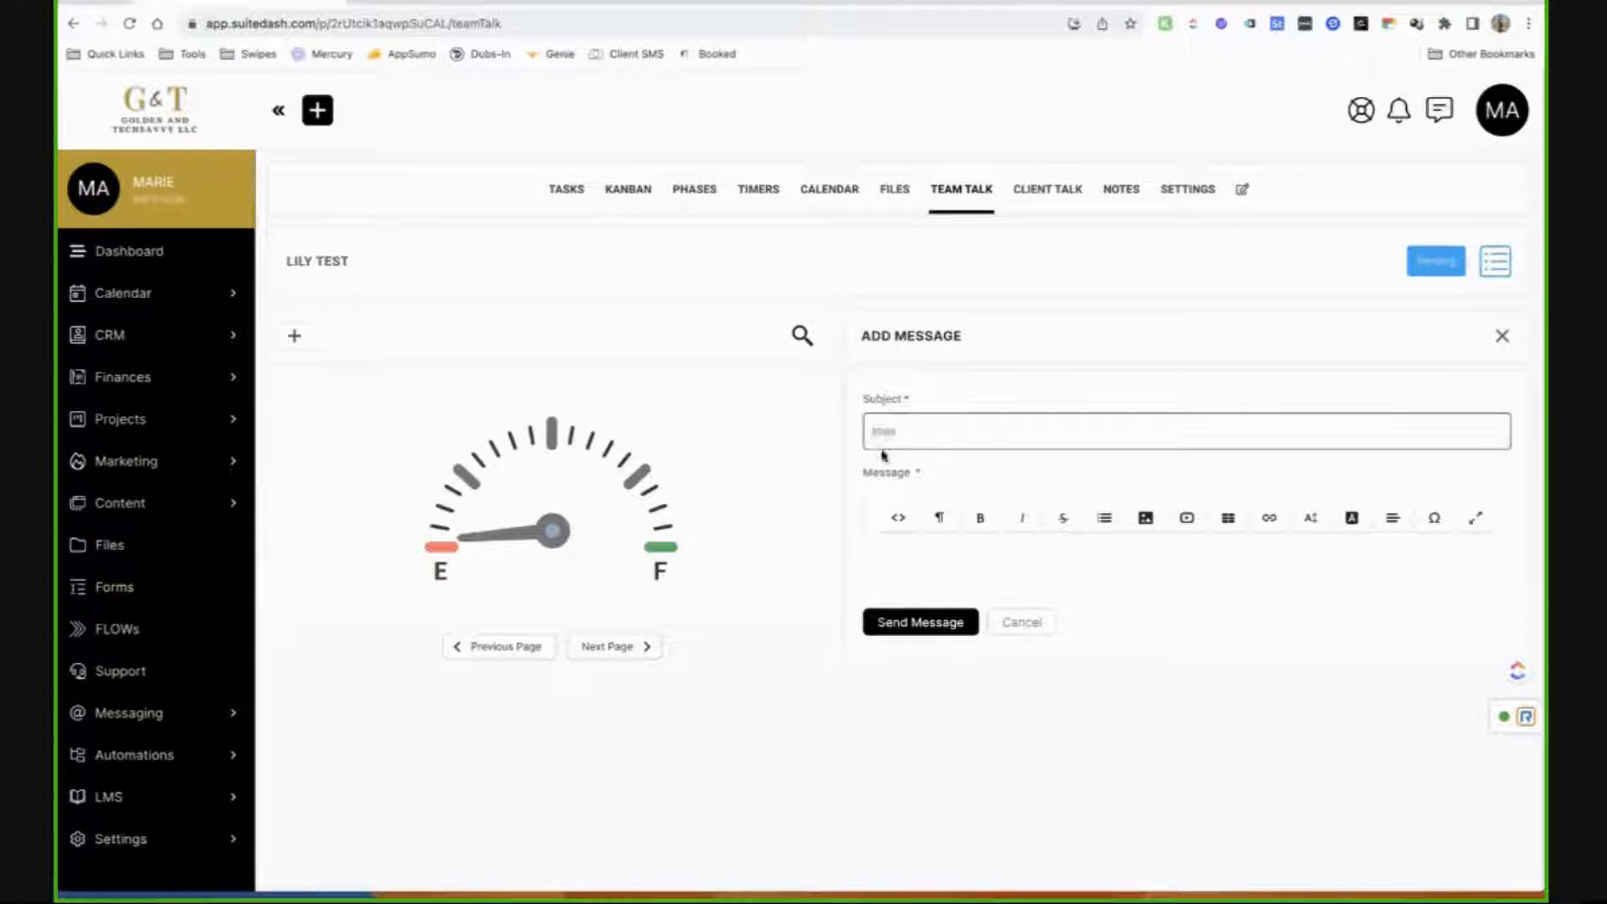
text(test)
click(940, 556)
text(t)
click(933, 630)
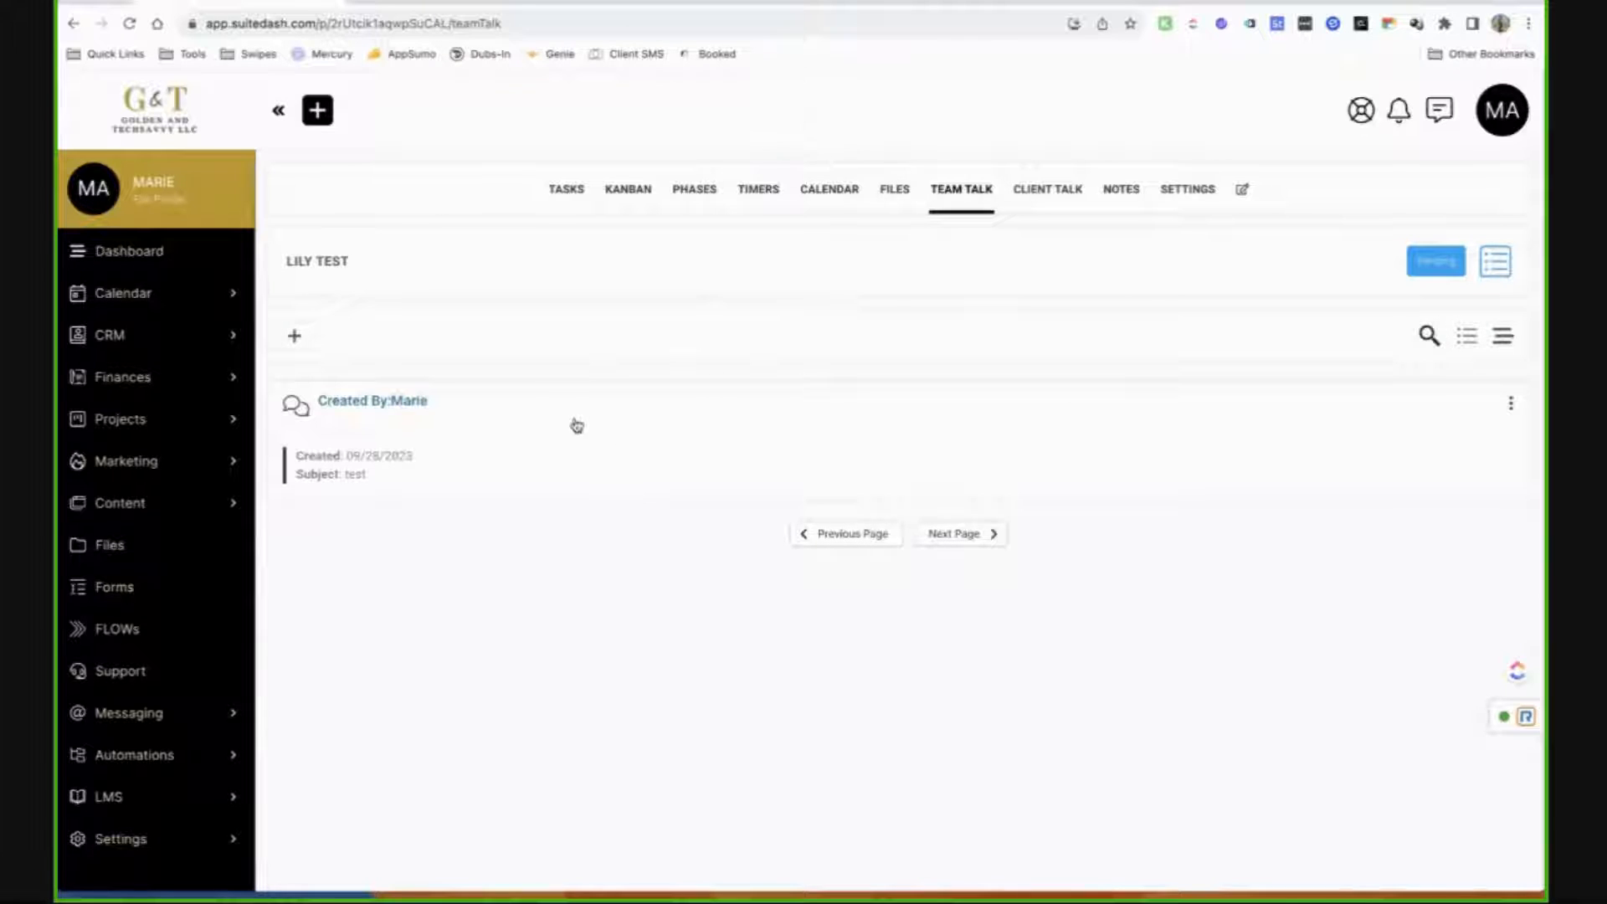
click(651, 462)
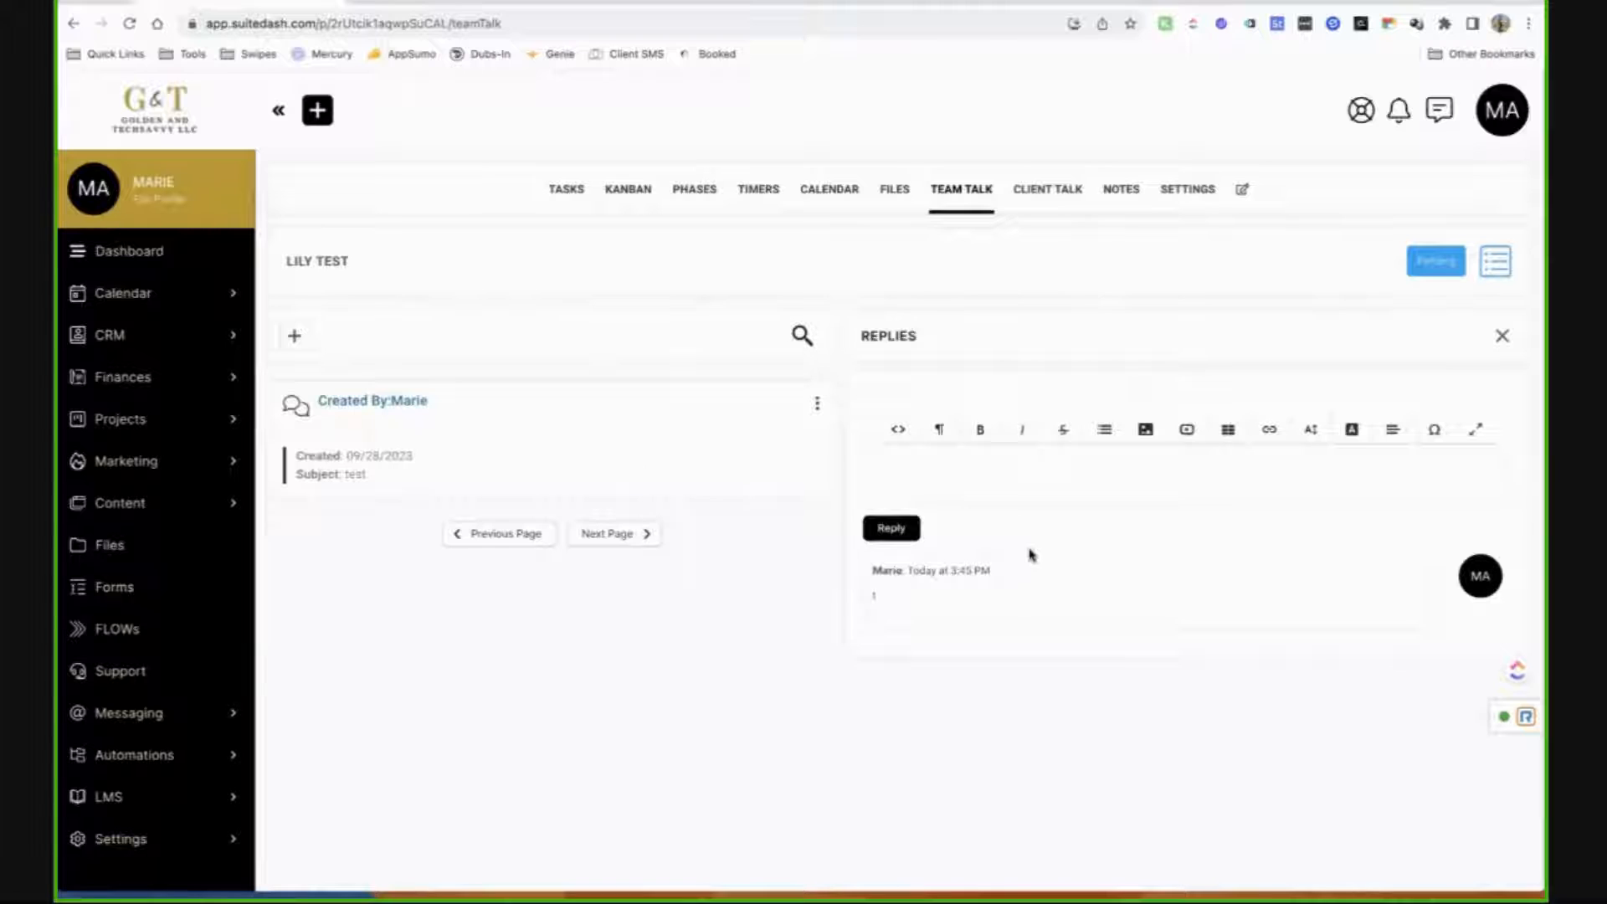
click(949, 500)
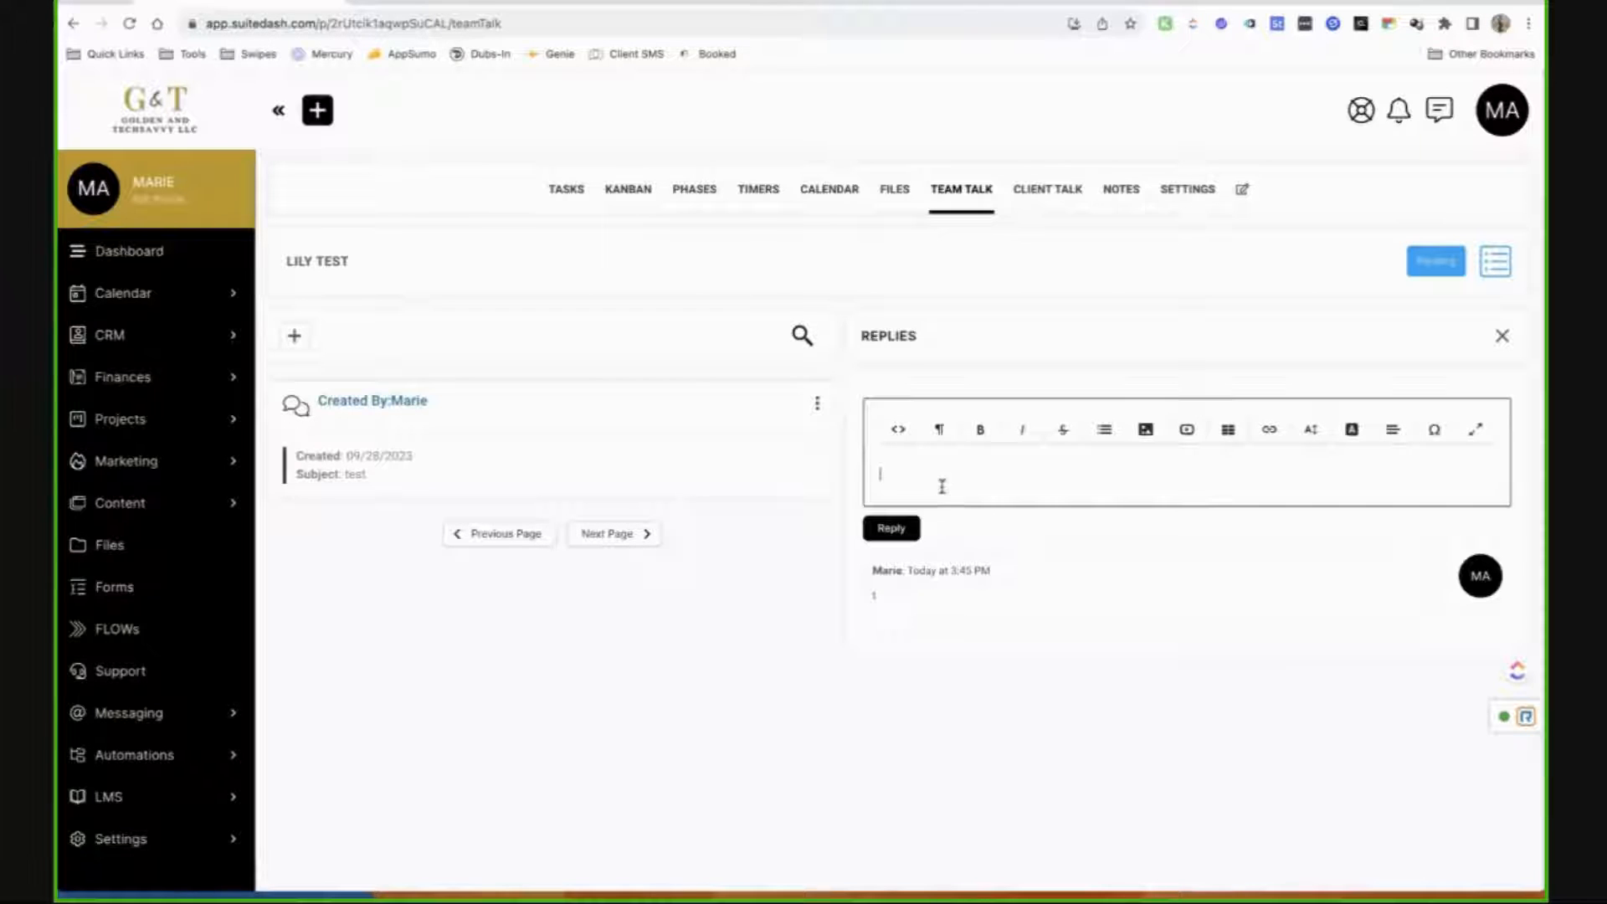
Send a short Client Talk message in the project with the suggested subject "Glass" and open its entry.
click(1038, 209)
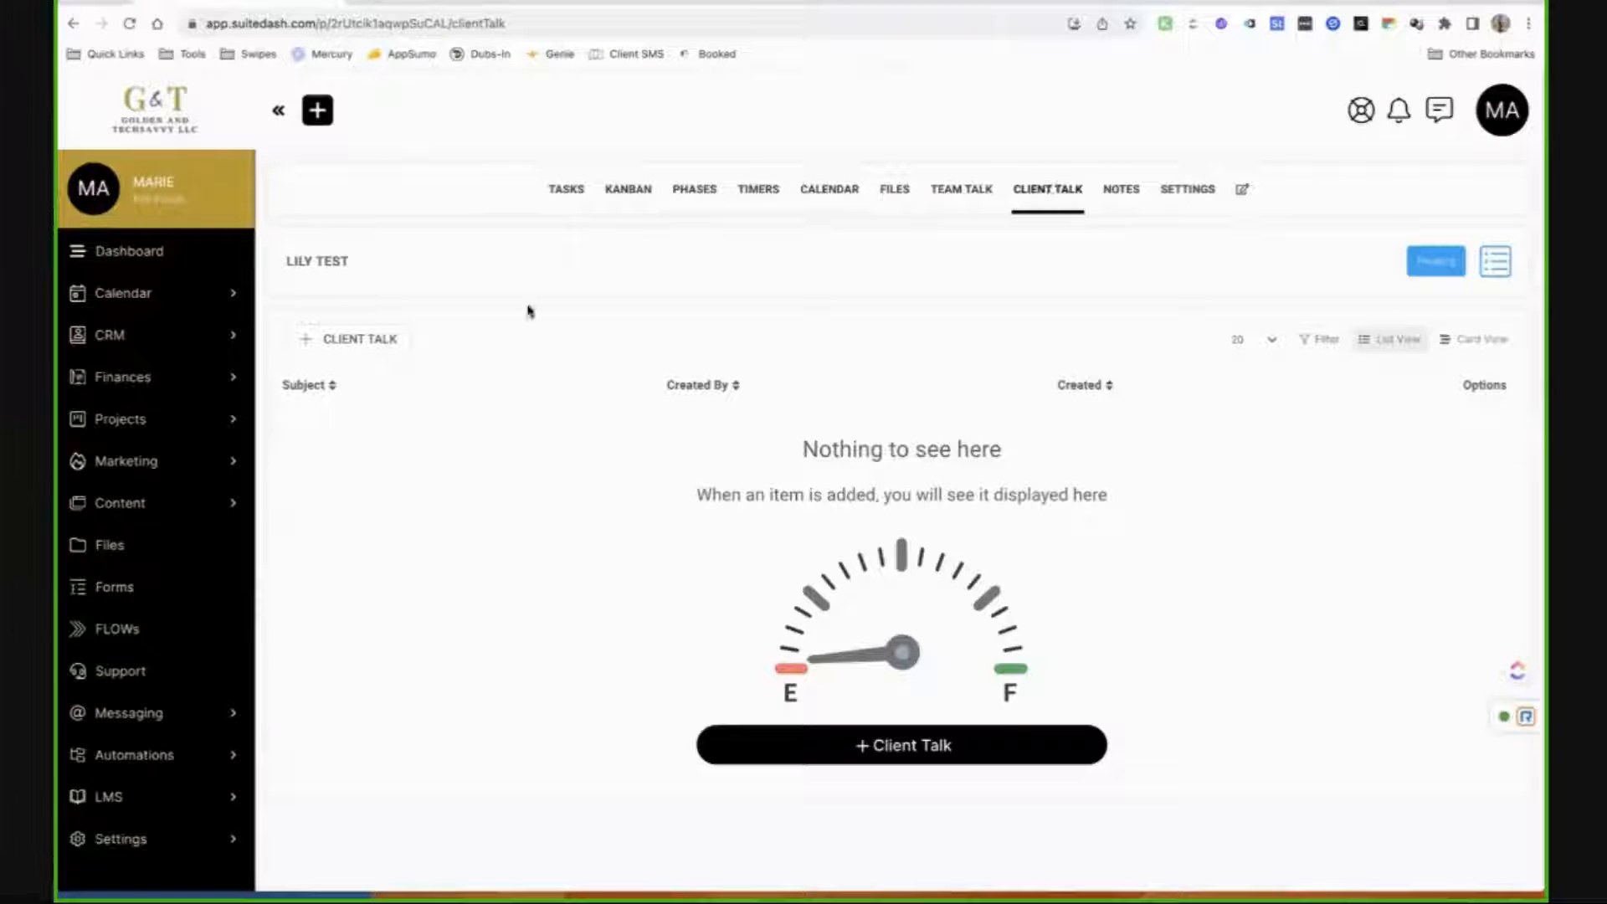
click(400, 350)
click(916, 431)
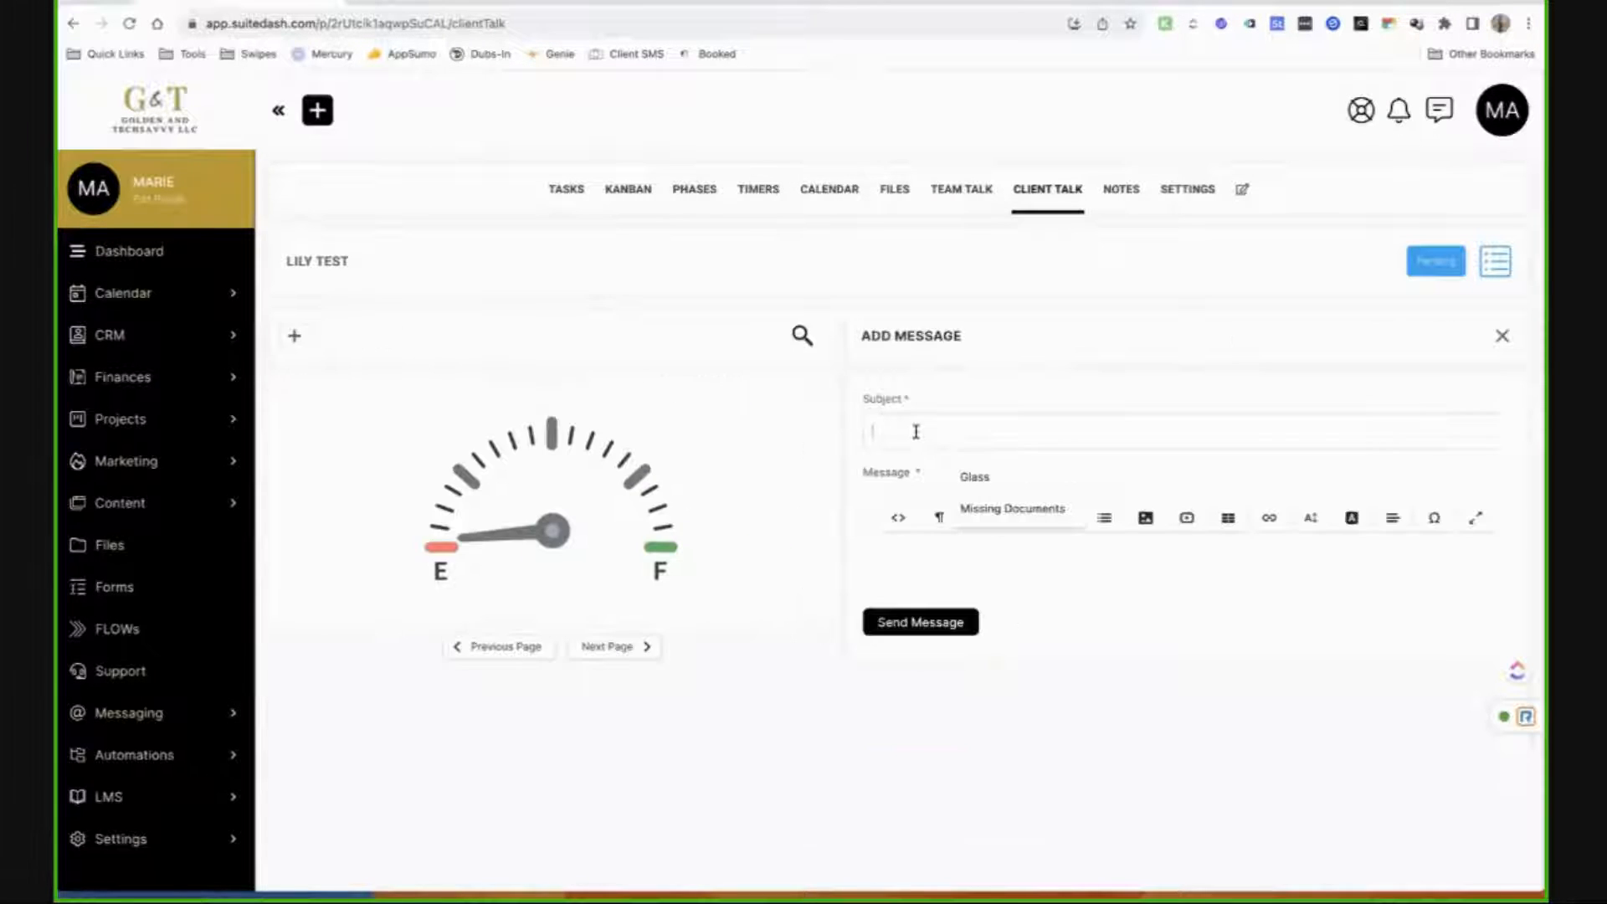
click(979, 486)
click(947, 542)
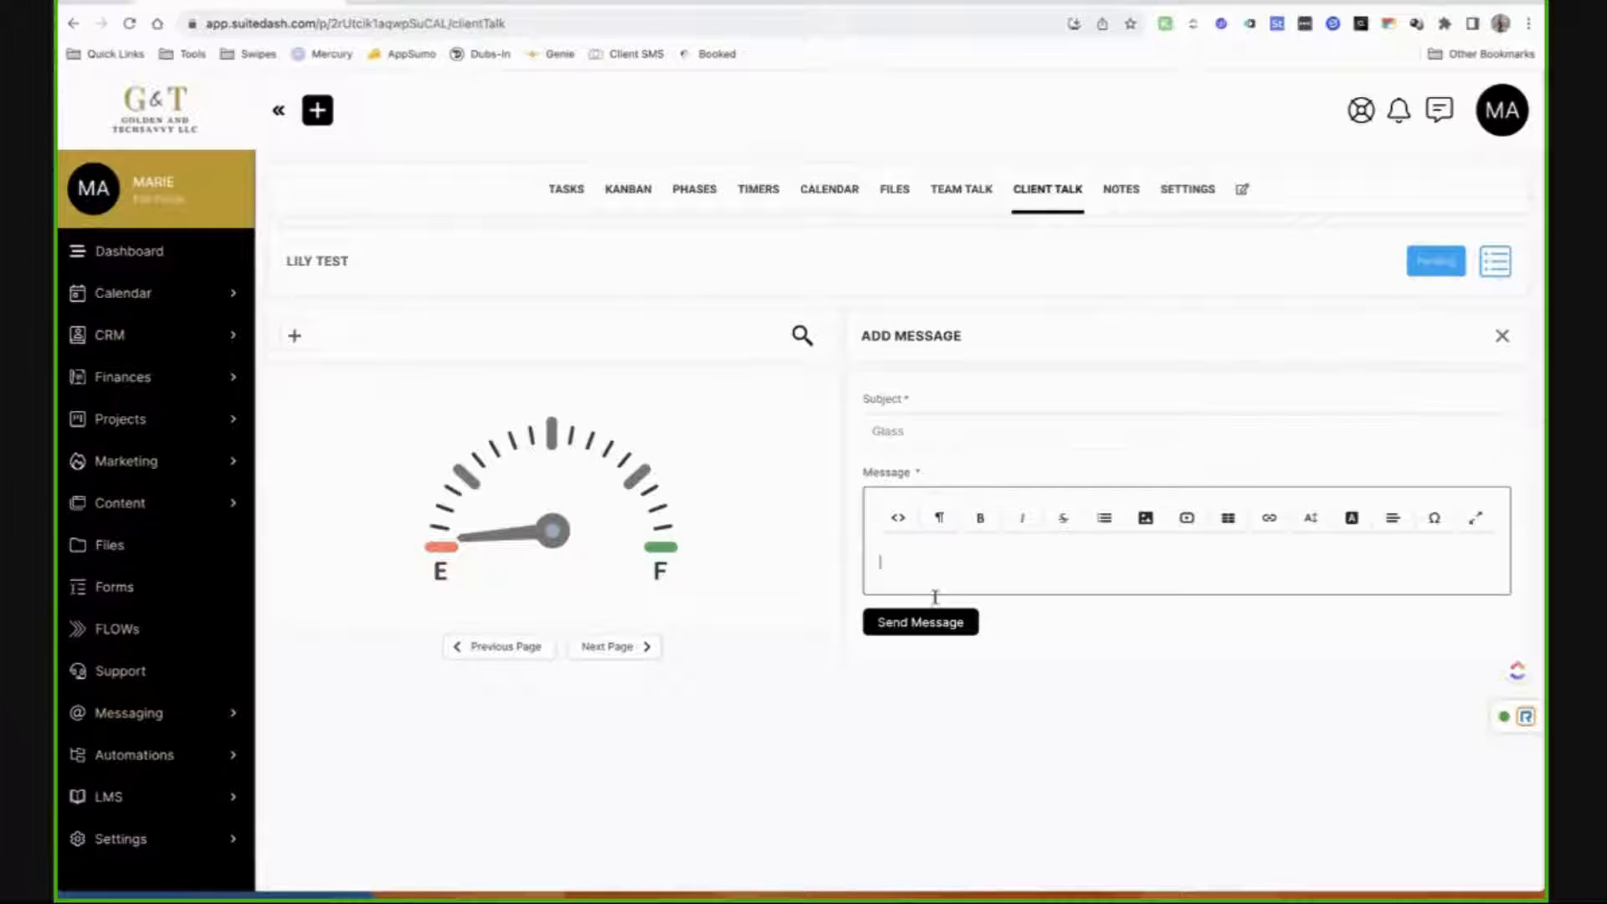
click(935, 626)
click(948, 571)
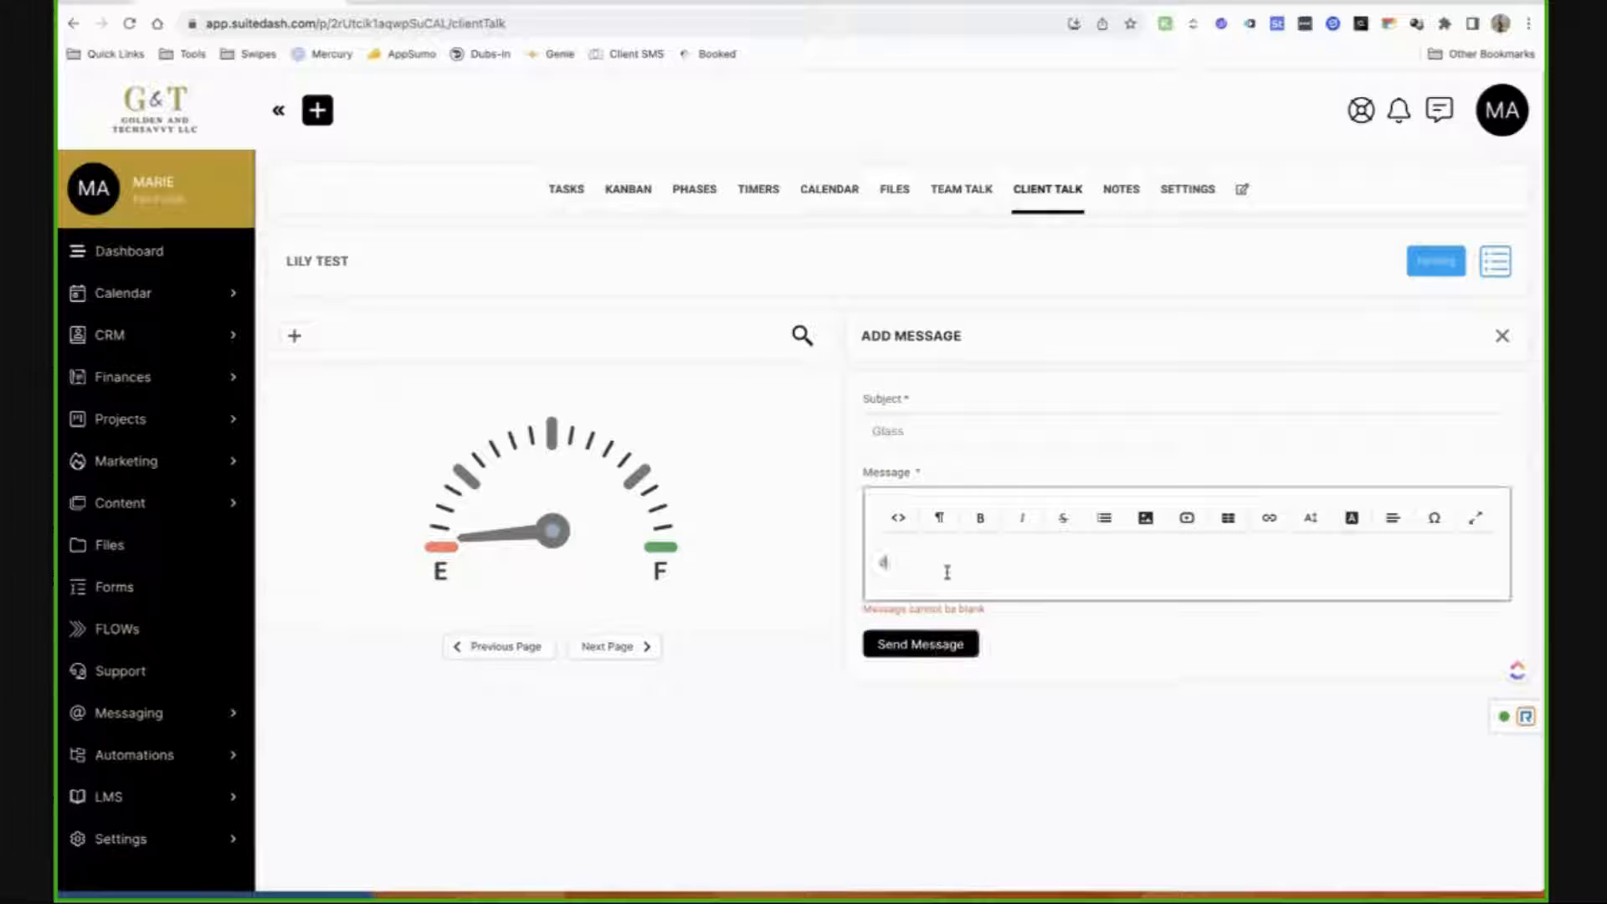
click(946, 644)
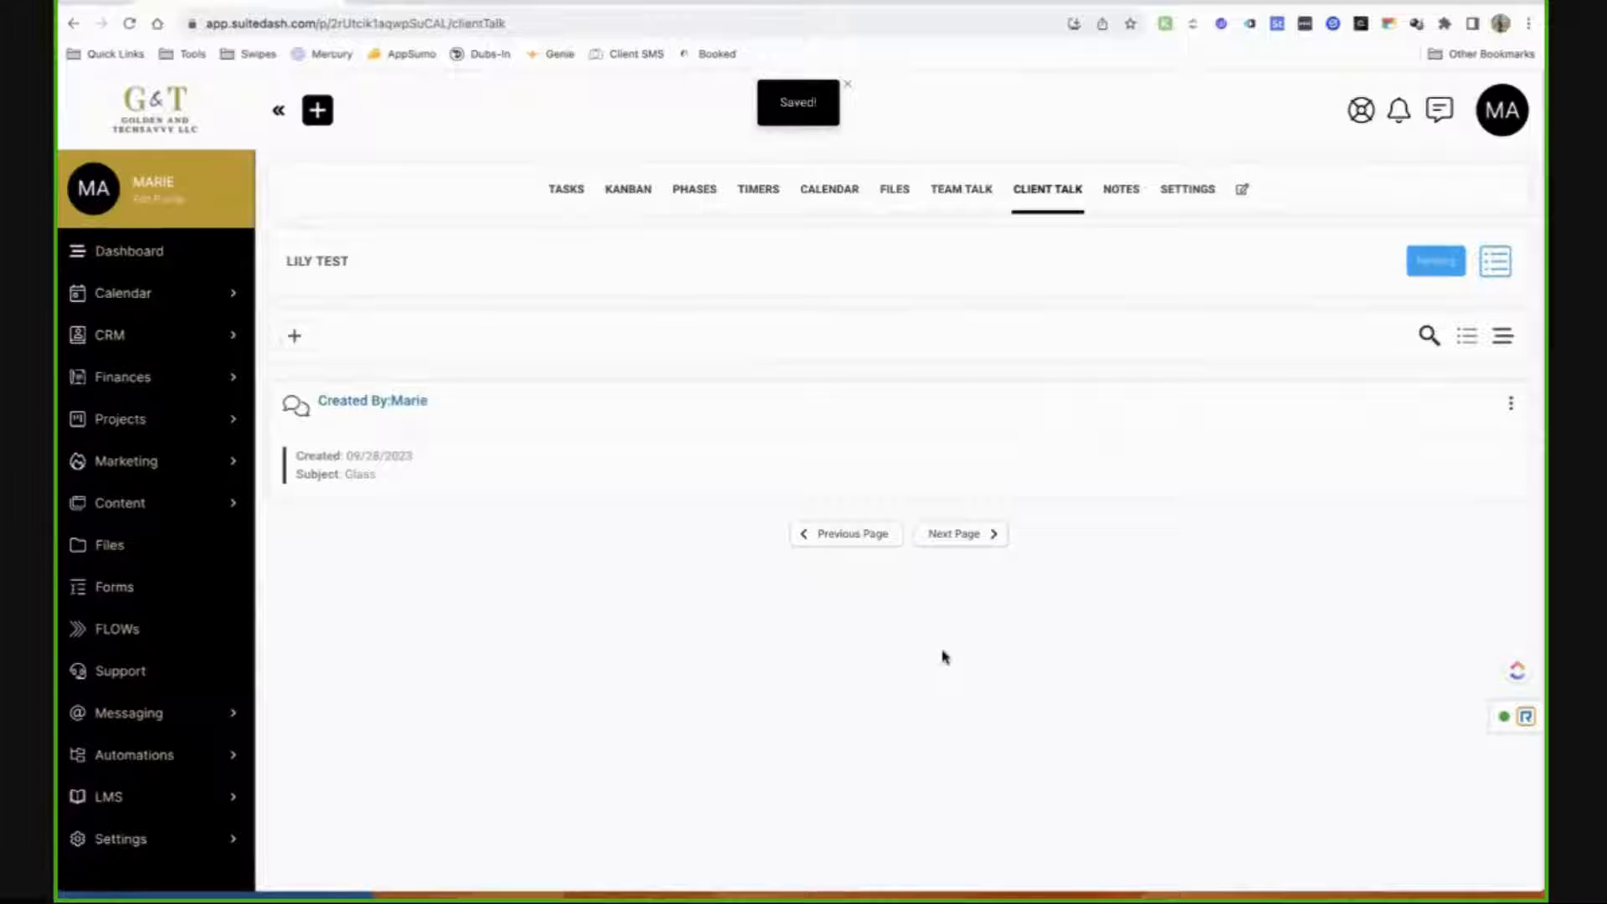
click(995, 478)
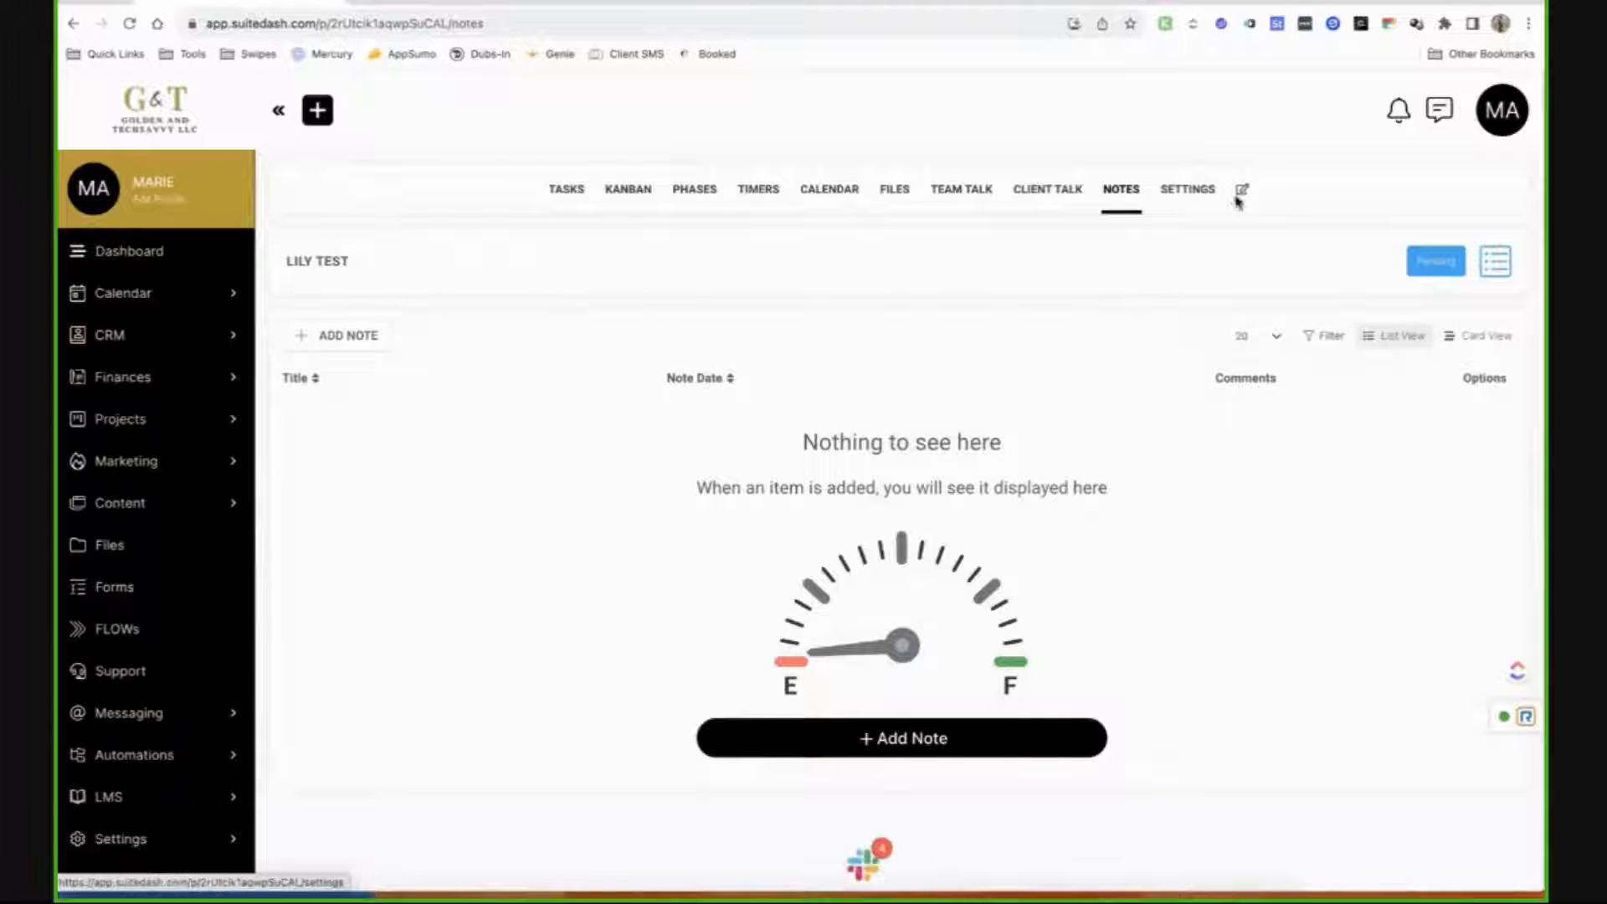
Review the project's settings for team visibility, client visibility, file access and progress calculation.
click(1194, 206)
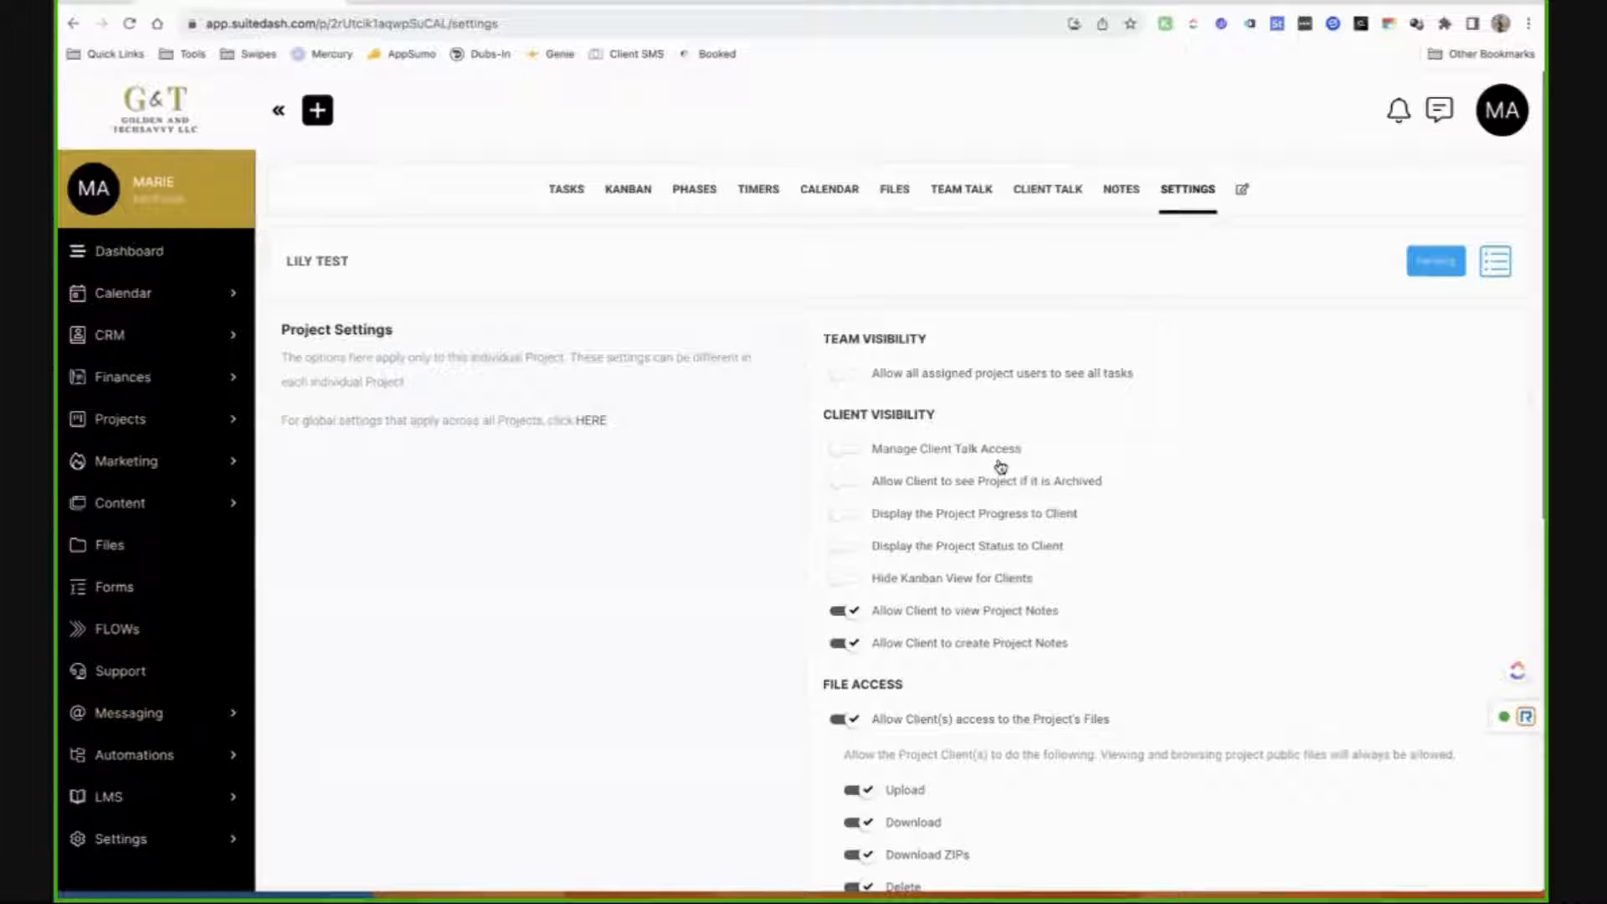
scroll(1000, 466, down, 4)
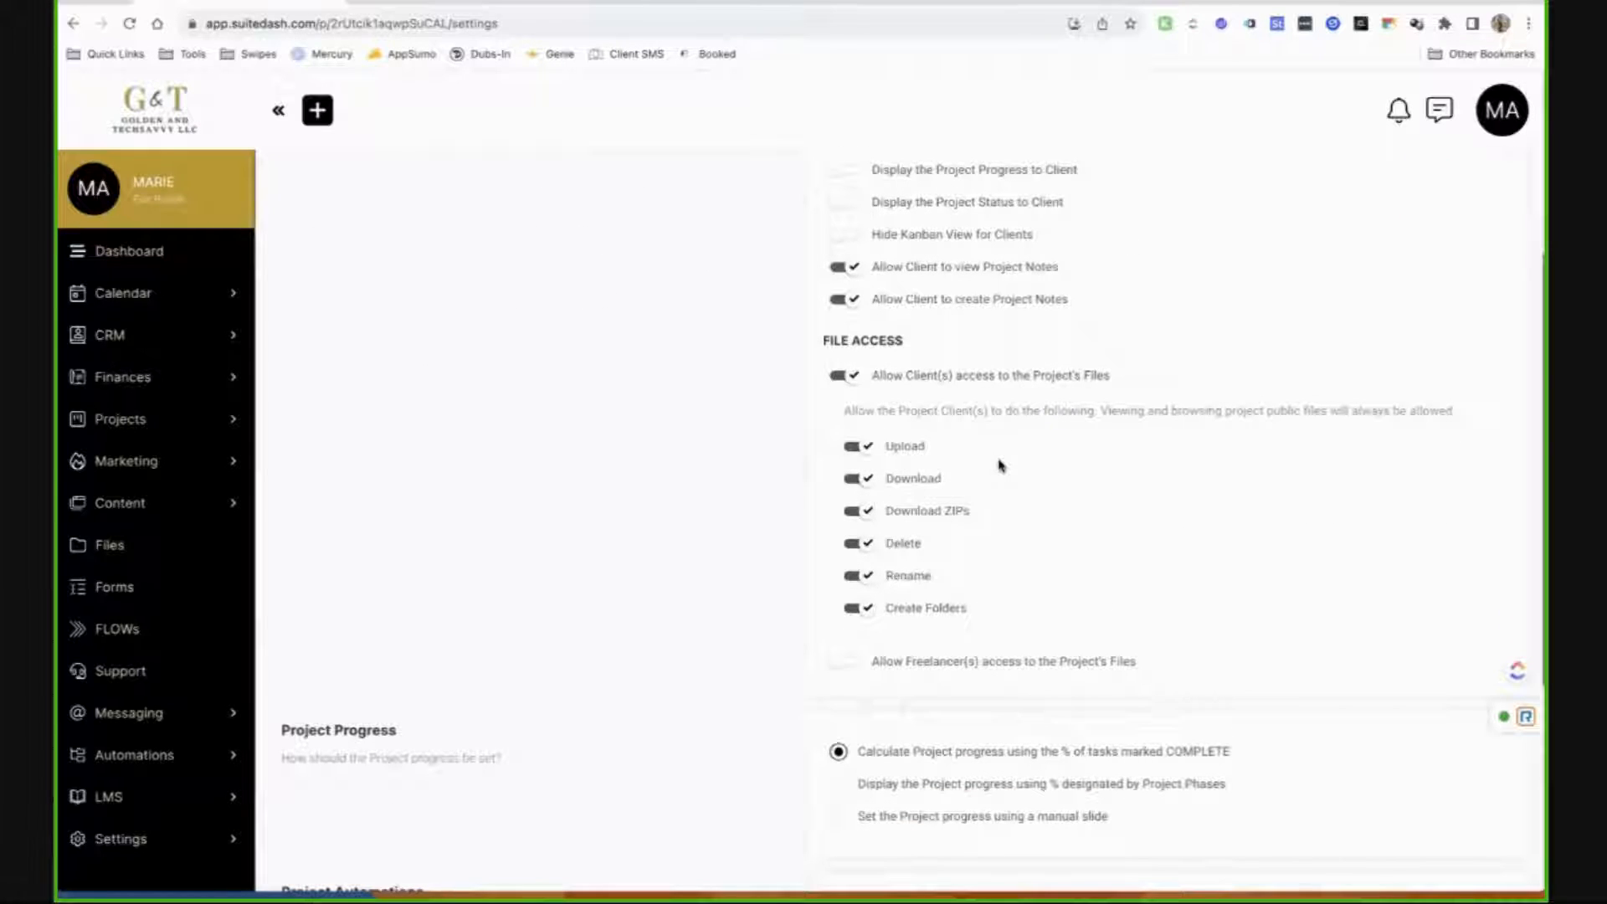
scroll(1001, 466, down, 4)
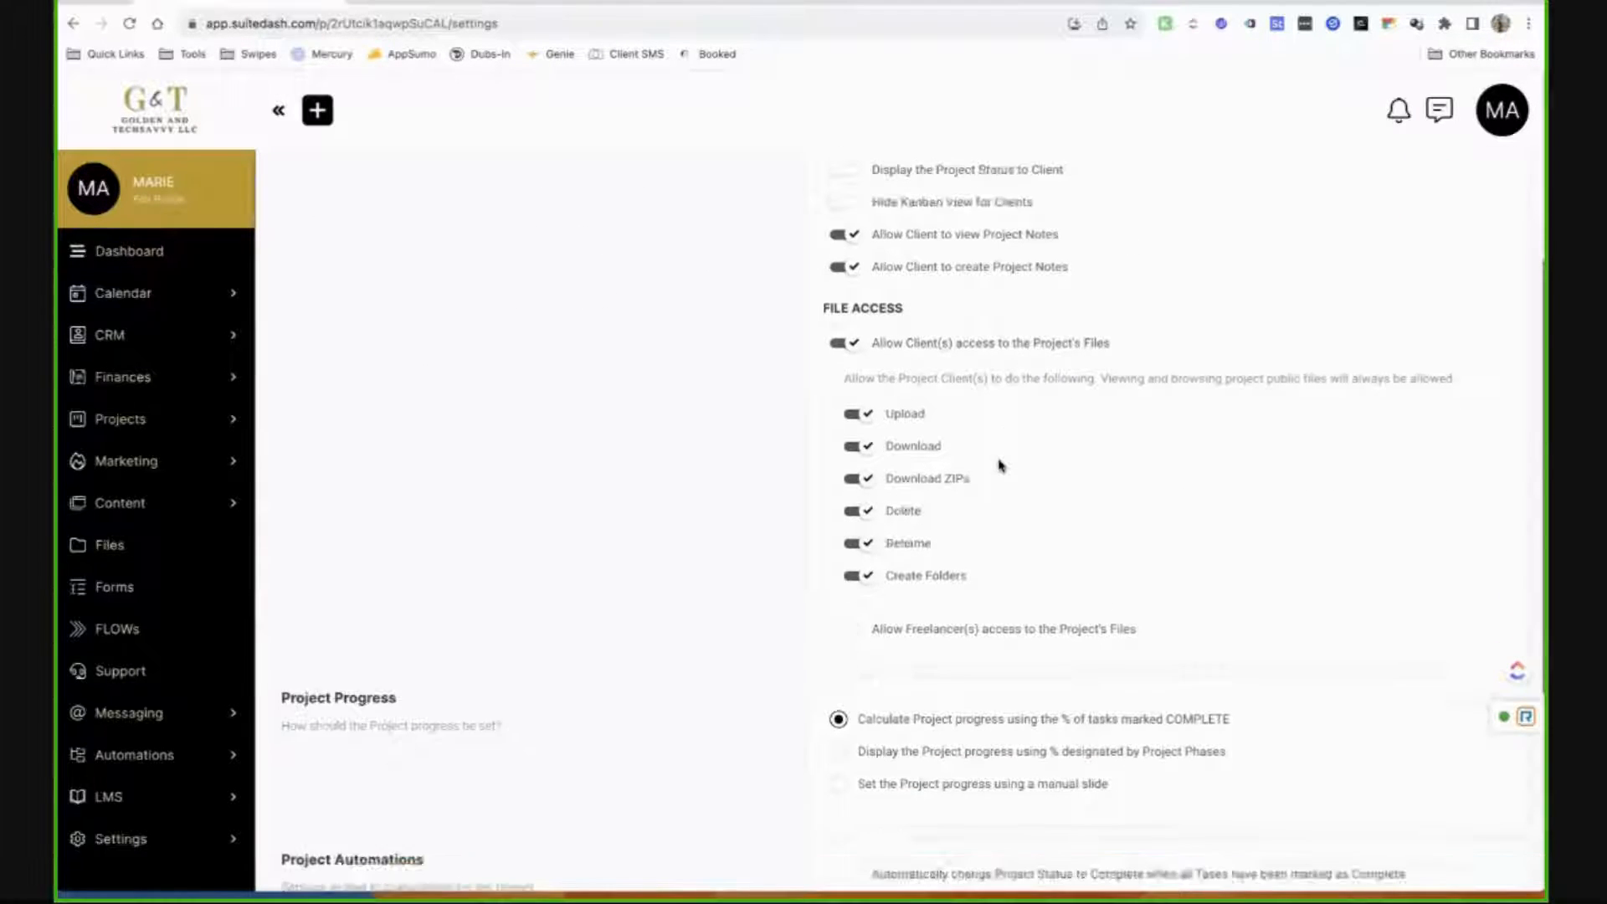
scroll(1000, 466, up, 8)
scroll(1000, 466, down, 1)
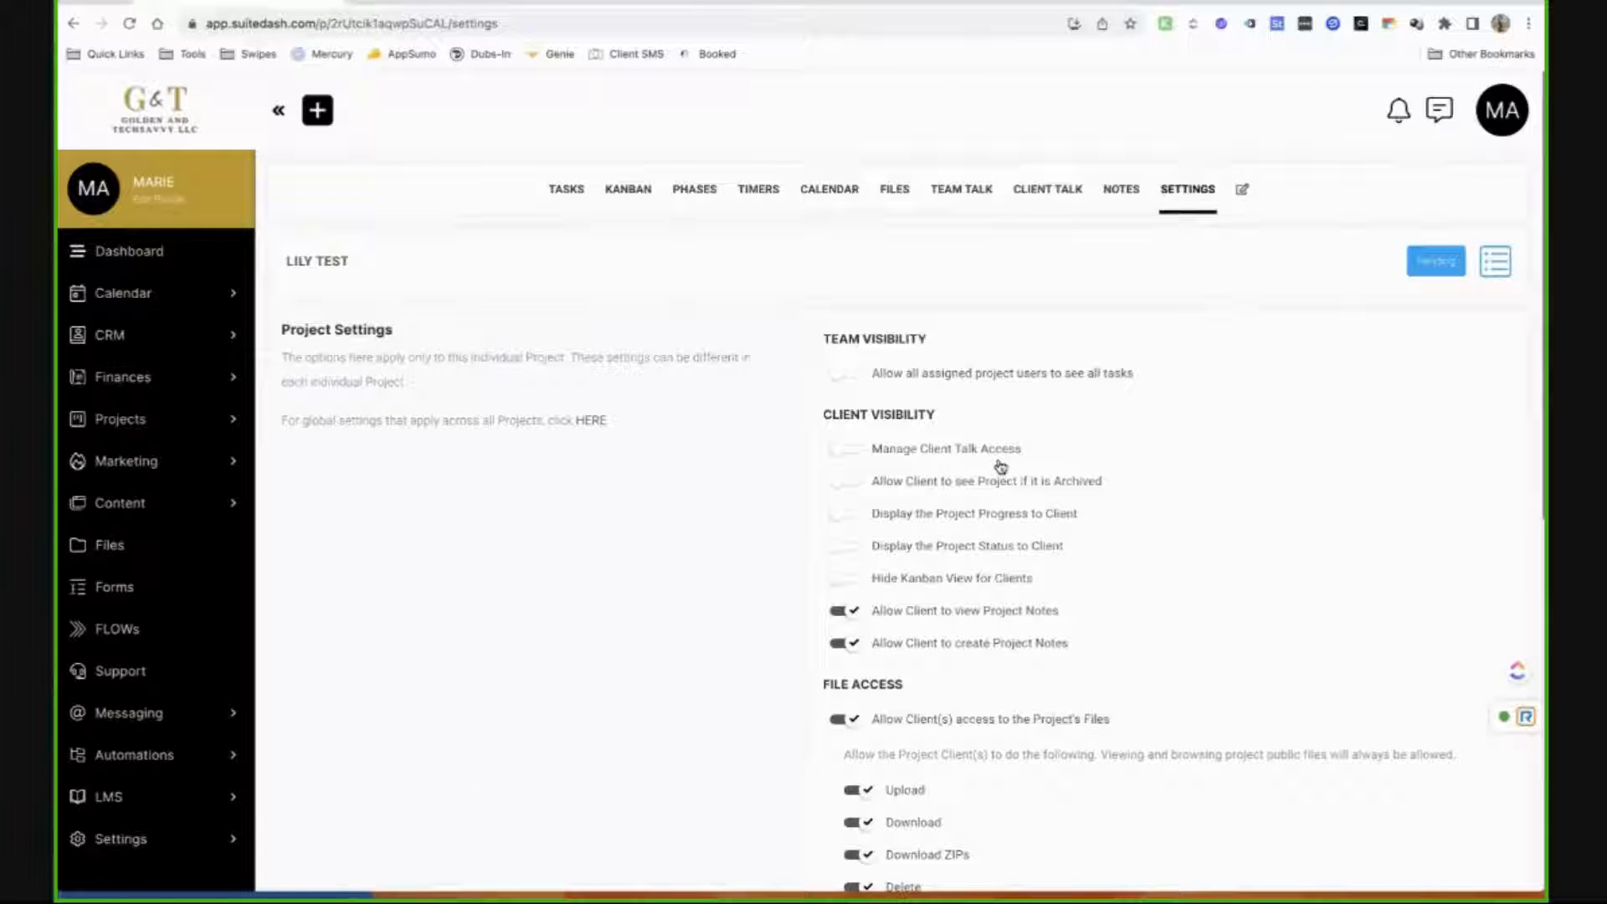
Start a new task in My Tasks, review the form's fields and turn off the private-task option.
click(188, 429)
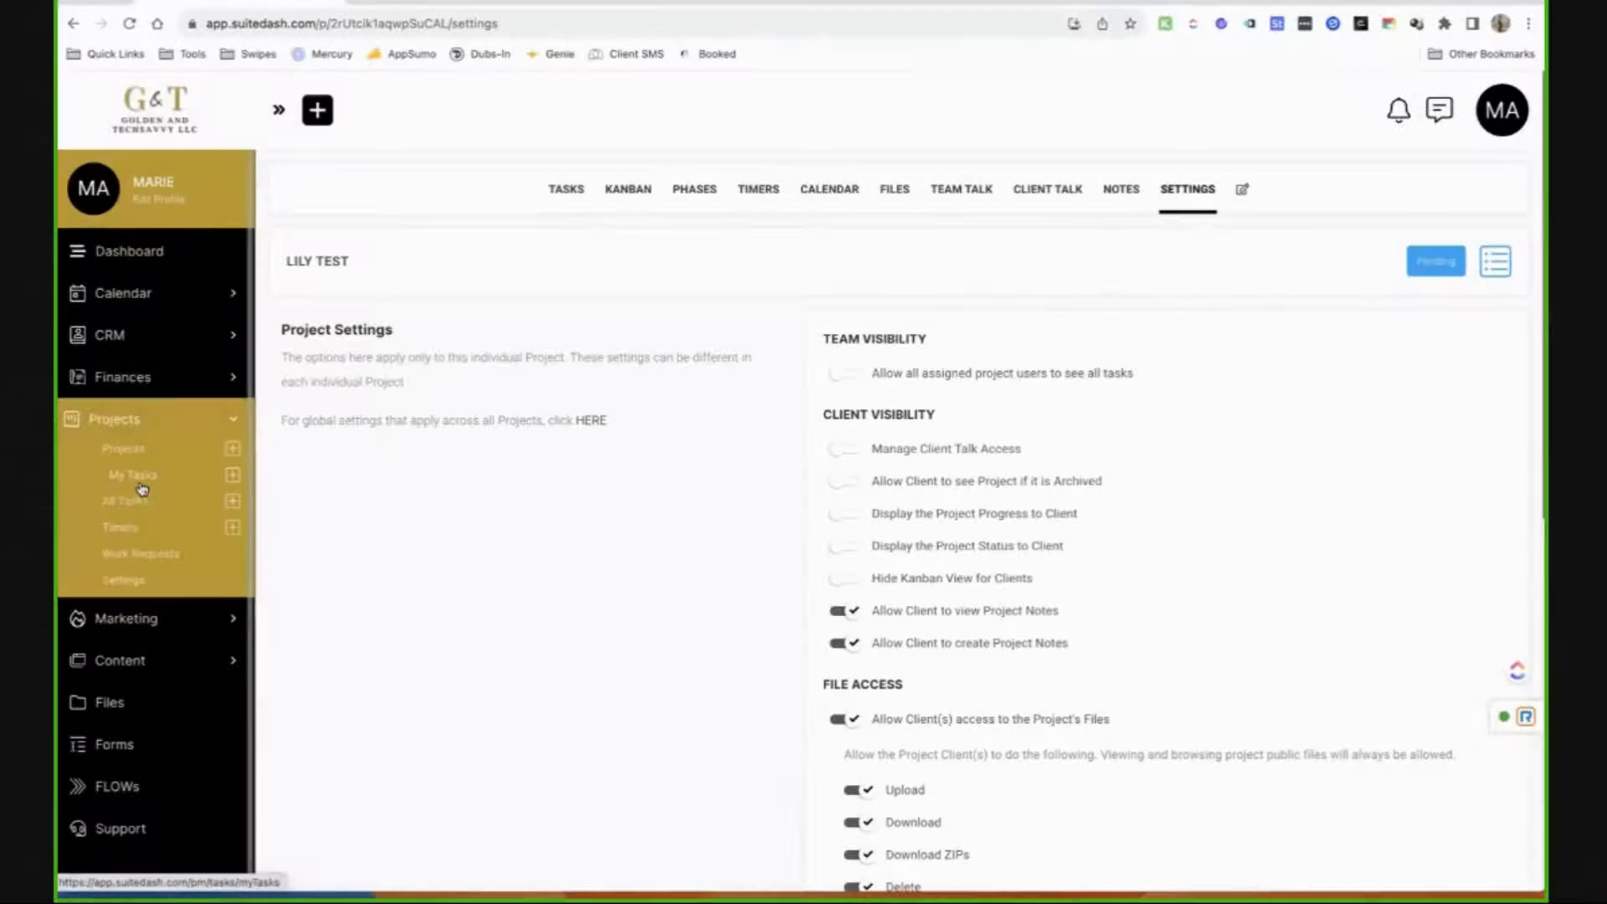
click(141, 489)
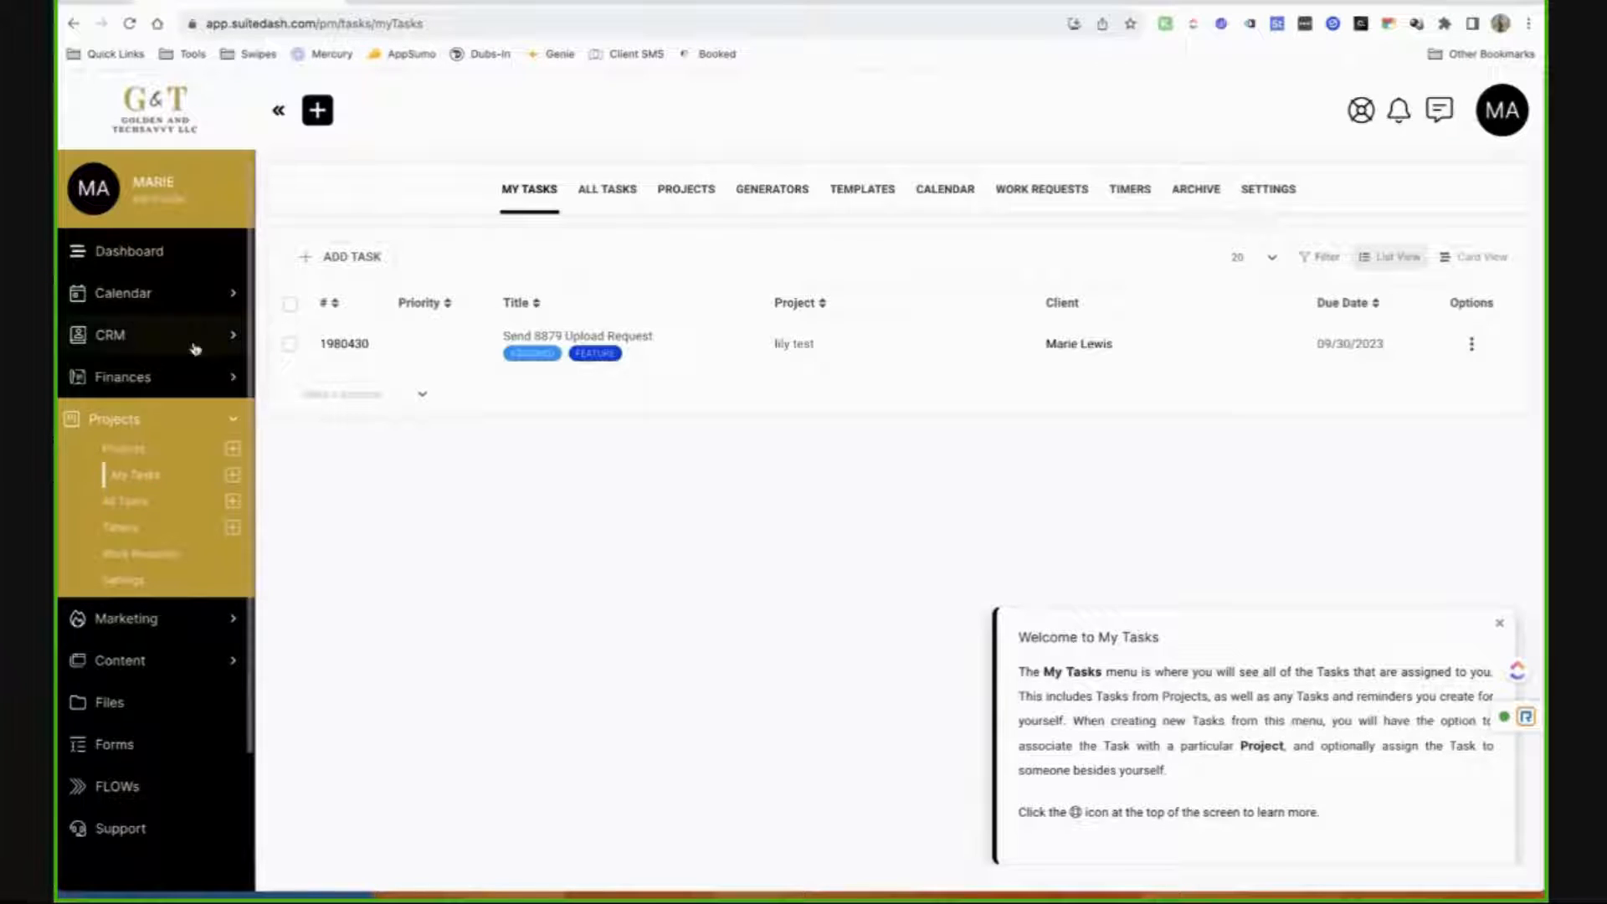
click(326, 263)
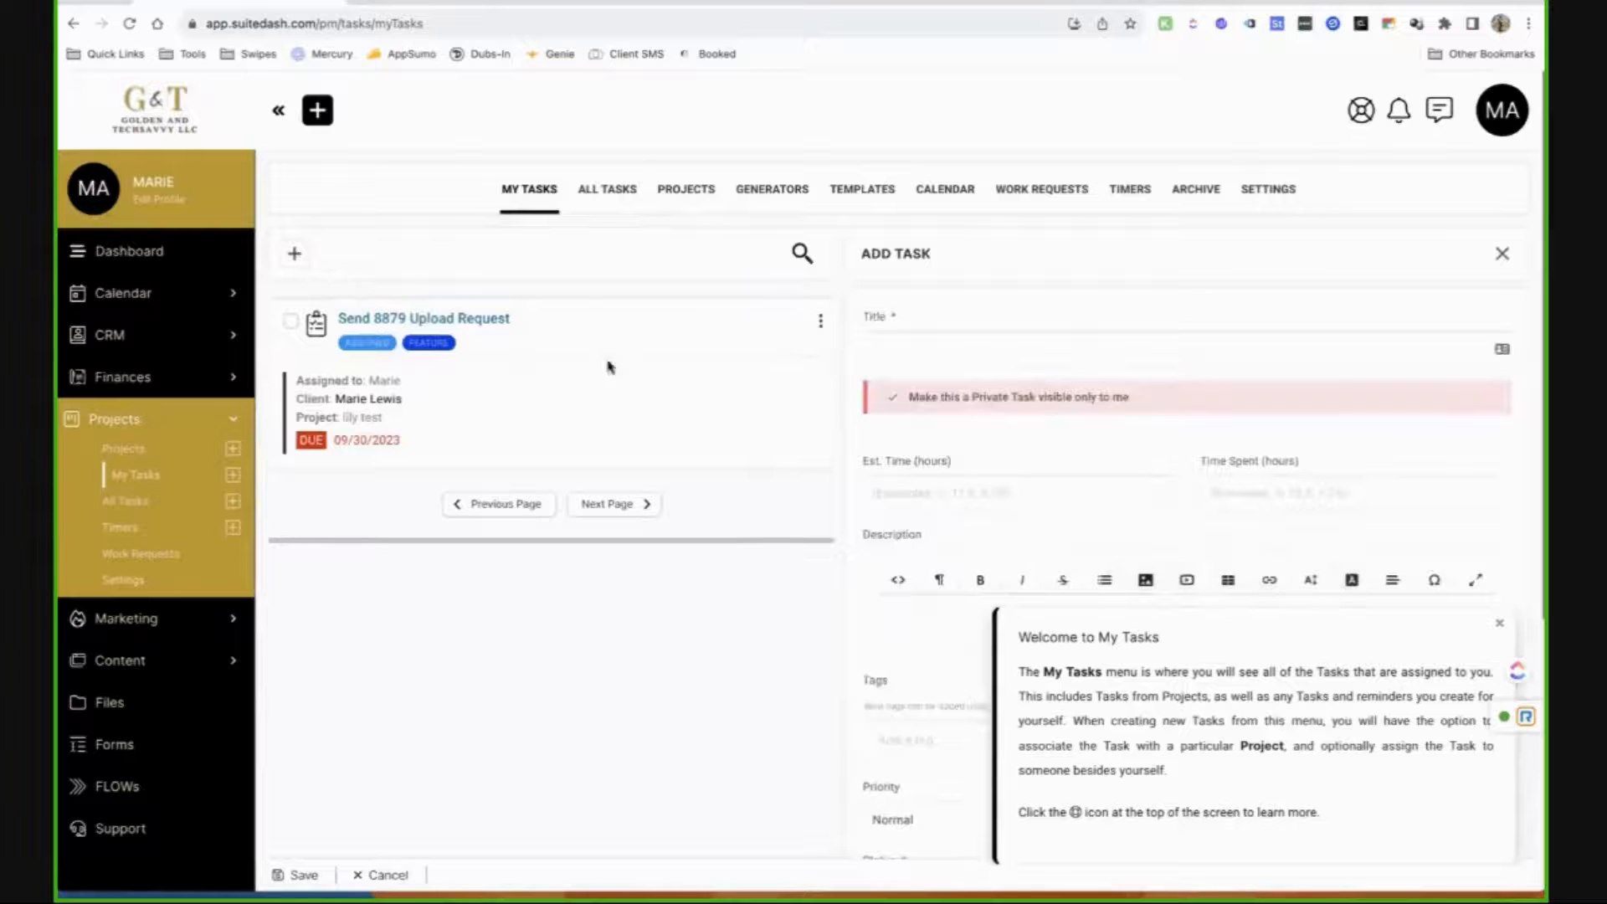
click(1499, 623)
scroll(1250, 624, down, 3)
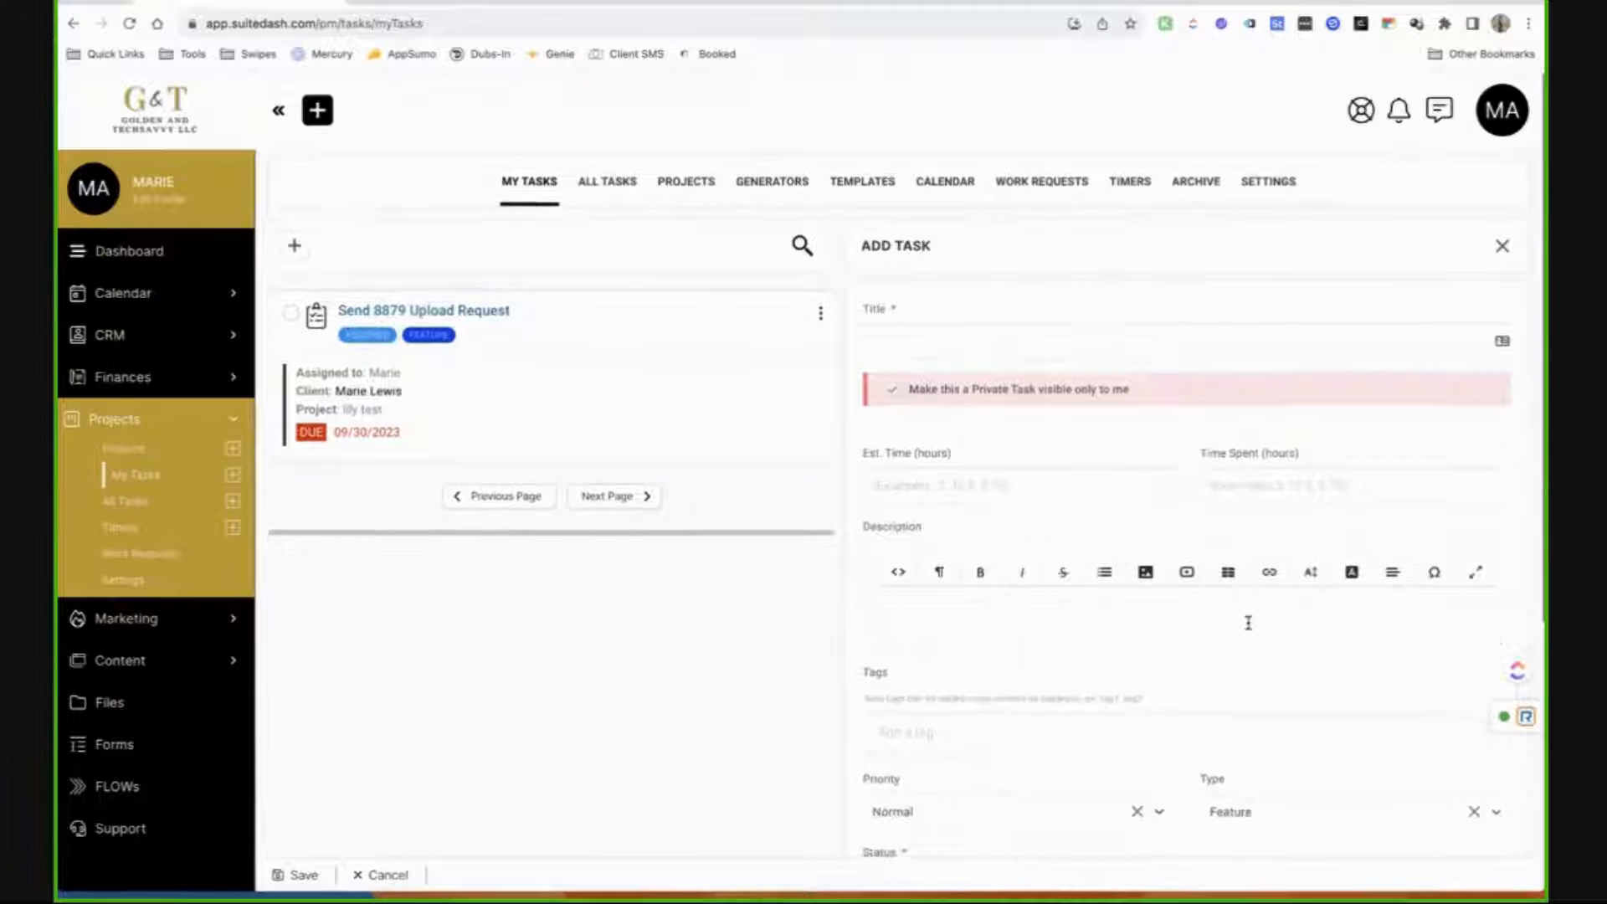
scroll(1250, 629, down, 3)
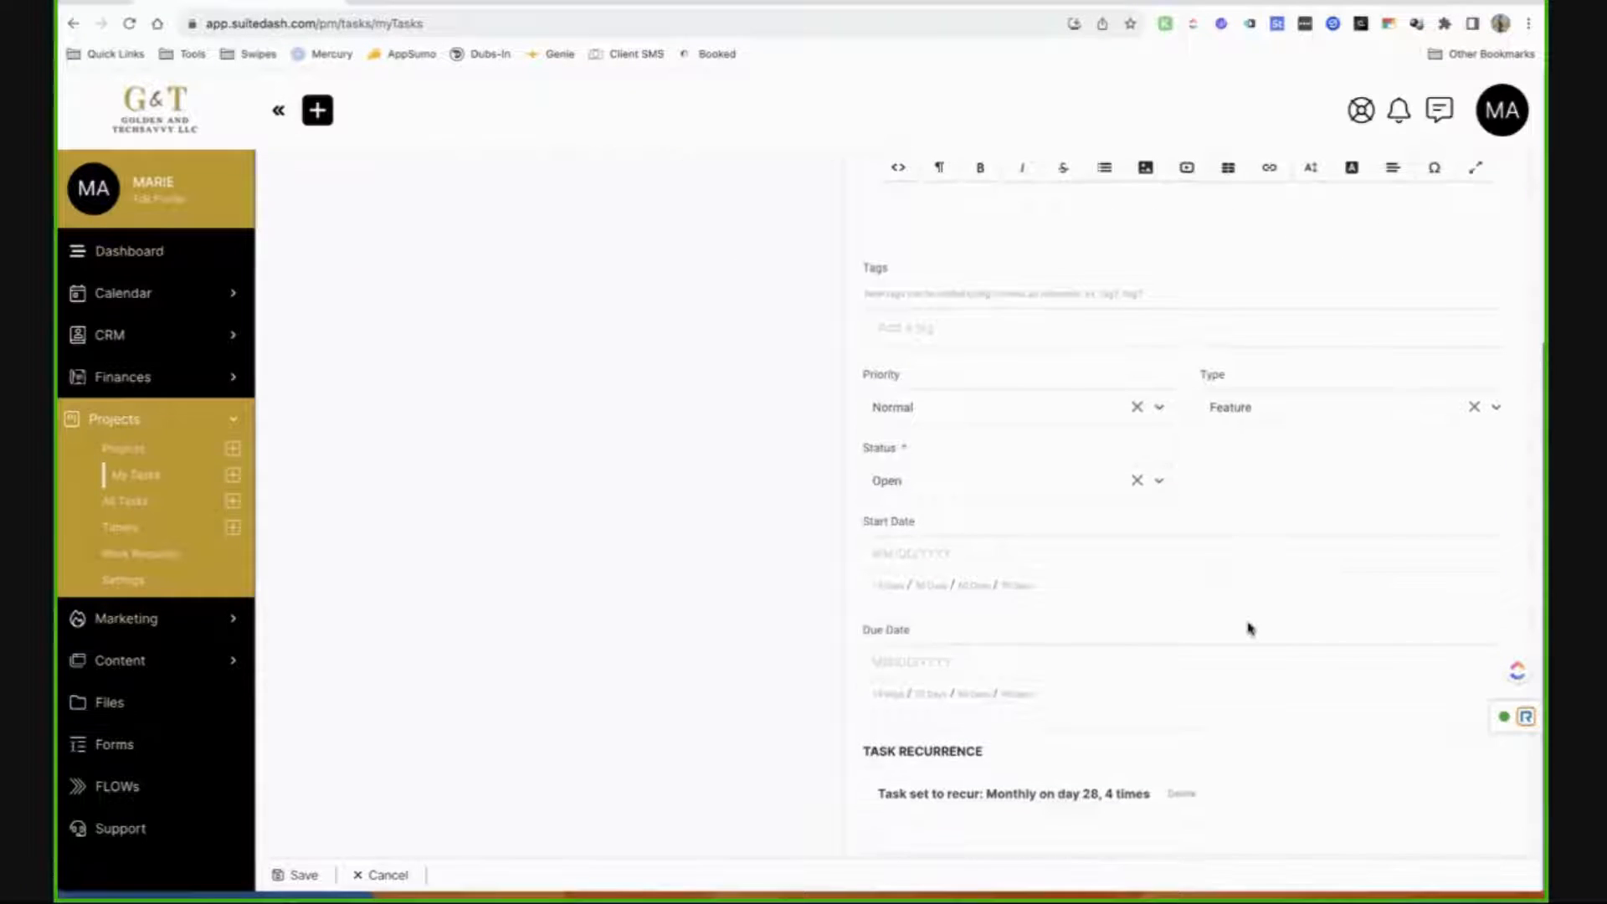
scroll(1249, 628, up, 1)
scroll(1248, 628, up, 3)
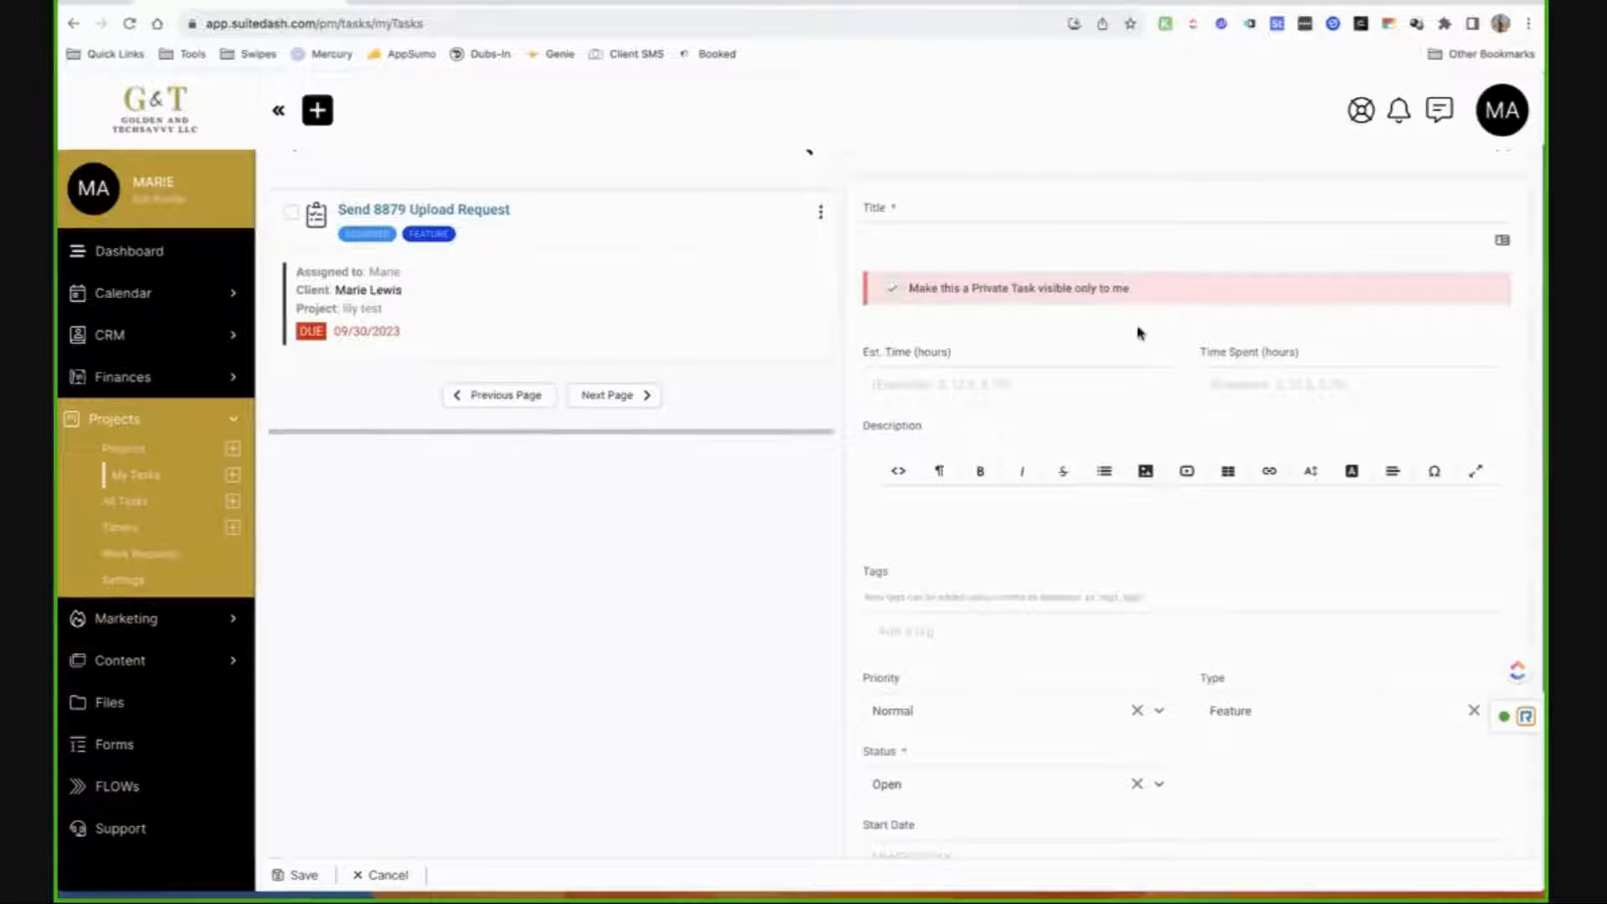
scroll(1141, 330, up, 1)
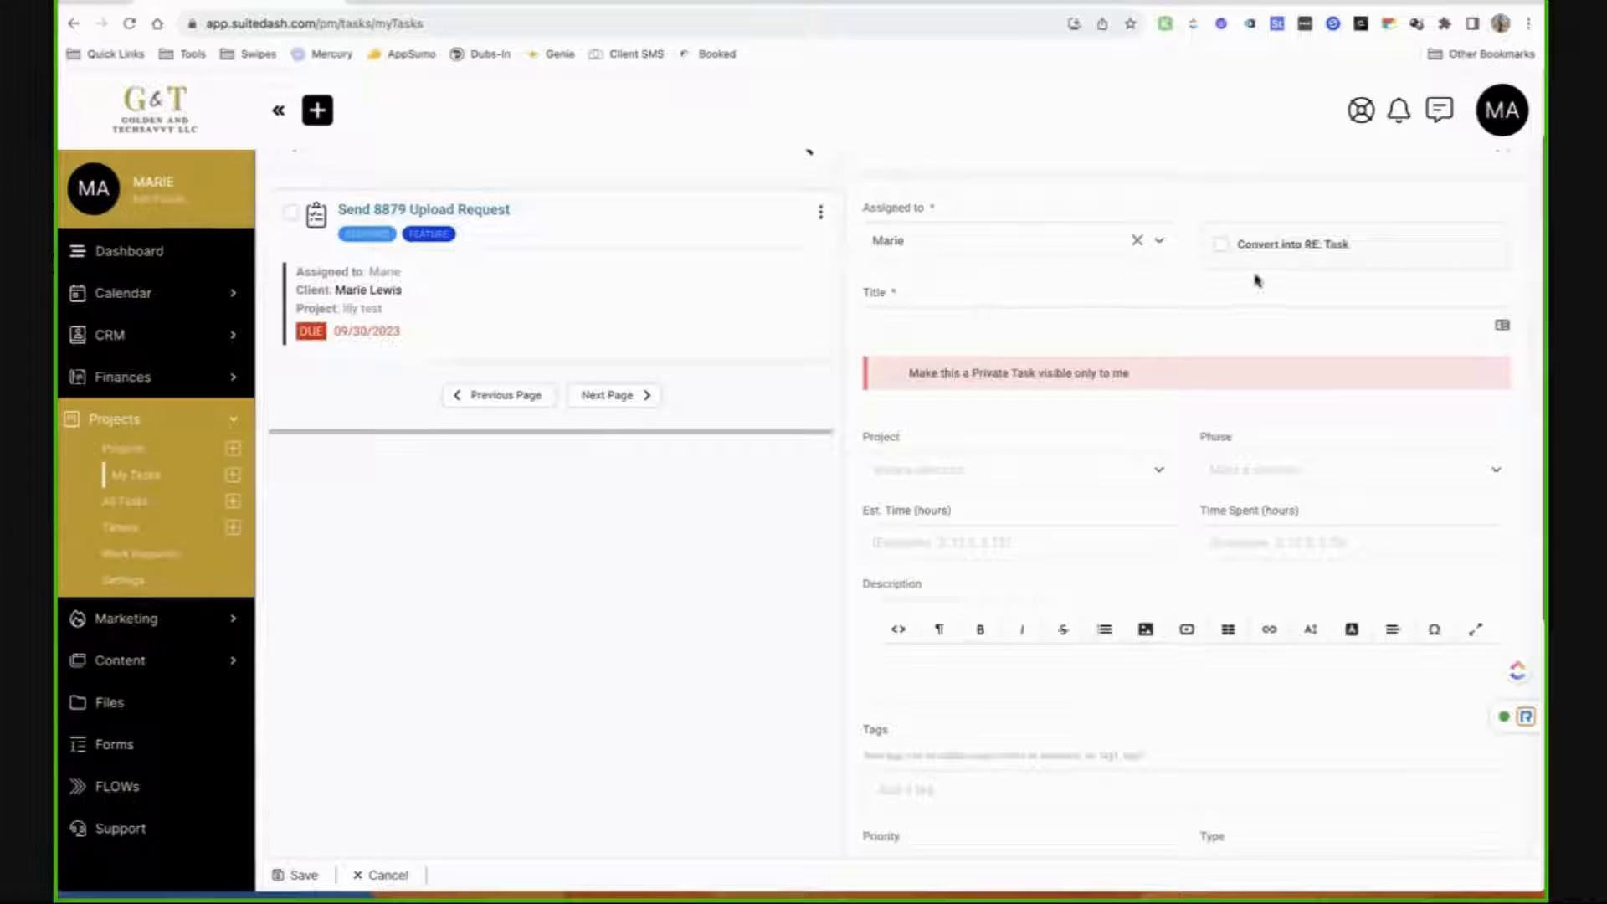
Try the Convert into RE: Task option with its linked-user choices, turn it off again, and browse the possible assignees without changing the assignee.
click(1221, 247)
click(1168, 303)
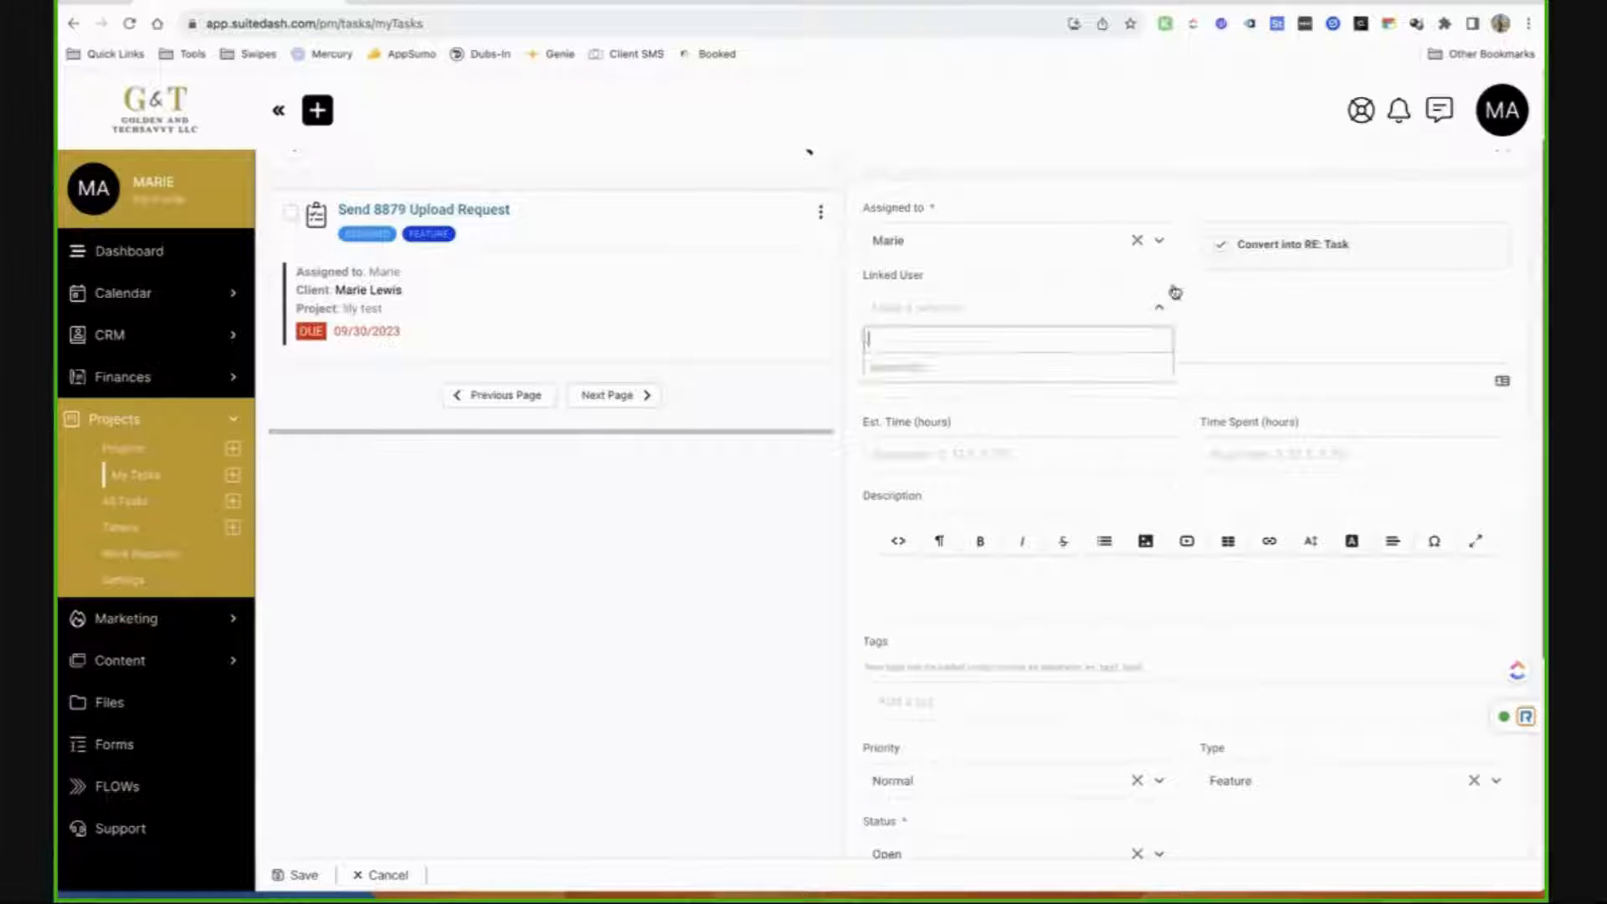
click(1034, 410)
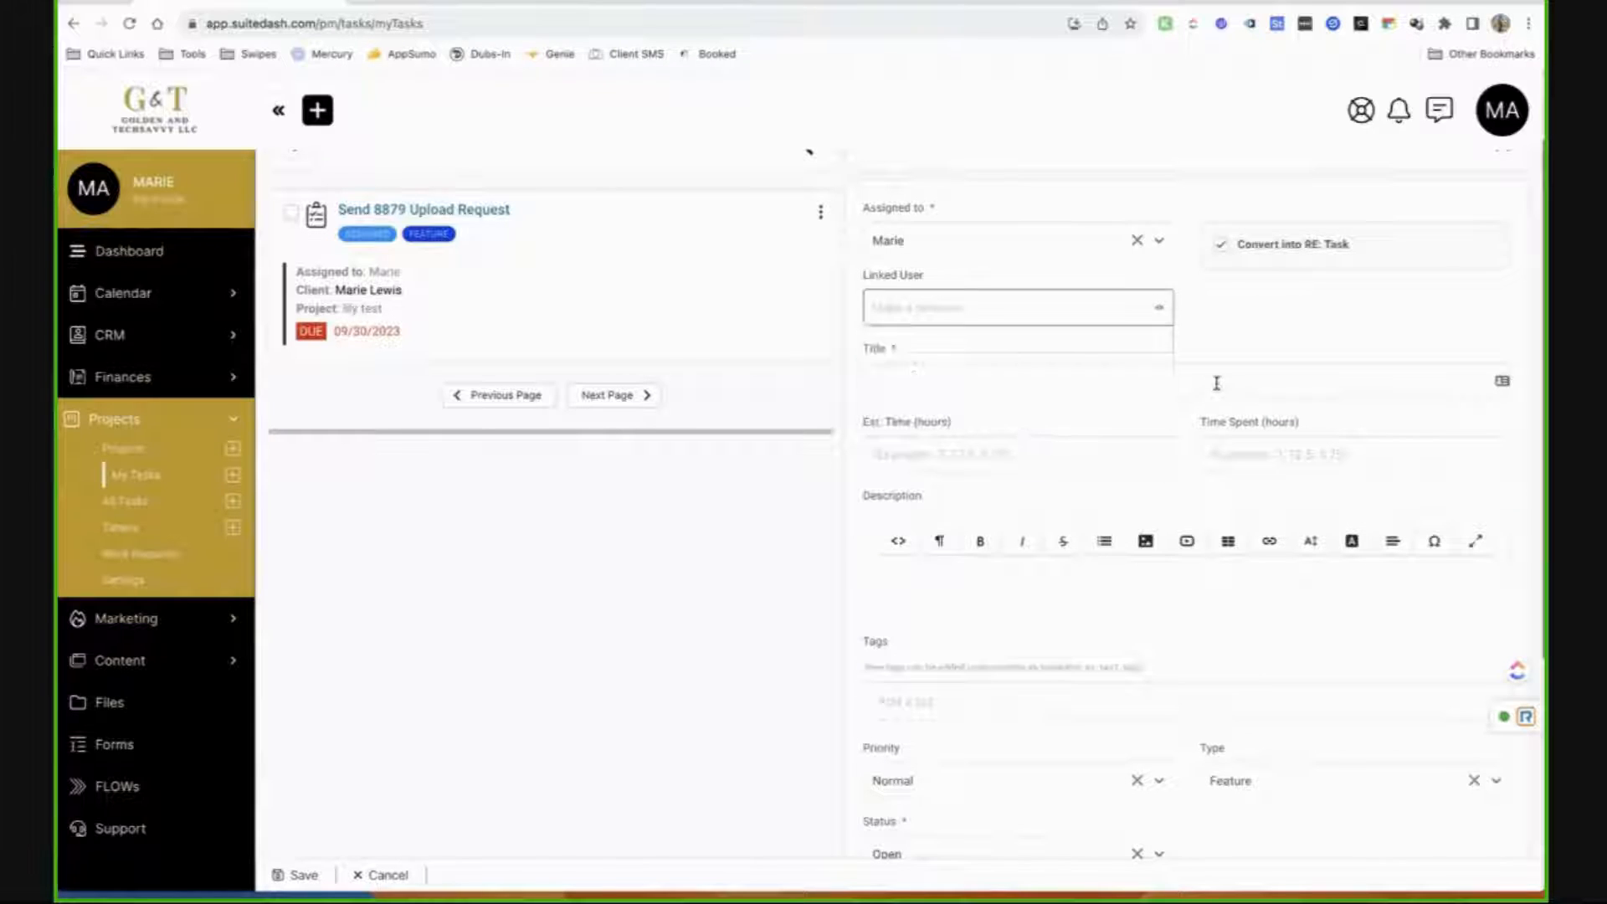
click(1229, 246)
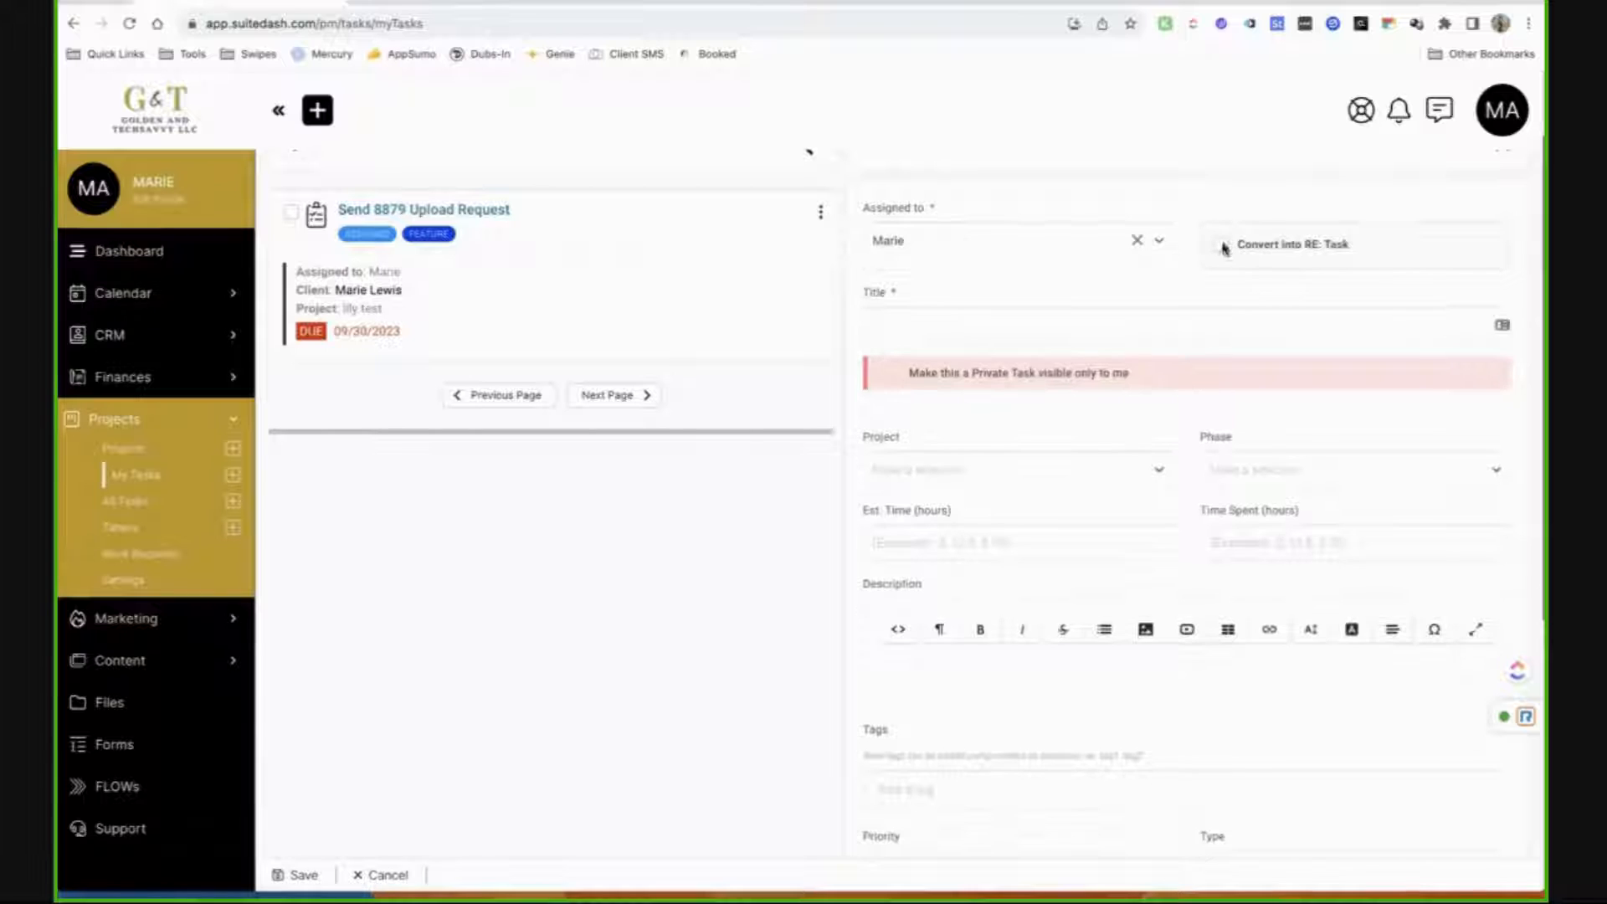
click(1106, 251)
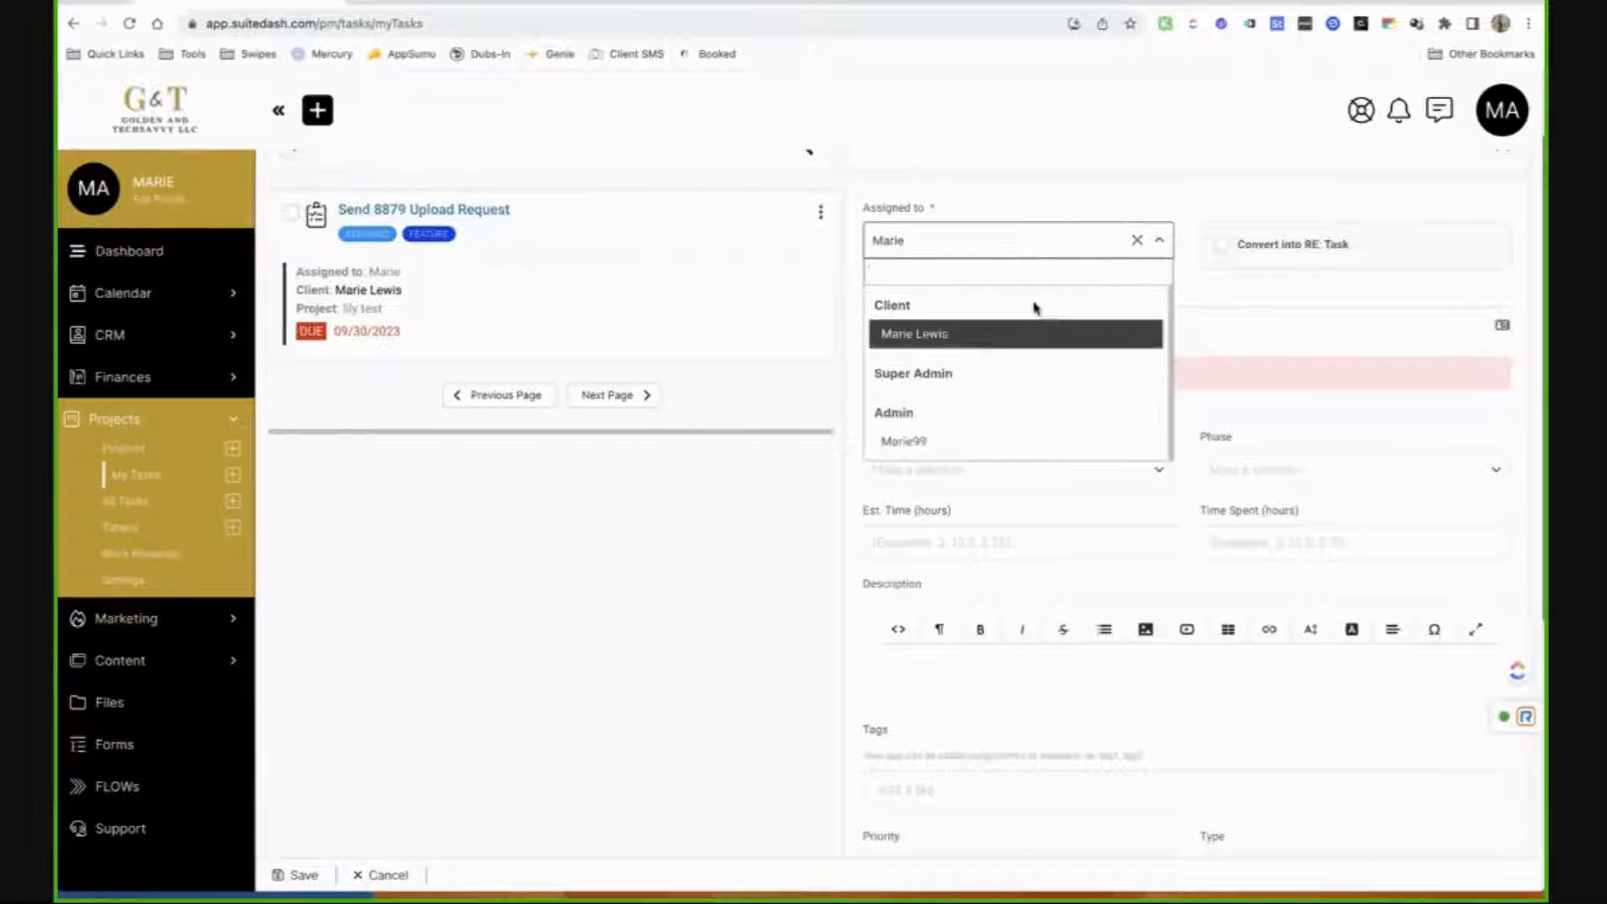
click(1288, 344)
scroll(838, 438, up, 2)
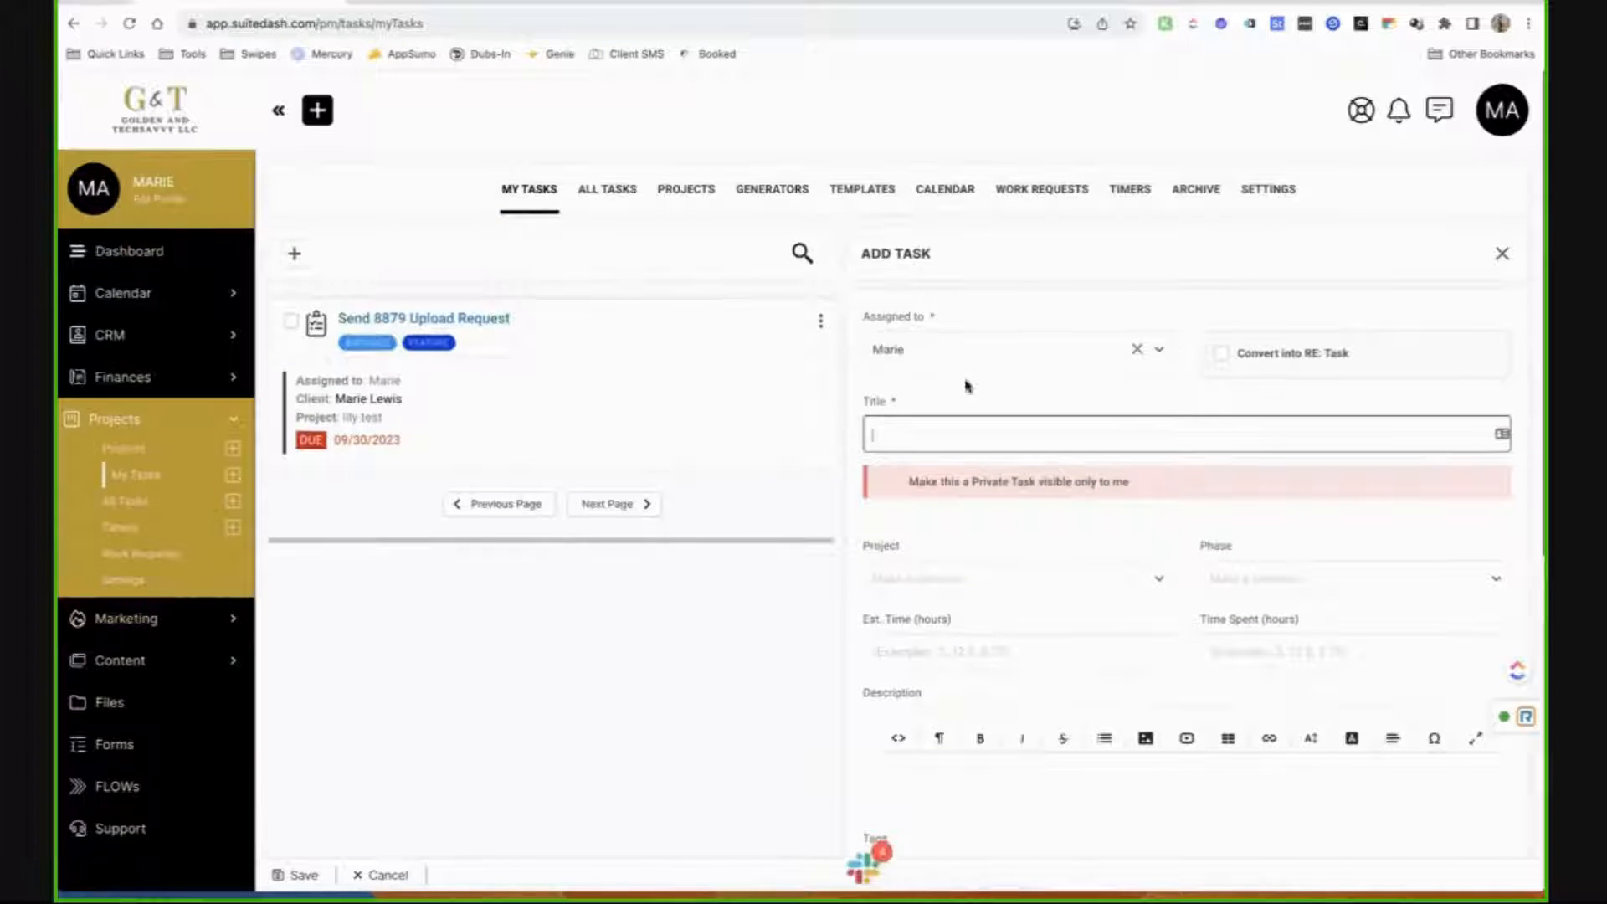
Leave the new task unsaved and review the All Tasks list, the projects and the task calendar.
click(621, 198)
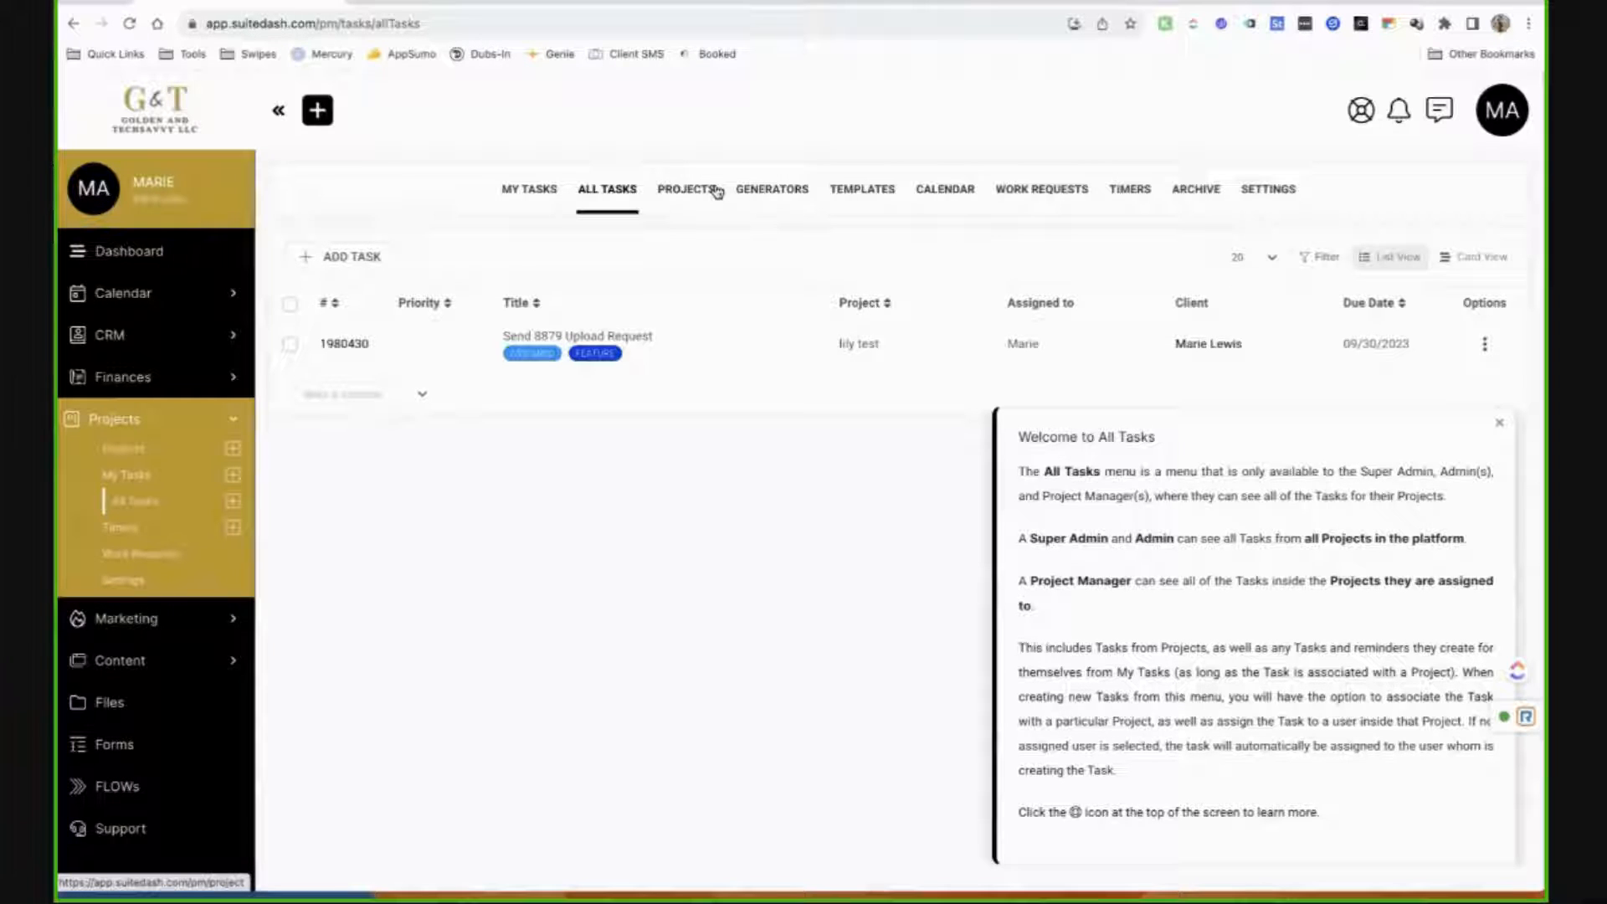
click(717, 191)
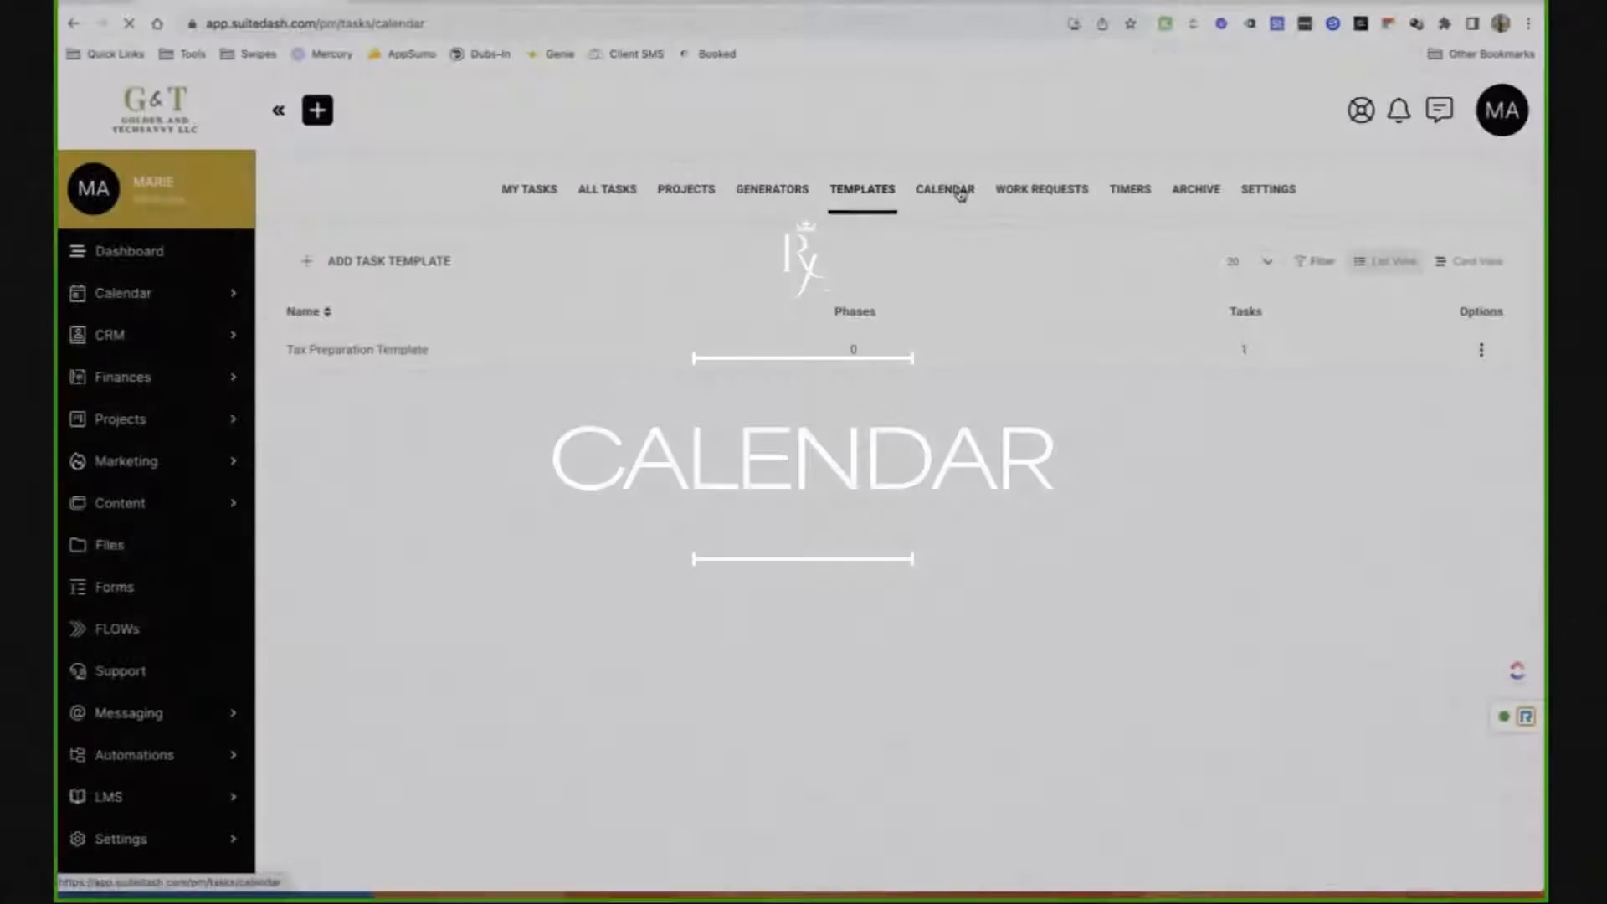
click(959, 191)
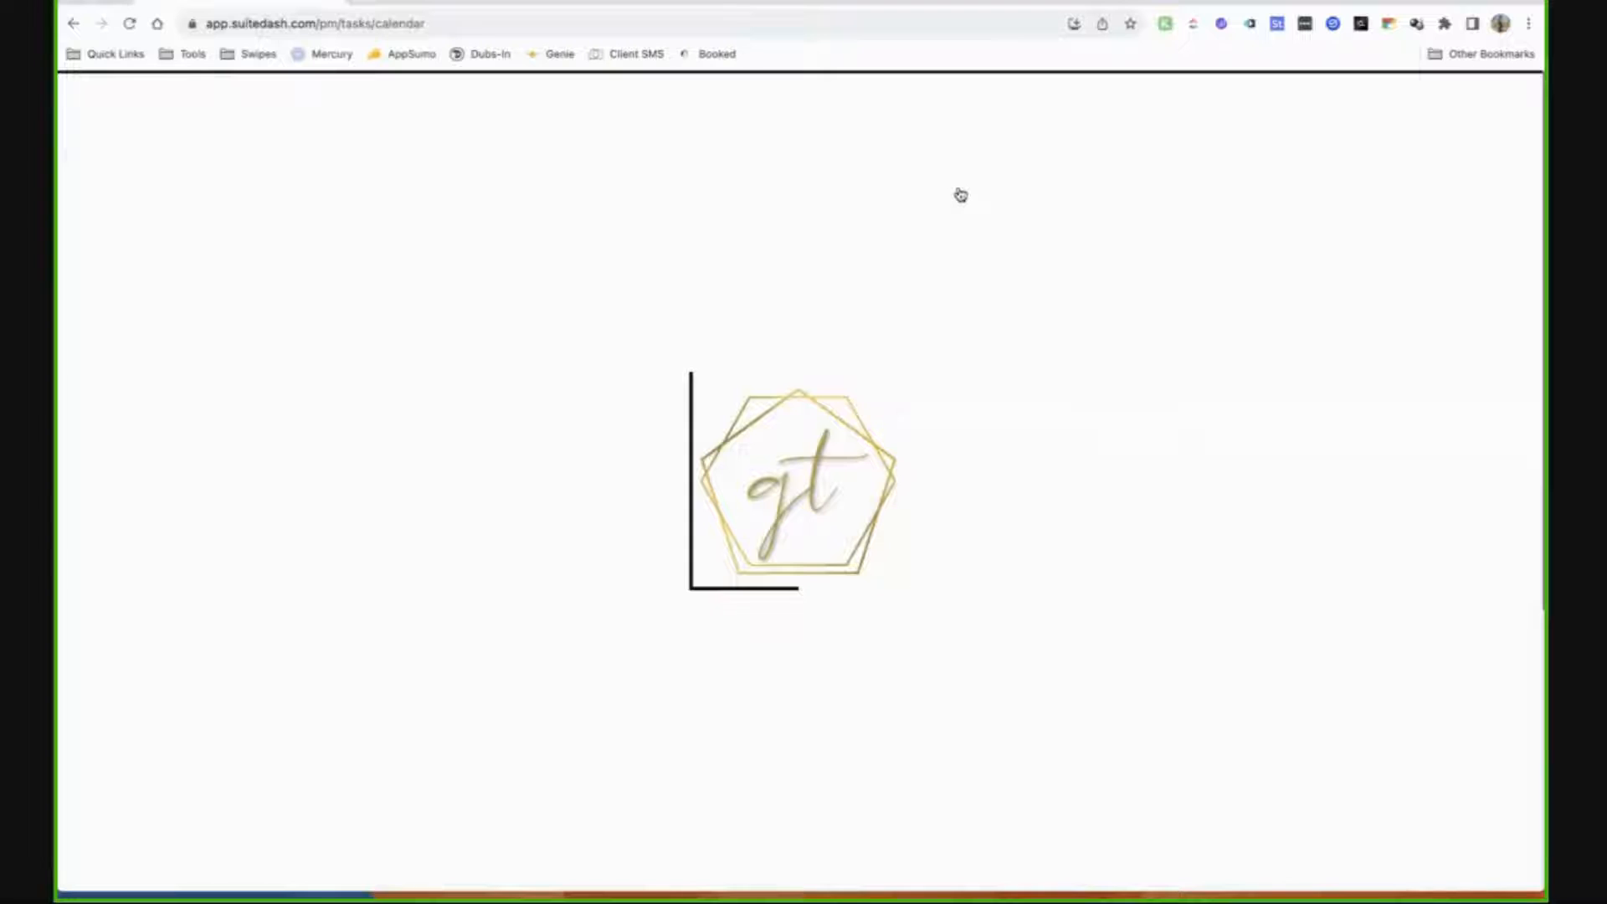
scroll(951, 404, down, 3)
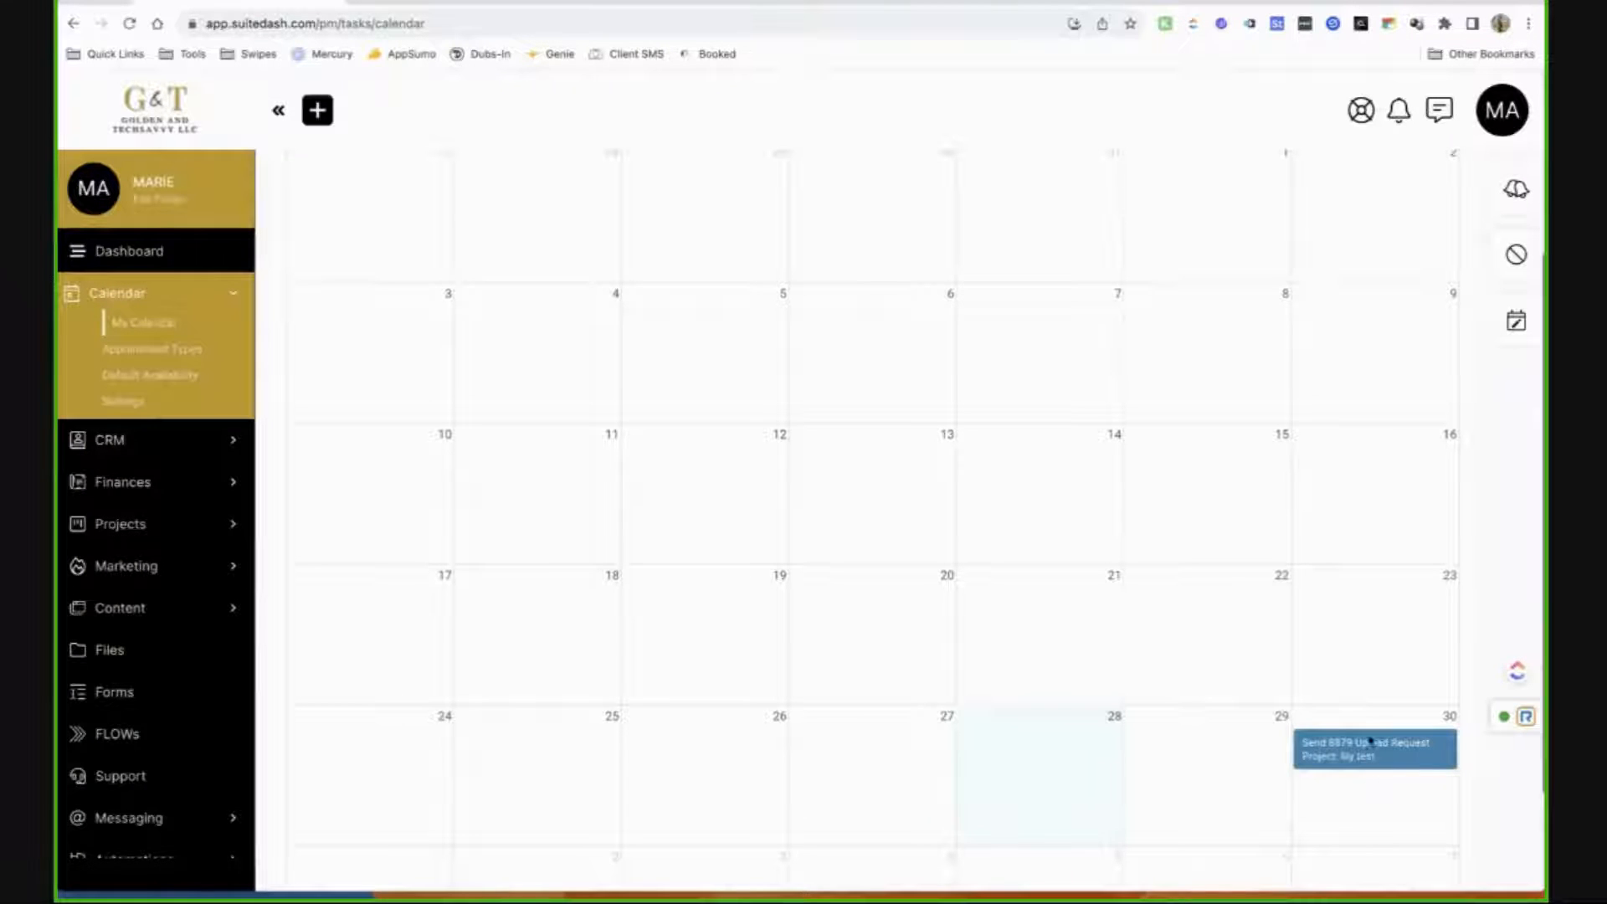
click(1374, 682)
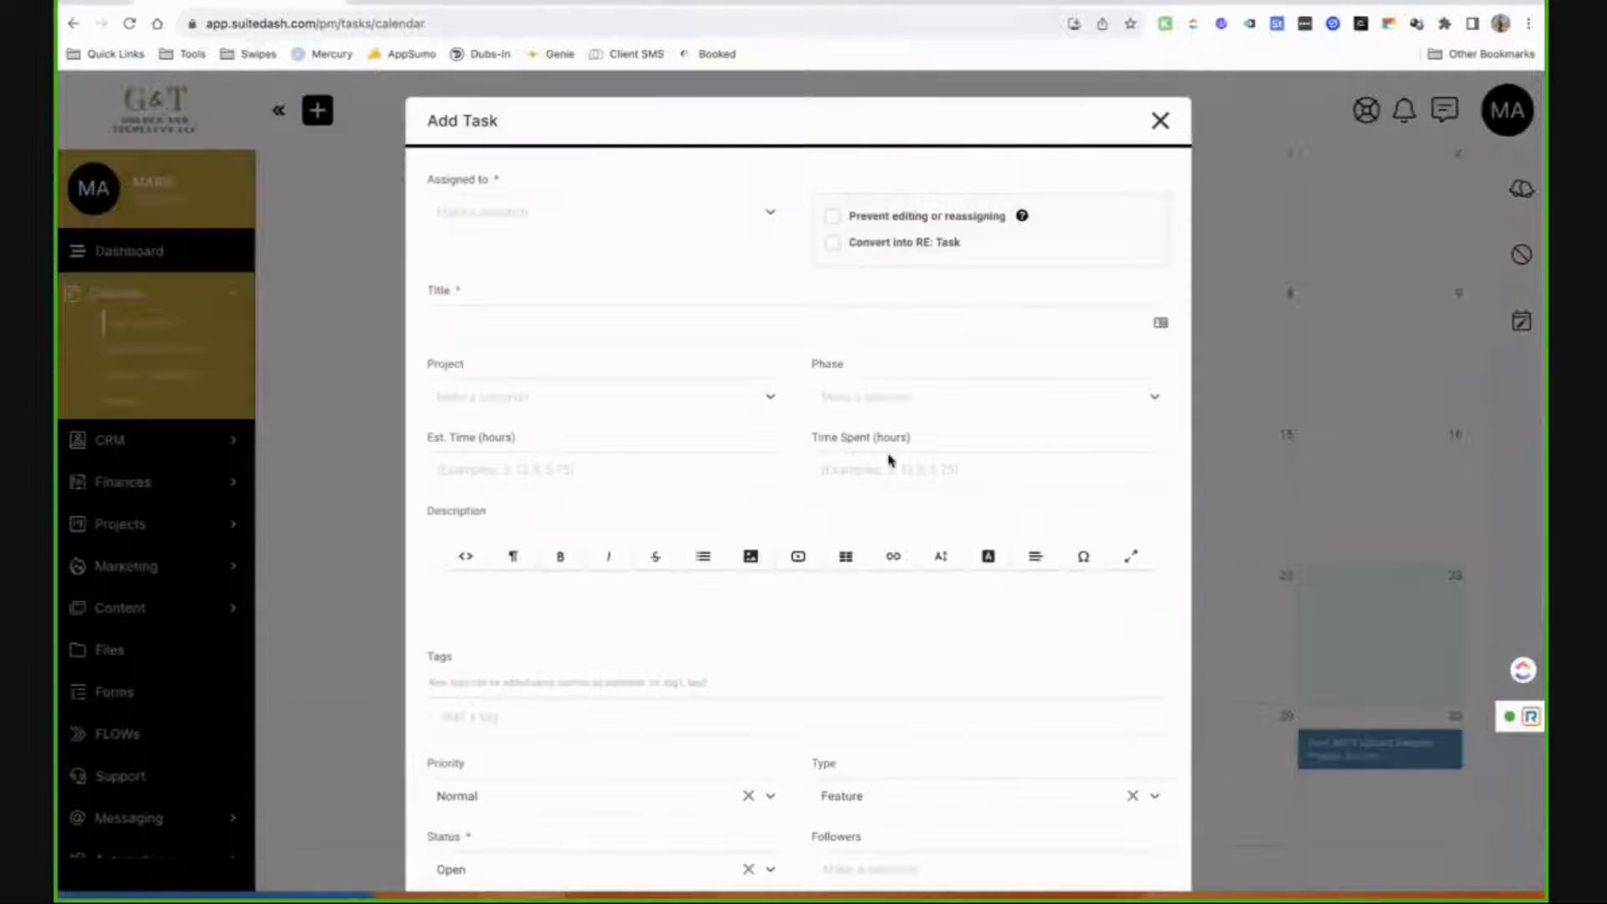
click(747, 219)
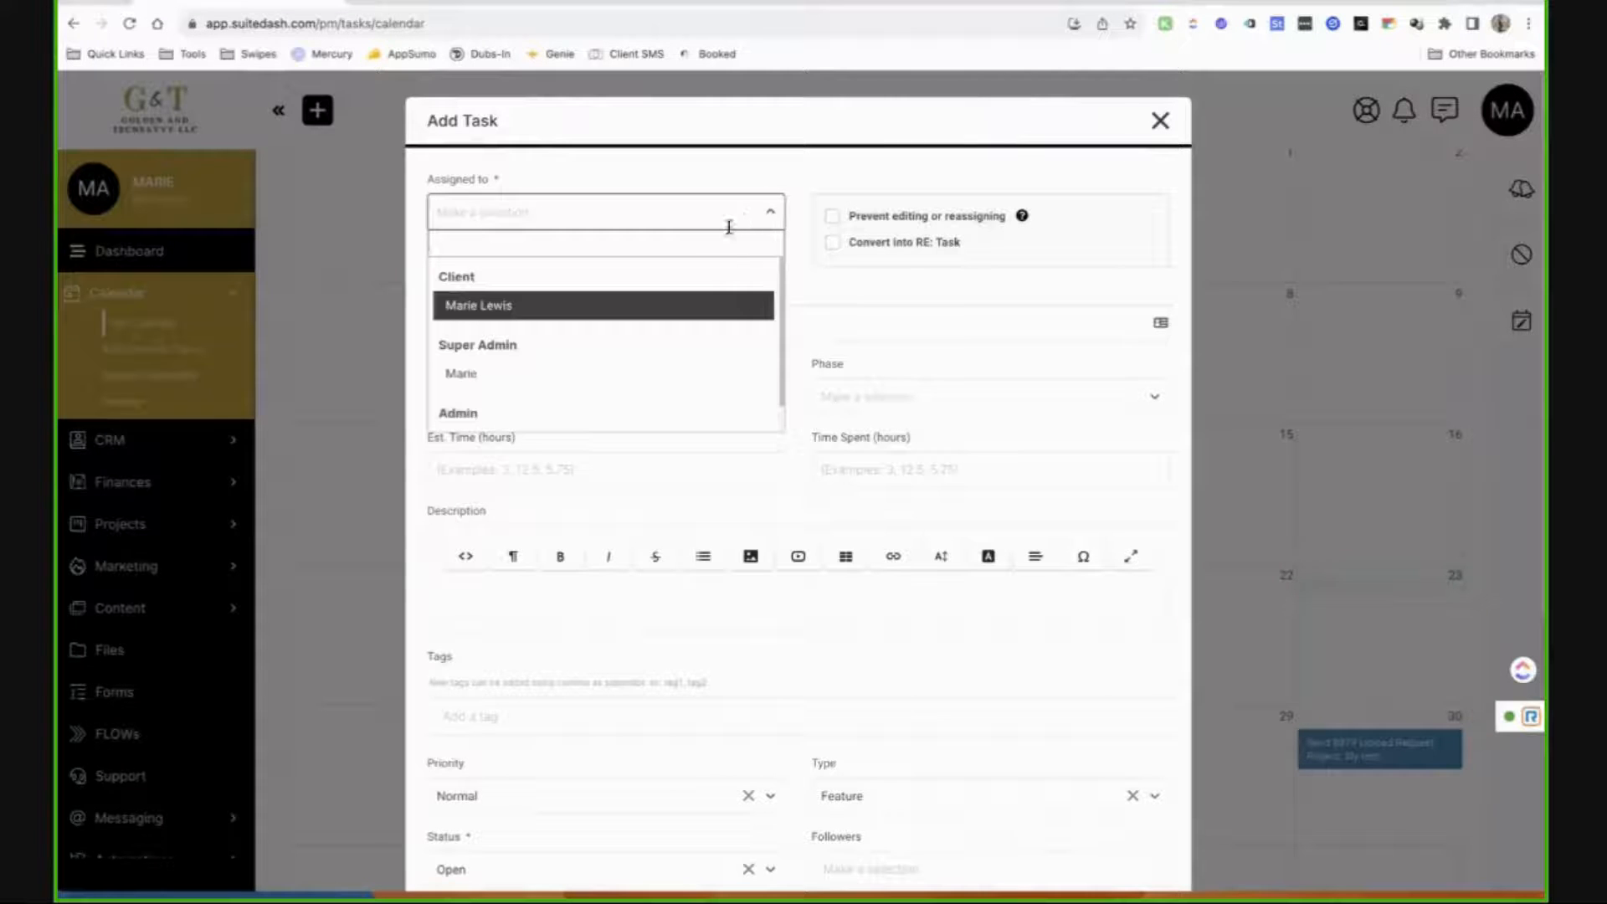
click(1160, 120)
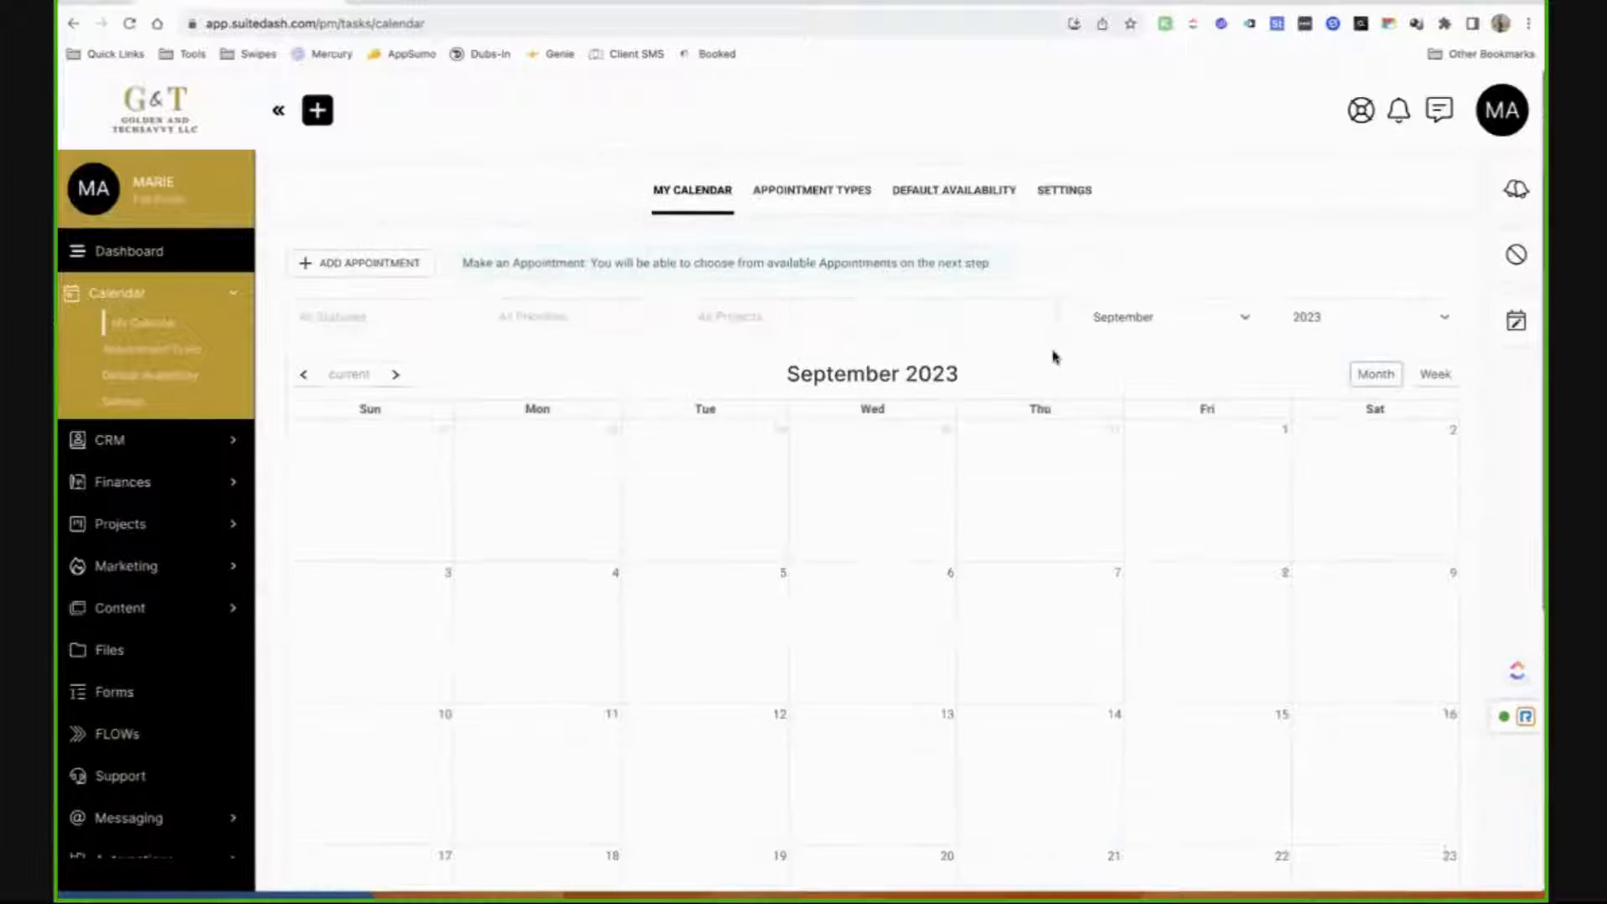
Try adding a task from the September calendar, assigned to the client and linked to the lily test project, and discard it unsaved.
click(997, 527)
click(647, 215)
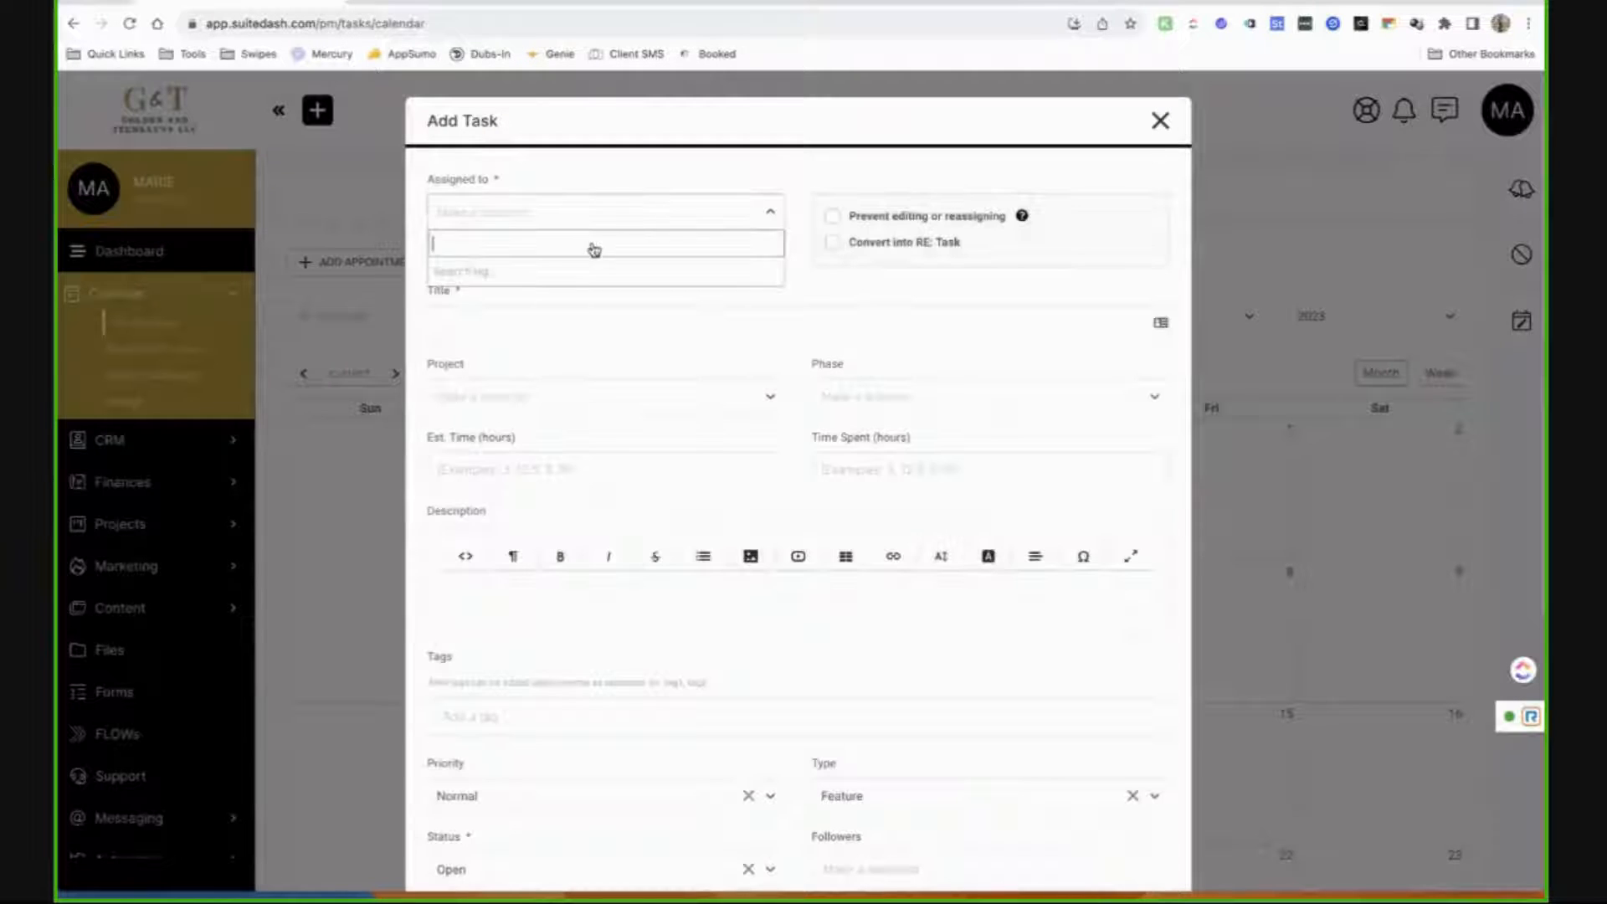
click(623, 321)
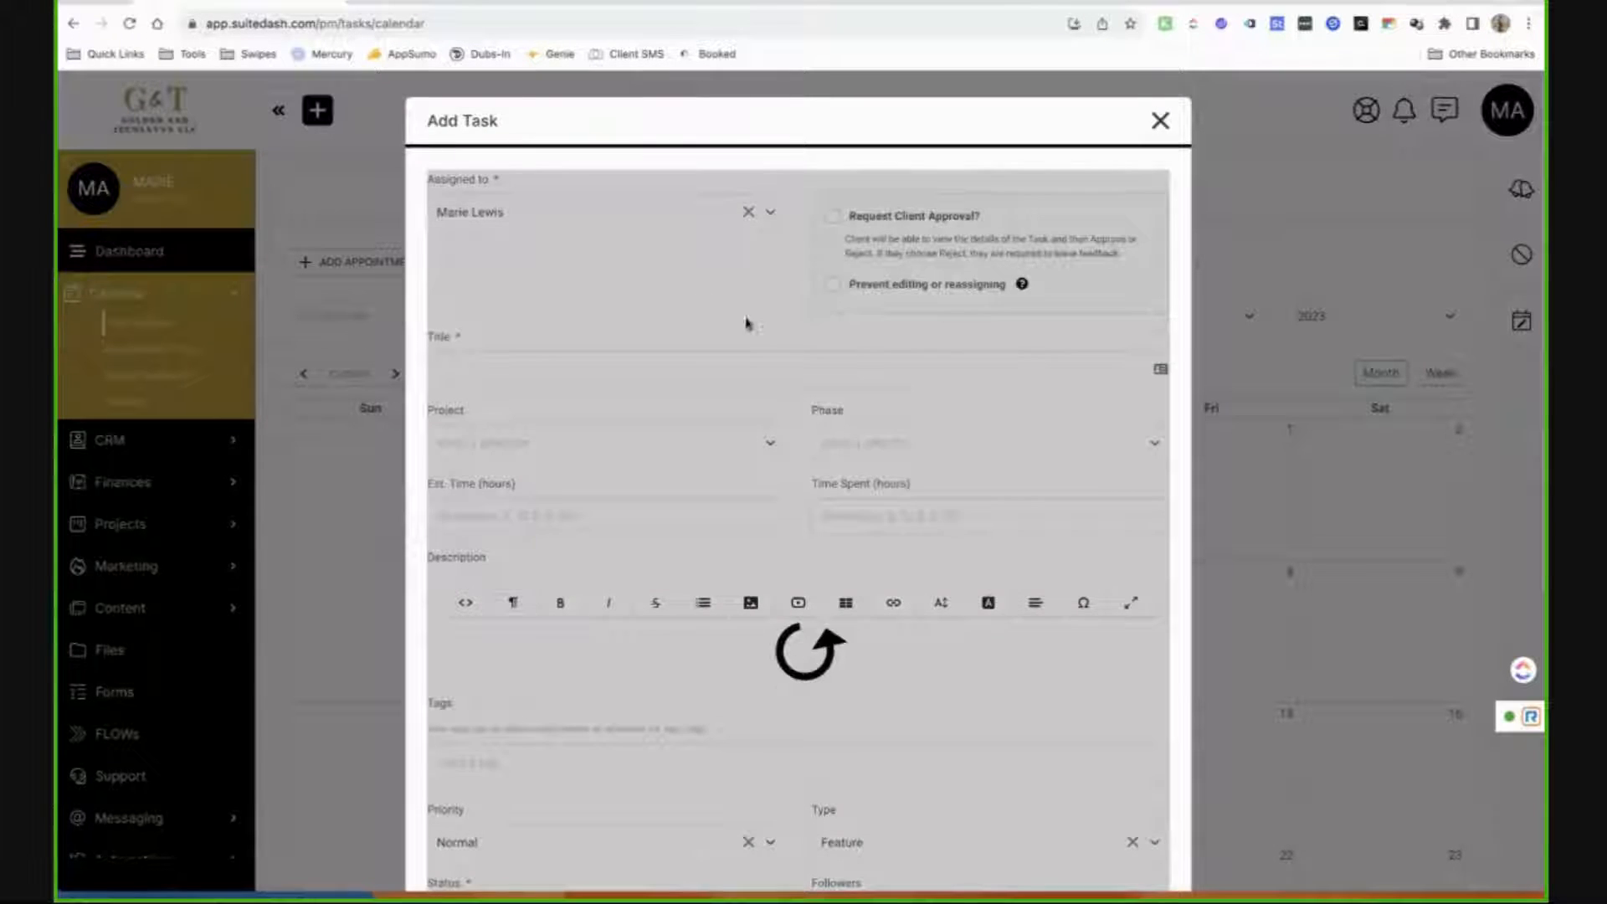
click(646, 452)
click(642, 469)
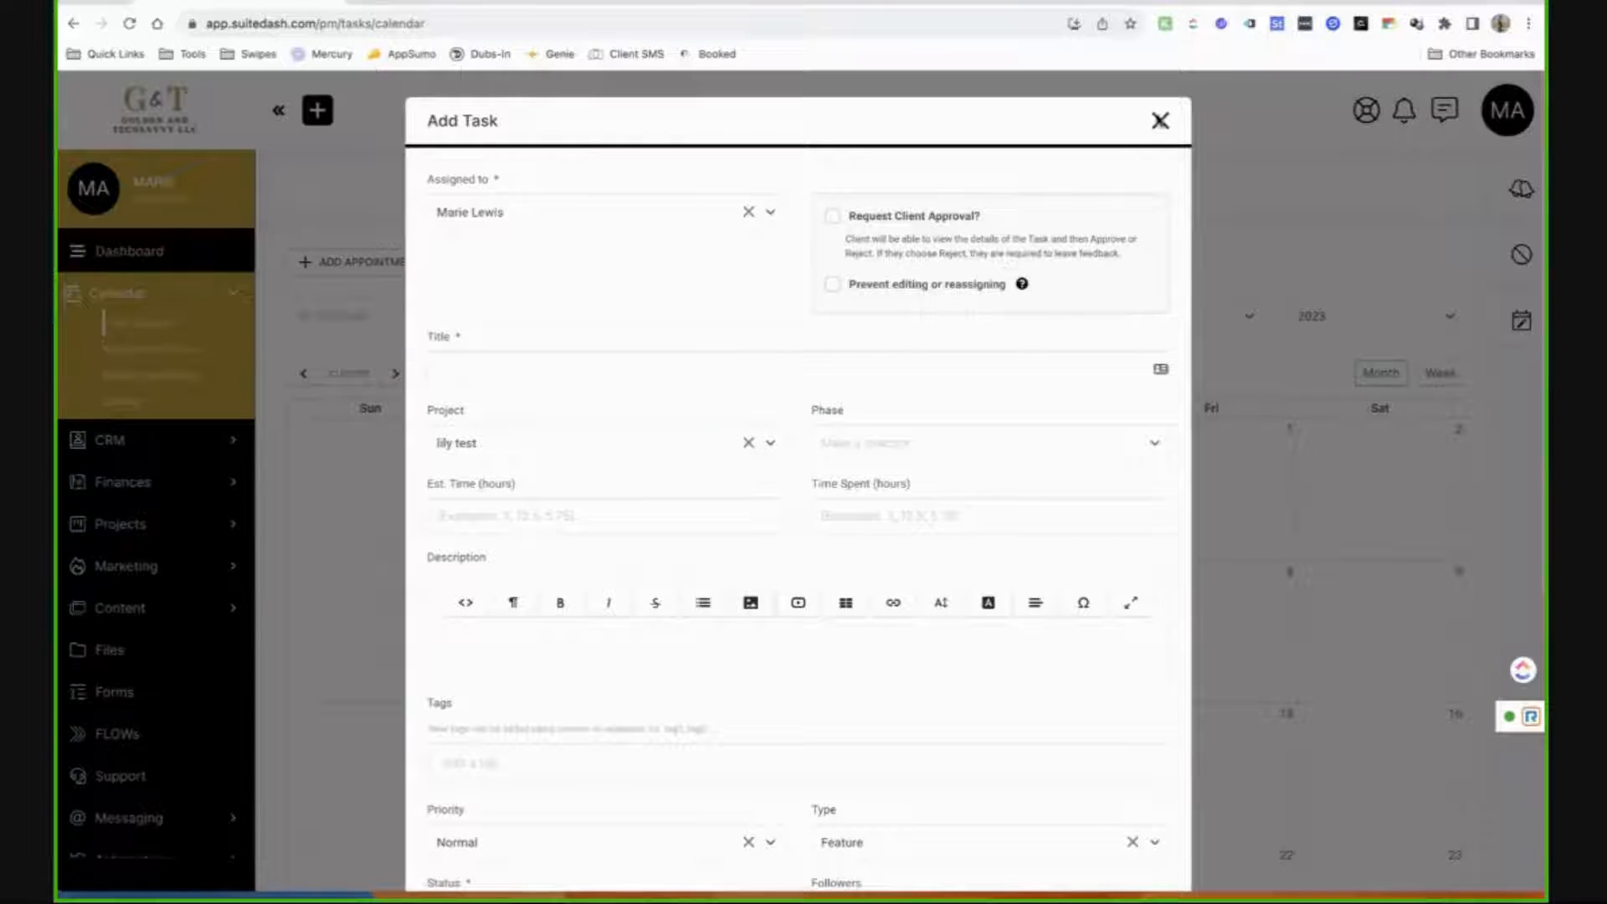
click(1161, 121)
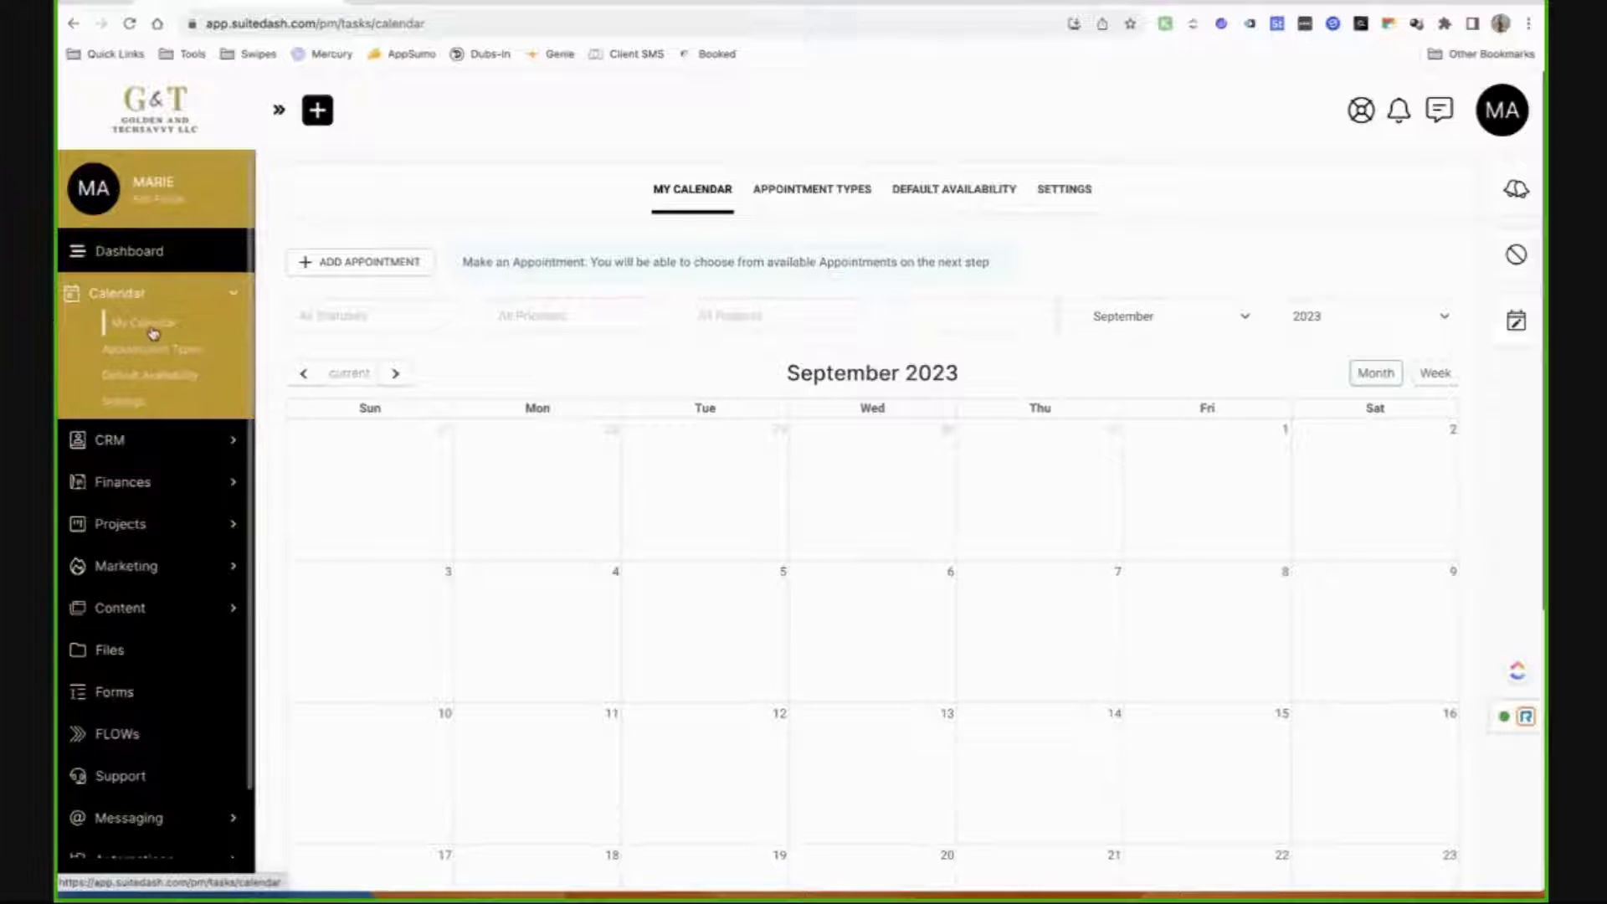
Return to the projects area and view the All Tasks list and the work requests list.
click(134, 523)
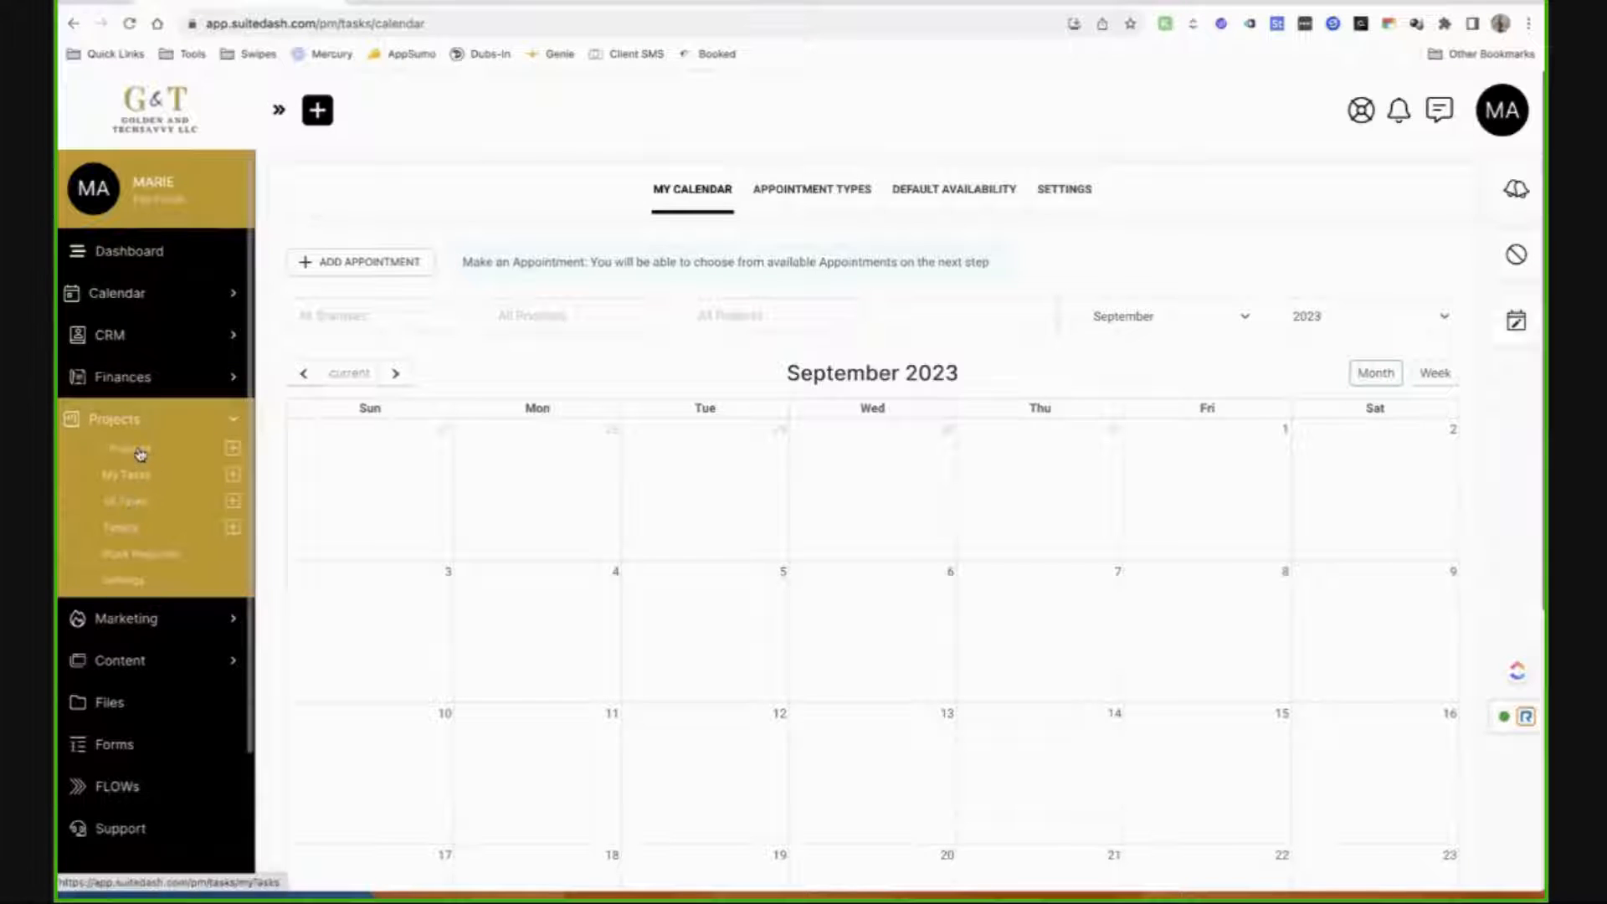
click(120, 506)
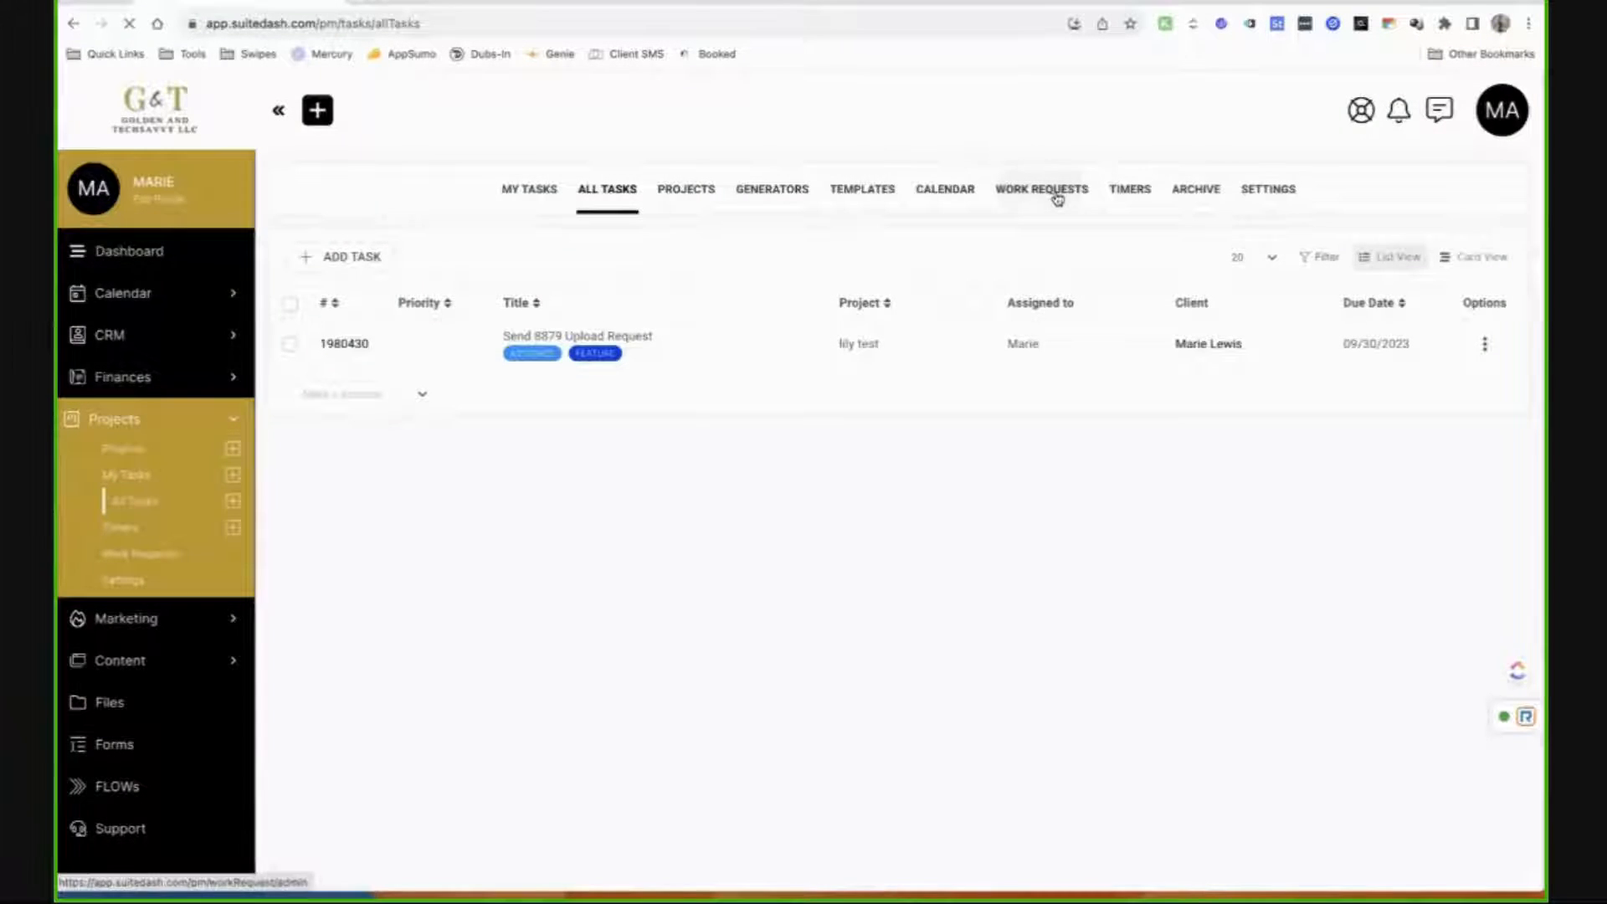
click(1057, 196)
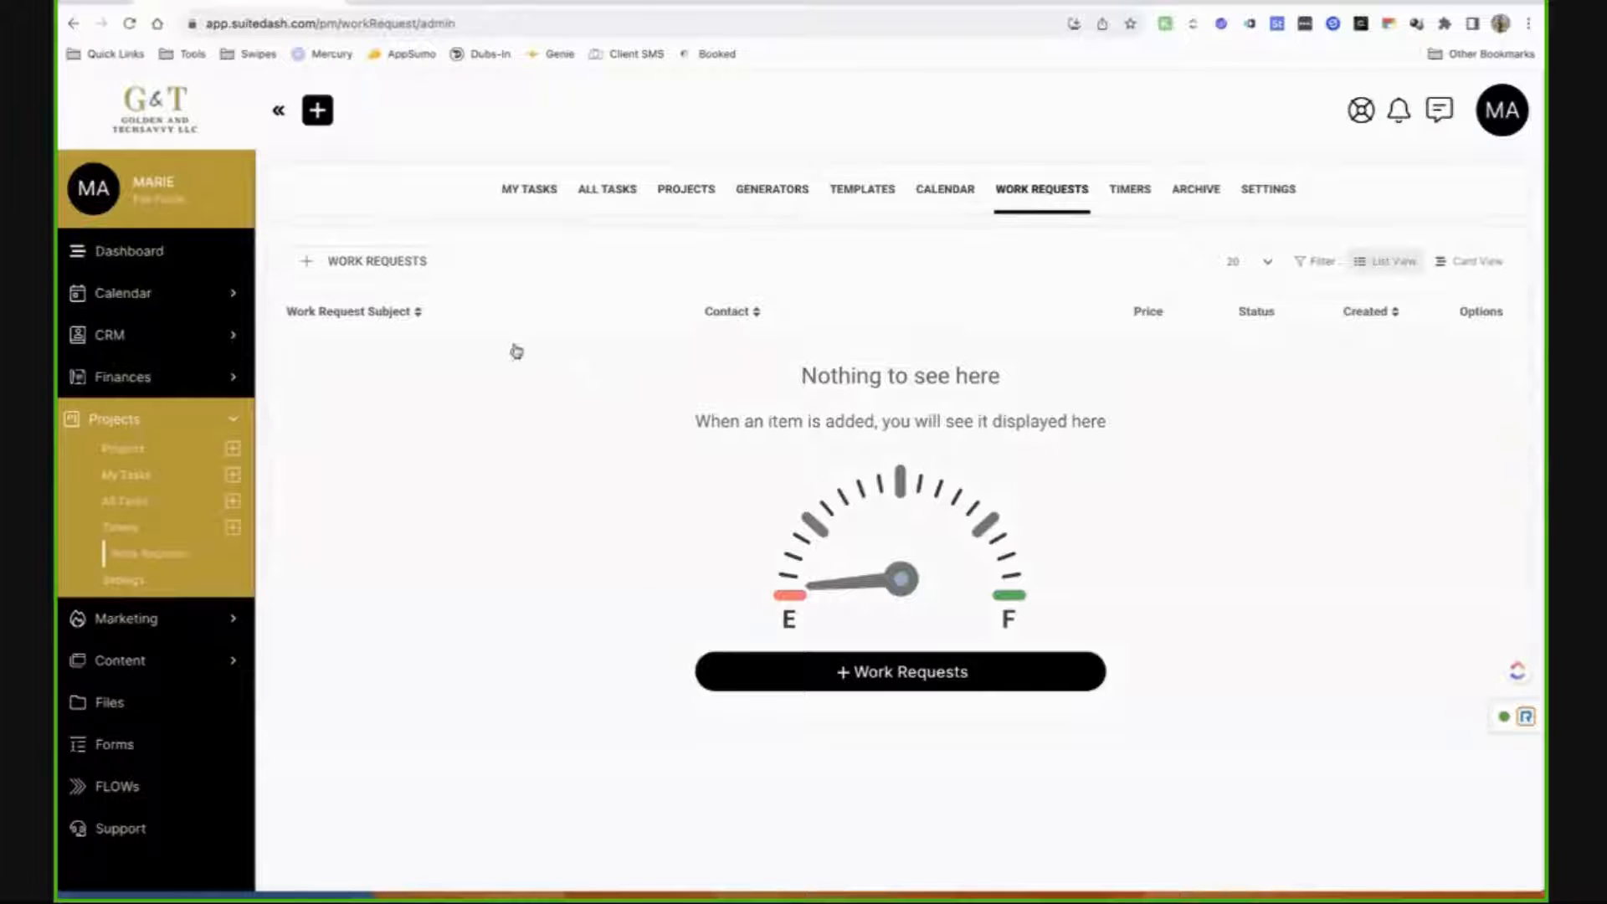
Start a new work request and examine its subject, contact, description, due date, file attachment and items list fields.
click(431, 273)
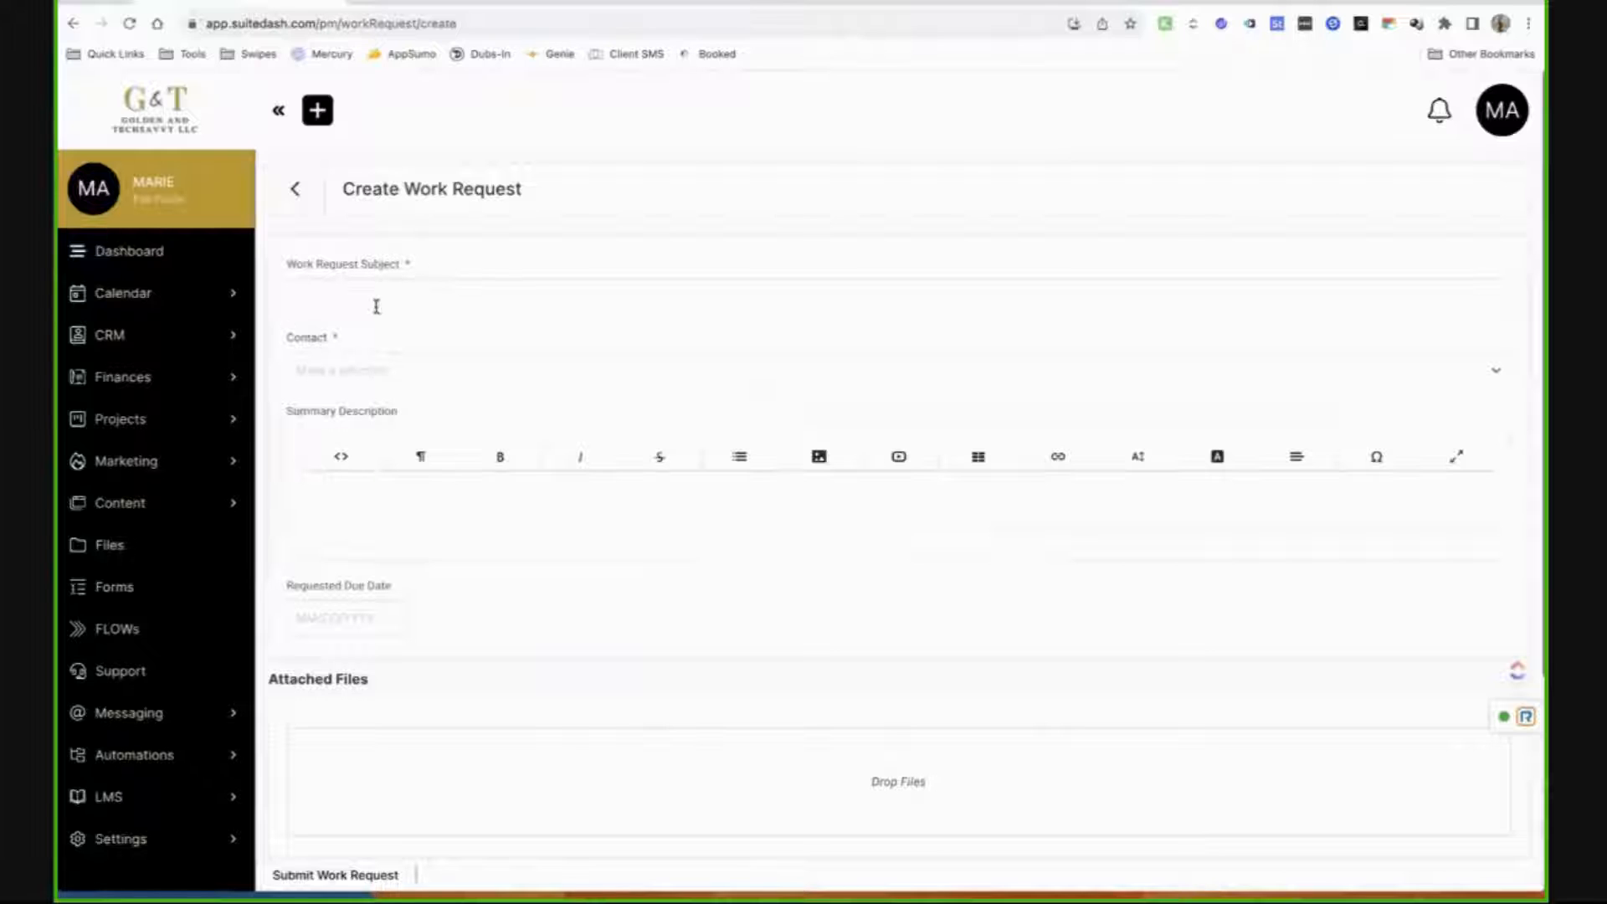
click(377, 305)
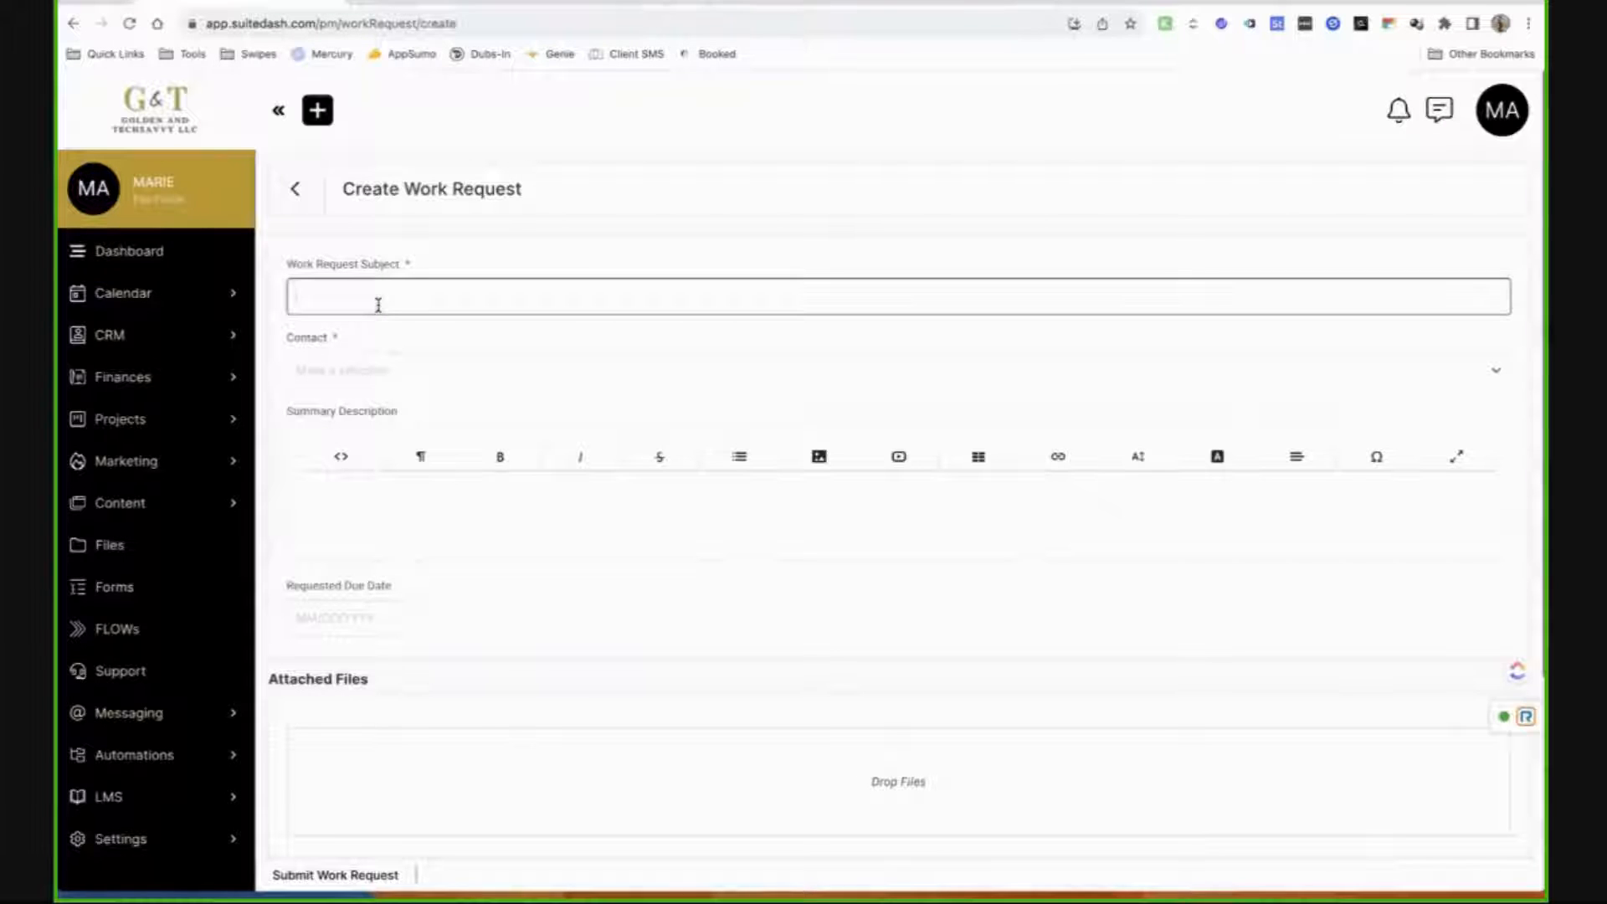
scroll(478, 538, down, 2)
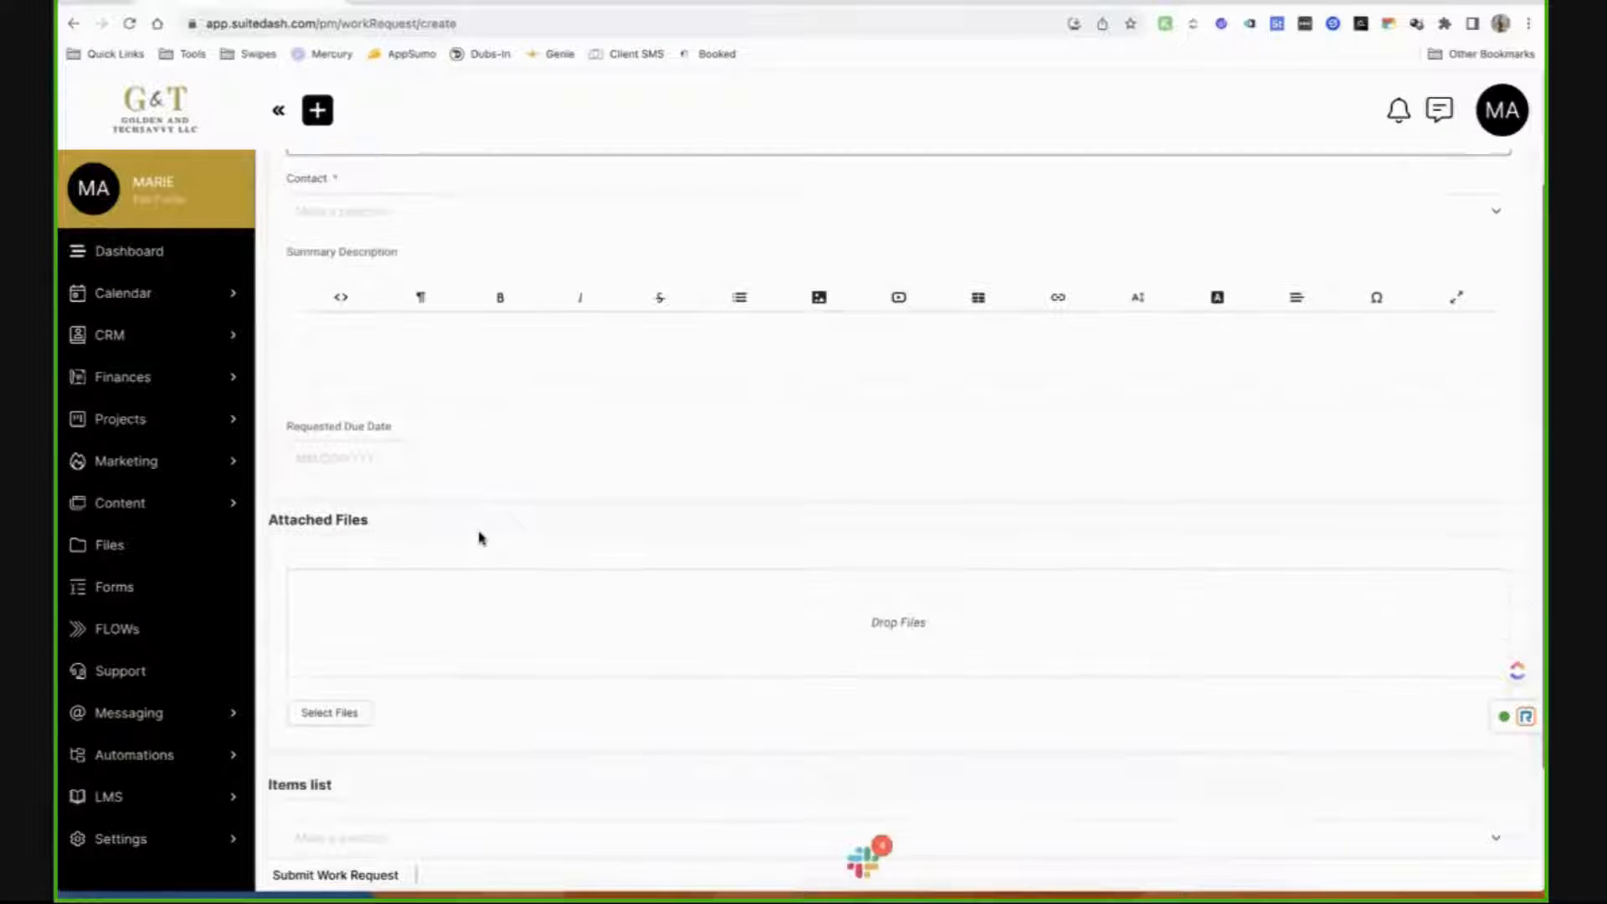
scroll(481, 537, down, 2)
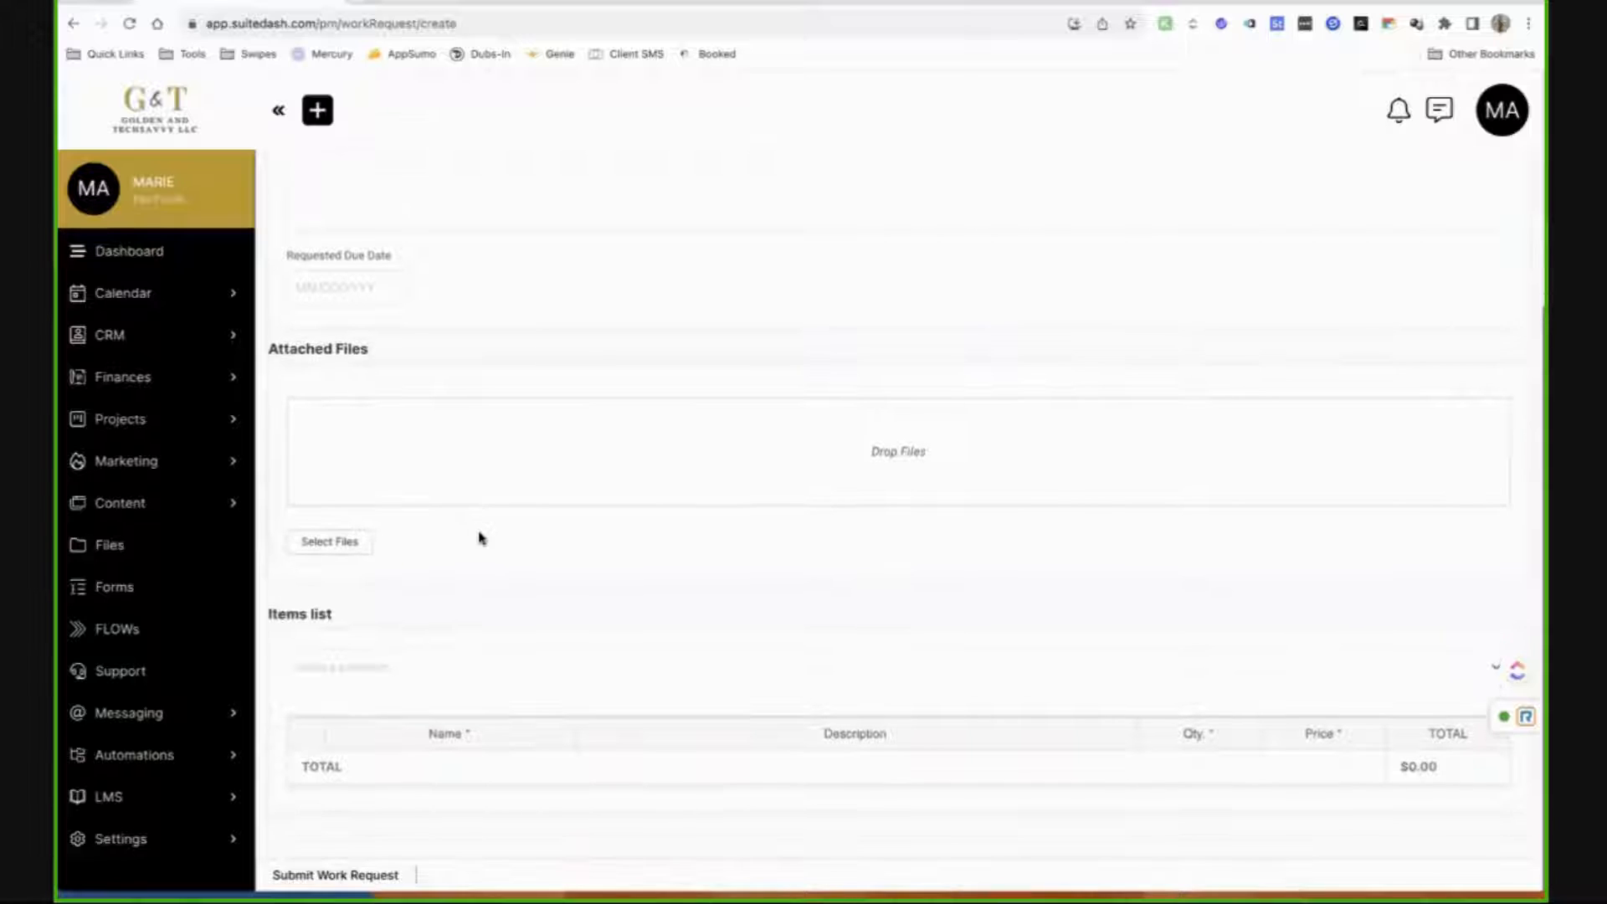
click(436, 670)
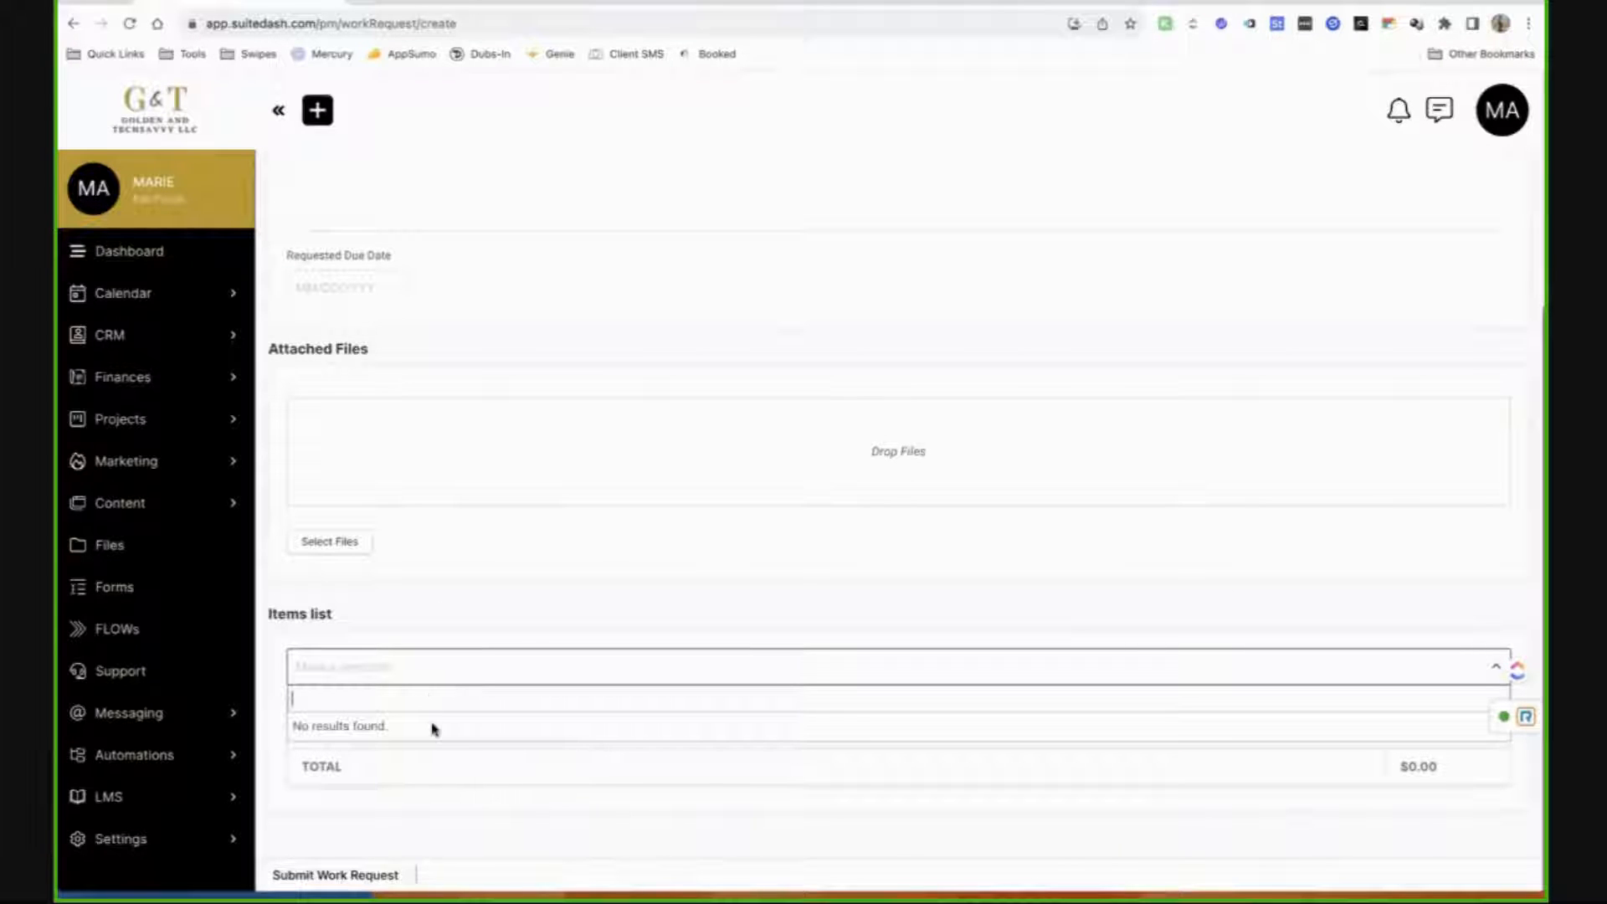
click(427, 776)
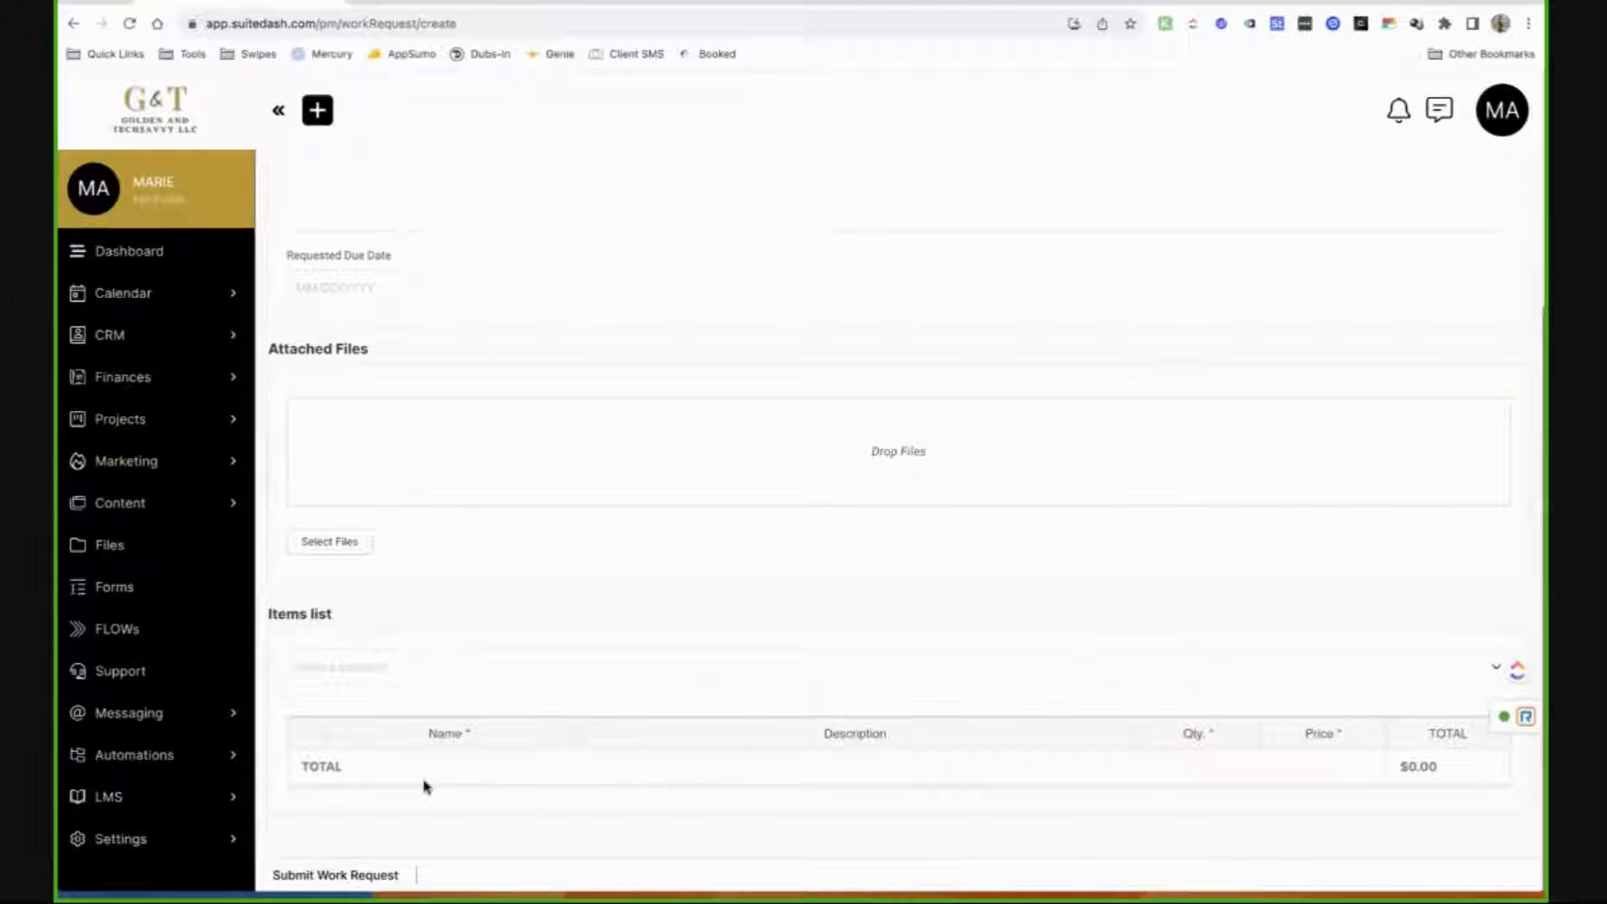
scroll(426, 787, up, 4)
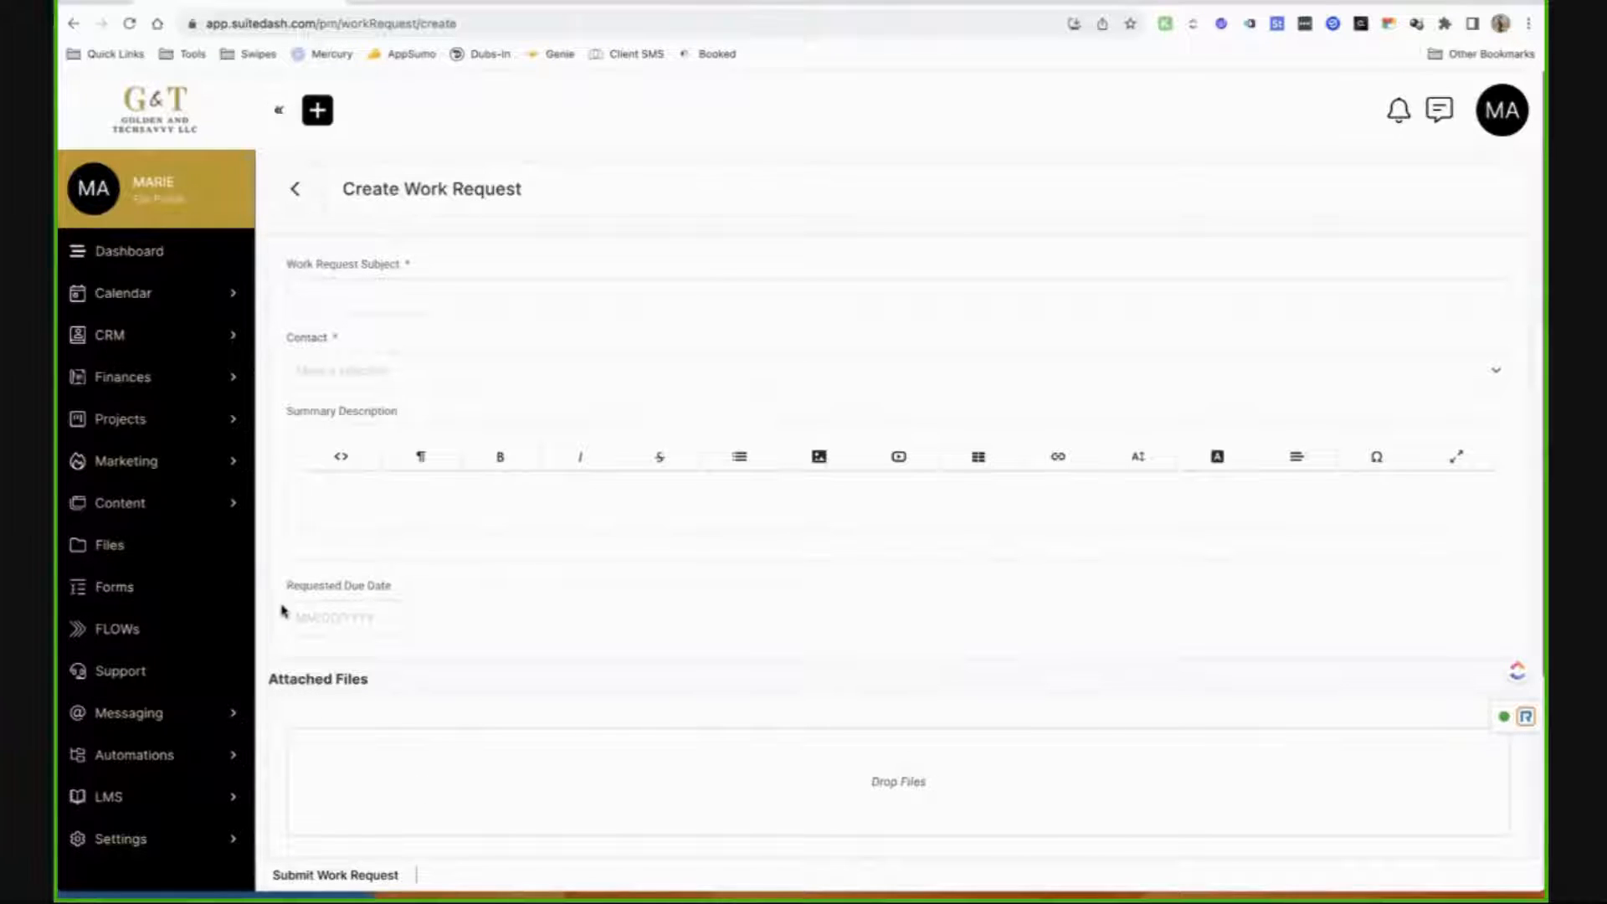
Leave the work request unsubmitted and review the projects list, the timers and the archived projects.
click(205, 420)
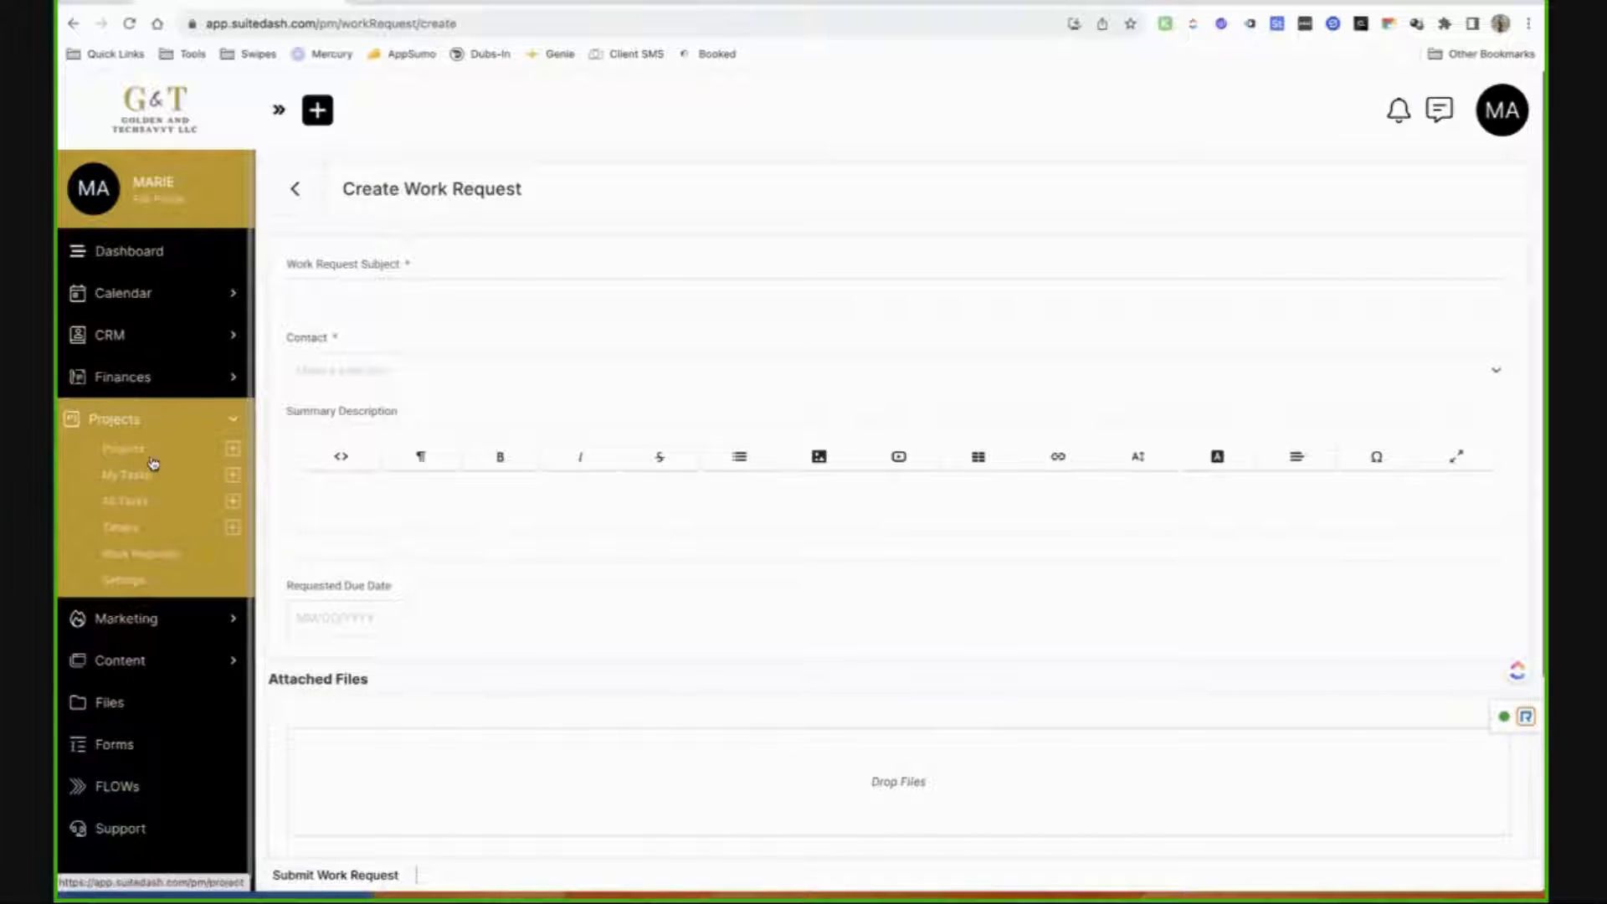
click(134, 475)
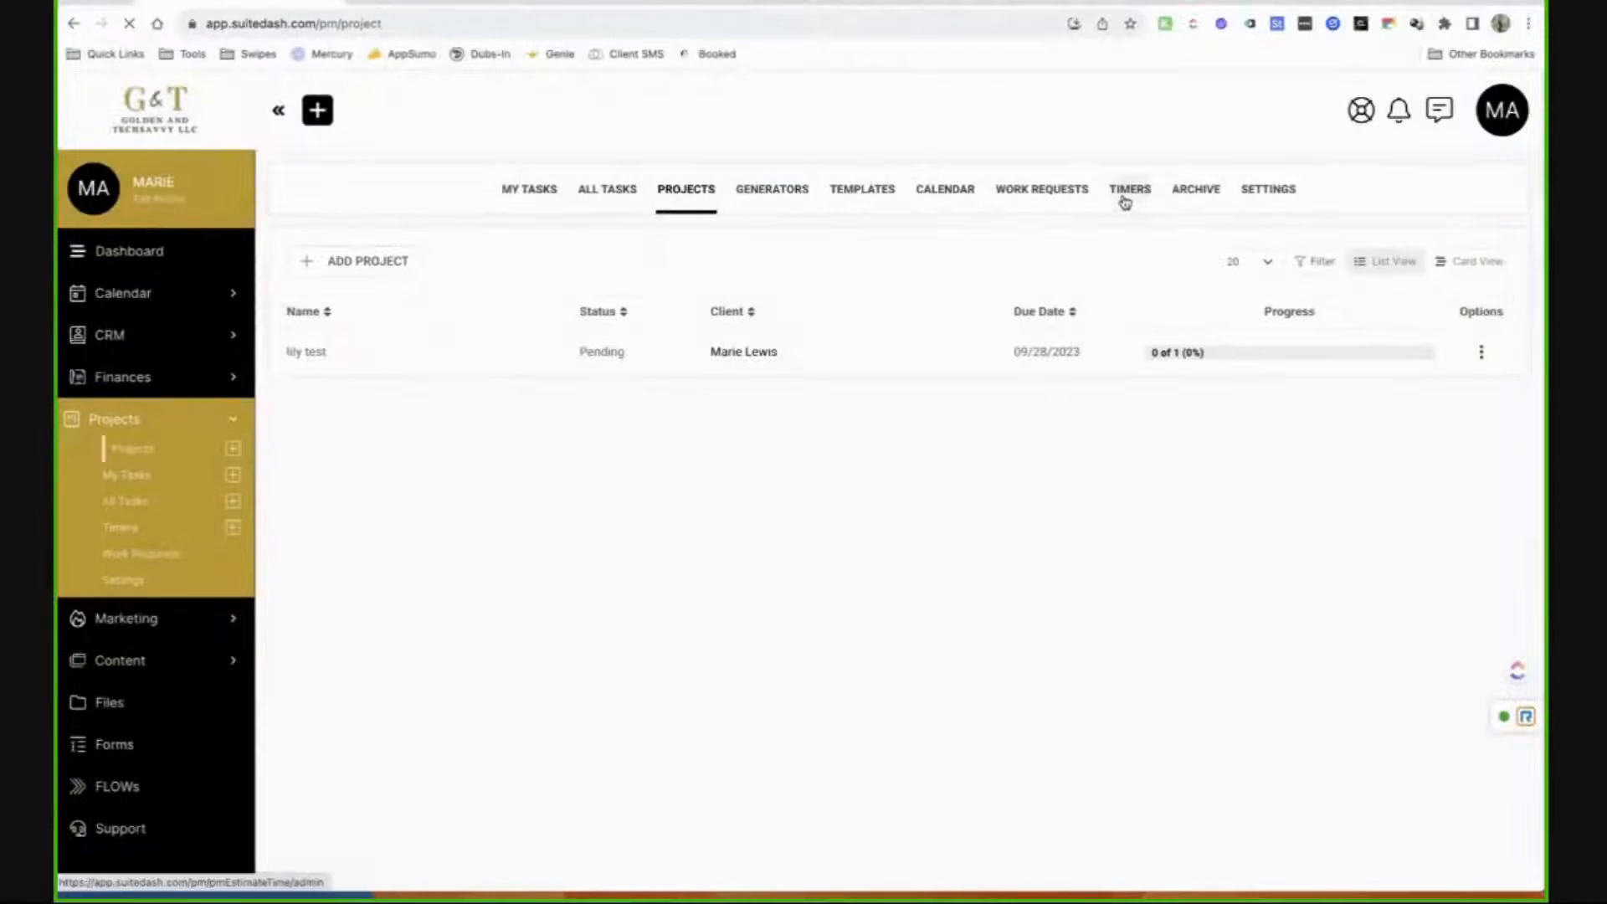
click(1125, 197)
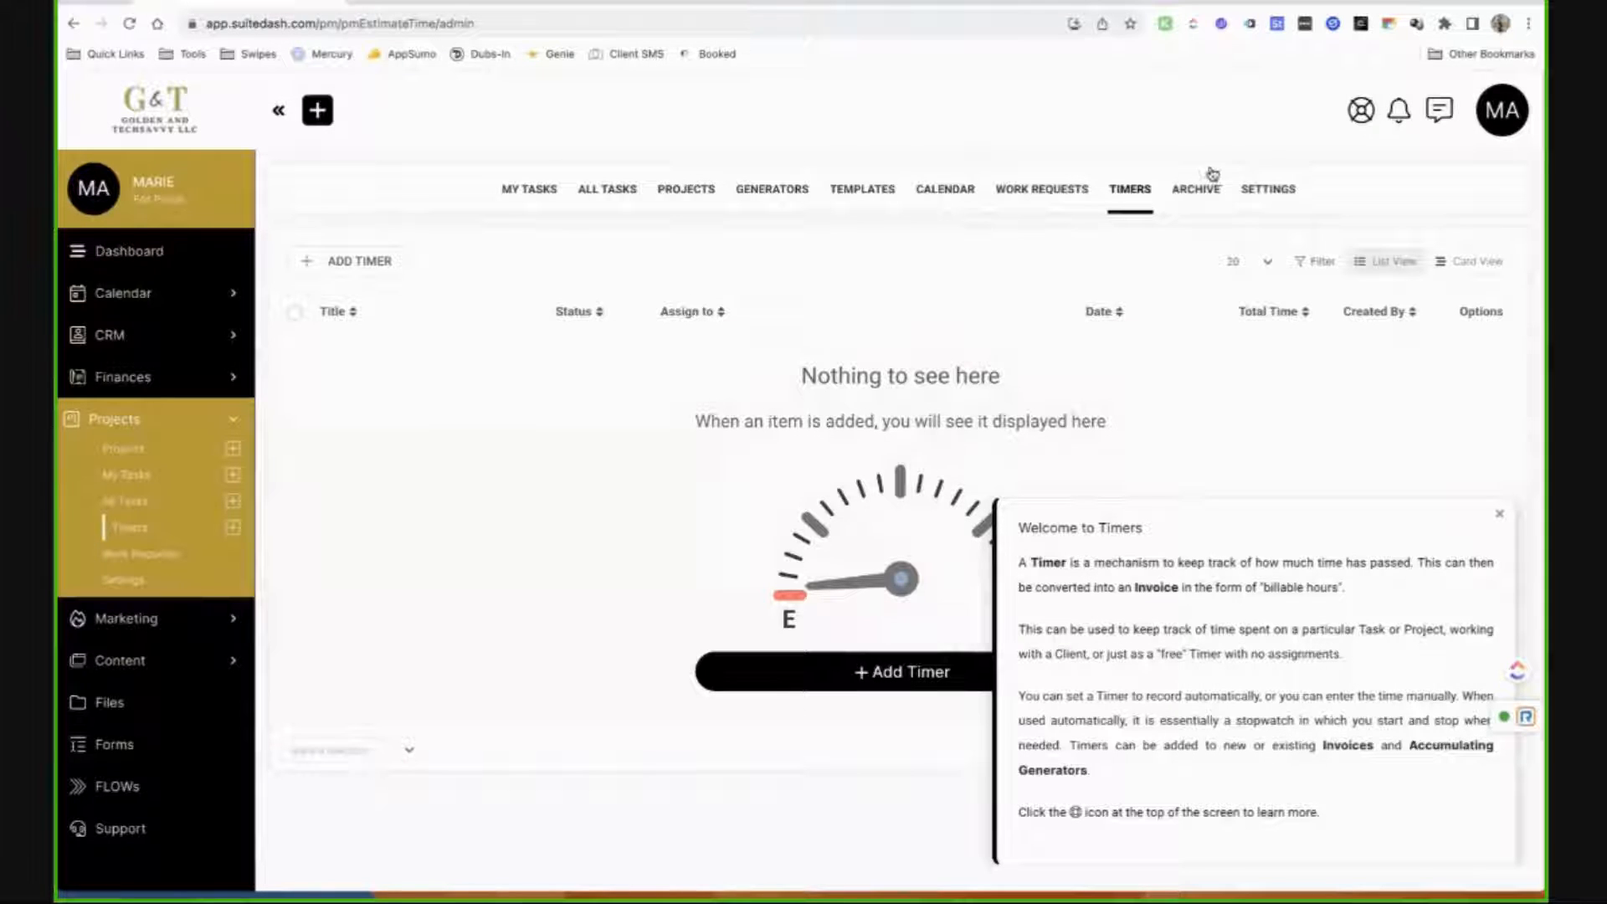
click(1206, 198)
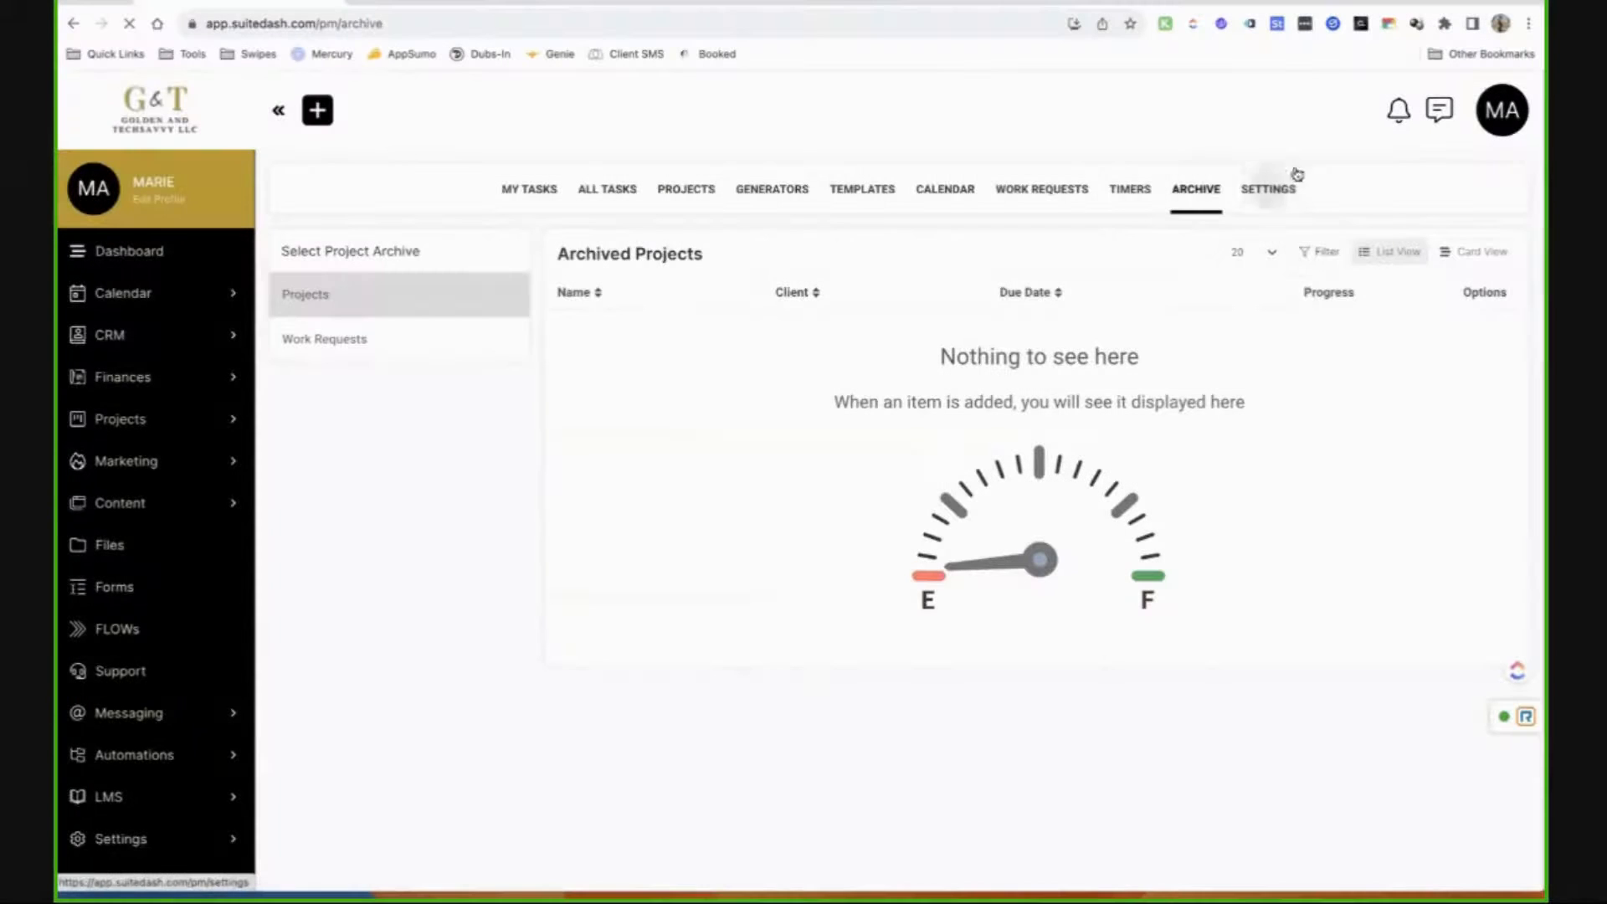
Examine the global project settings for project visibility, progress calculation, task visibility, Kanban view and task approval.
click(1285, 199)
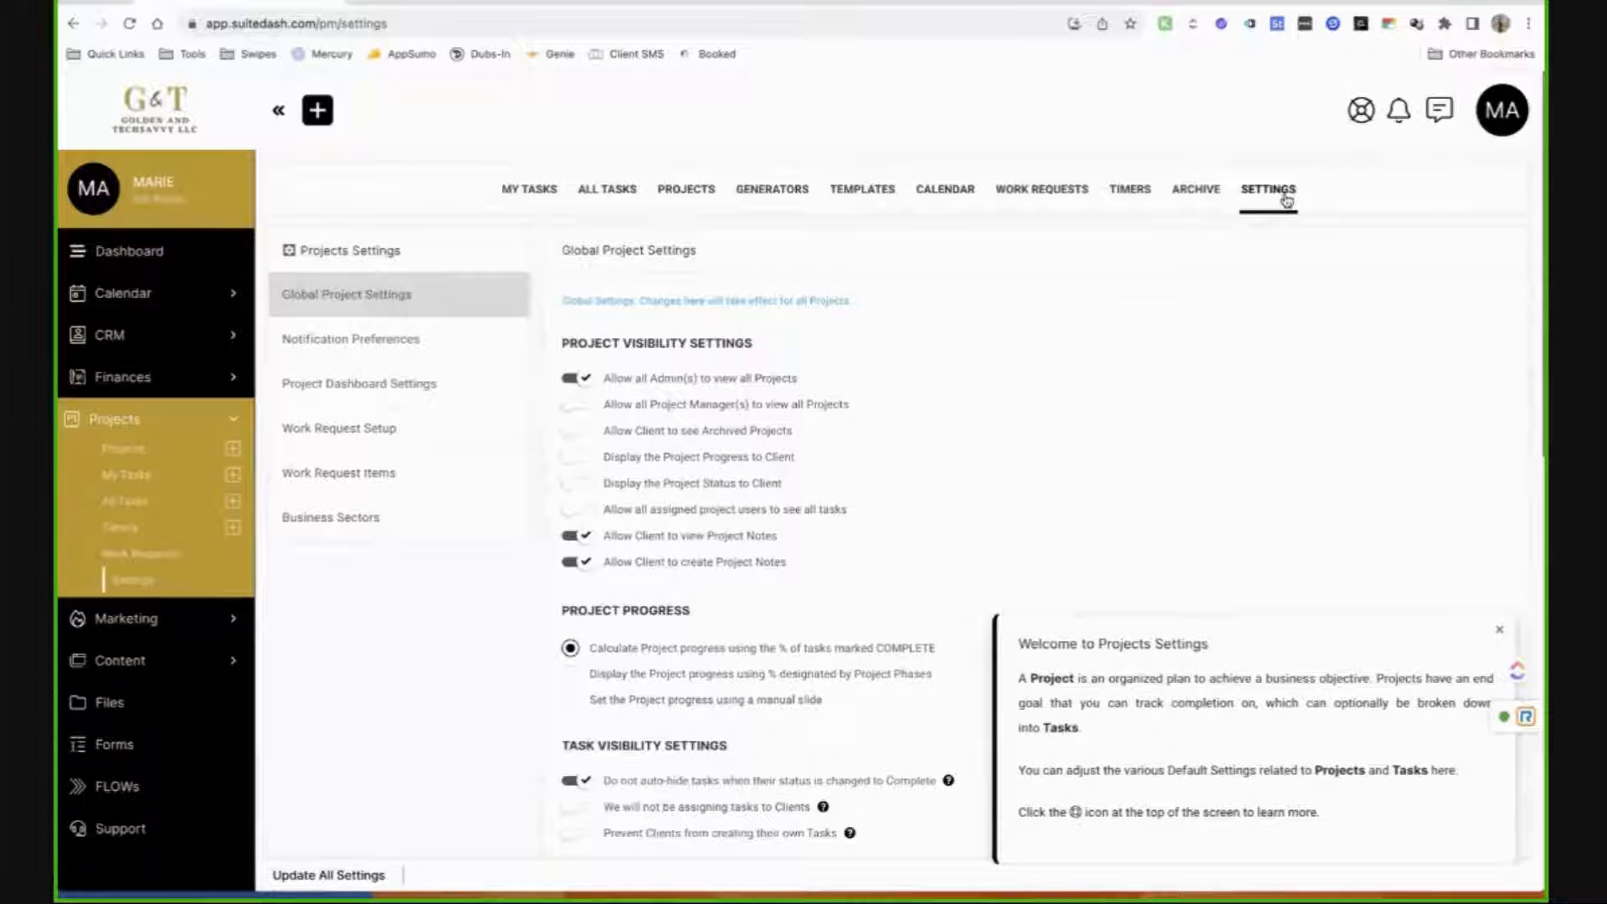
scroll(829, 442, down, 1)
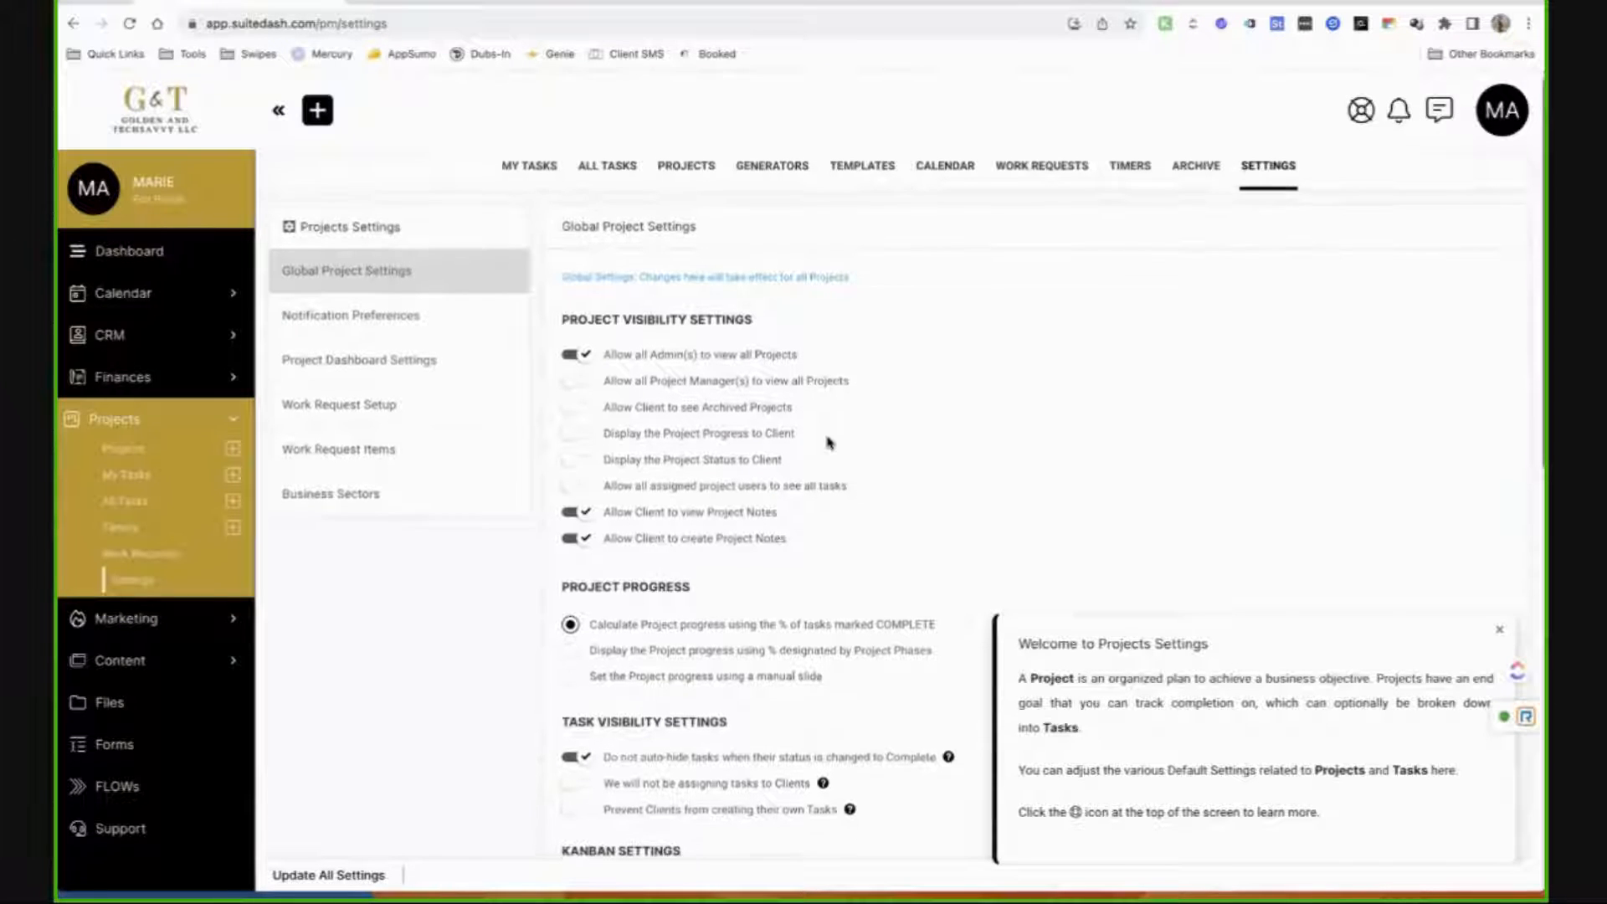
scroll(830, 442, down, 1)
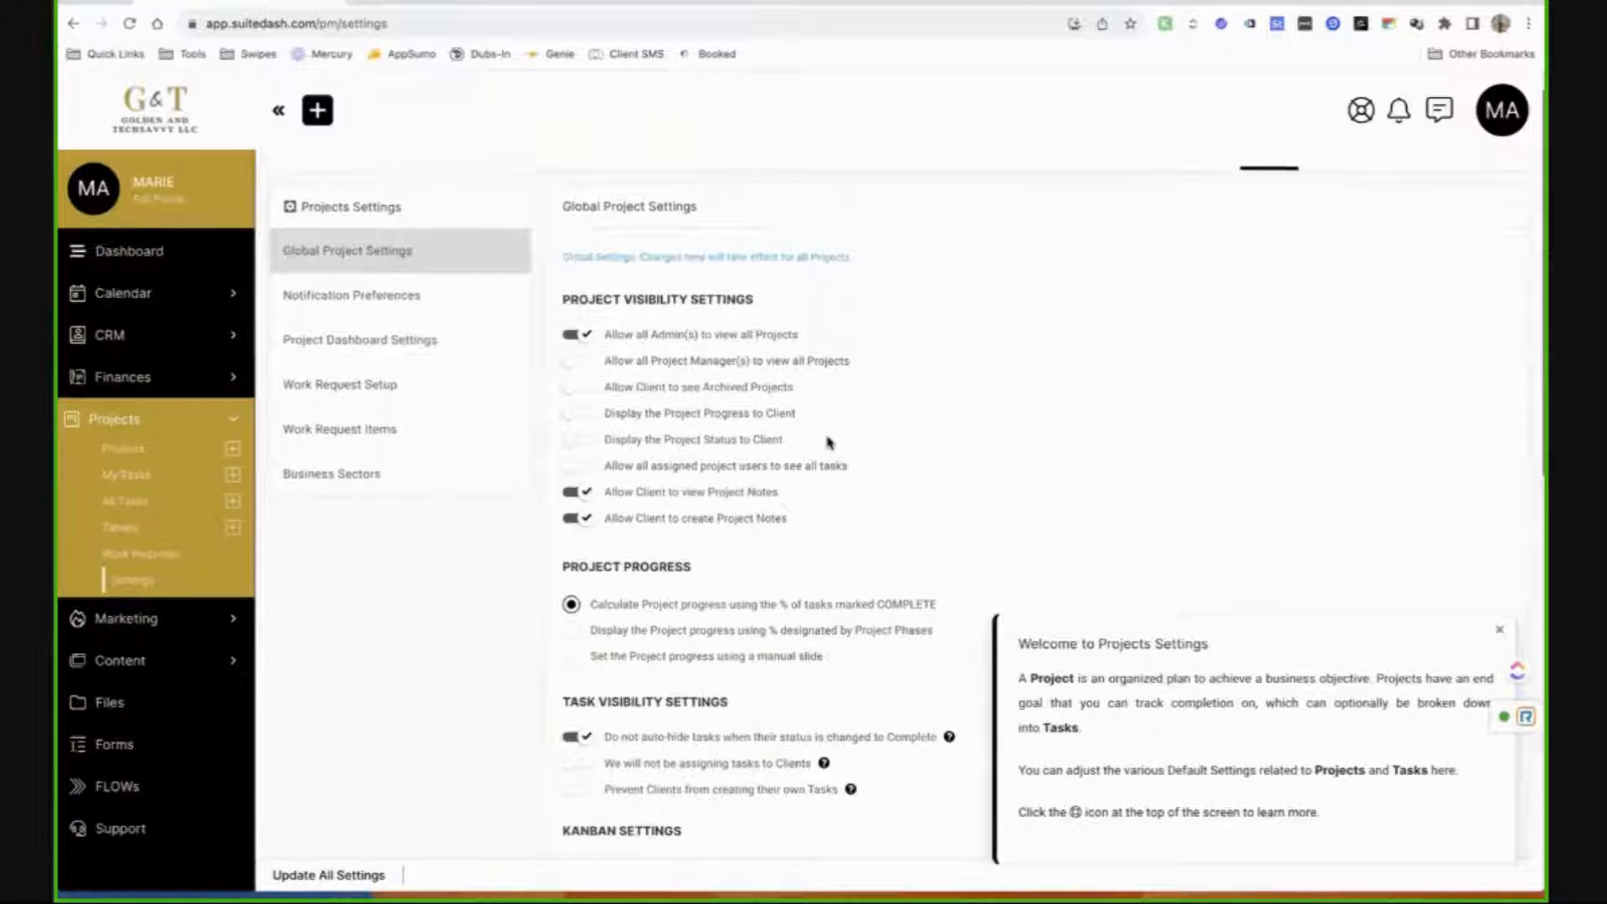
scroll(830, 442, down, 1)
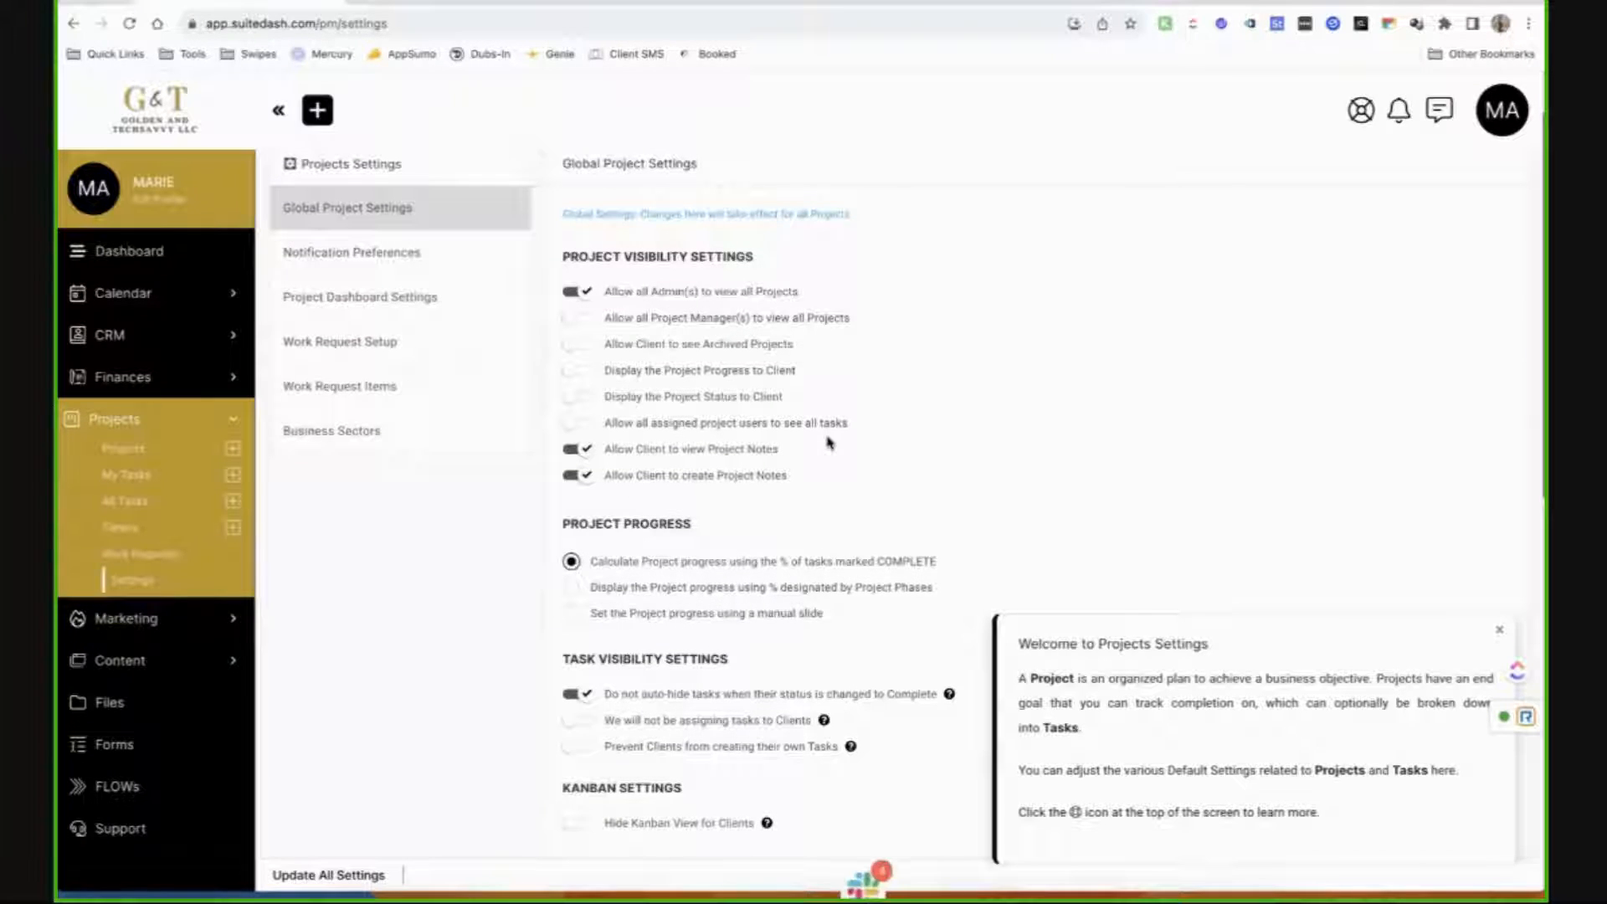
scroll(830, 441, down, 4)
scroll(830, 442, down, 3)
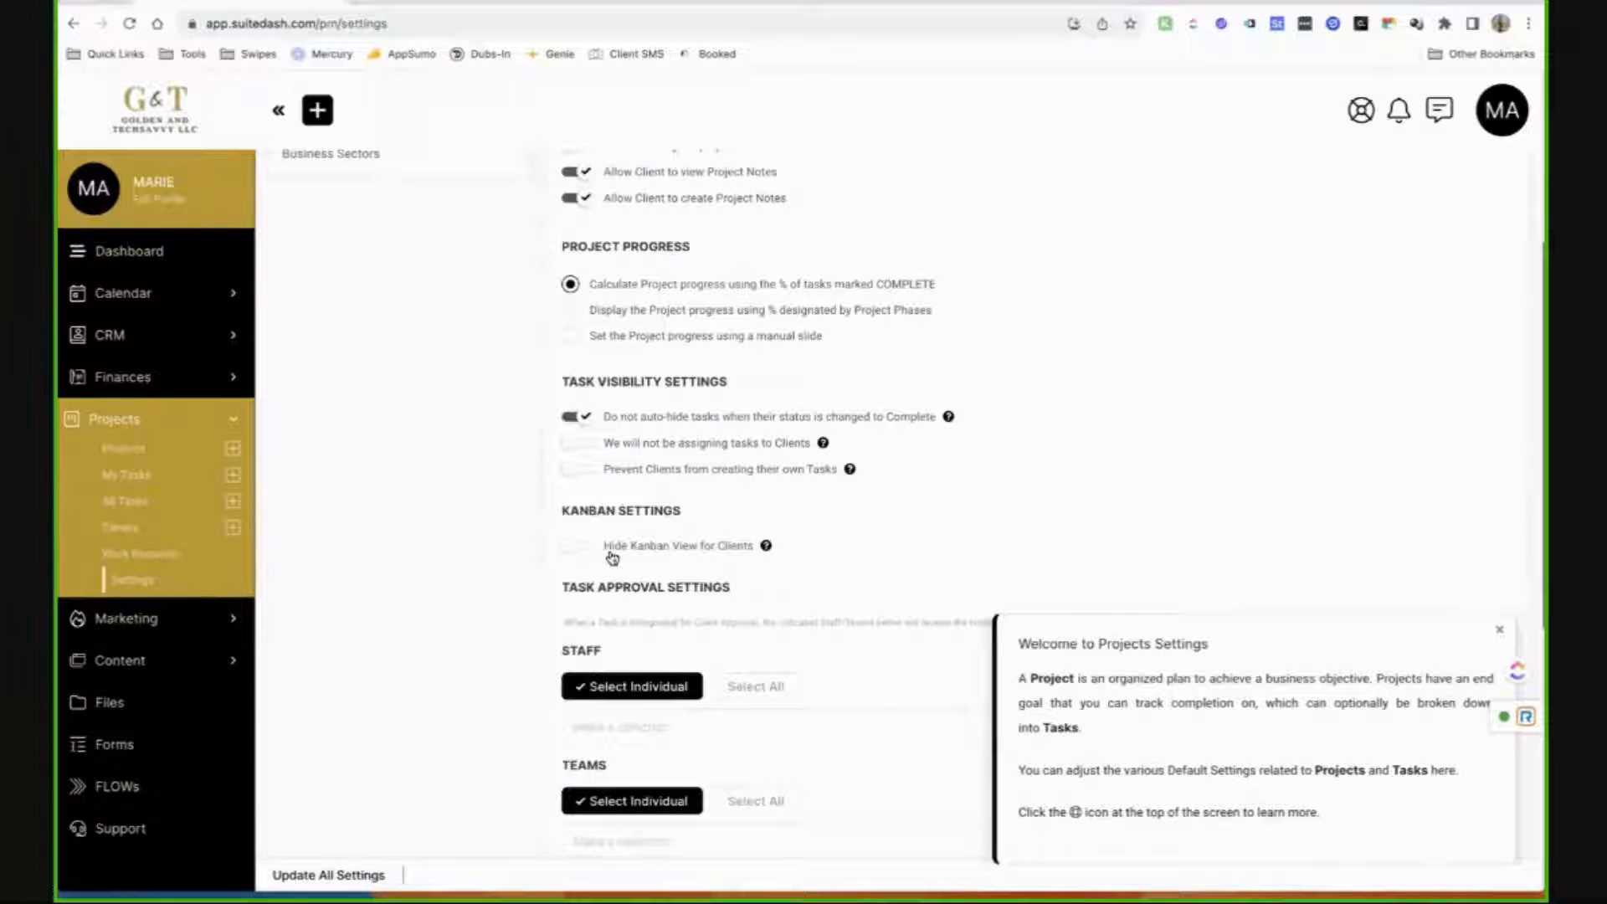
scroll(613, 558, down, 2)
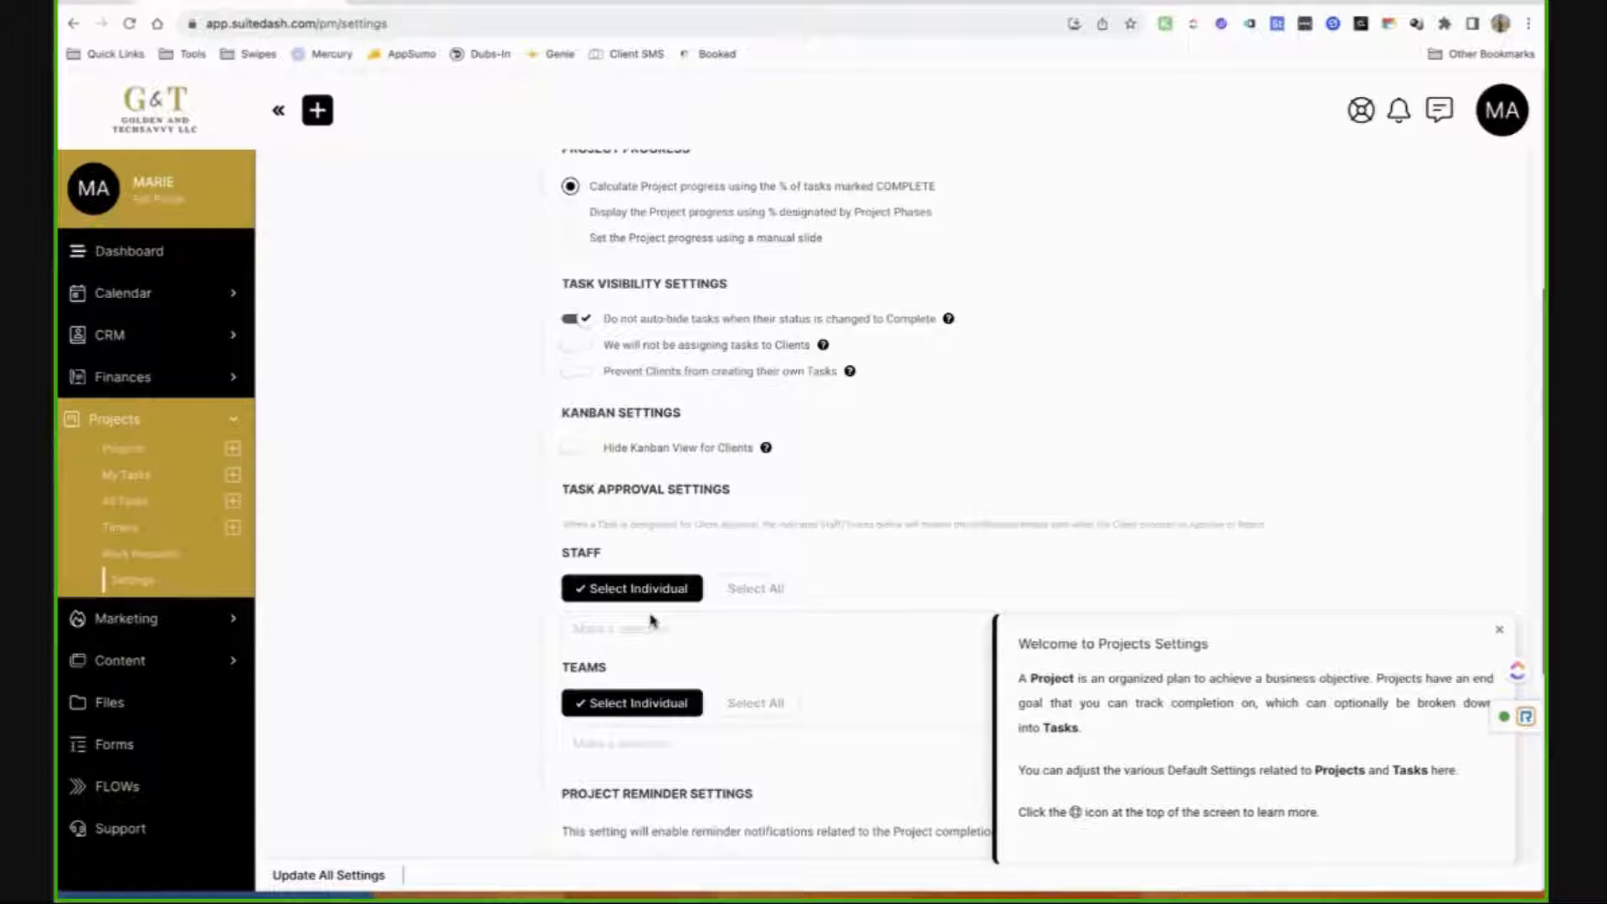
scroll(651, 620, up, 4)
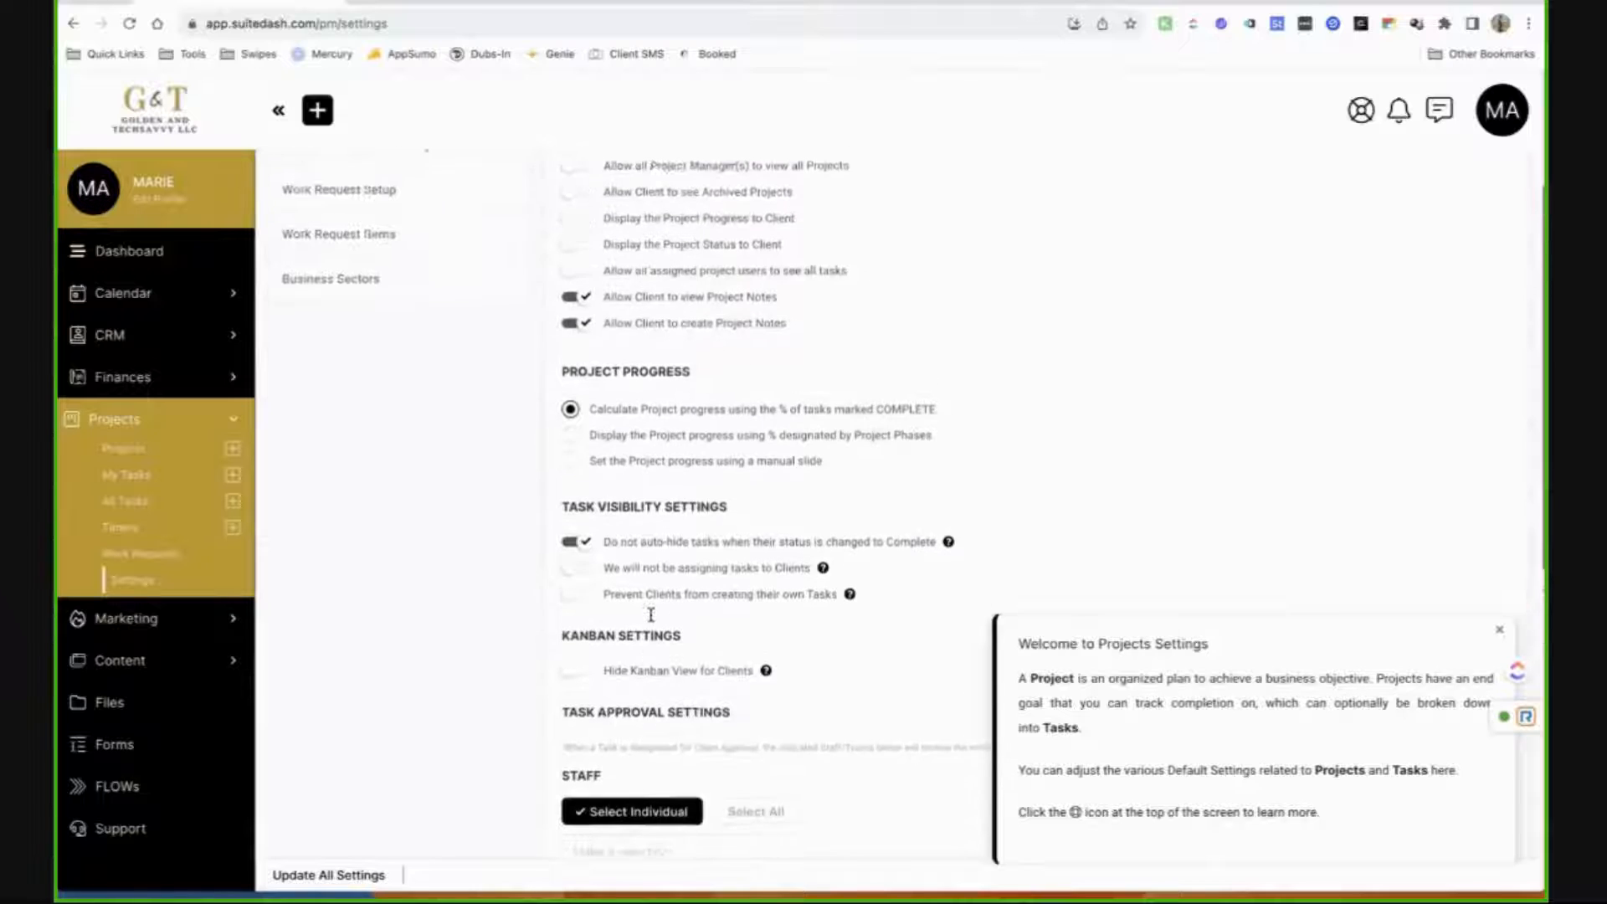
scroll(651, 618, up, 3)
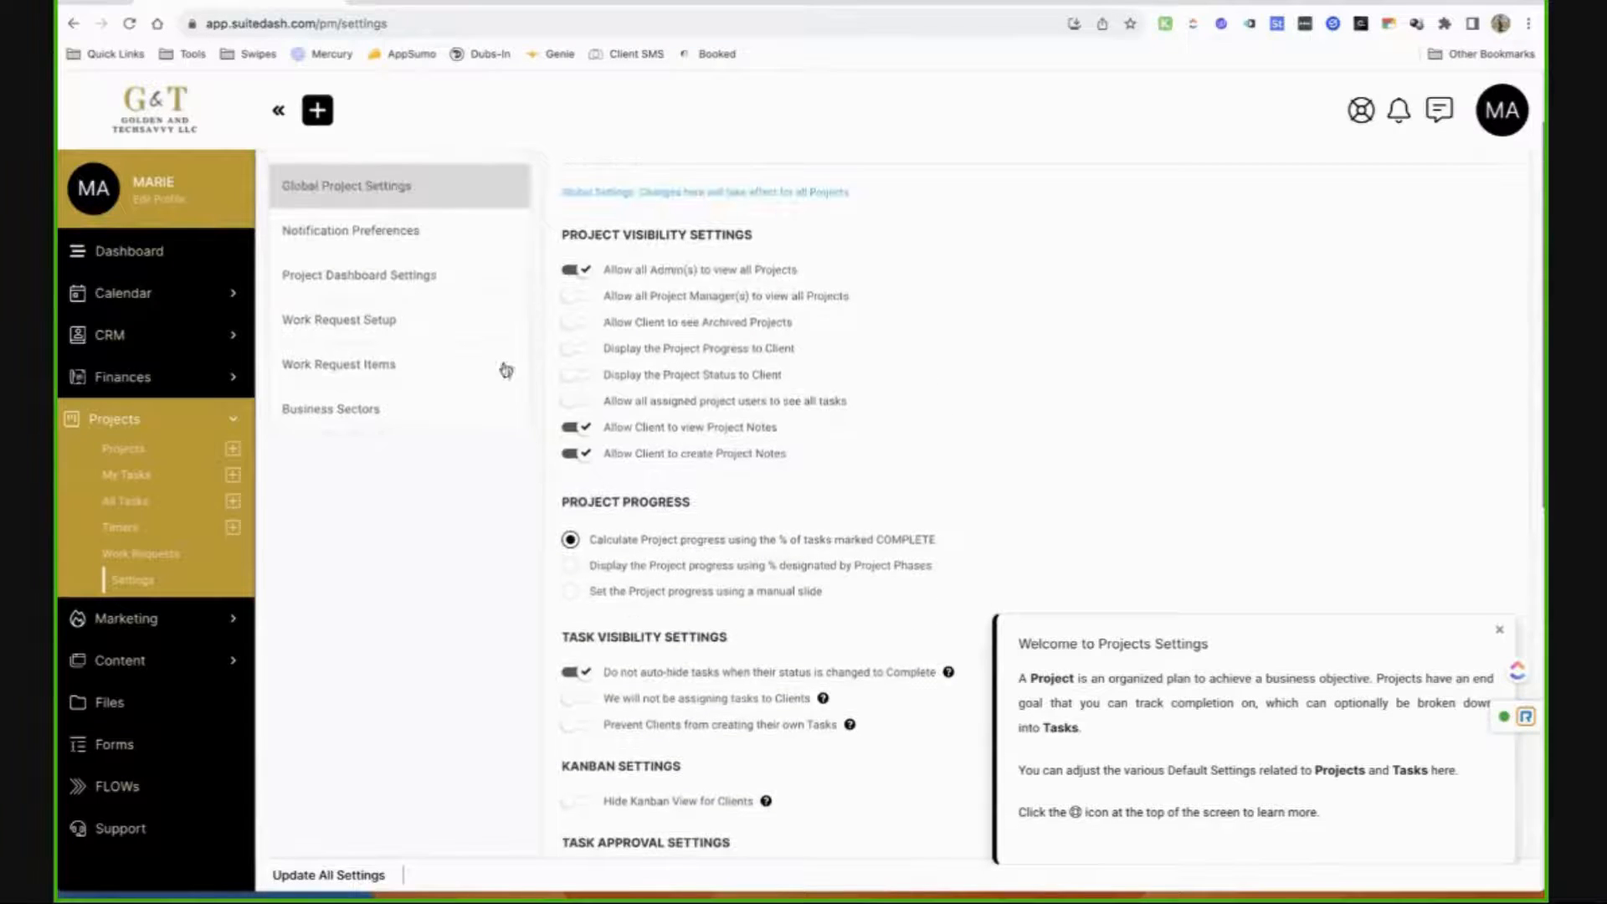
Dismiss the welcome note and review the project notification preferences, including email triggers, digest emails and Outlook emails.
click(490, 246)
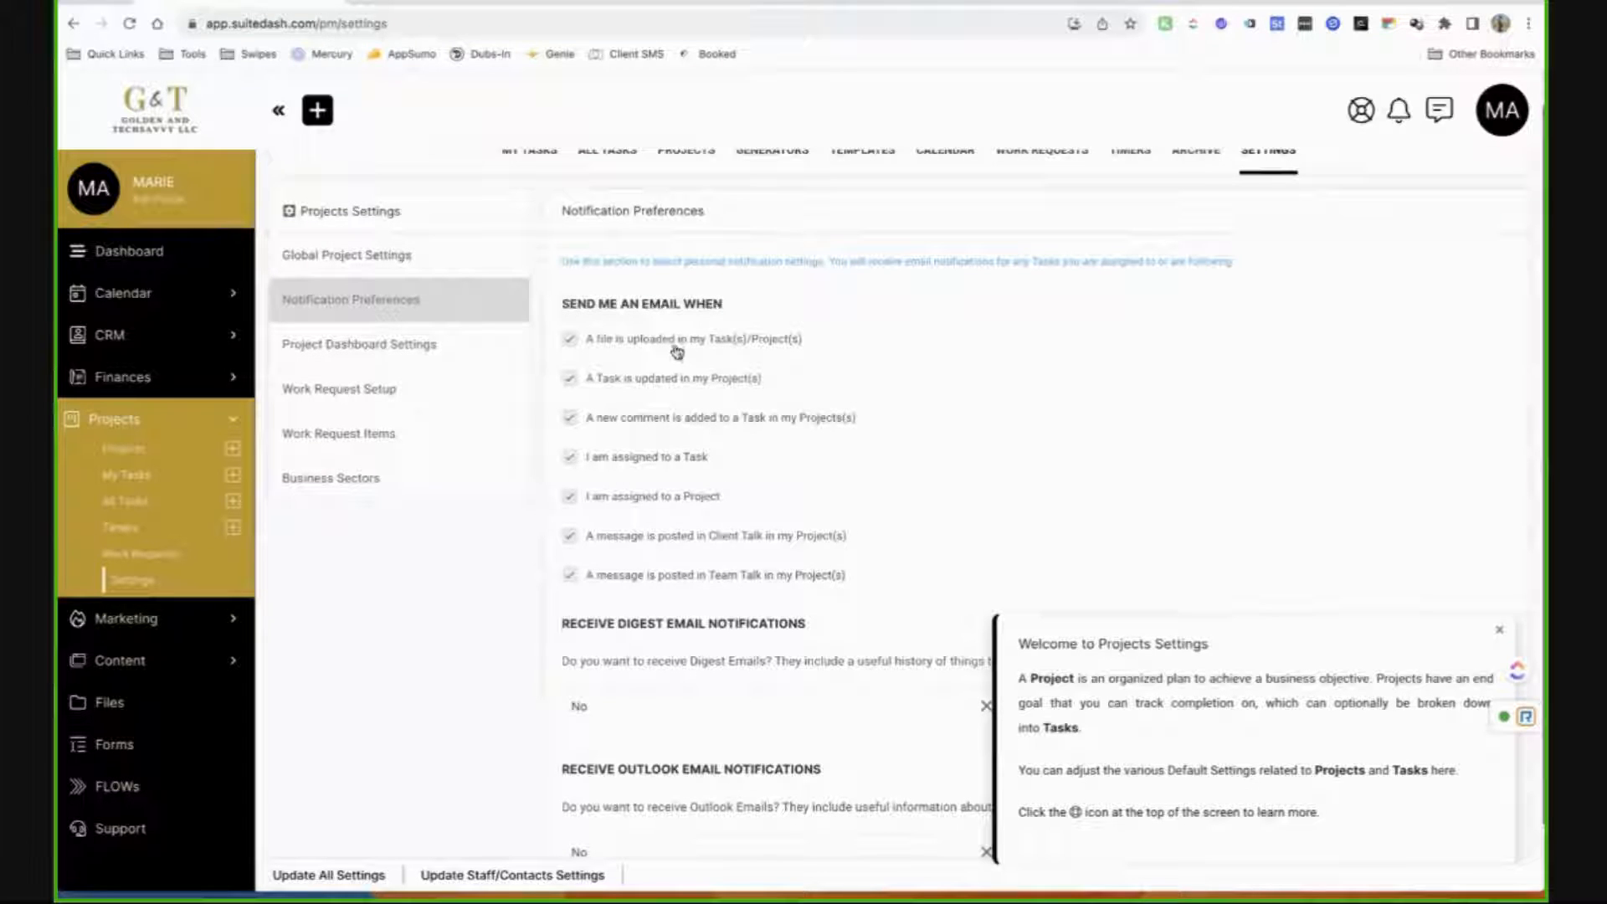
click(1497, 654)
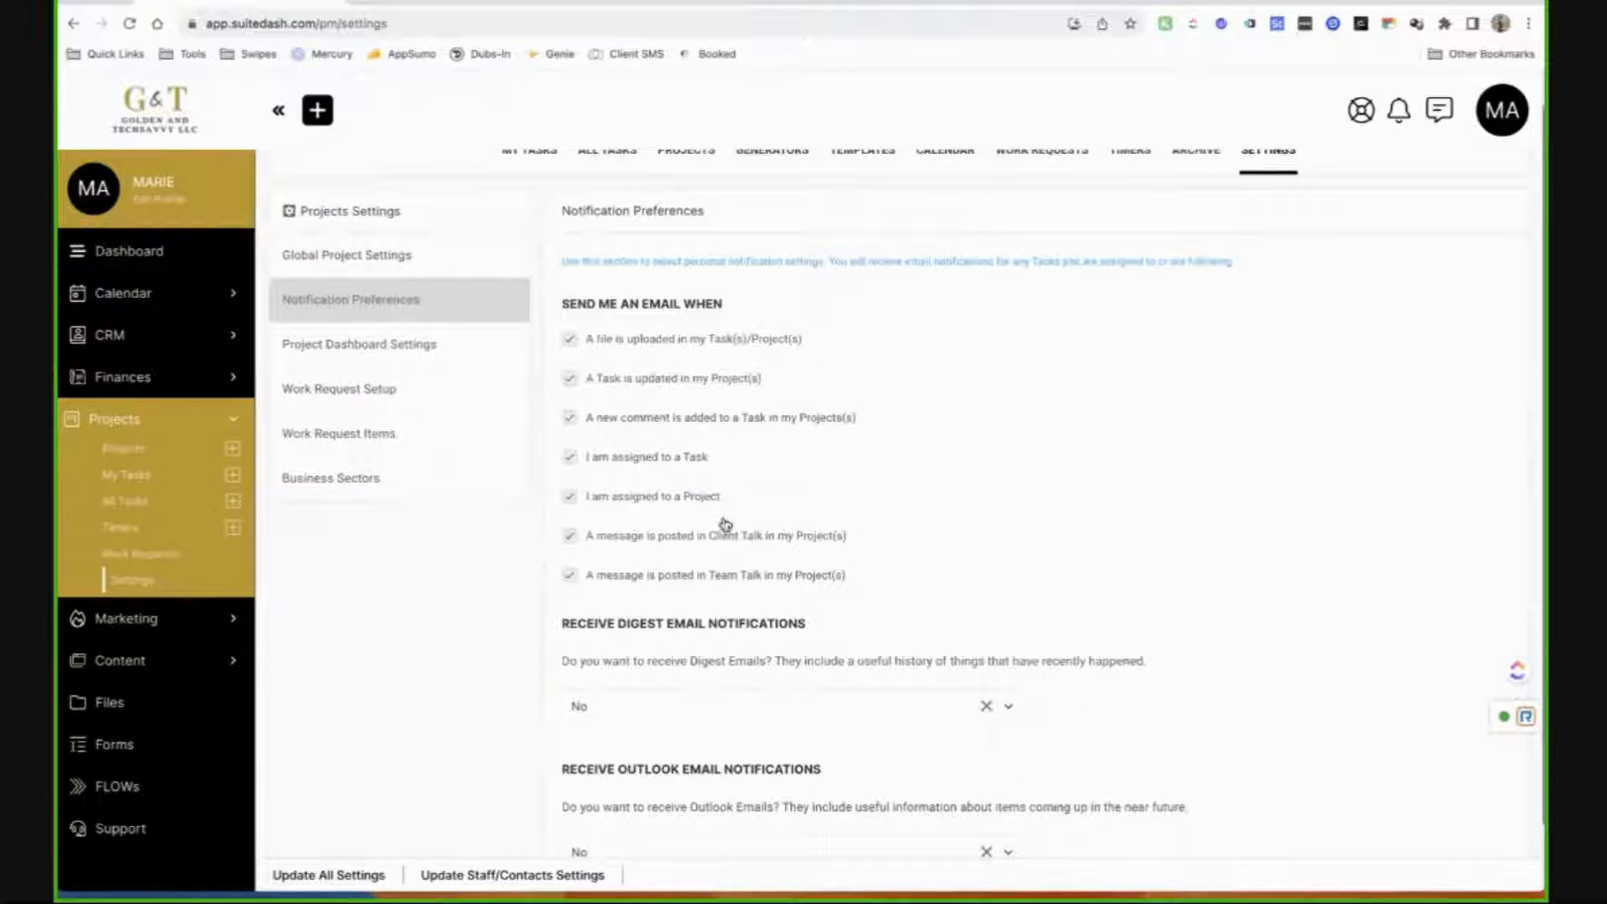
scroll(720, 521, down, 1)
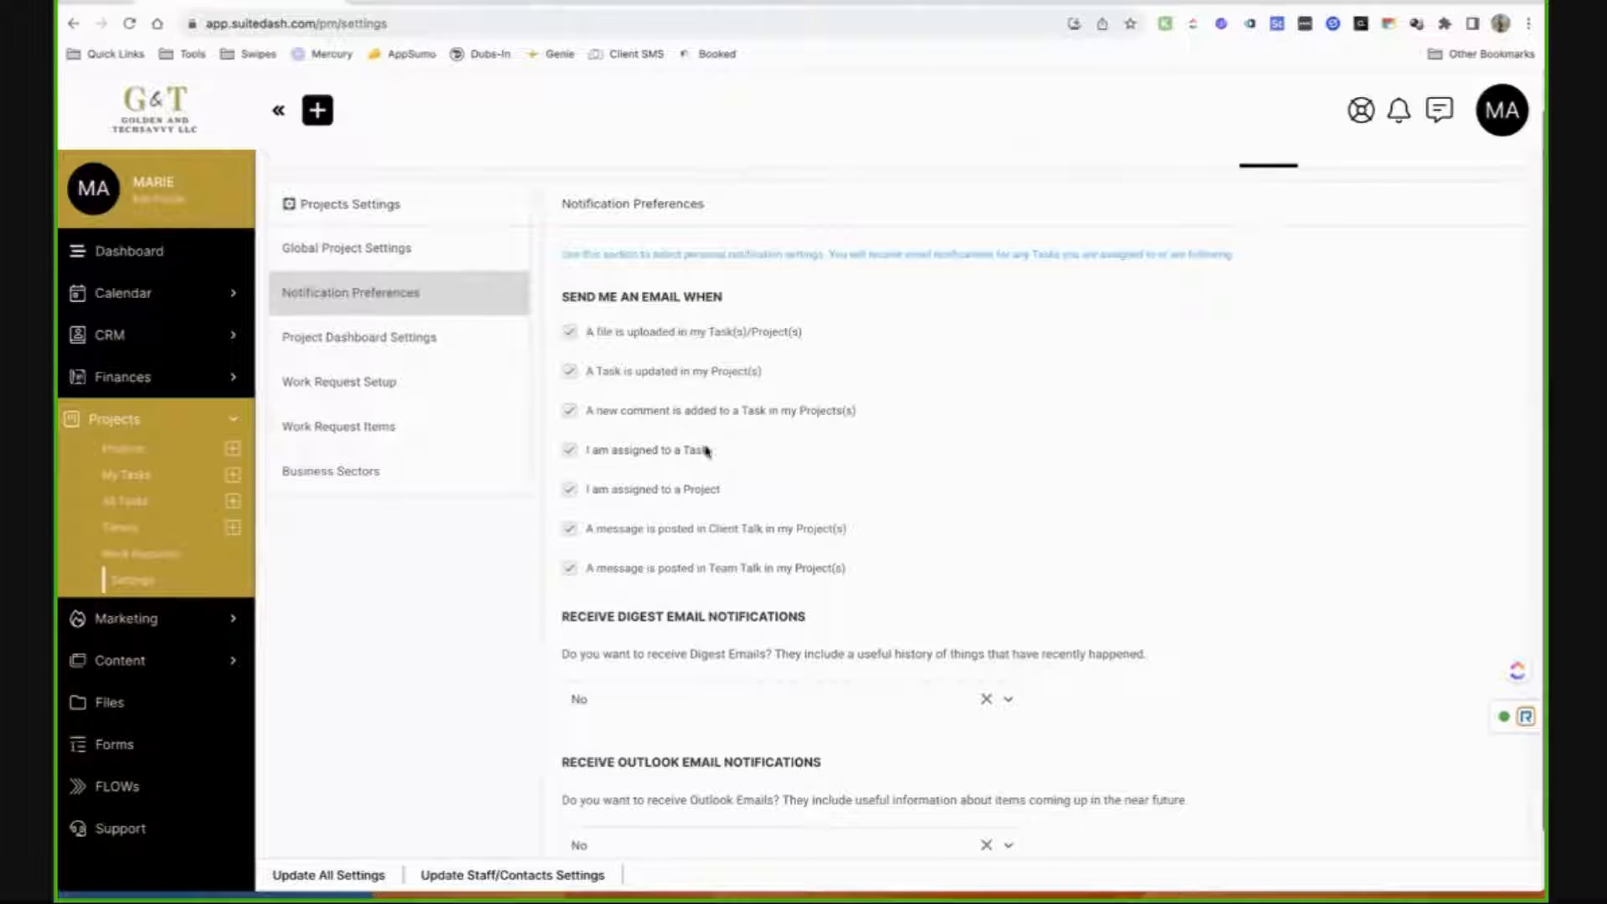
scroll(711, 553, down, 2)
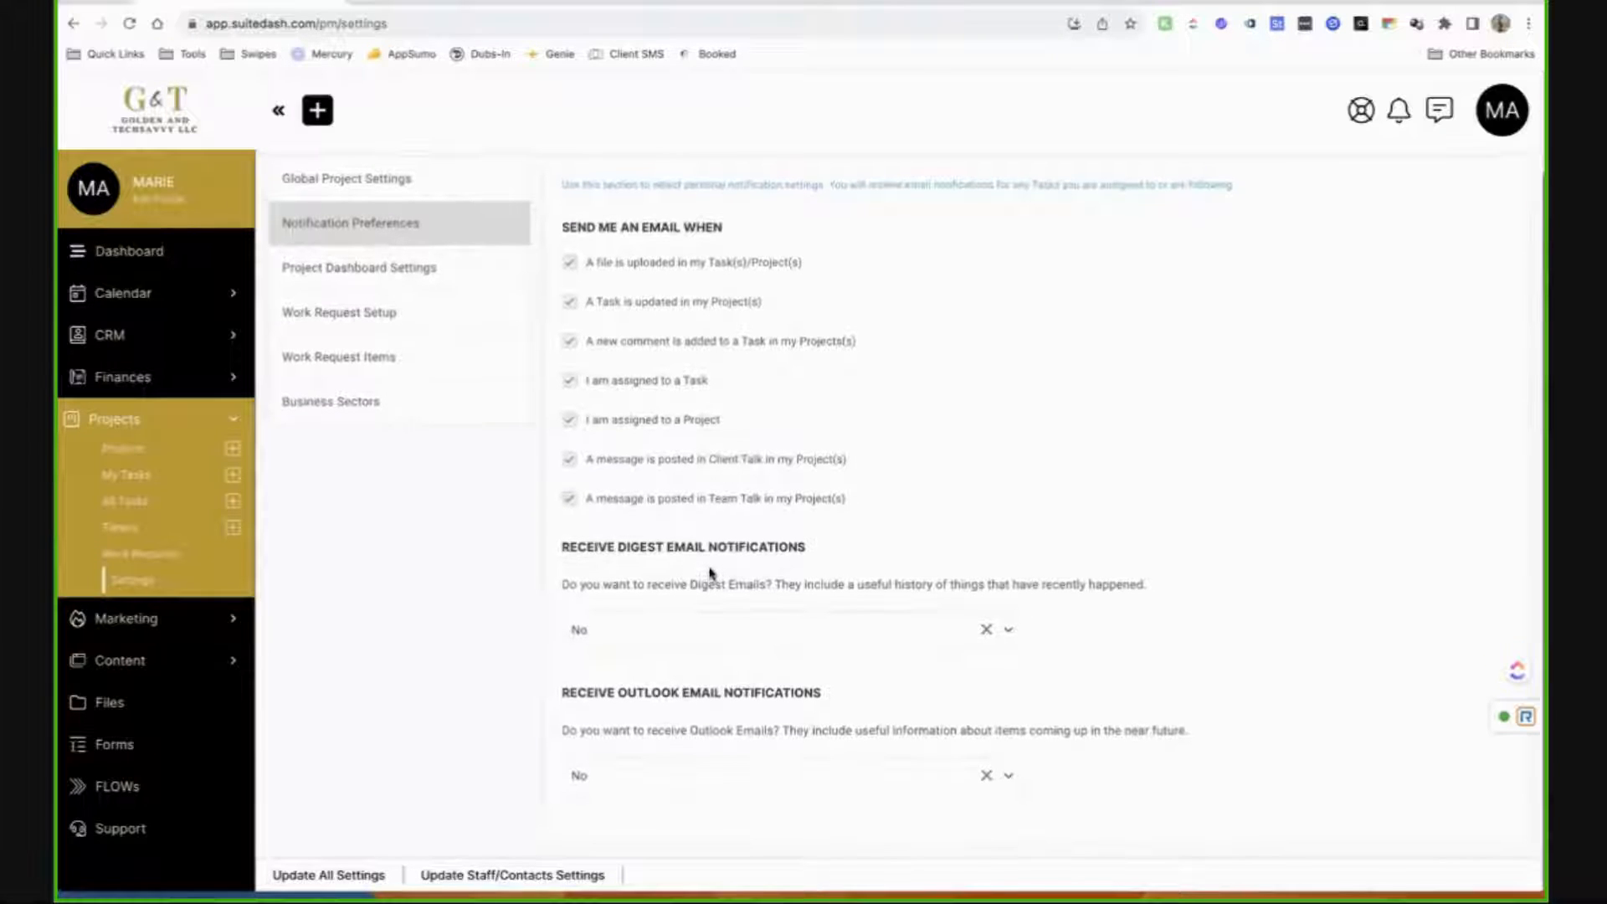
scroll(706, 569, up, 1)
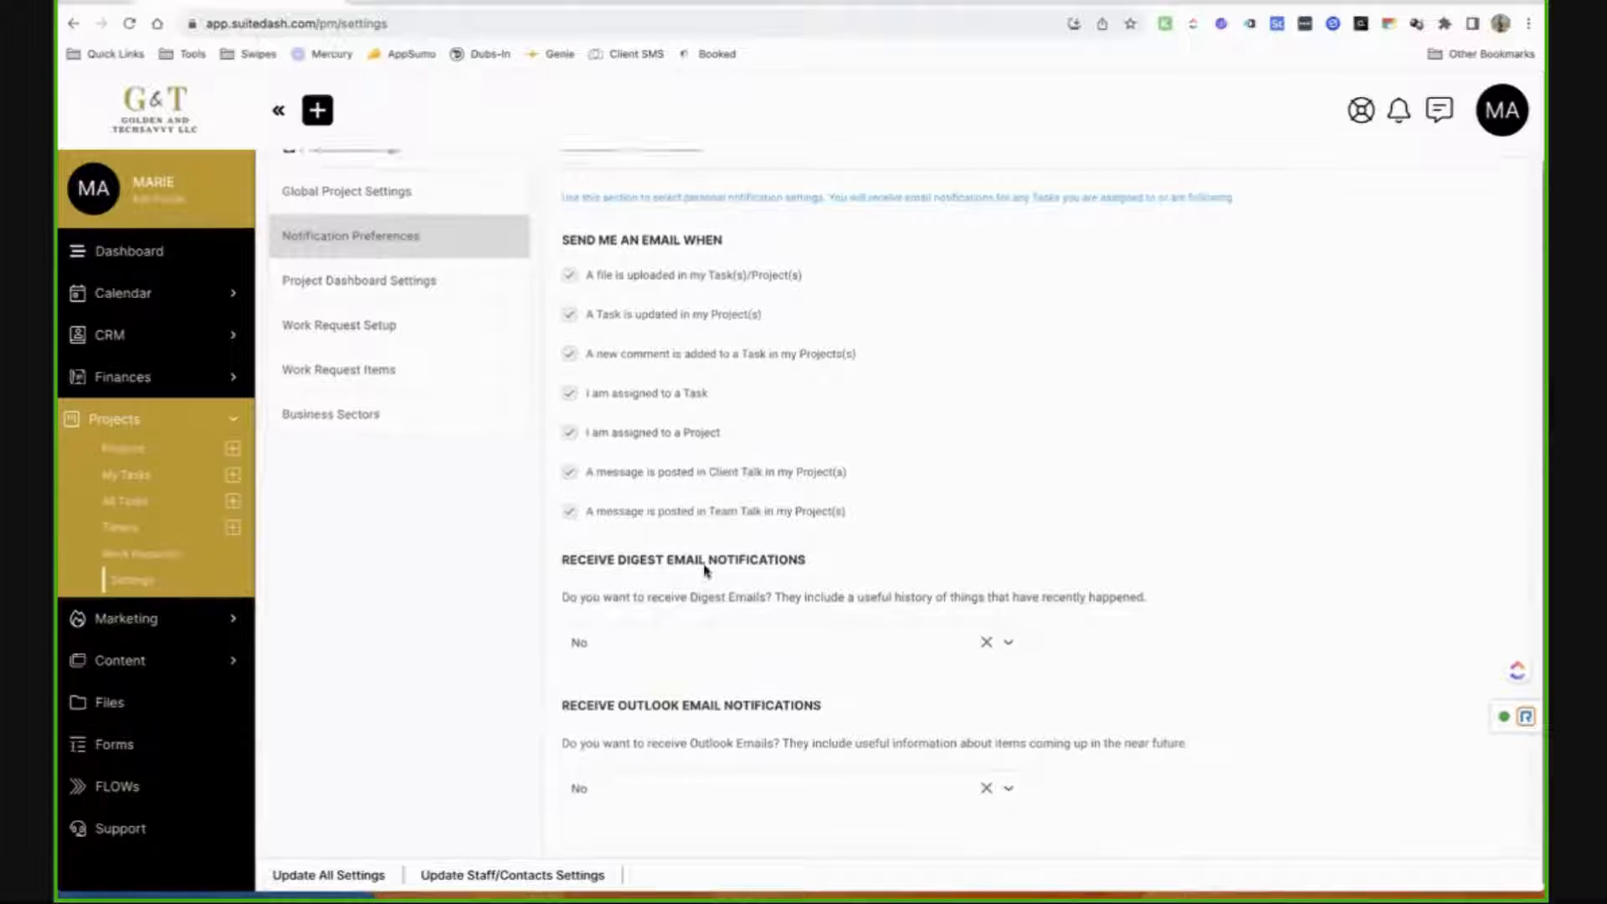
scroll(706, 569, up, 1)
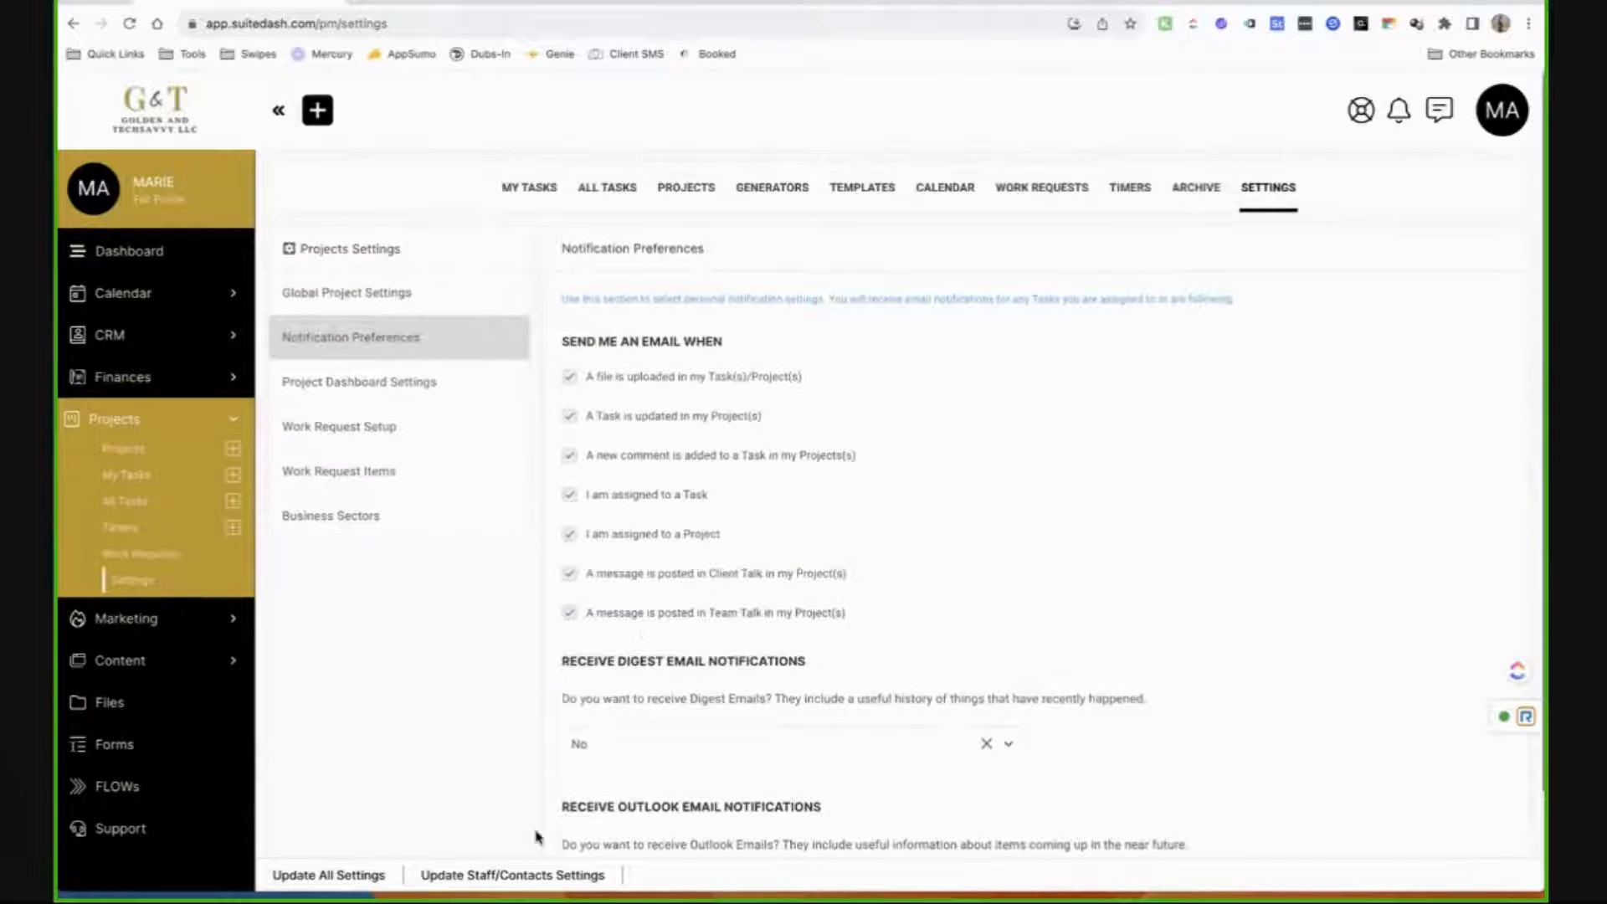
Start updating the staff/contacts notification settings for the Admin role and turn on digest email notifications.
click(517, 878)
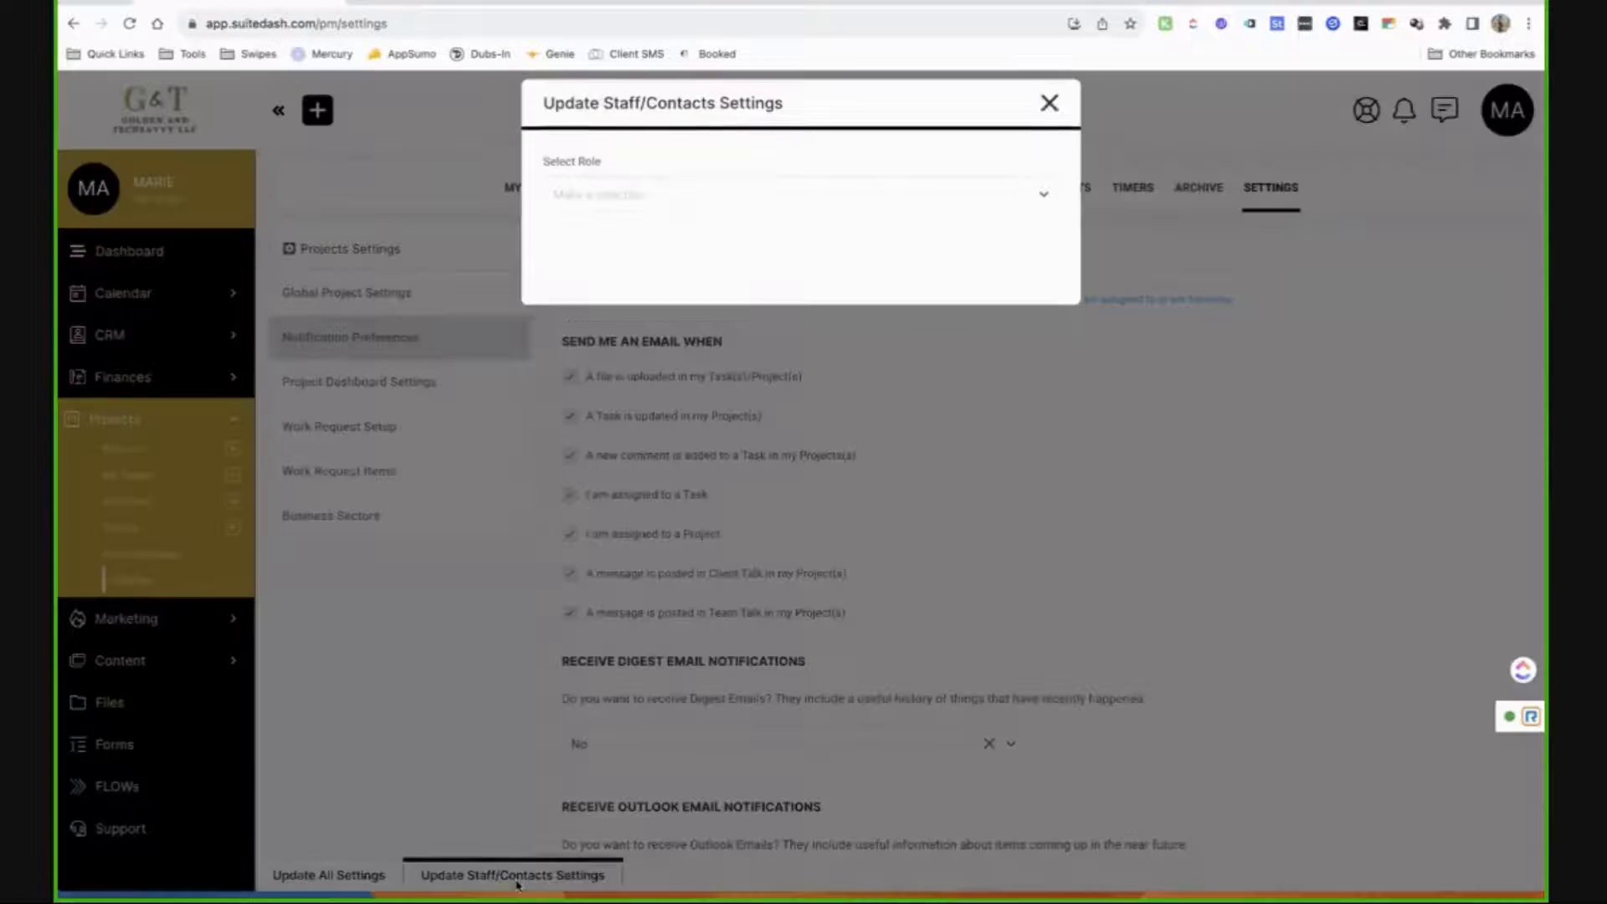
click(848, 219)
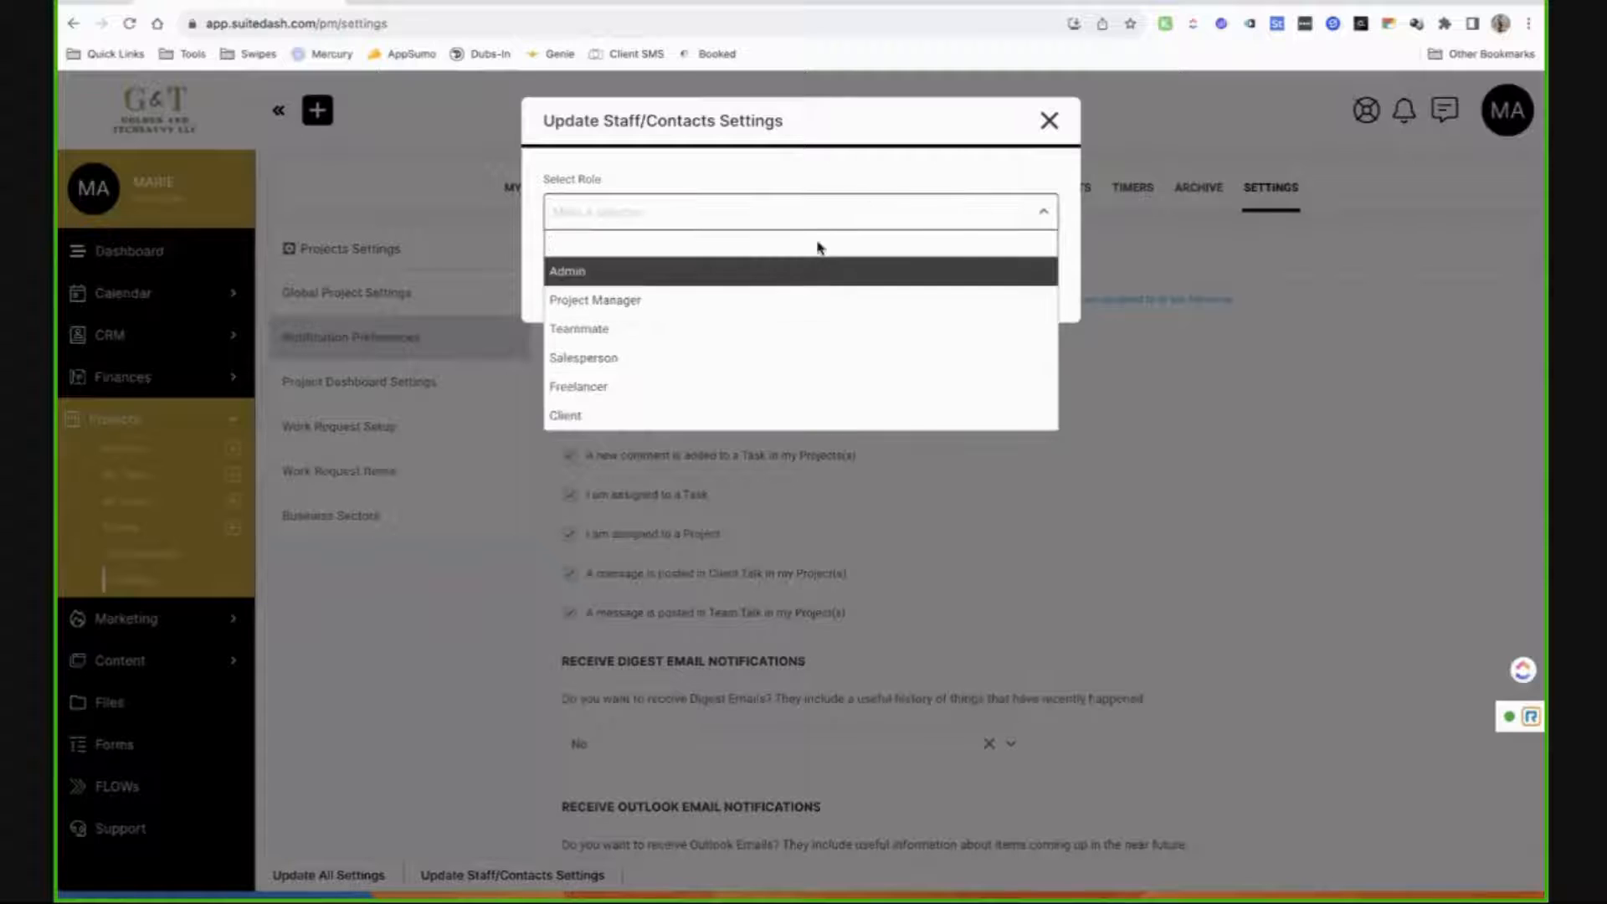
click(783, 275)
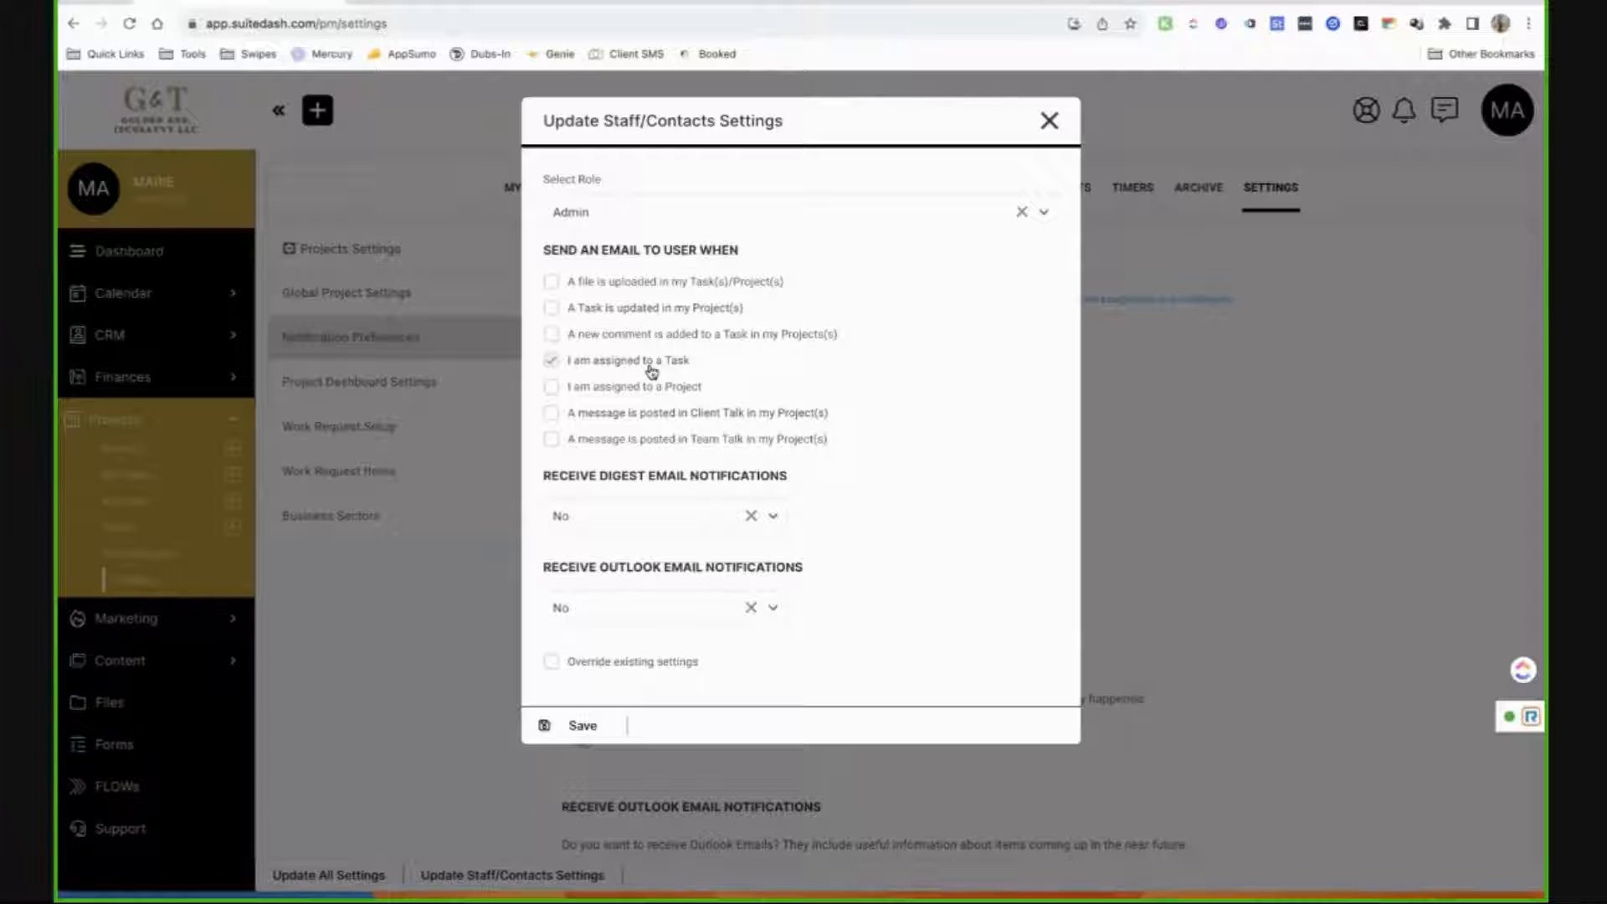
click(634, 517)
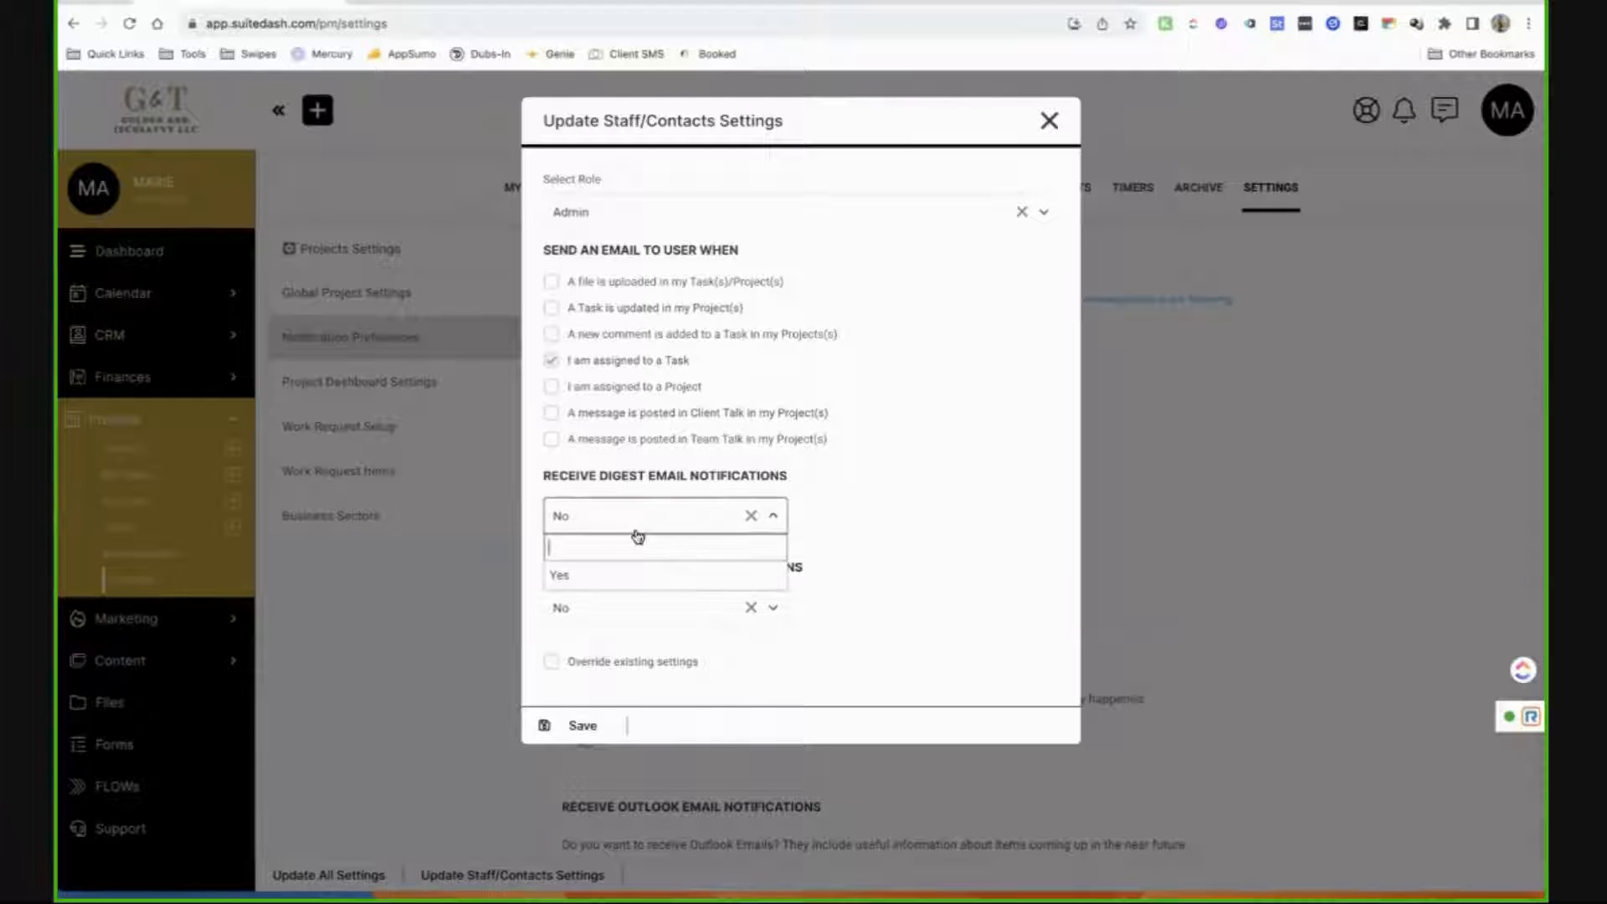
click(632, 576)
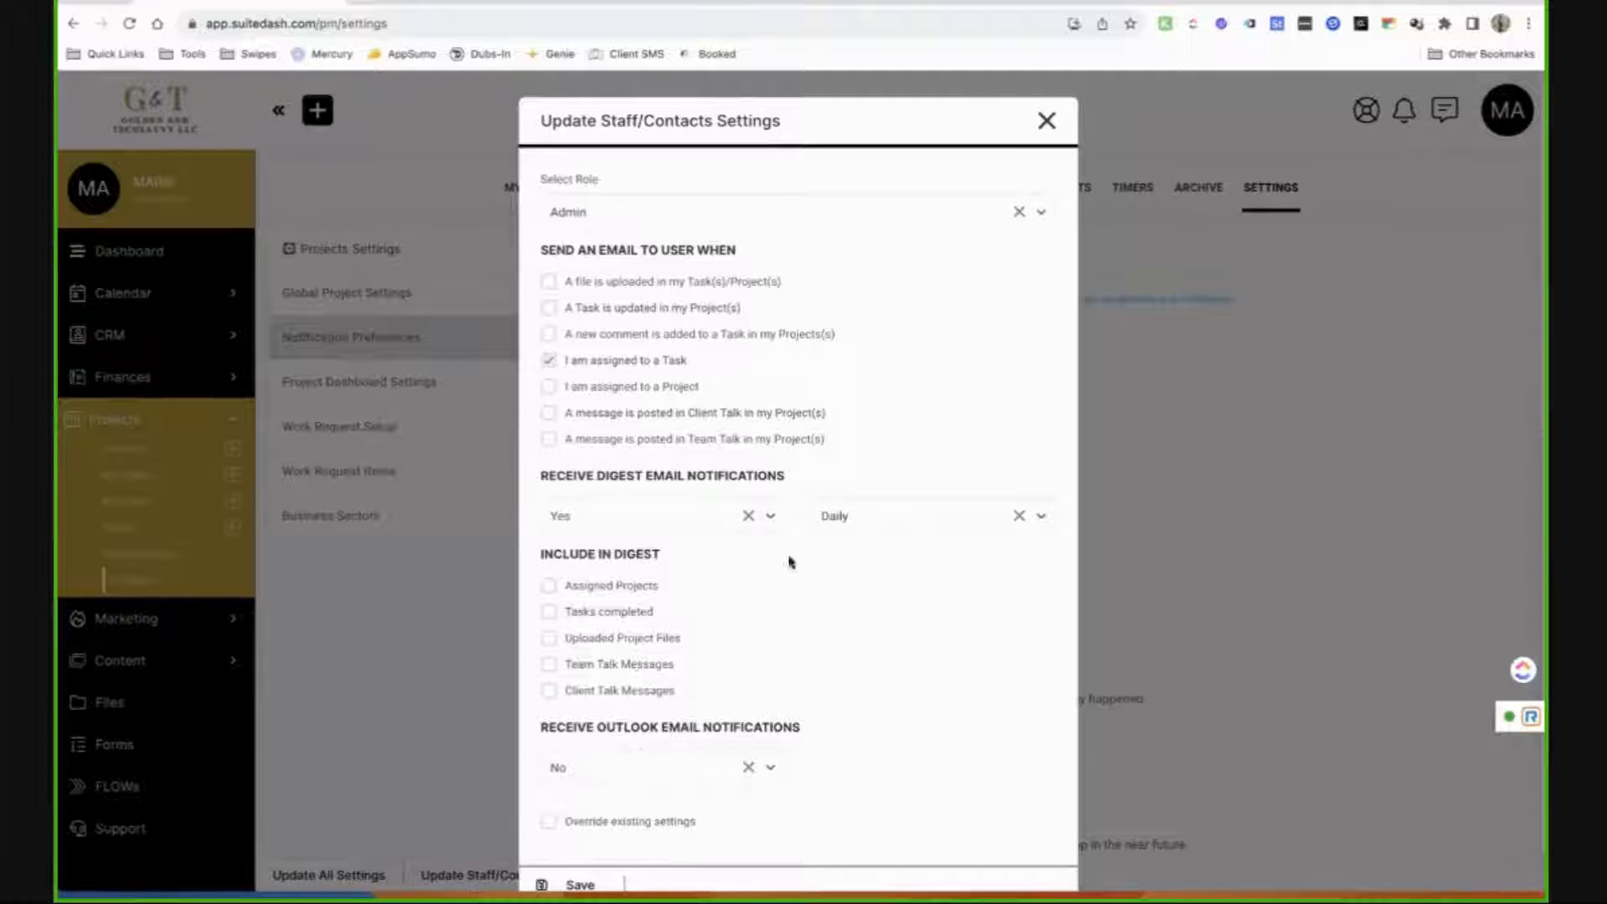
Set the Admin digest emails to Weekly, choose to override existing settings, and save the staff/contacts settings.
click(887, 521)
click(879, 572)
scroll(877, 591, down, 1)
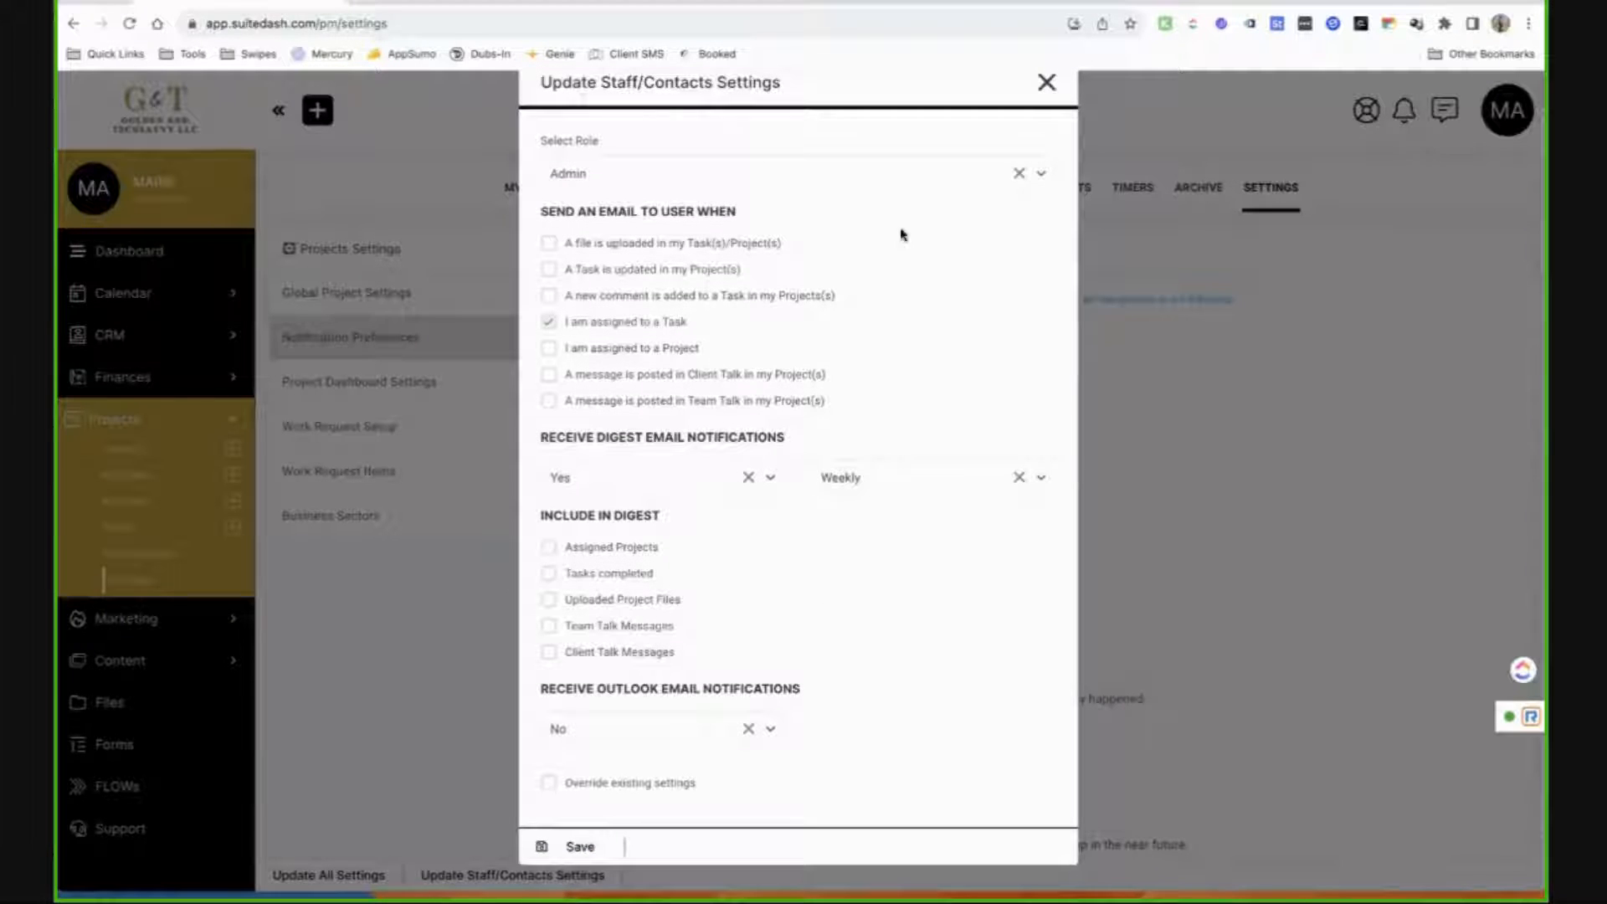
click(571, 800)
click(578, 845)
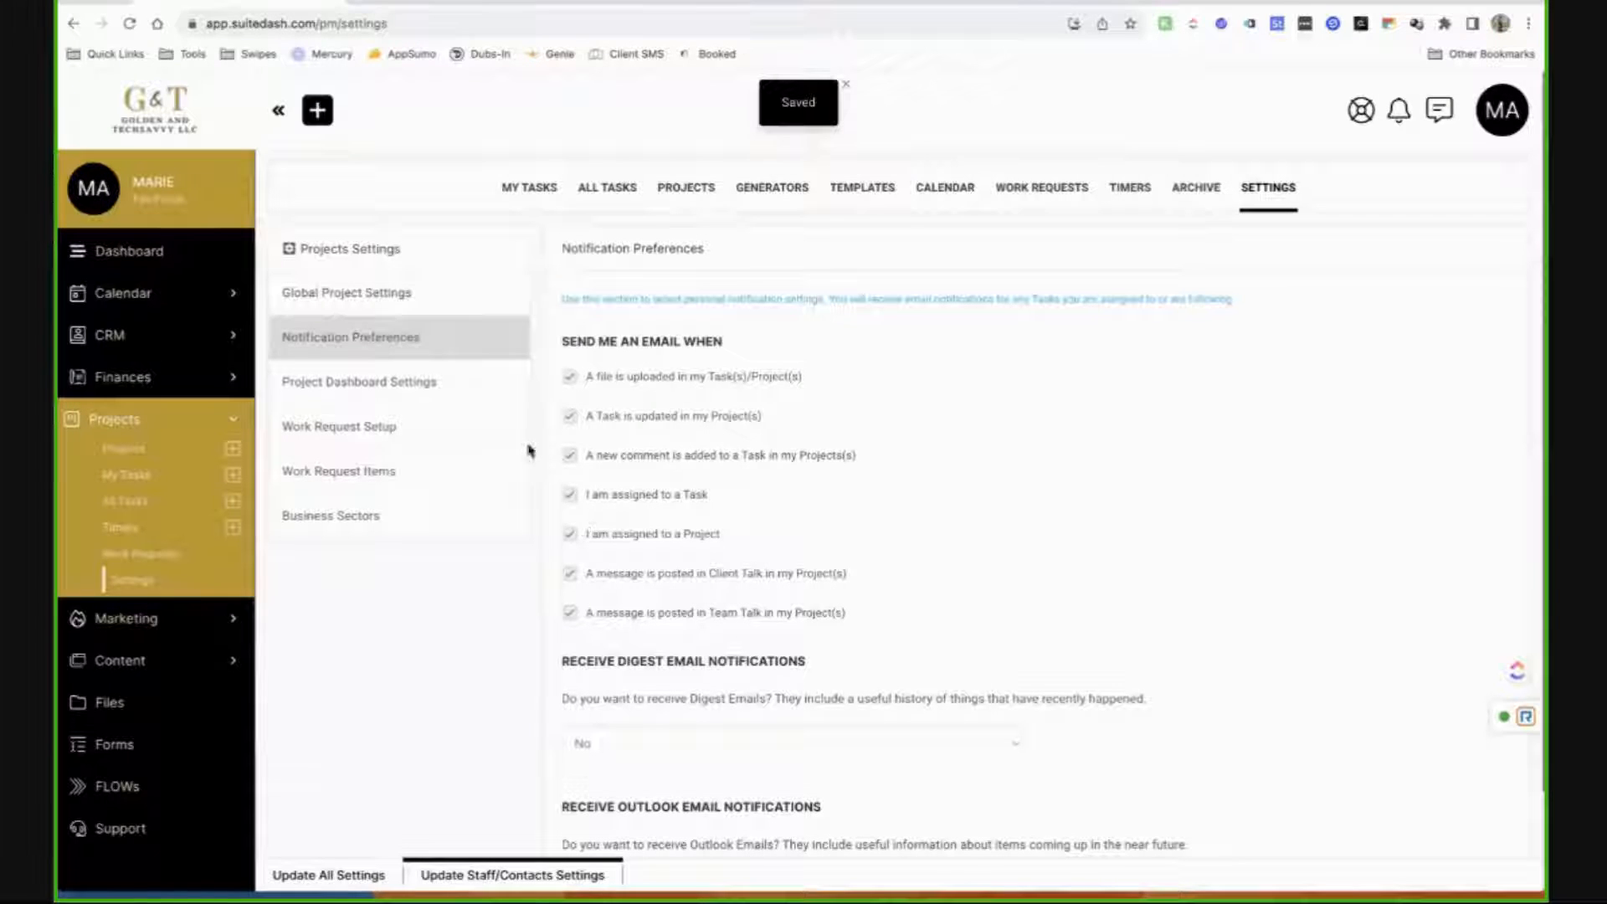
Try out the default Project Dashboard and its welcome message option, and switch the dashboard back off.
click(487, 394)
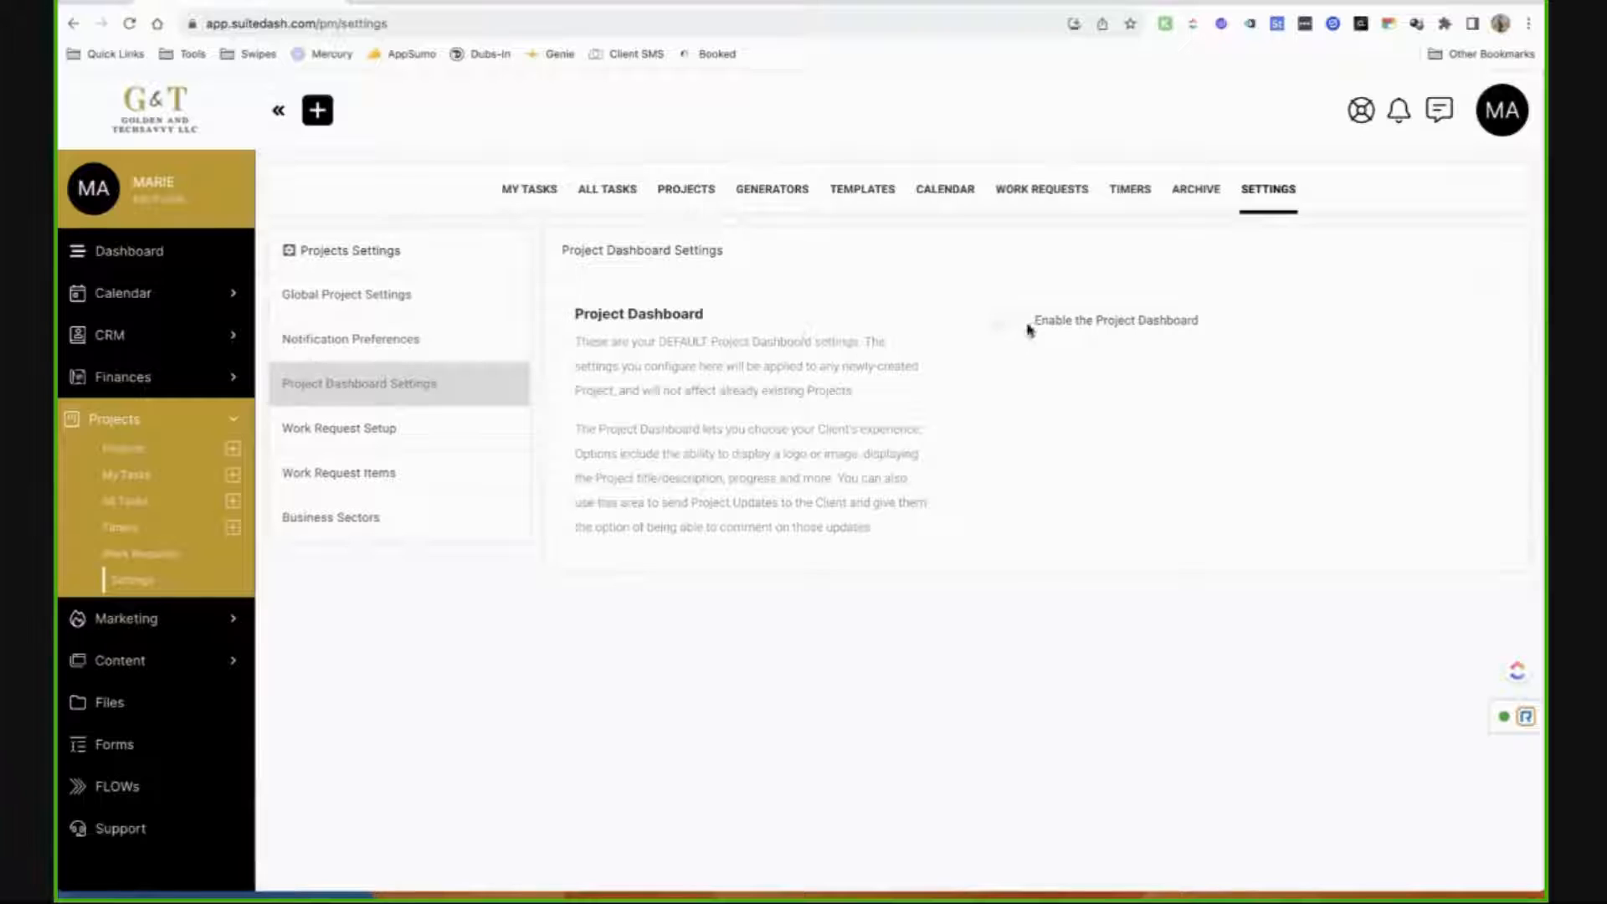
click(1044, 332)
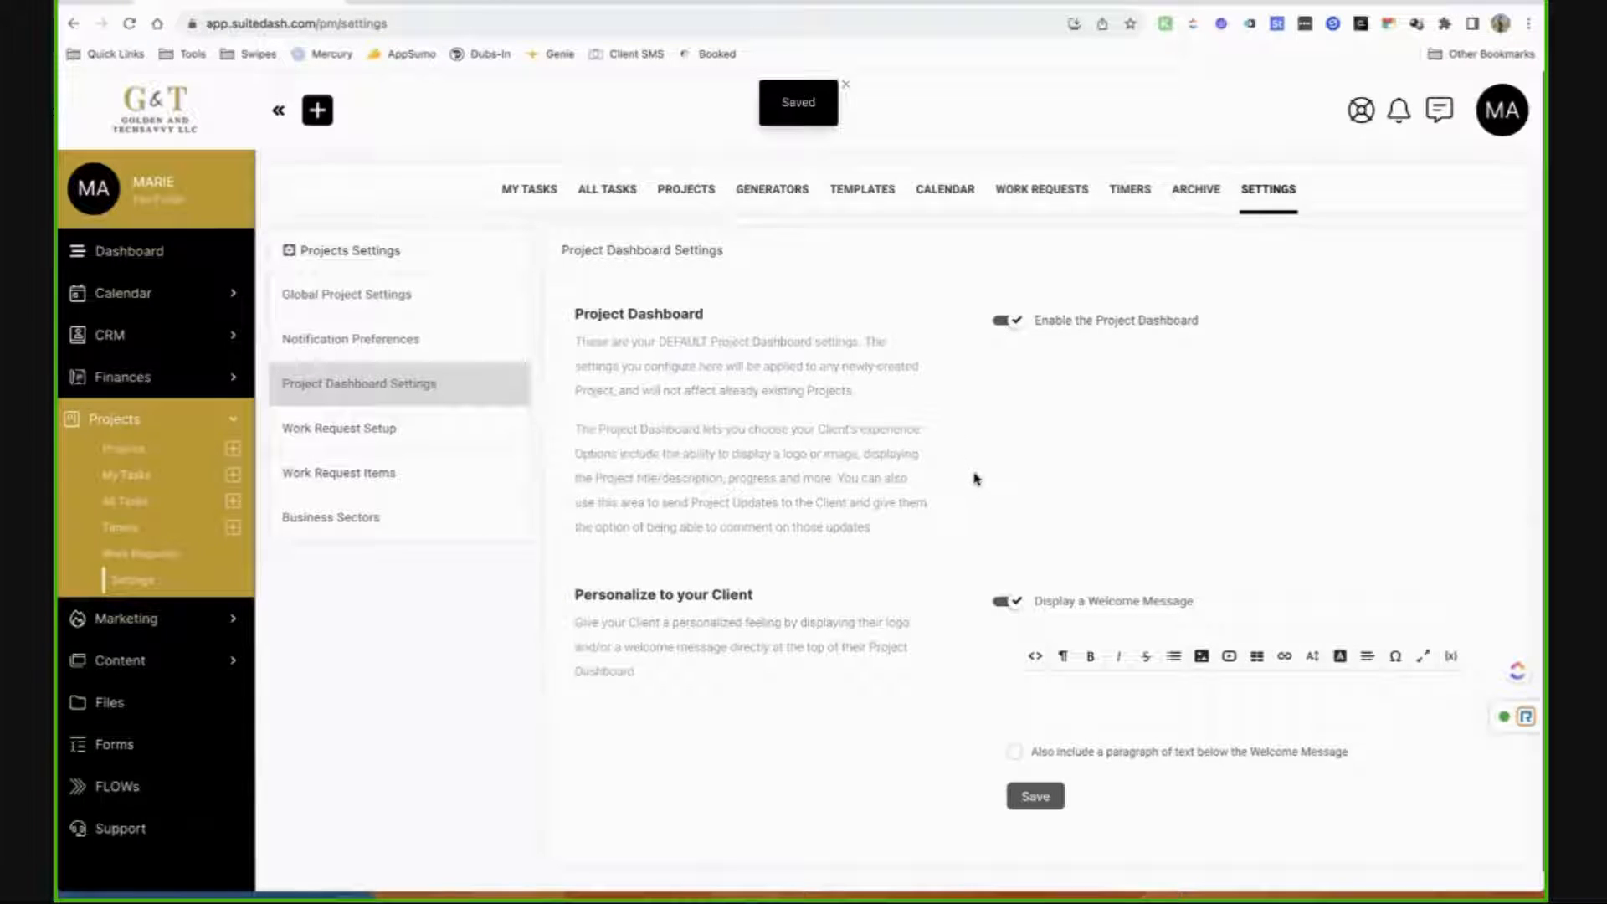
click(1019, 614)
click(1017, 613)
click(1022, 321)
Examine the general work request settings for client access, existing project choice and closing a request on conversion.
click(457, 439)
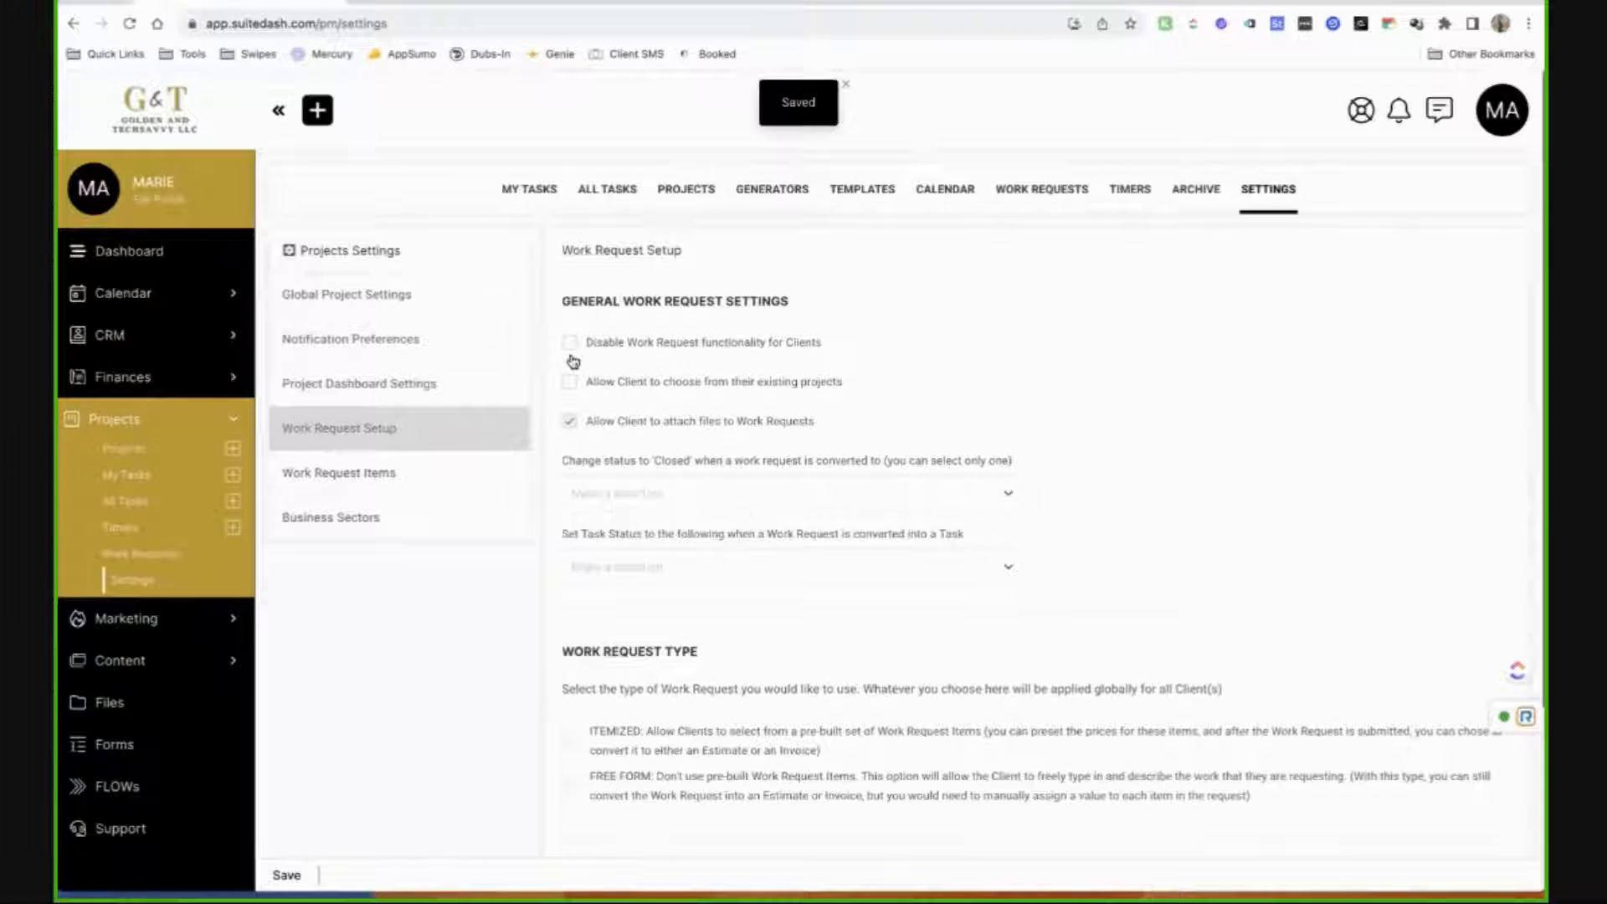
click(572, 356)
click(573, 361)
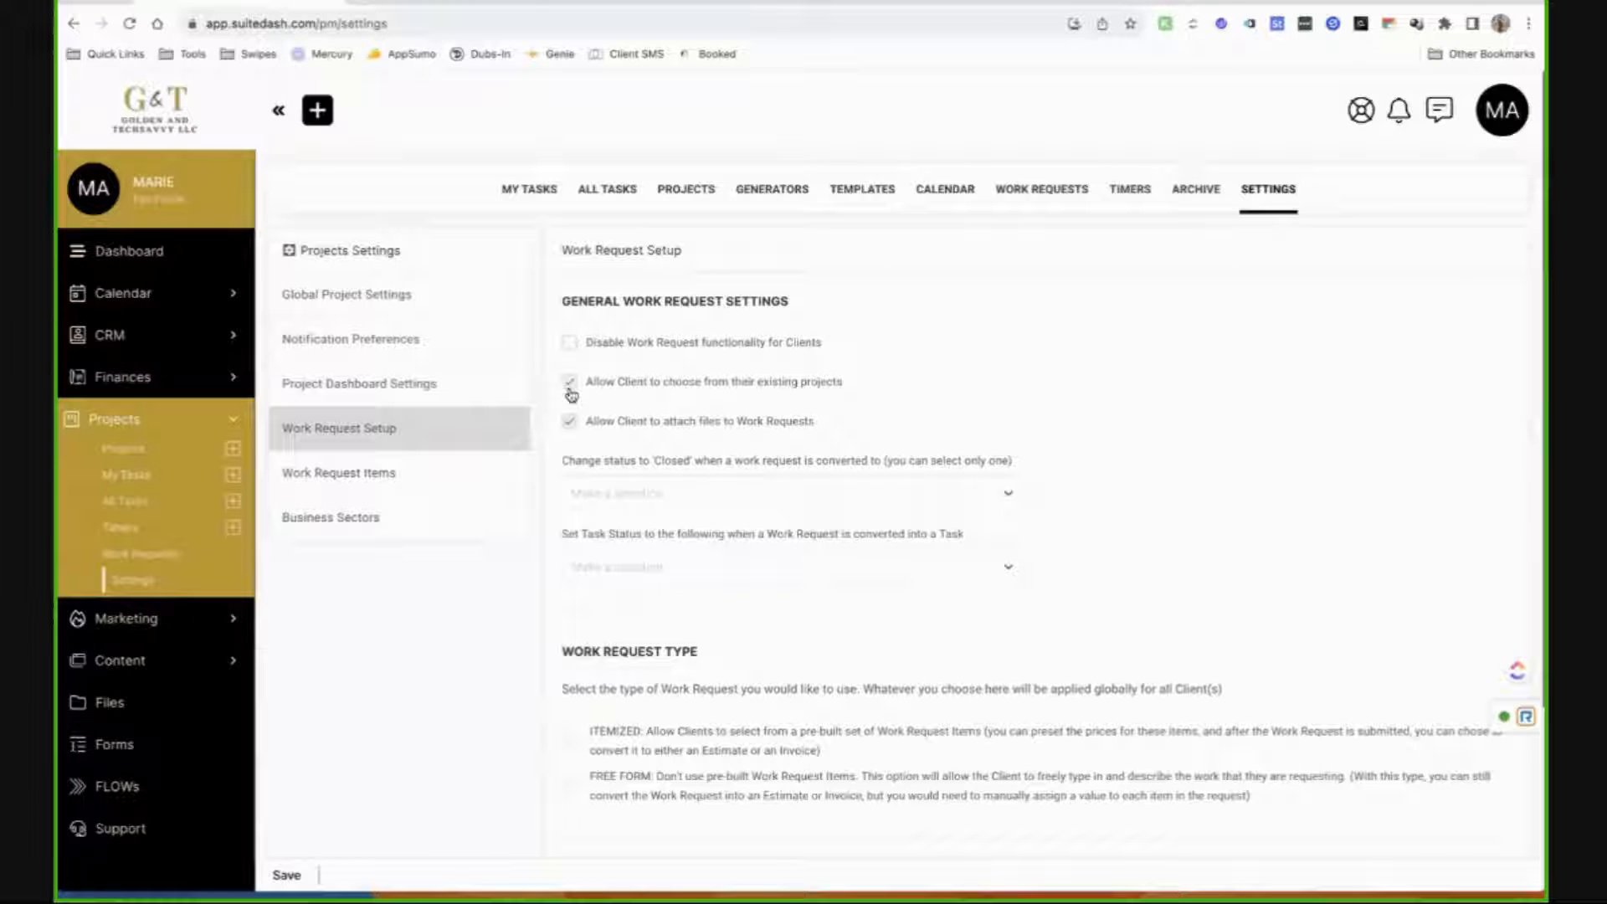
click(570, 390)
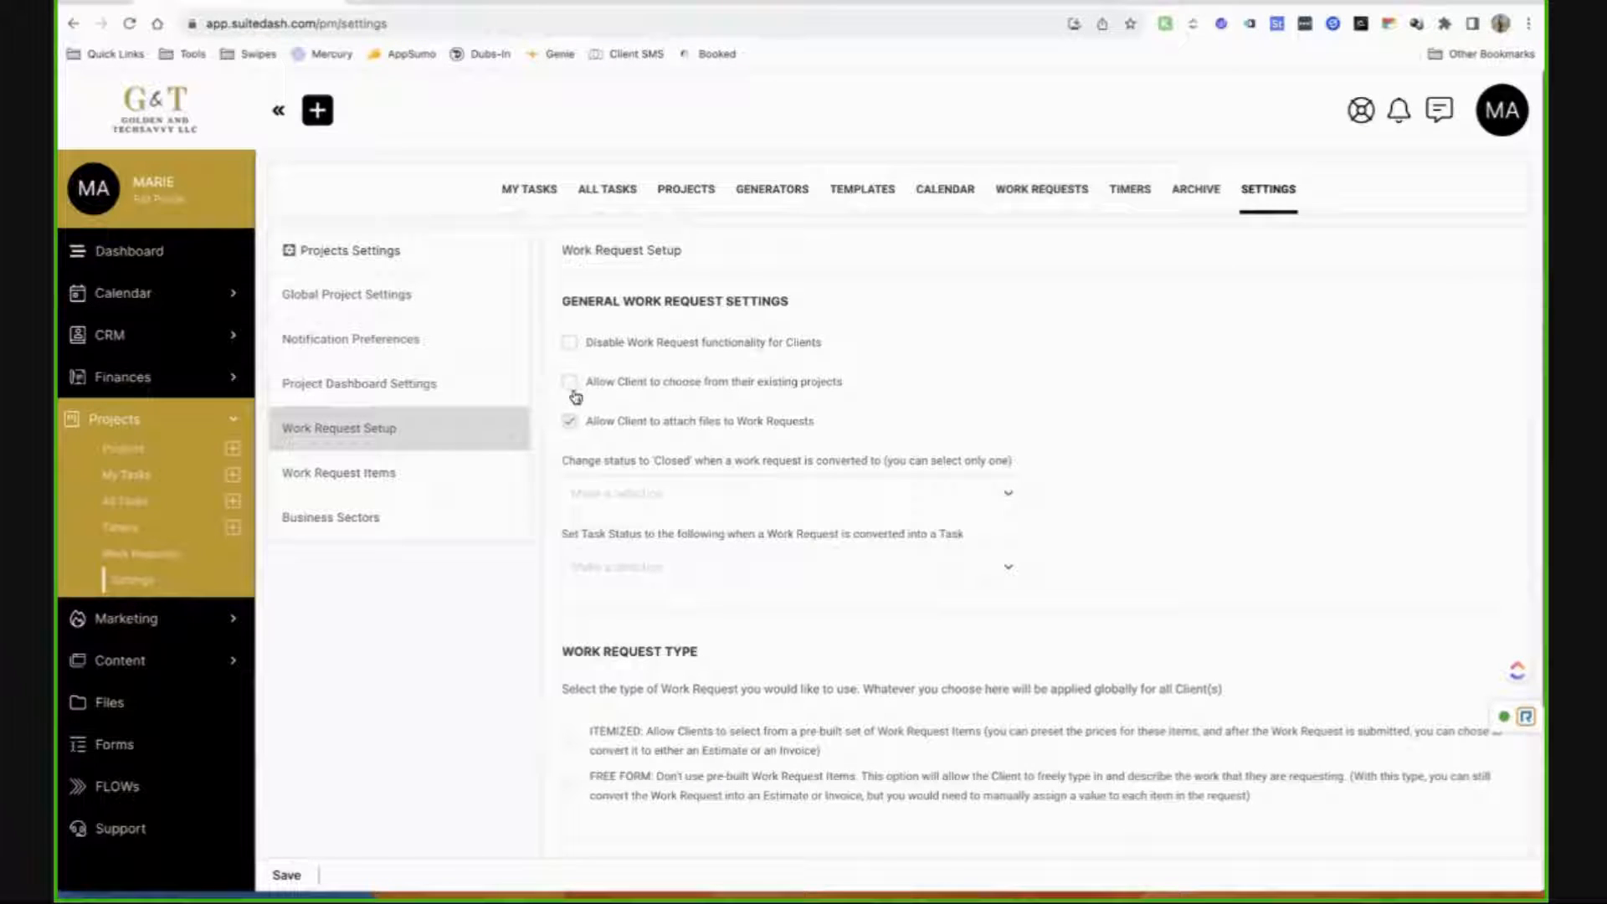
click(658, 502)
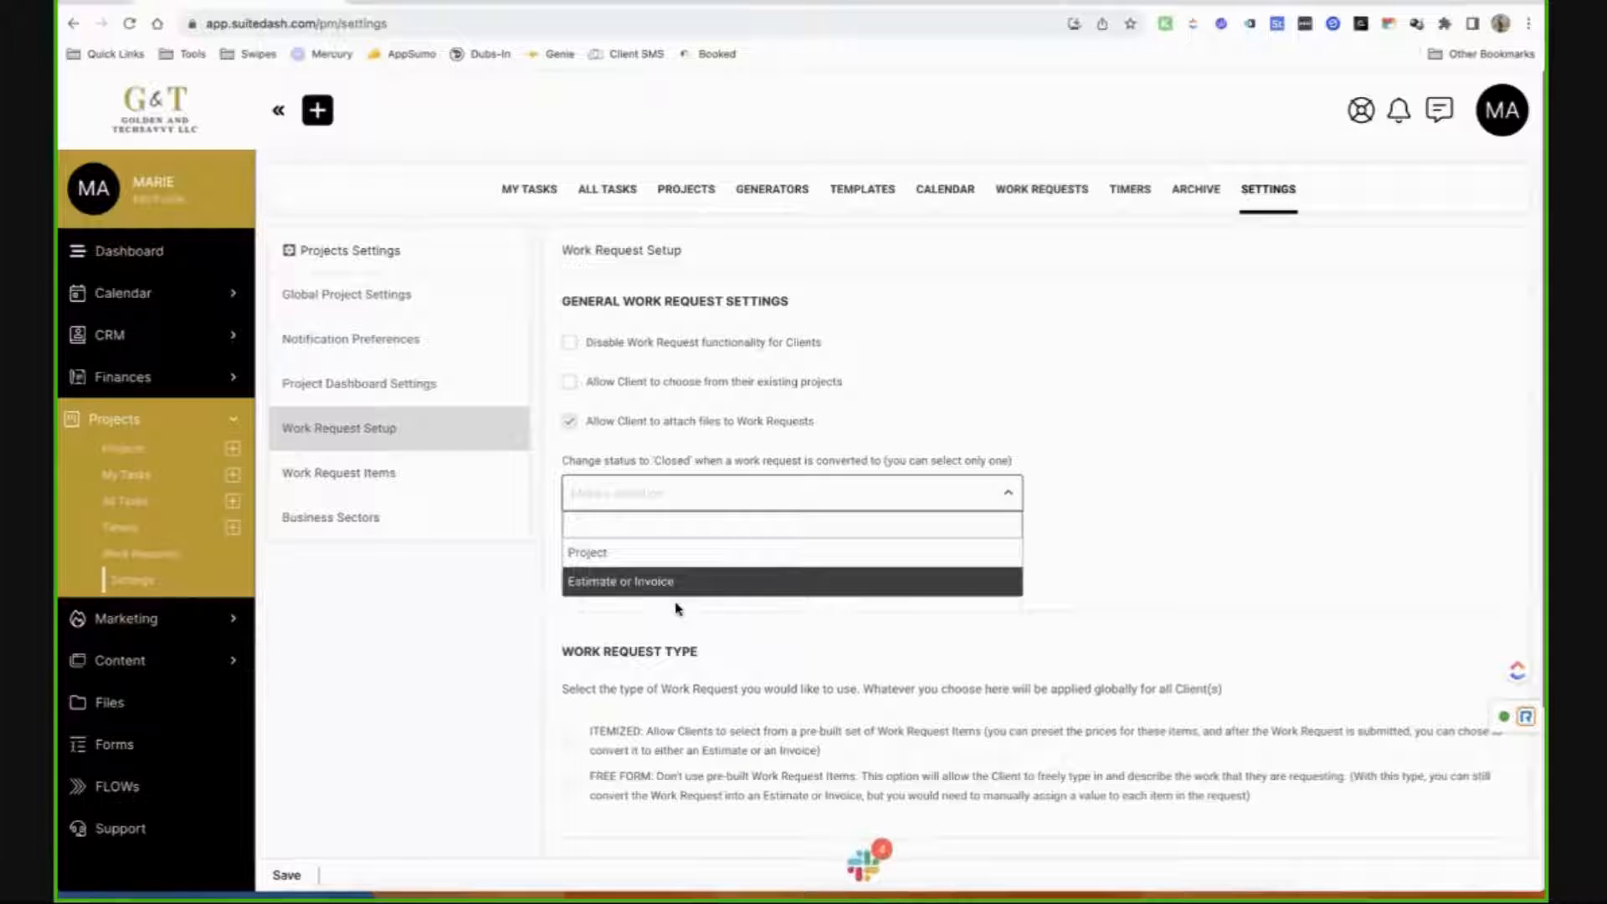
Compare the Itemized and Free Form work request types and review the work request notification options.
click(683, 744)
scroll(683, 746, down, 3)
scroll(683, 747, down, 1)
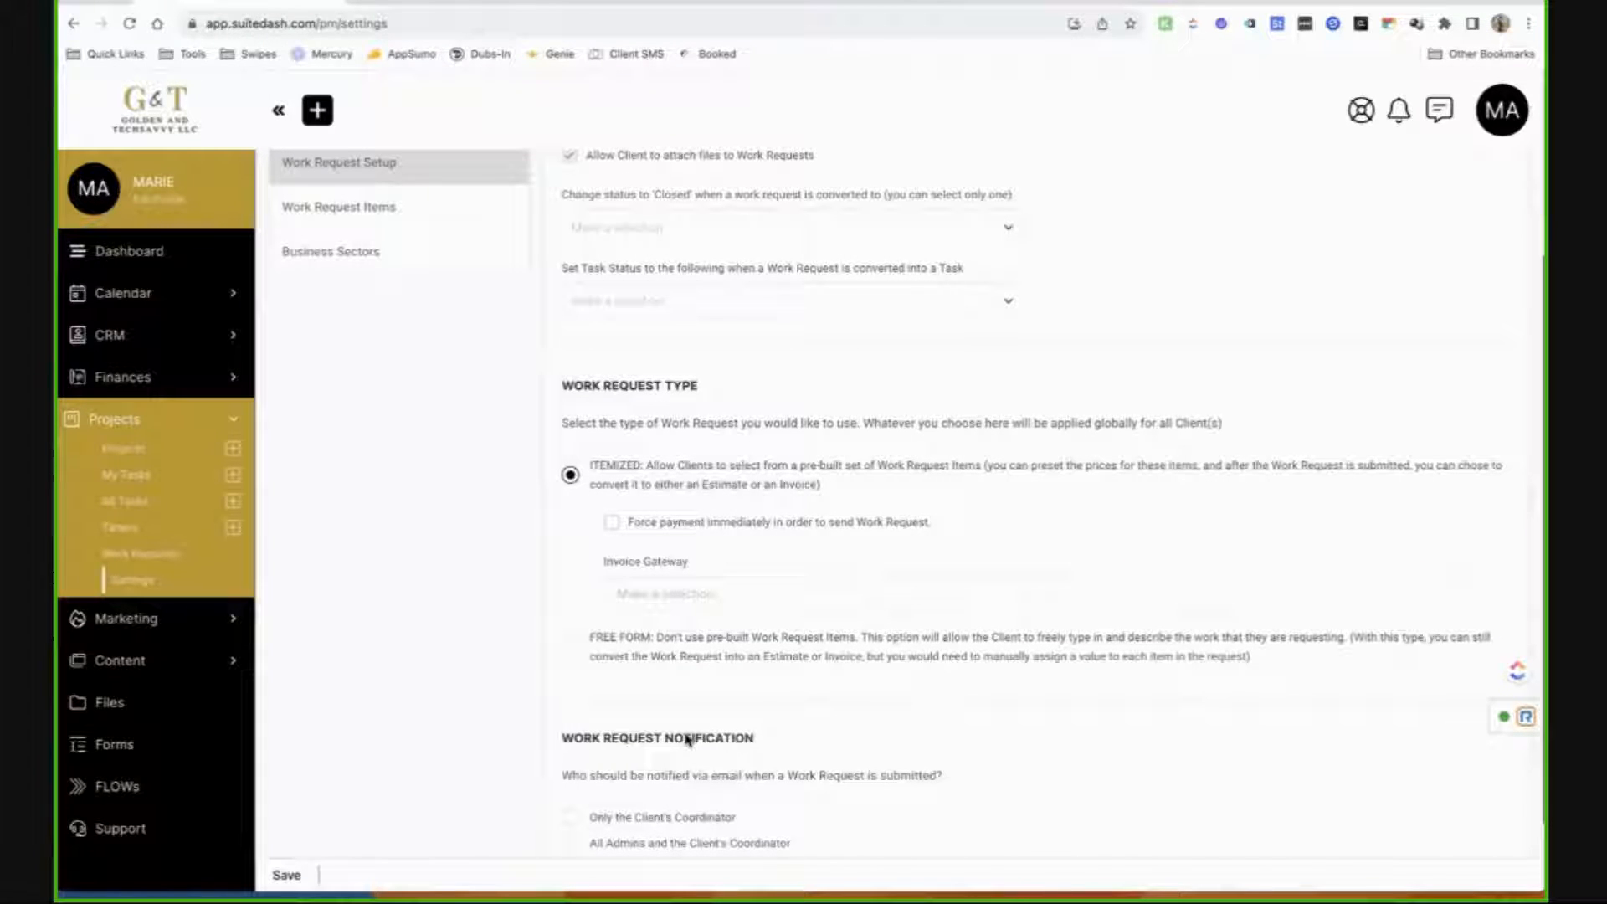
click(654, 660)
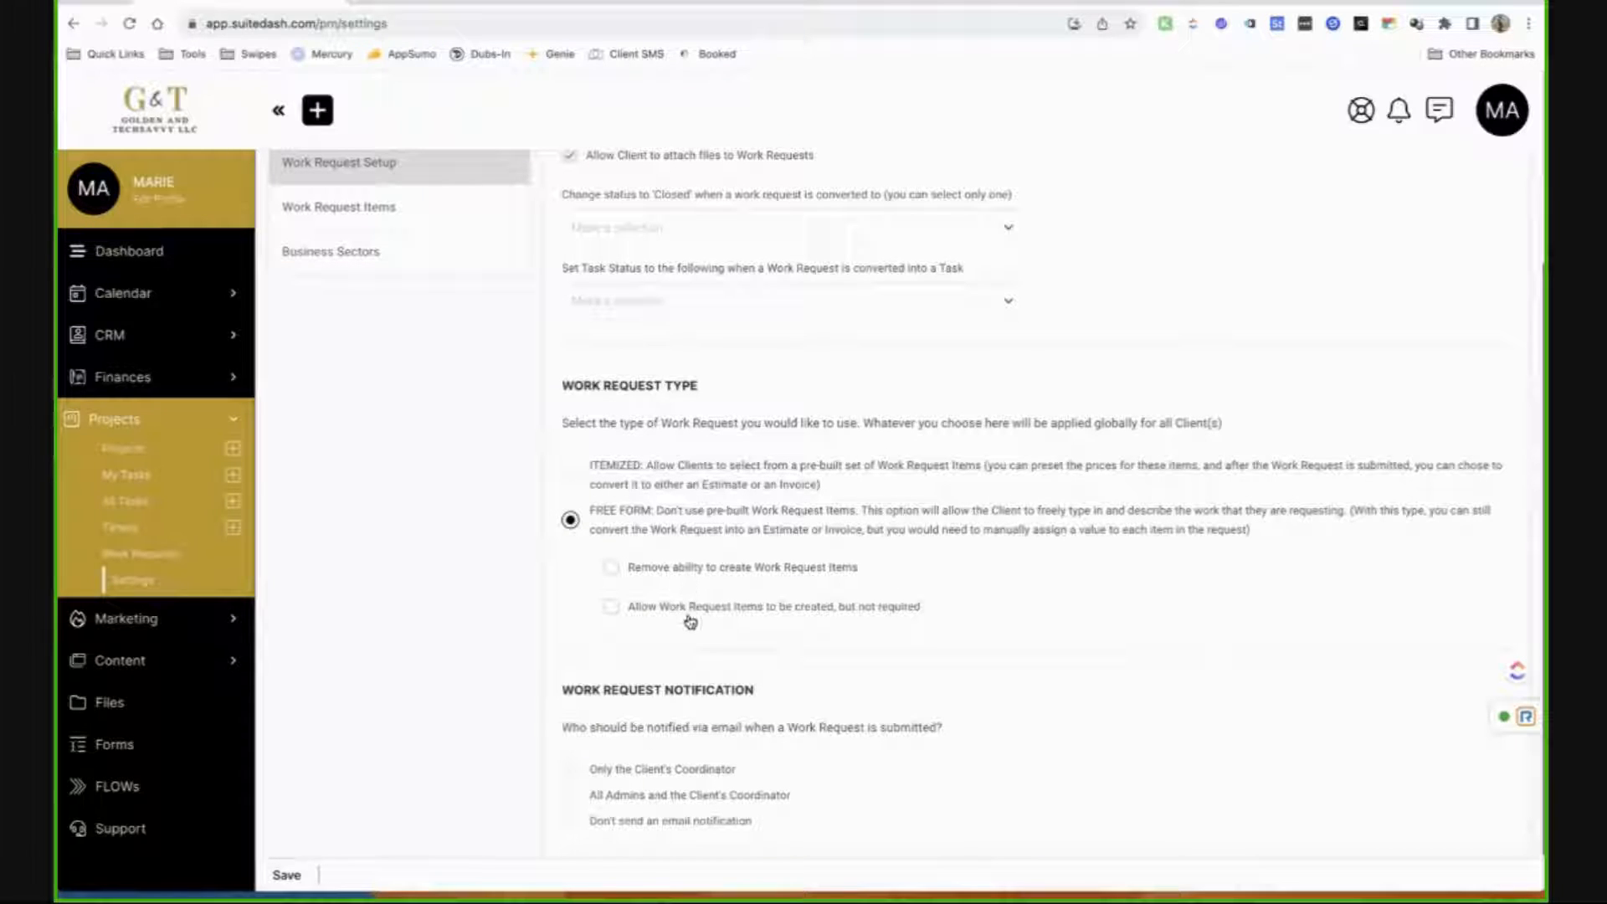
scroll(691, 621, down, 1)
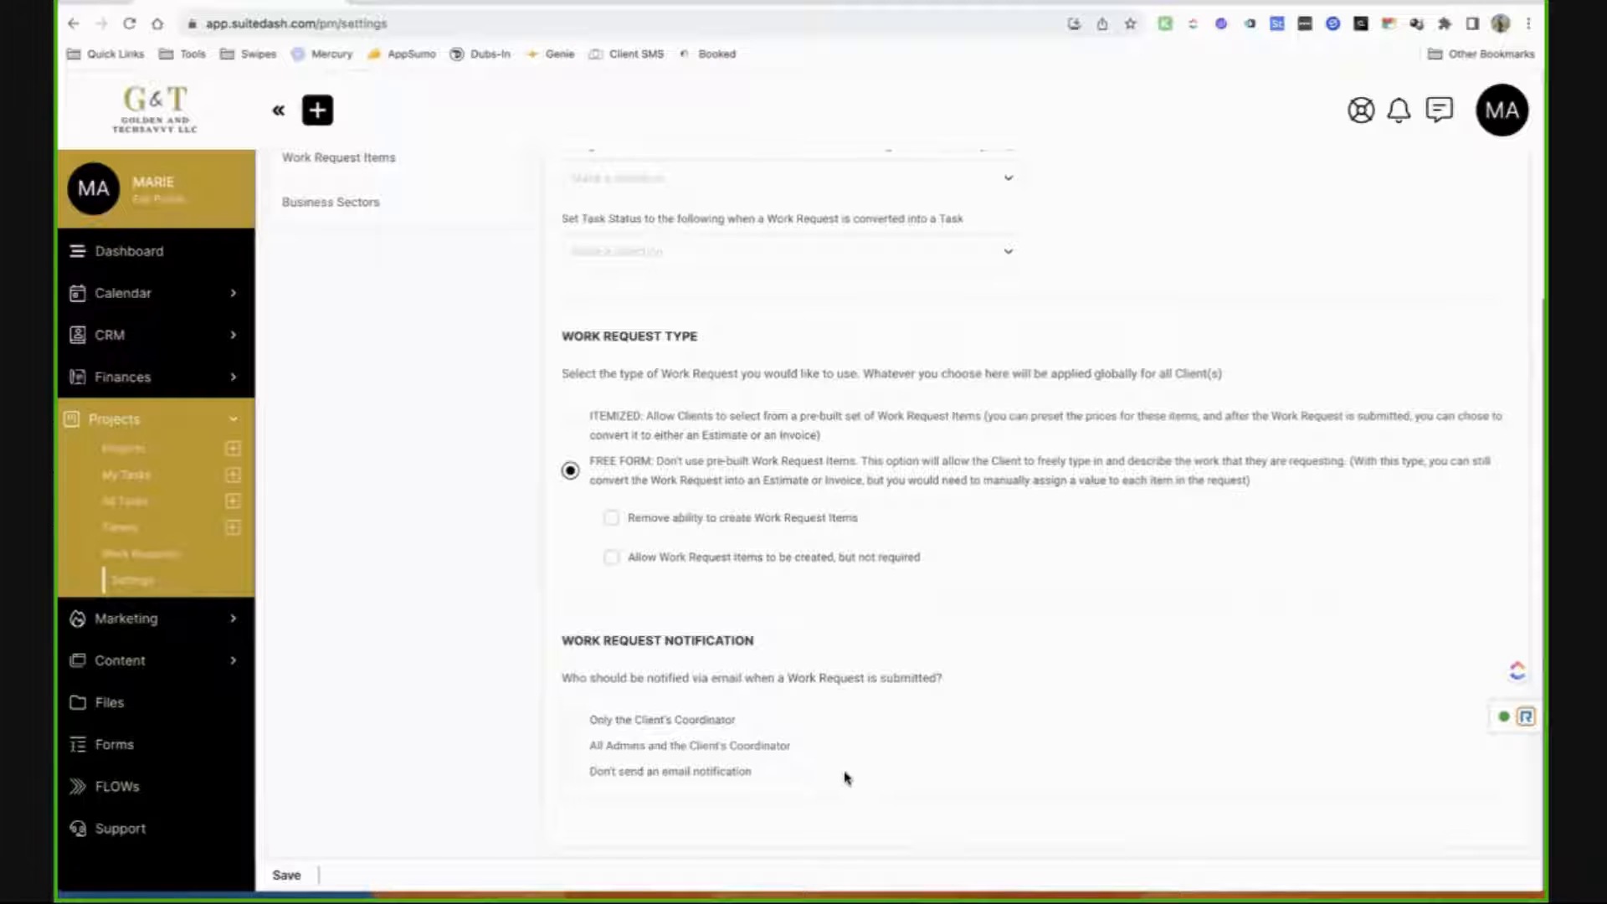
scroll(833, 770, up, 5)
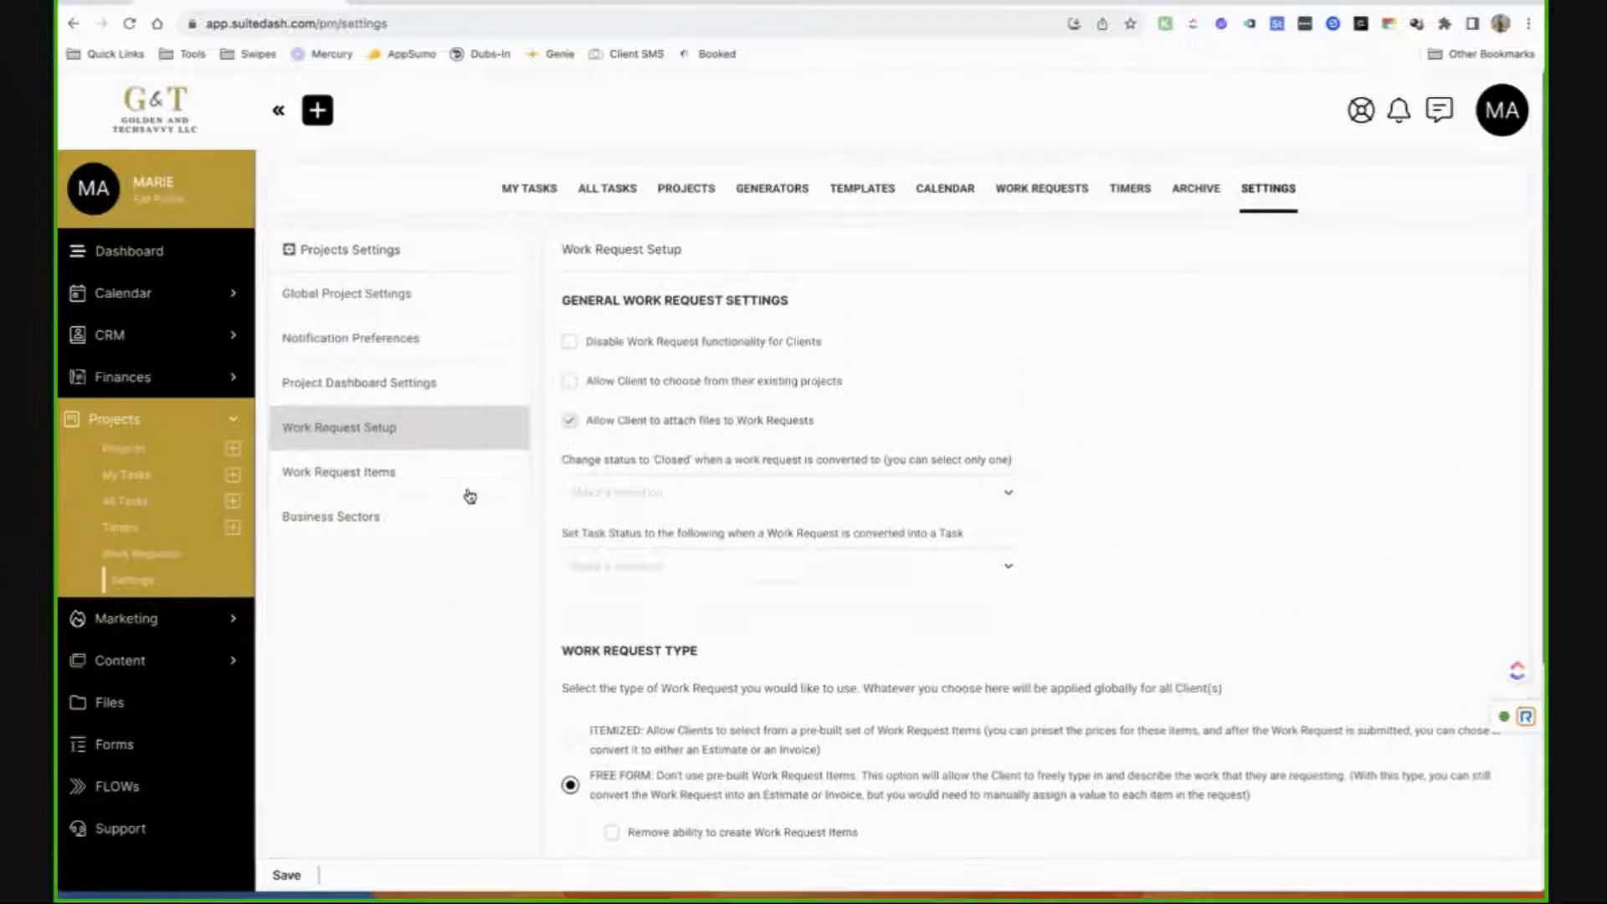
Start a work request item named Admin, examine its fields, and discard it.
click(468, 494)
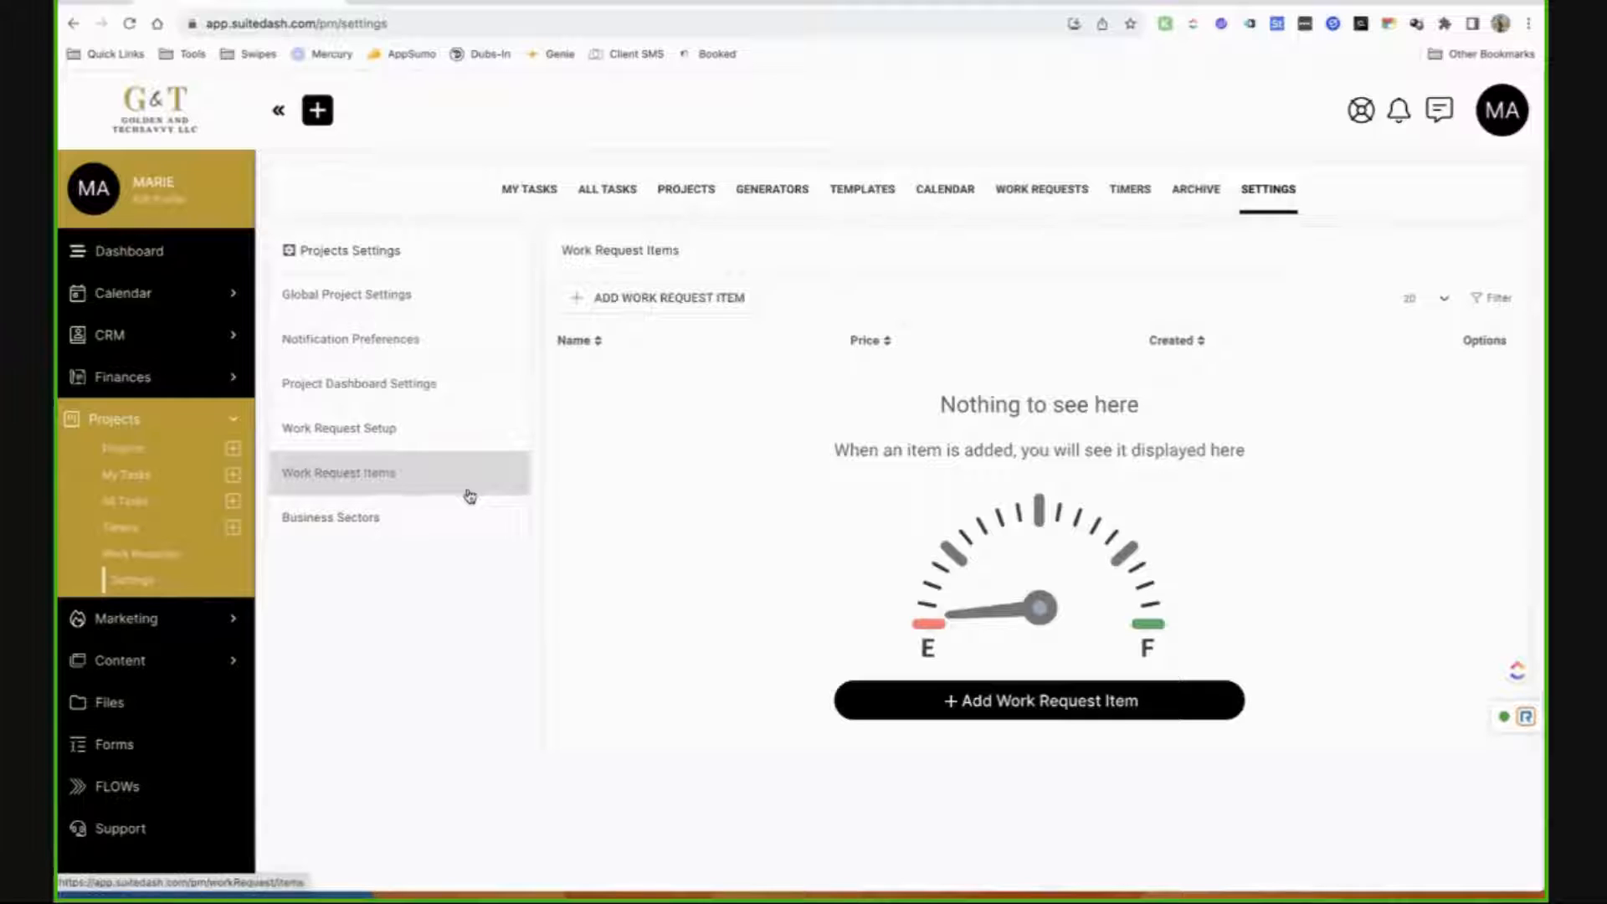
click(709, 300)
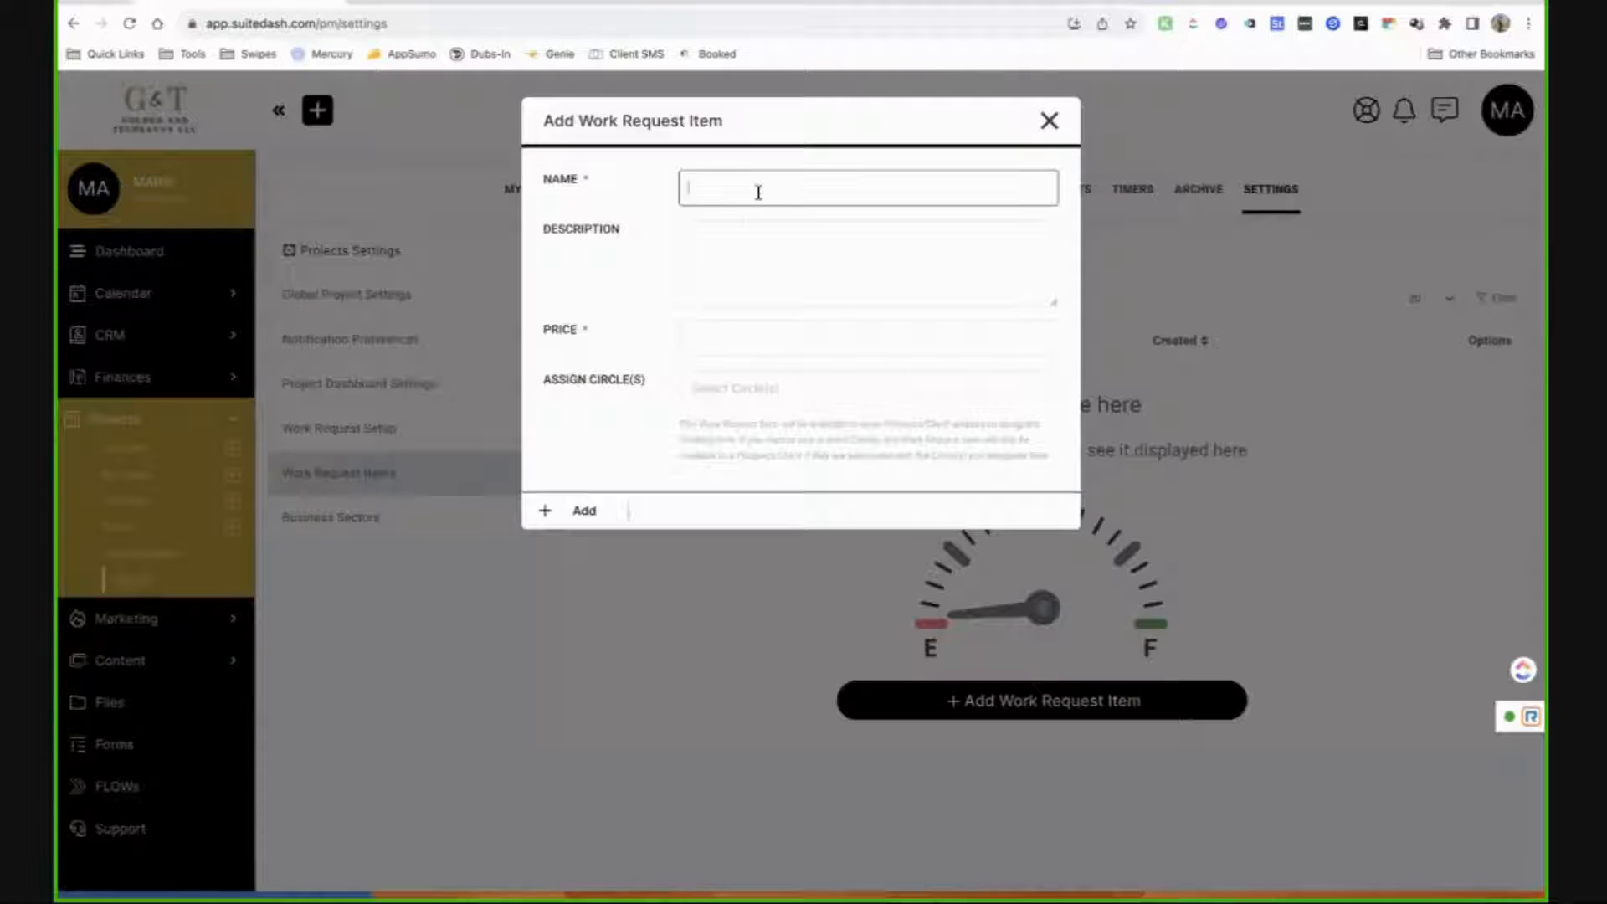
text(Admin)
click(1049, 120)
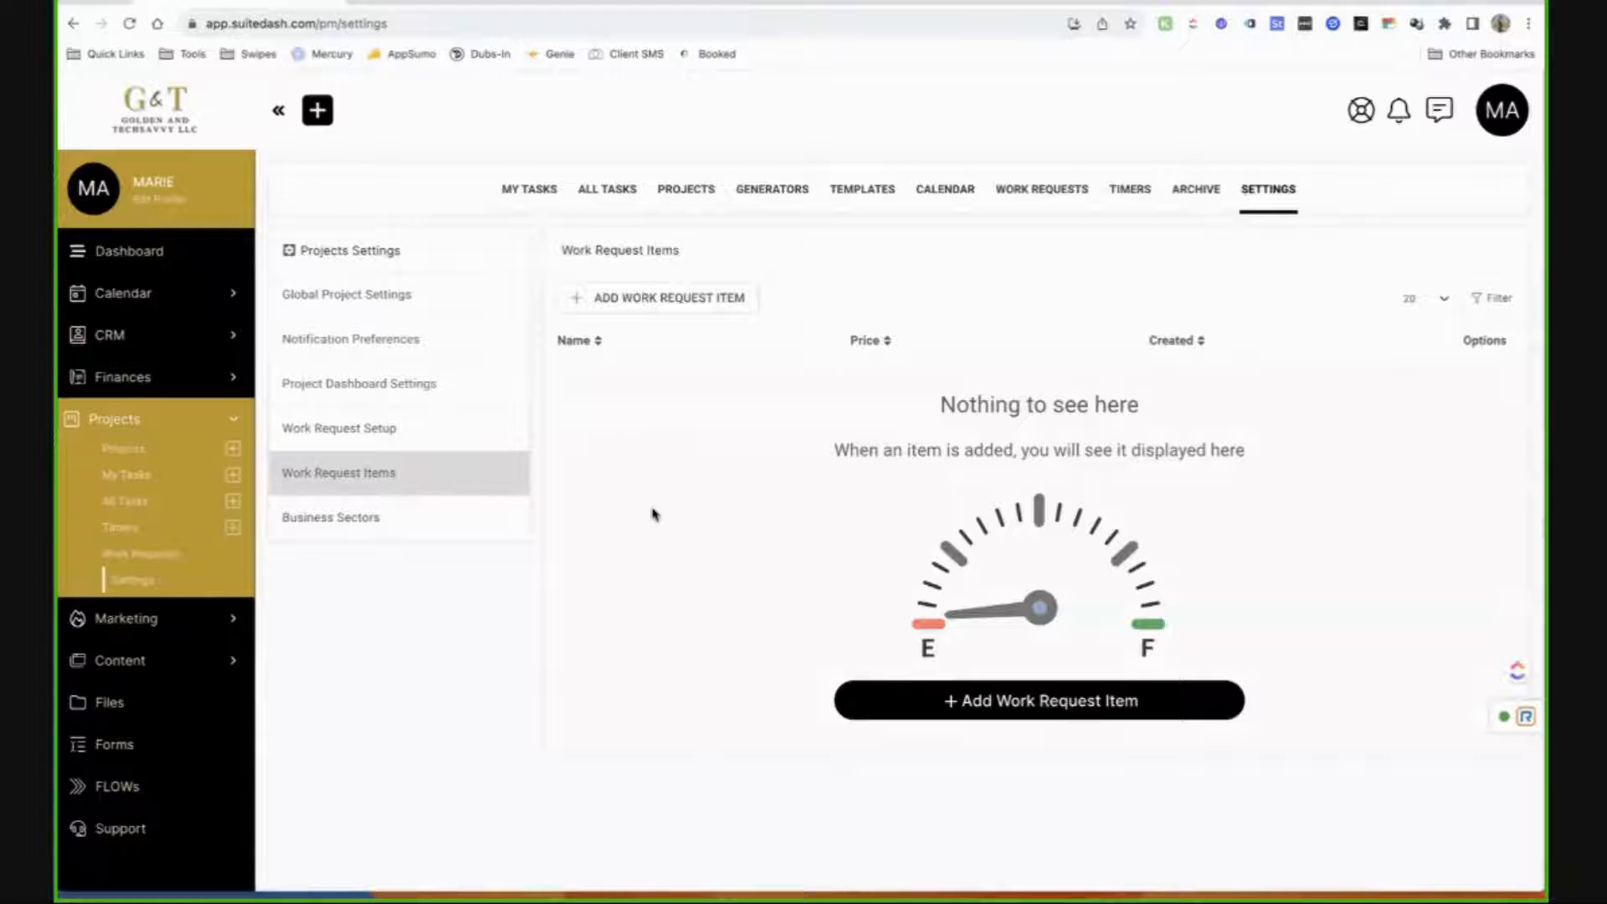
Examine the name, description and project assignment fields for a new business sector, and leave without adding one.
click(483, 533)
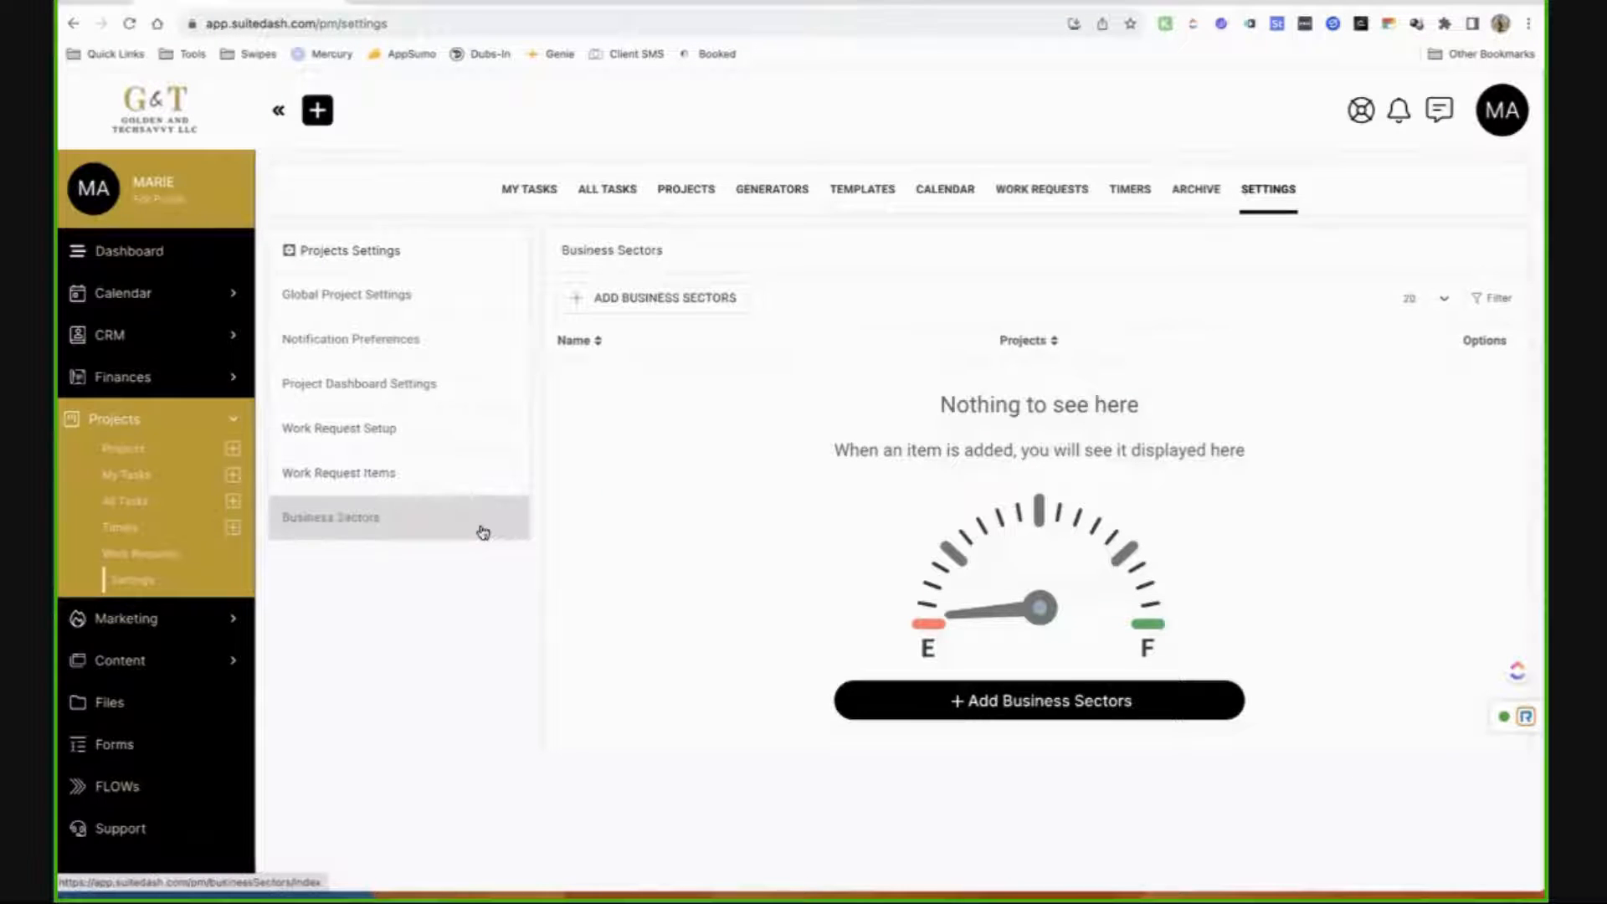
click(631, 303)
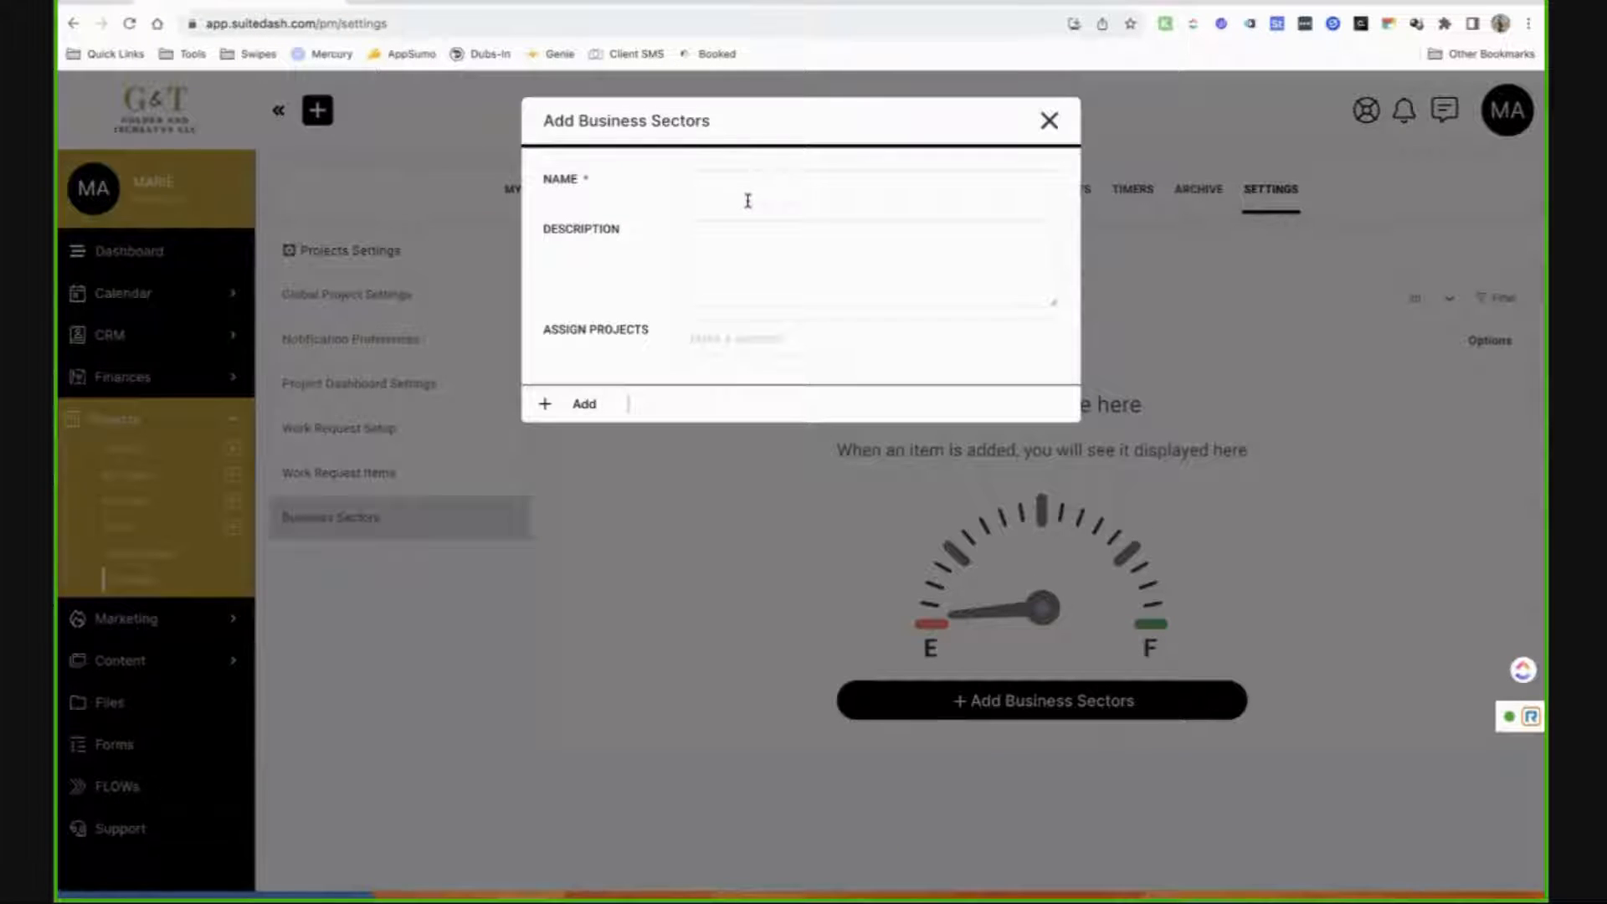
click(746, 339)
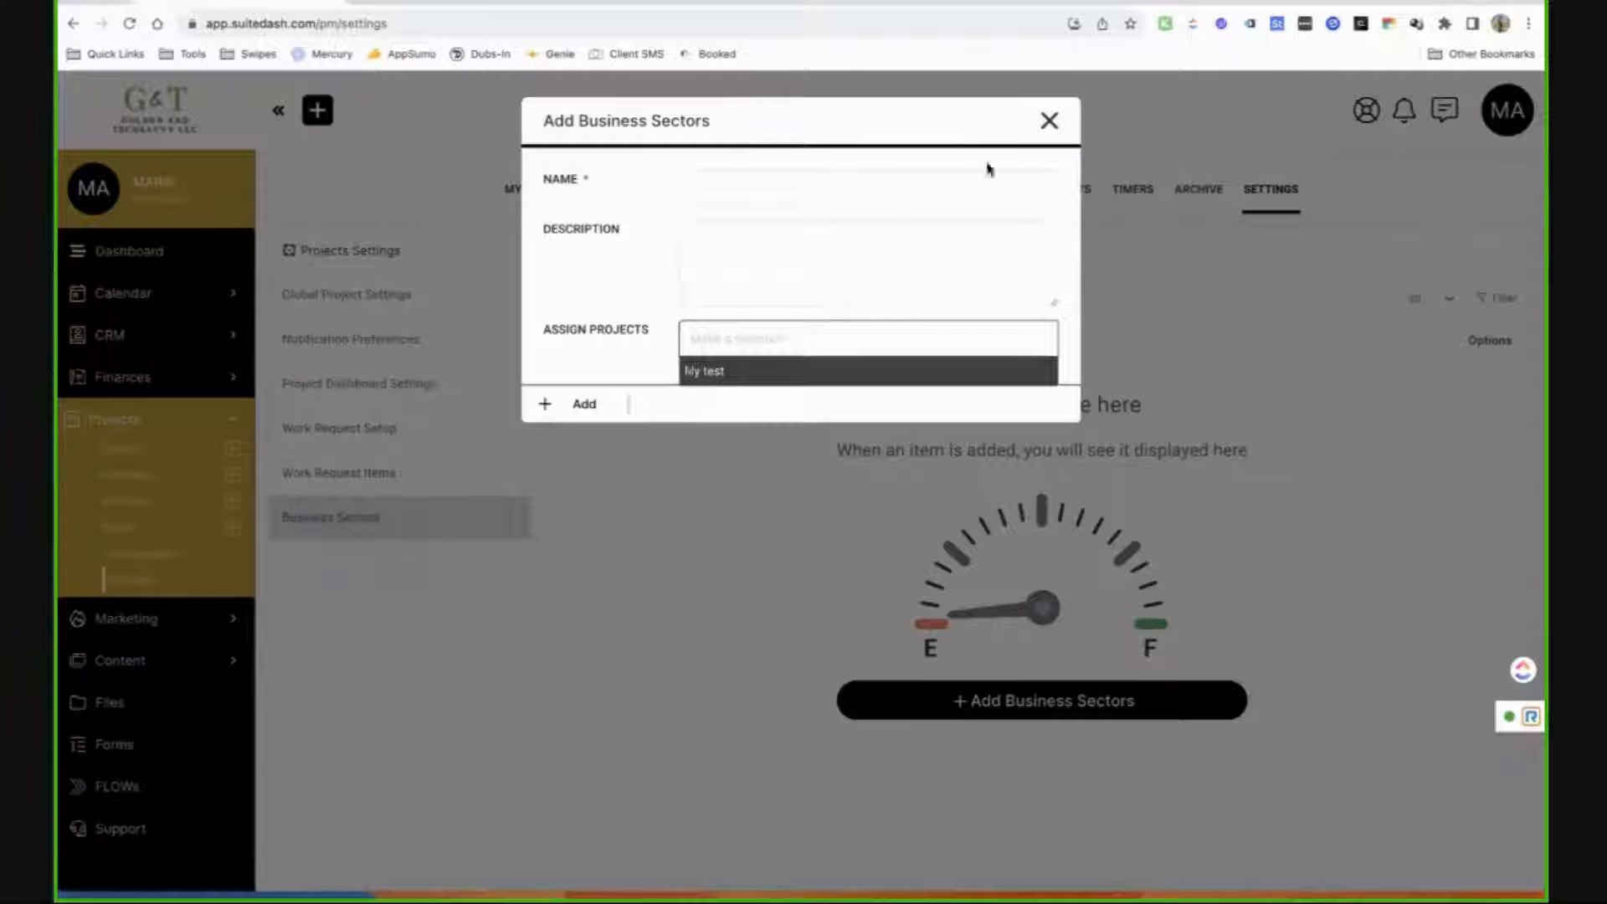
click(1046, 118)
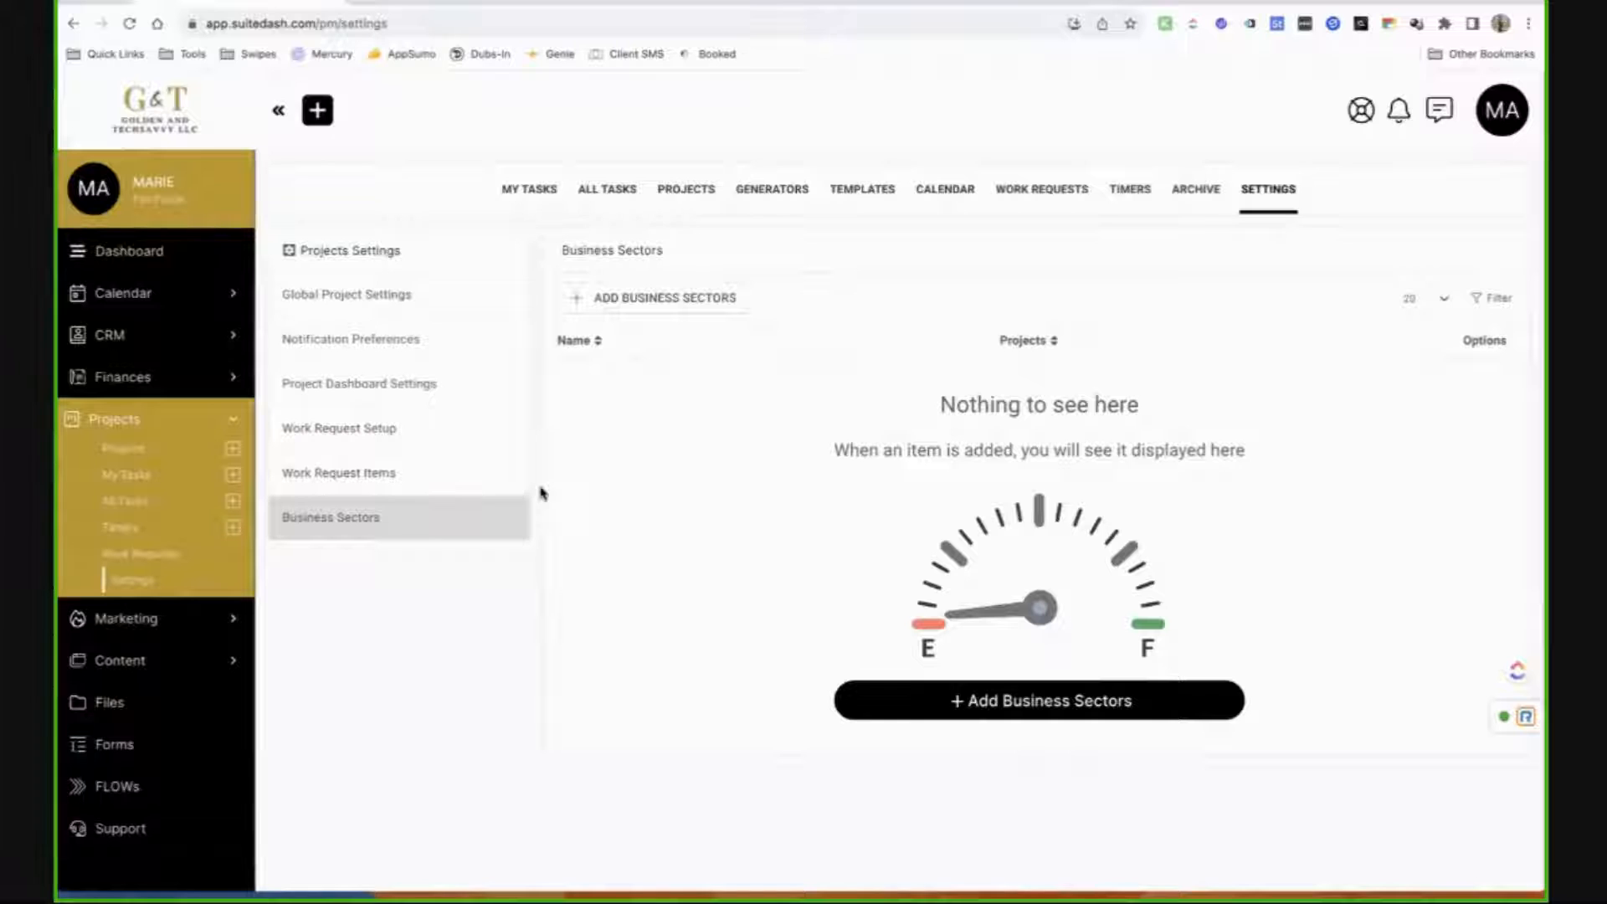
Open the Super Admin (Fallback) dashboard from the content dashboards for editing and close its title settings.
click(212, 674)
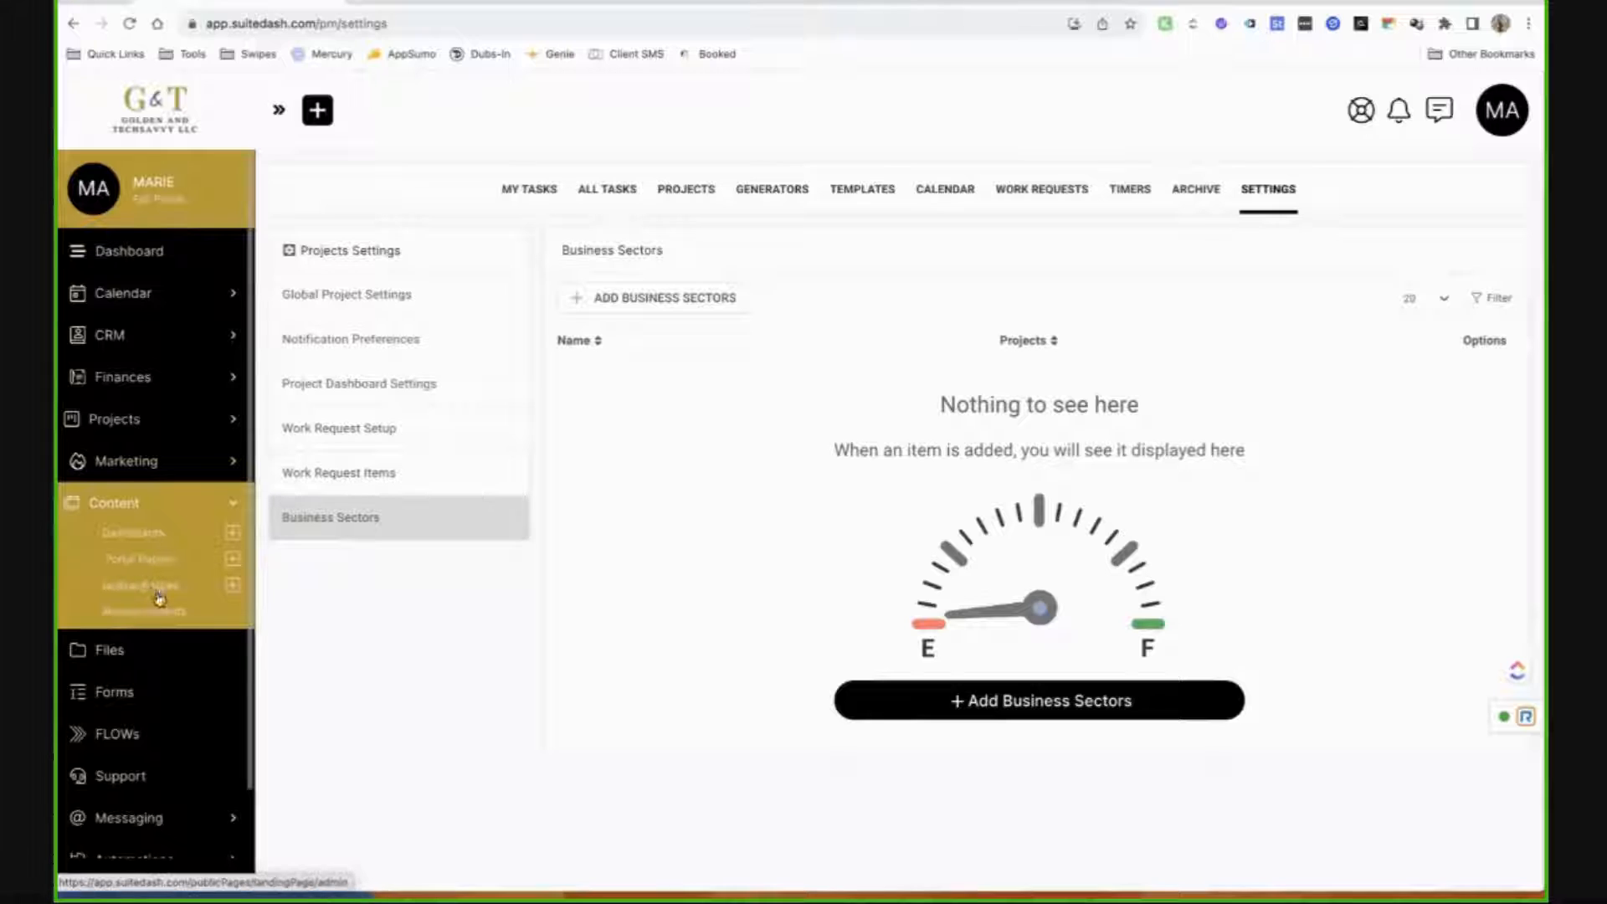
click(147, 543)
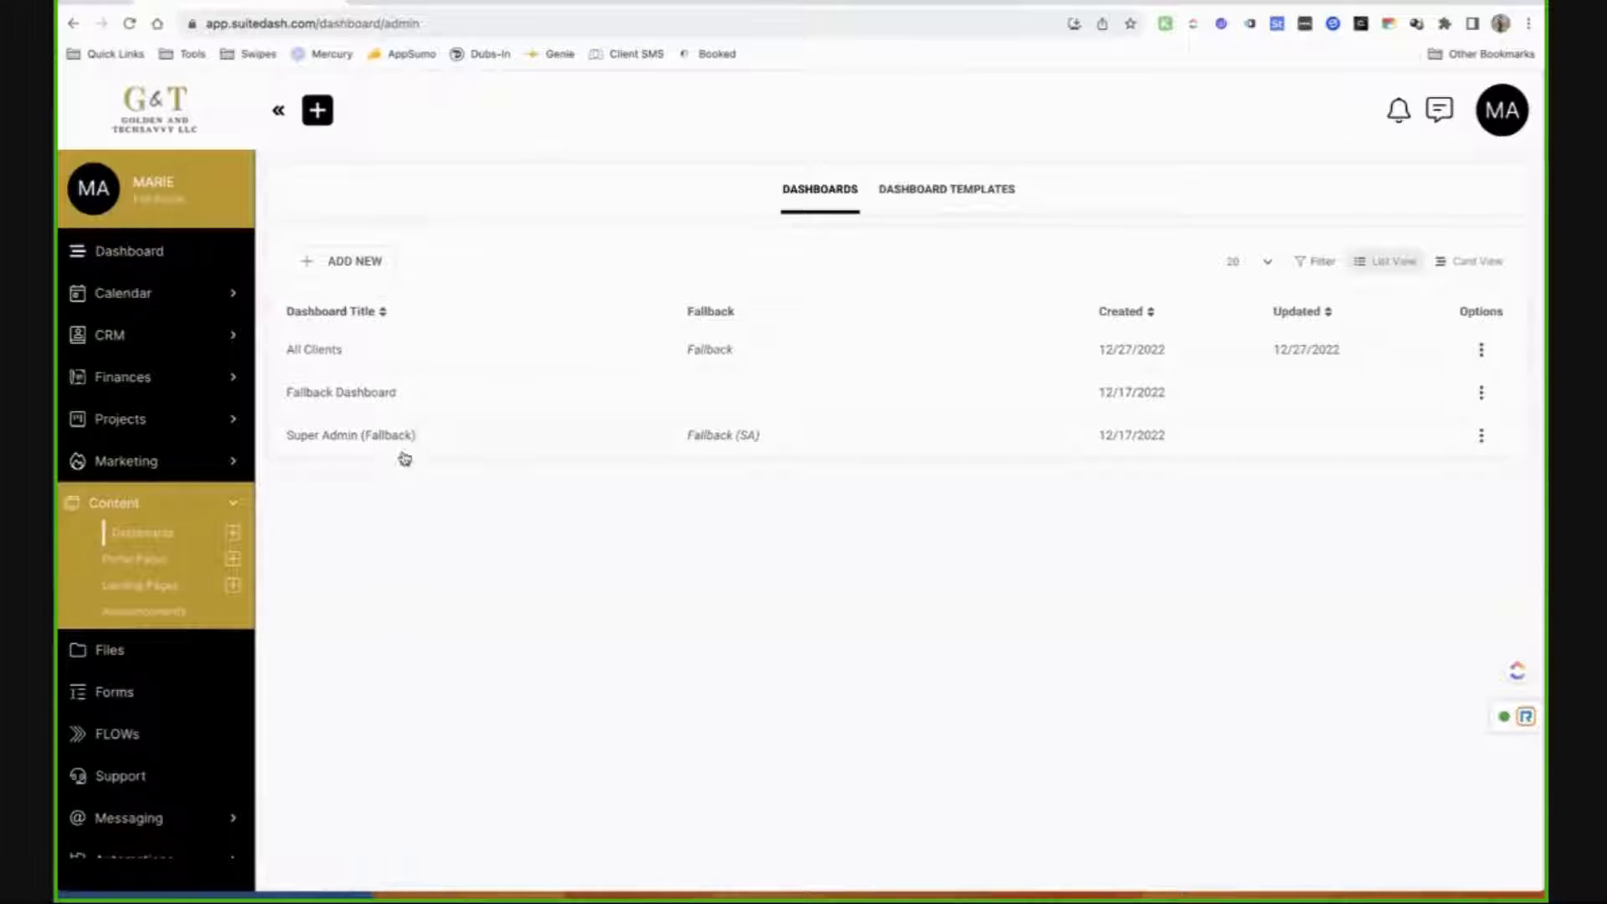
click(486, 457)
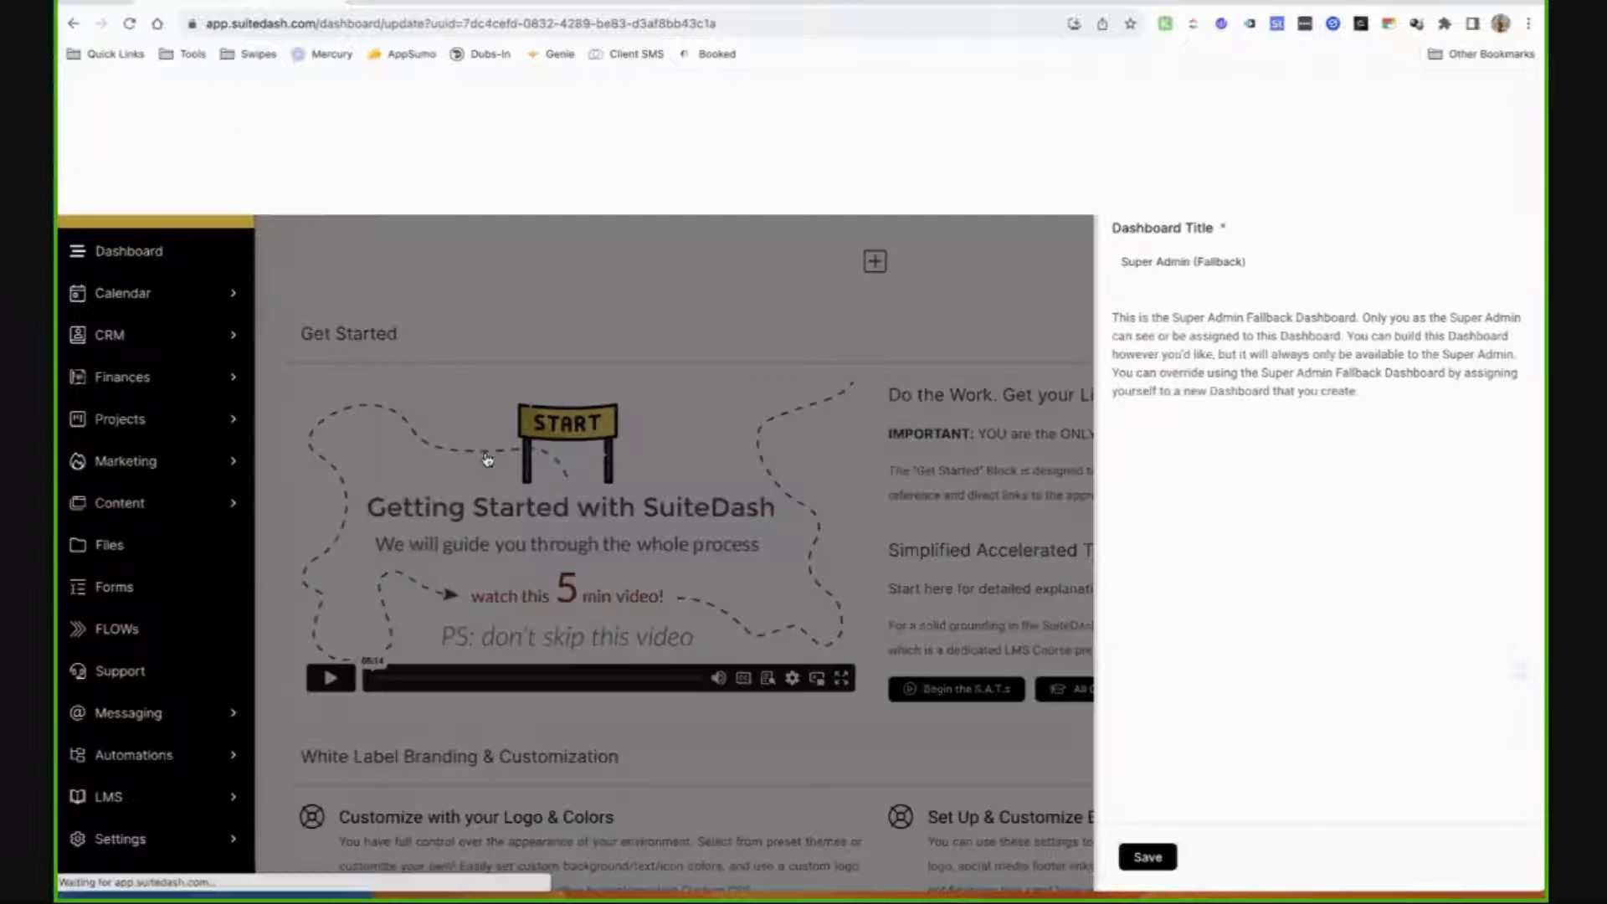
click(1521, 182)
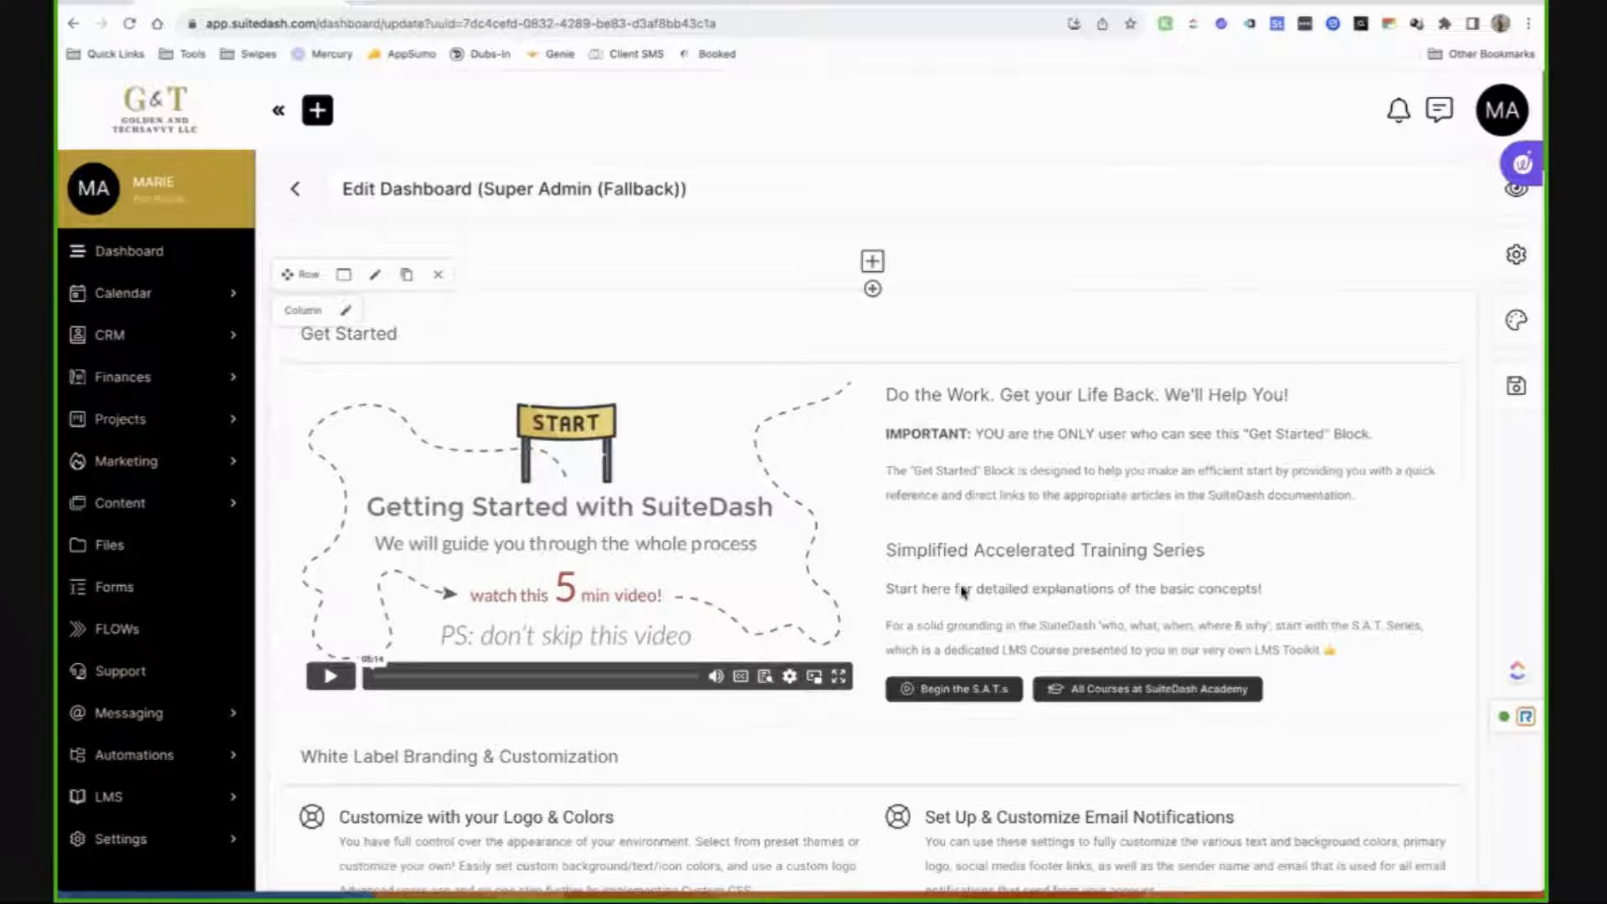
Examine the dashboard's Get Started, White Label Branding & Customization and CRM guide sections.
scroll(962, 591, down, 1)
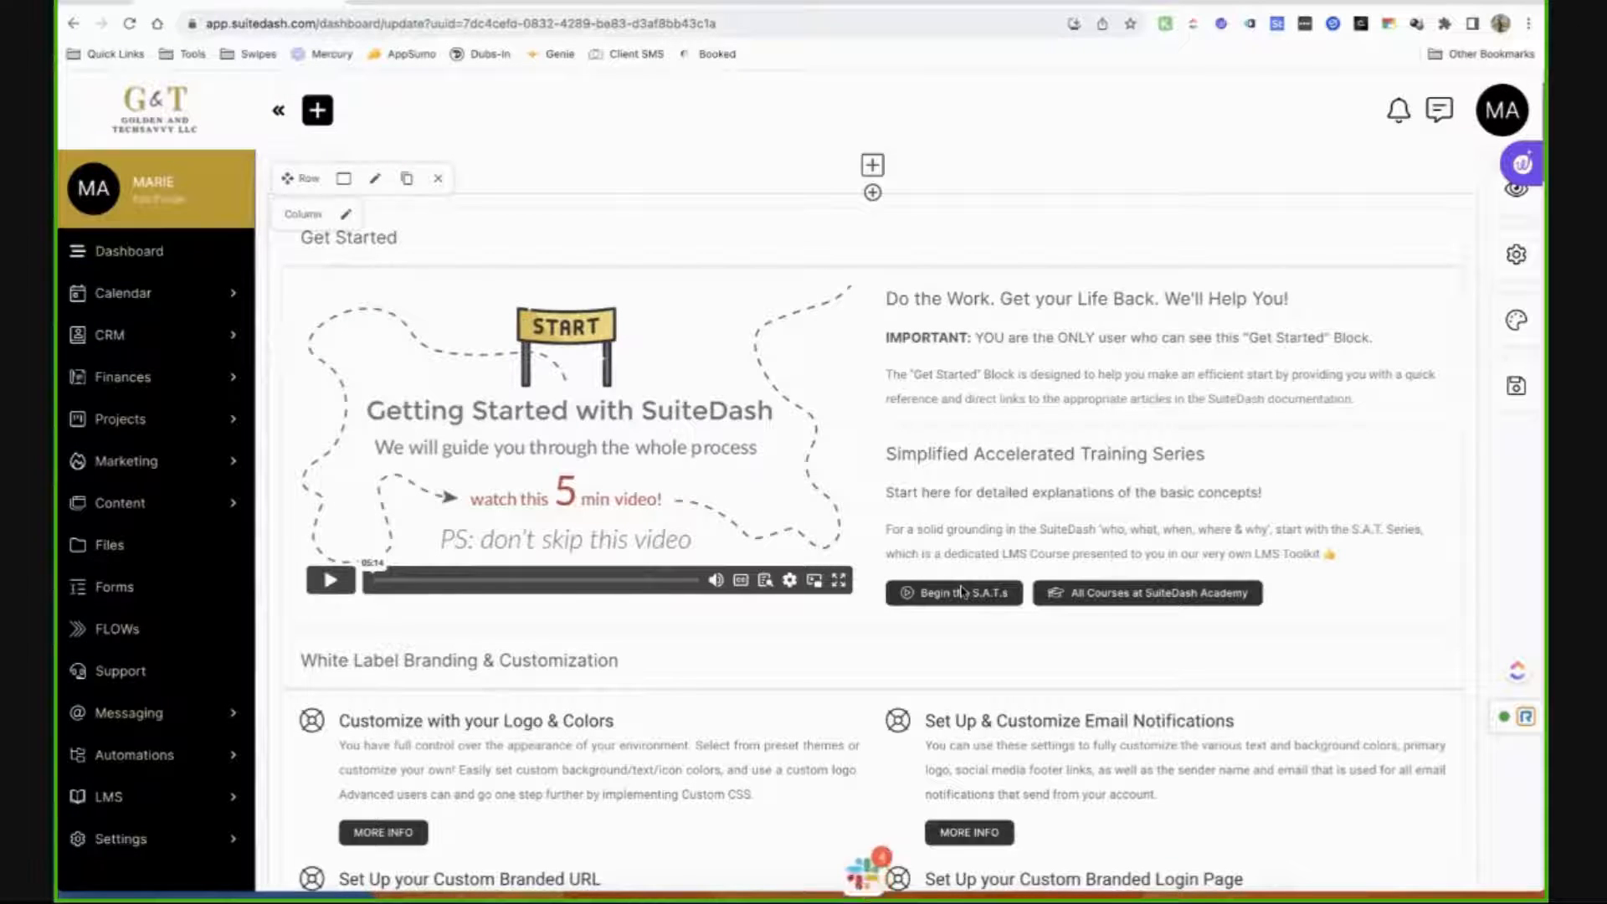
scroll(962, 592, down, 1)
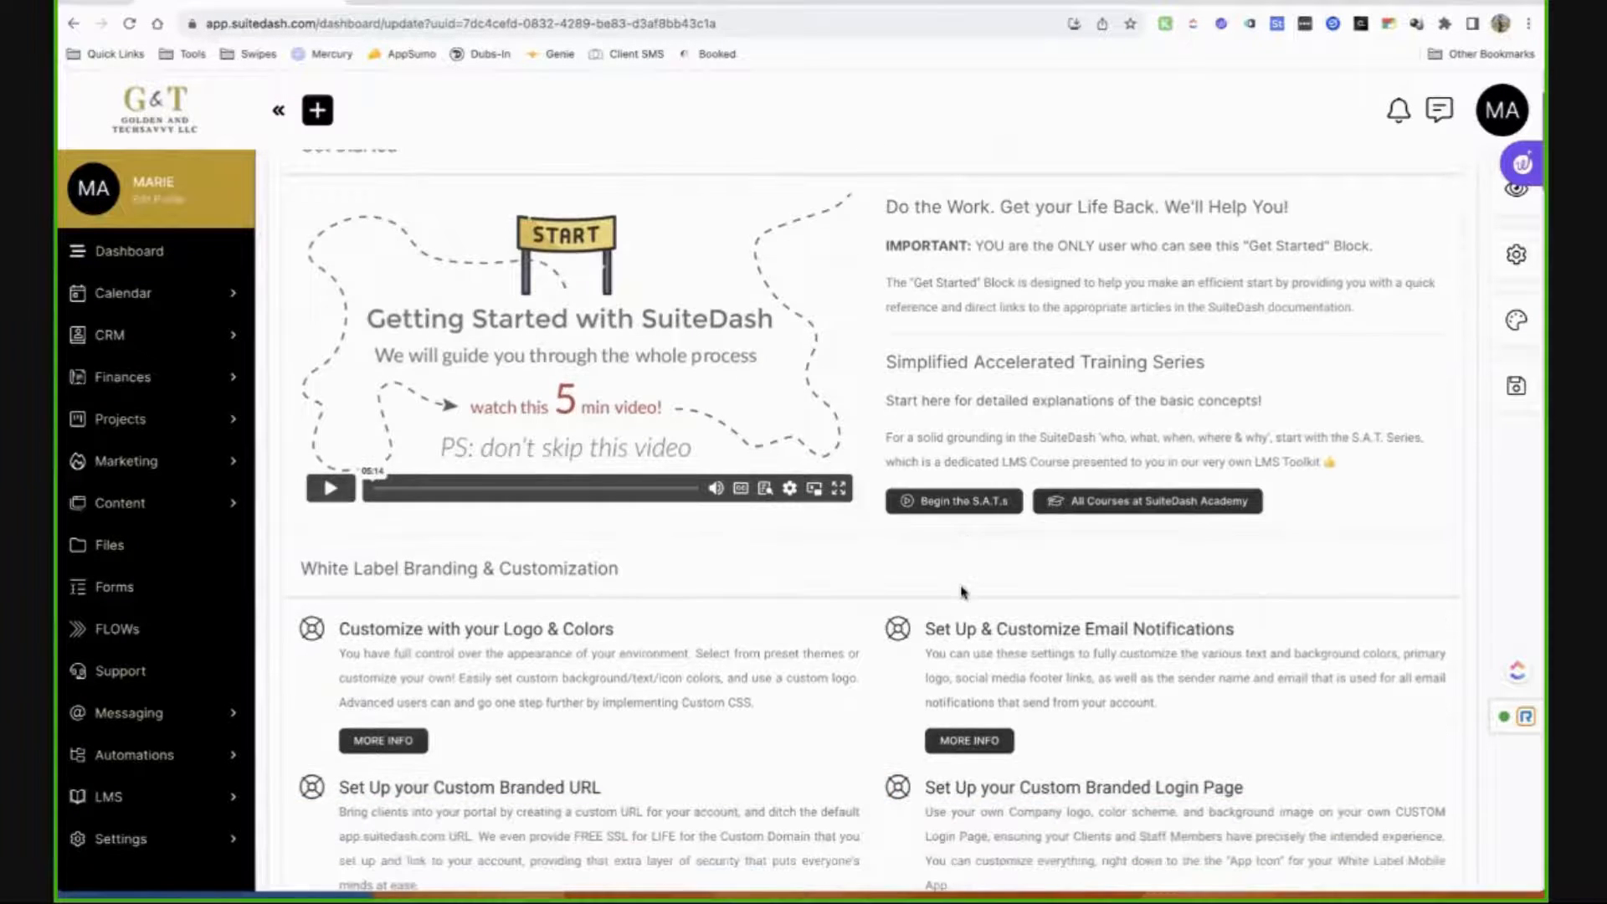
scroll(962, 592, down, 2)
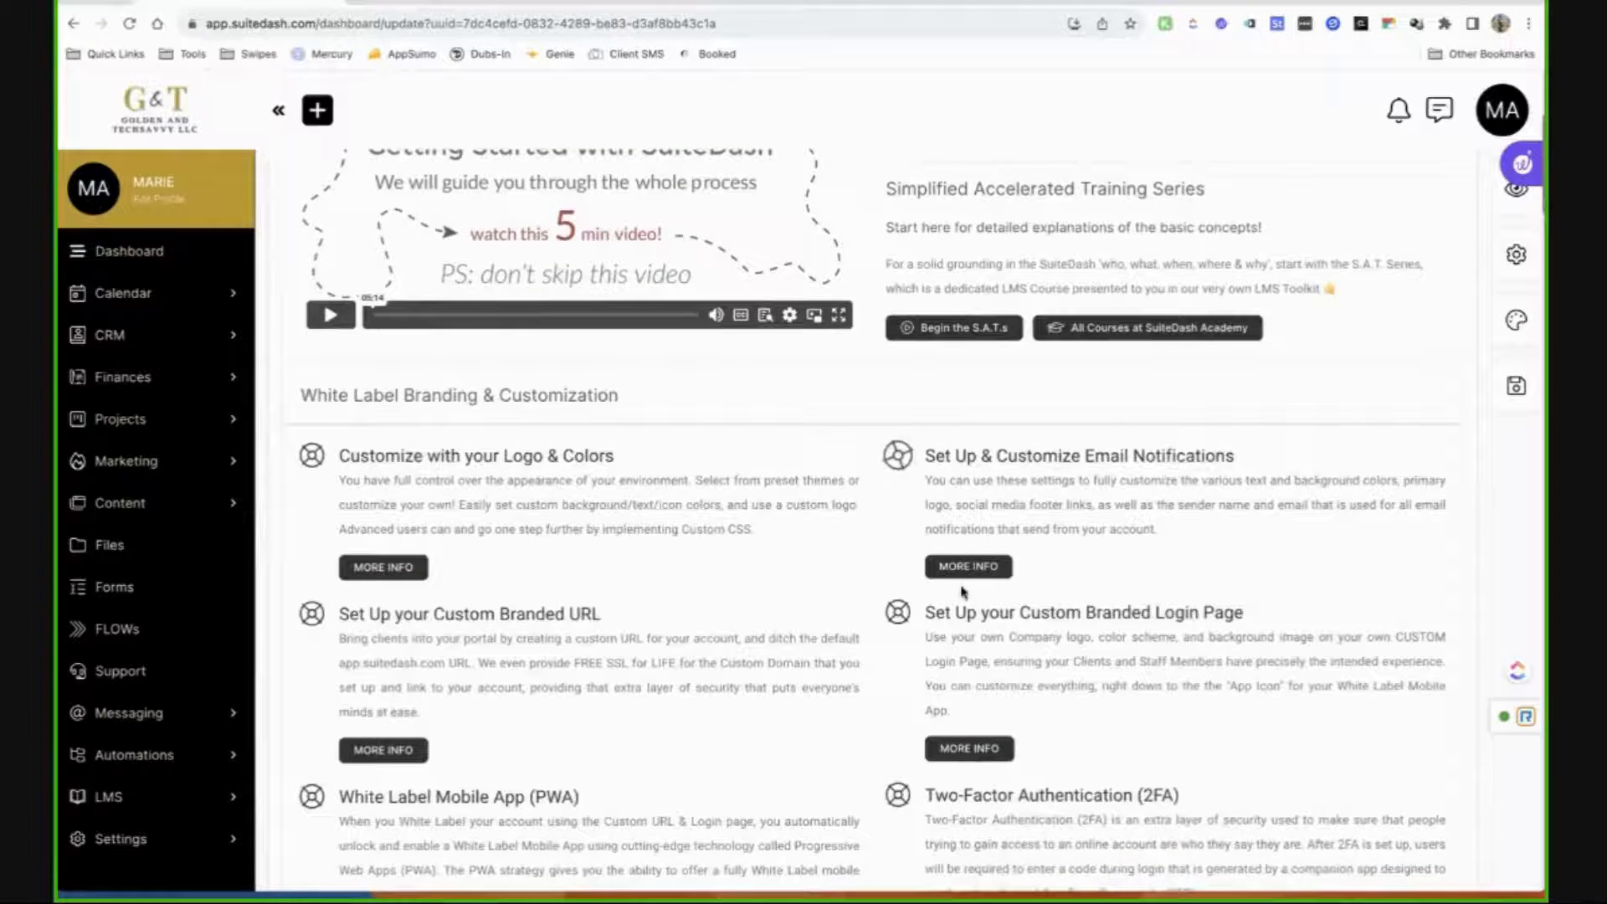
scroll(946, 510, down, 5)
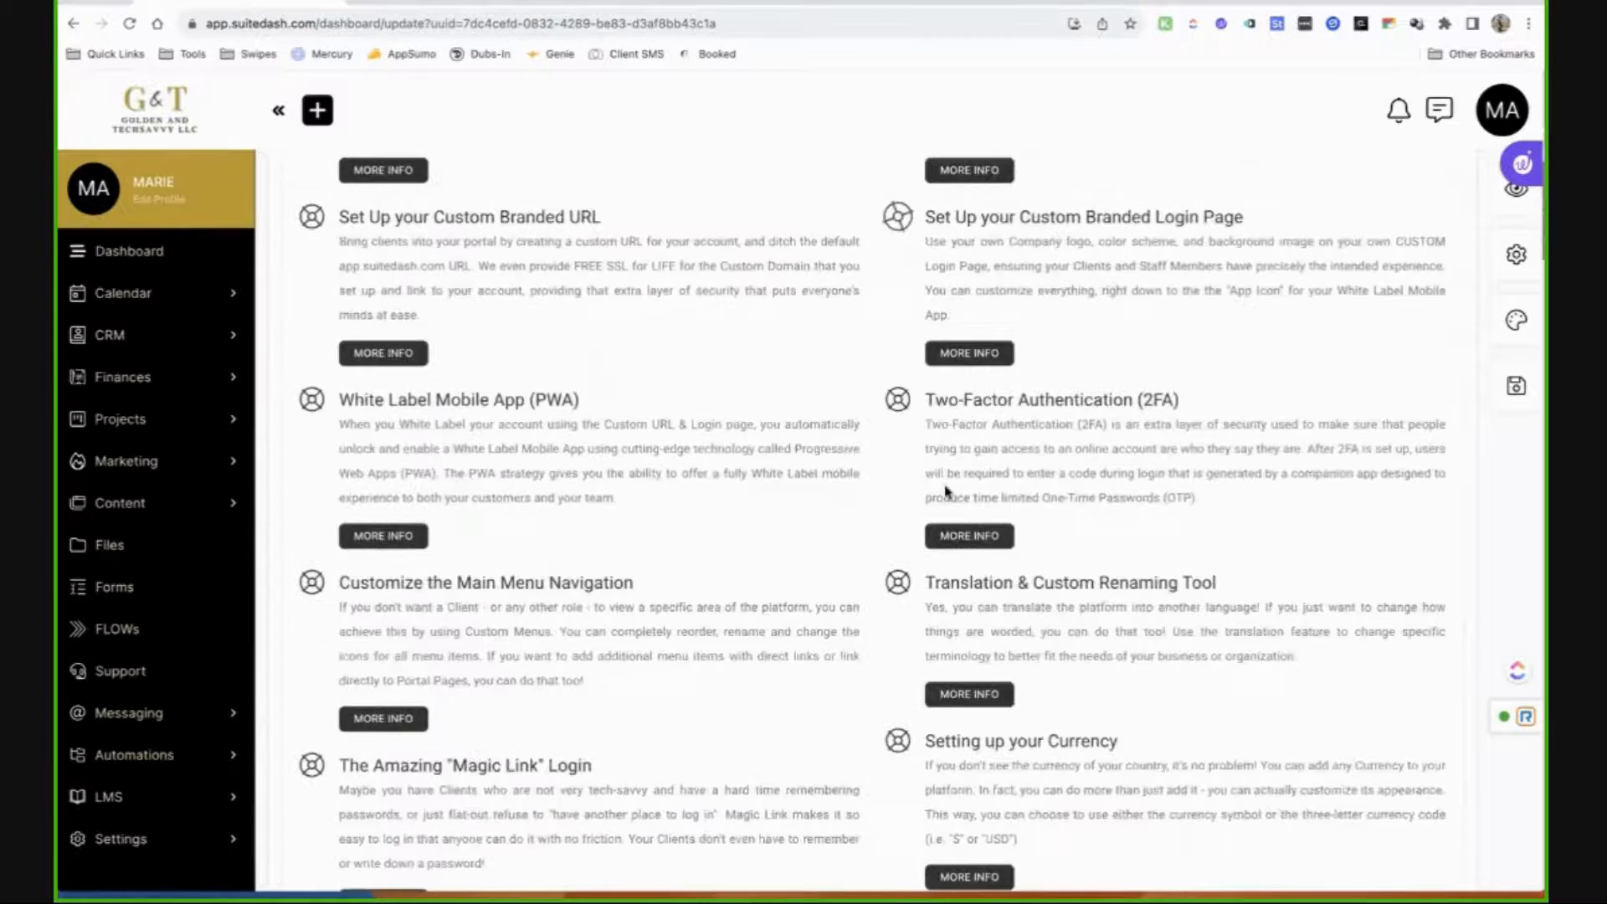
scroll(946, 492, down, 9)
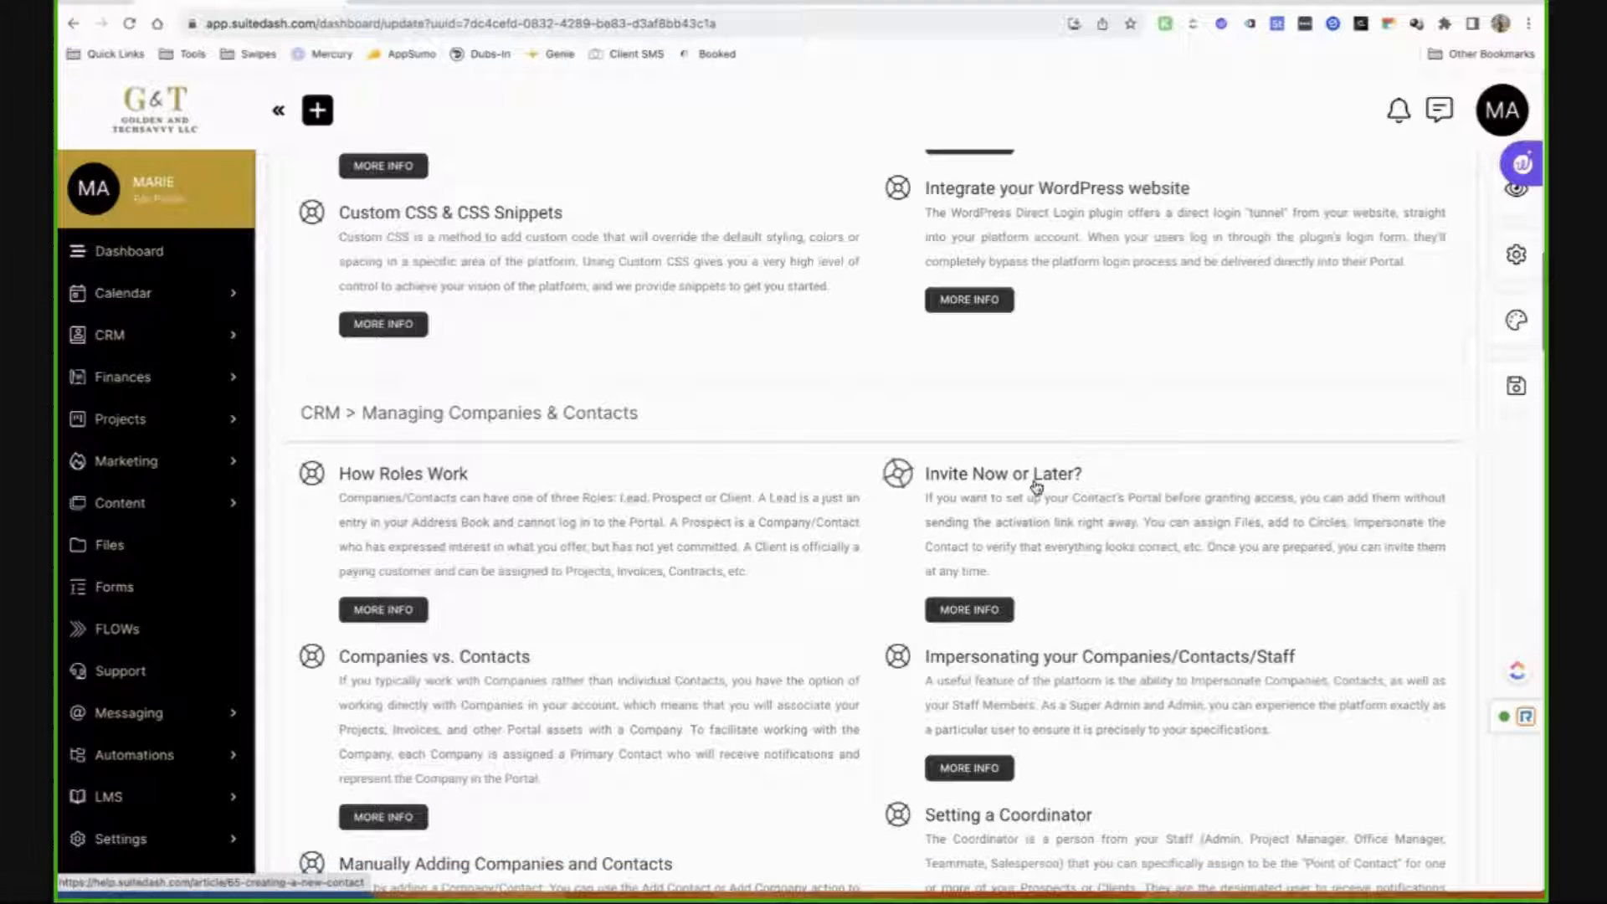
scroll(1036, 486, up, 15)
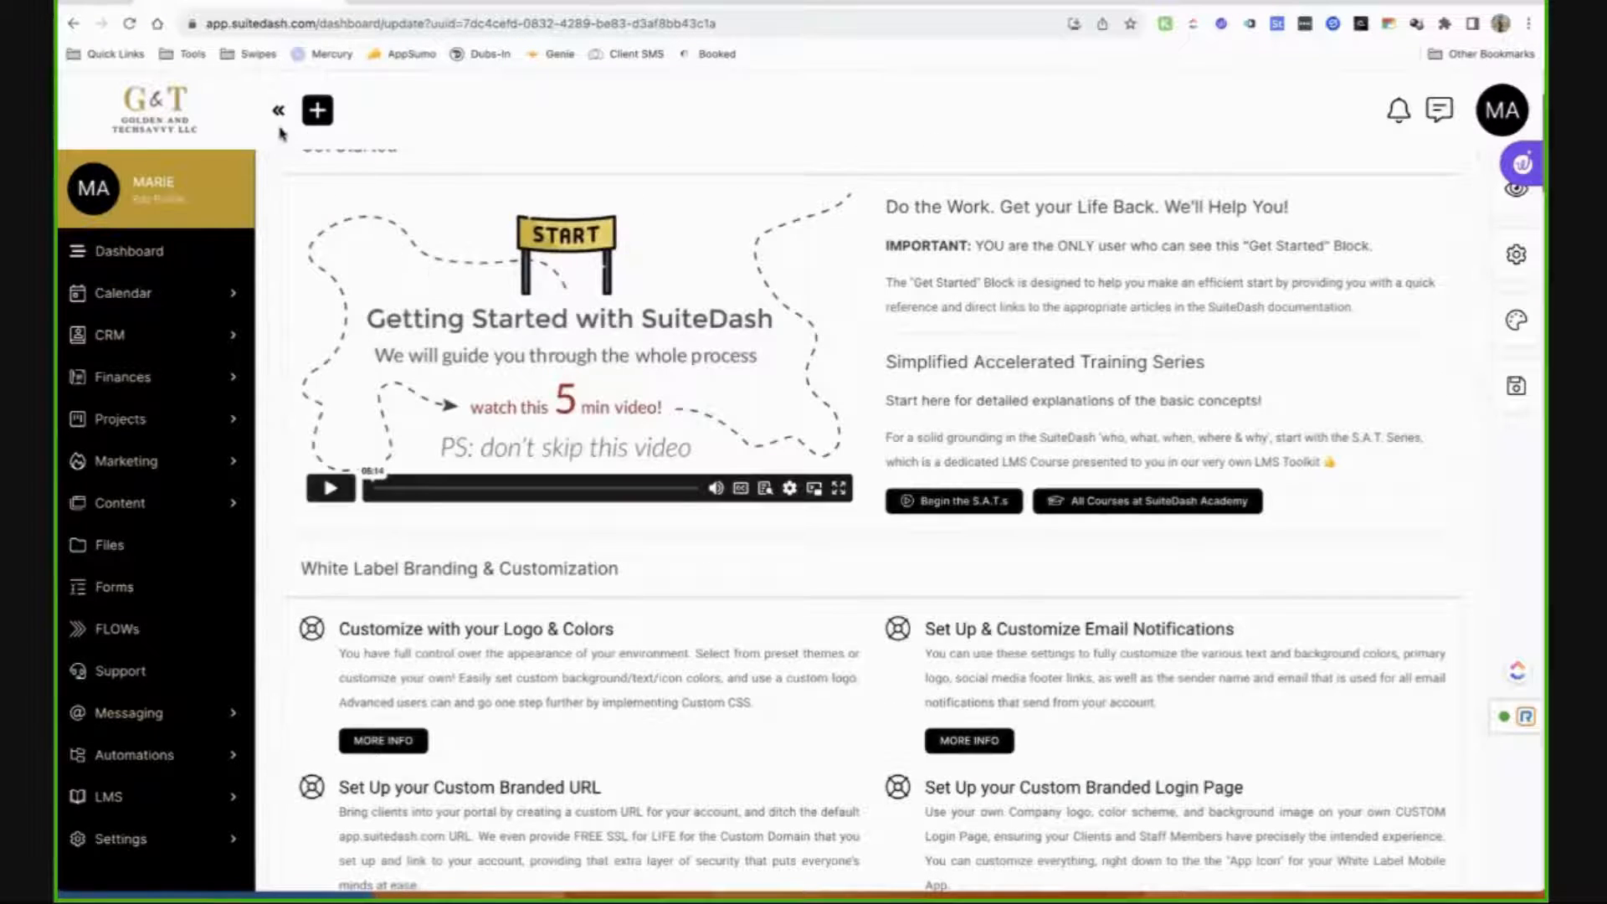
Add a new dashboard from the content dashboards list.
click(134, 502)
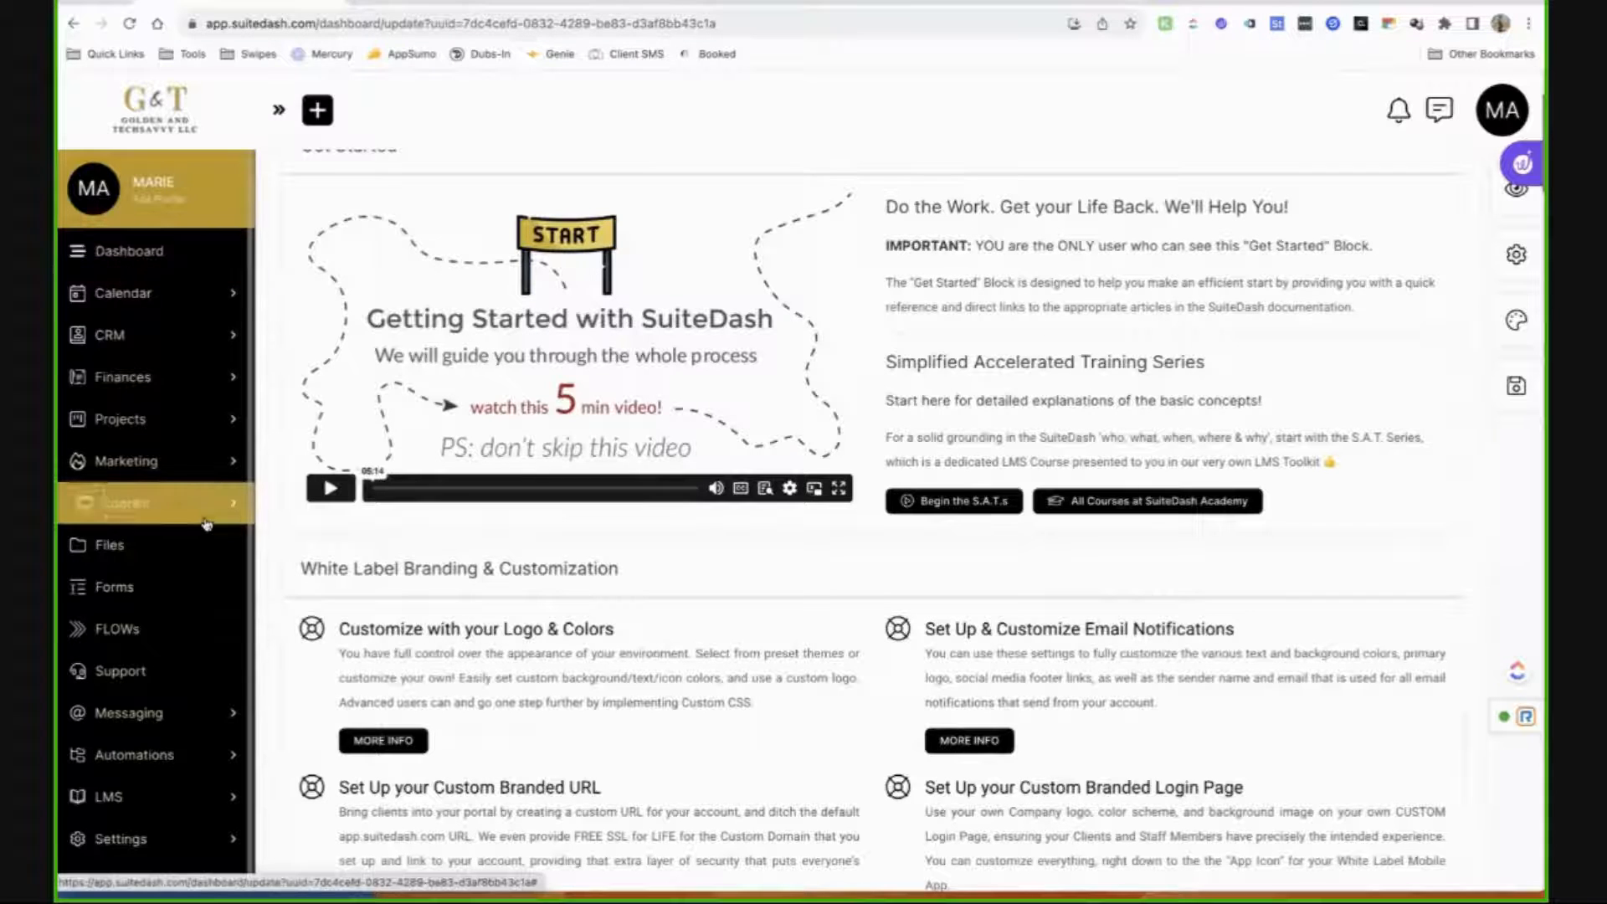
click(152, 540)
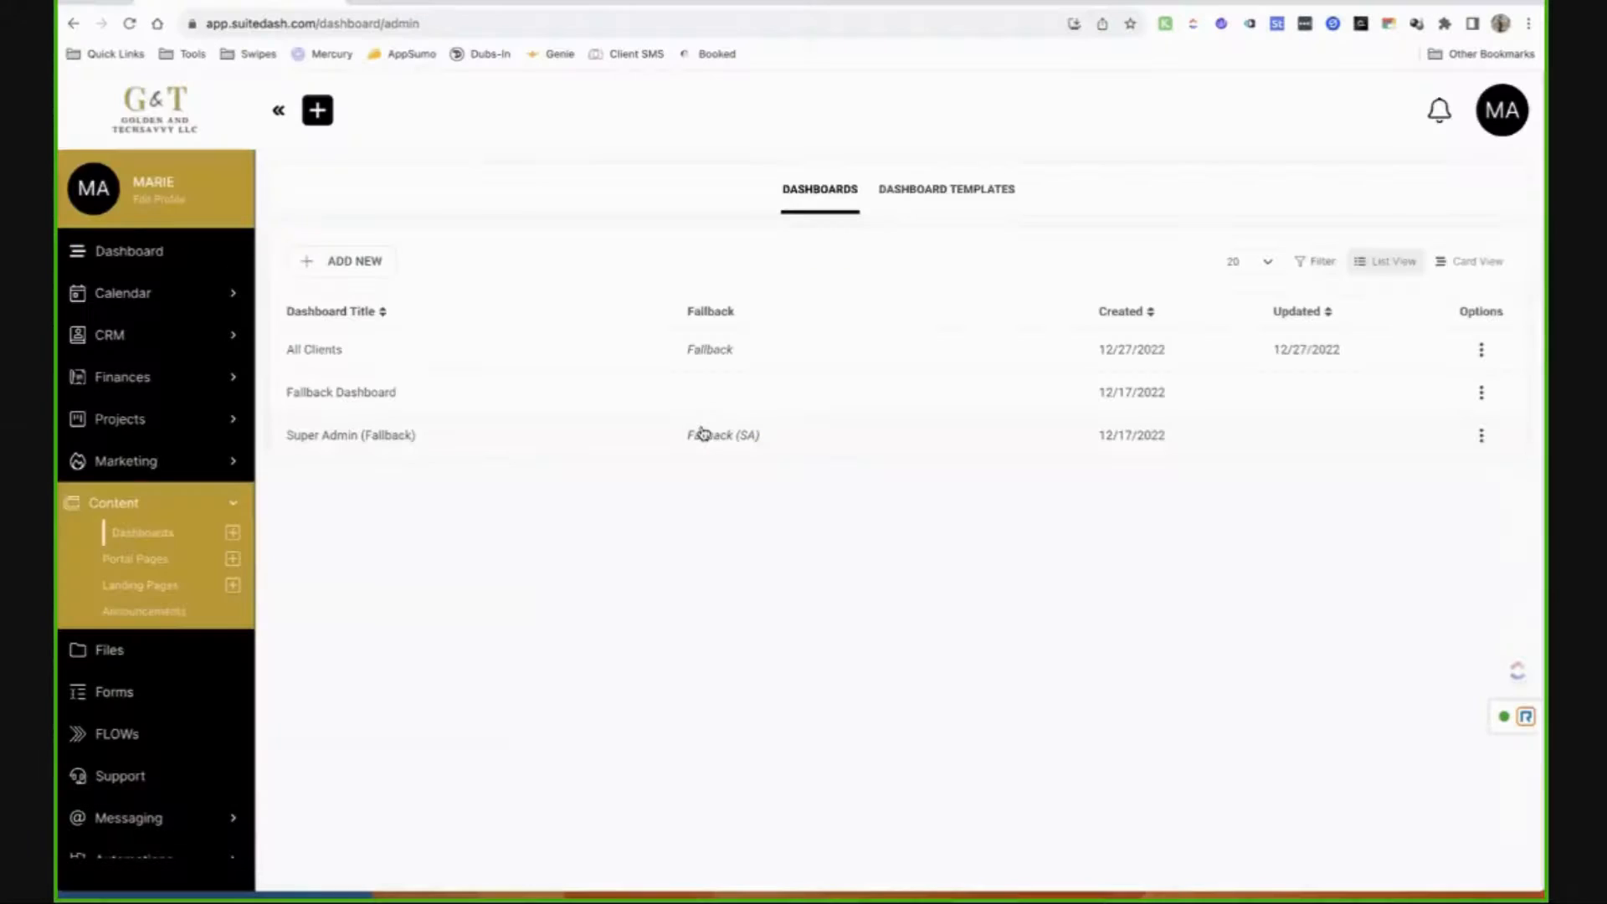
click(354, 278)
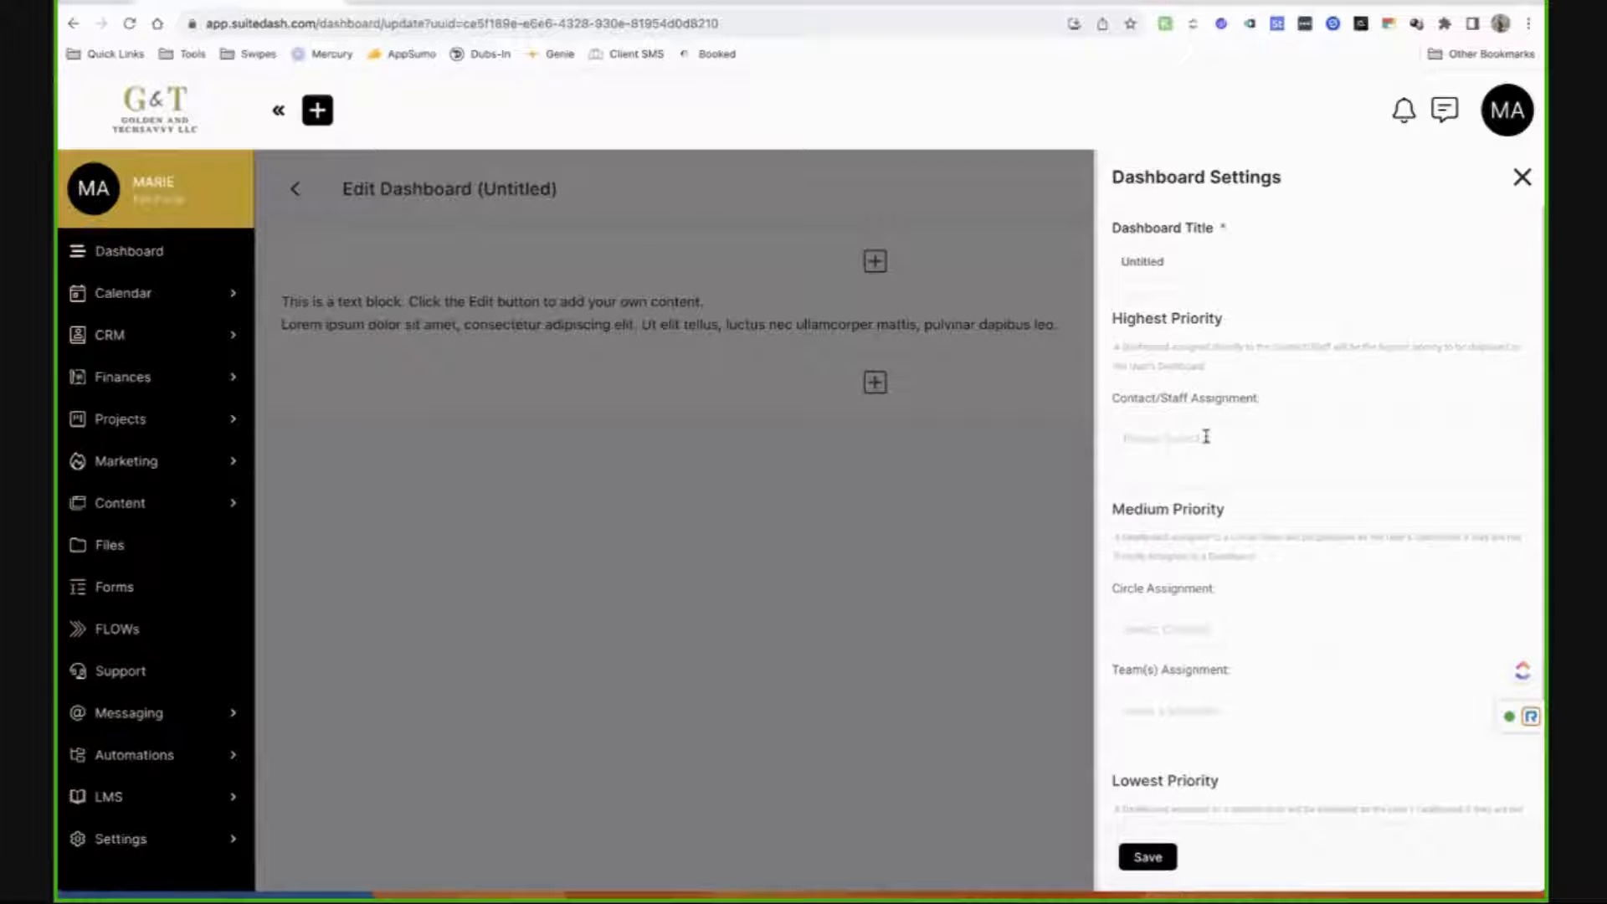
Review the new dashboard's contact, circle and team assignment settings, and set its role assignment to Admin.
click(1206, 438)
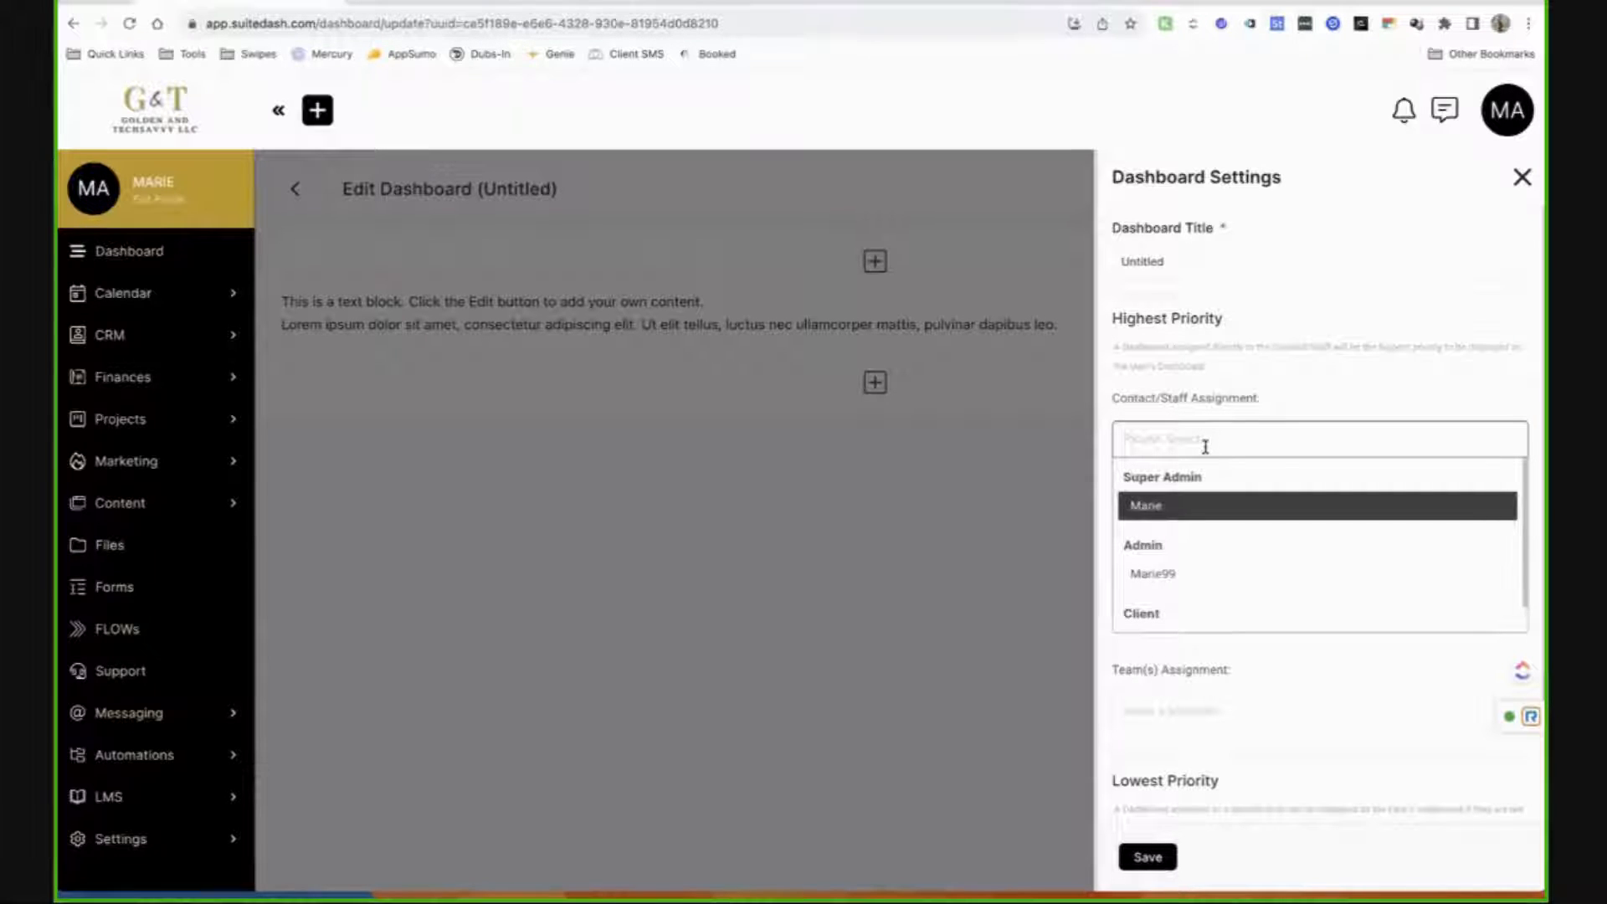
click(1273, 395)
scroll(1187, 463, down, 1)
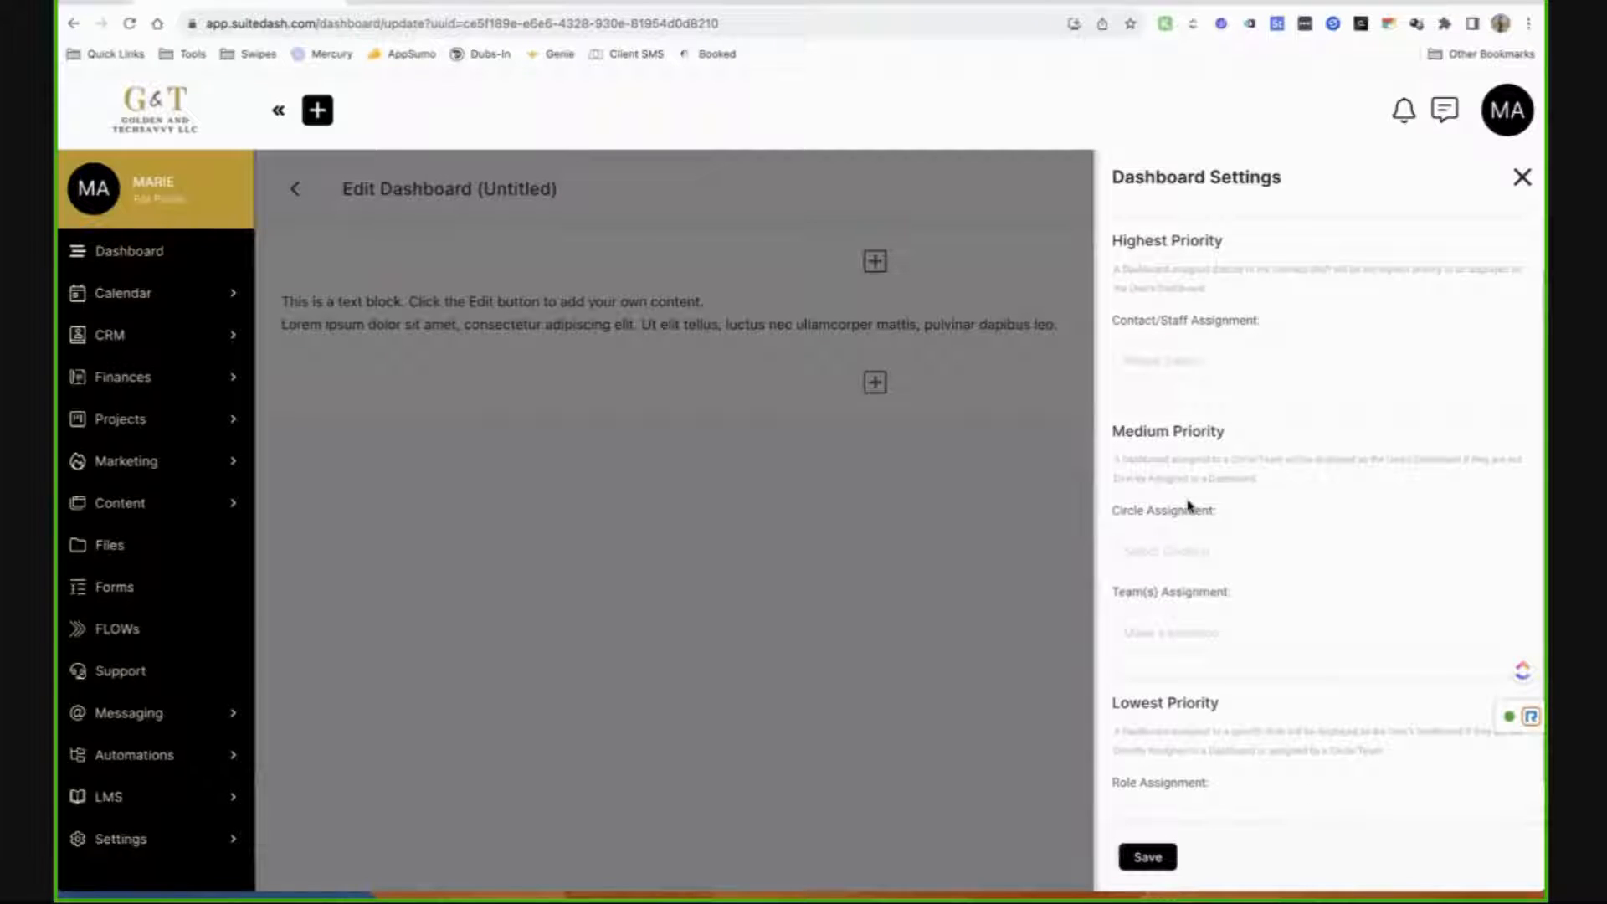
scroll(1189, 505, up, 1)
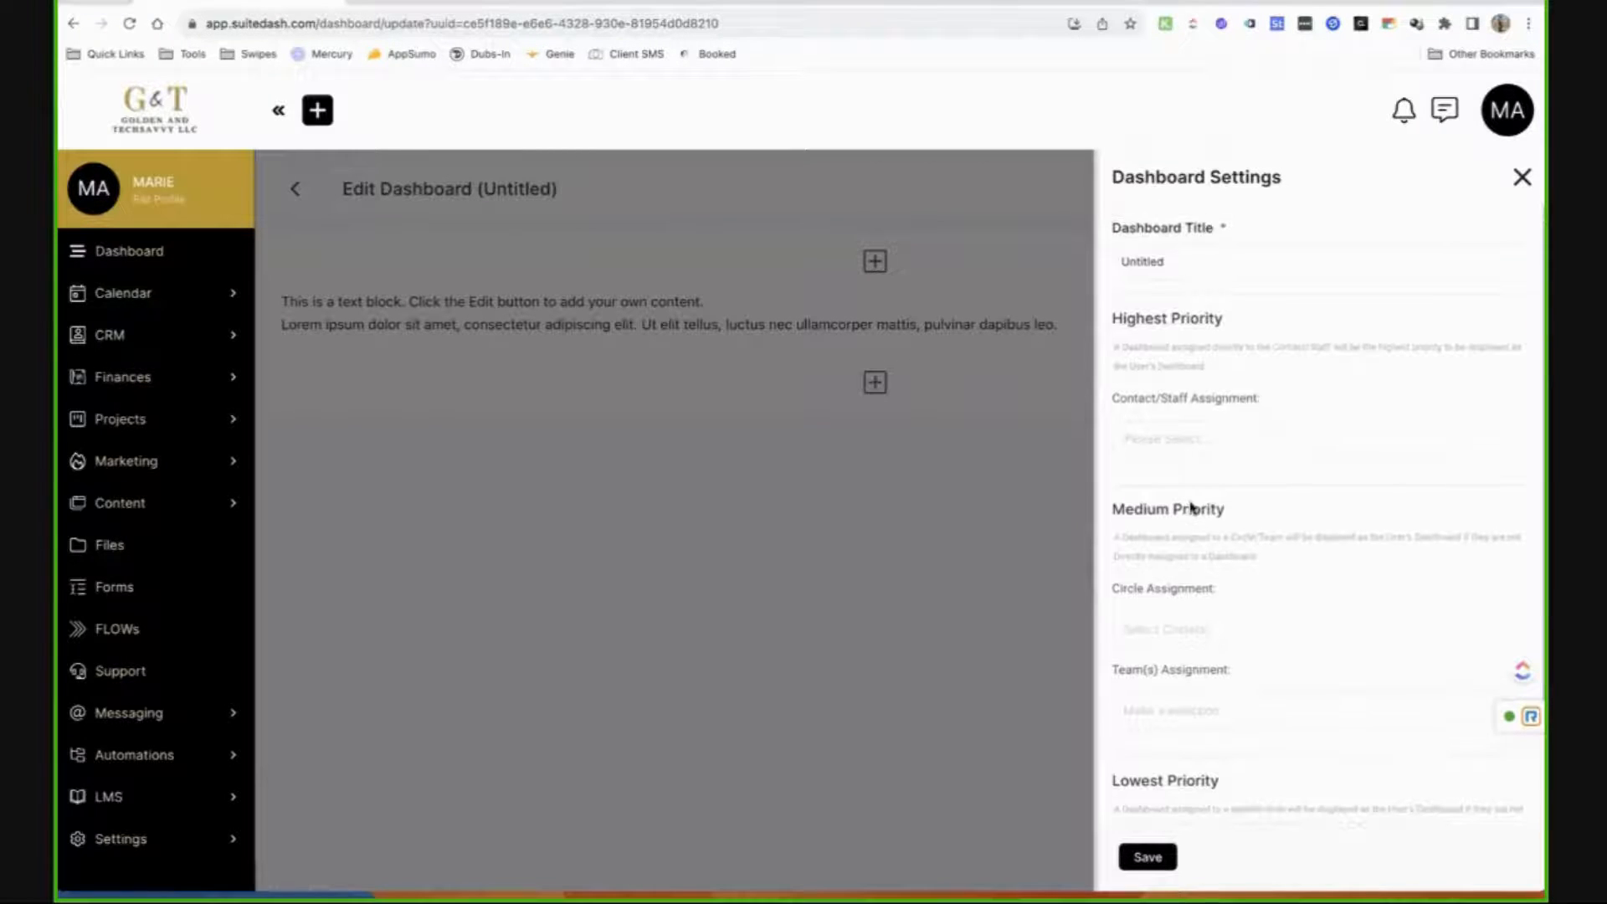
scroll(1202, 422, down, 2)
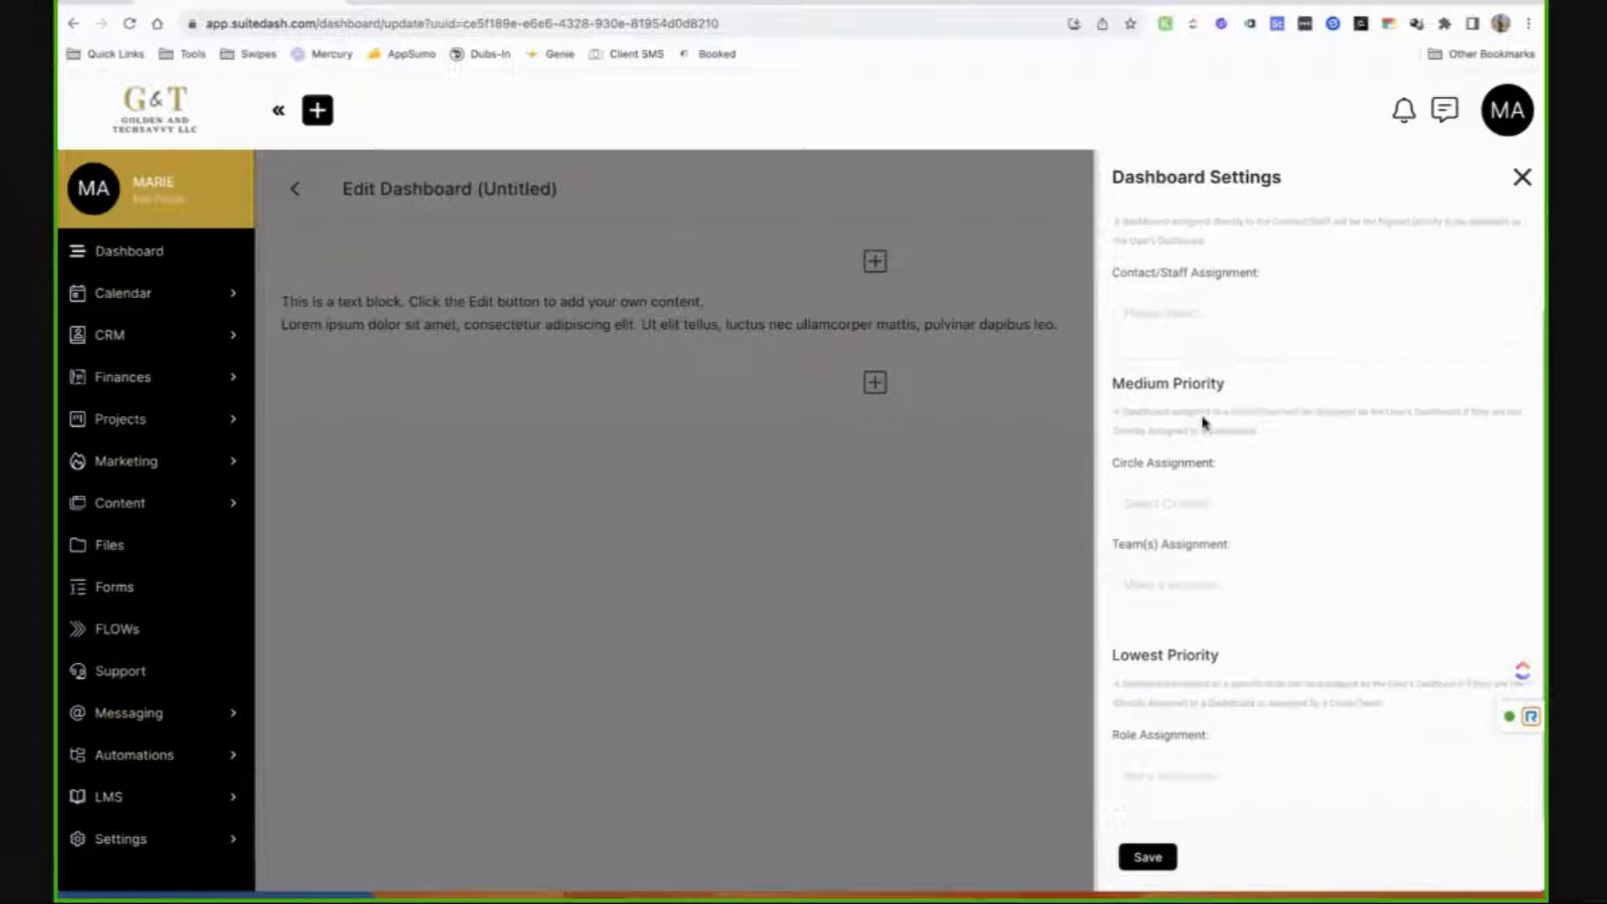
click(1162, 776)
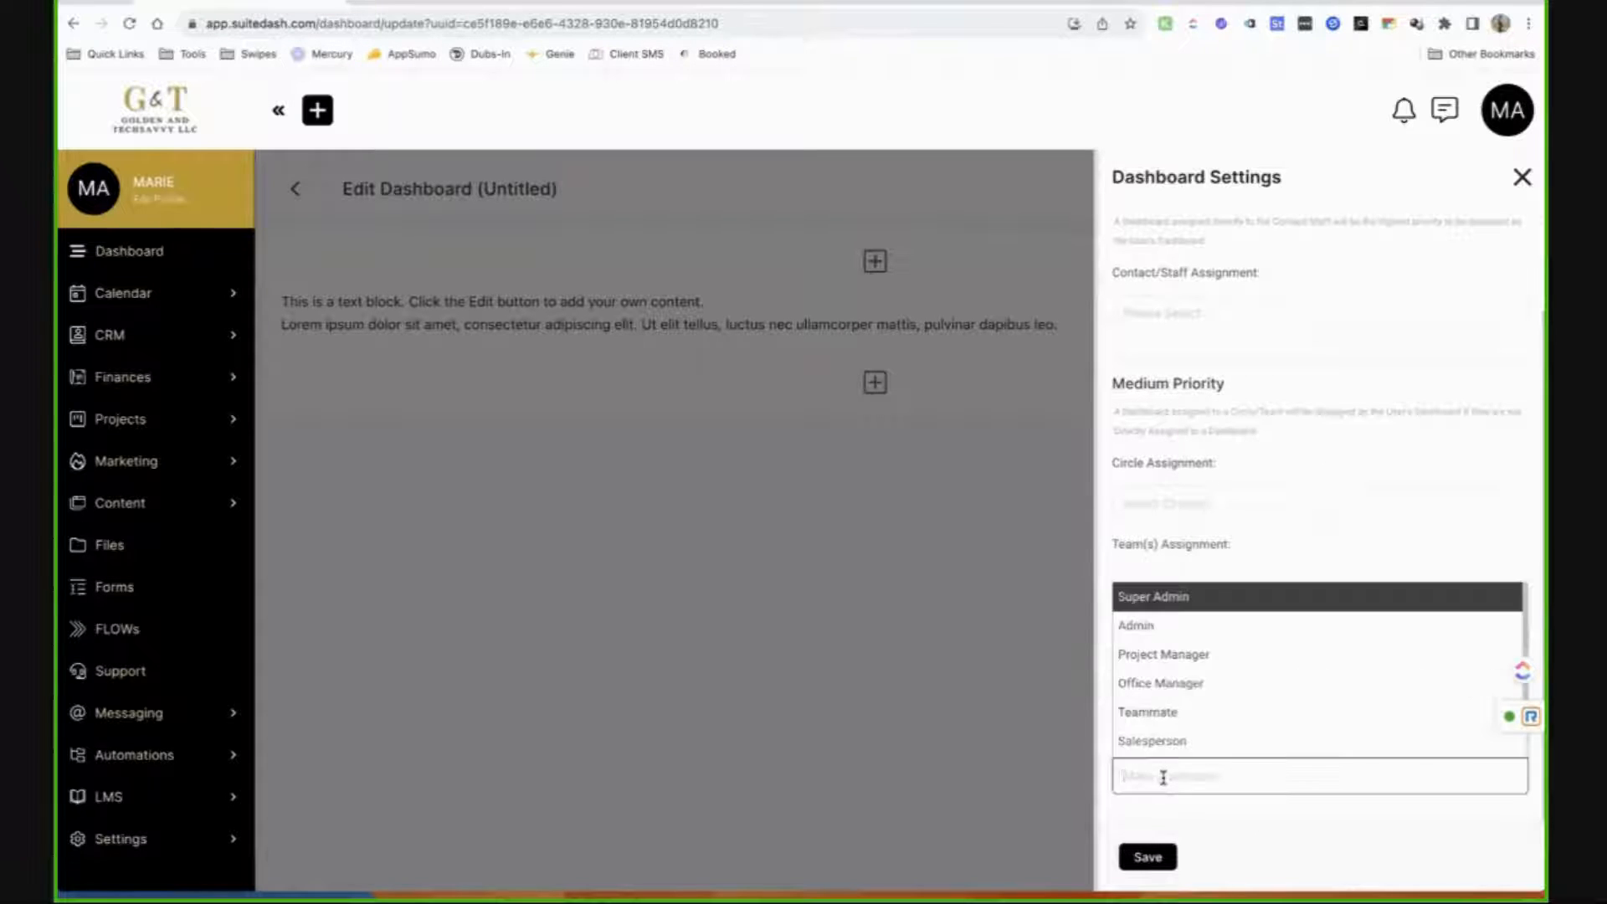
click(1249, 633)
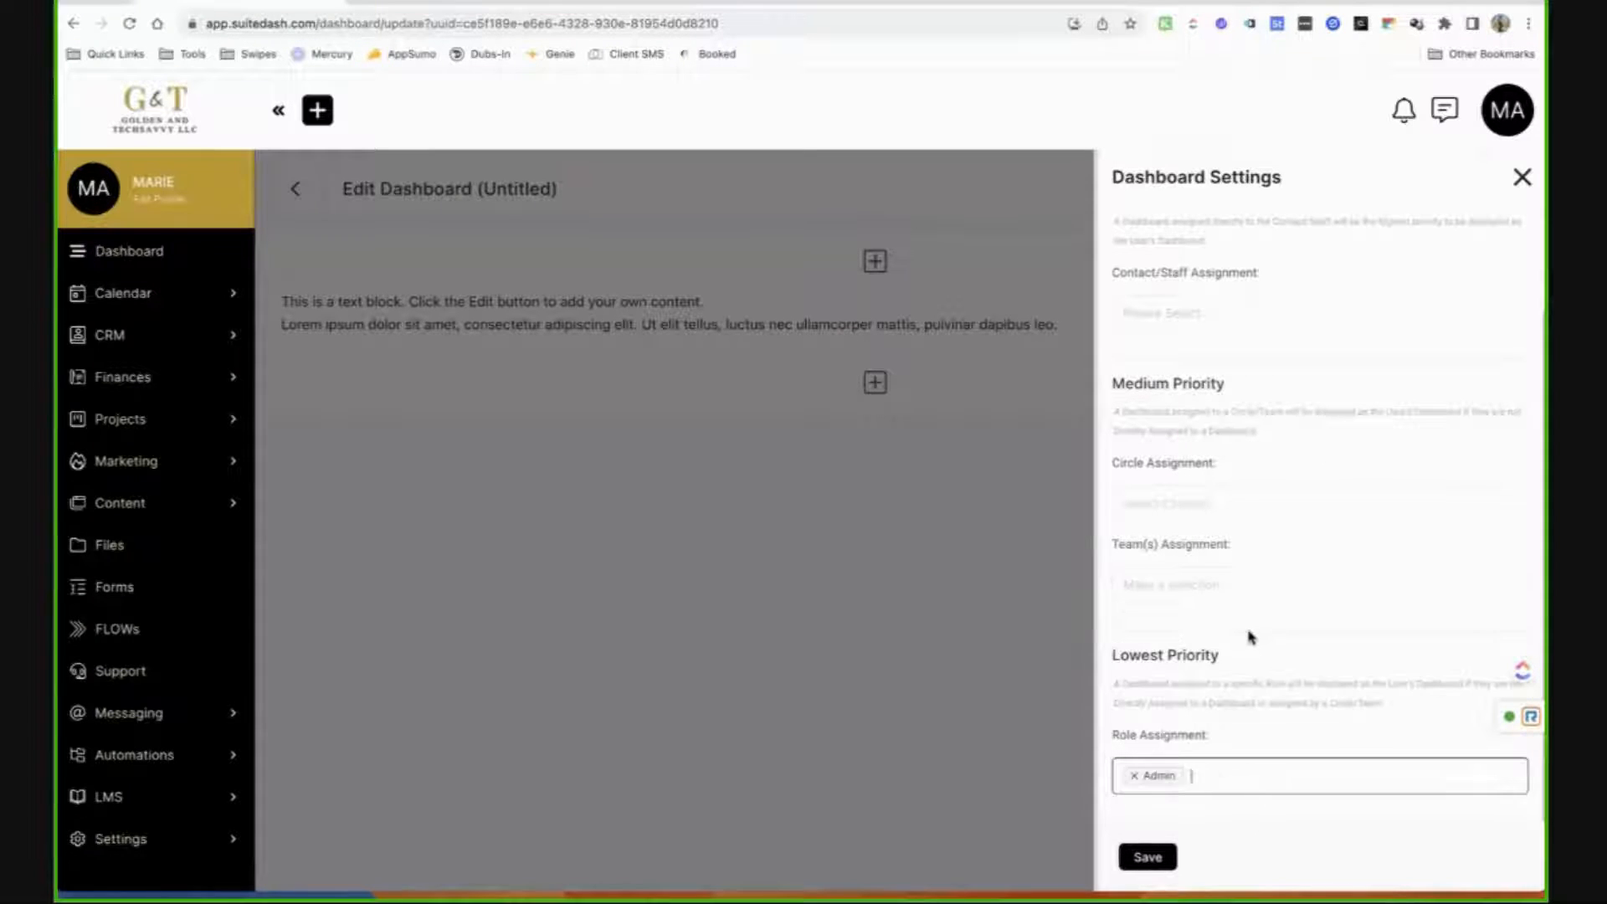
Assign the dashboard directly to the Super Admin contact at highest priority and save the dashboard settings.
scroll(1250, 636, up, 1)
click(1272, 333)
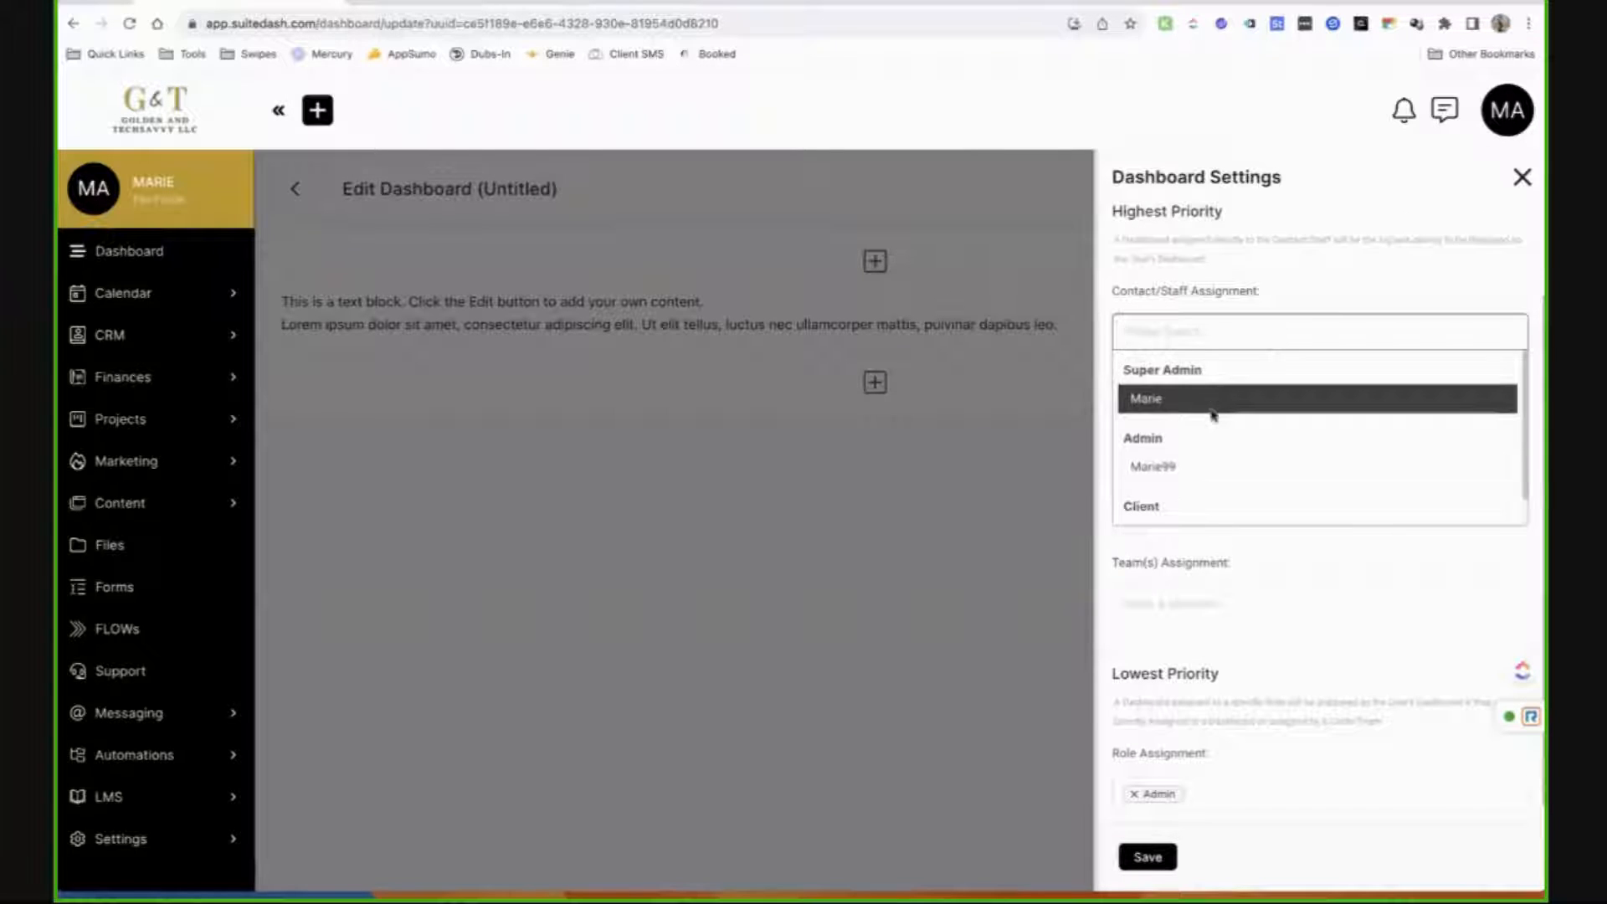
click(1213, 400)
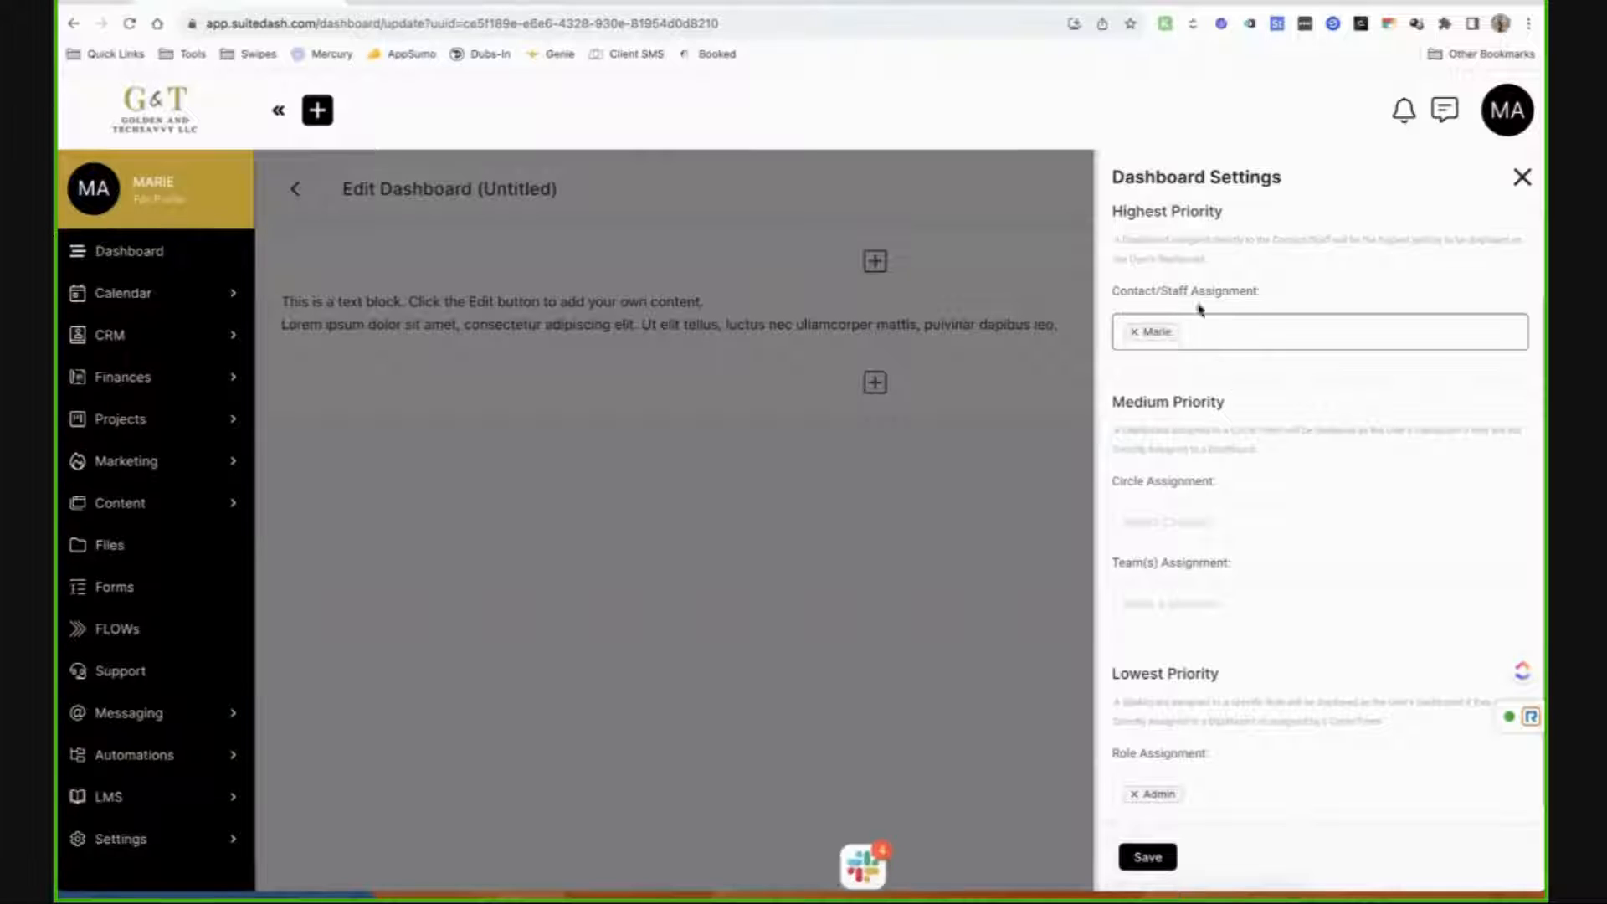
click(1215, 336)
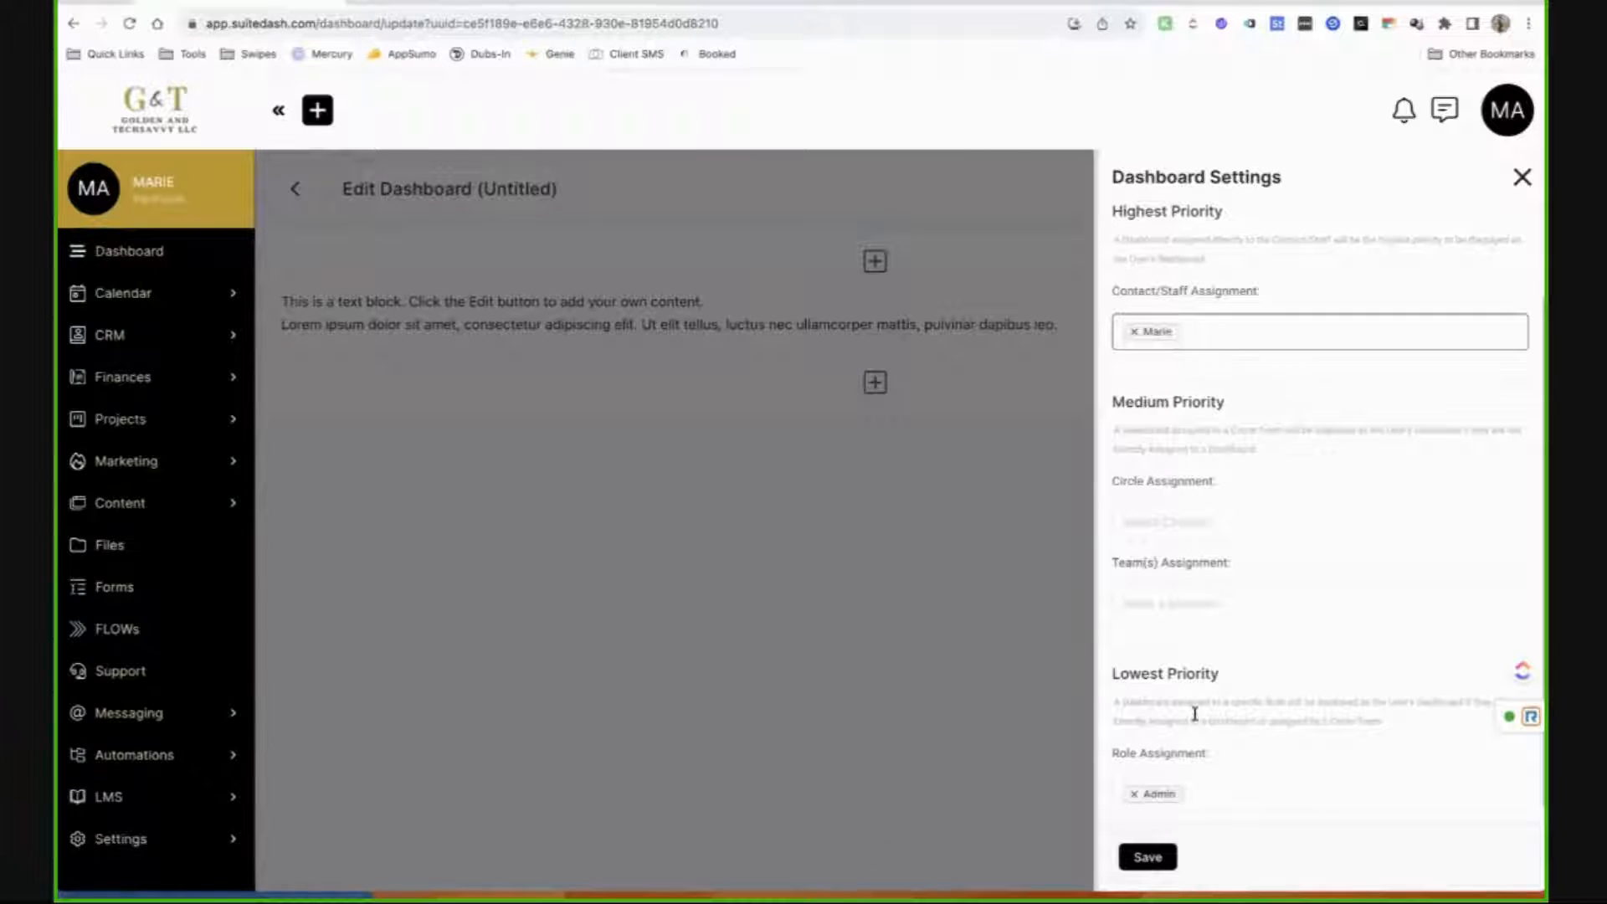
click(1171, 857)
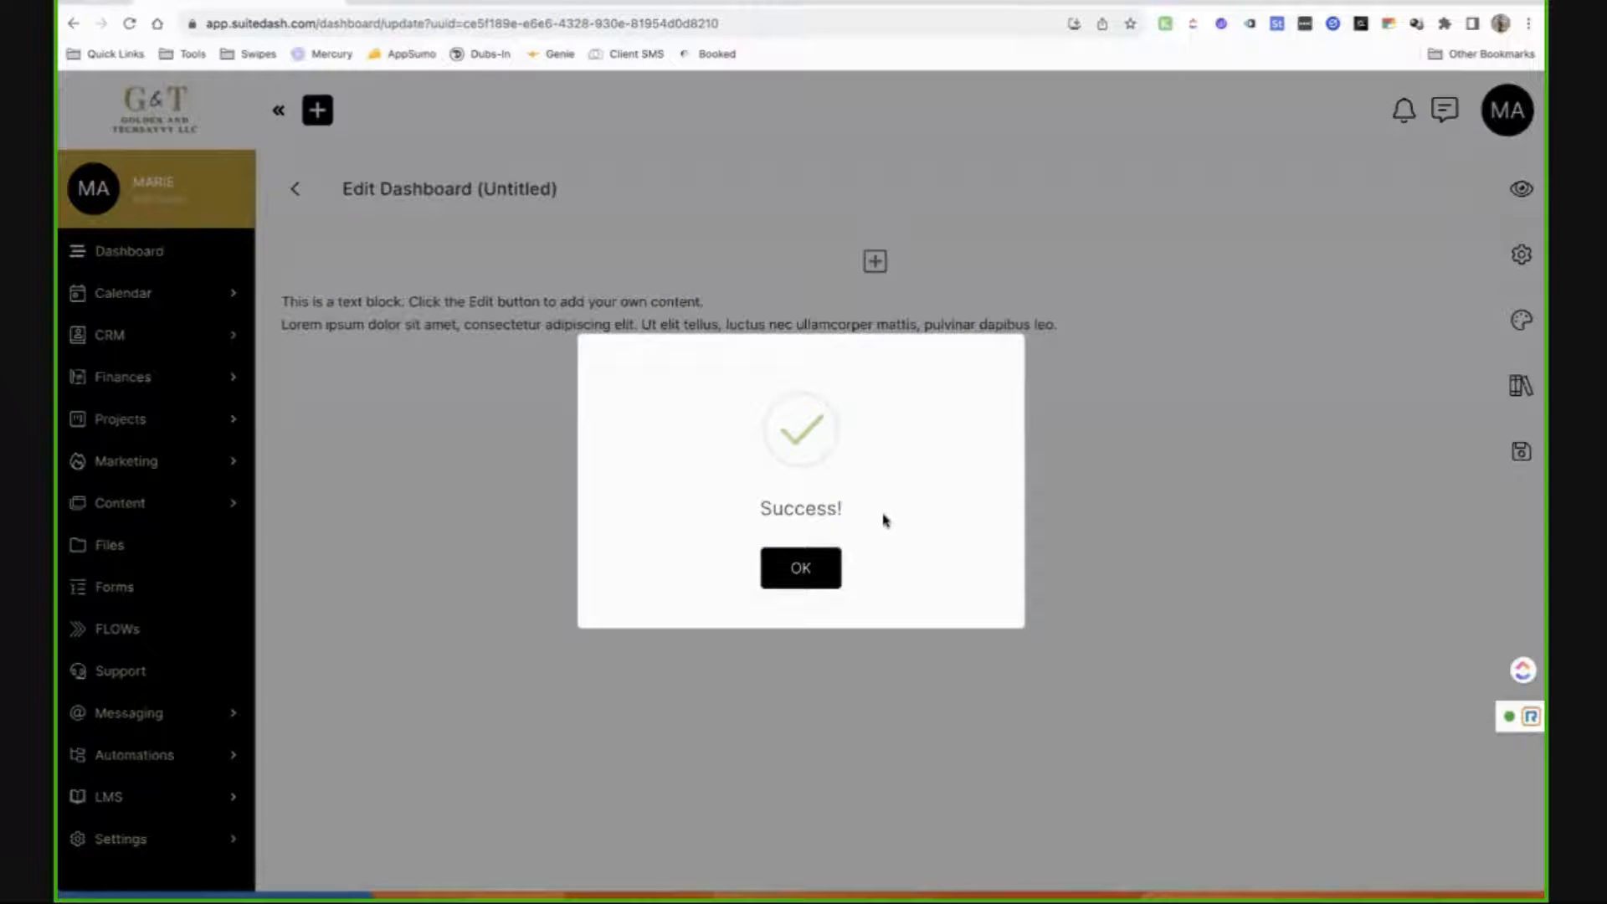
click(839, 555)
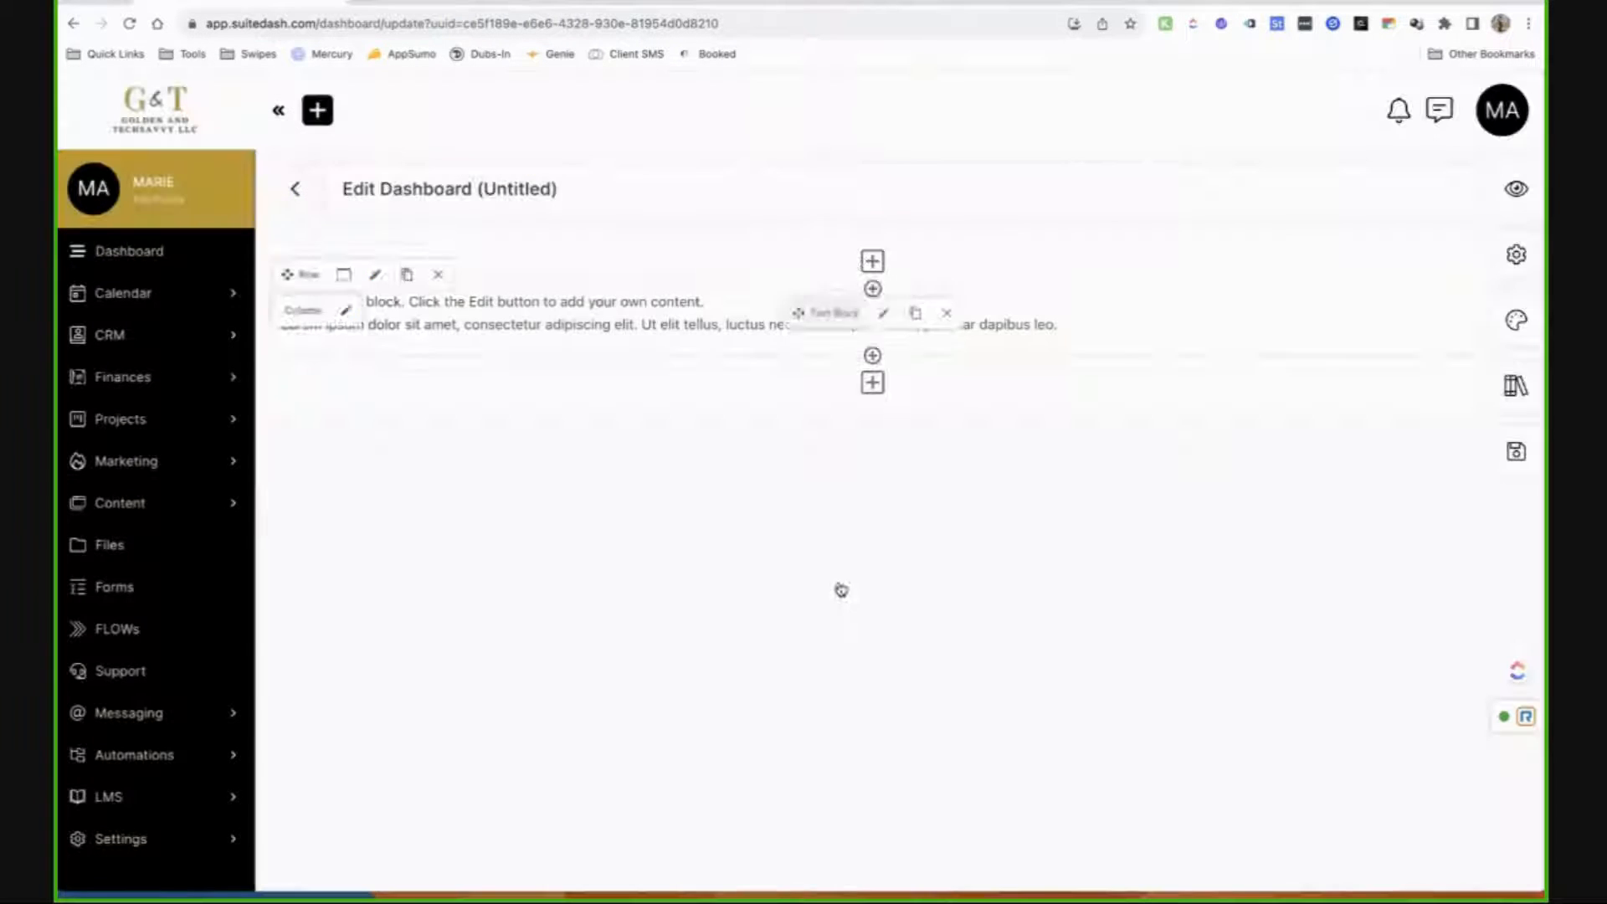
Add a second text block to the dashboard, check its HTML source view, and close its options without editing.
click(885, 309)
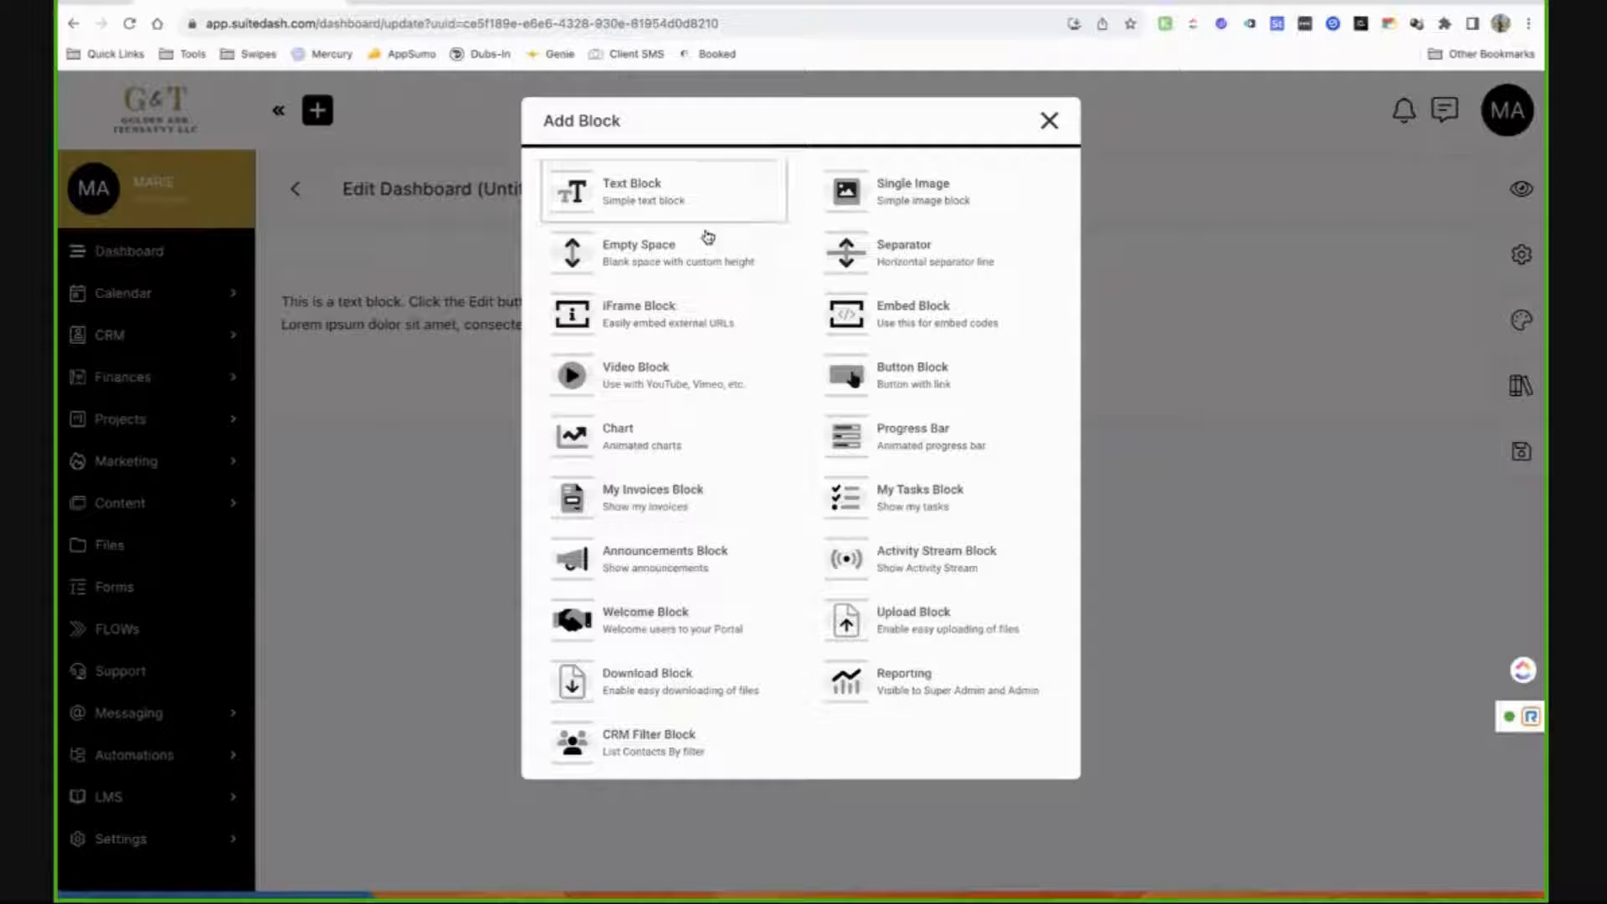
click(733, 207)
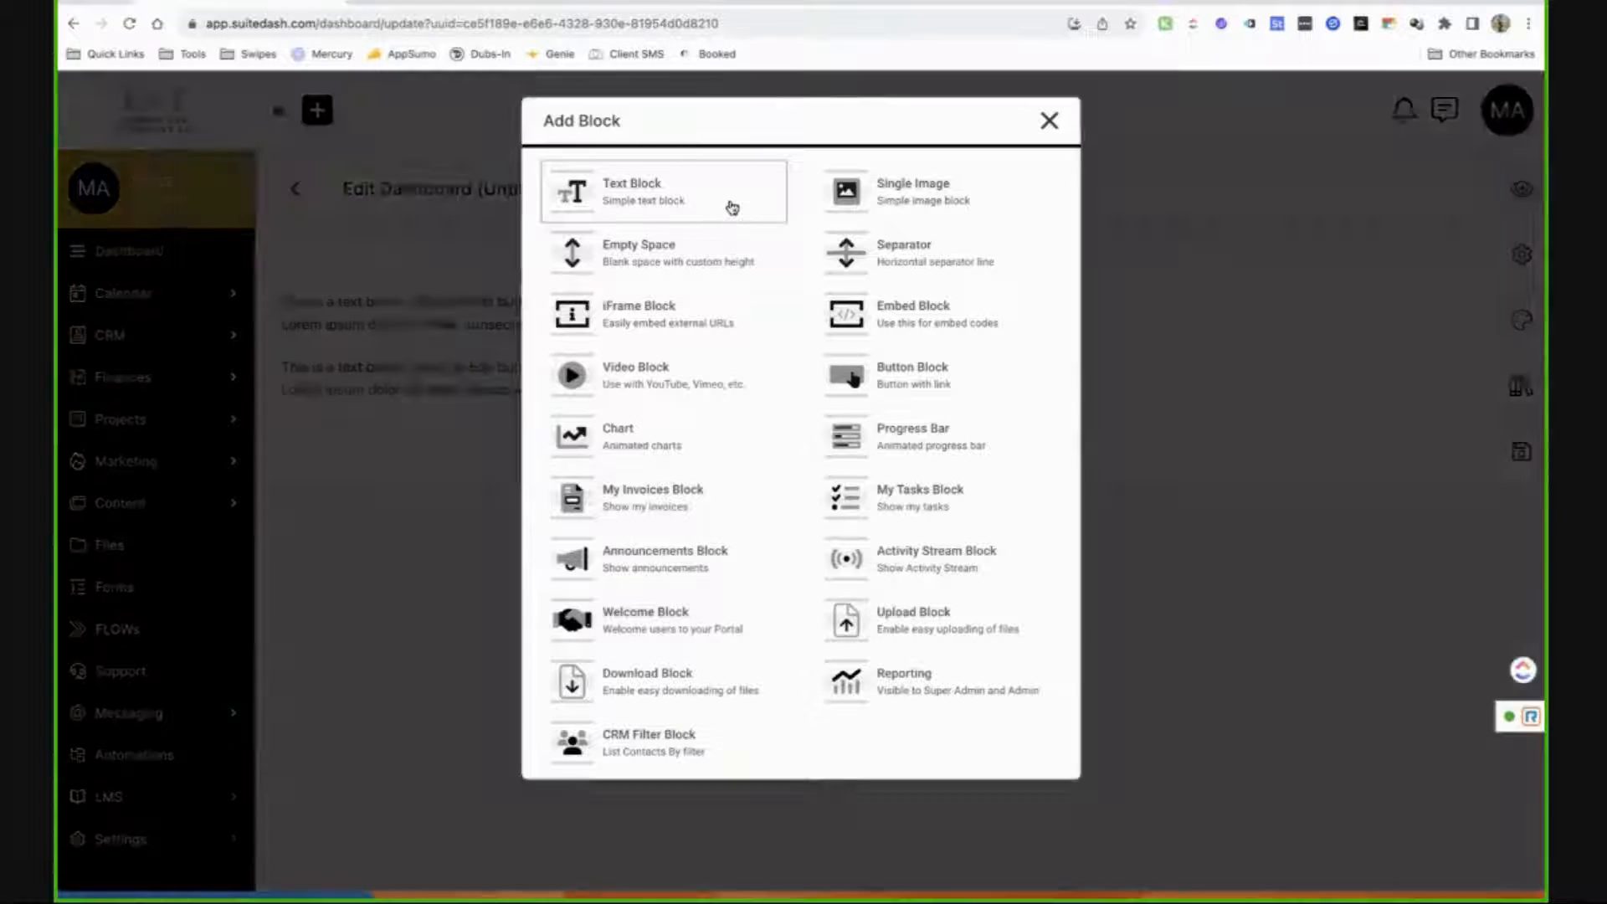
click(467, 282)
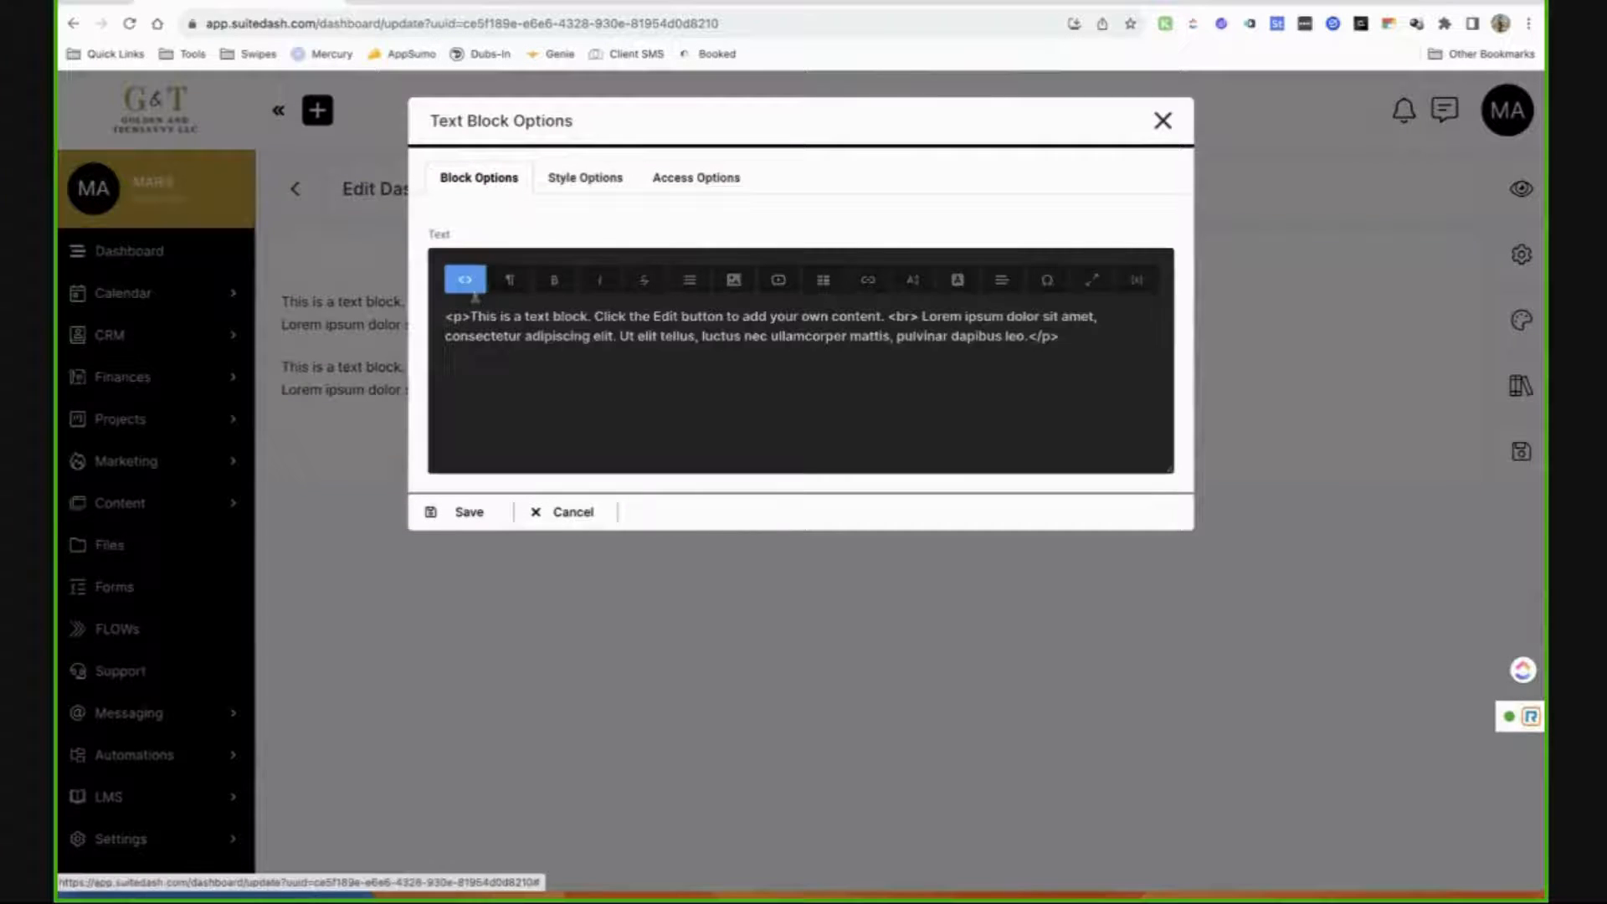
click(465, 279)
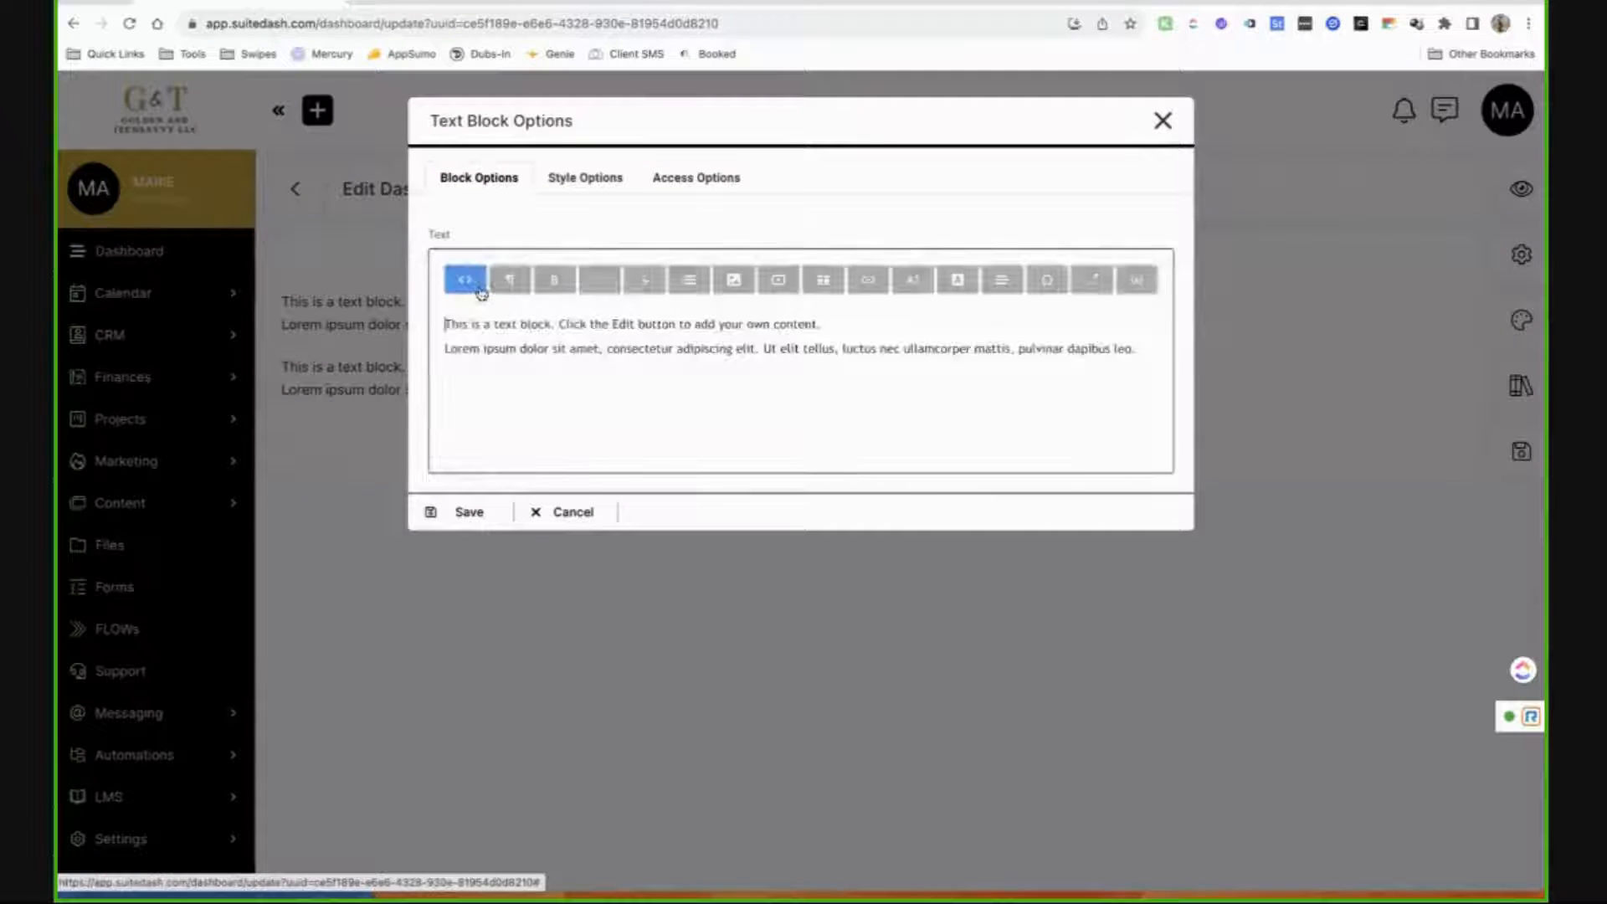
click(573, 512)
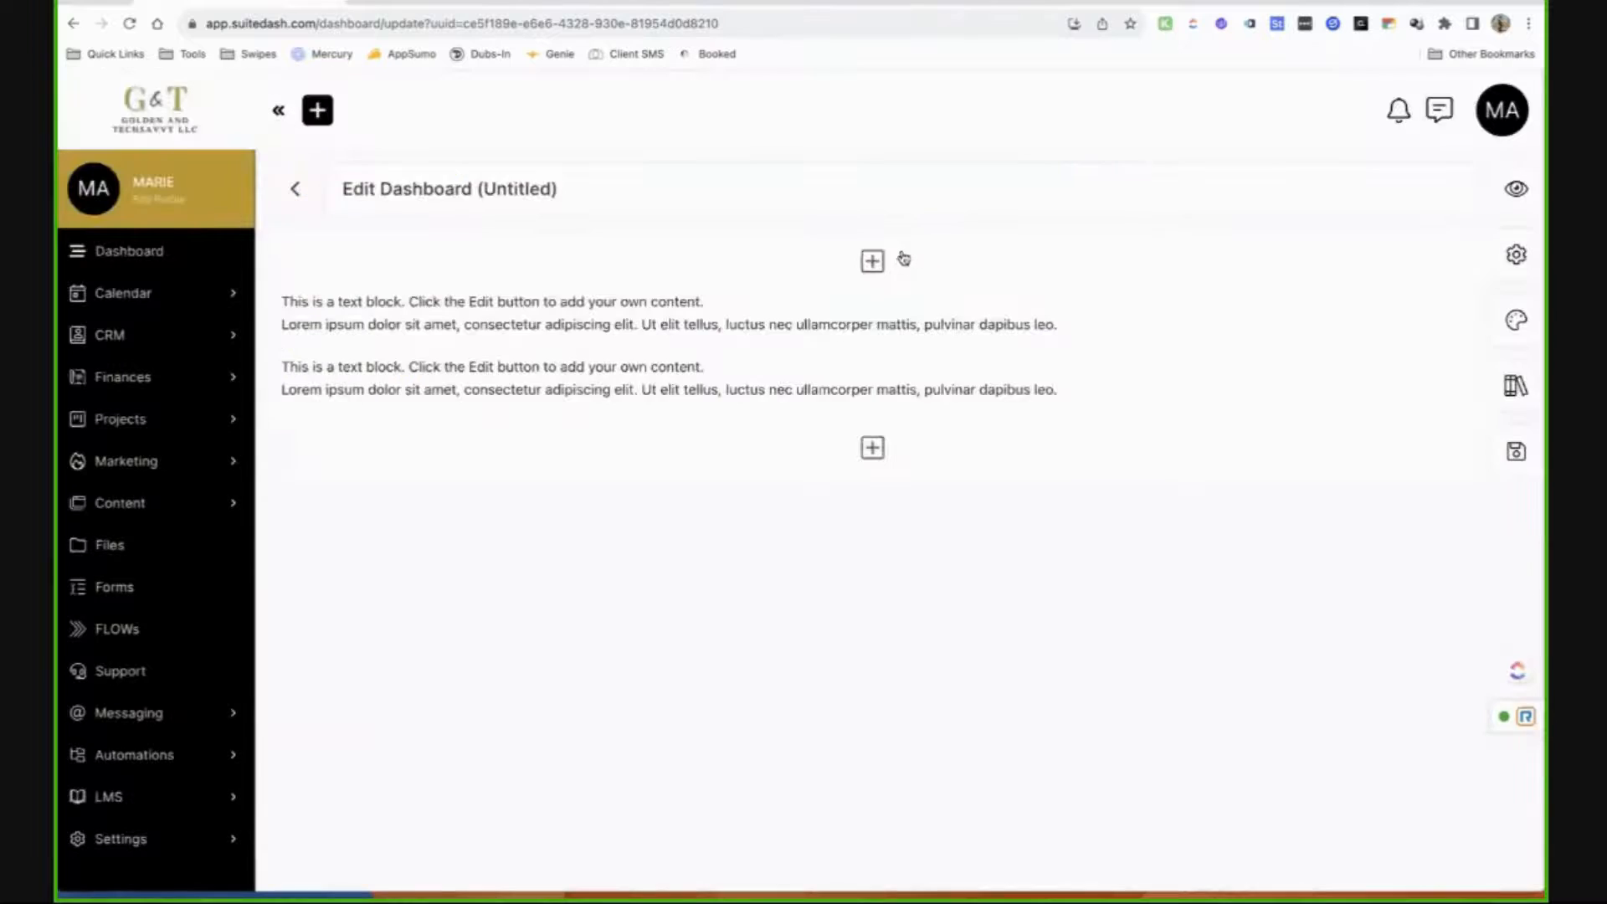
Add a top row laid out in four equal columns and distribute the three text blocks across its first three columns.
click(872, 260)
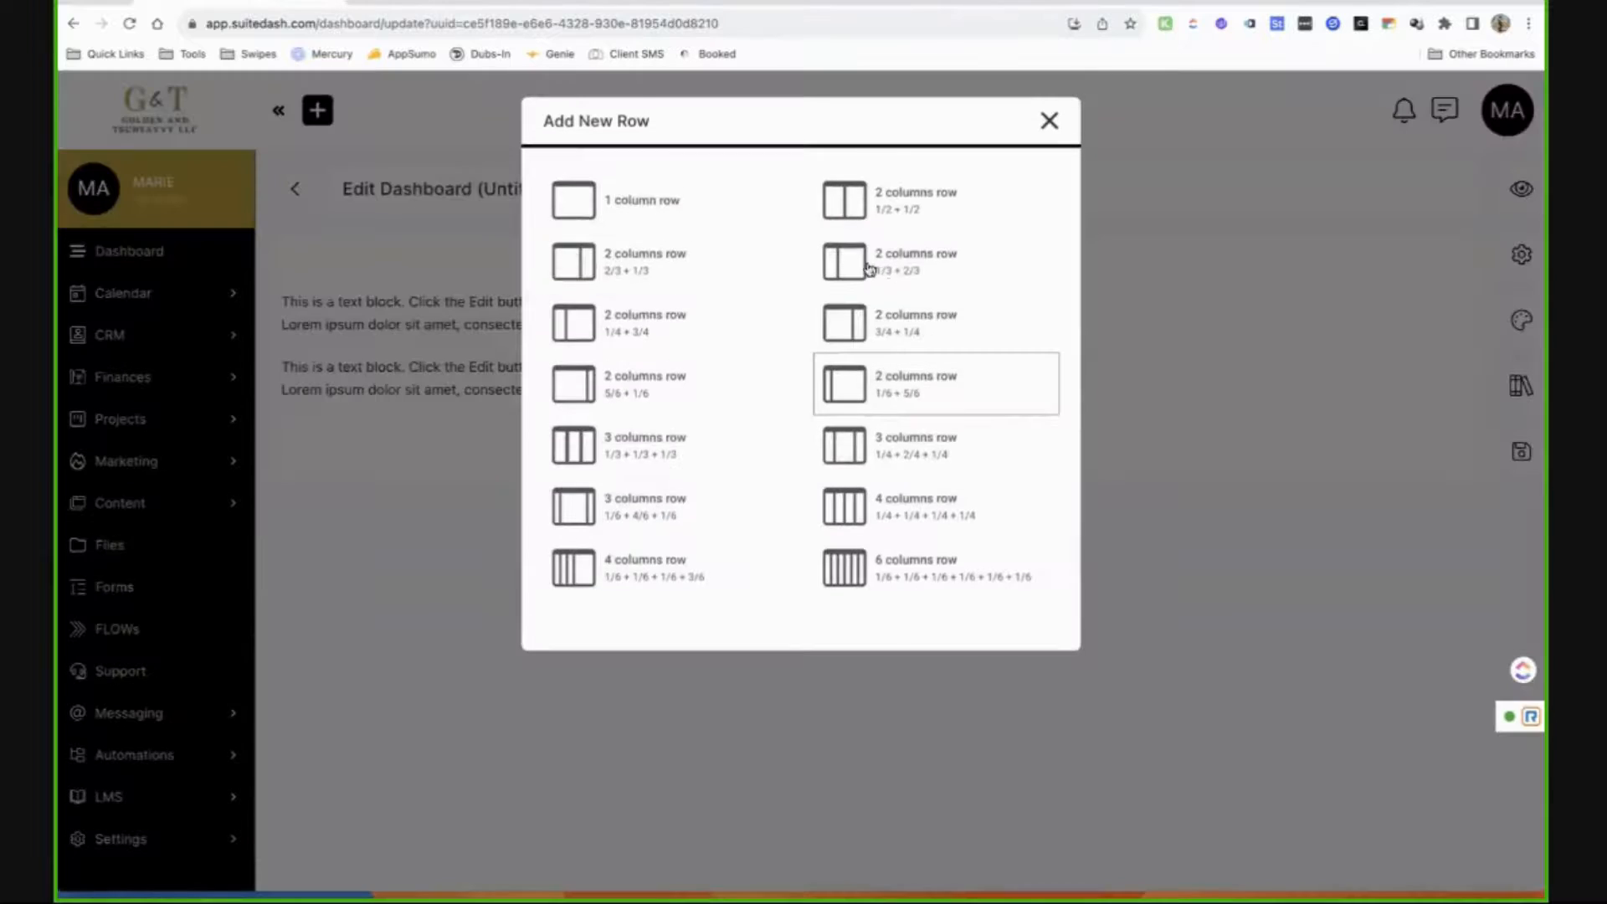
click(675, 235)
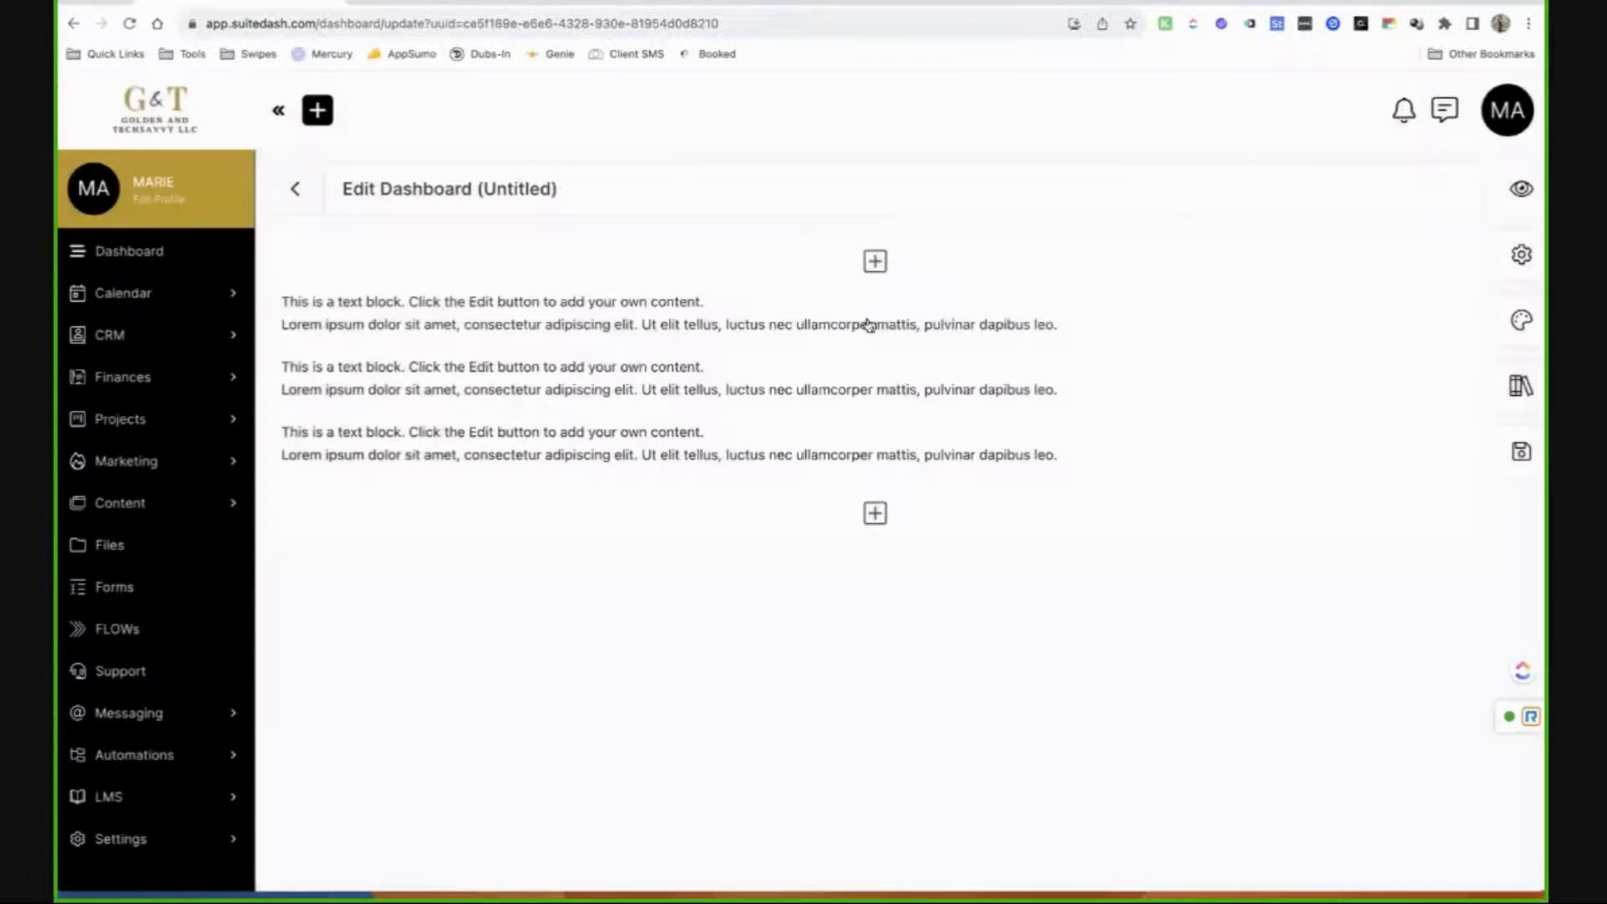
click(344, 274)
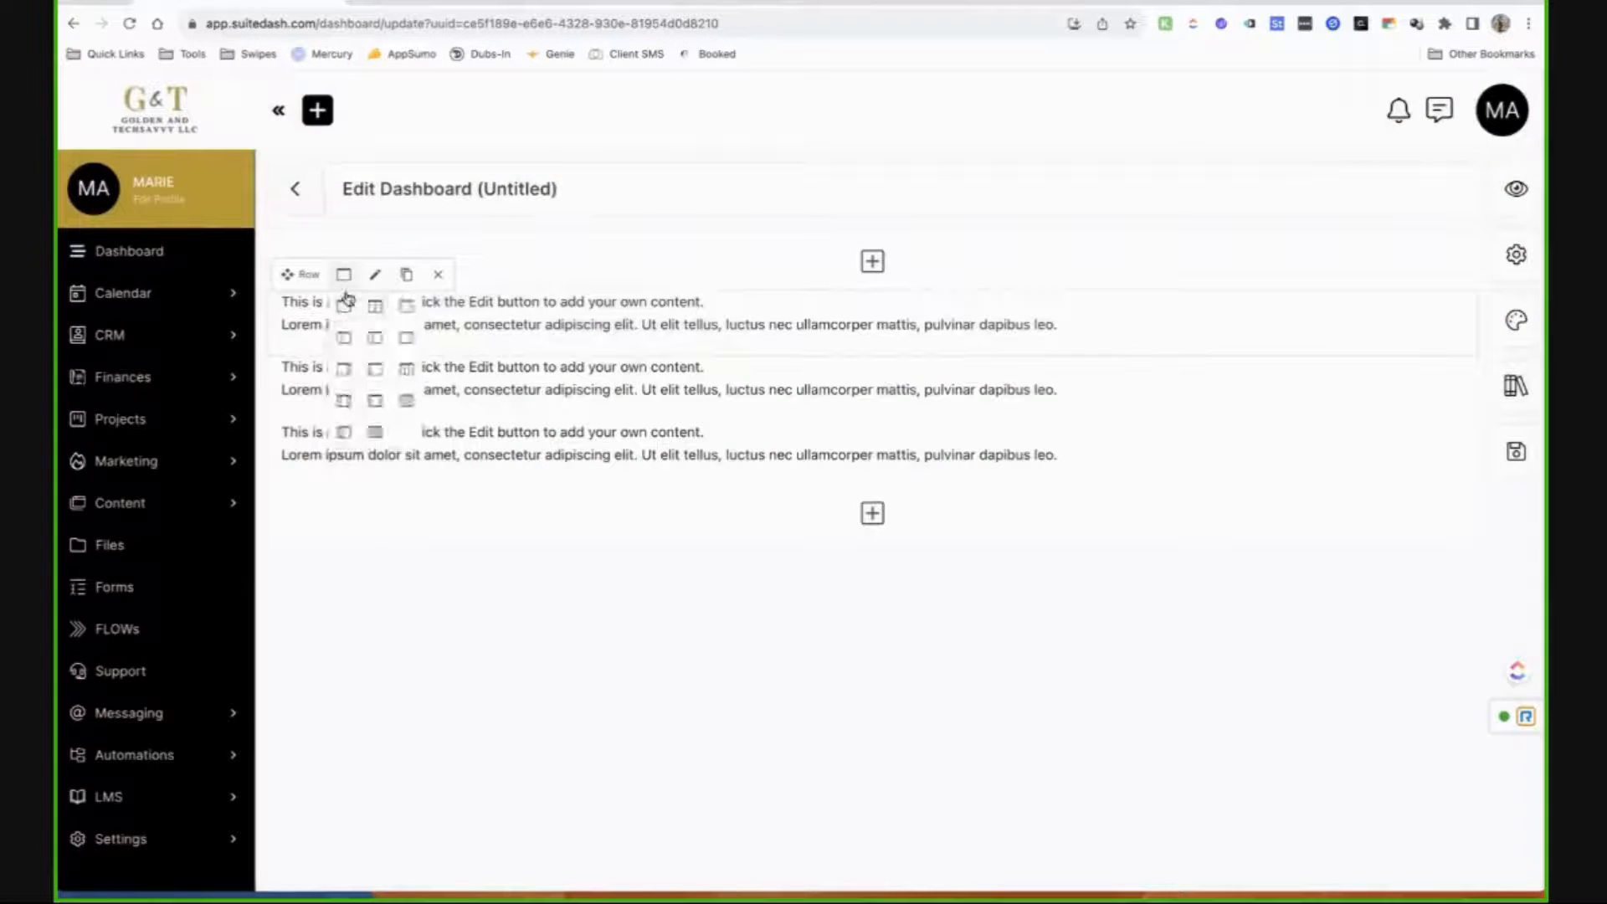
click(397, 401)
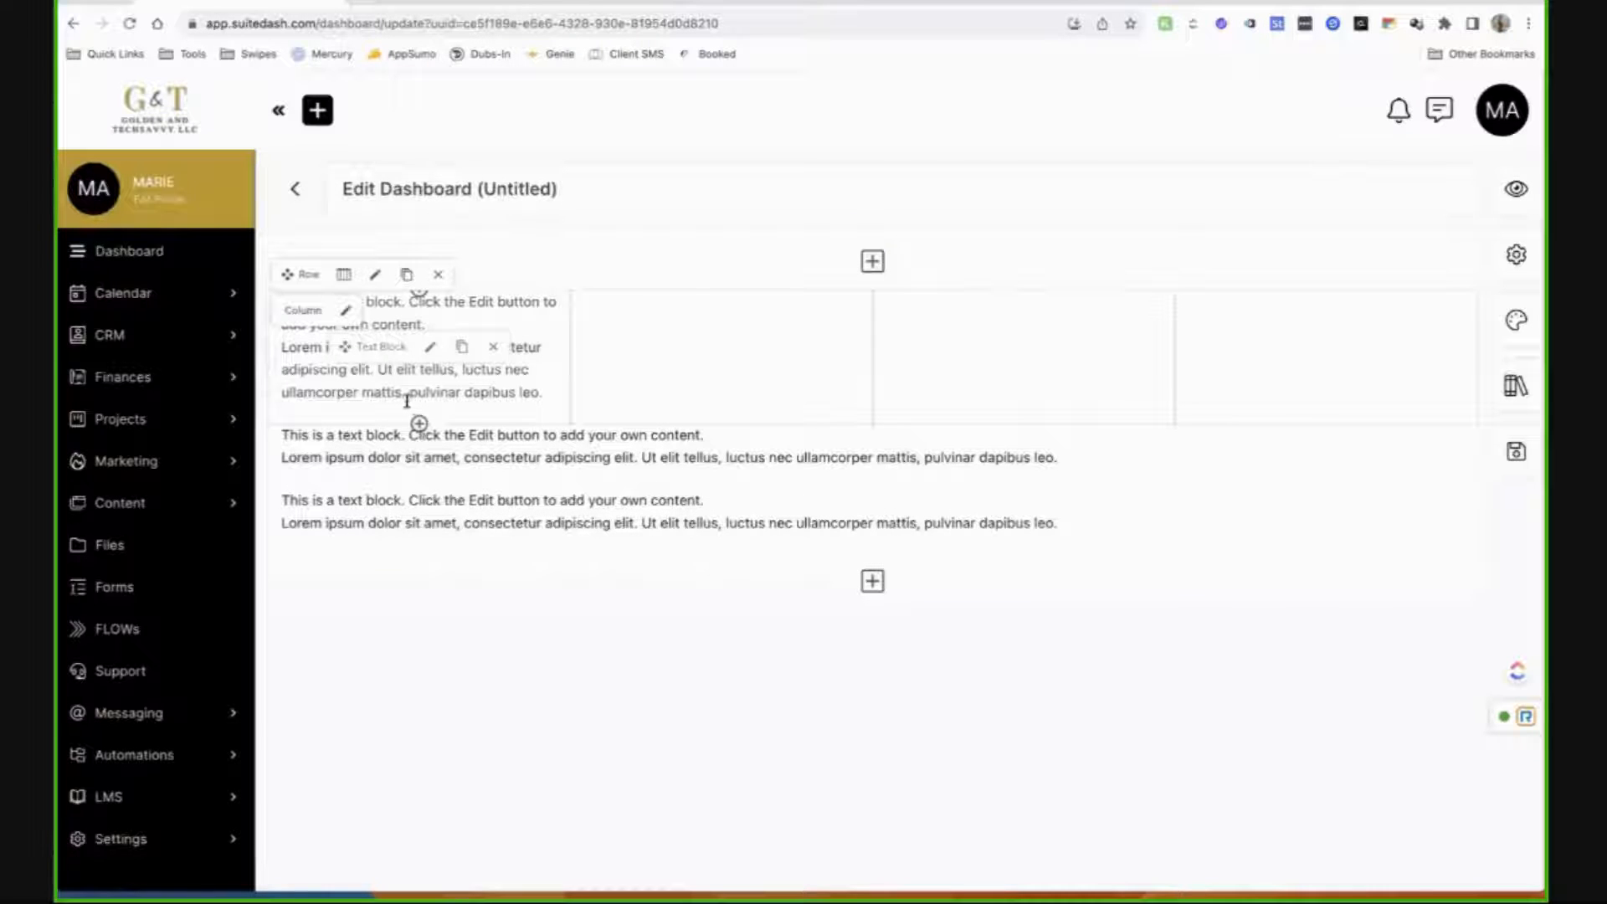
drag(390, 352, 904, 344)
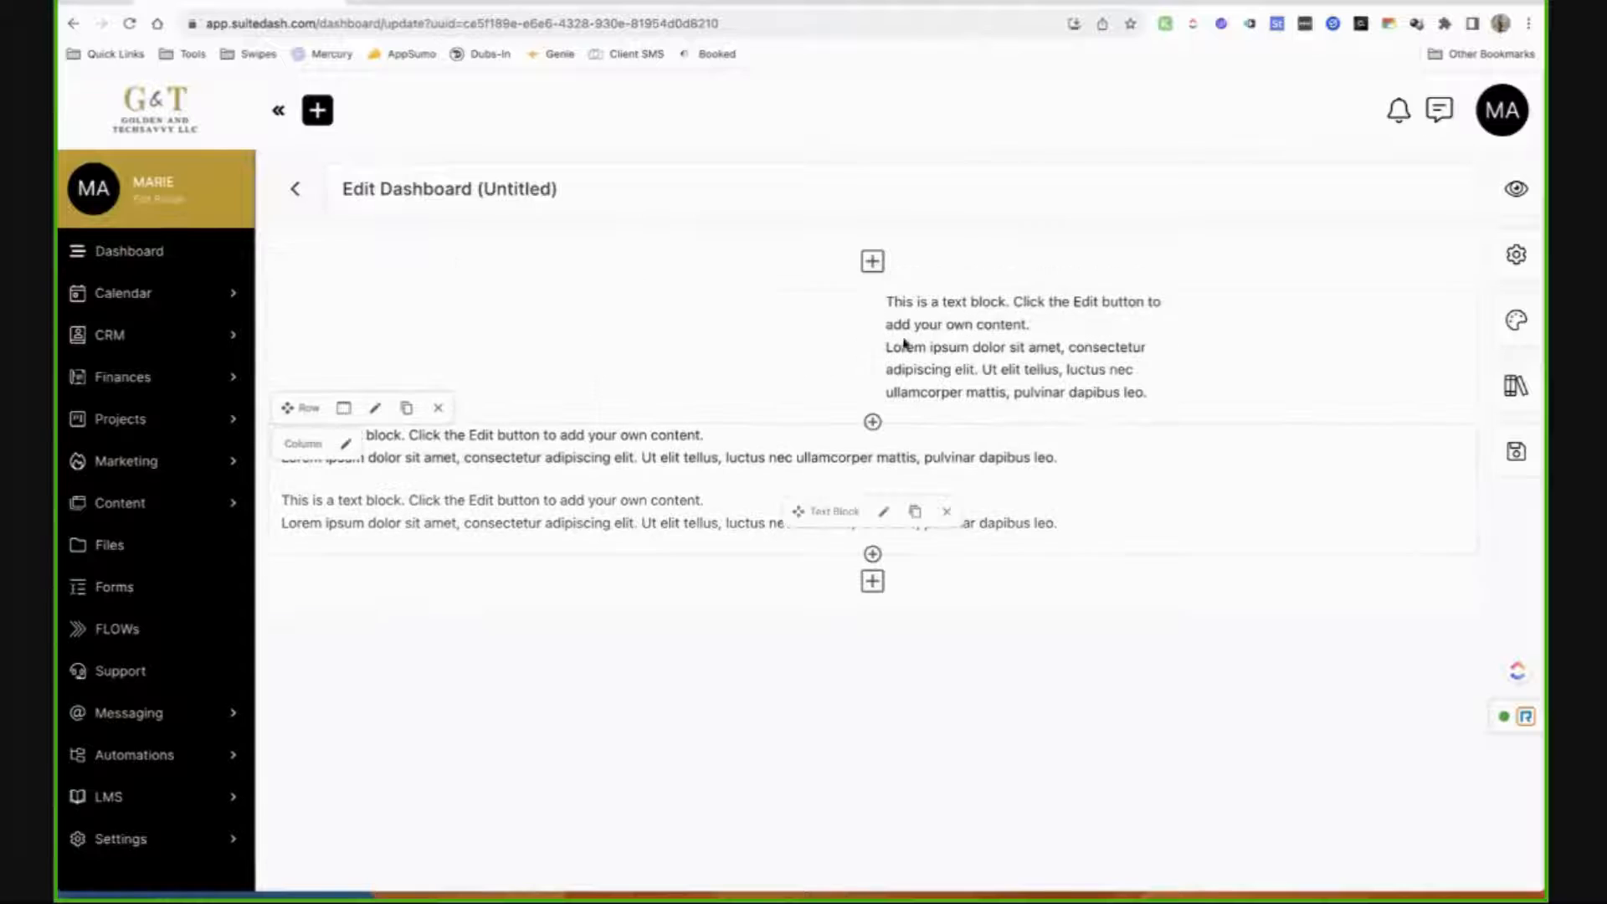
drag(797, 510, 427, 360)
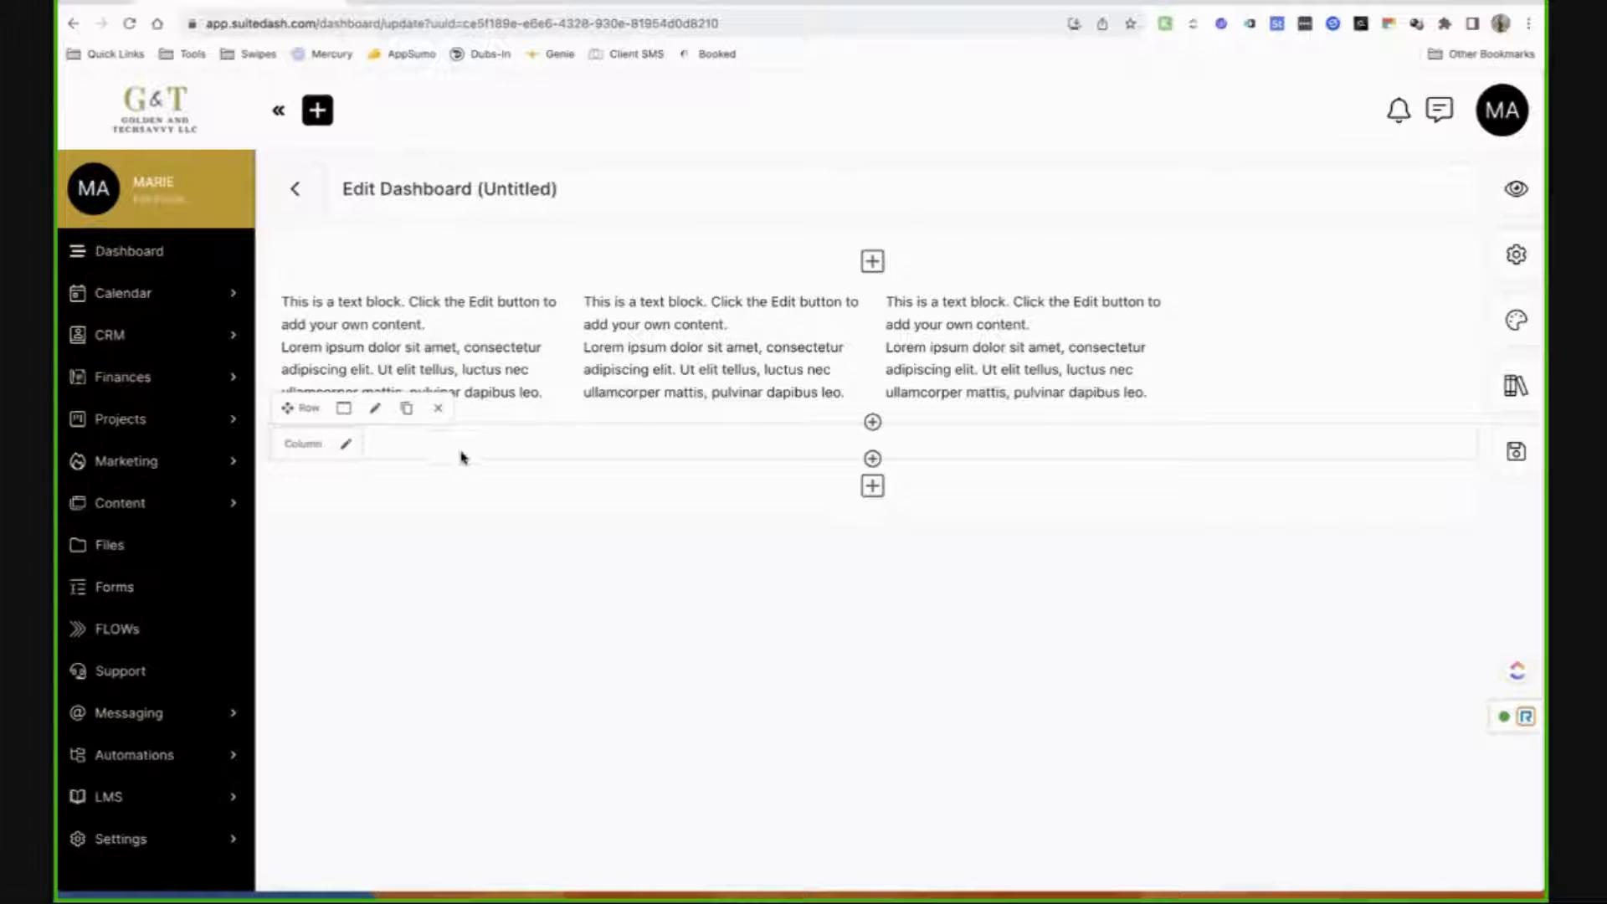
Add a 1/6 + 4/6 + 1/6 three-column row above the others and place a video block without a URL in its middle column.
click(872, 261)
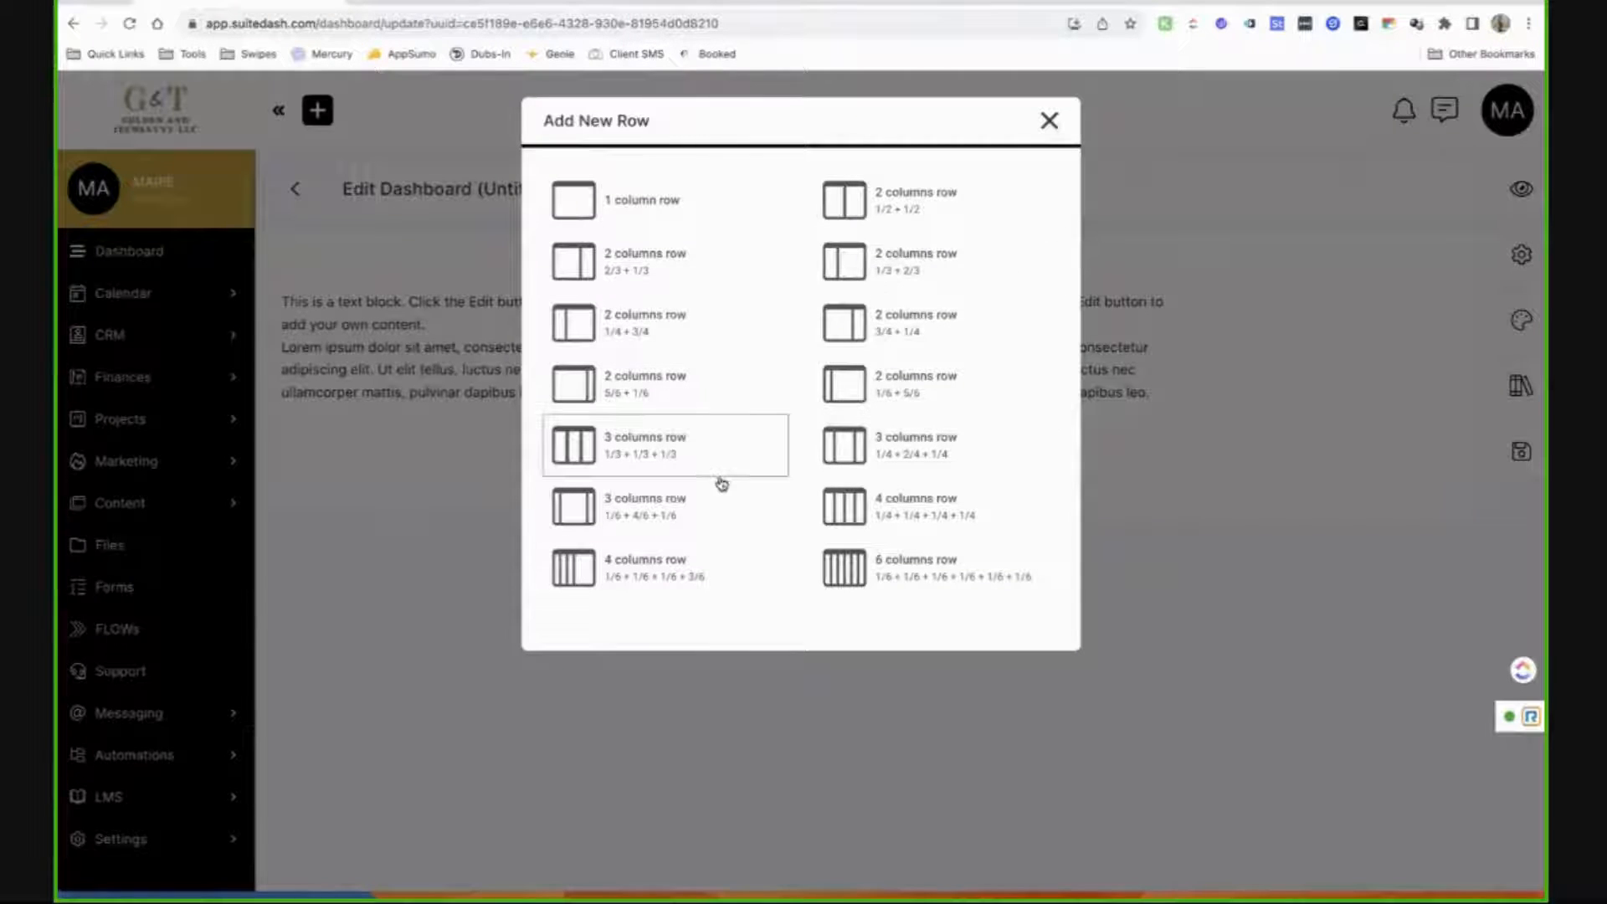
click(721, 533)
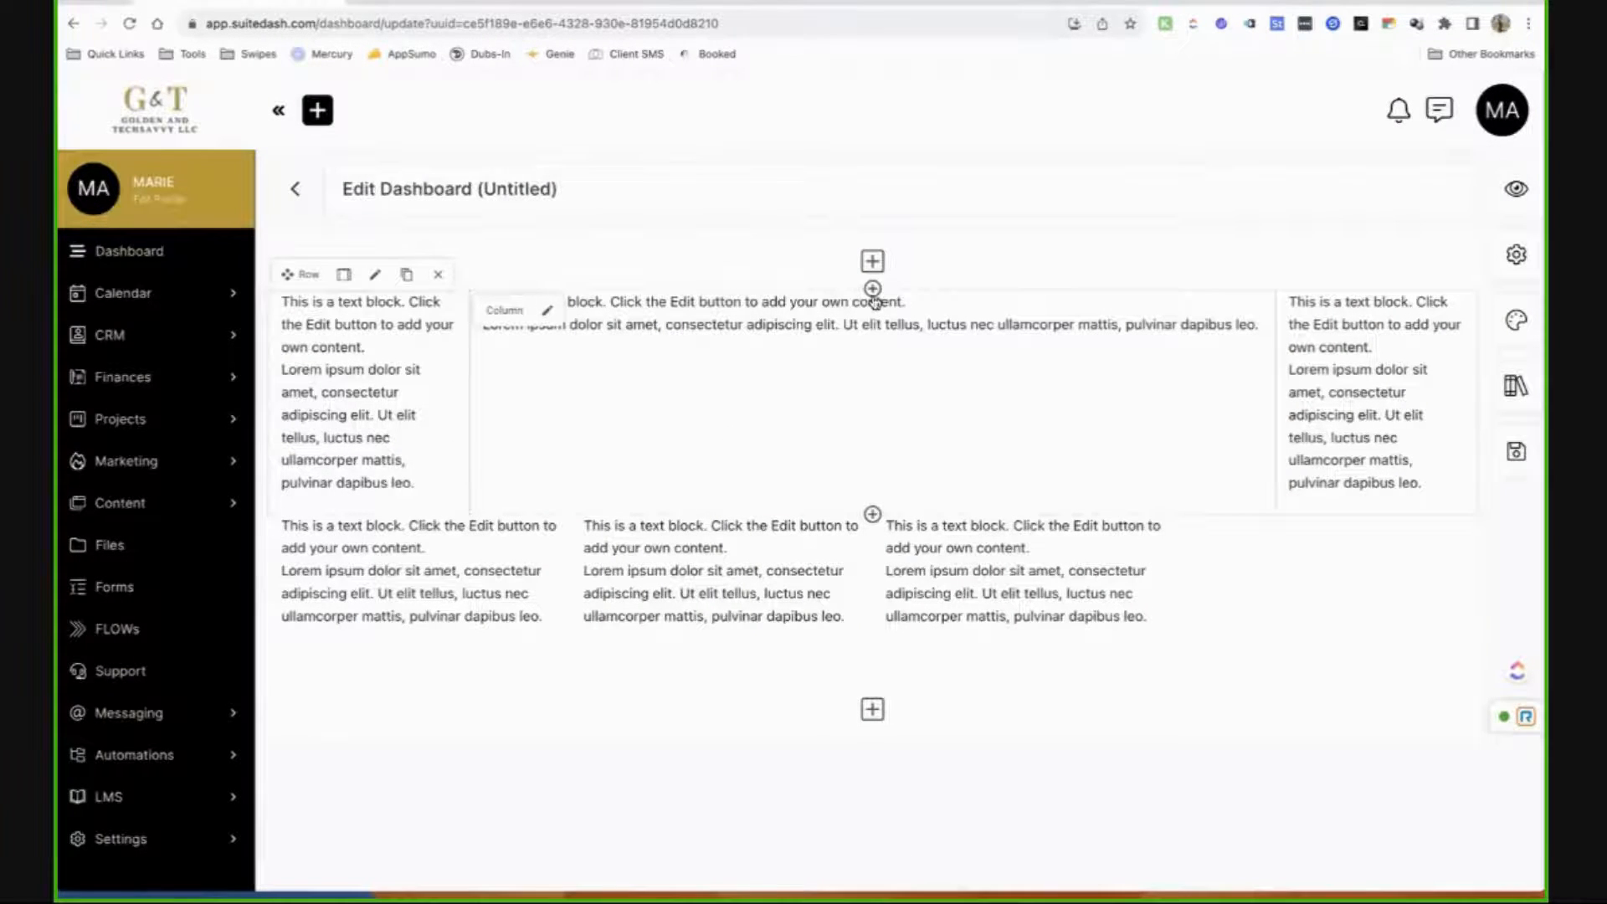
click(873, 289)
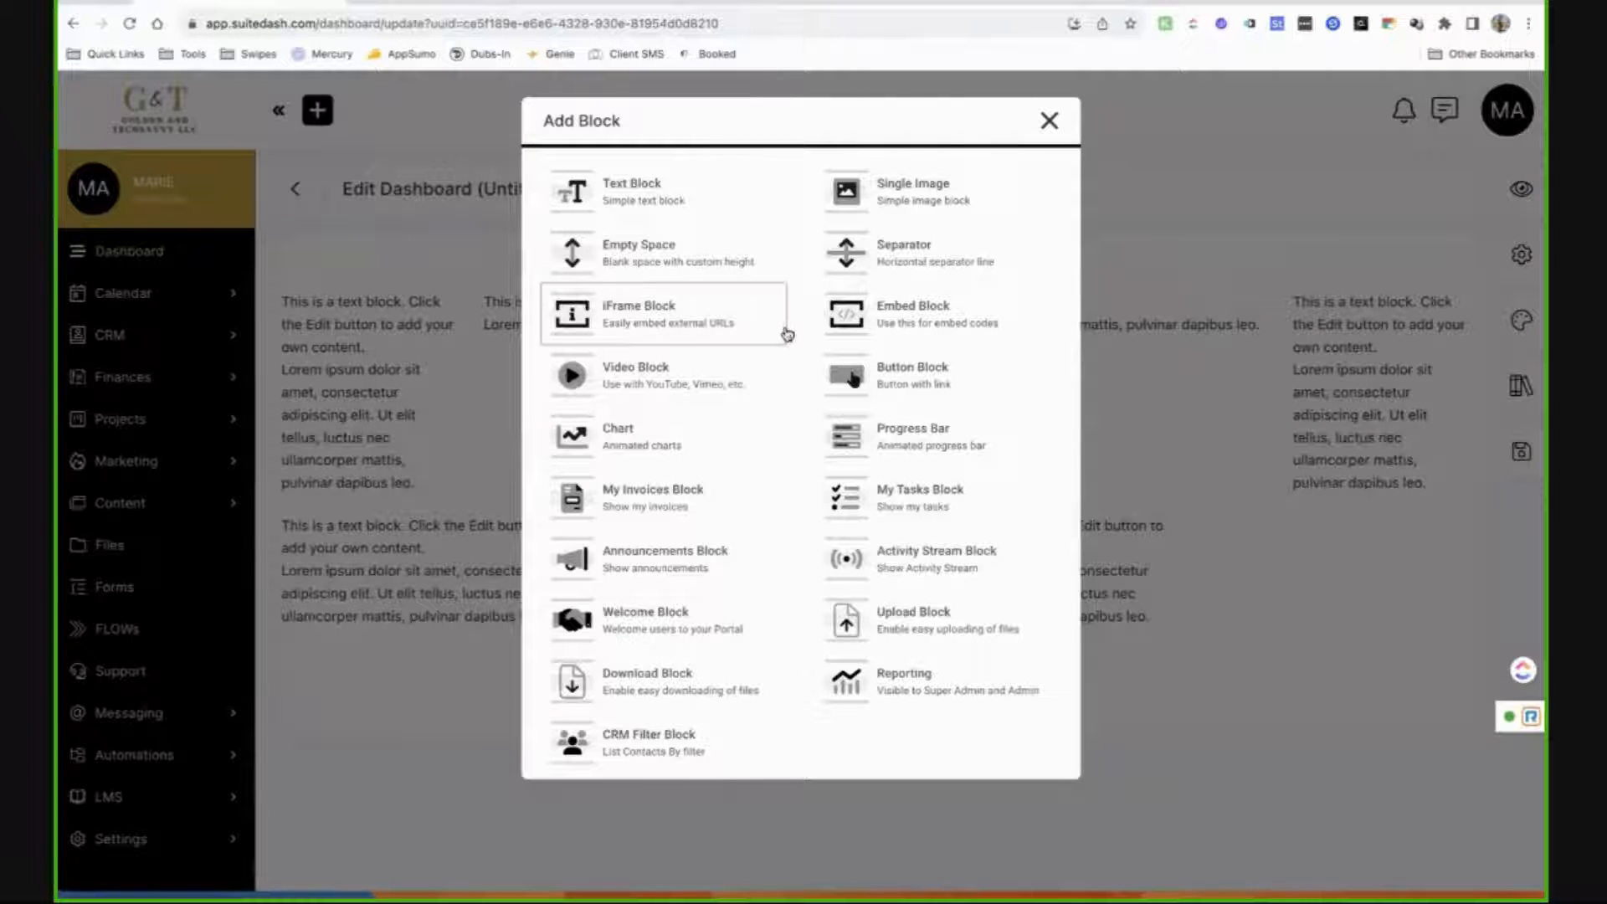
click(748, 402)
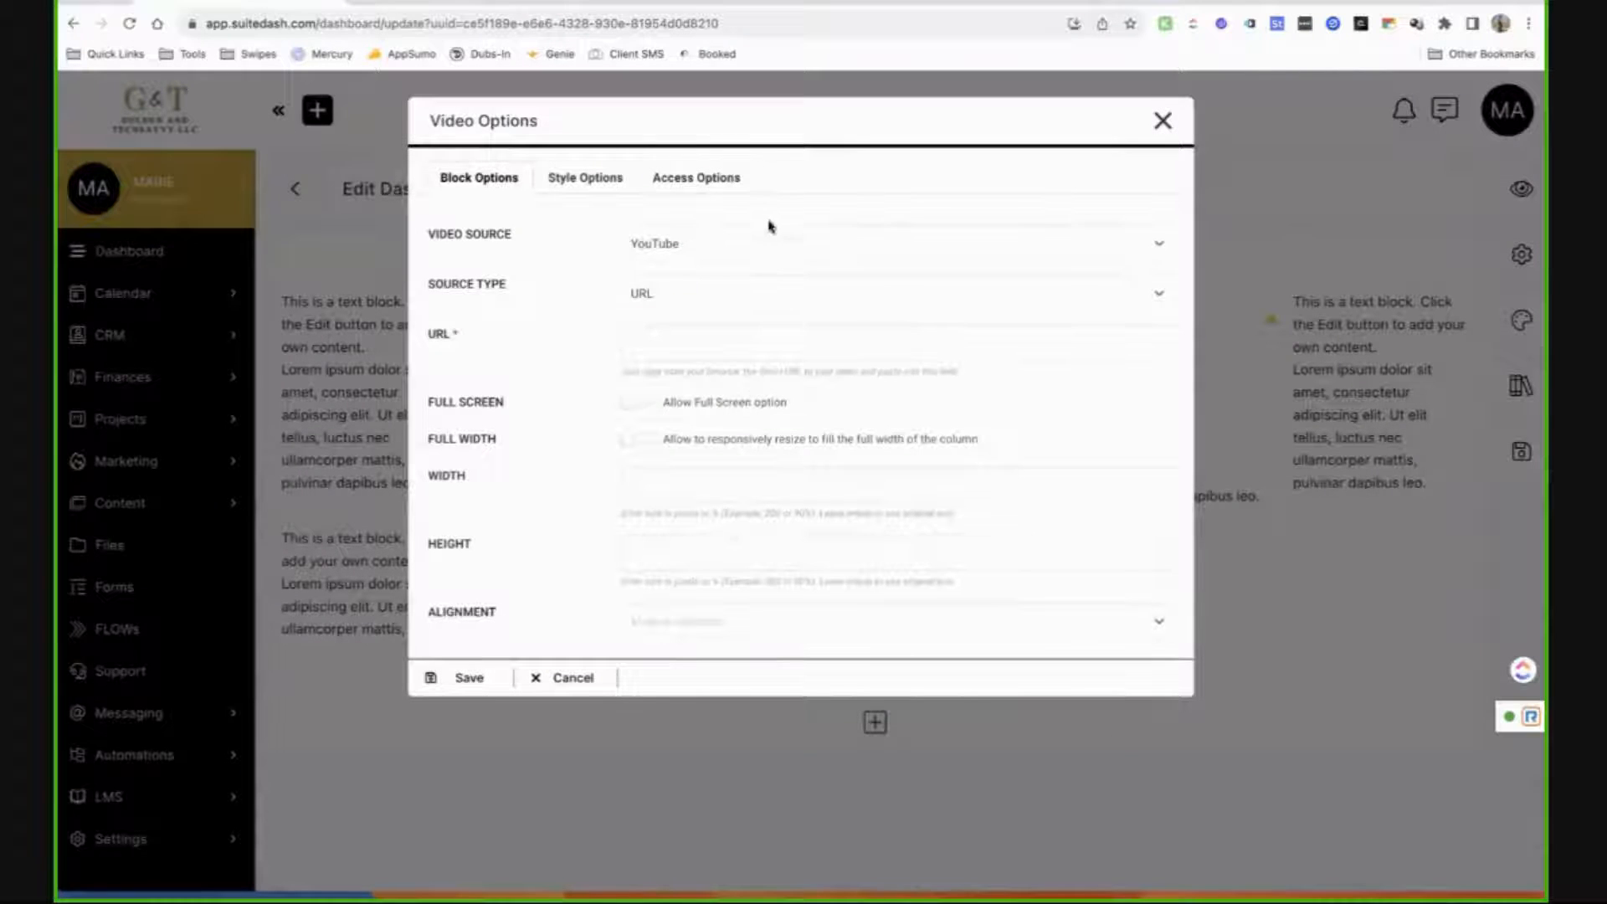
click(772, 239)
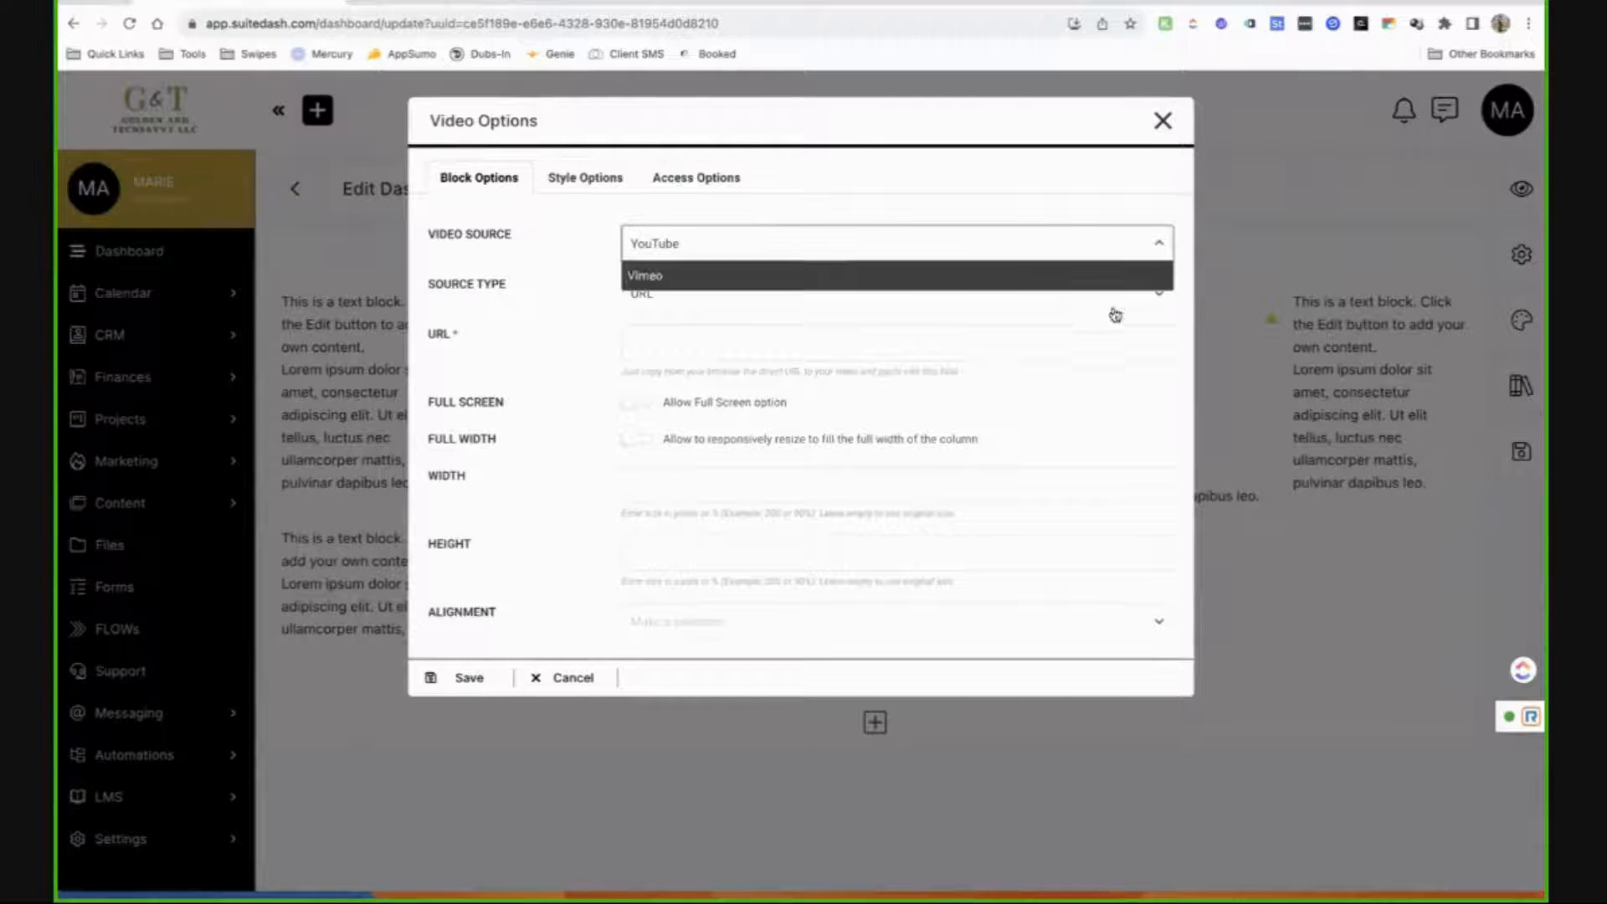
click(1173, 136)
click(1170, 132)
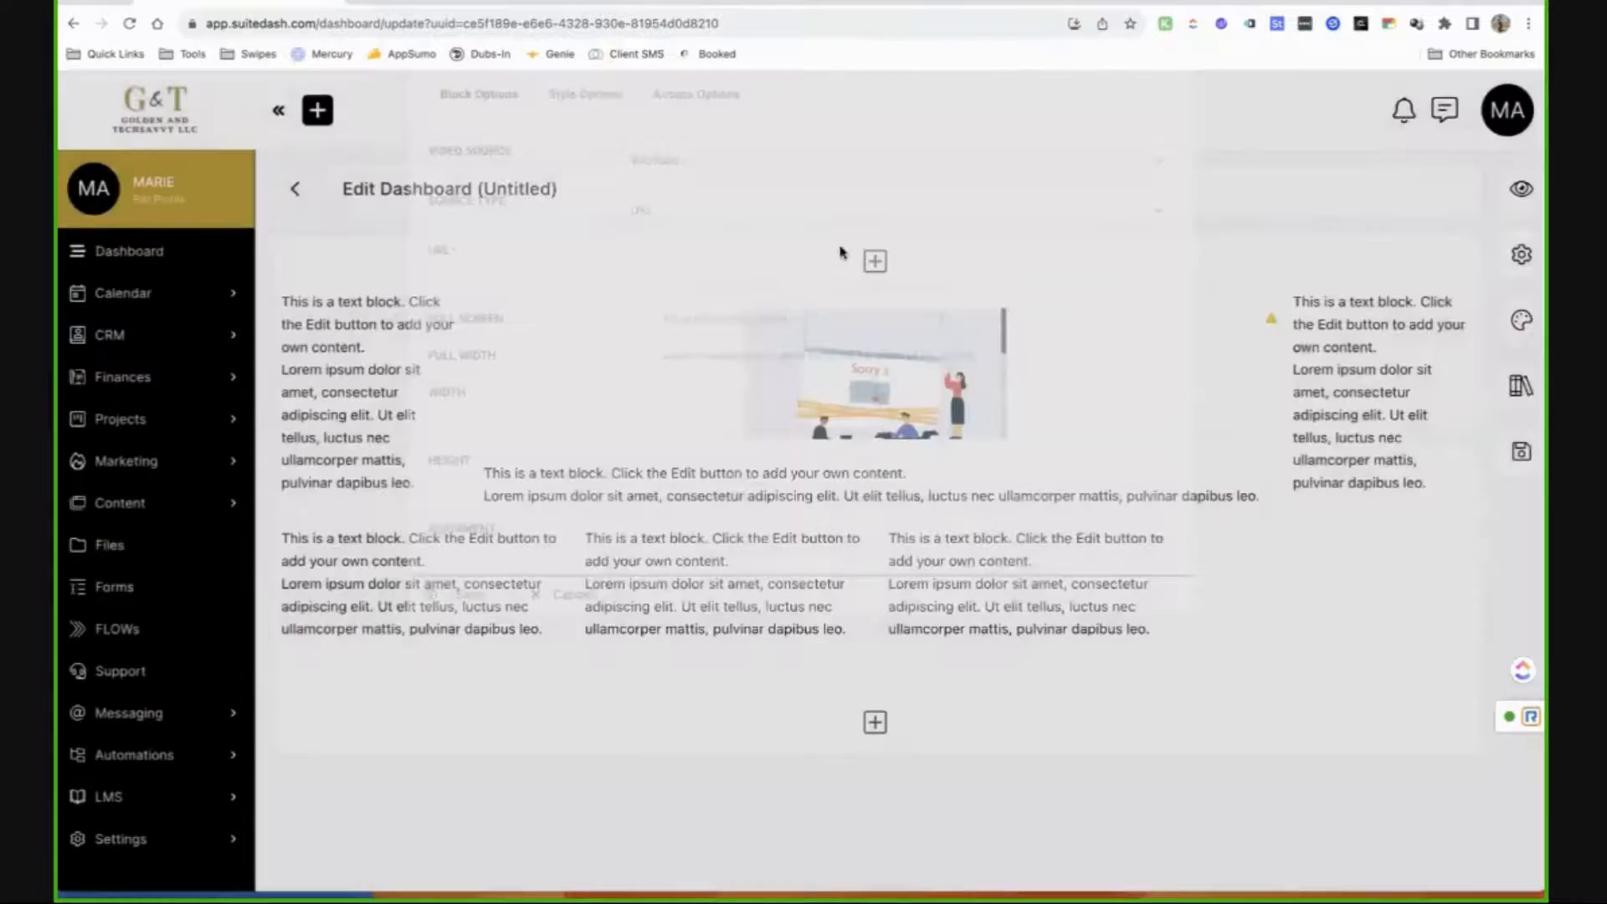
Insert a pie chart block in the middle column and check the source types available for its Download Sales value without changing it.
click(874, 293)
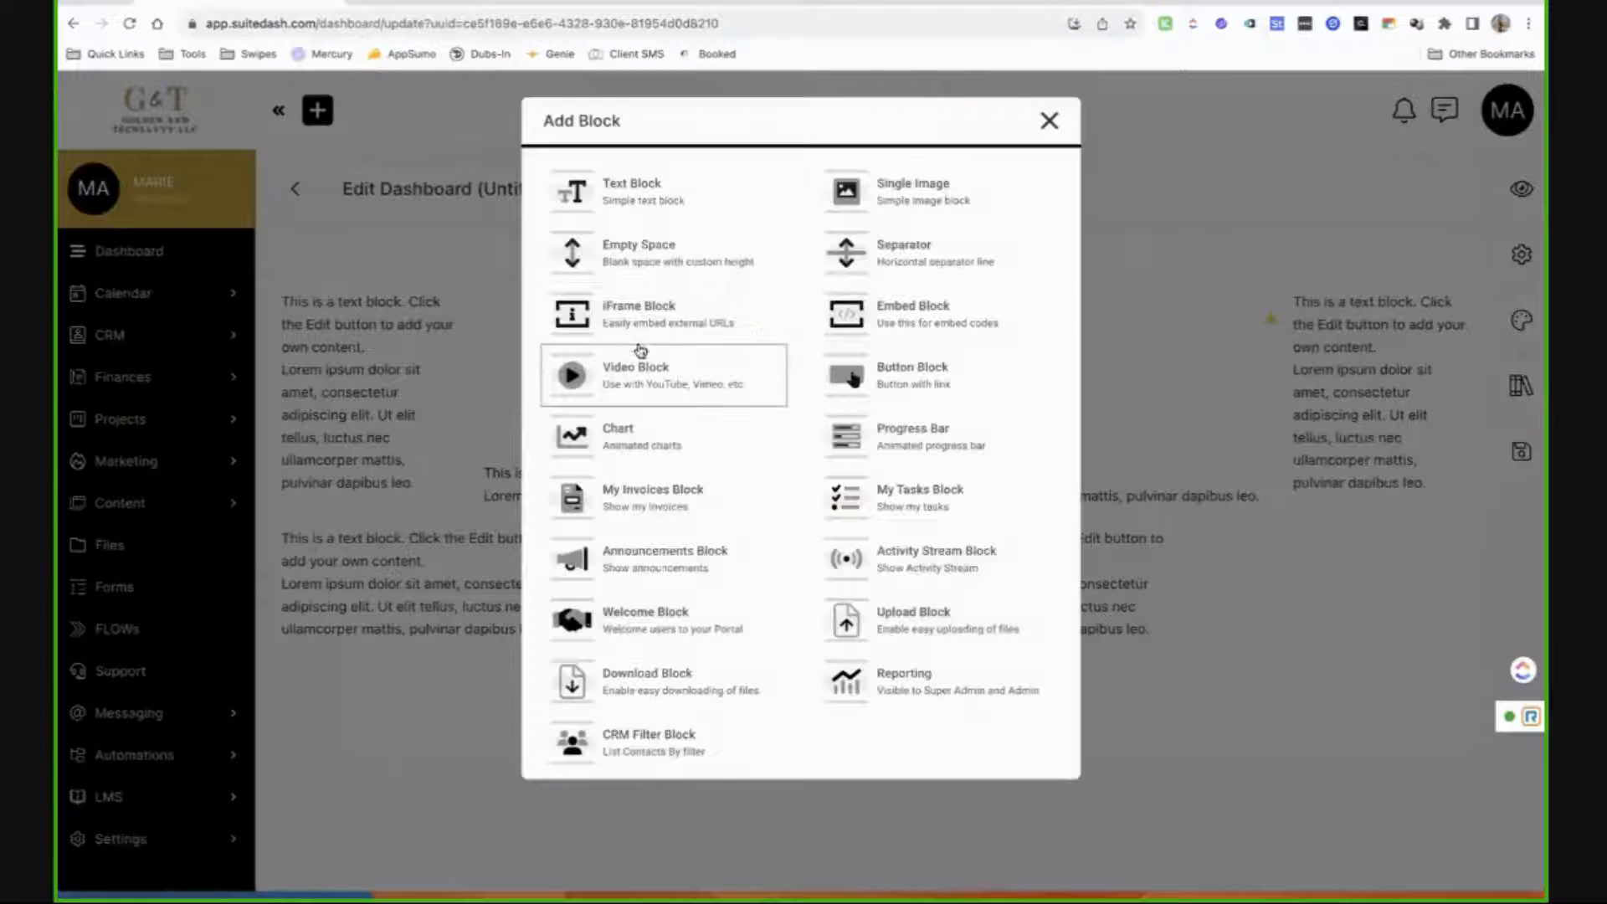
click(659, 454)
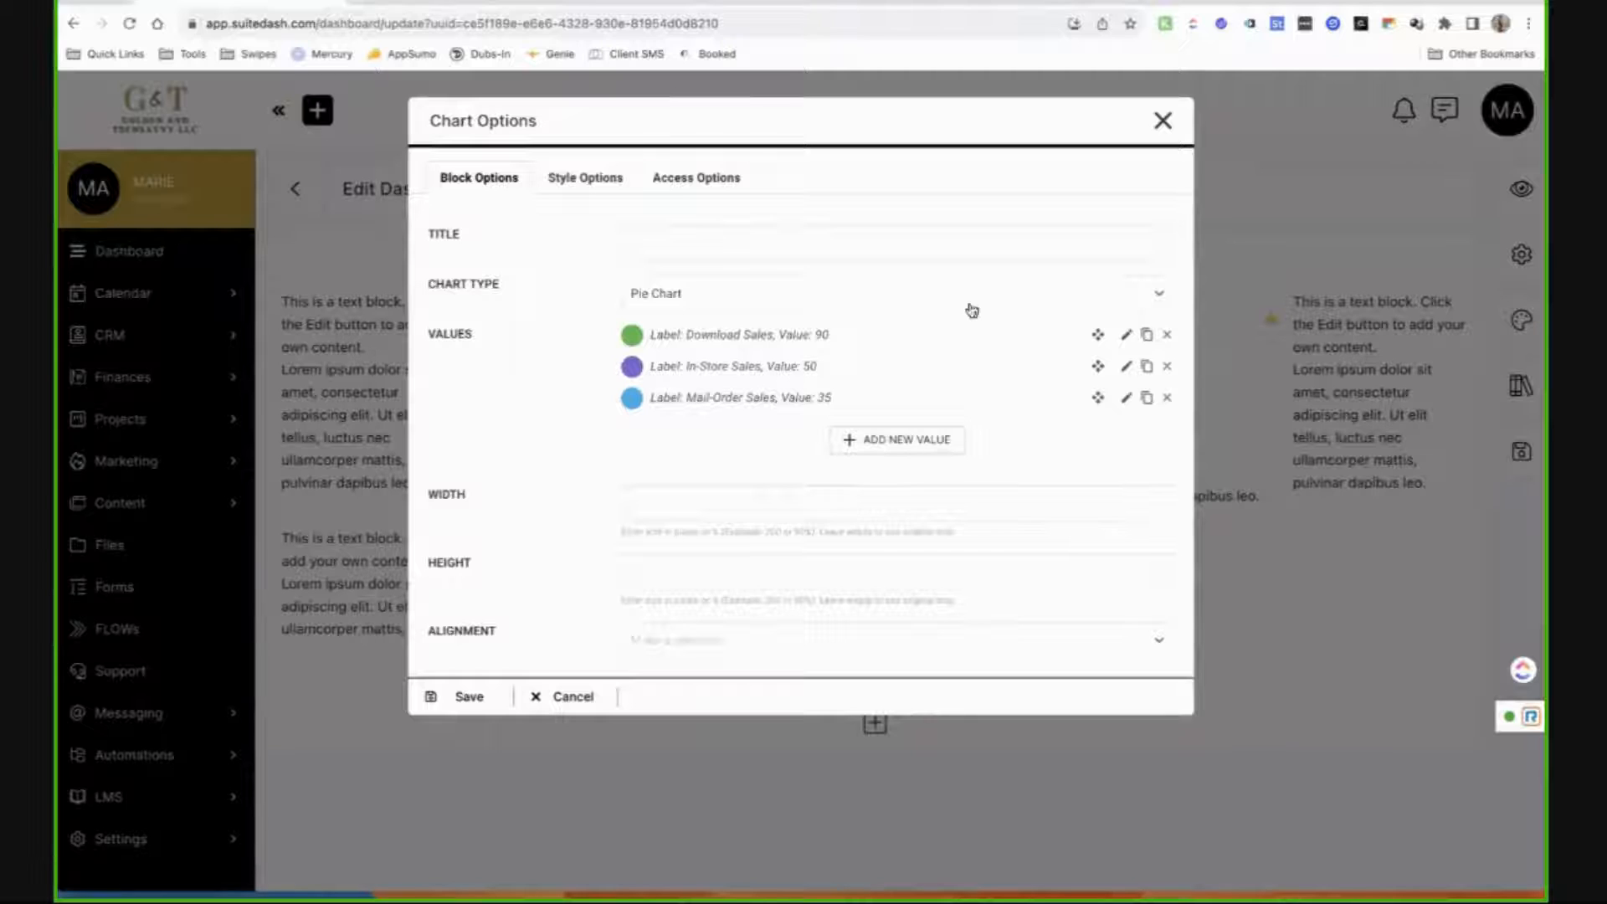
click(1126, 334)
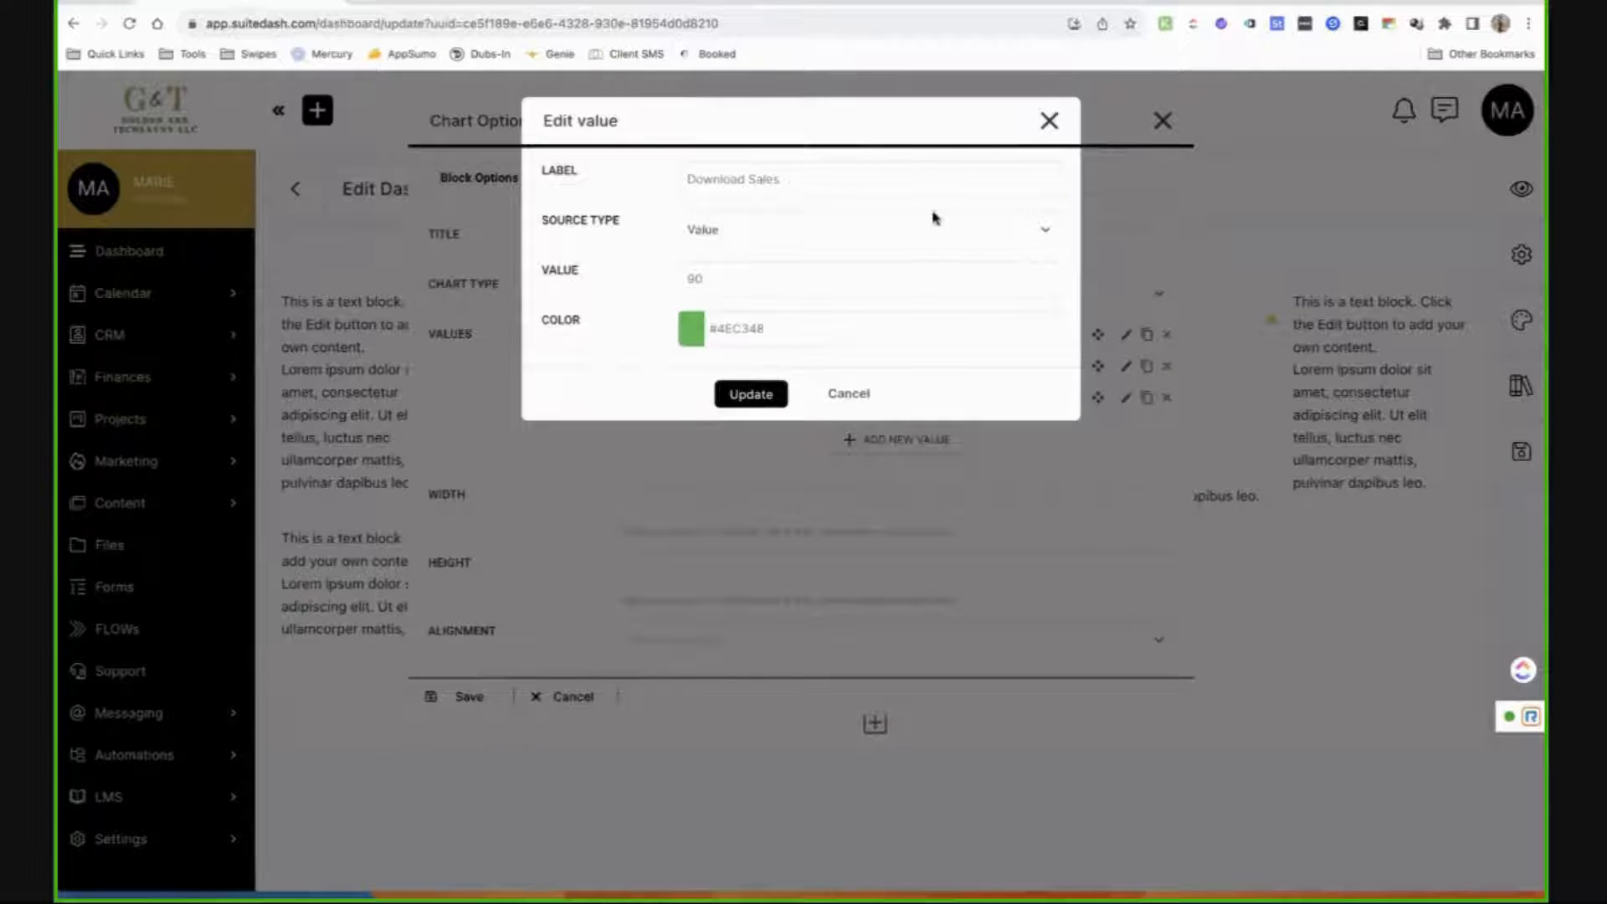
click(931, 228)
click(744, 263)
click(755, 243)
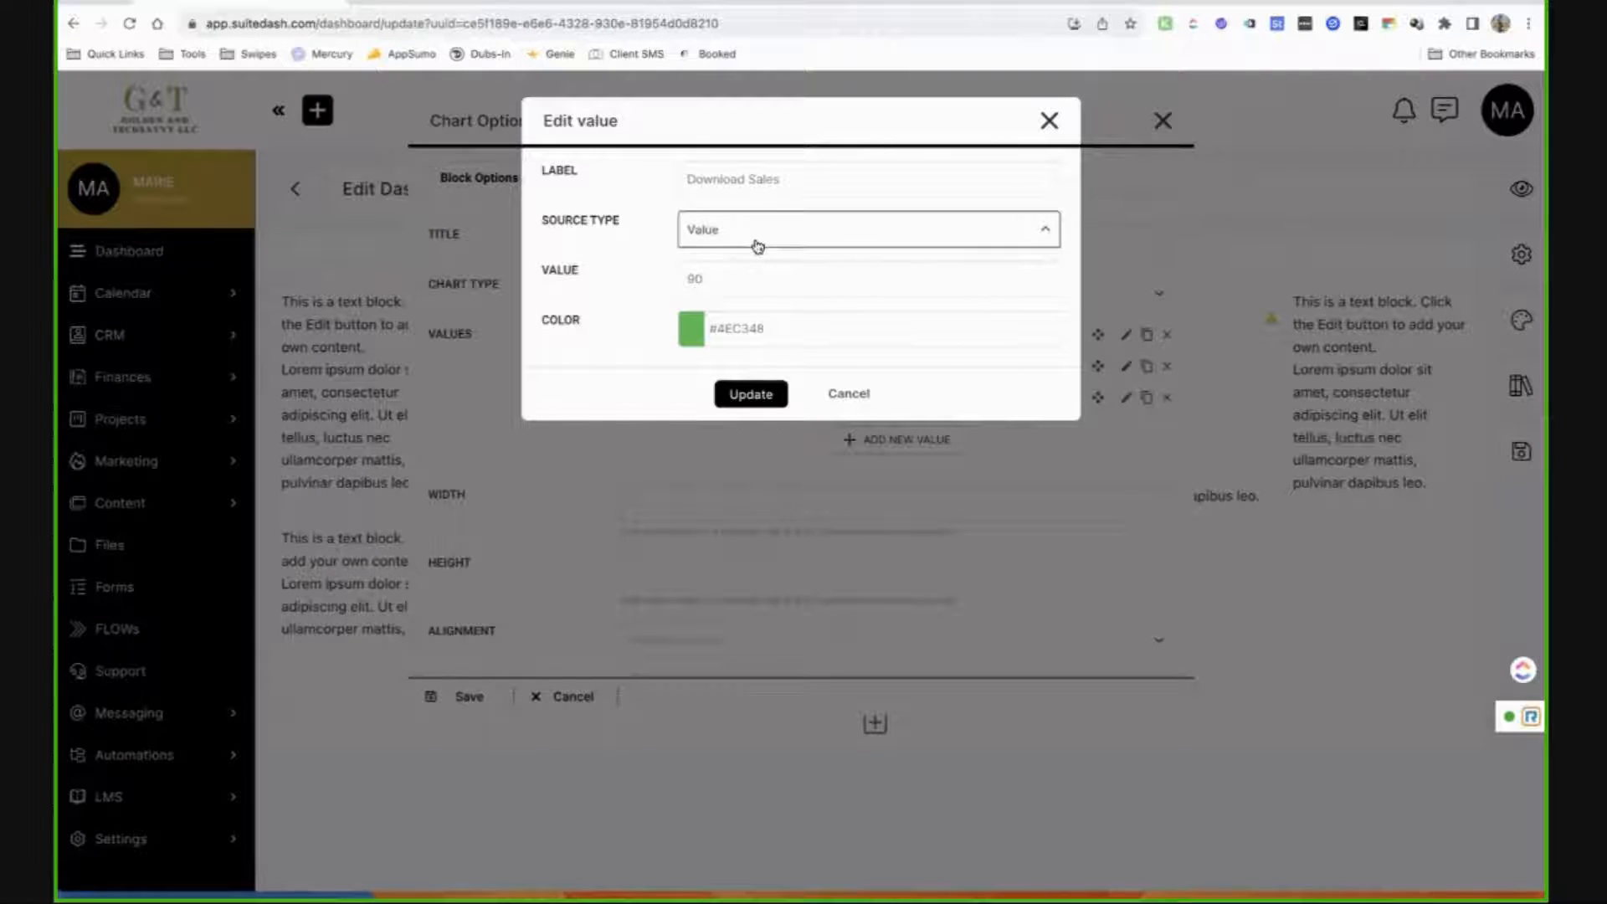
click(861, 390)
Try adding a fourth value to the pie chart, view its settings, and close the chart options without saving.
click(893, 439)
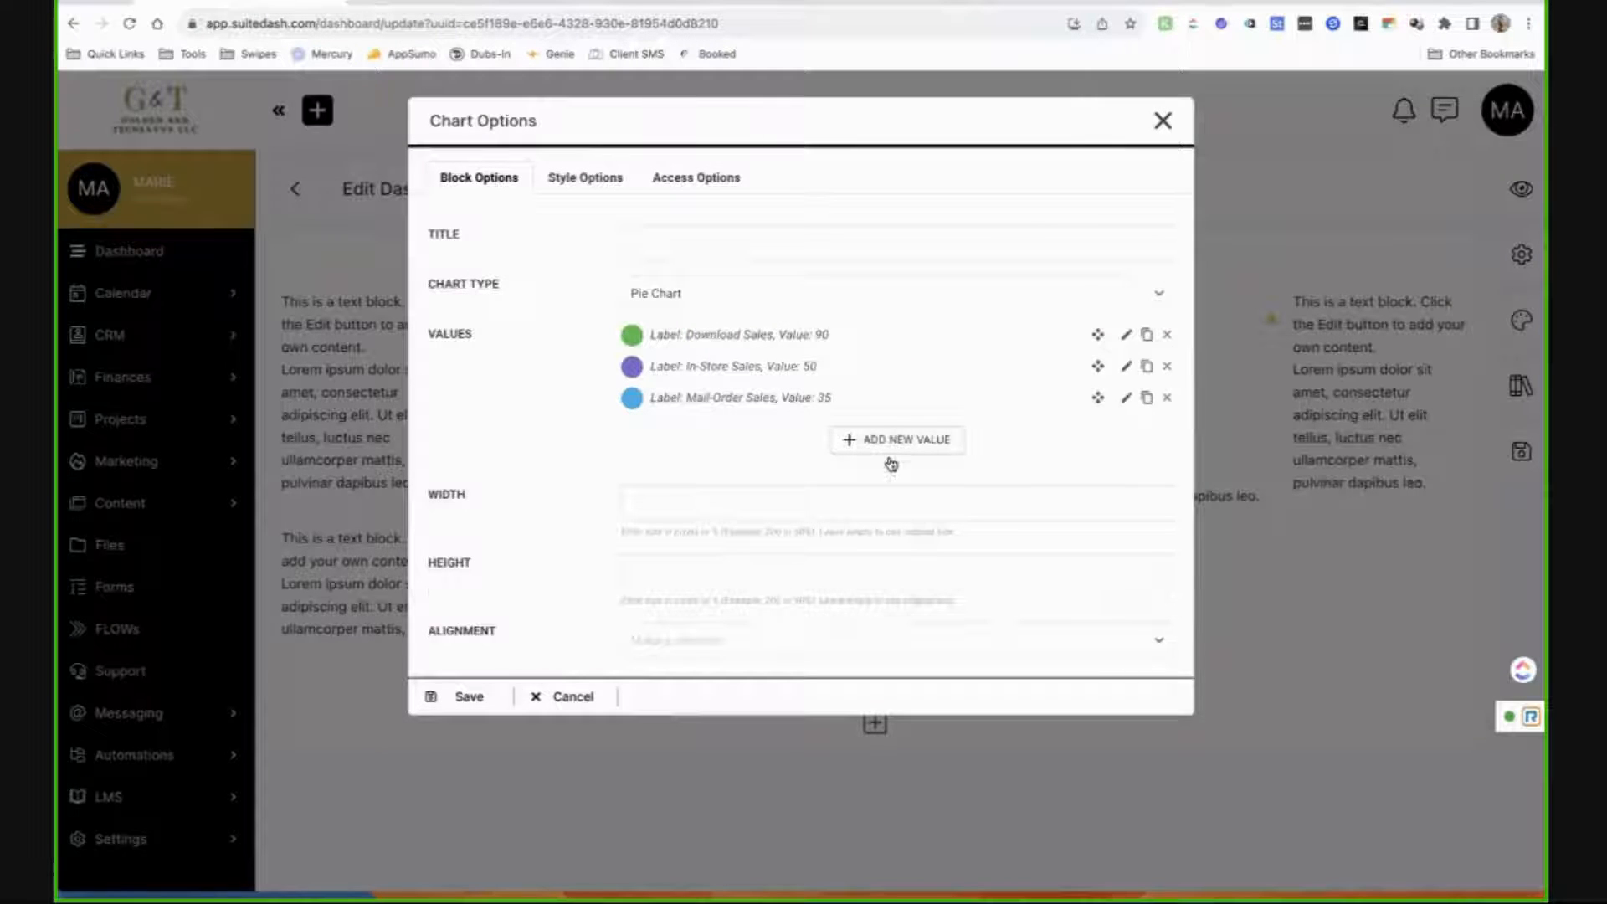
click(1126, 429)
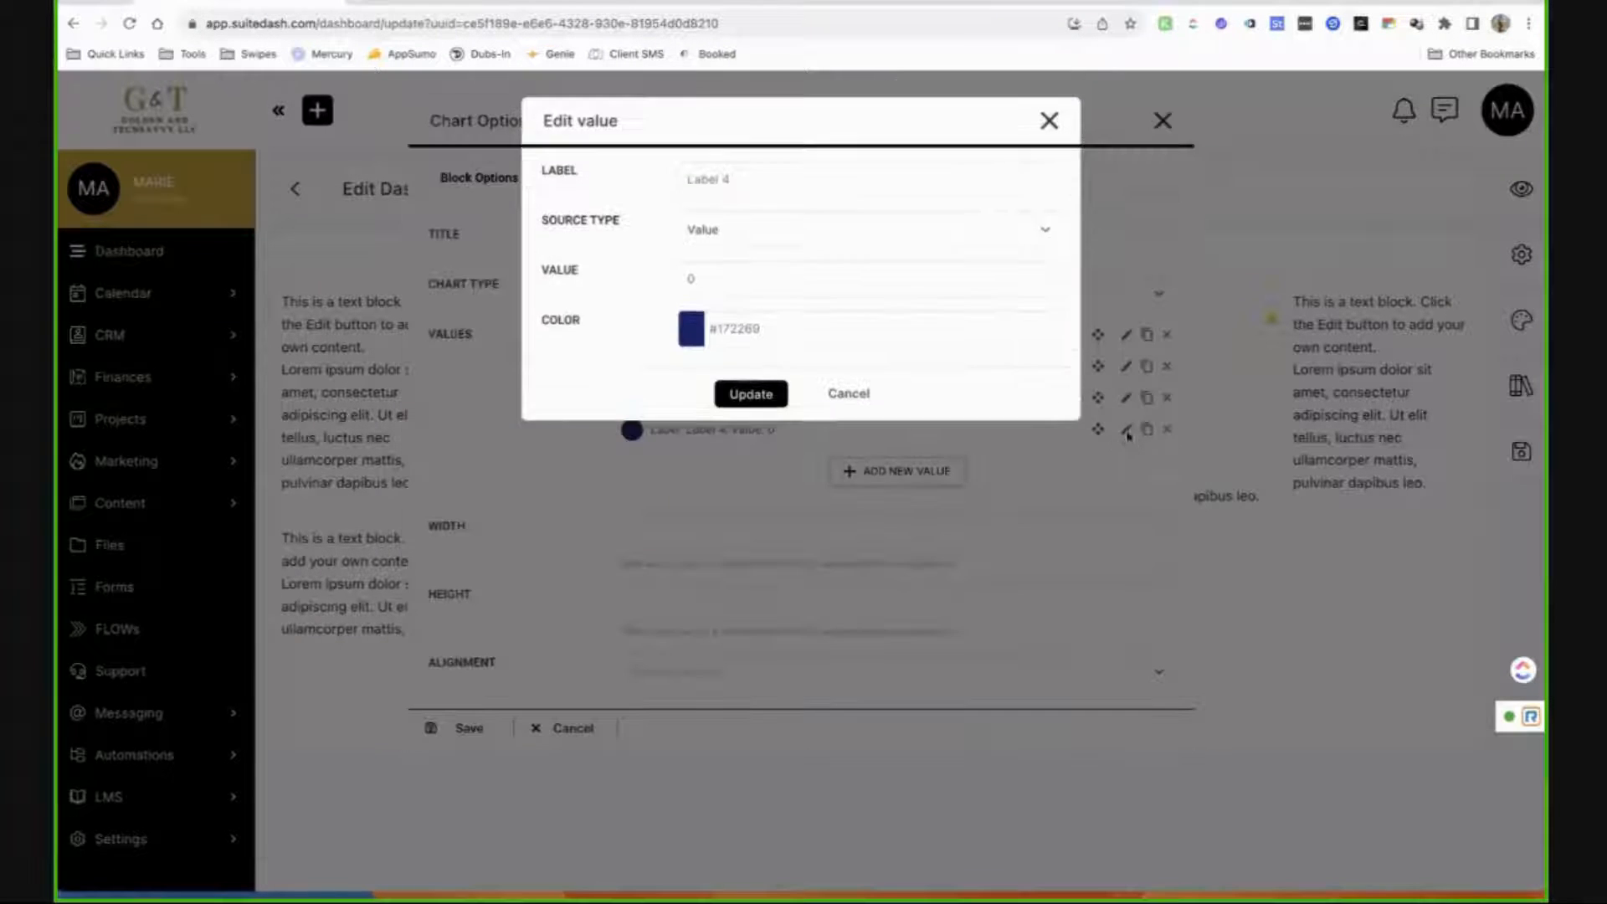
click(1049, 121)
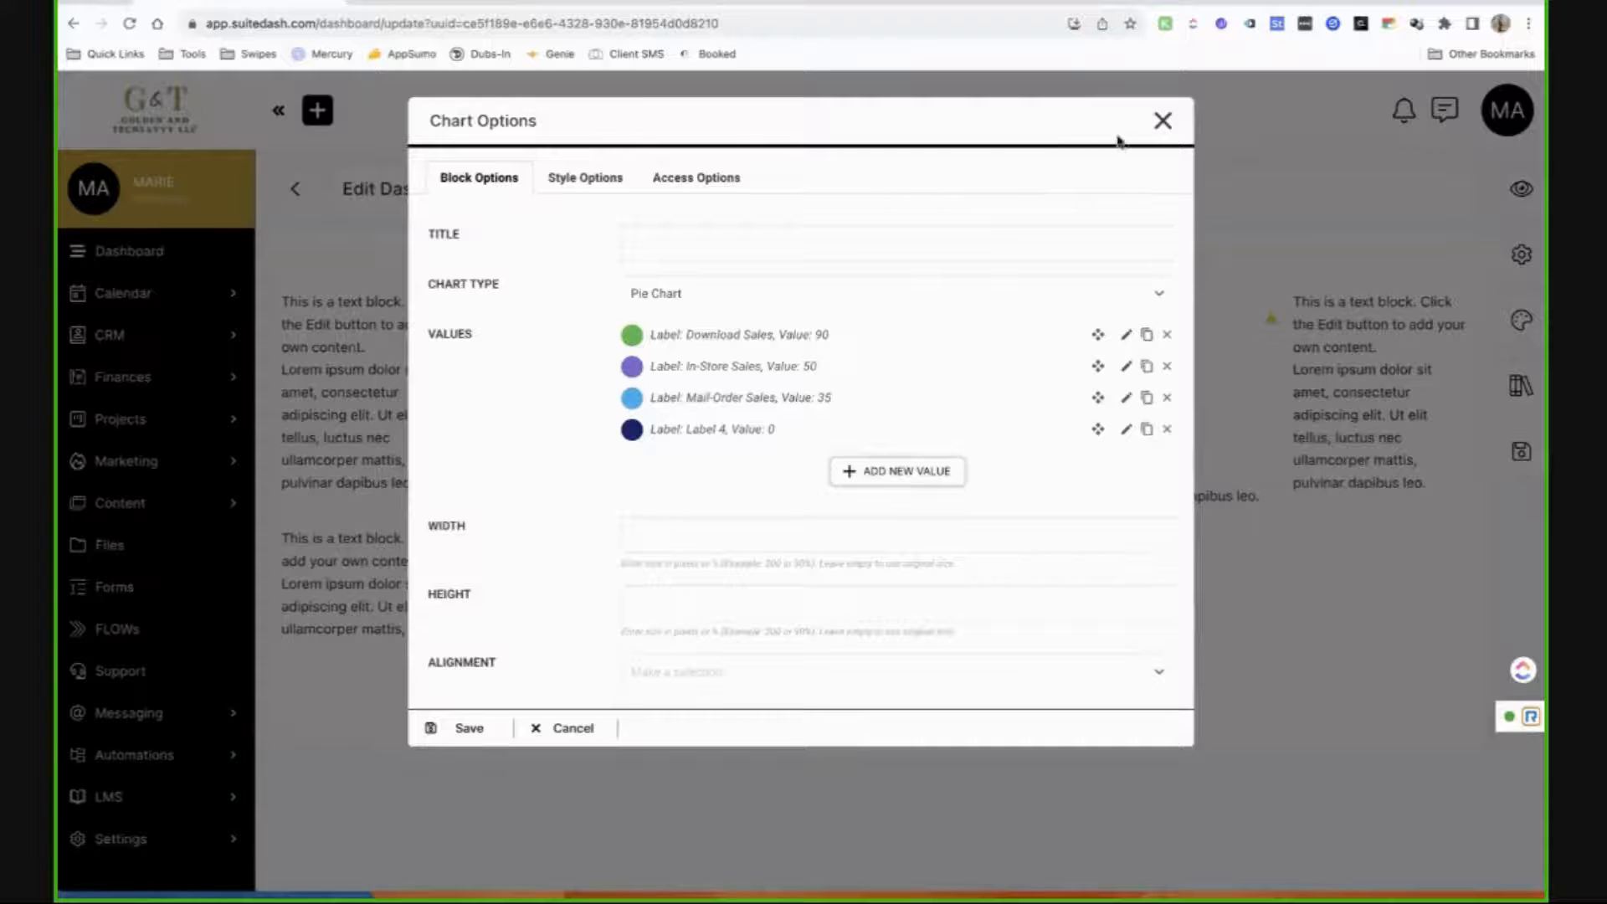
click(1163, 121)
Add a welcome block above the video in the middle column, review its image and message options, and close them unchanged.
click(874, 306)
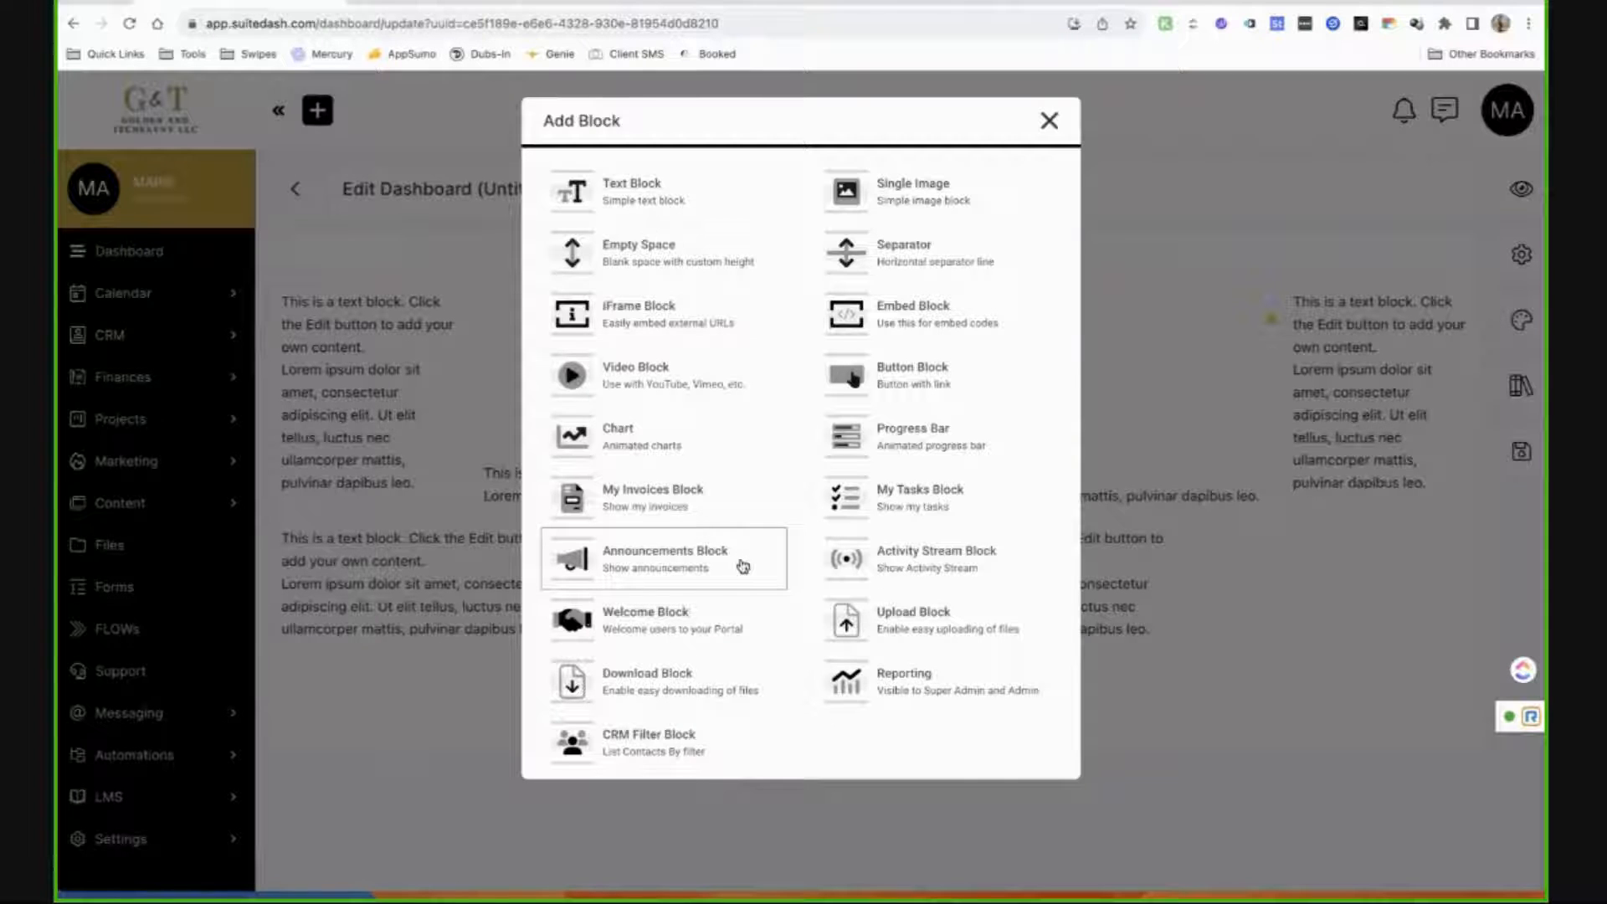
right_click(733, 638)
click(687, 643)
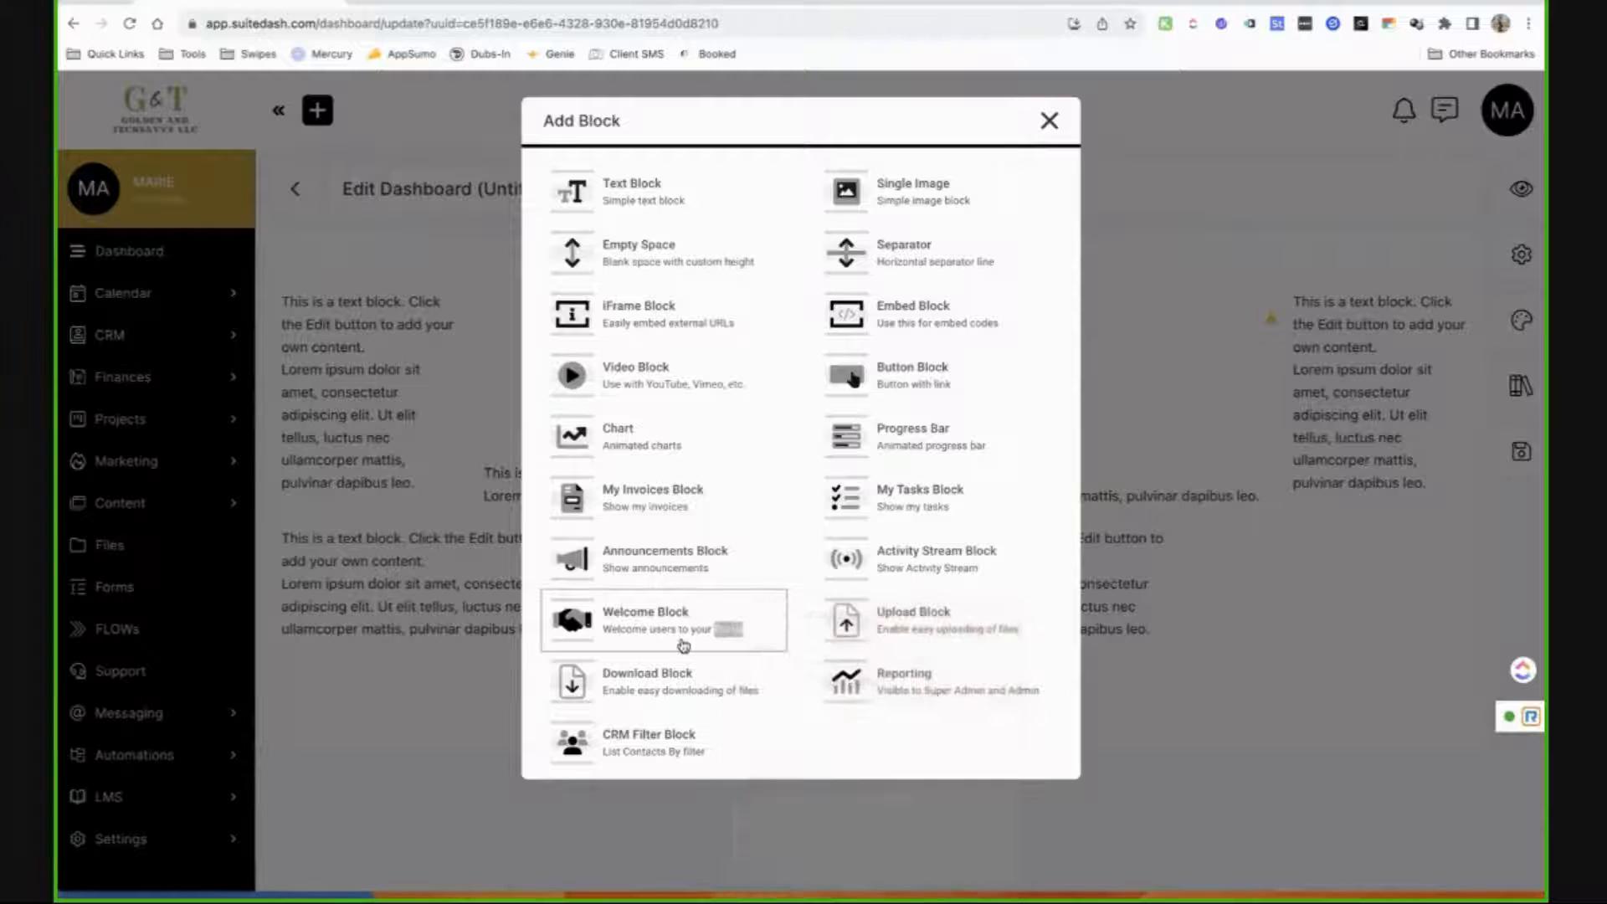
click(682, 641)
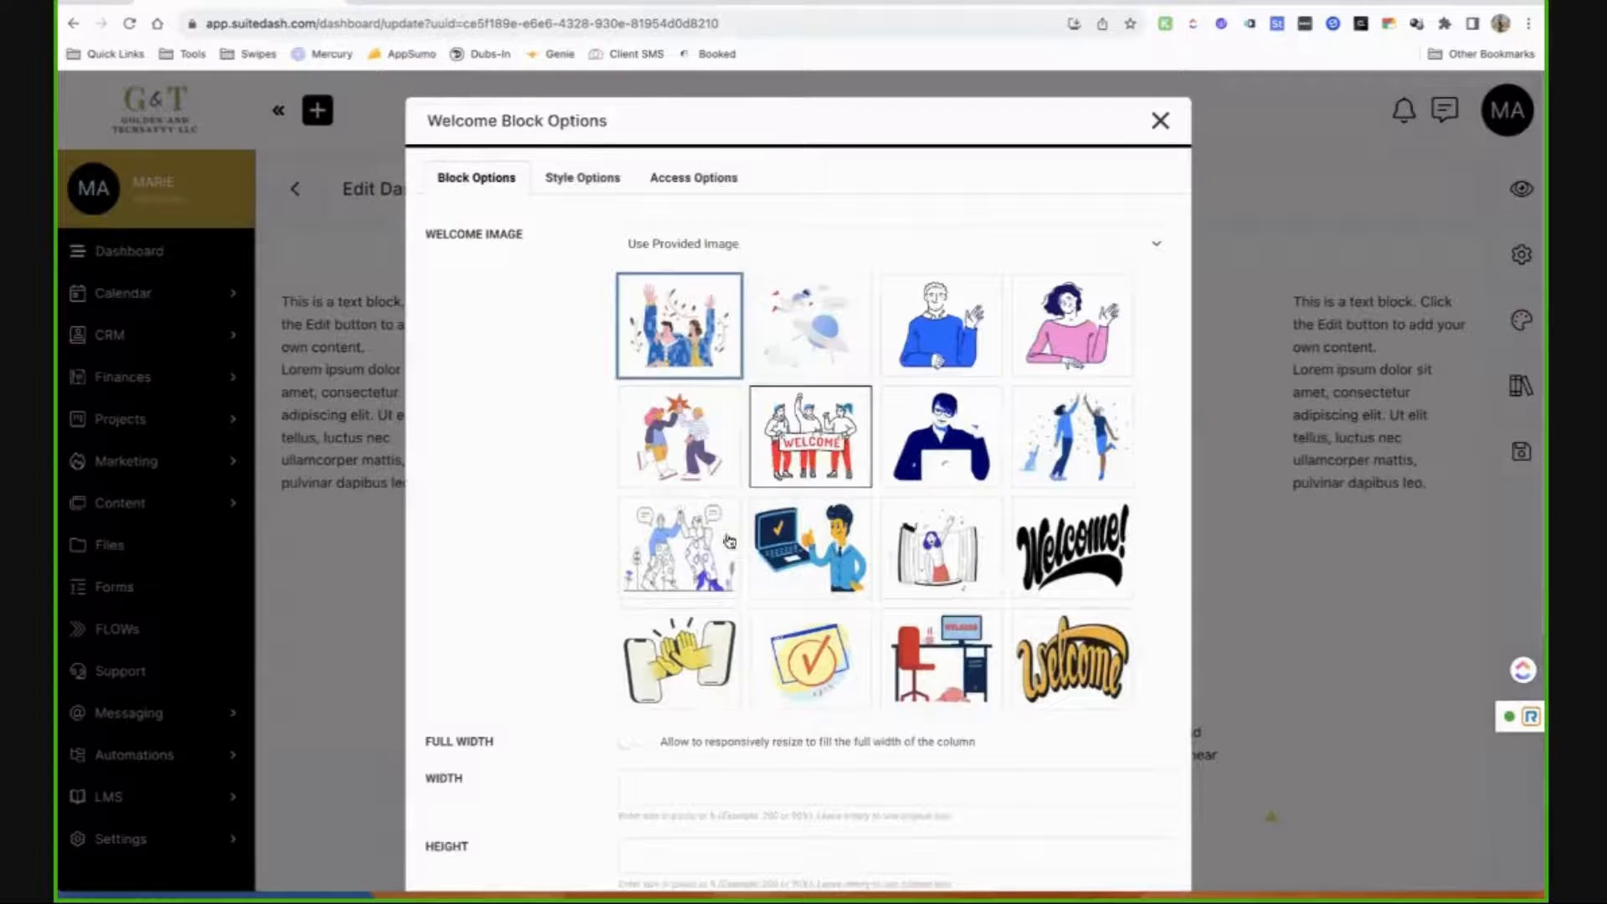
click(847, 258)
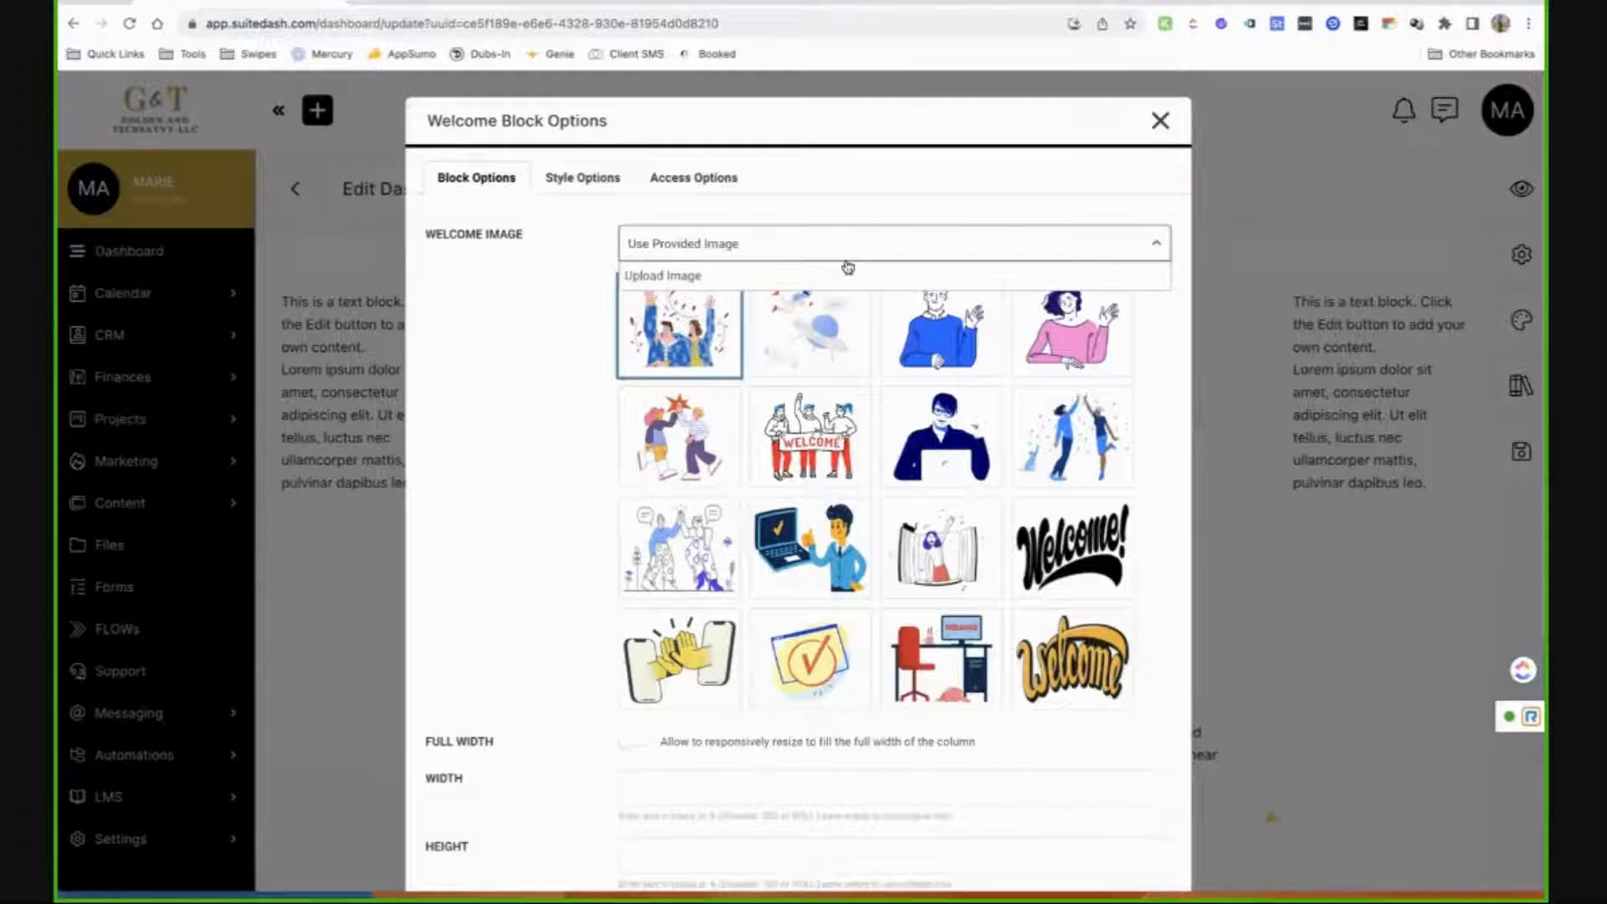
click(524, 493)
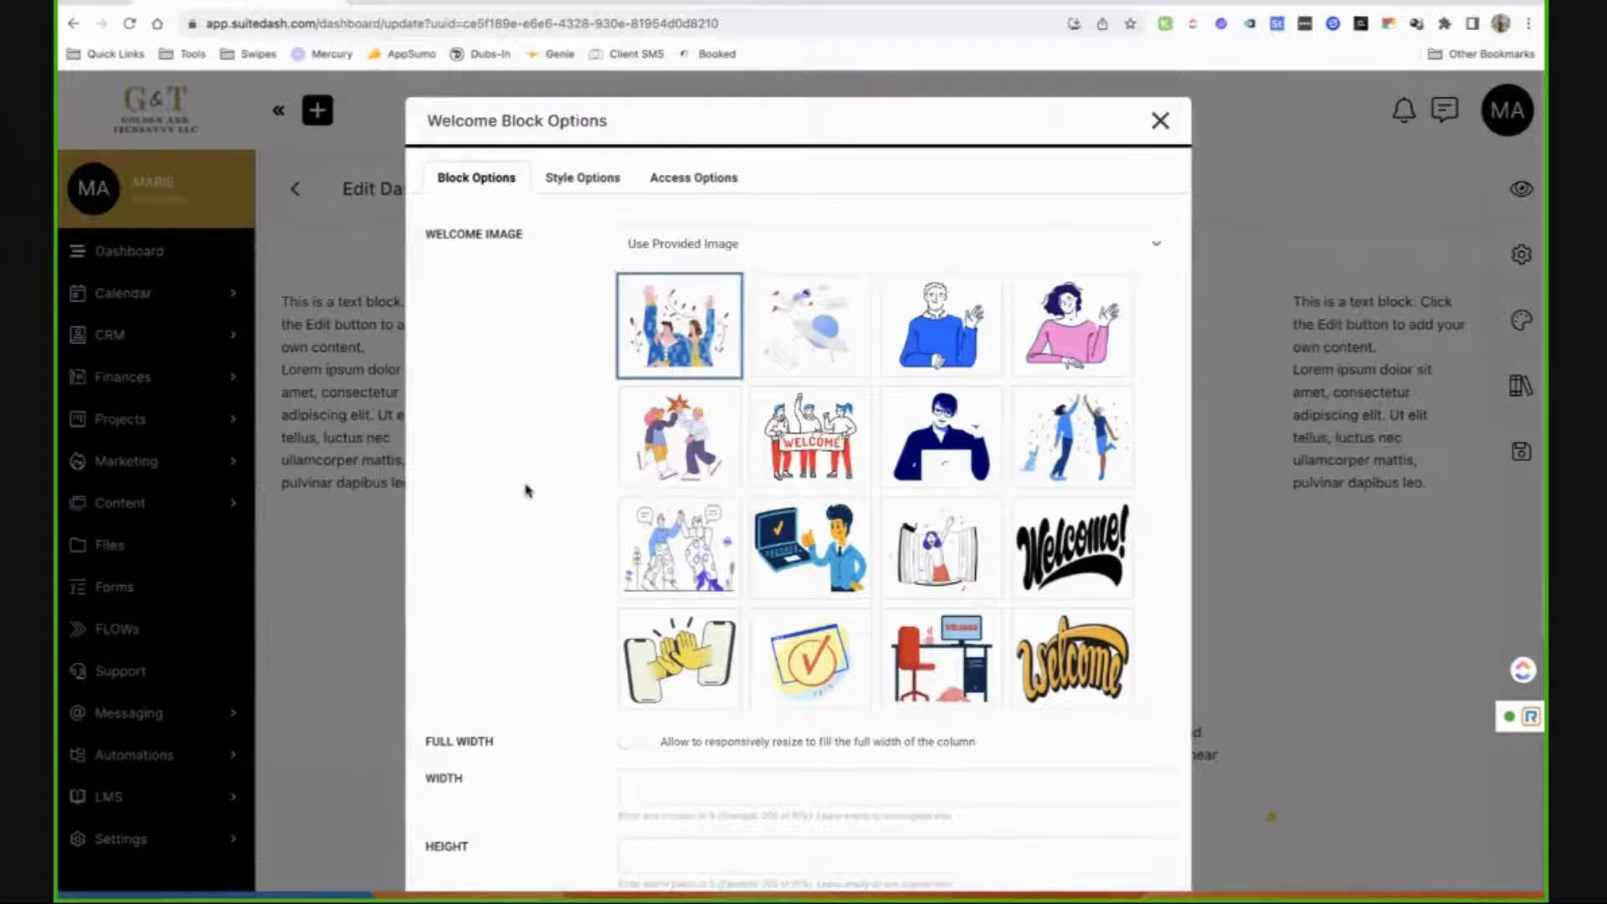
scroll(526, 491, down, 2)
scroll(753, 502, down, 3)
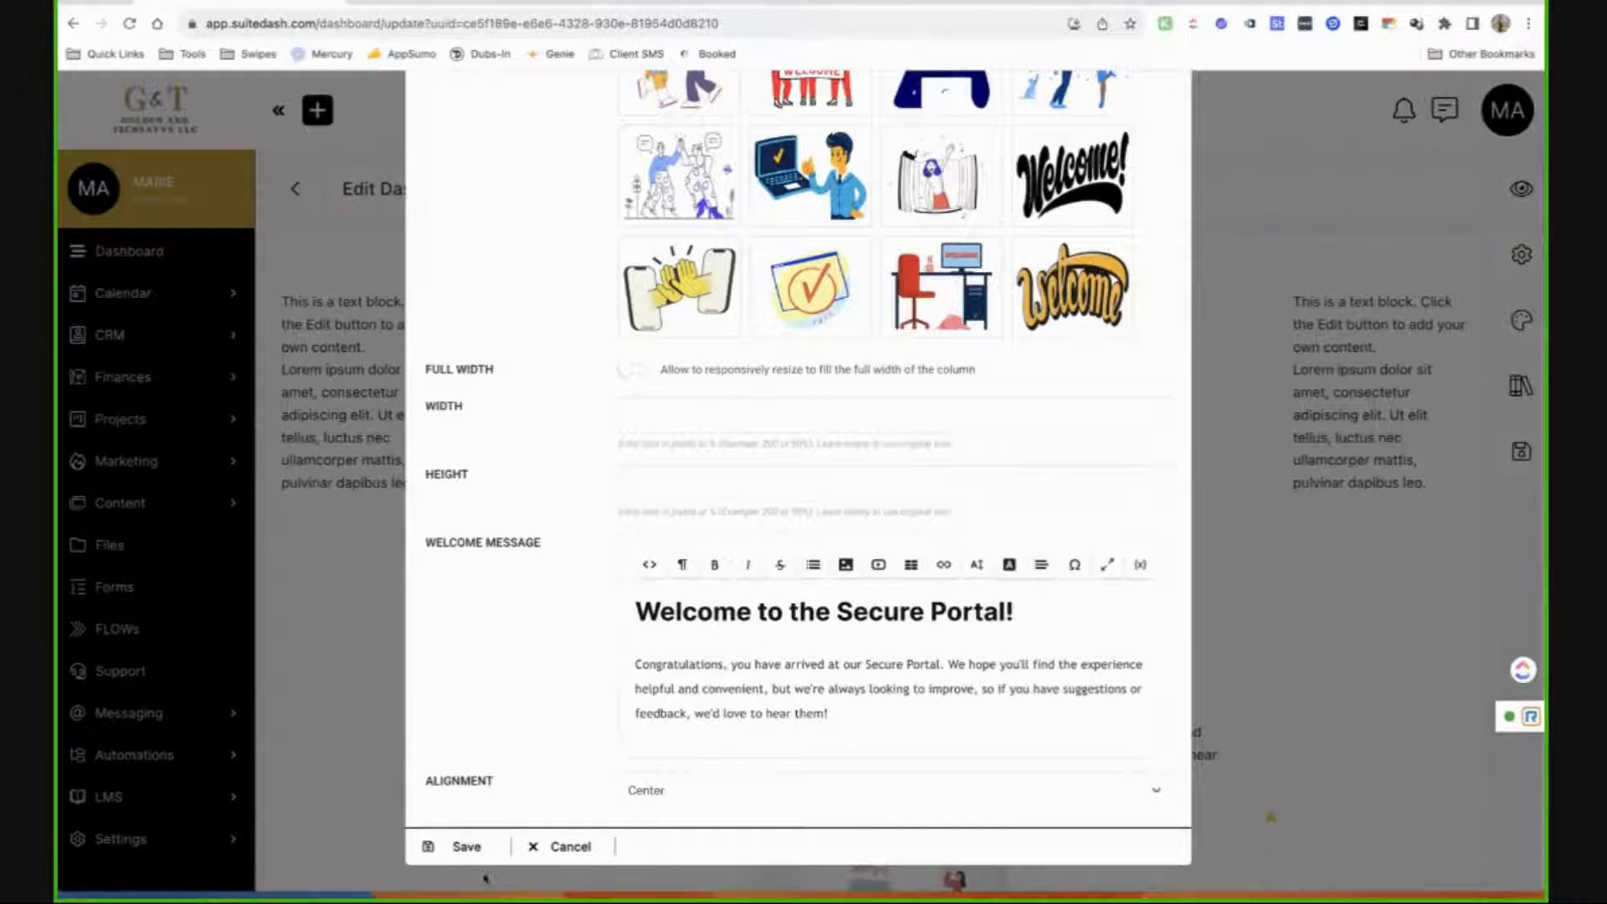
click(557, 848)
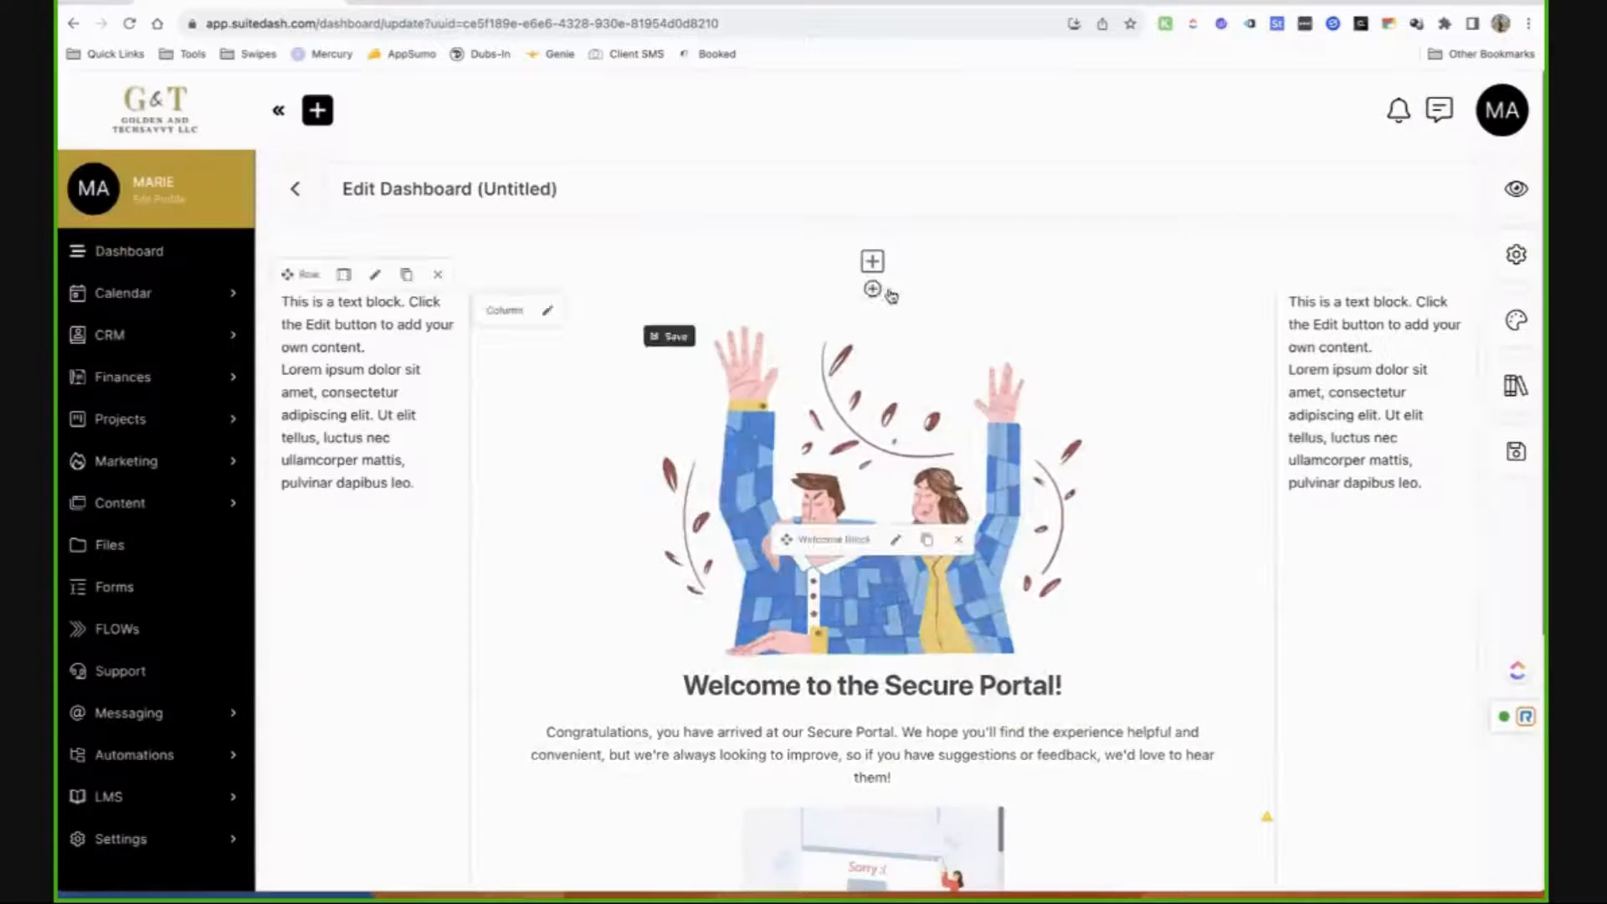
Add a single image block above the welcome block, check its available image types, and close its options without choosing an image.
click(873, 263)
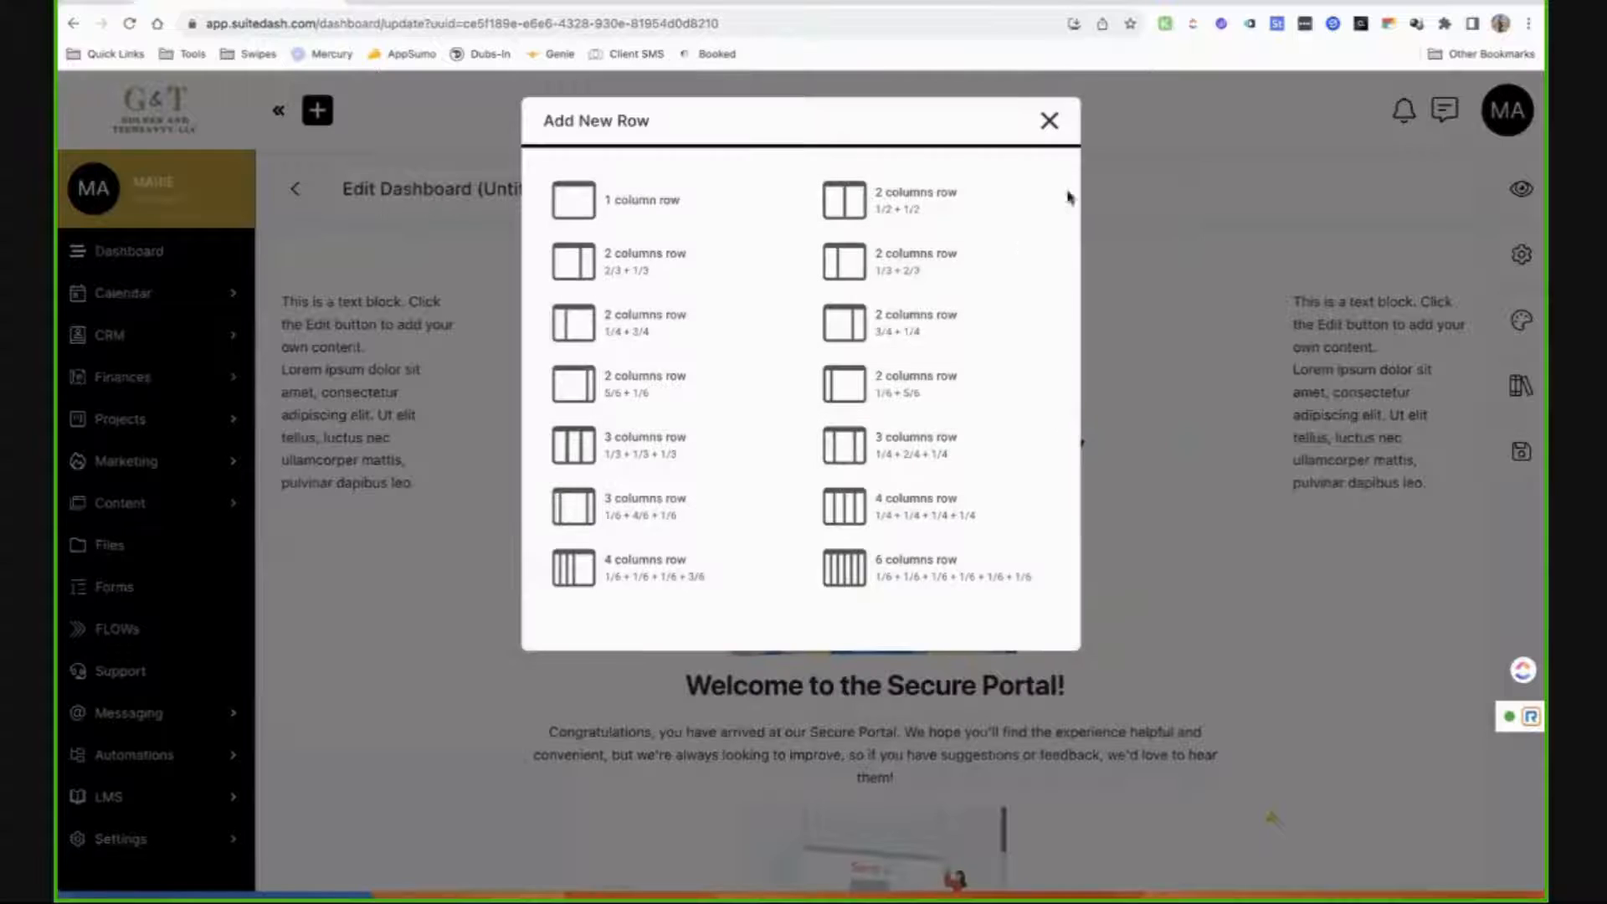
click(1049, 120)
click(876, 287)
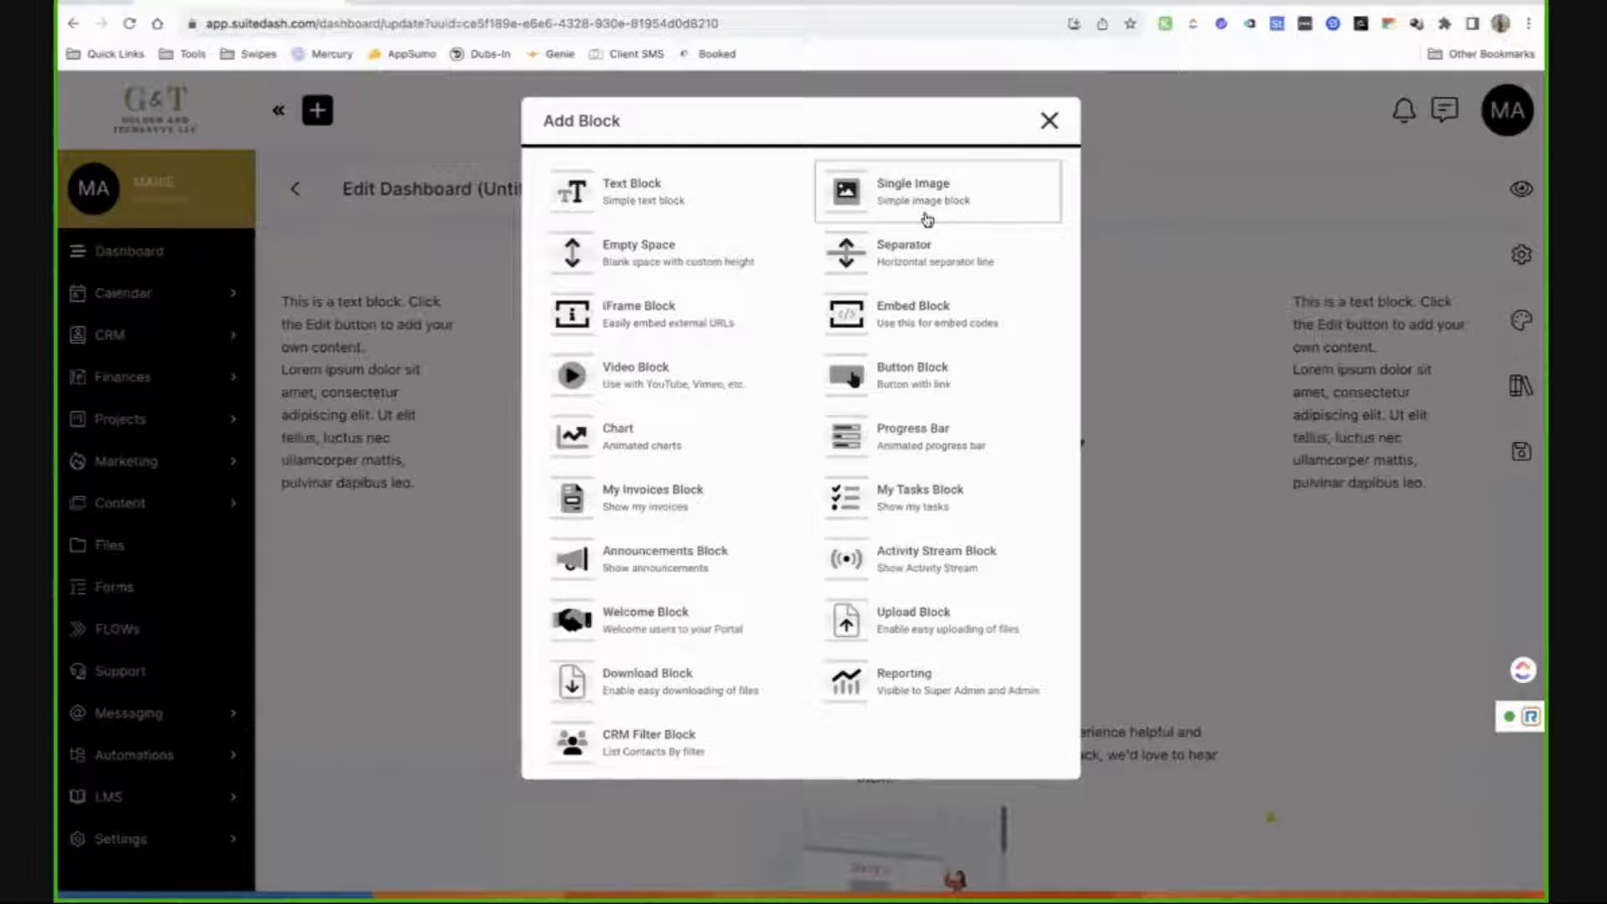
click(927, 219)
click(688, 247)
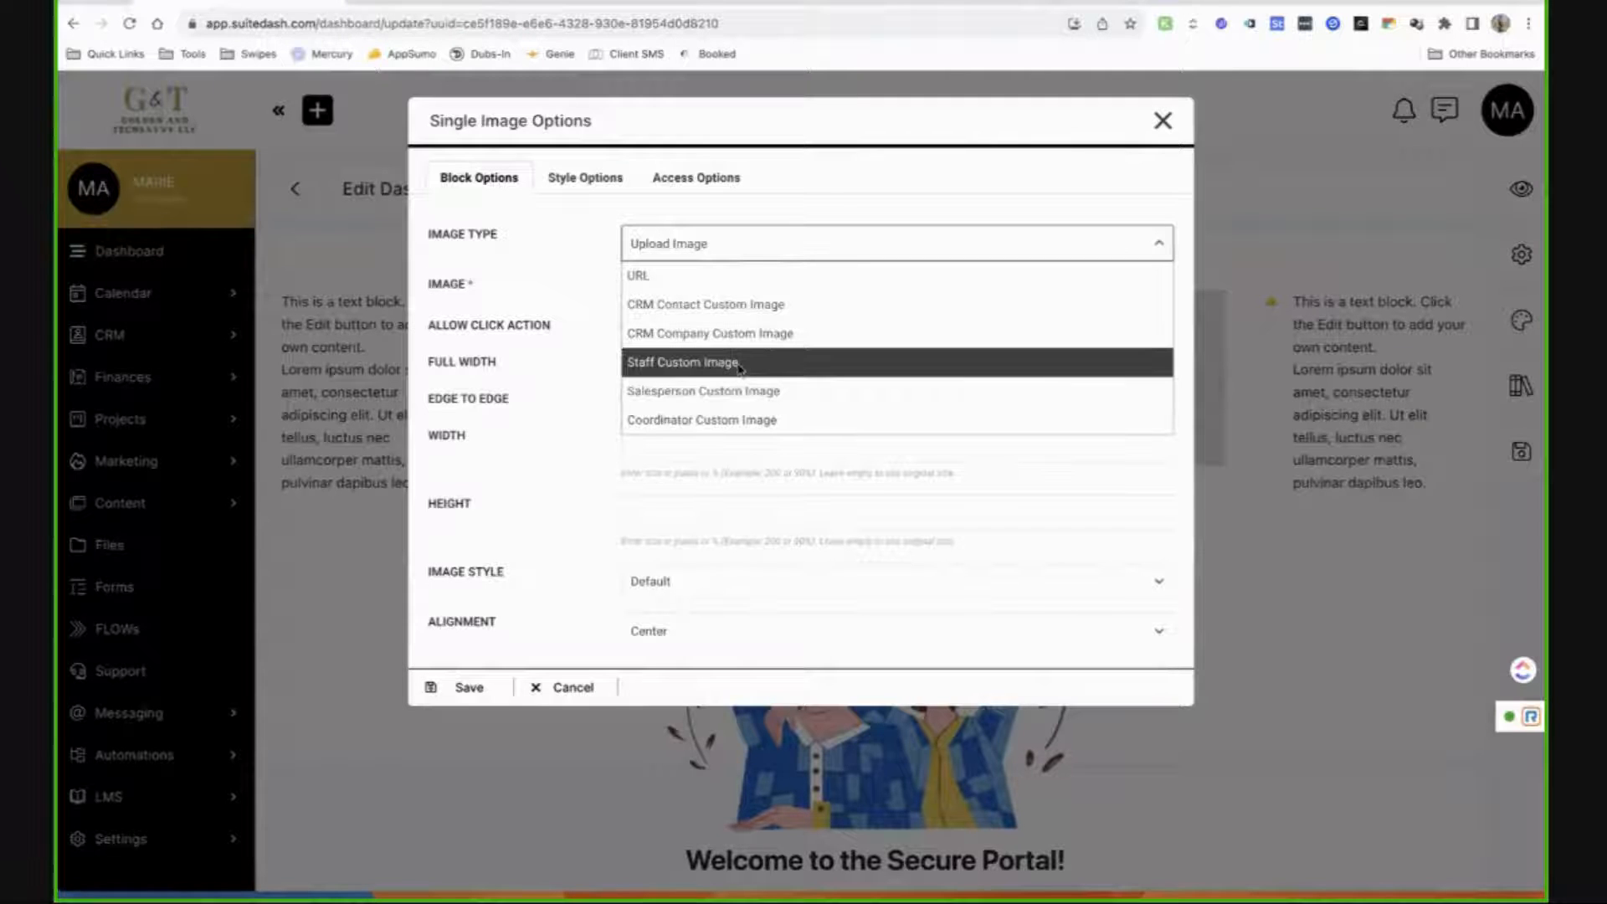
click(728, 451)
click(574, 687)
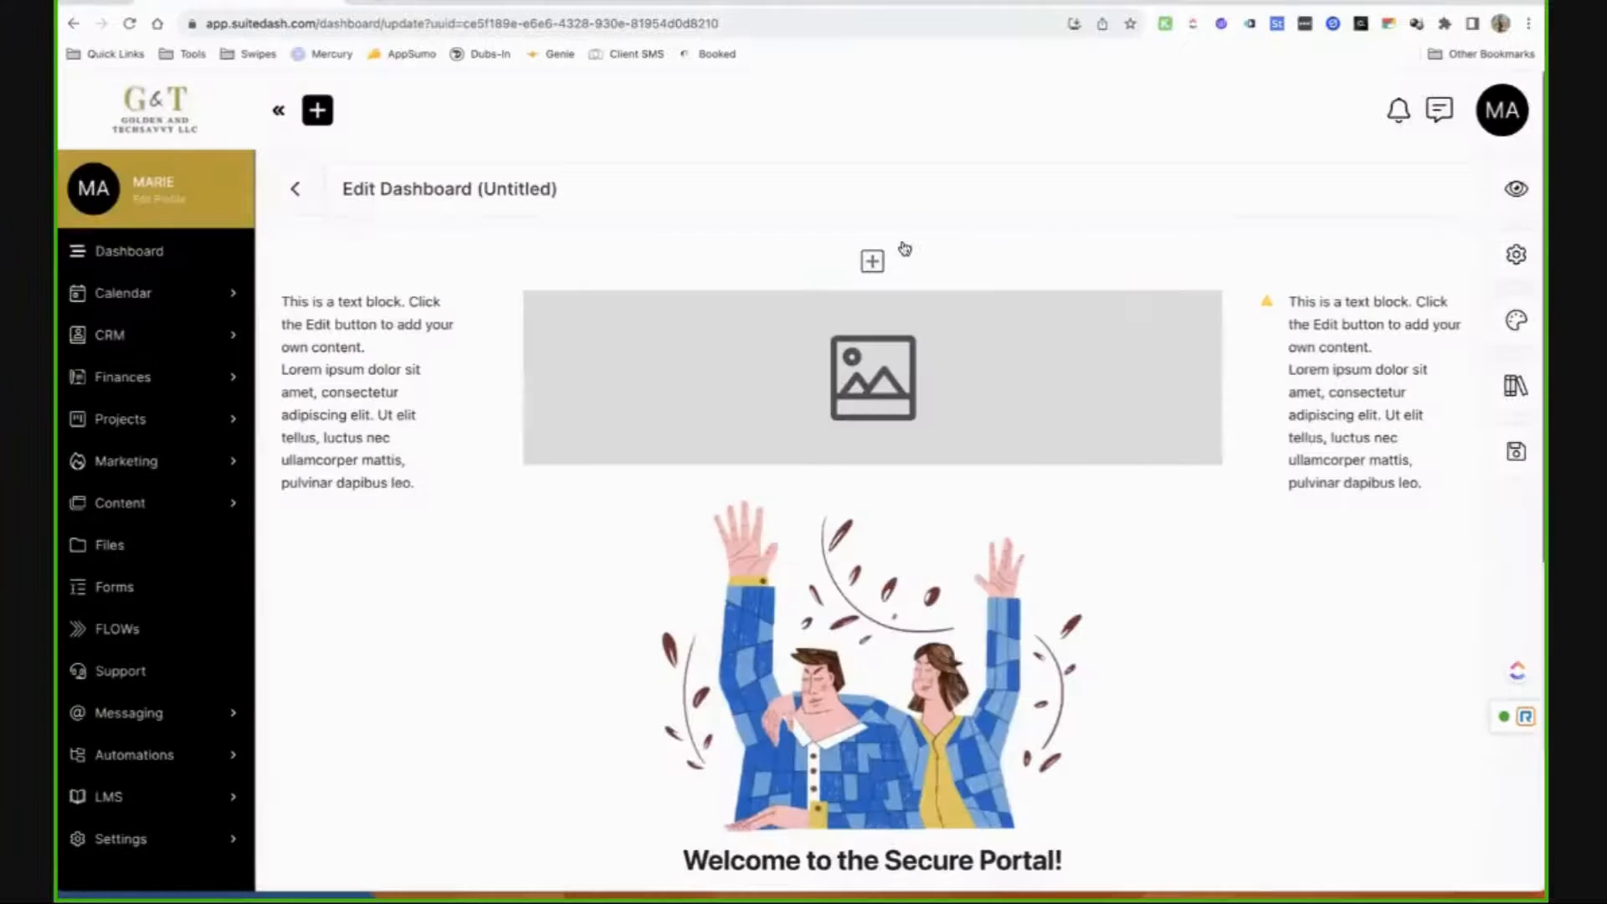
Add a button block above the image block, set its click action to Navigate to Portal Page, and reopen the action choices.
click(872, 293)
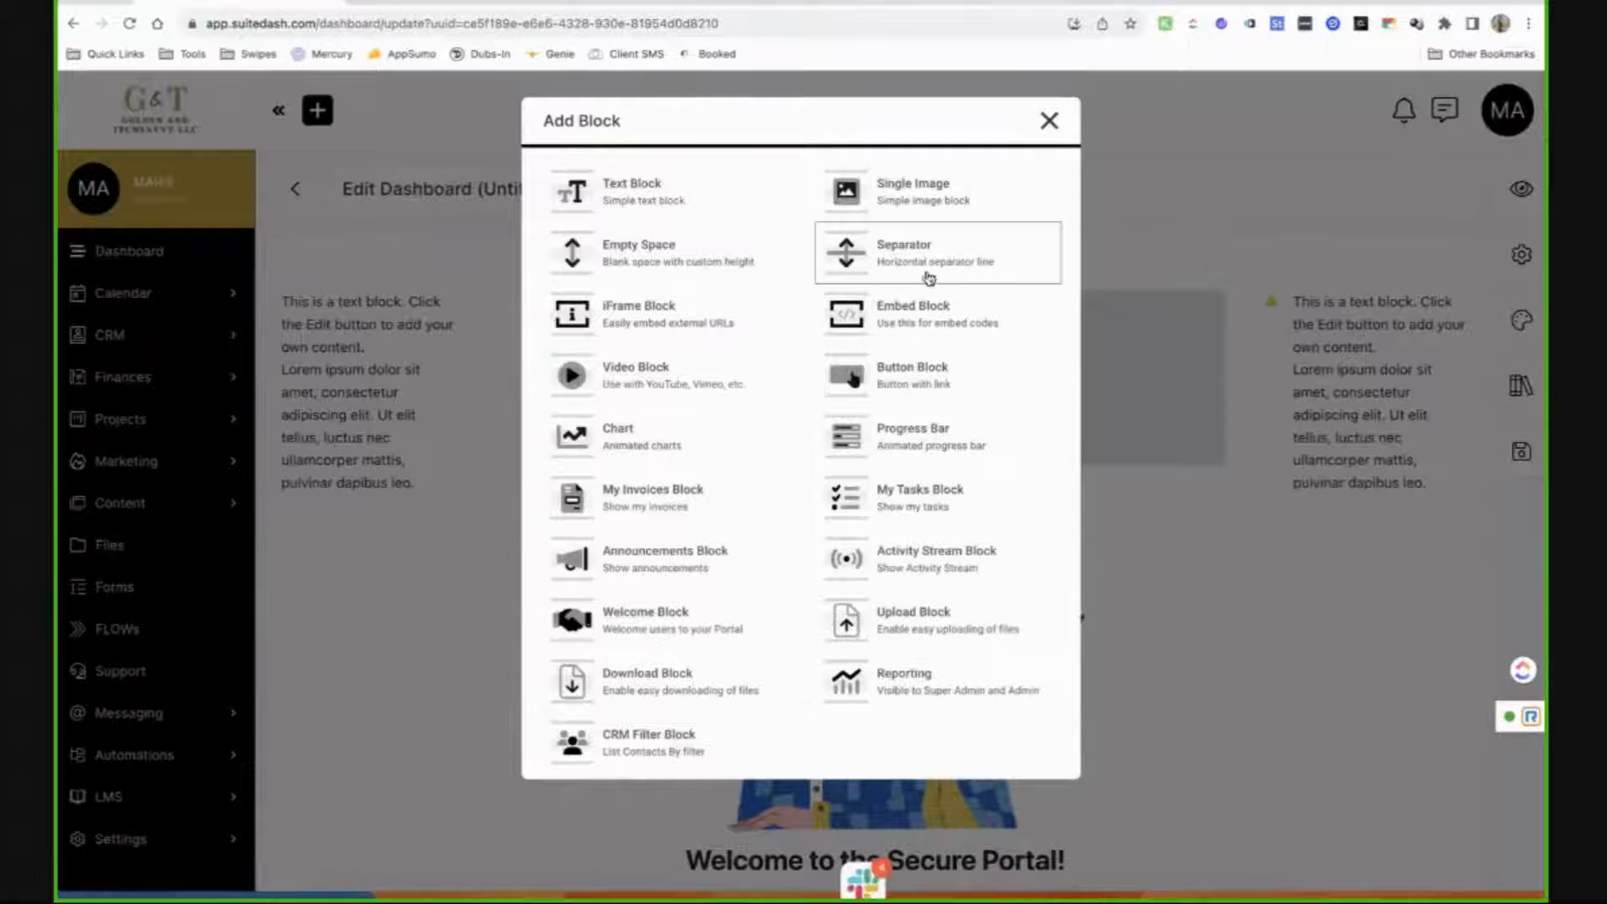
click(885, 380)
click(801, 310)
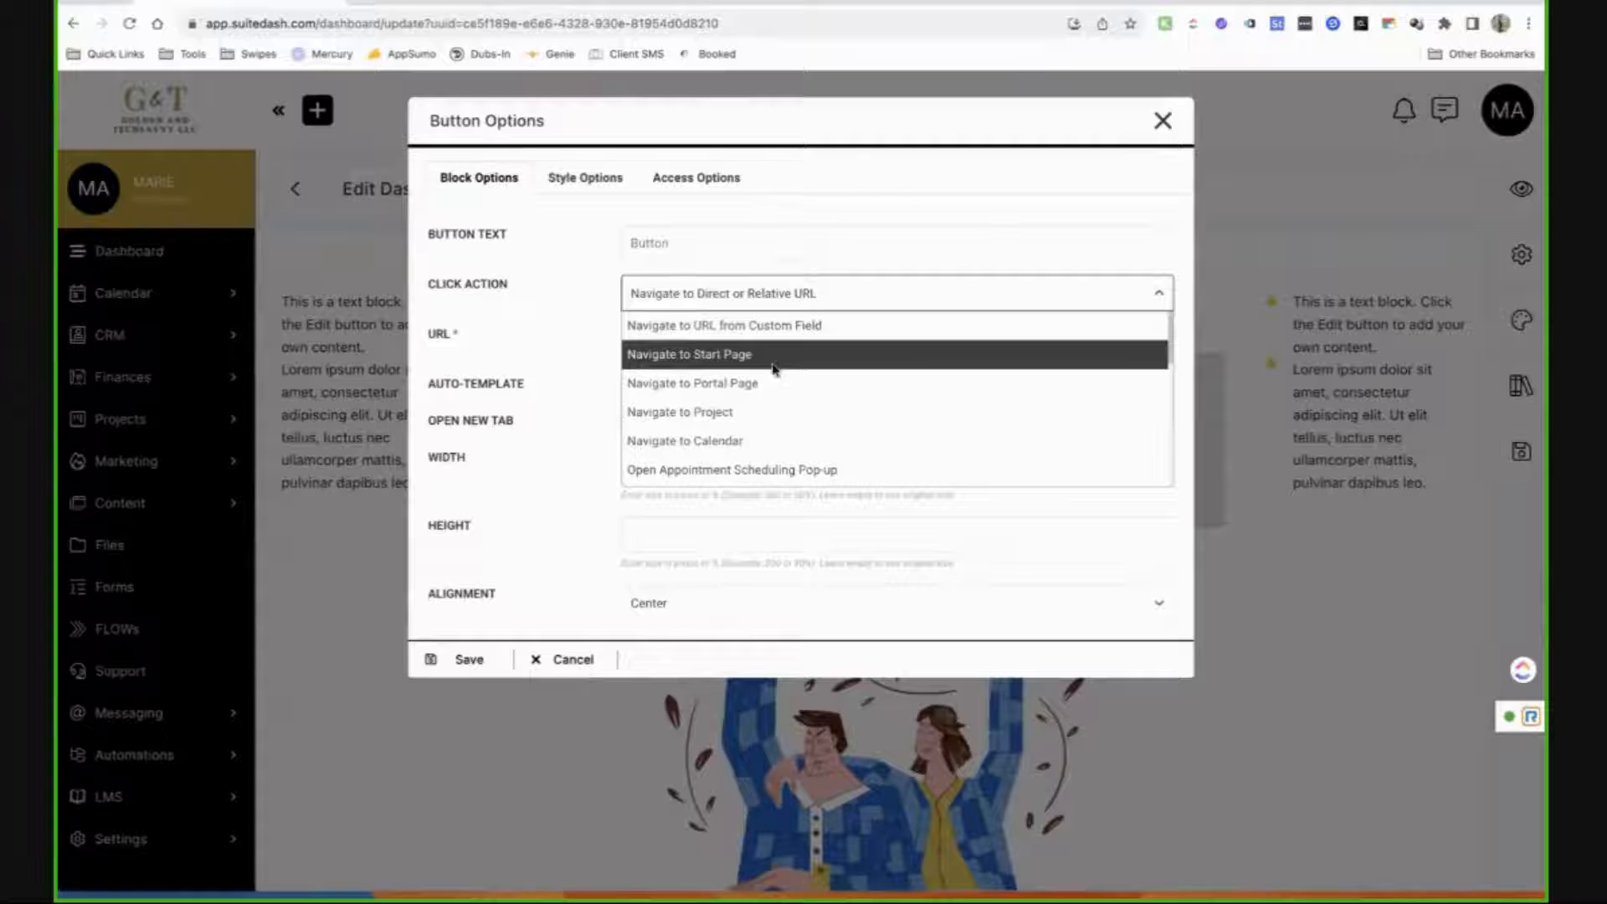
scroll(756, 368, down, 2)
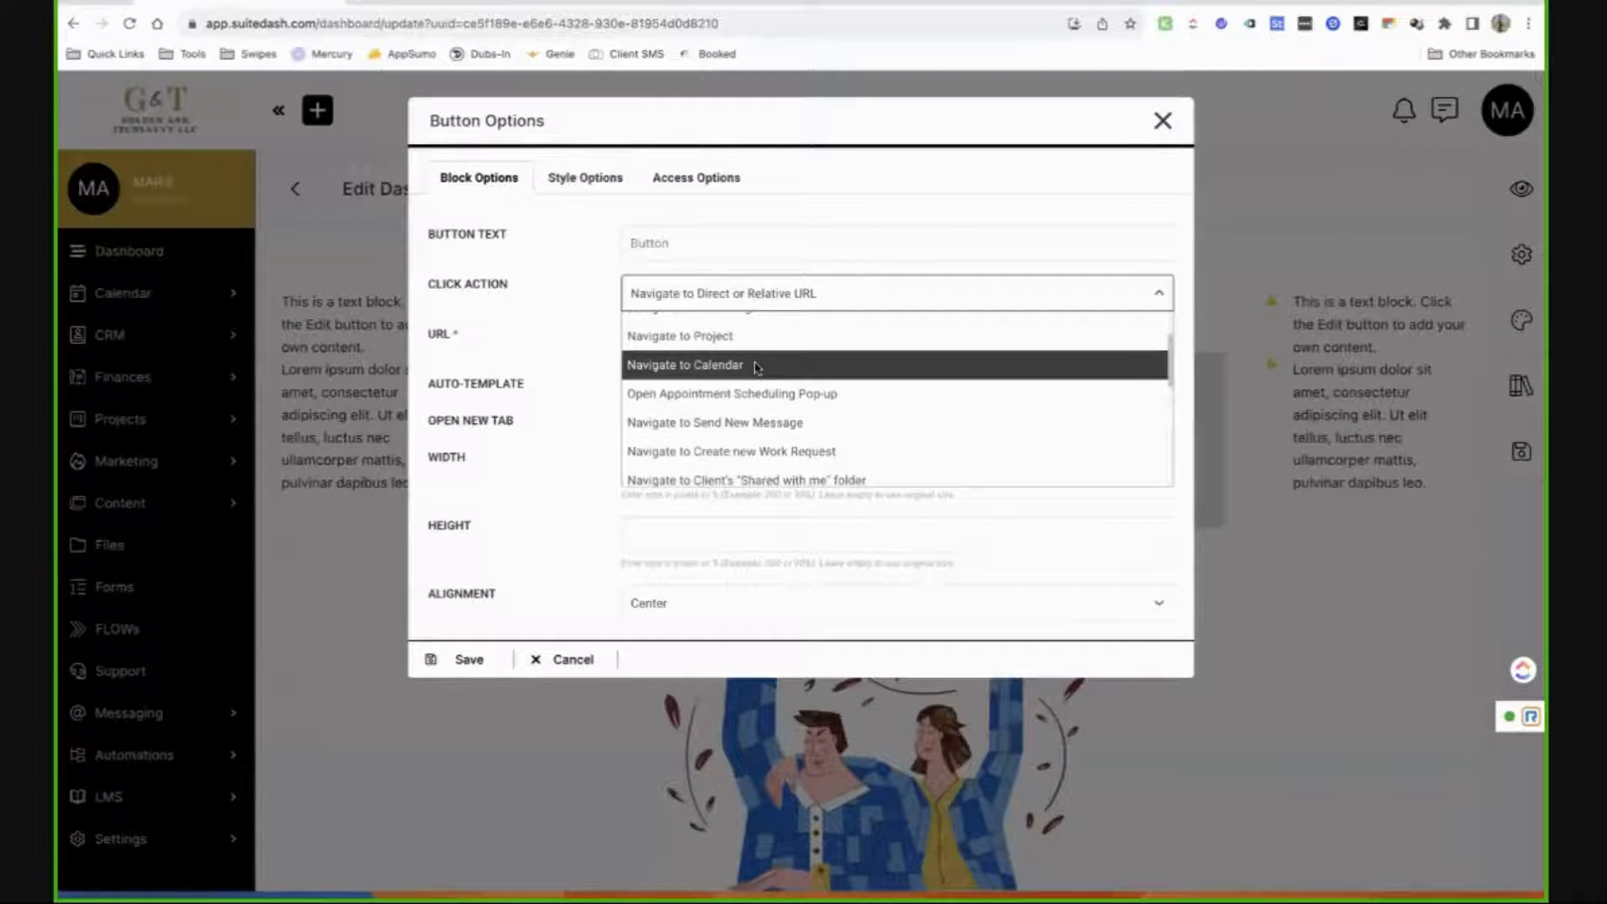
scroll(756, 369, up, 2)
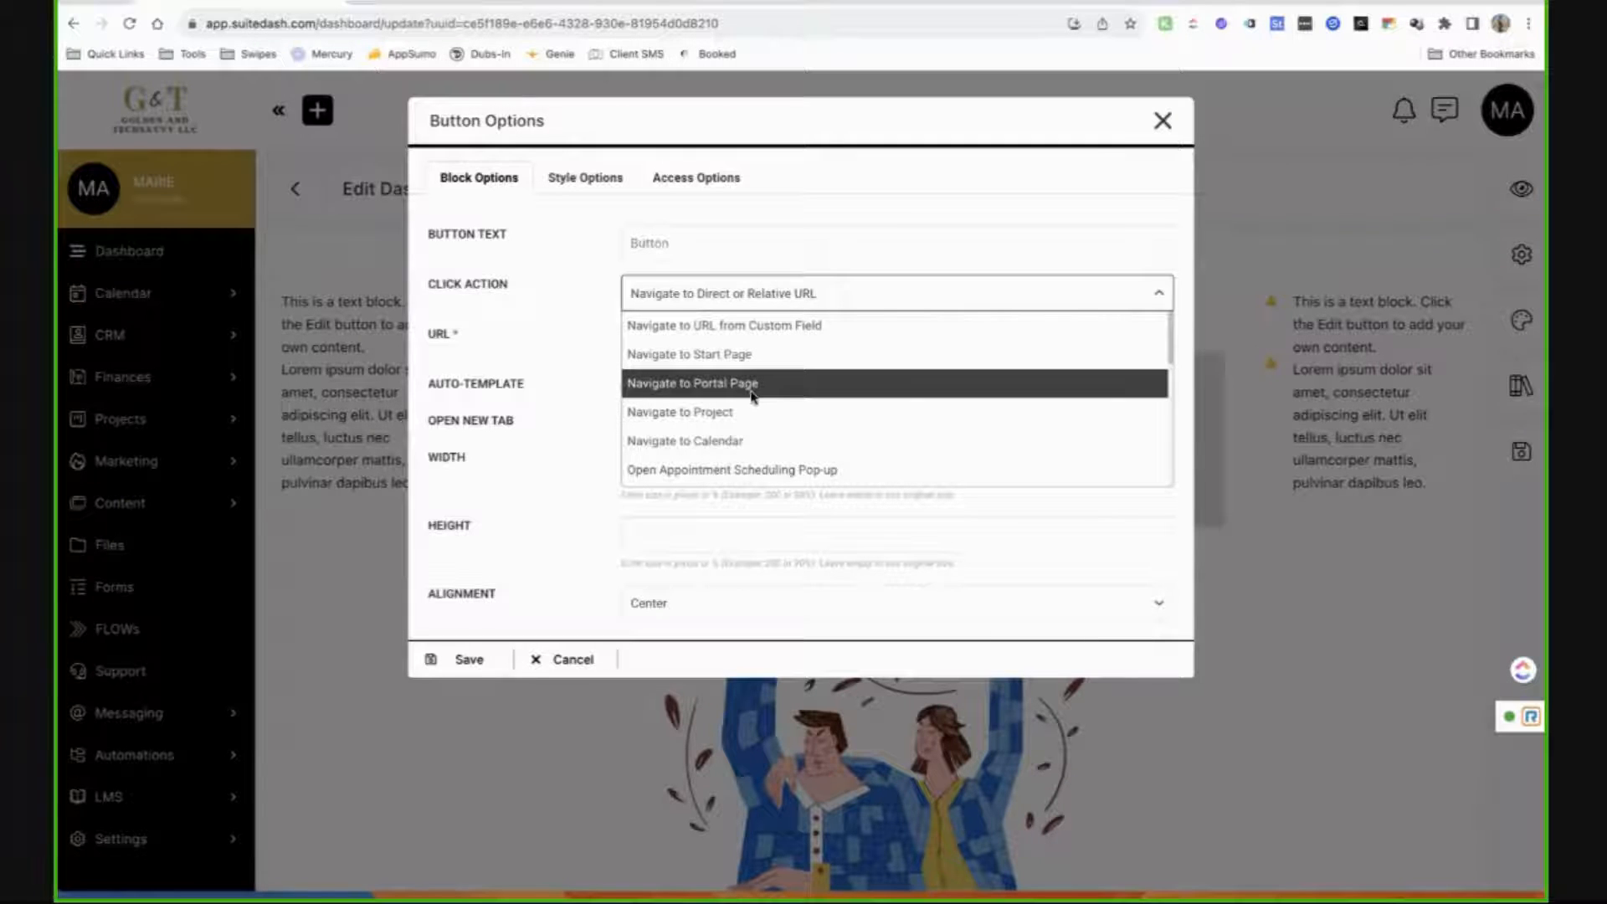
click(752, 392)
click(767, 312)
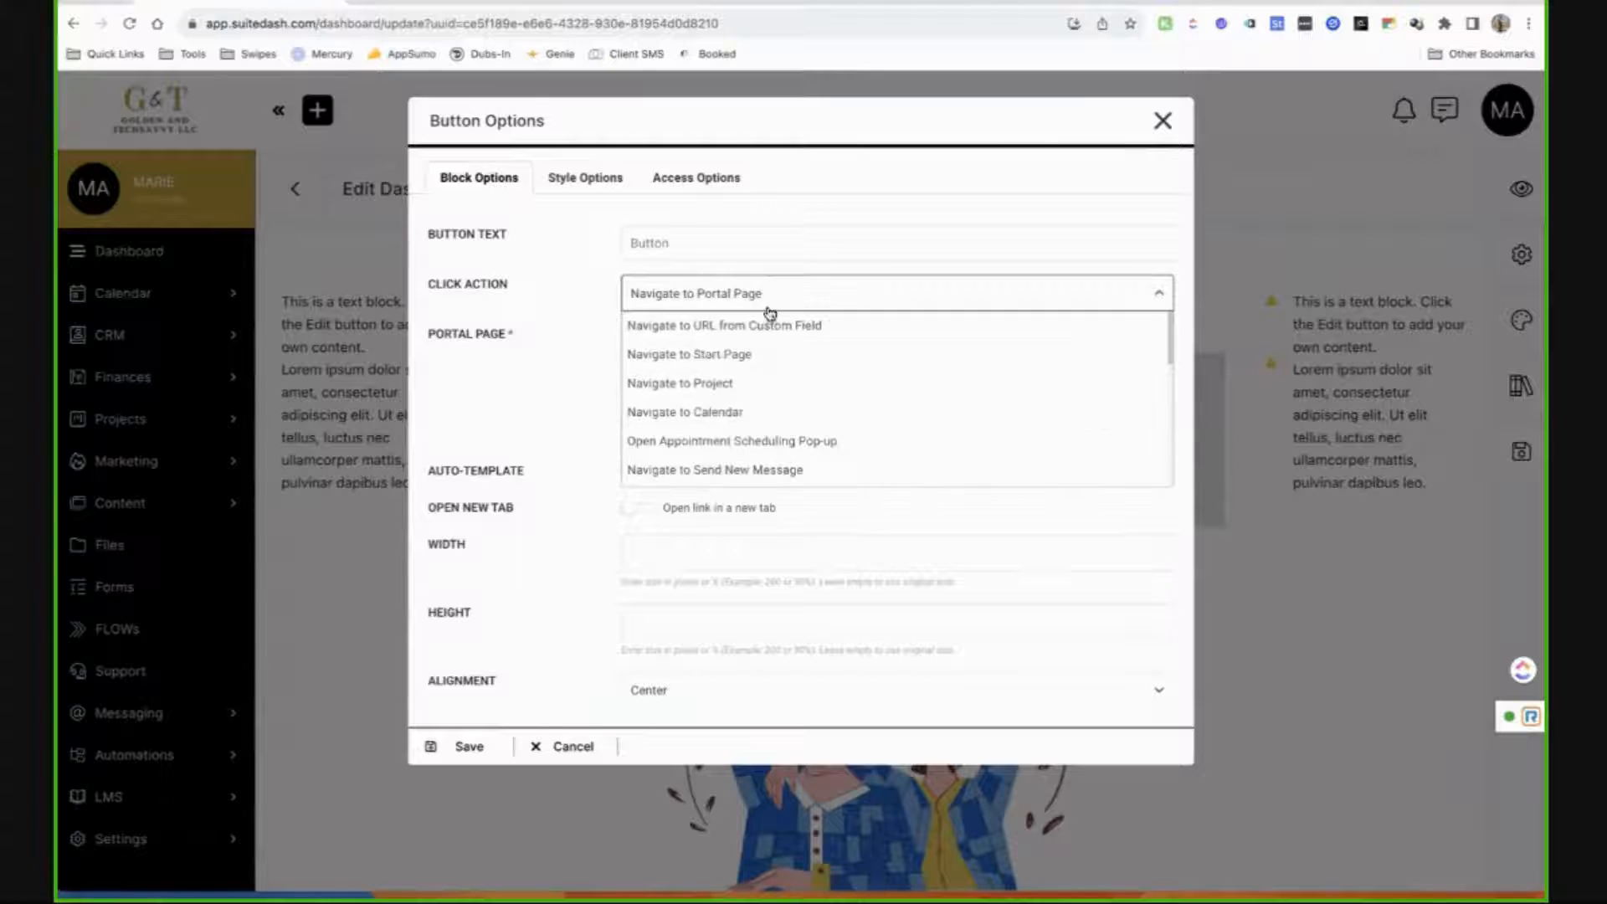
Set the button's click action to Navigate to Project and view the project destination choices.
scroll(764, 406, down, 1)
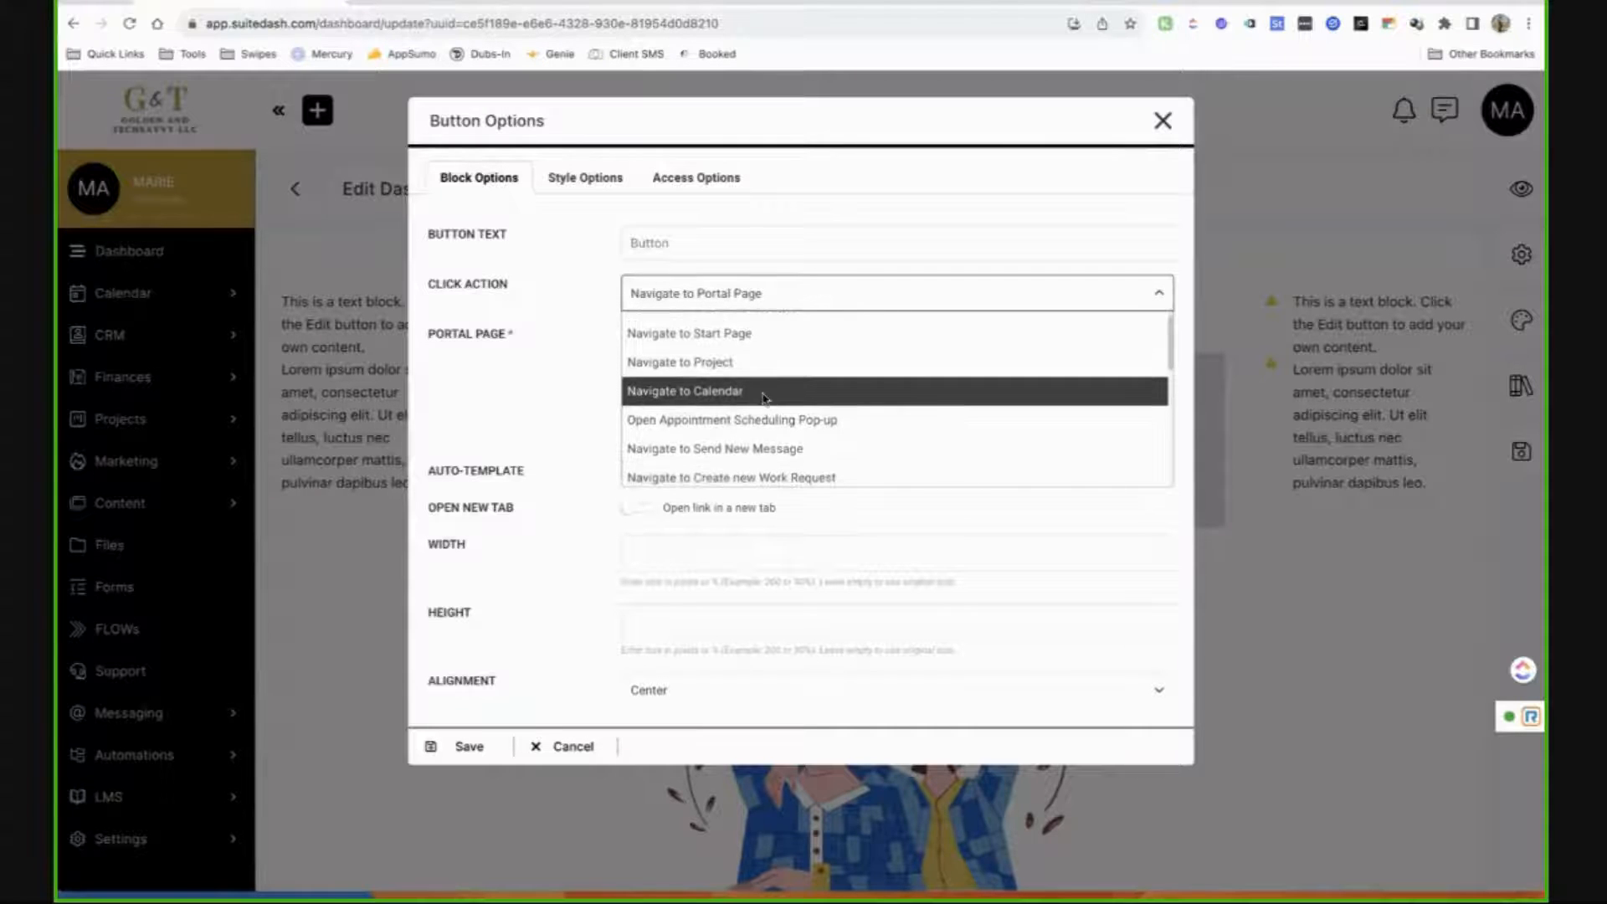
click(763, 362)
click(751, 348)
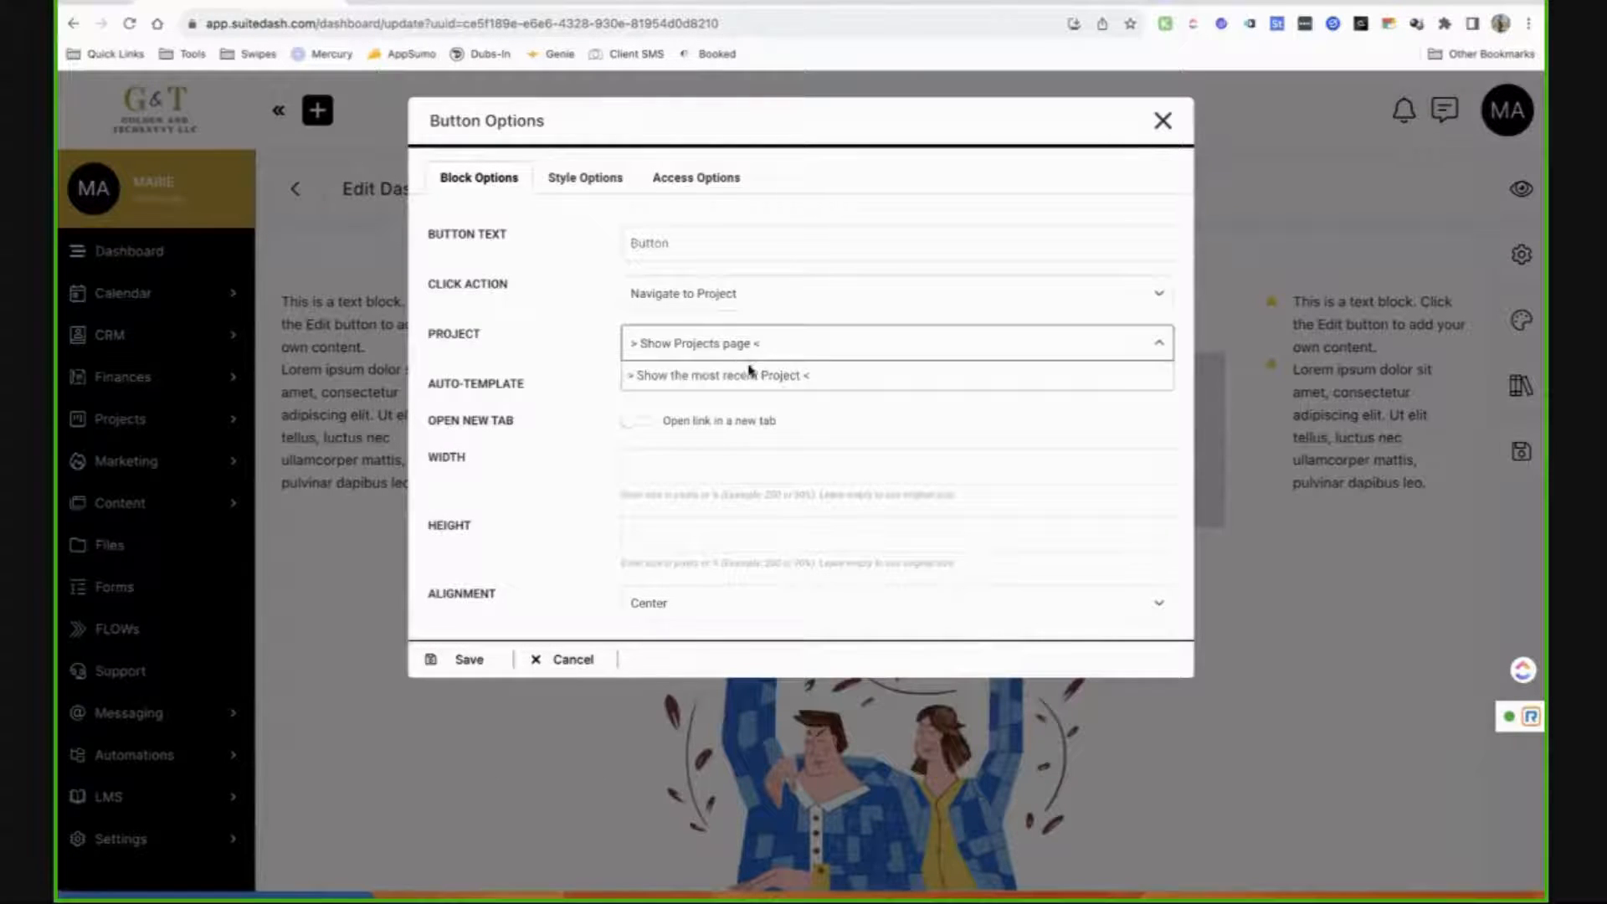
click(774, 302)
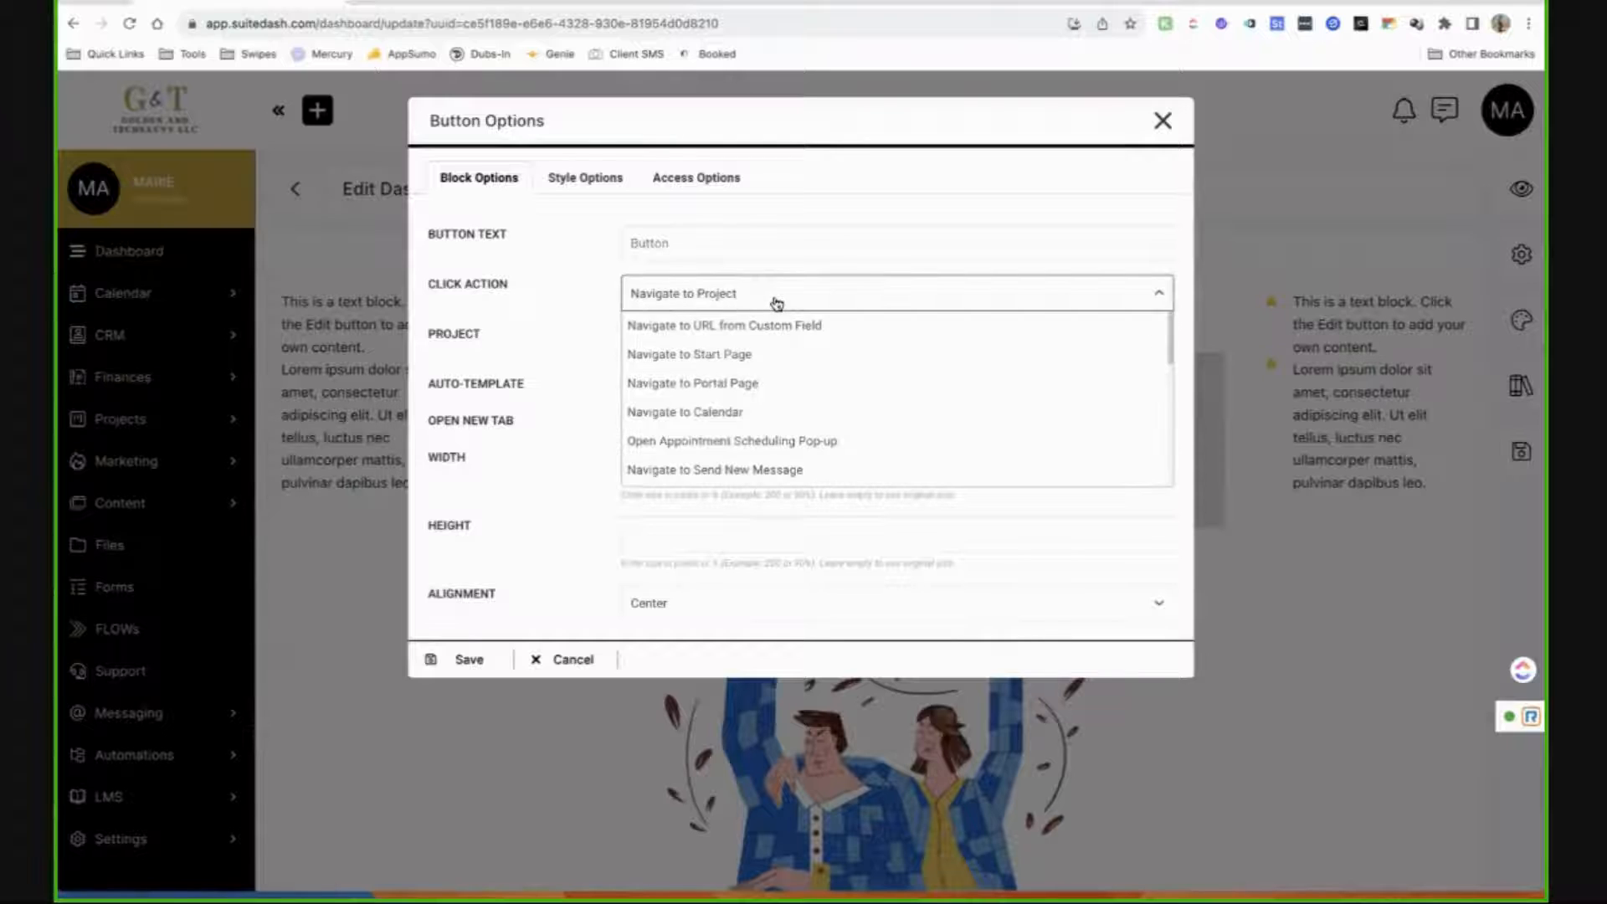
scroll(791, 394, down, 1)
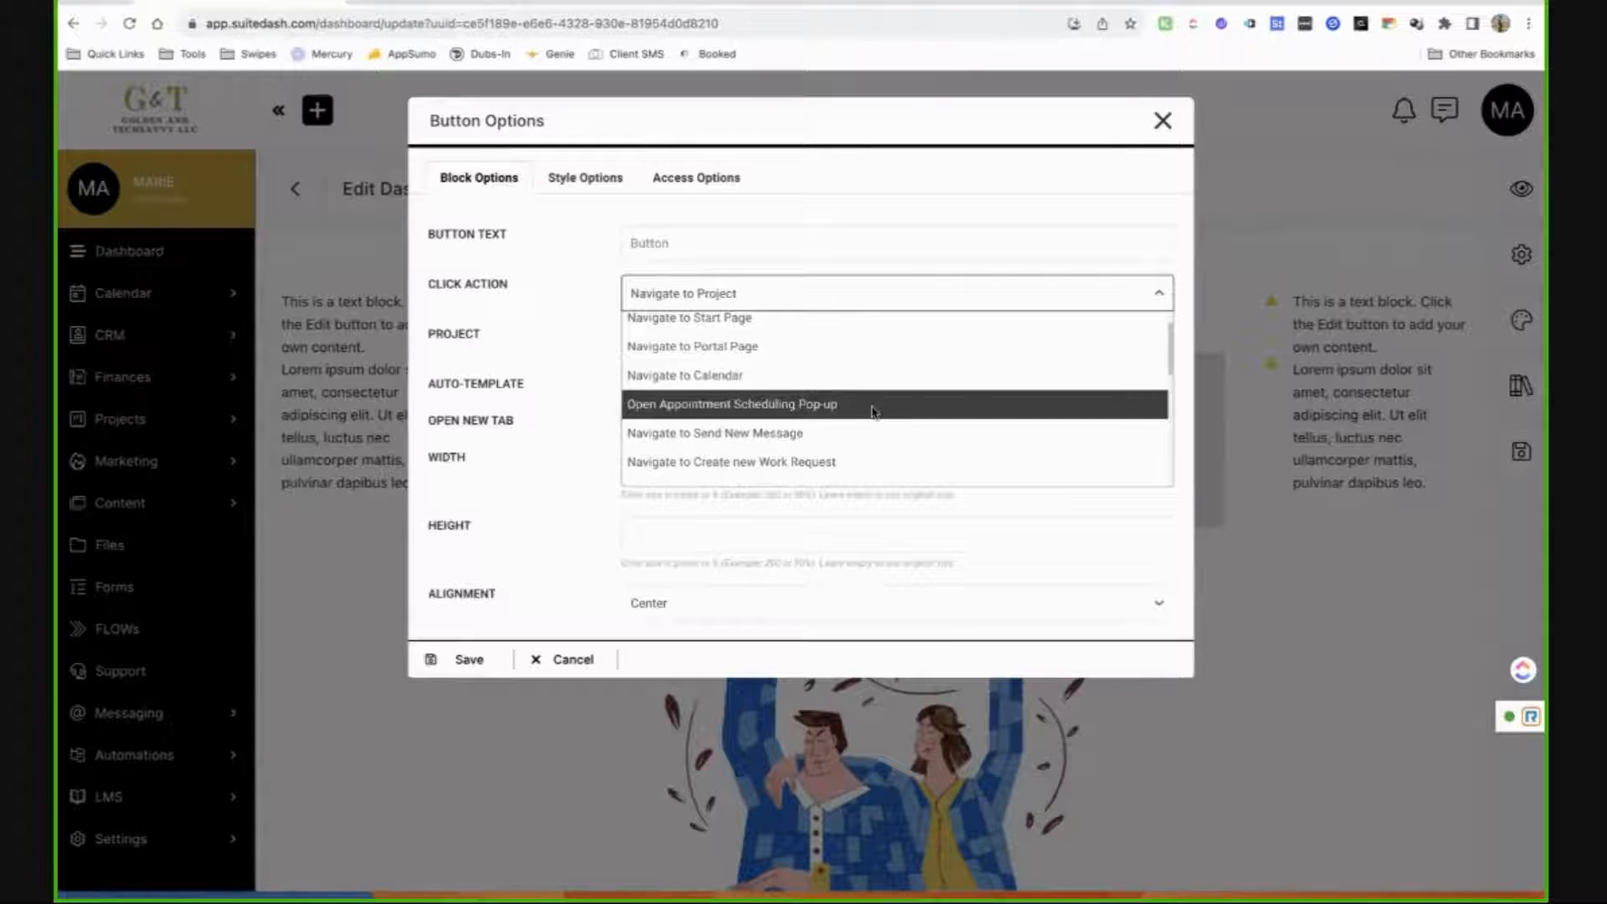
scroll(875, 434, down, 2)
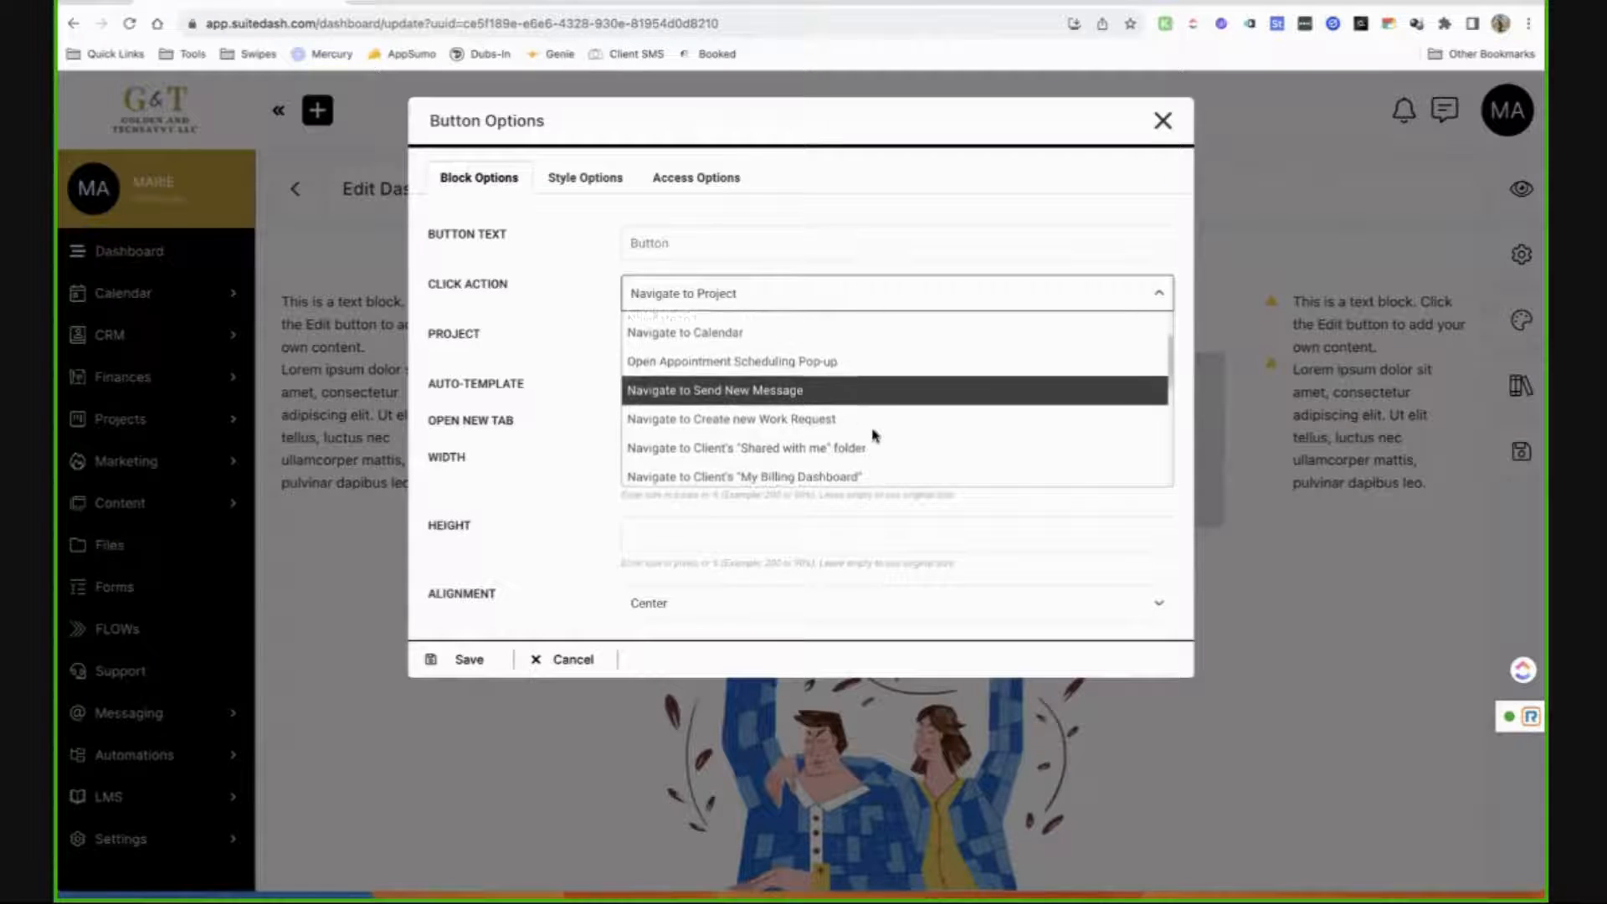
scroll(875, 435, down, 1)
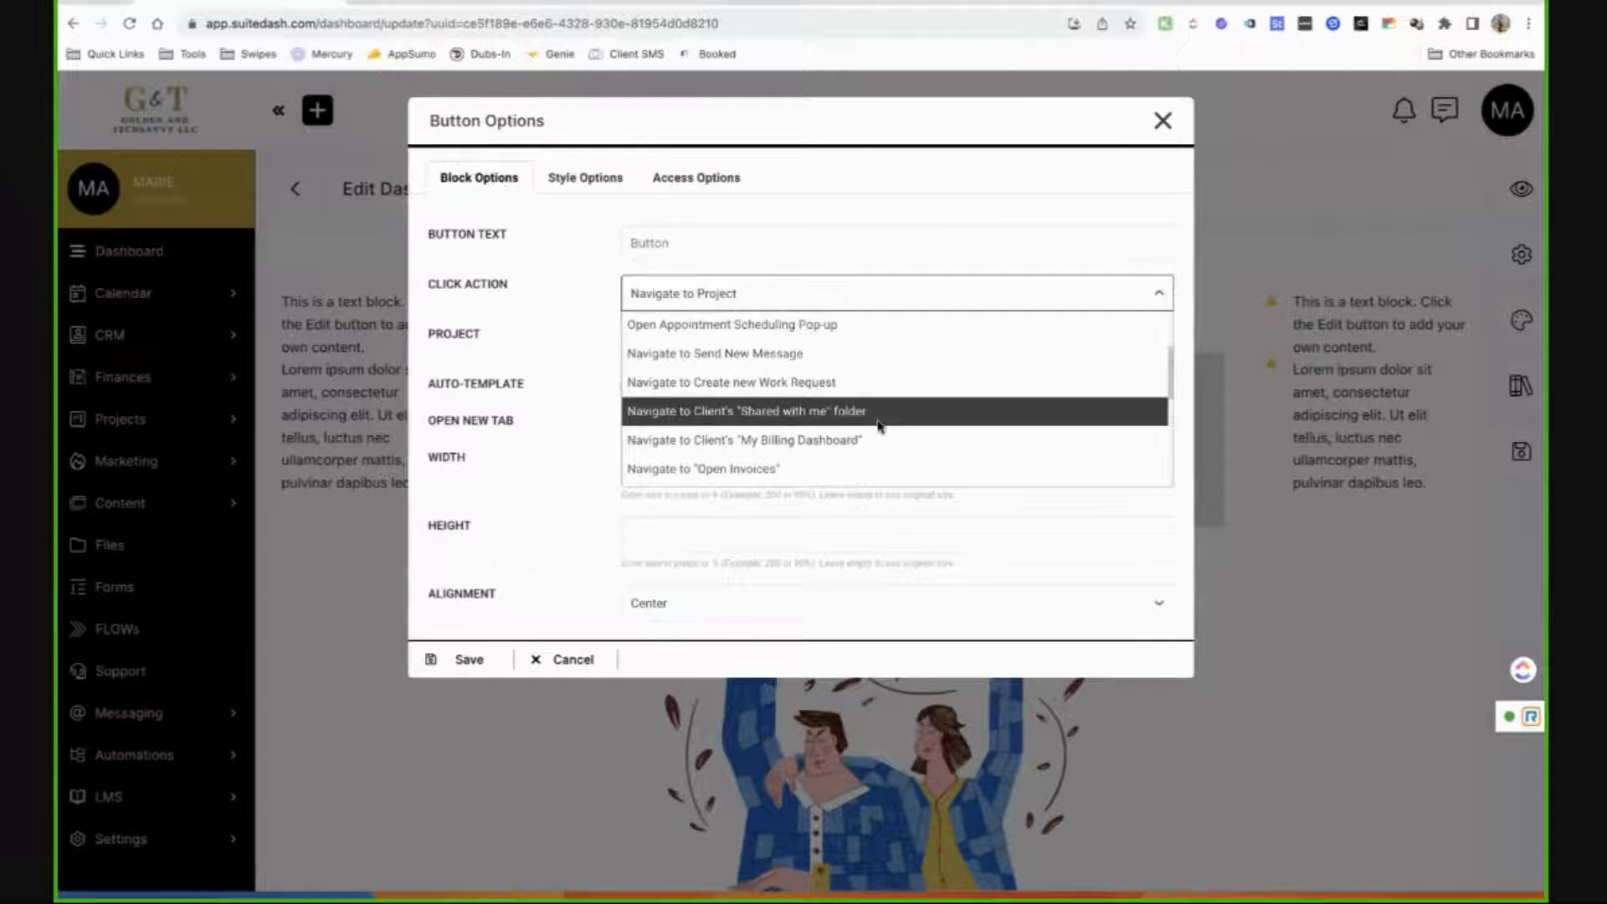
scroll(883, 402, down, 3)
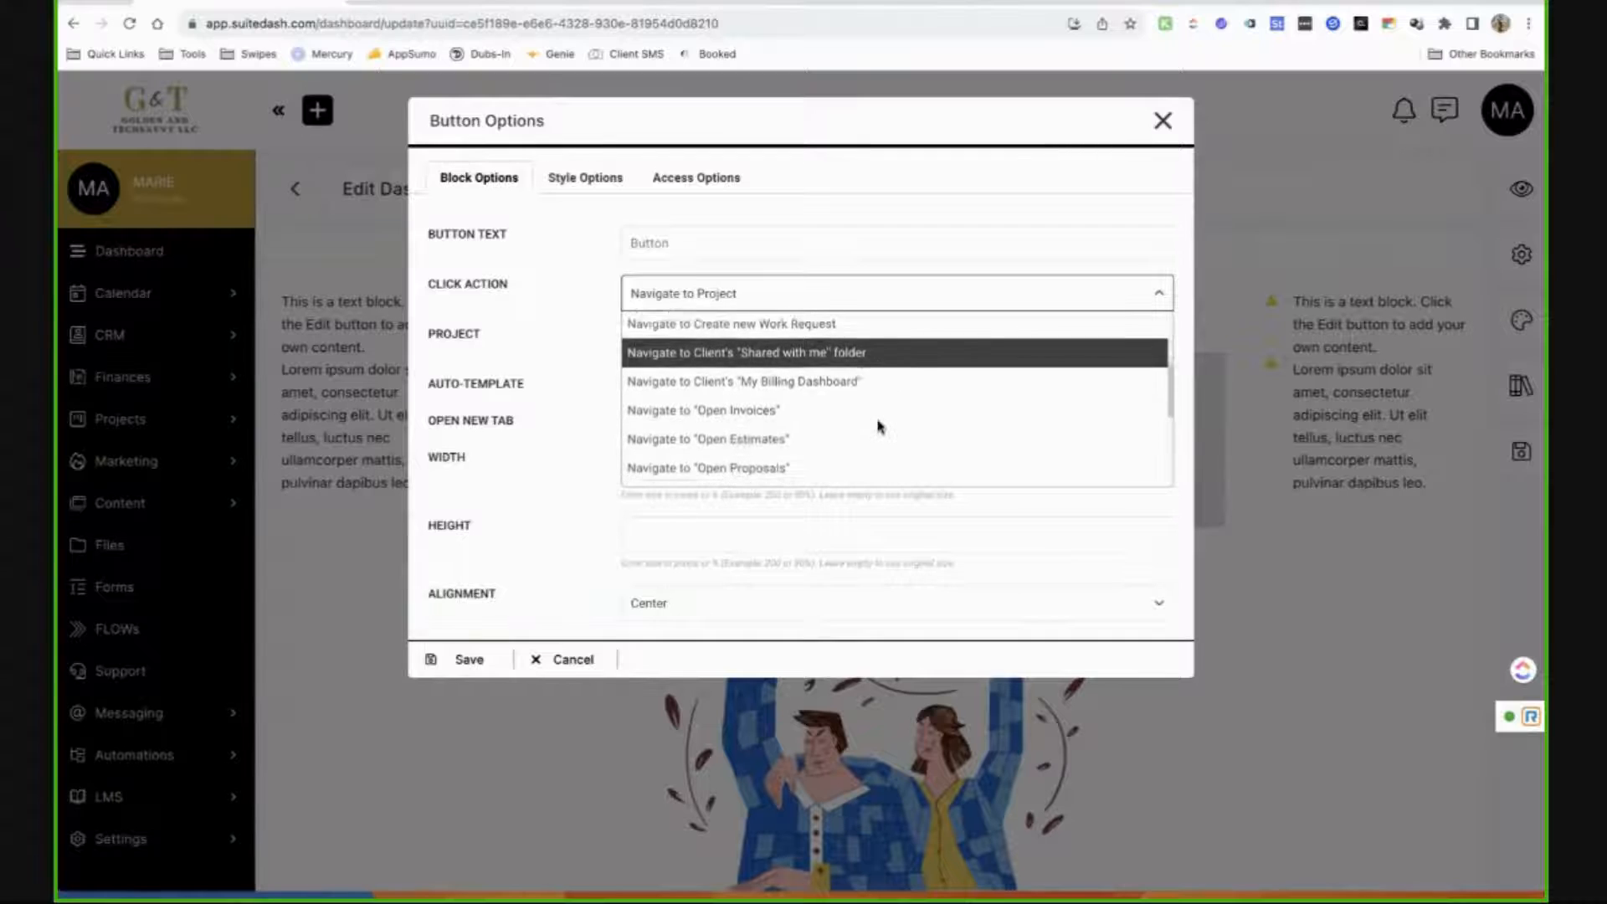
scroll(904, 411, down, 2)
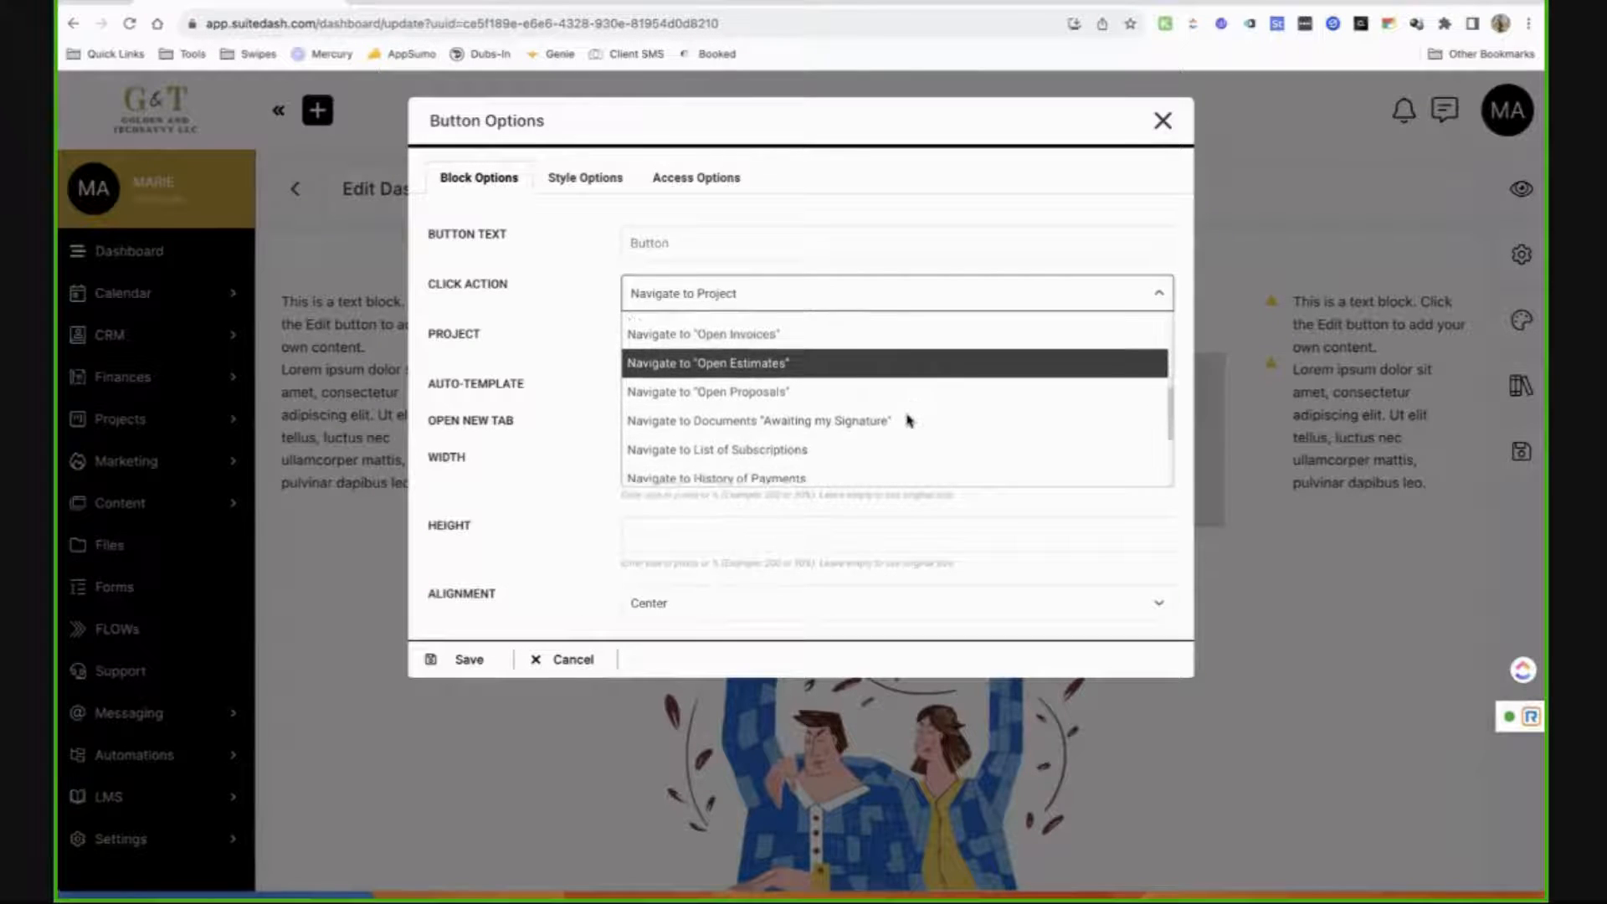
scroll(908, 418, down, 2)
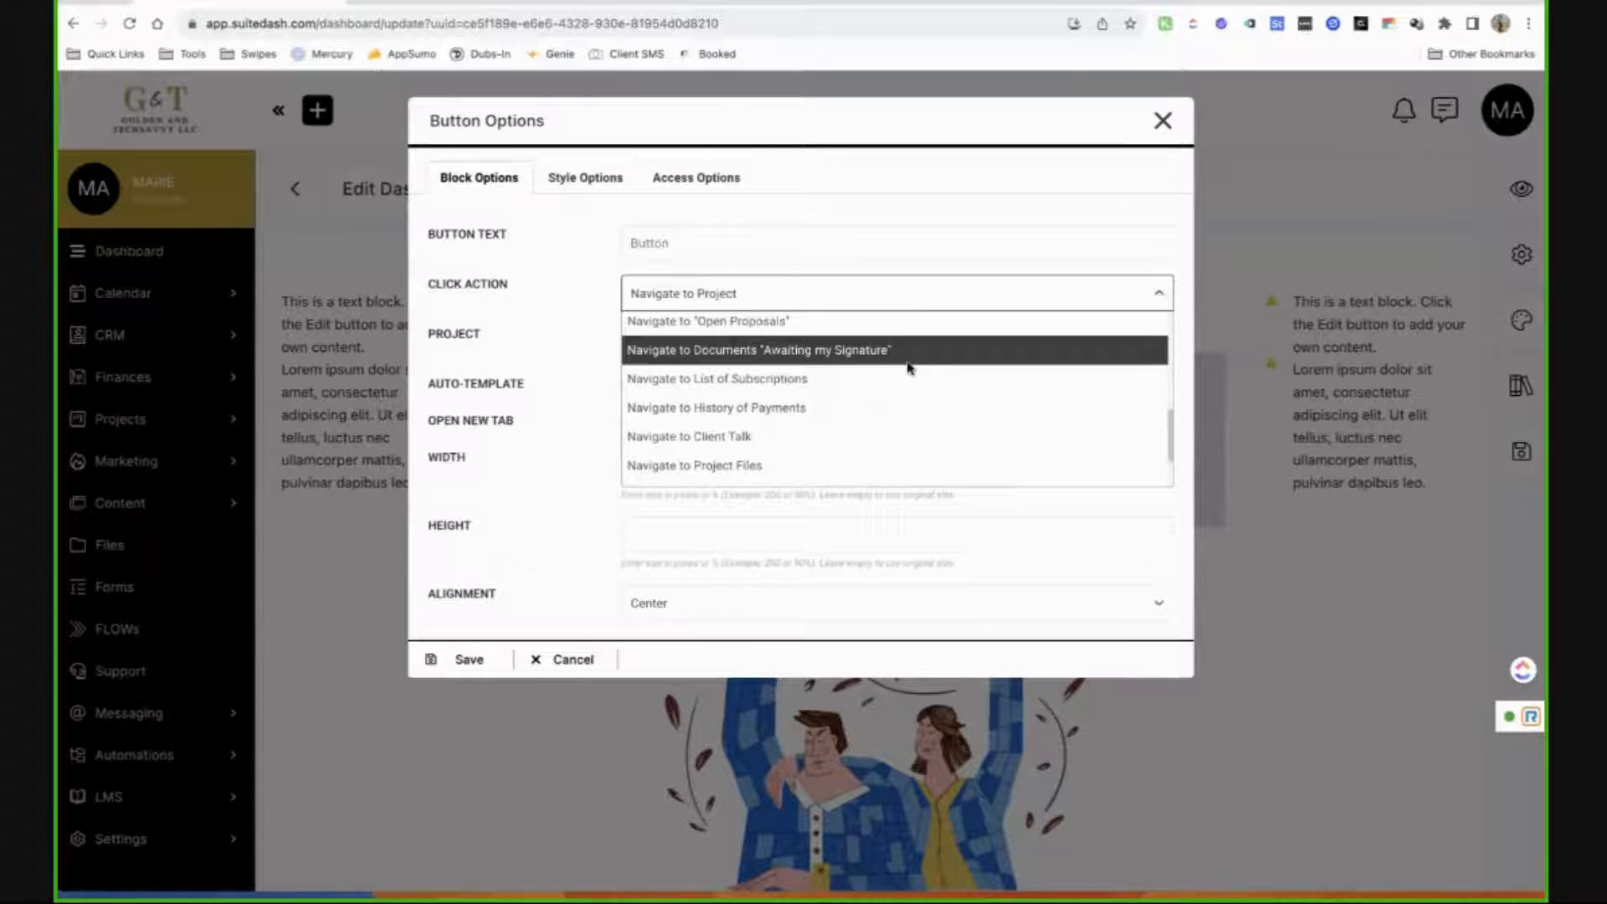
scroll(908, 368, down, 3)
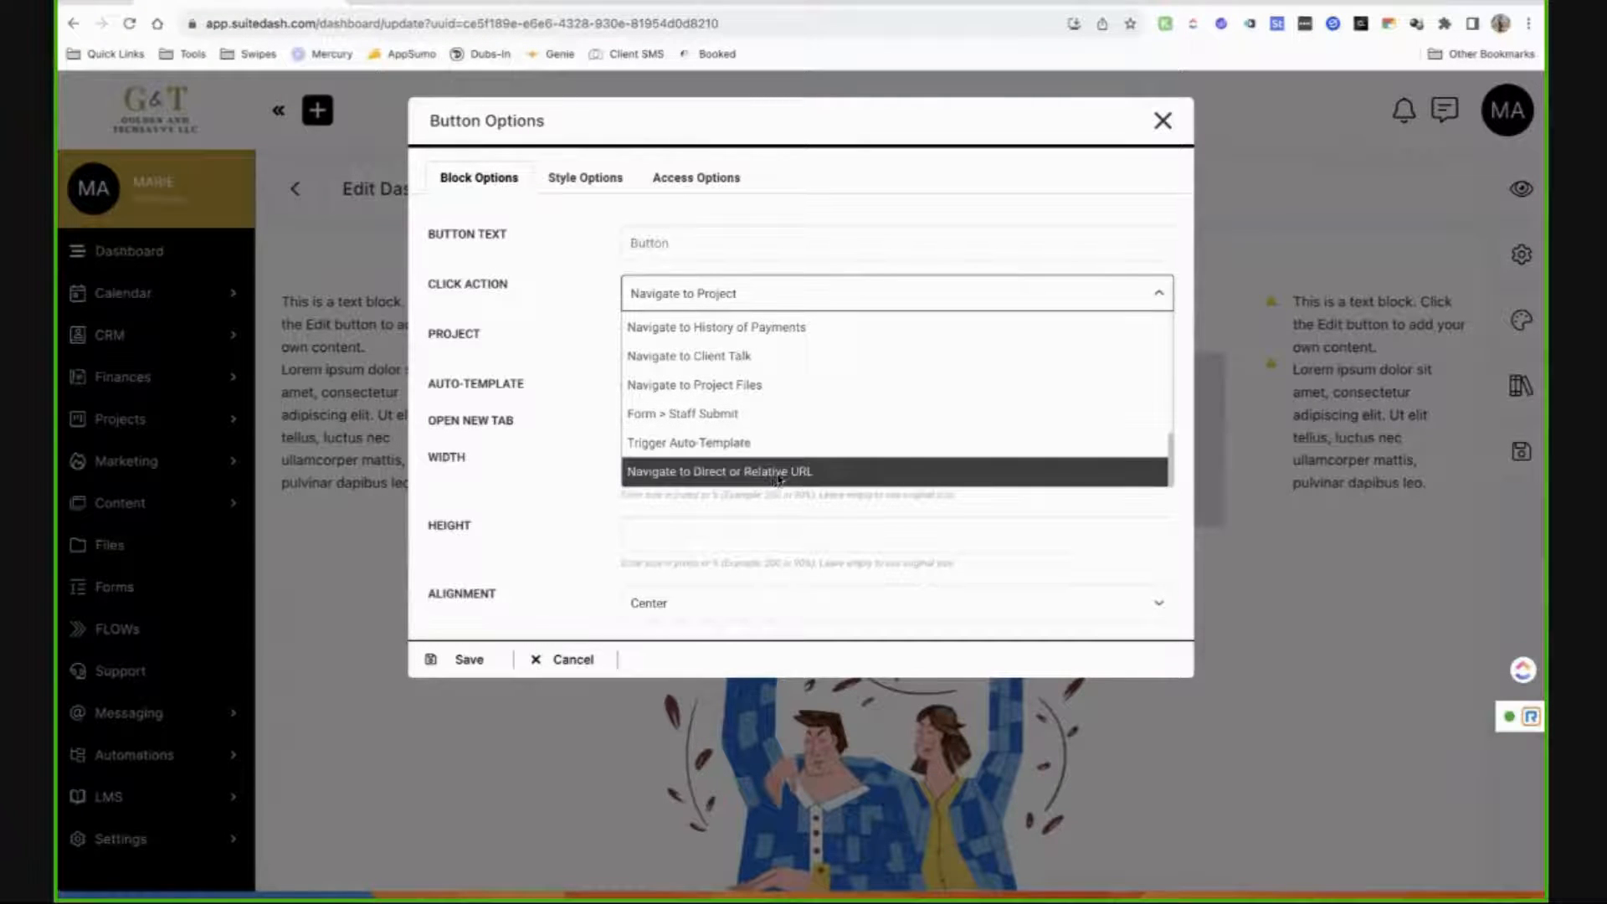
click(663, 482)
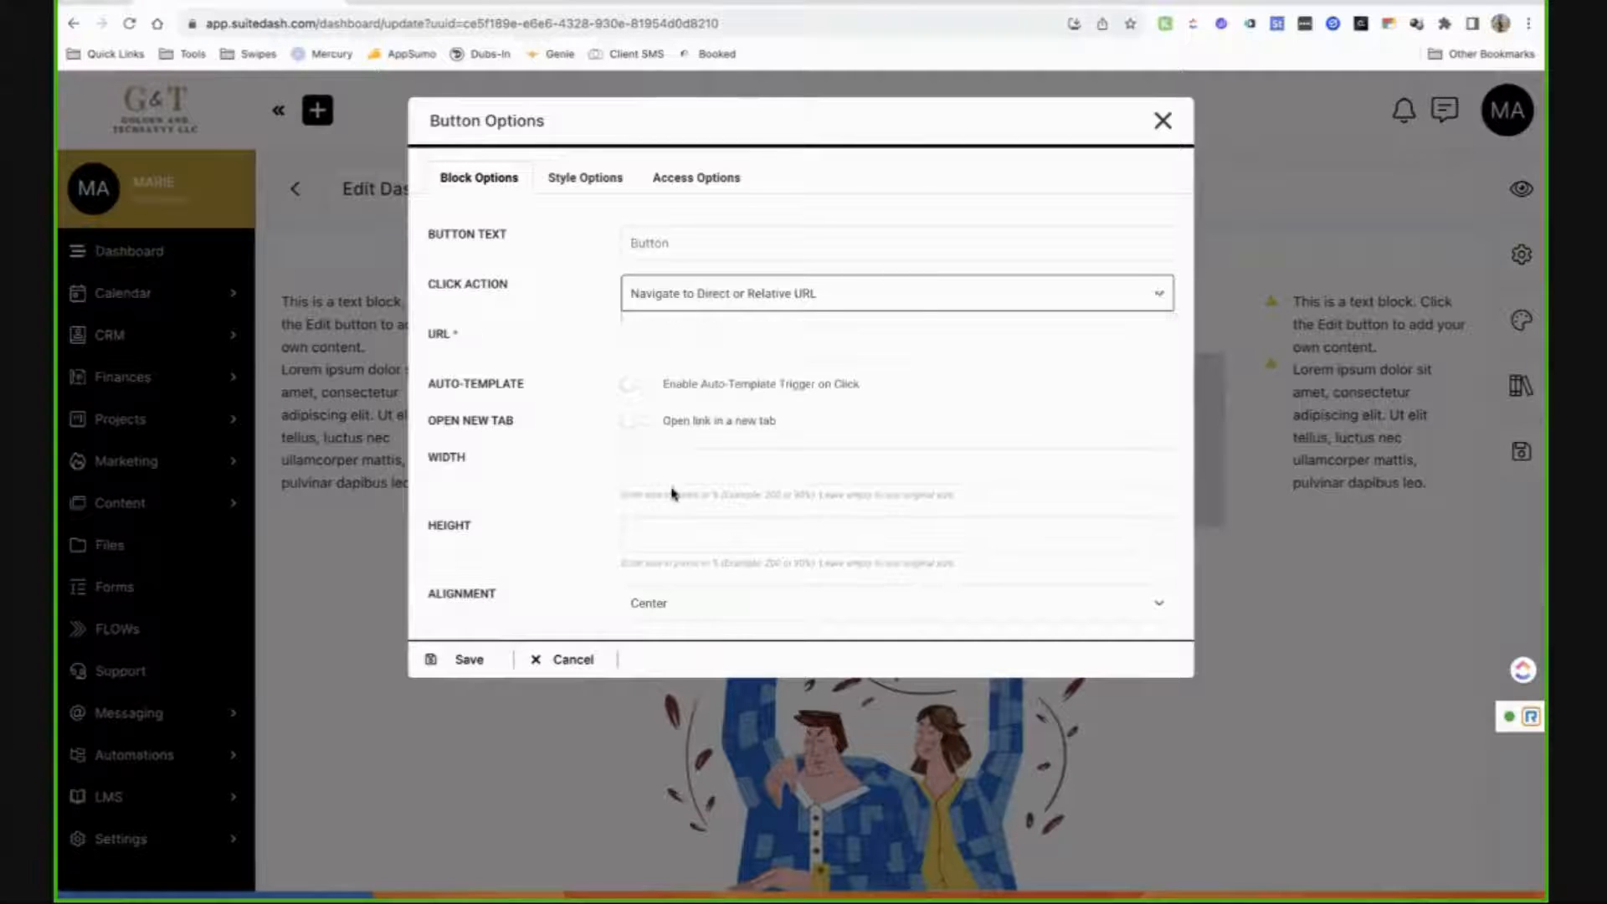
click(693, 333)
click(795, 421)
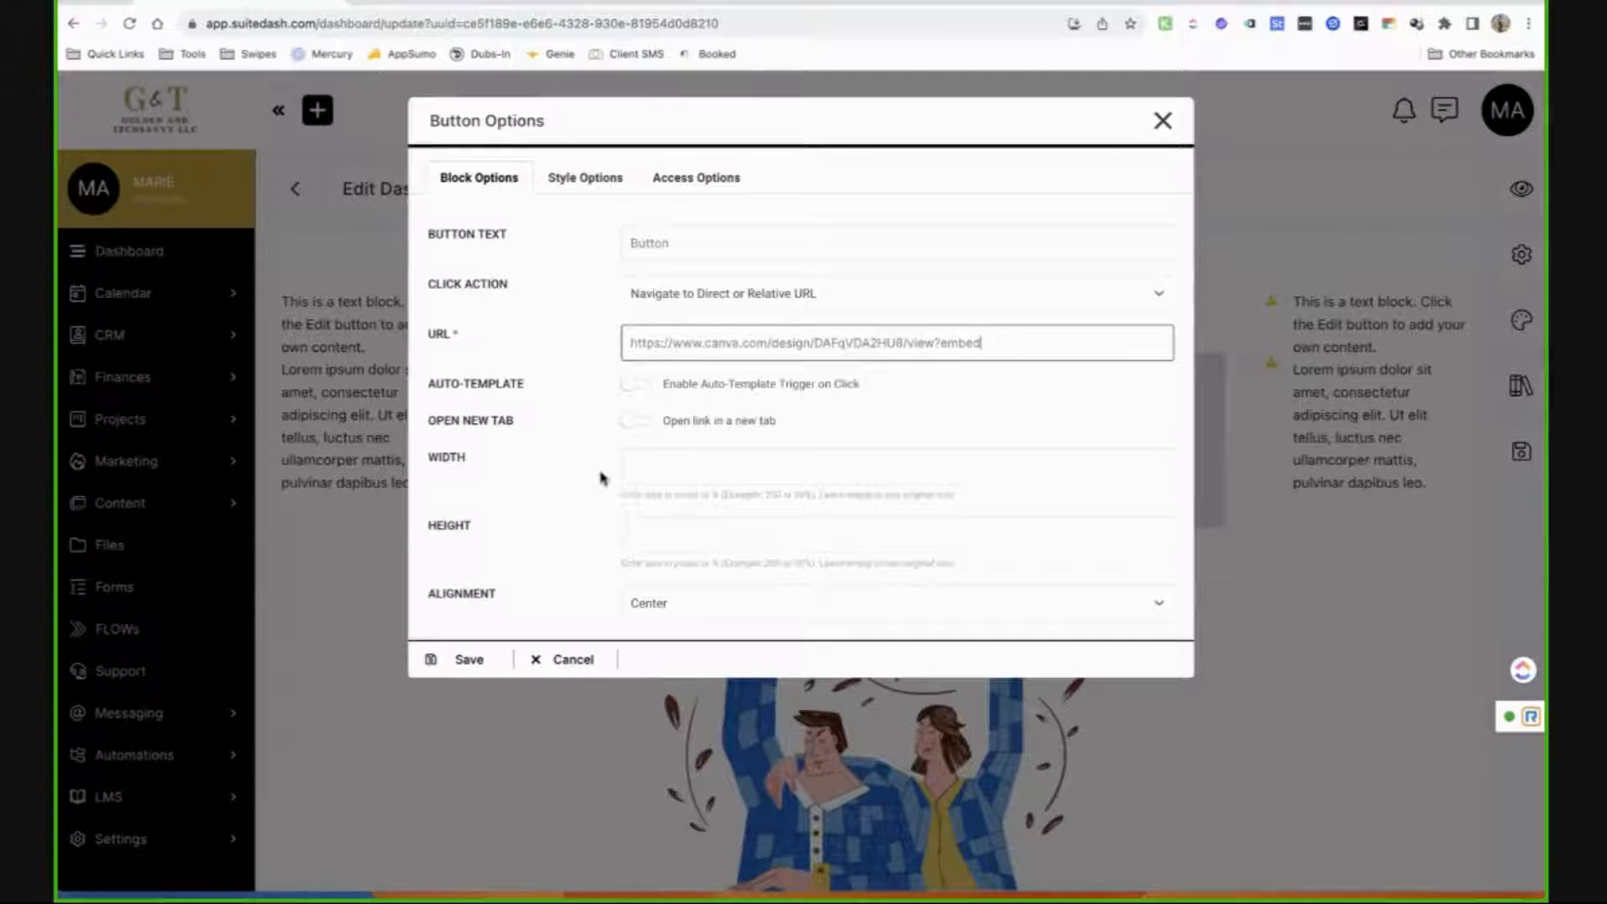
Enable the button's auto-template trigger on click to view its settings and disable it again.
click(634, 386)
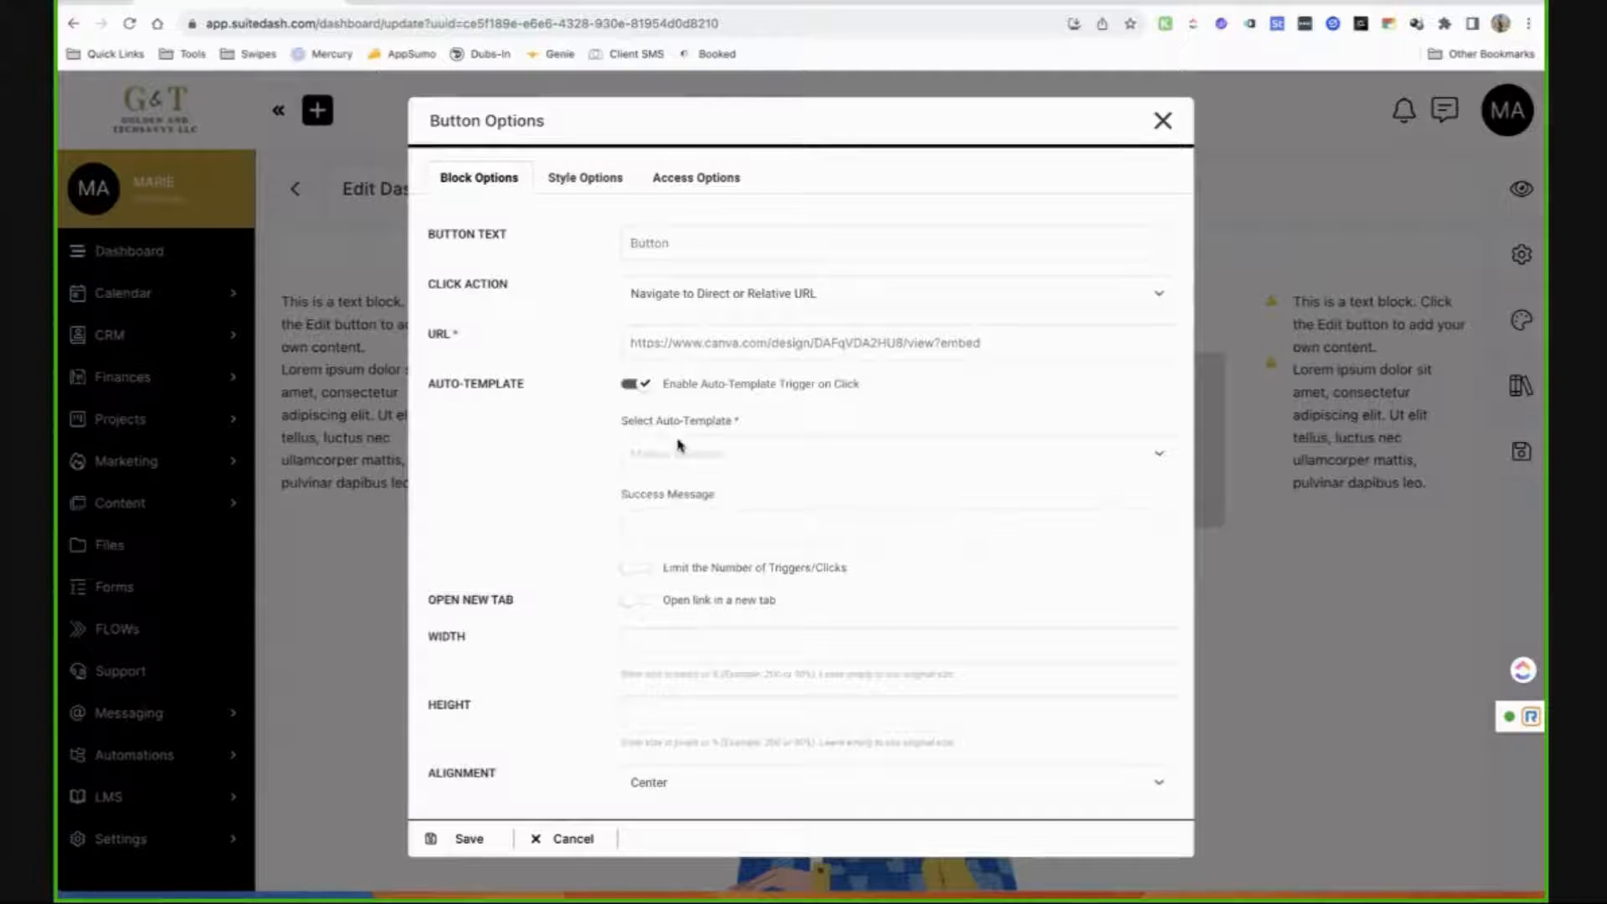
click(634, 452)
click(634, 387)
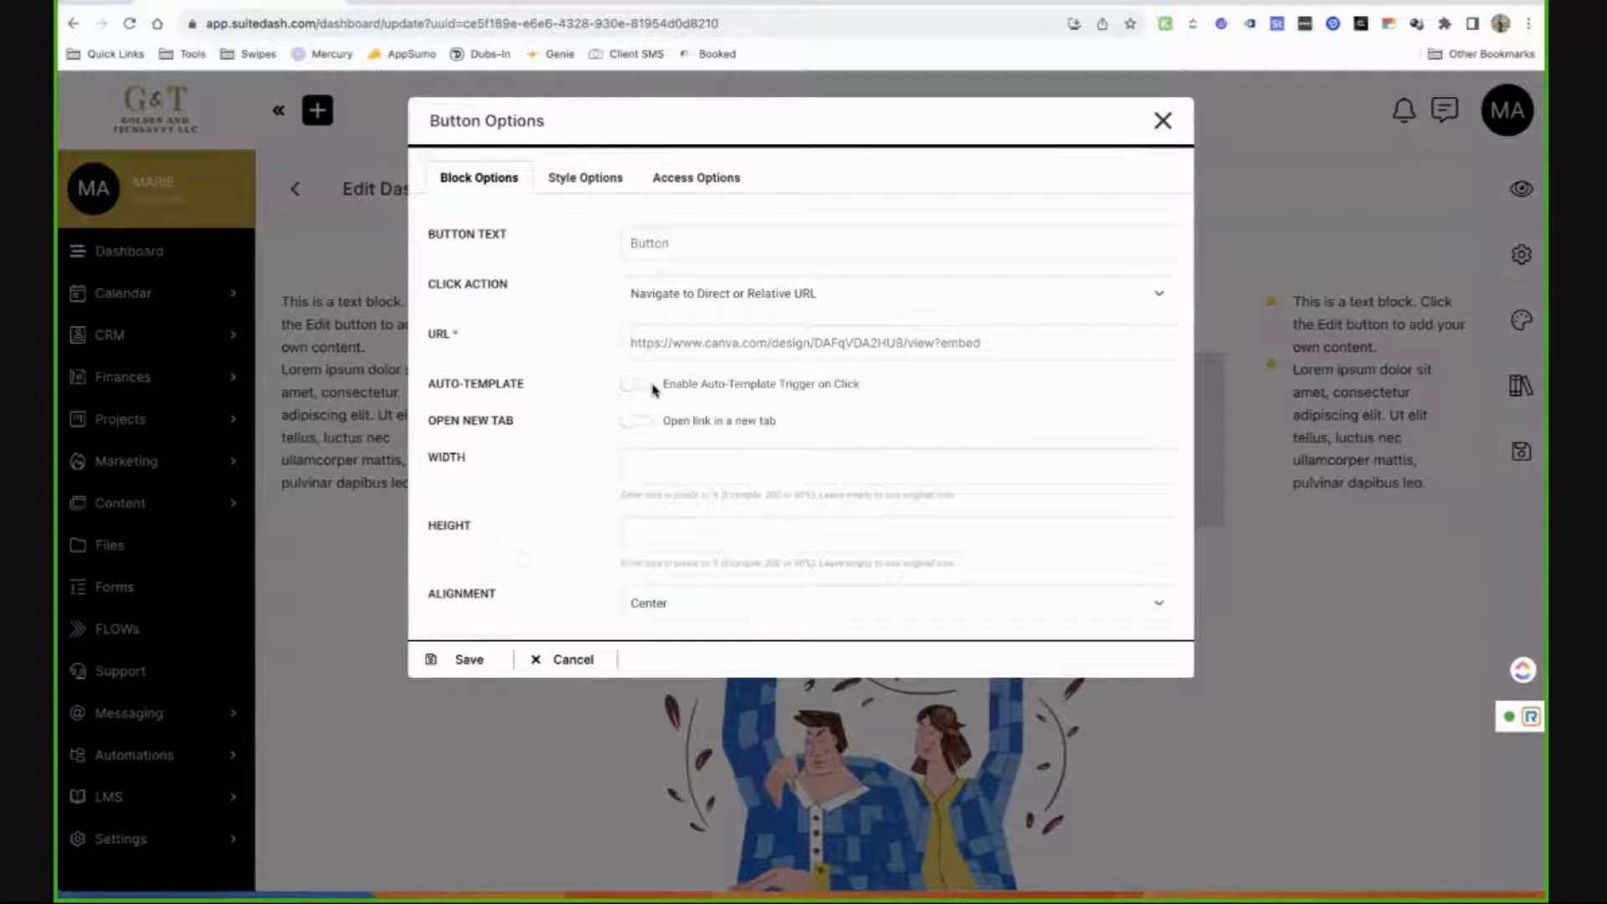
Set the button's width to 150, save its options, and reopen them briefly for a check.
click(661, 455)
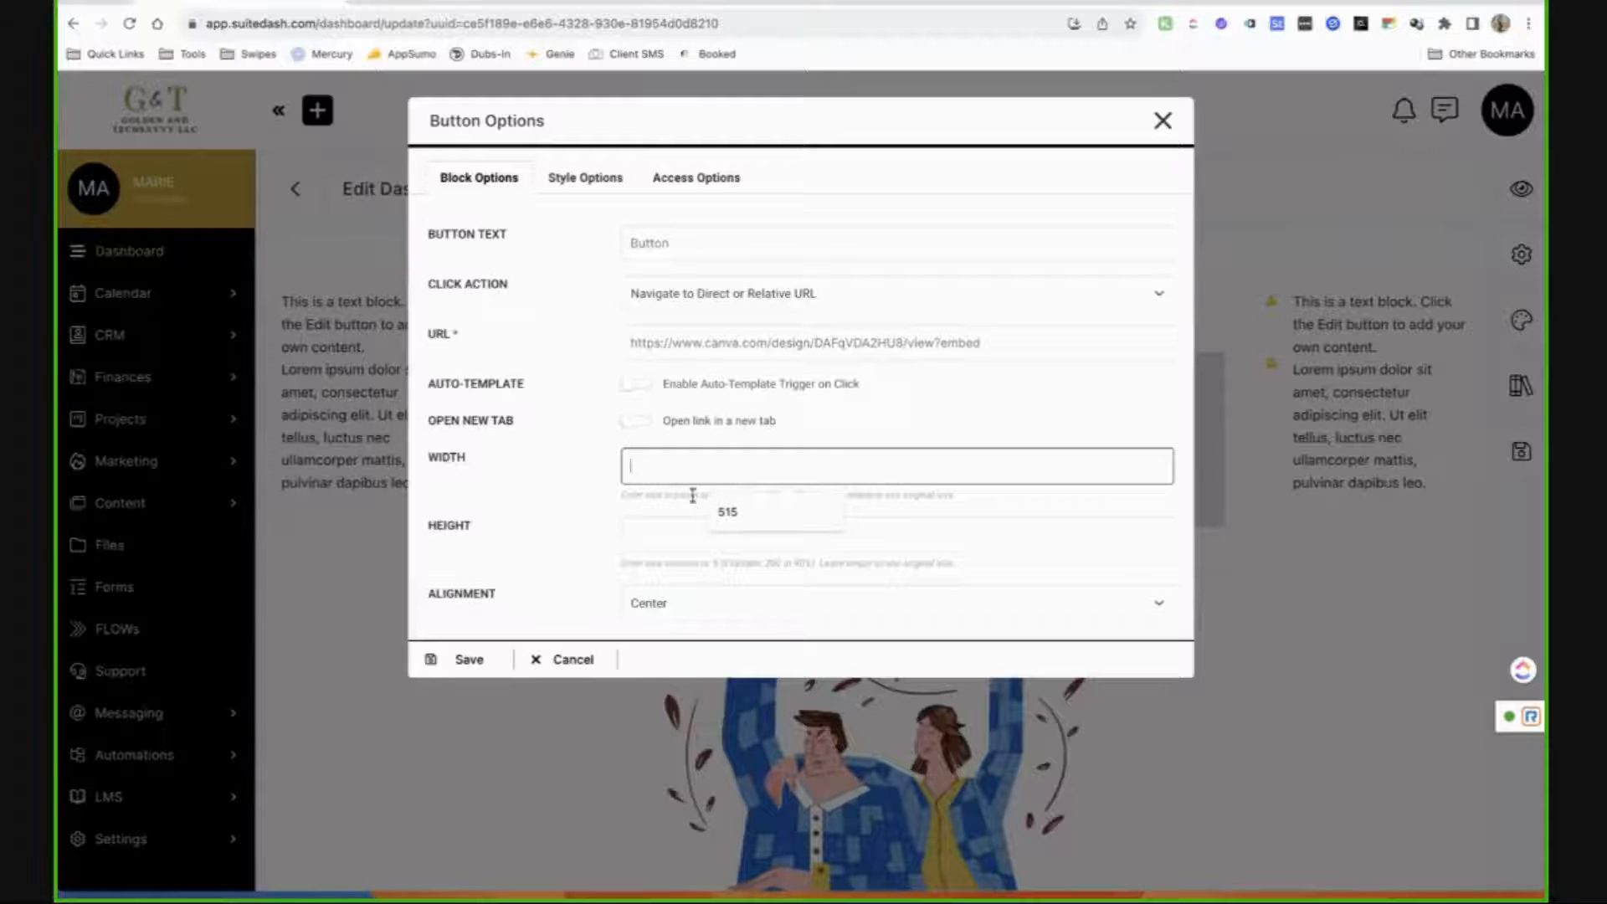
text(150)
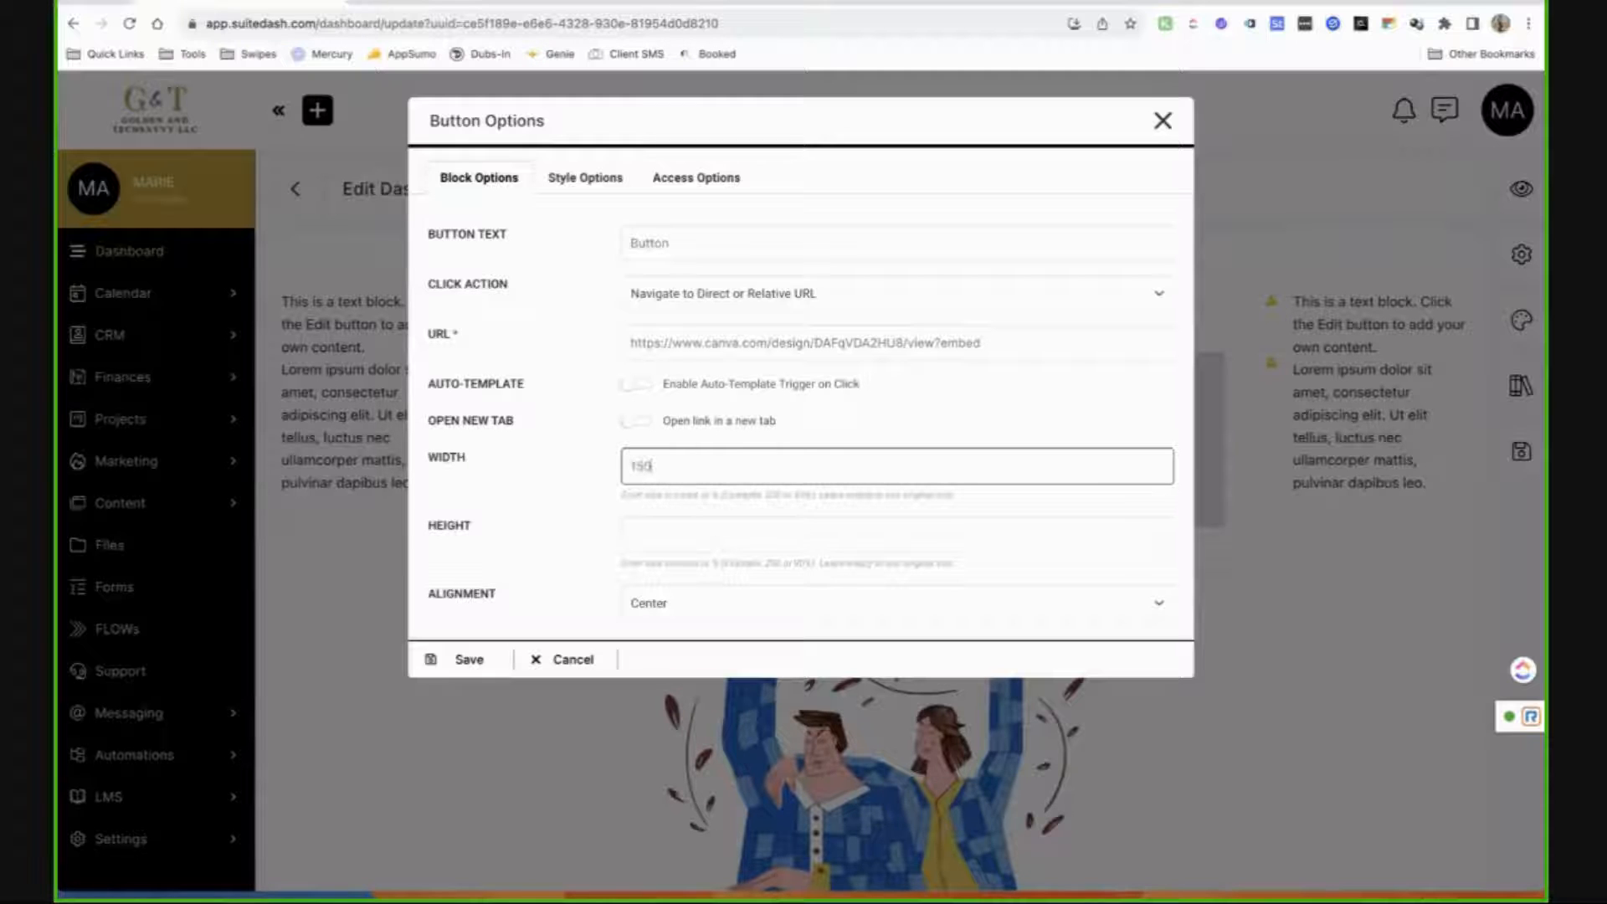
click(468, 661)
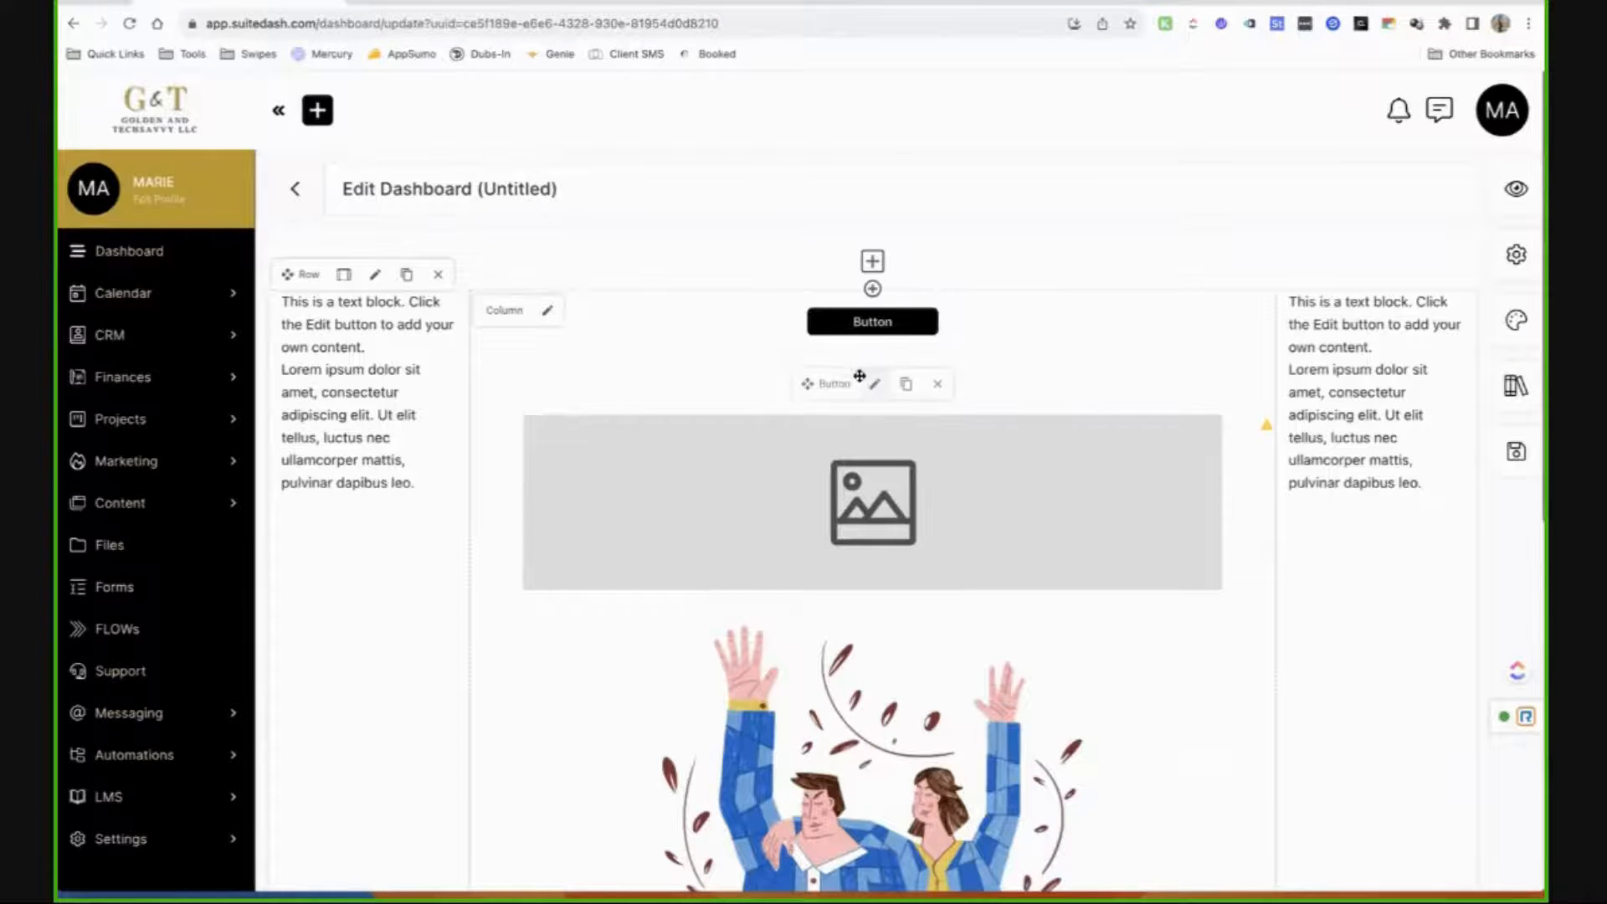
click(873, 382)
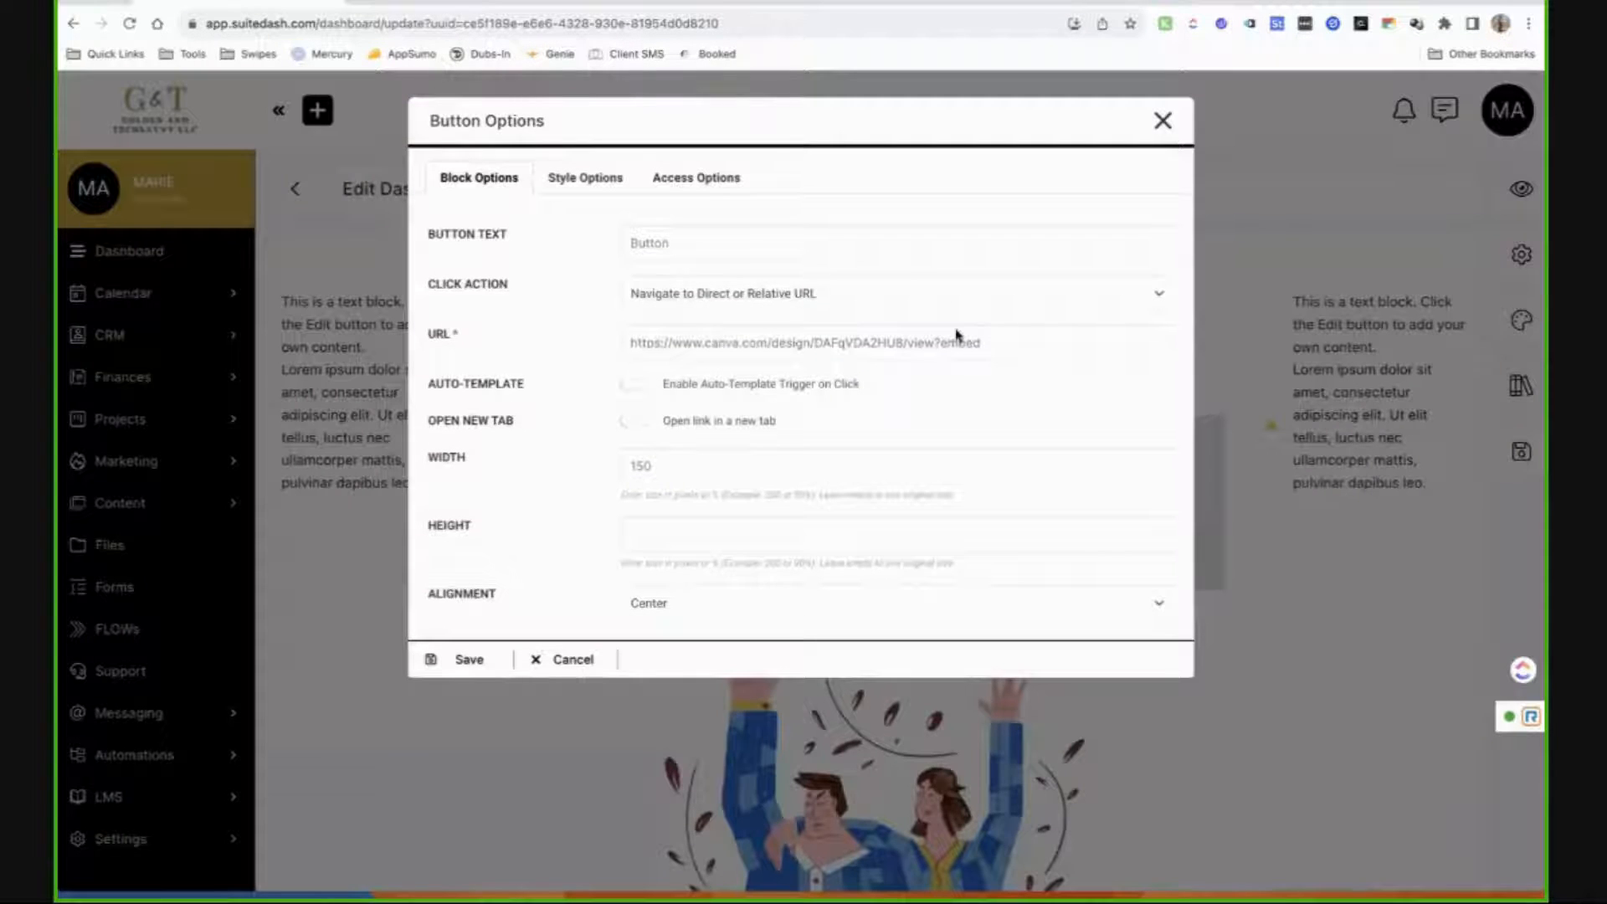
click(1164, 119)
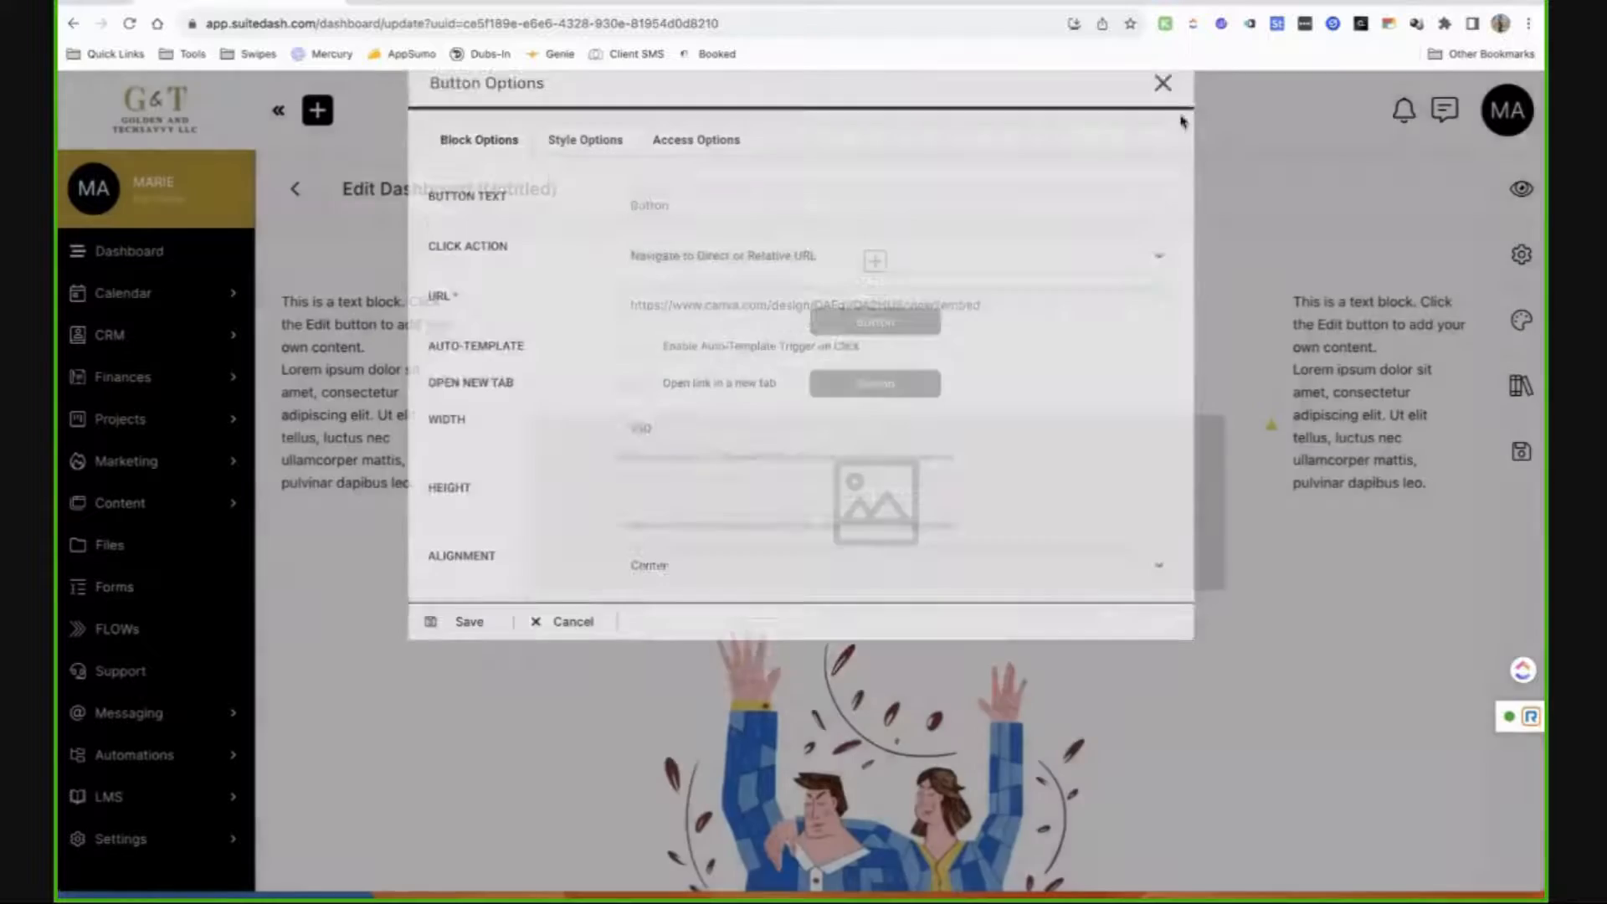
Add an Activity Stream Block at the start of the dashboard's middle column, keeping its default options.
click(874, 291)
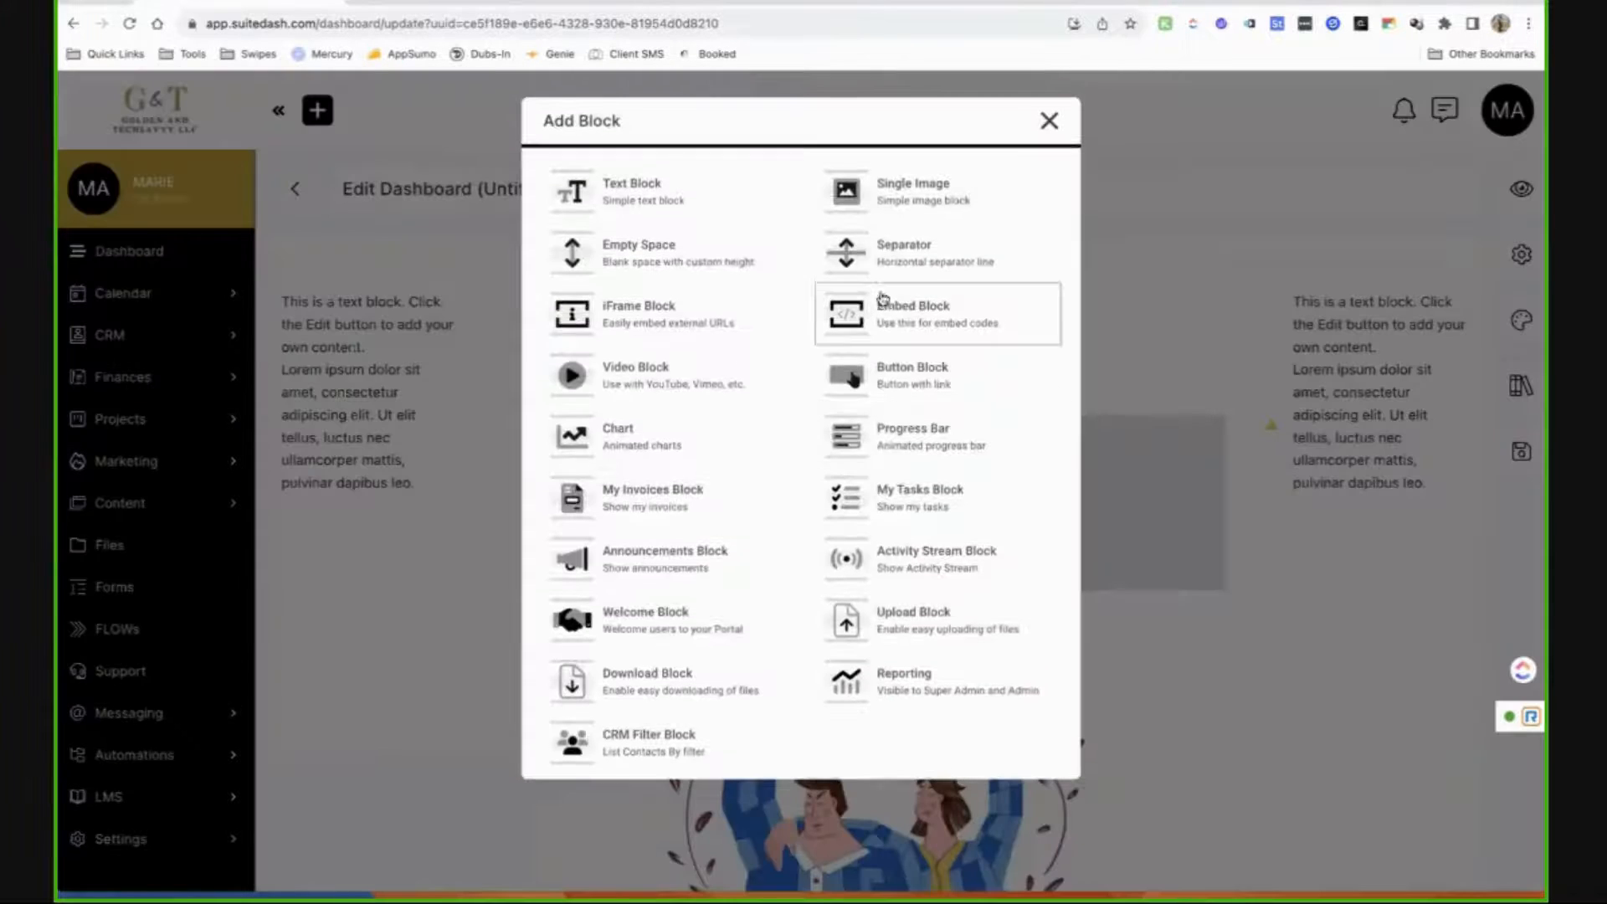
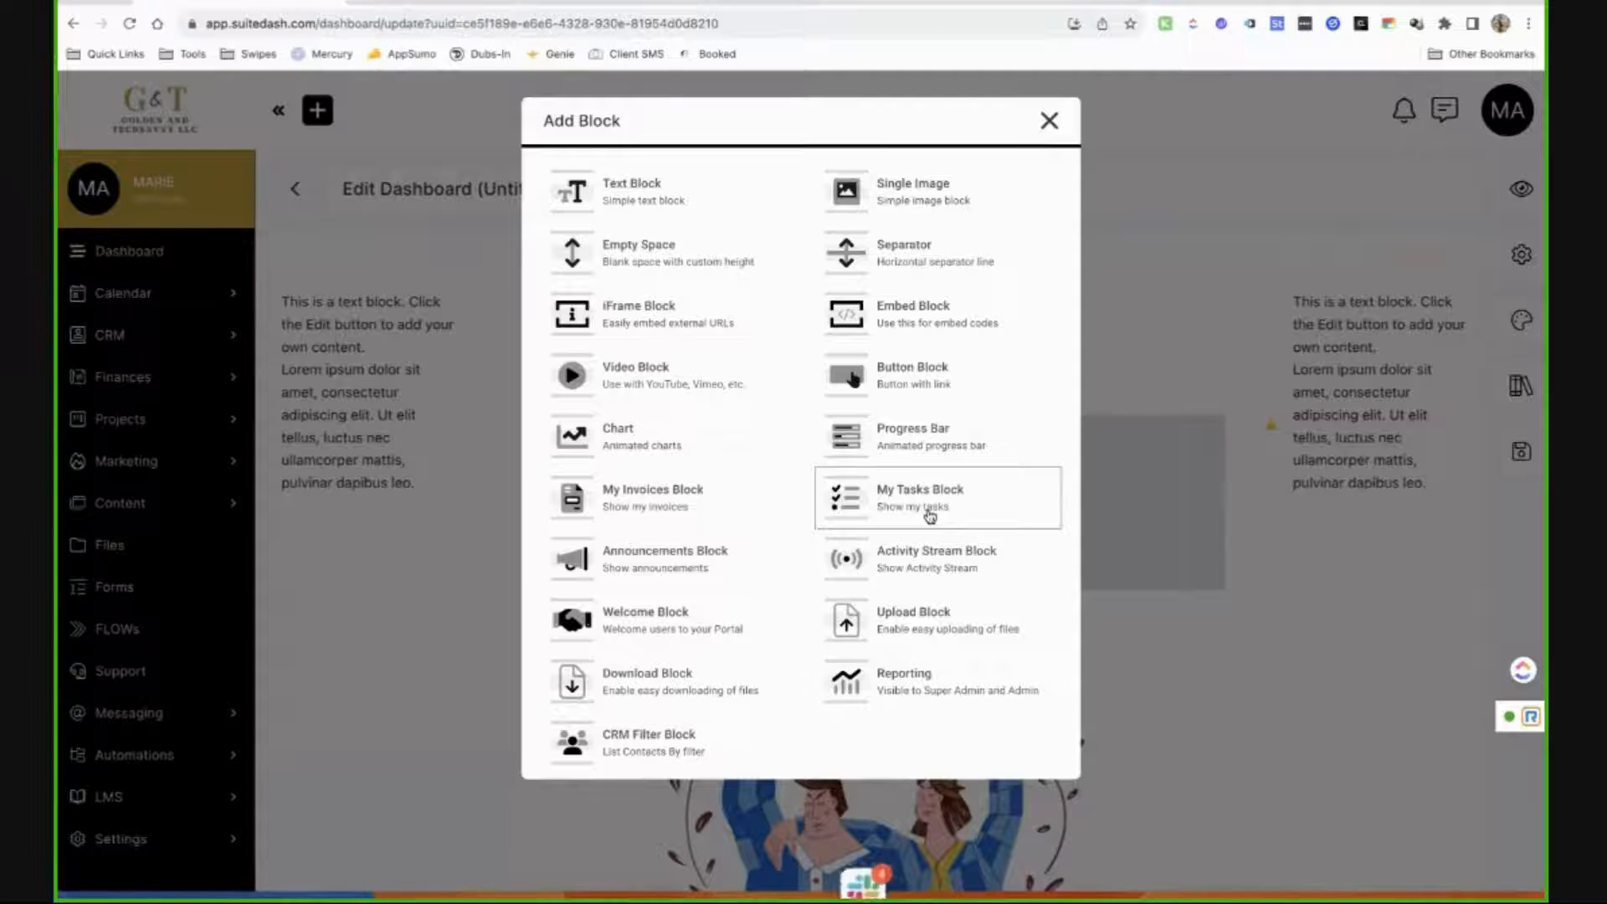
click(936, 561)
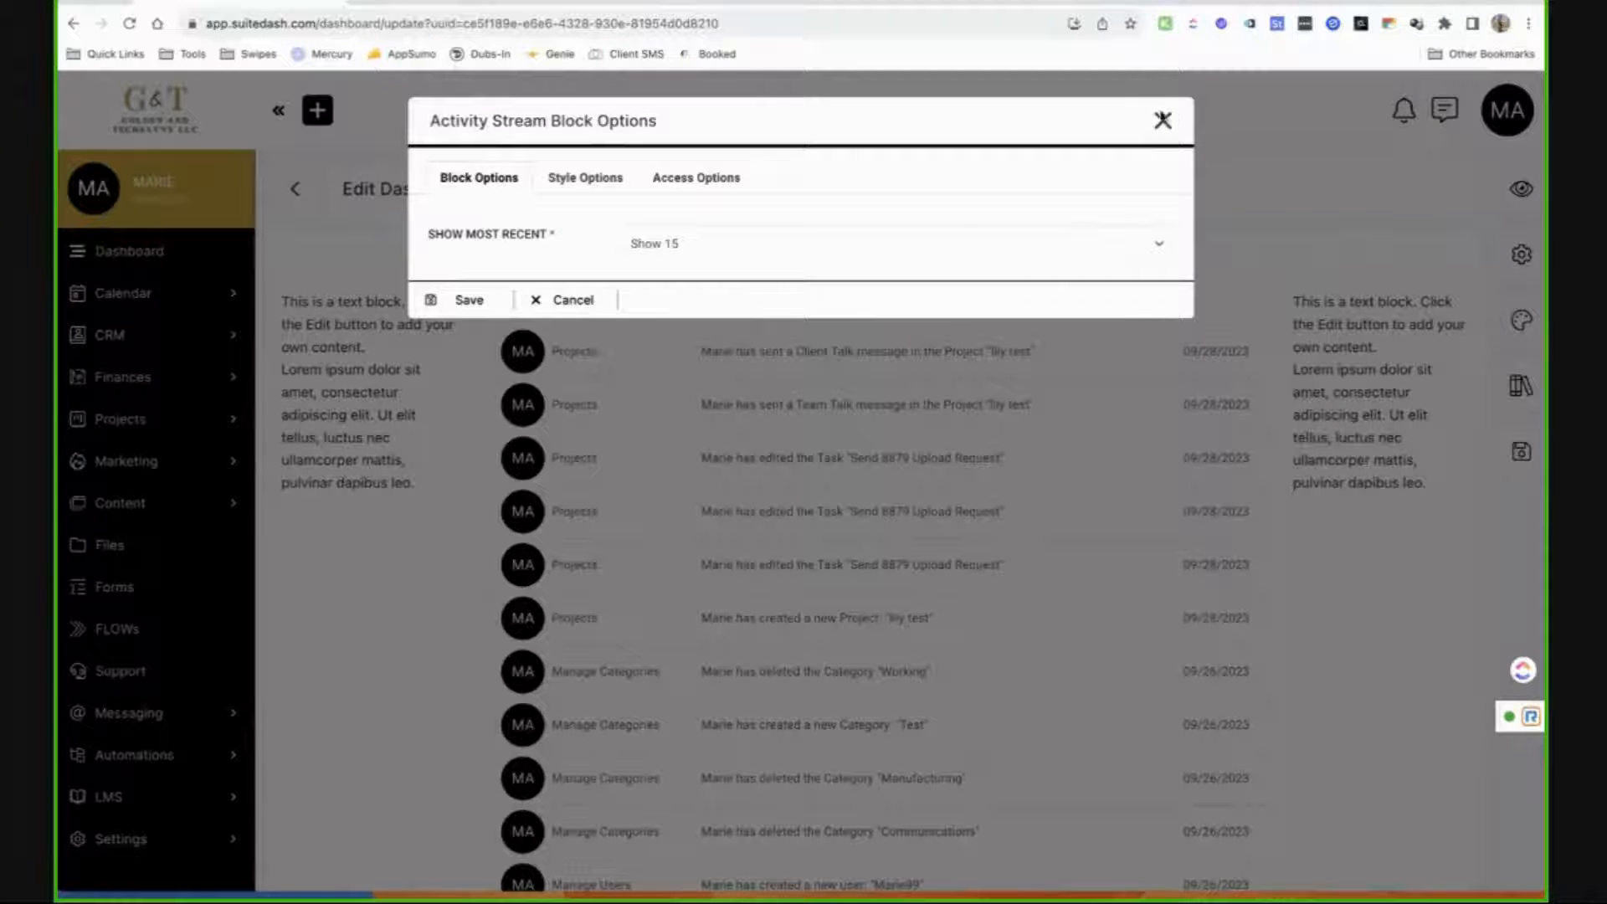
click(1163, 120)
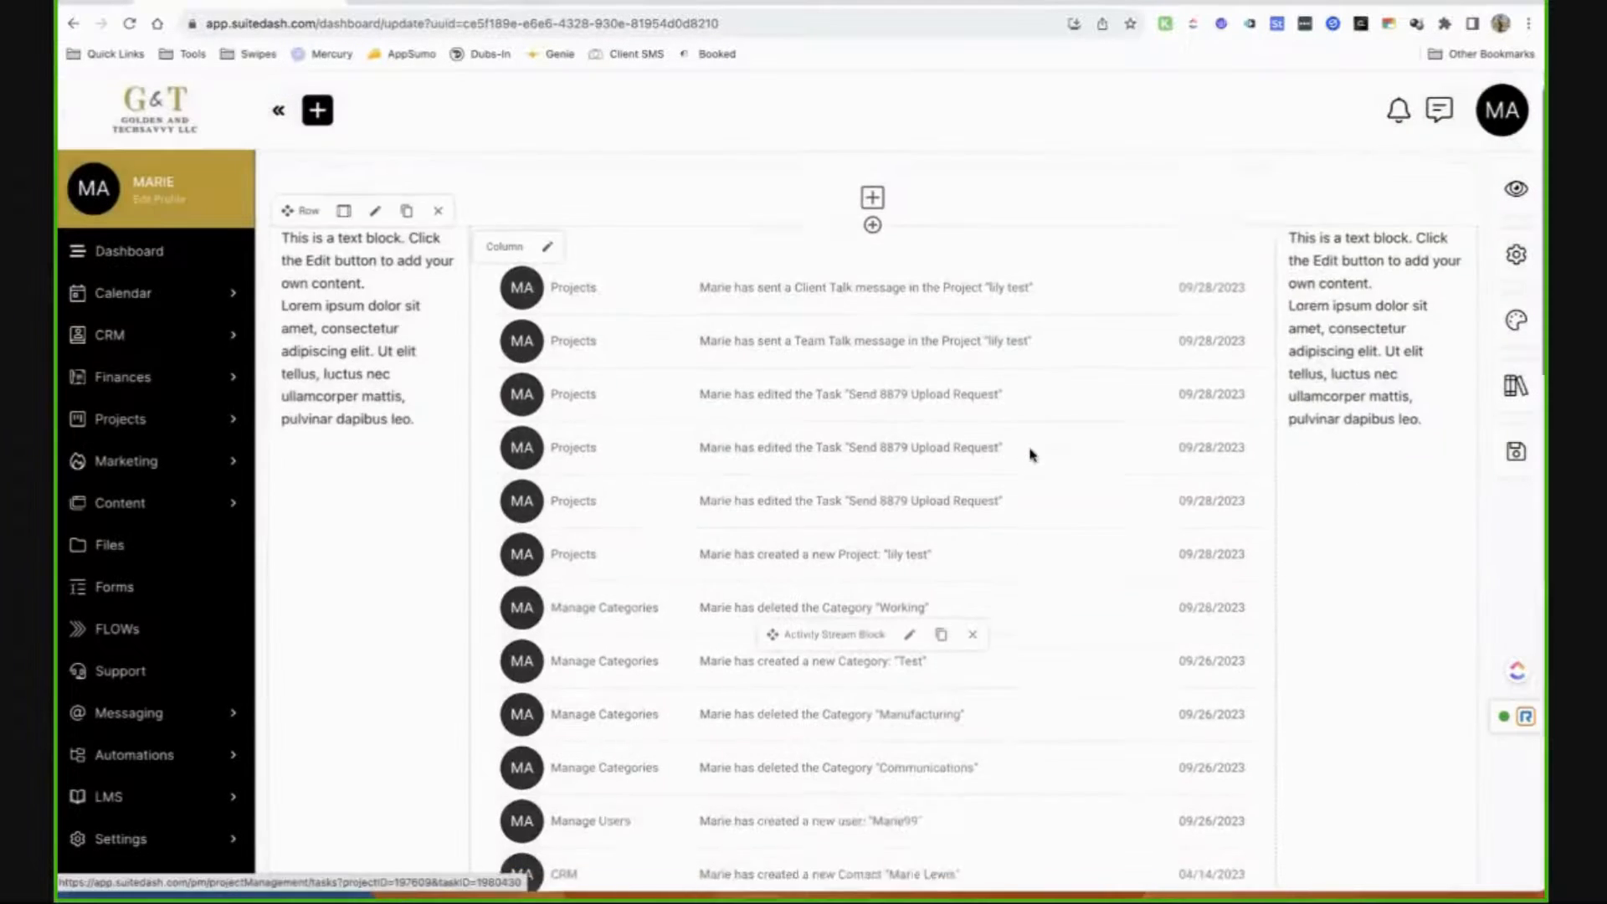
scroll(1031, 455, down, 5)
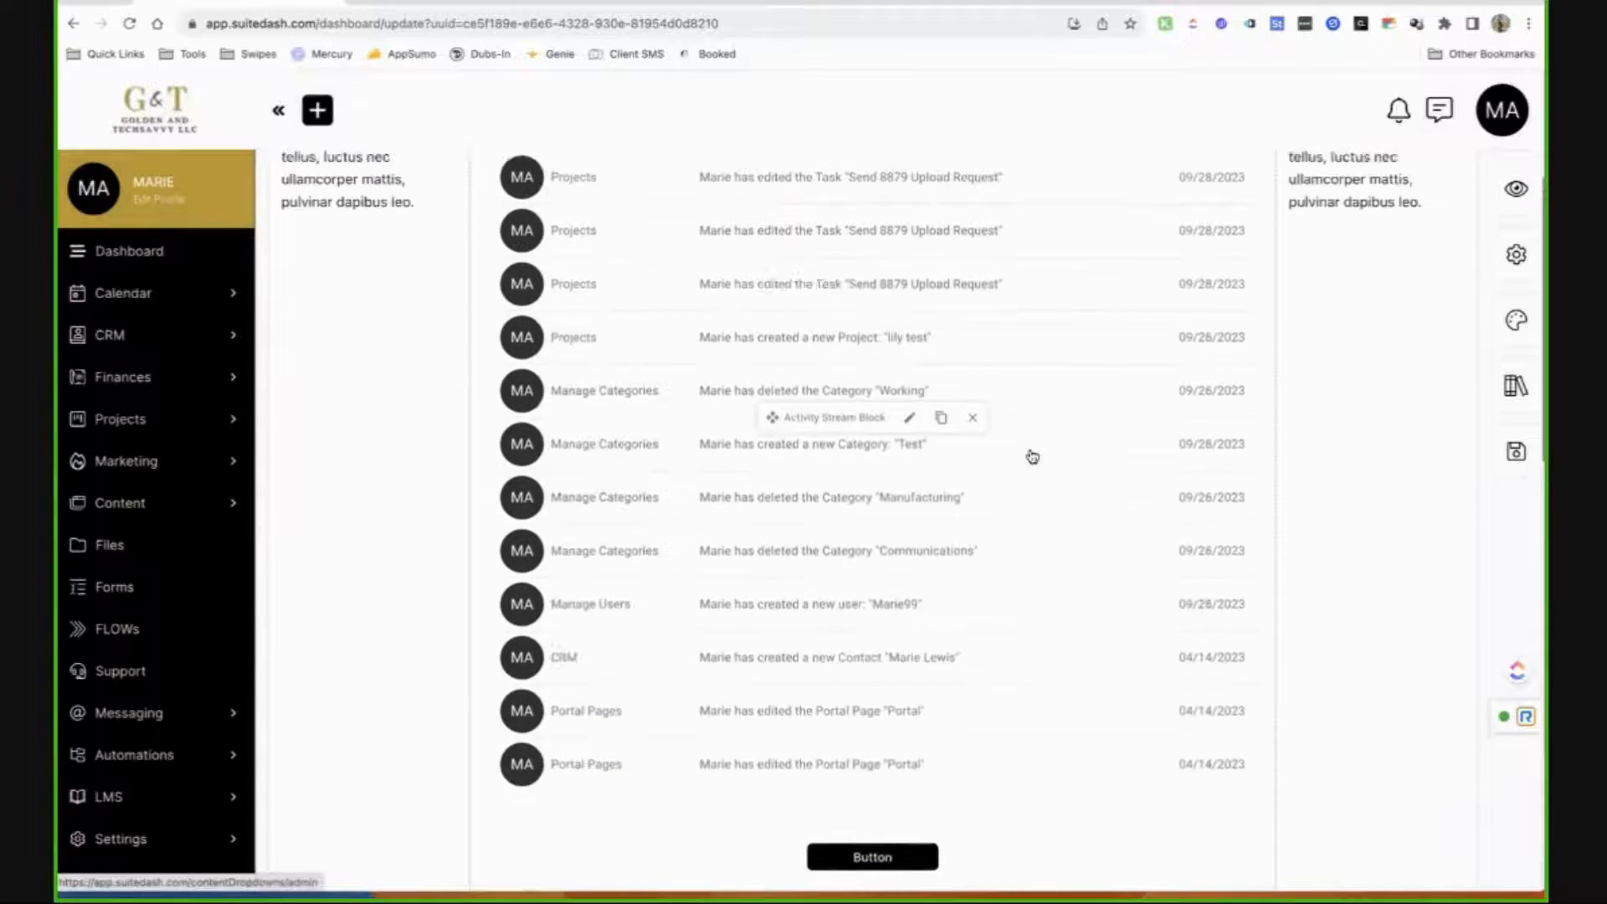
Add a Reporting block above the activity stream in the middle column.
scroll(1031, 454, up, 5)
click(873, 303)
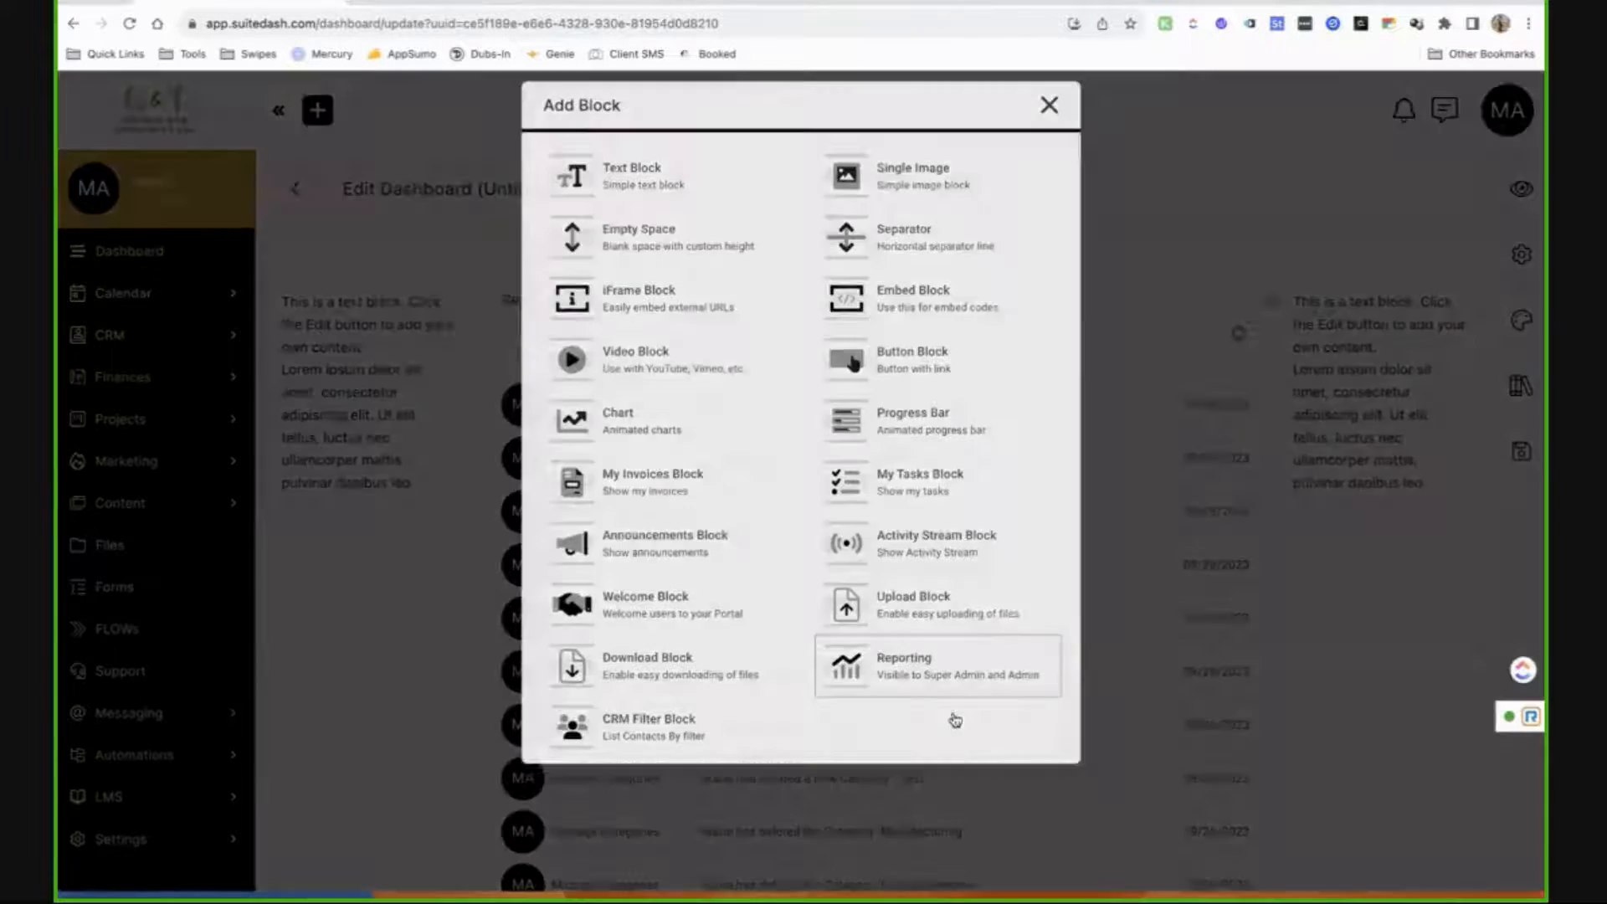
click(952, 695)
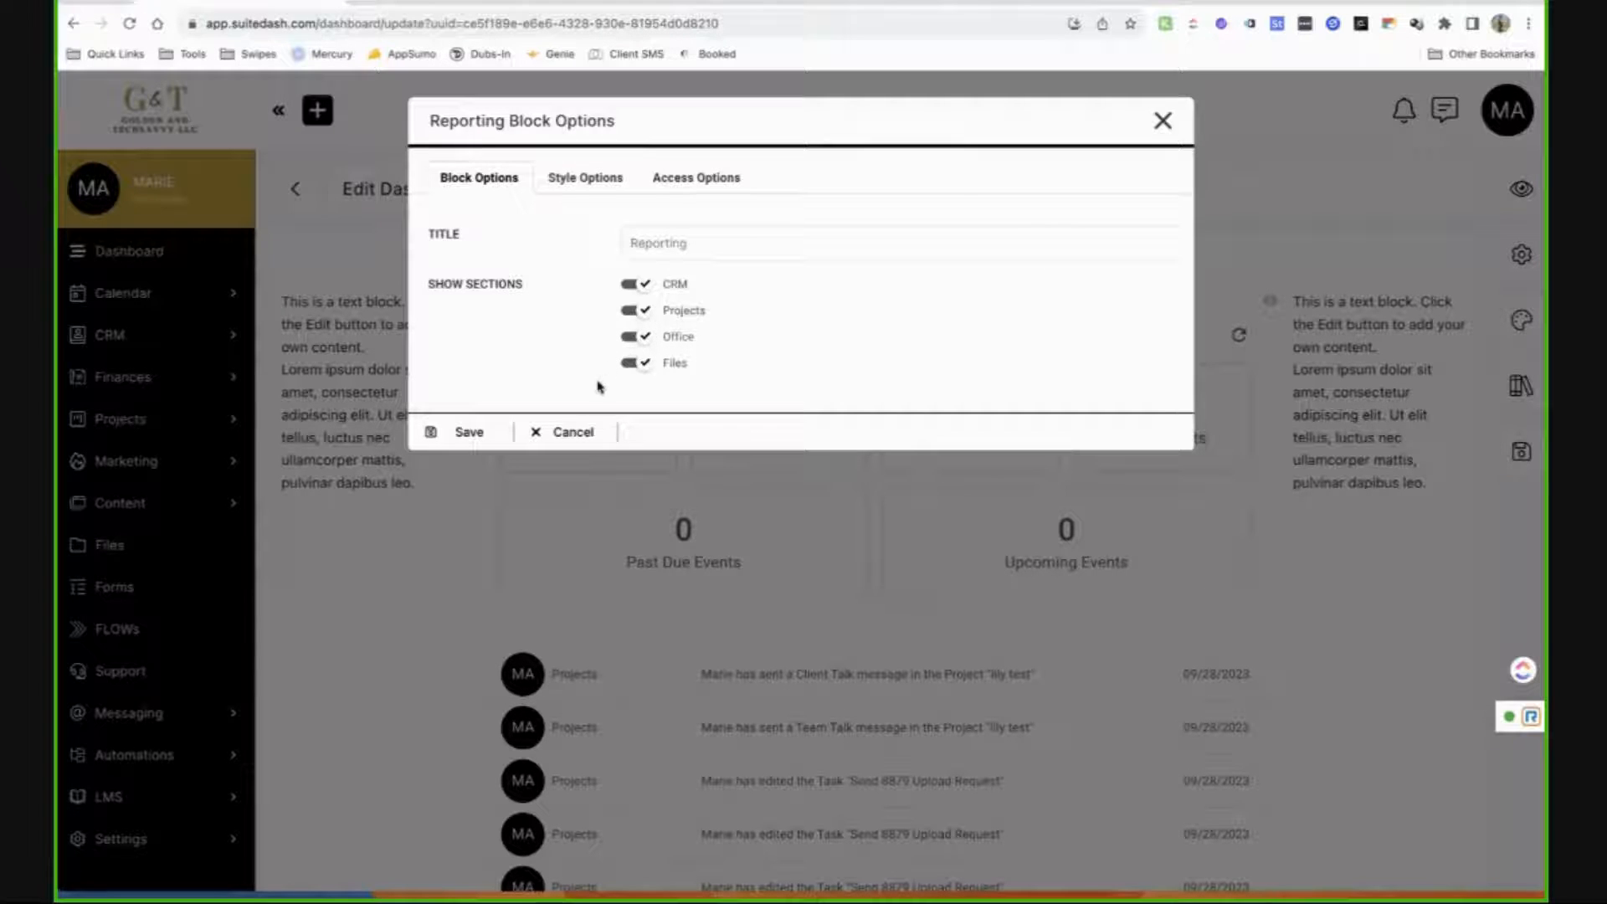
Give the Reporting block a Double border style, a 4px border radius and the border color rgb(223, 85, 85).
click(590, 181)
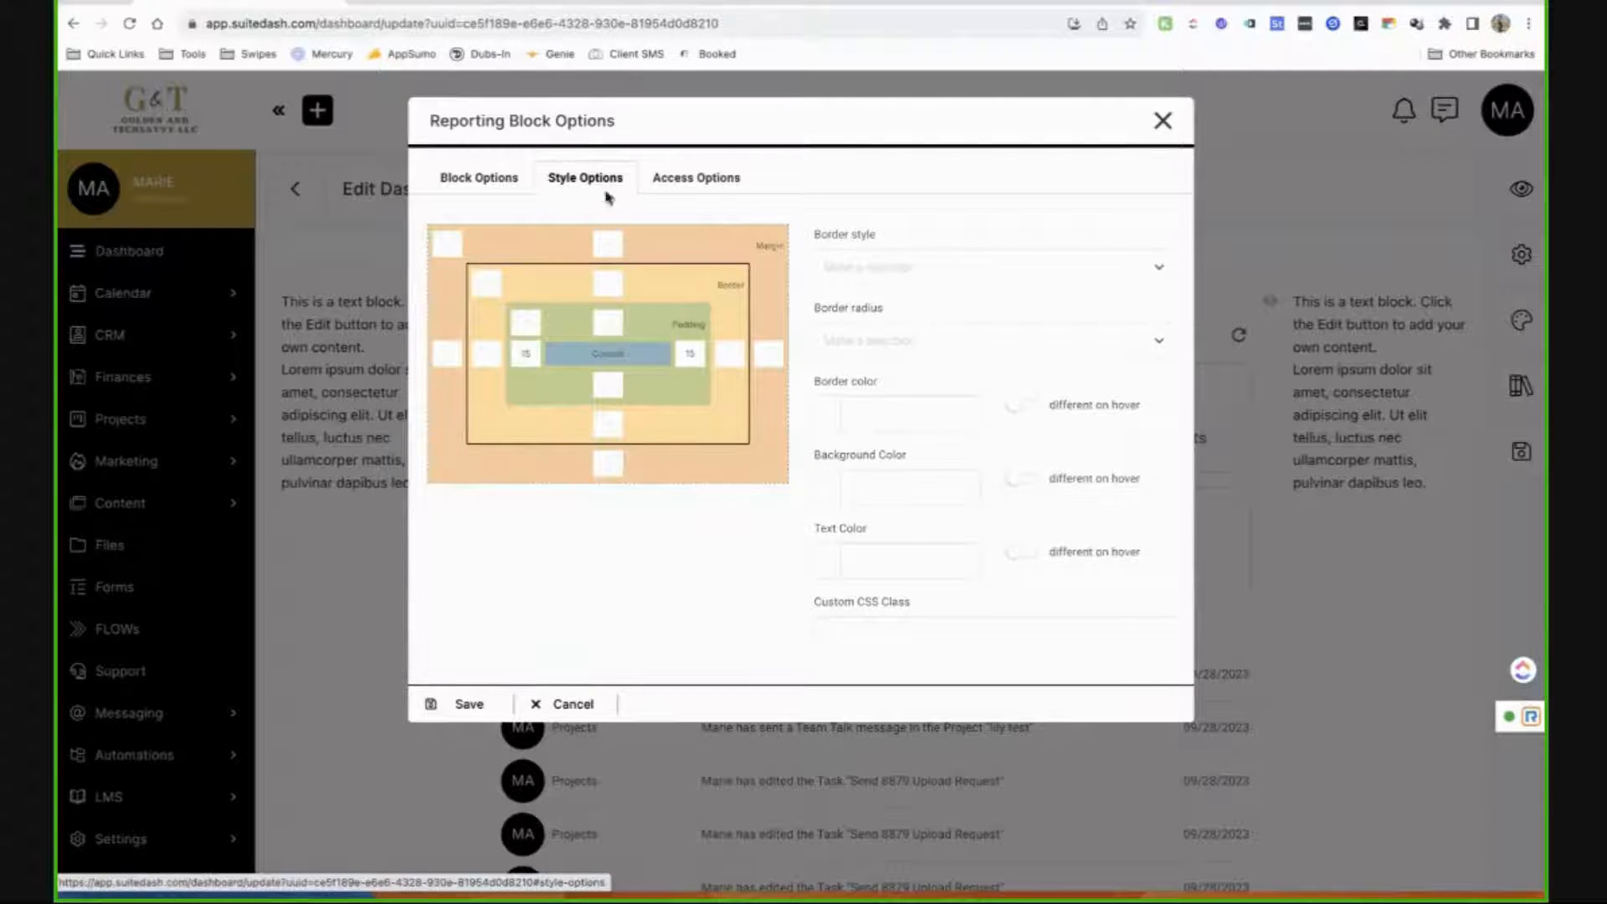
click(850, 421)
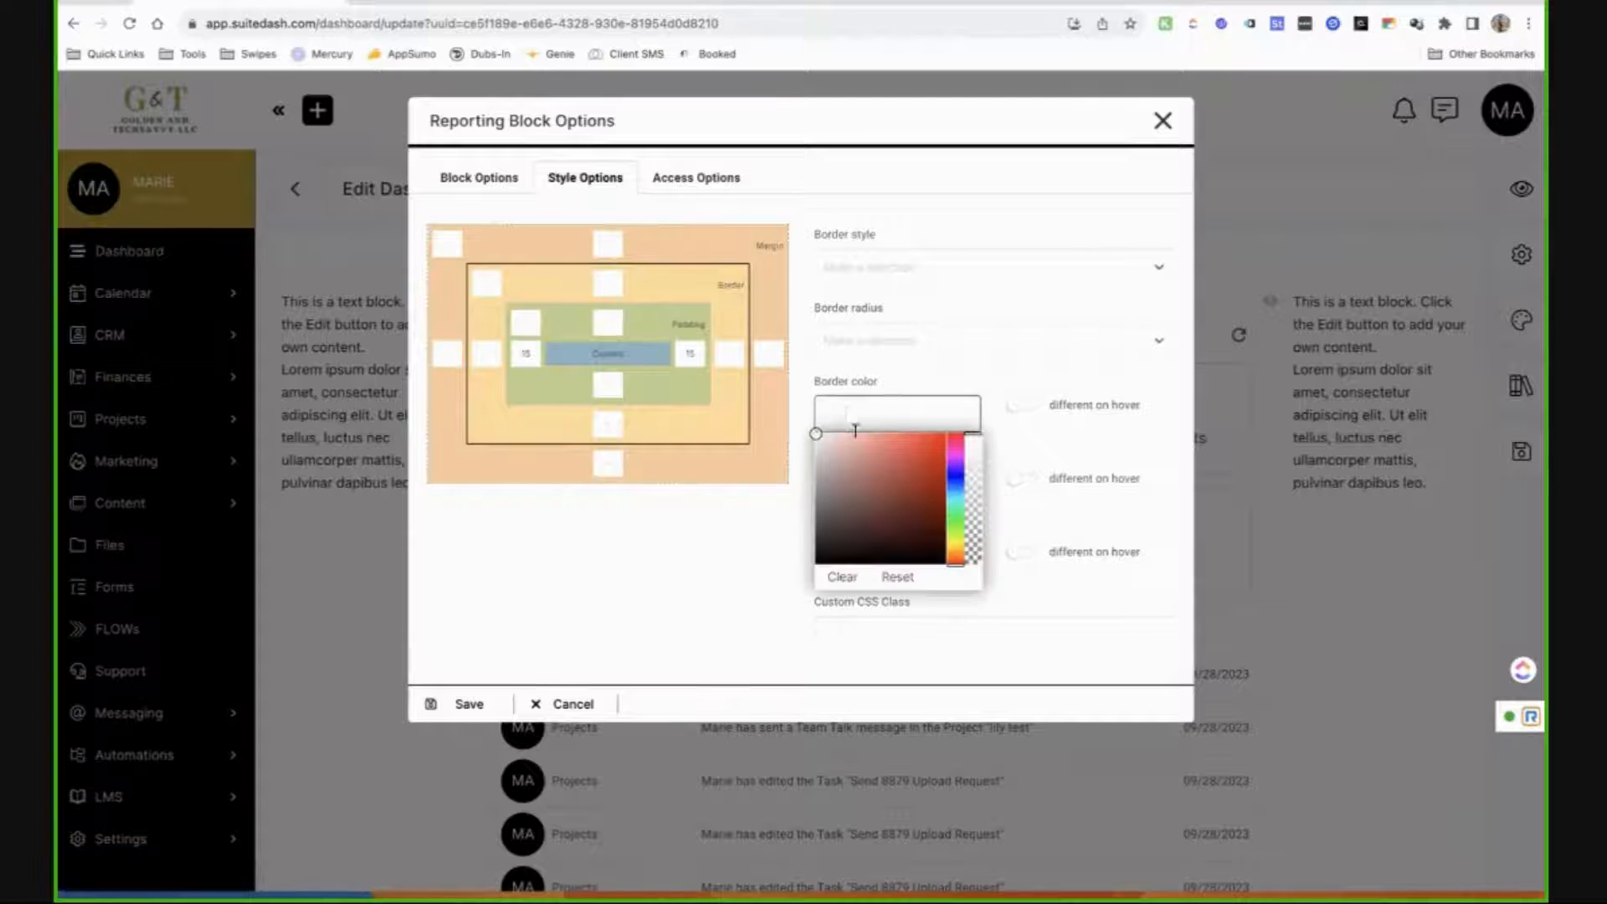
click(896, 451)
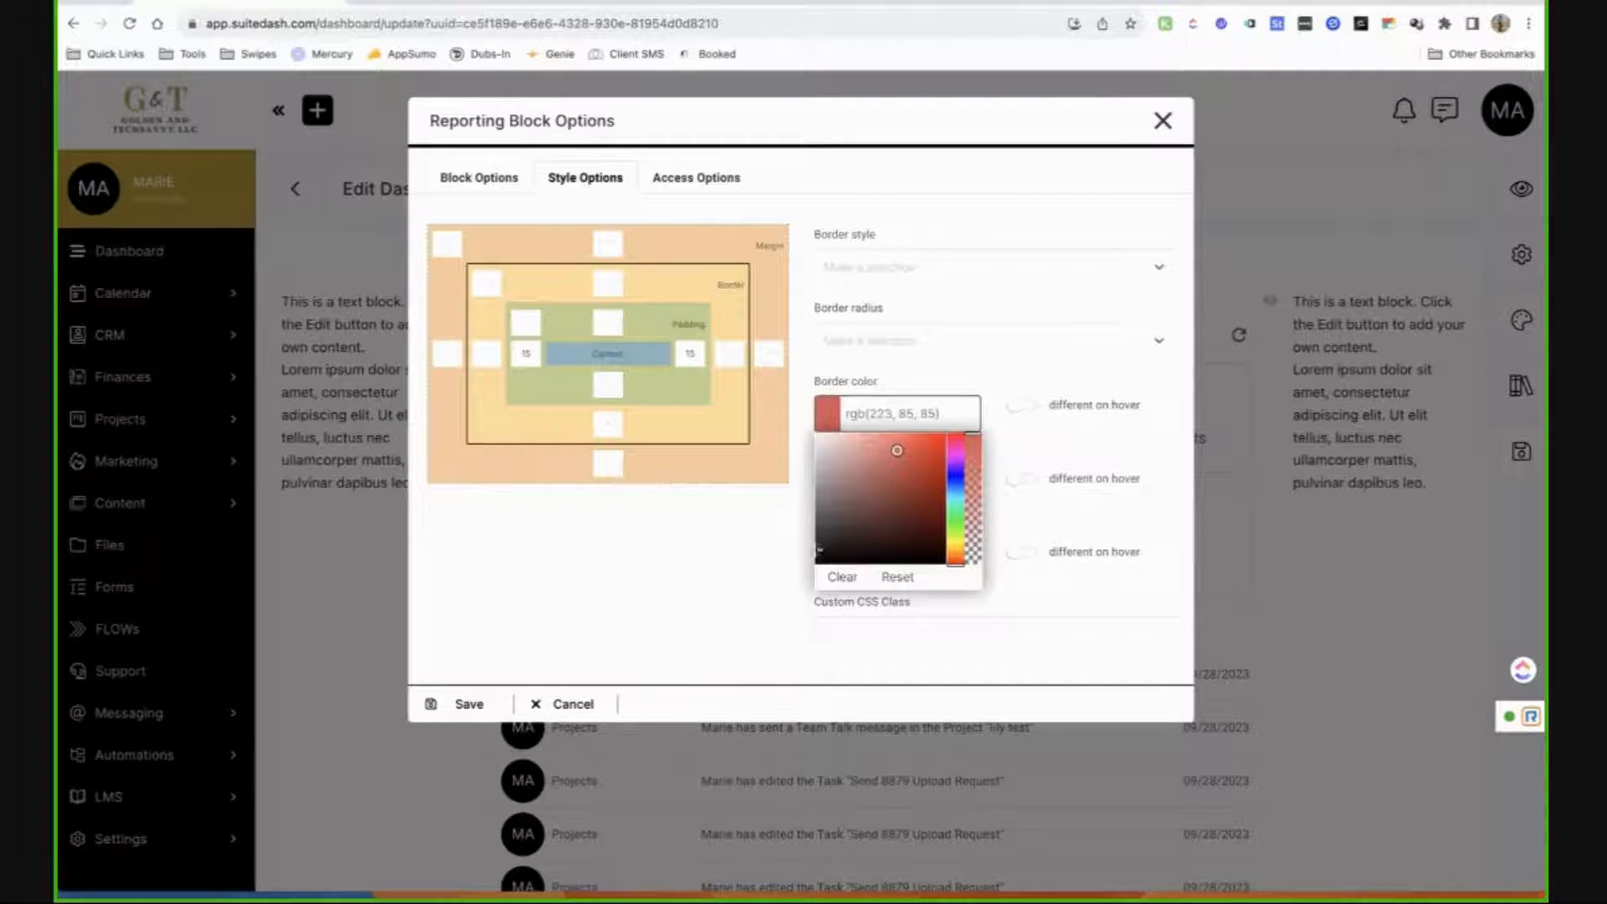
click(804, 542)
click(857, 277)
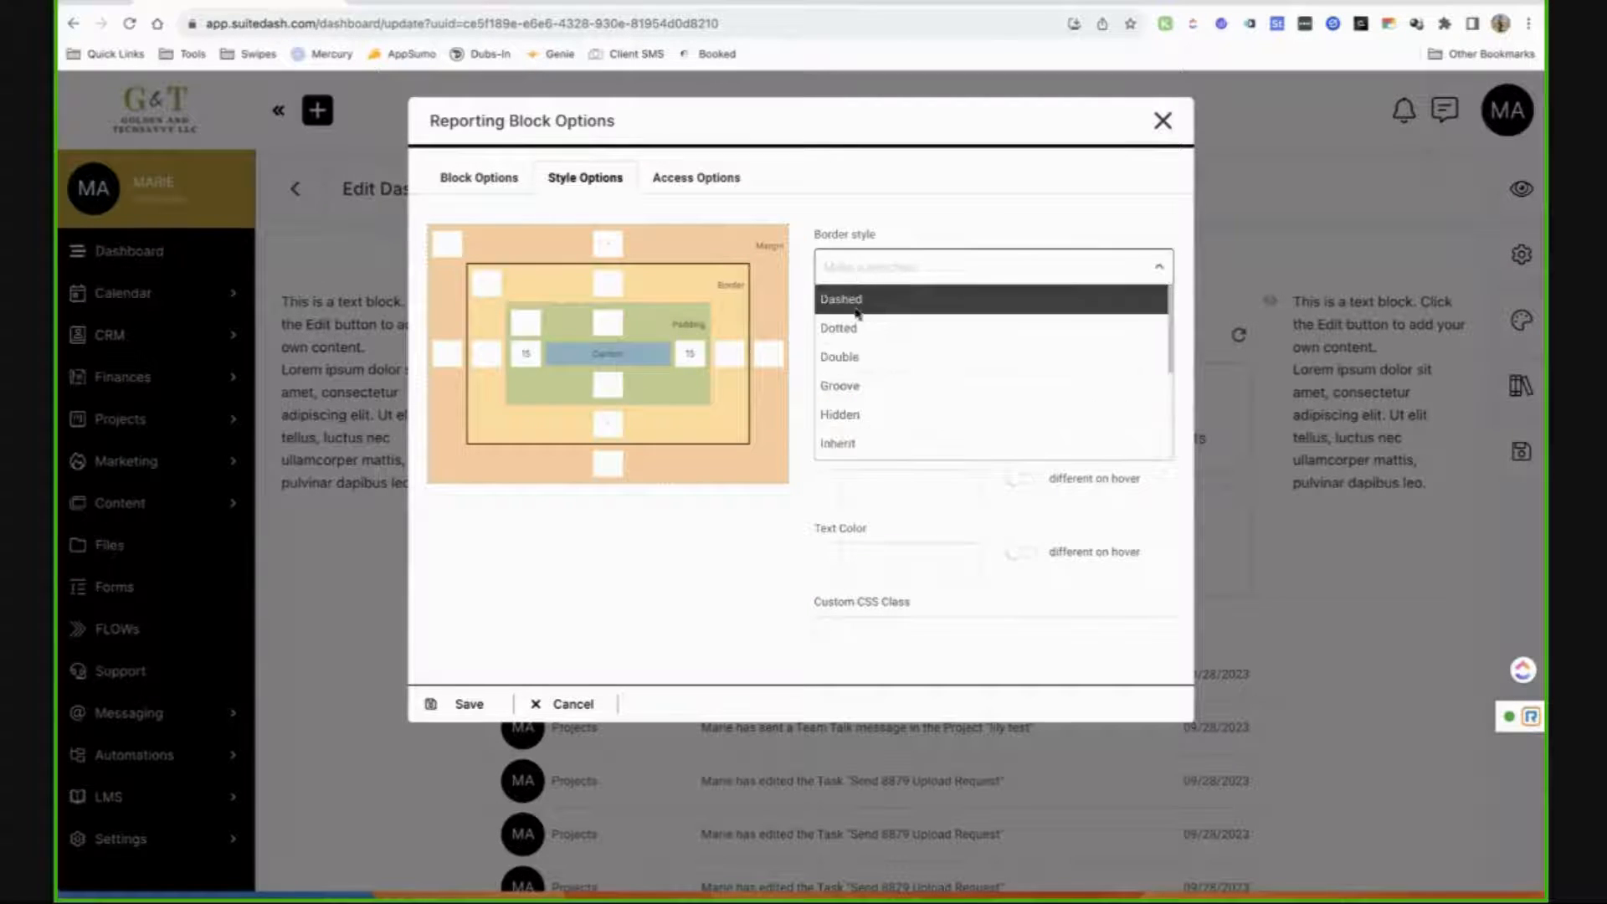
click(864, 355)
click(867, 344)
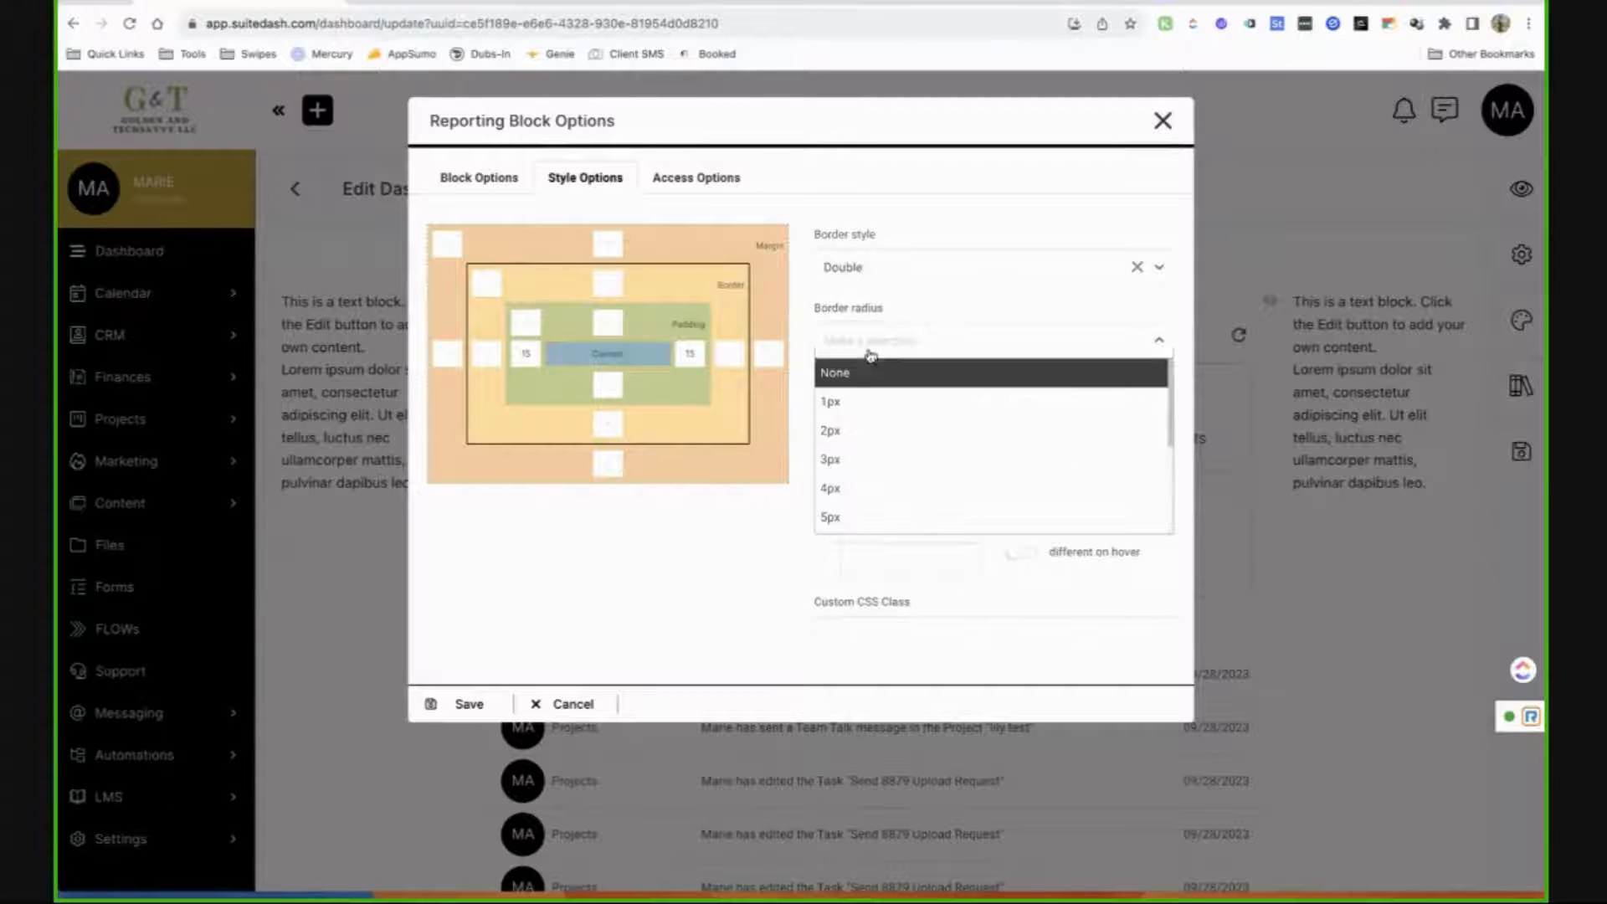
click(908, 485)
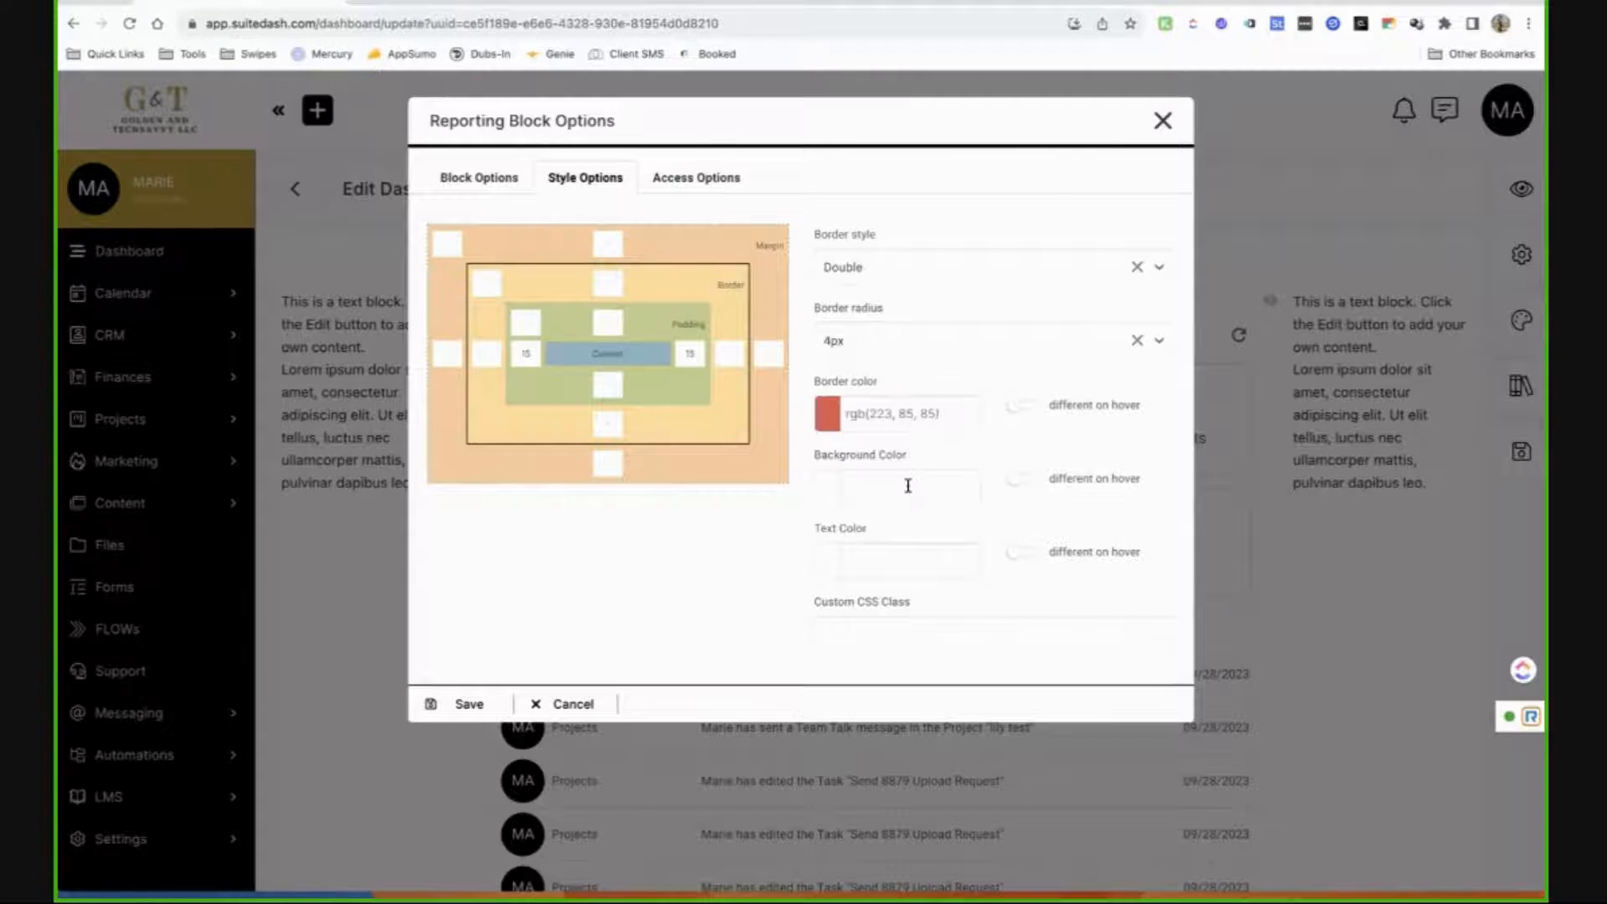
Set the Reporting block's background color to rgb(0, 0, 0) and its text color to bright red.
click(909, 485)
mouse_move(874, 559)
mouse_down()
mouse_move(817, 632)
mouse_move(812, 681)
mouse_up()
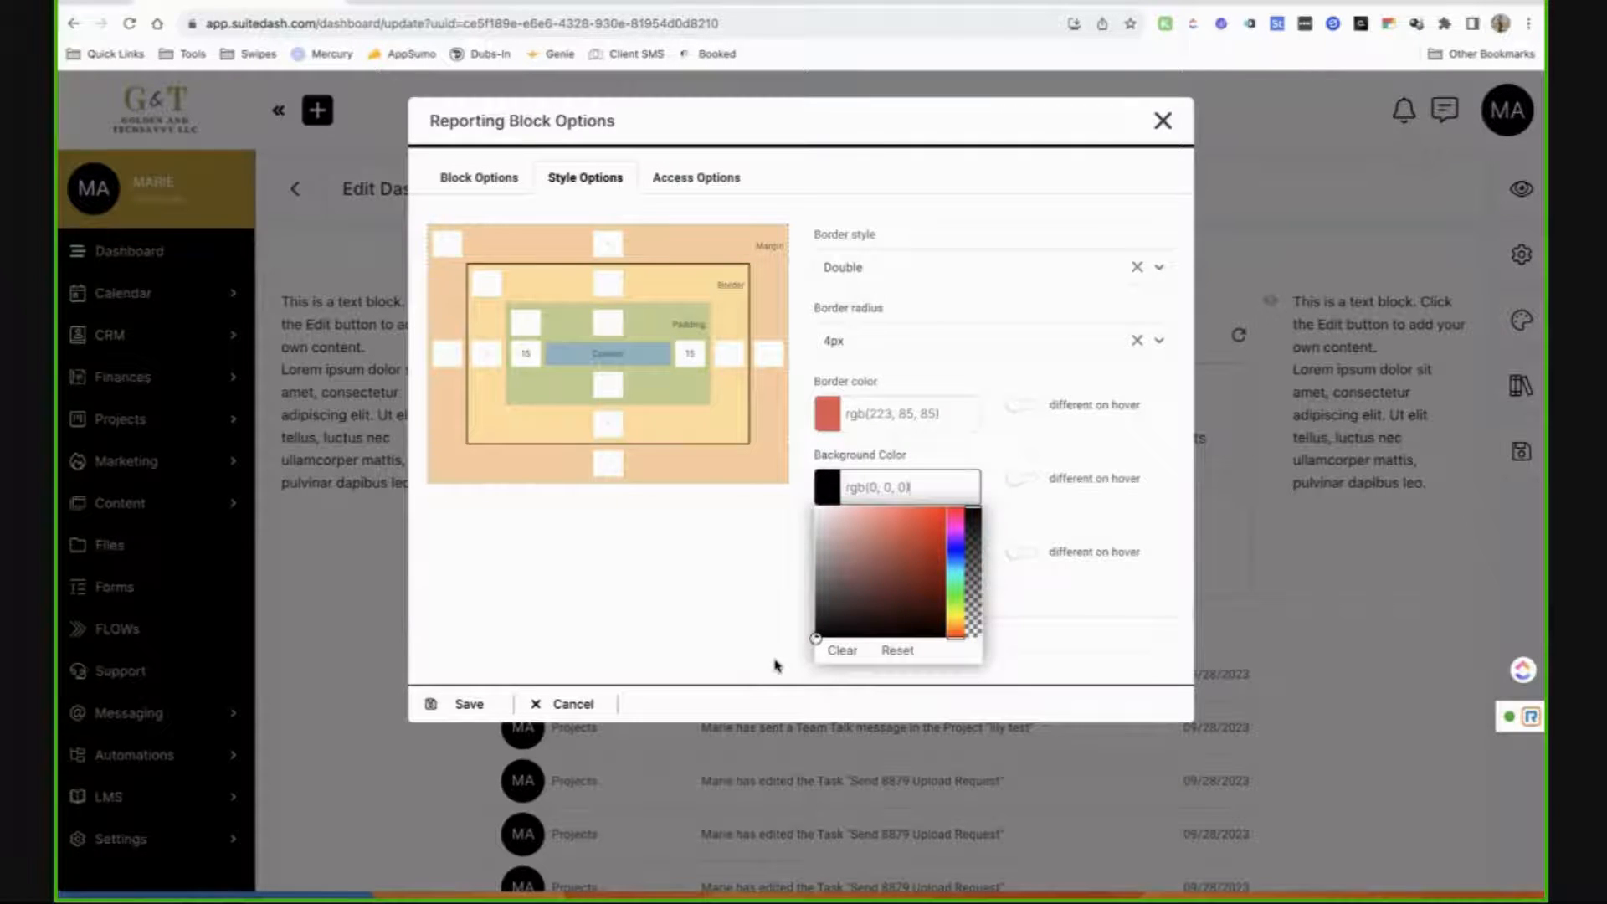
click(736, 536)
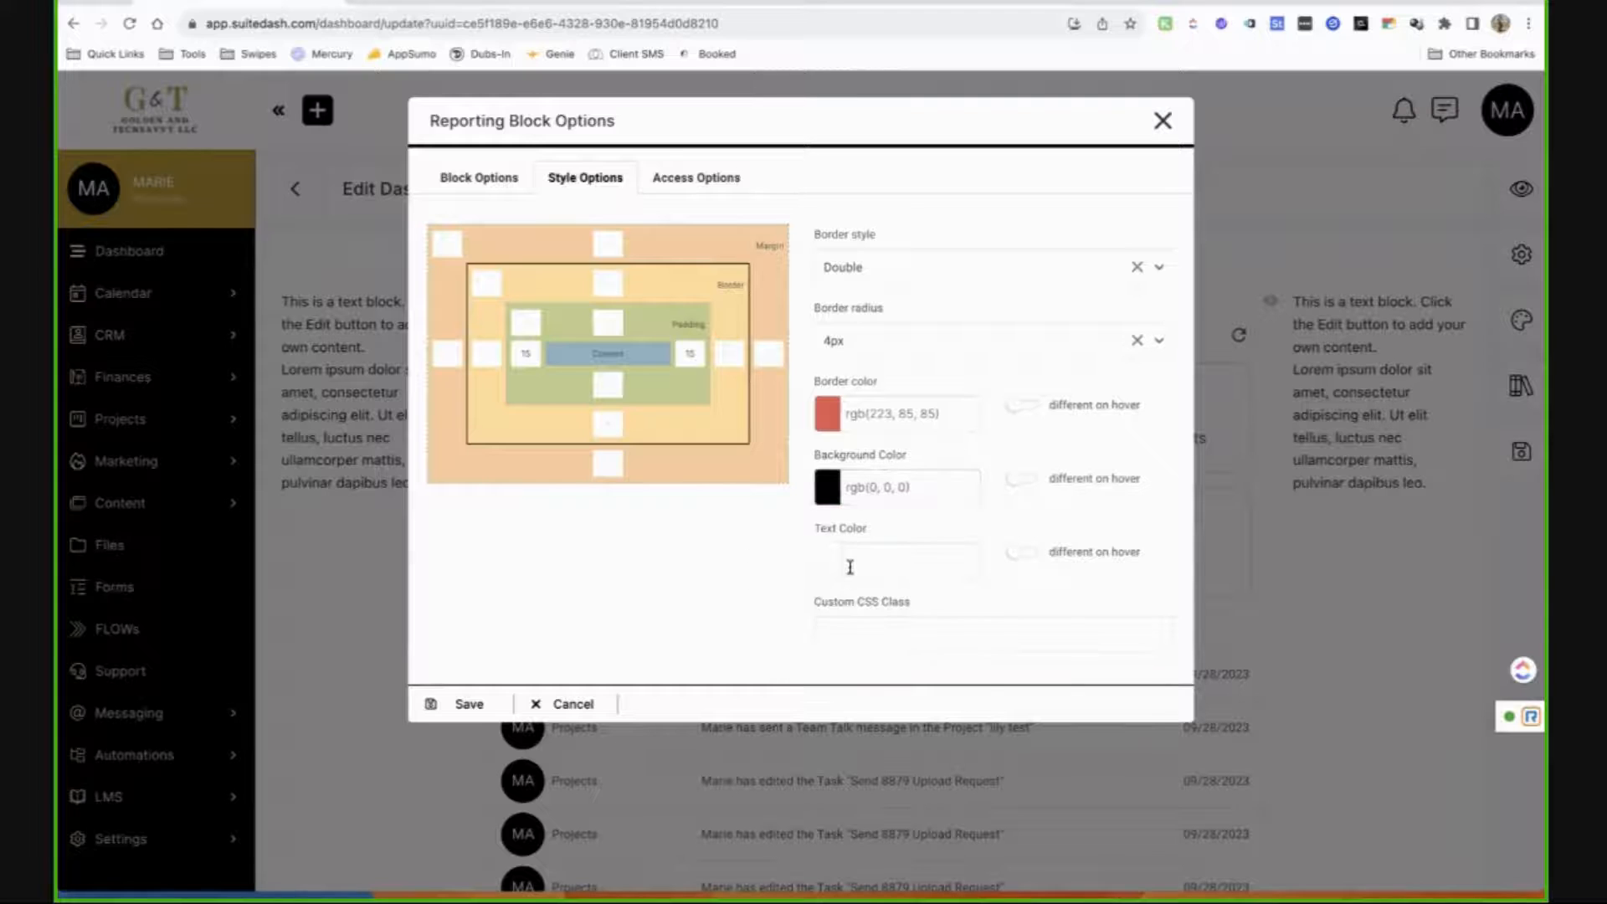
click(850, 567)
drag(896, 632, 935, 580)
click(754, 603)
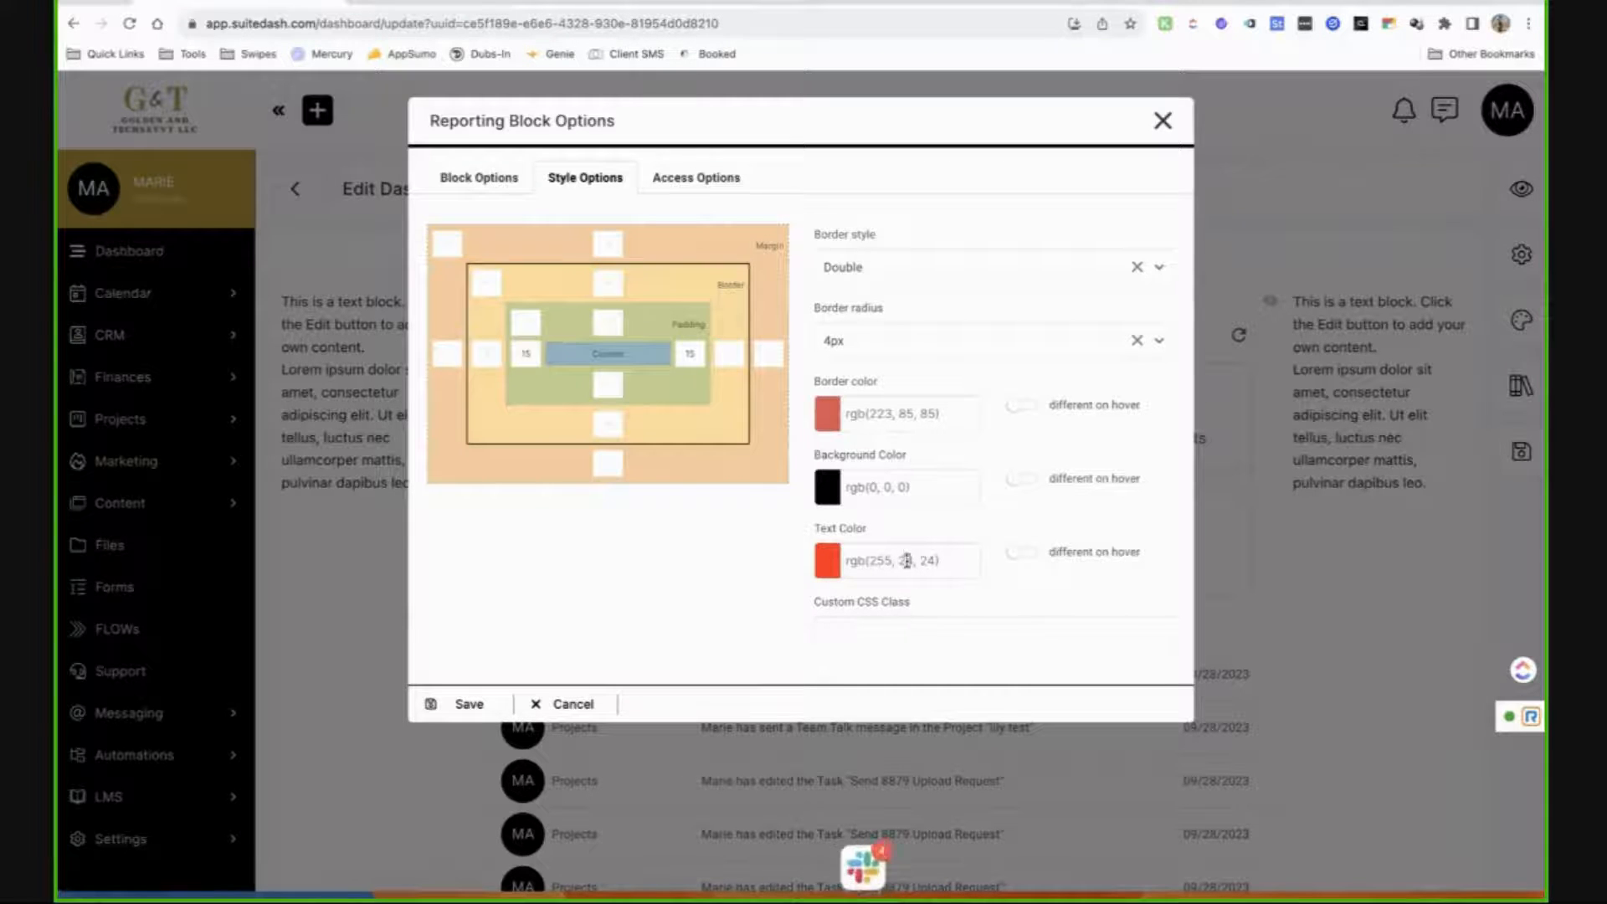
Give the Reporting block a different background color on hover, rgb(255, 46, 46), and save its options.
click(1017, 482)
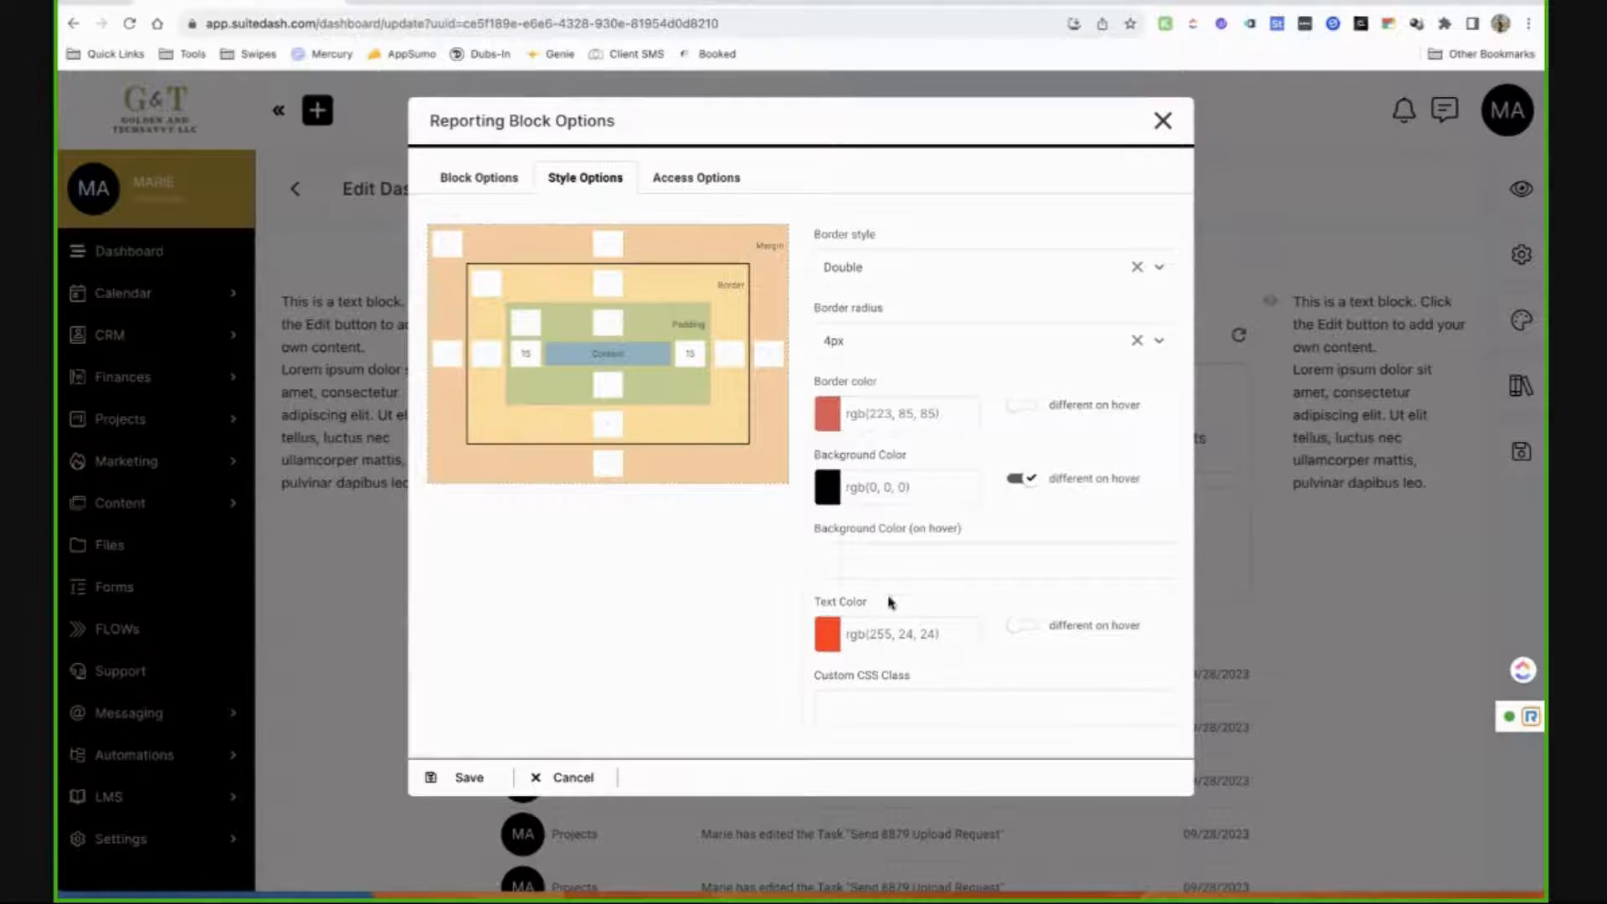
click(900, 563)
click(928, 623)
drag(927, 623, 923, 567)
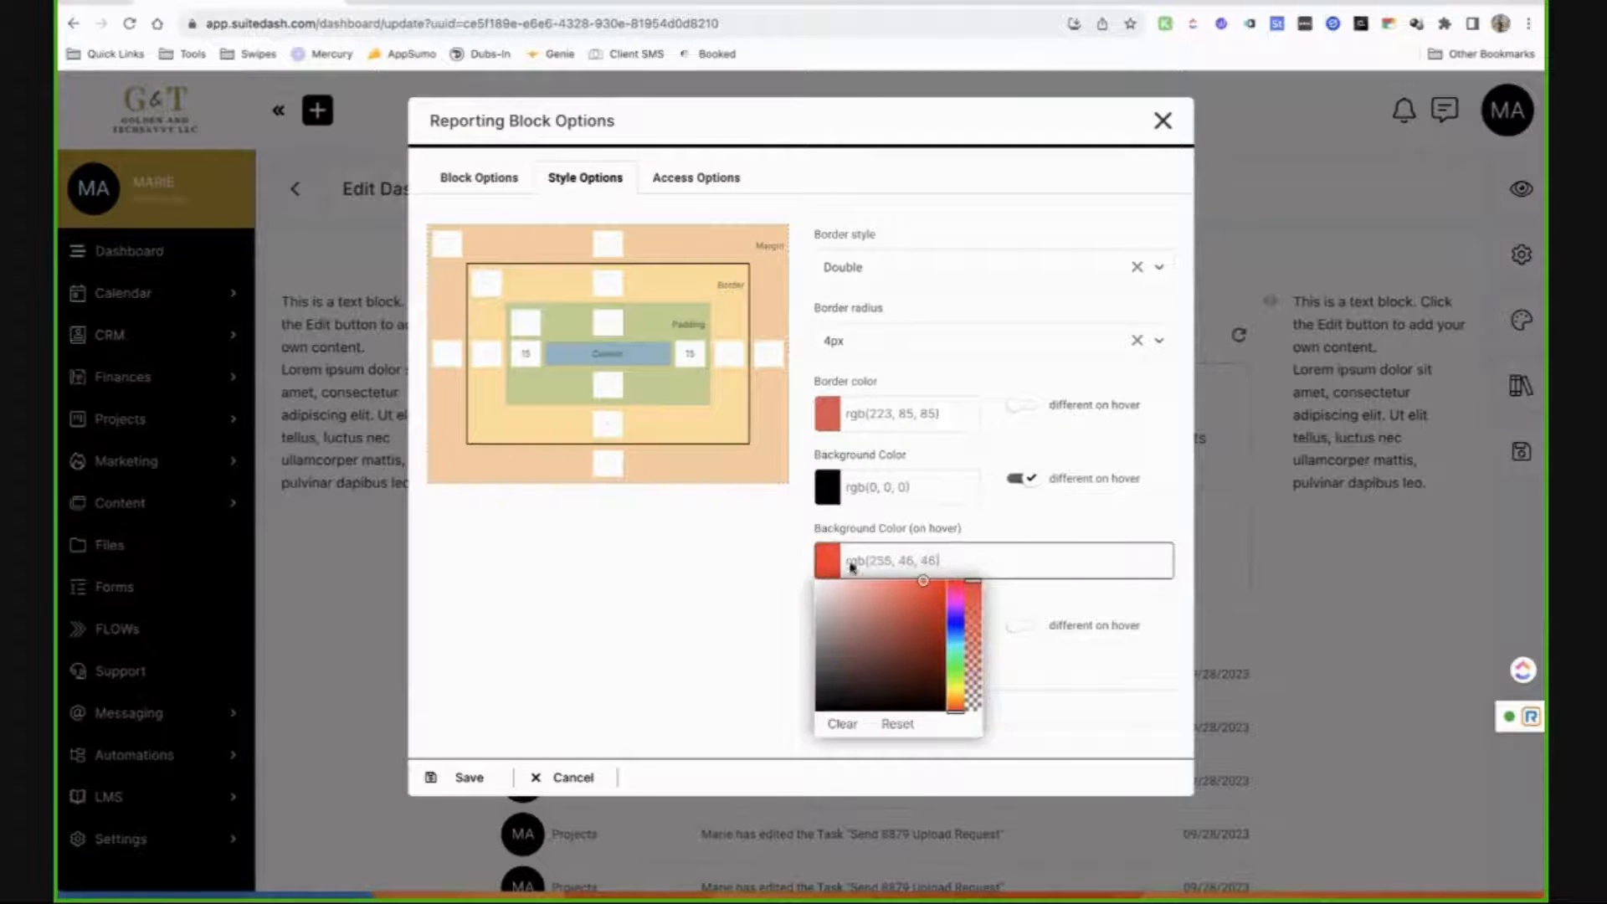
click(712, 579)
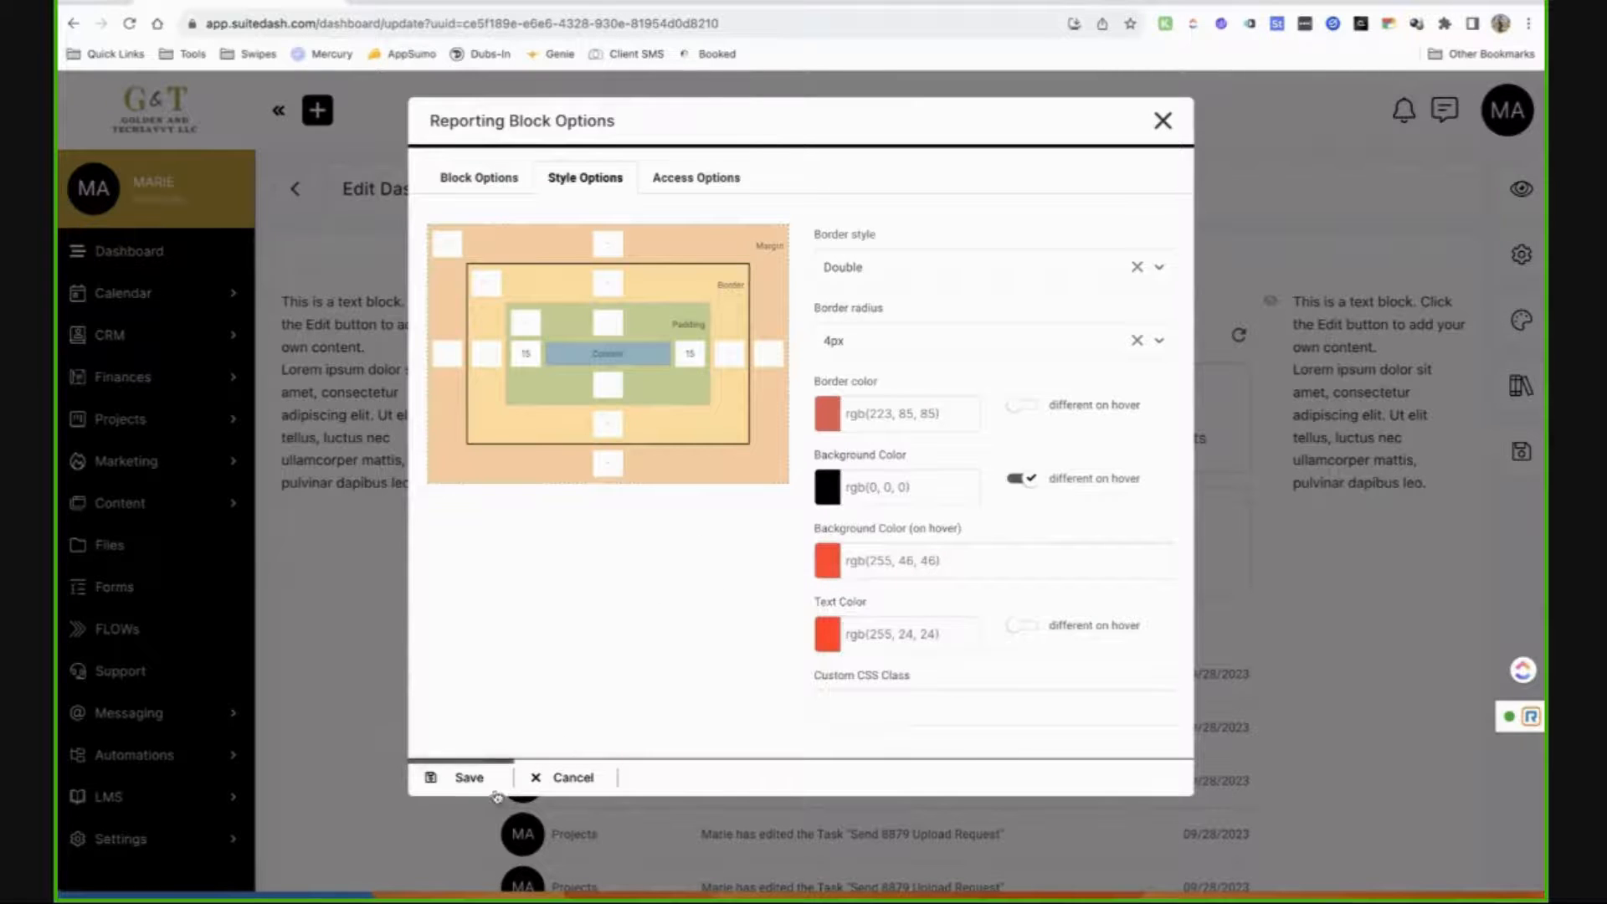
click(469, 777)
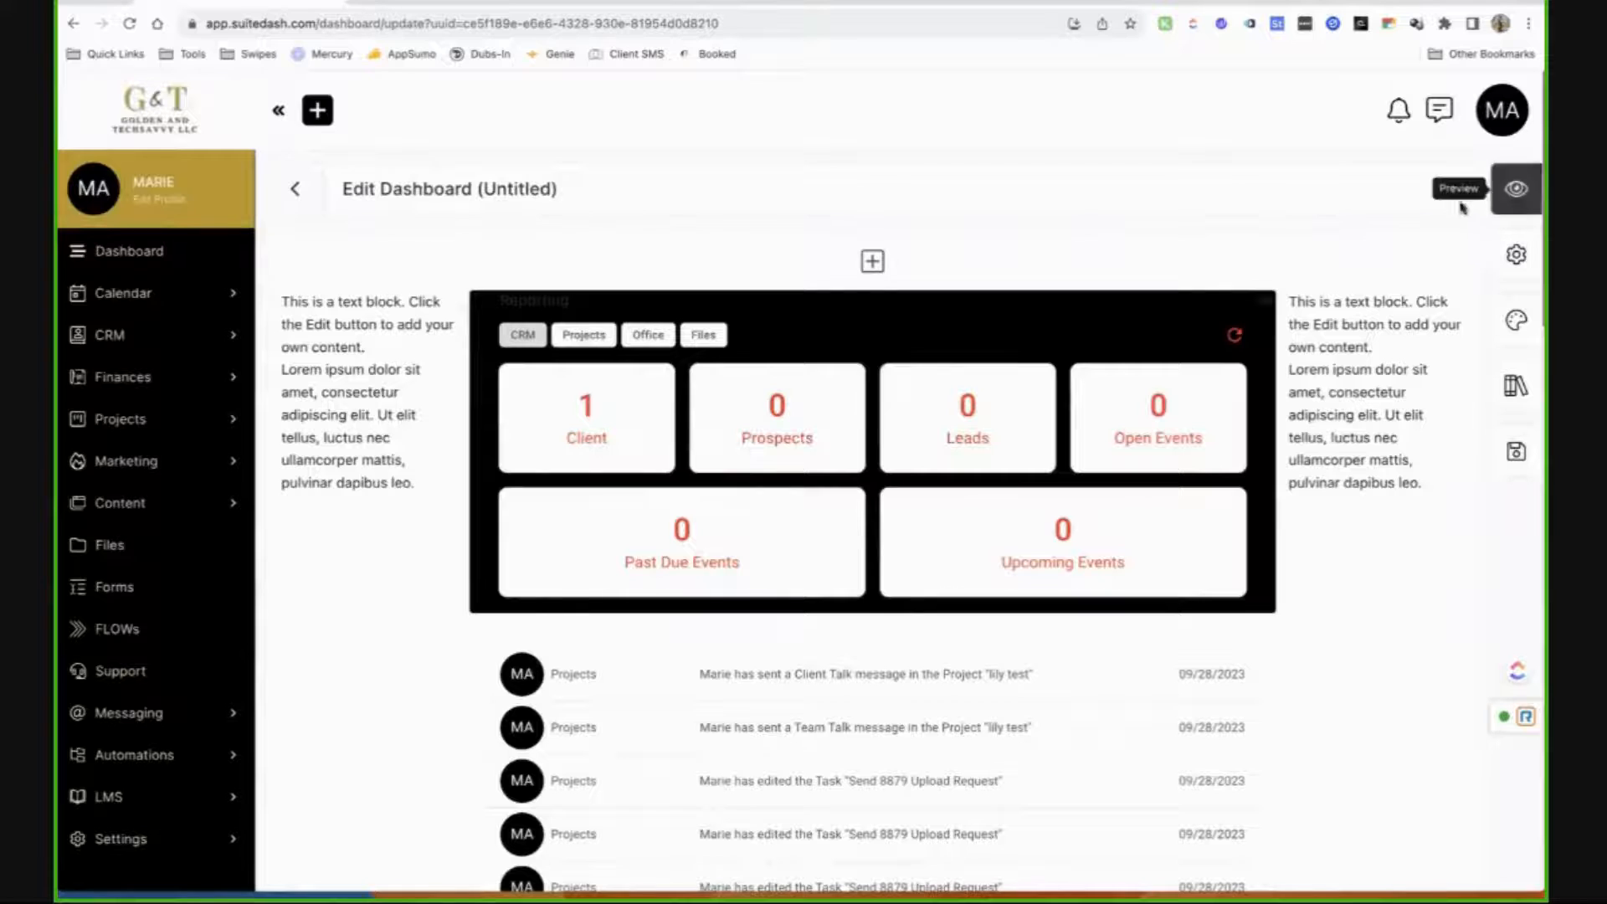
Preview the dashboard as the Admin user, checking the Reporting block's Projects, Office and Files sections, and close the preview.
click(1515, 191)
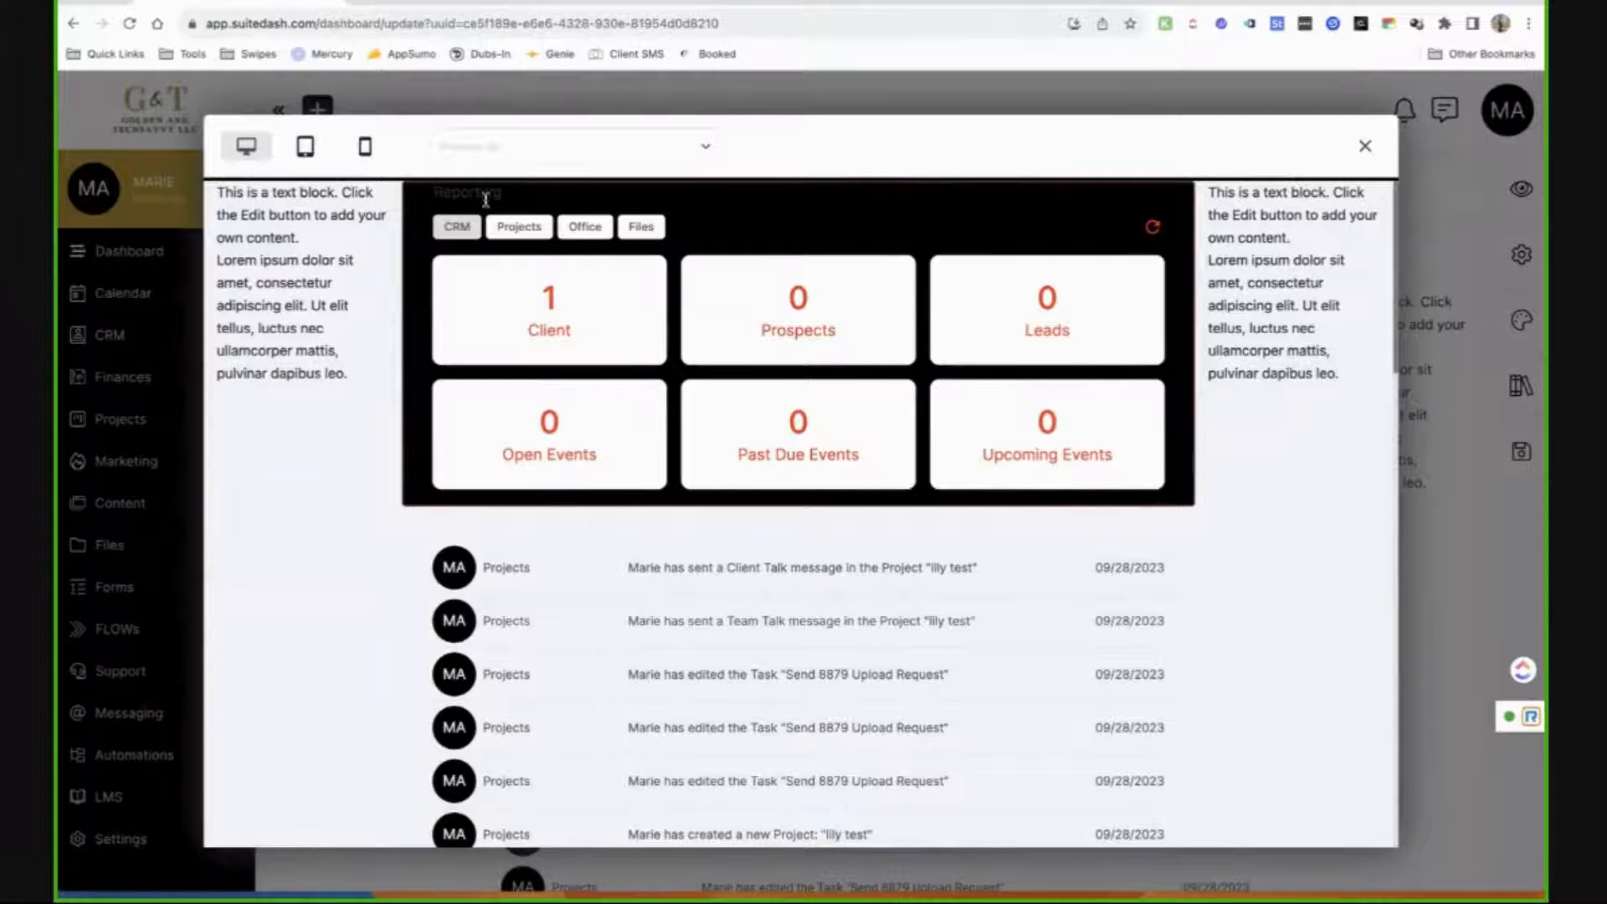
drag(572, 327, 512, 325)
click(641, 365)
click(515, 167)
click(530, 249)
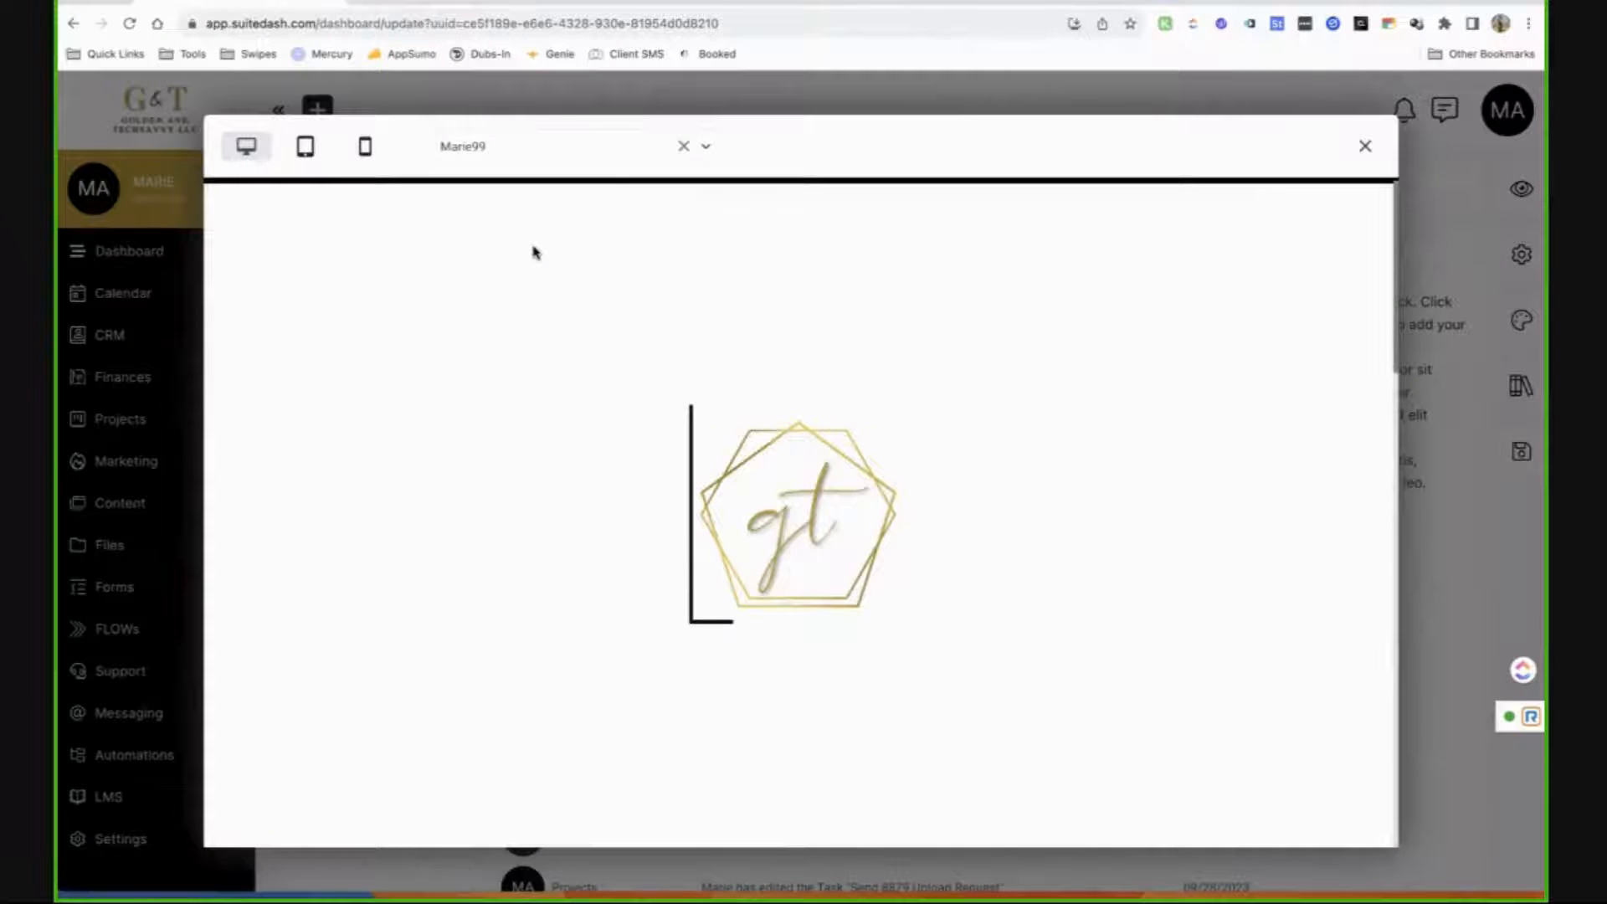
scroll(641, 328, up, 1)
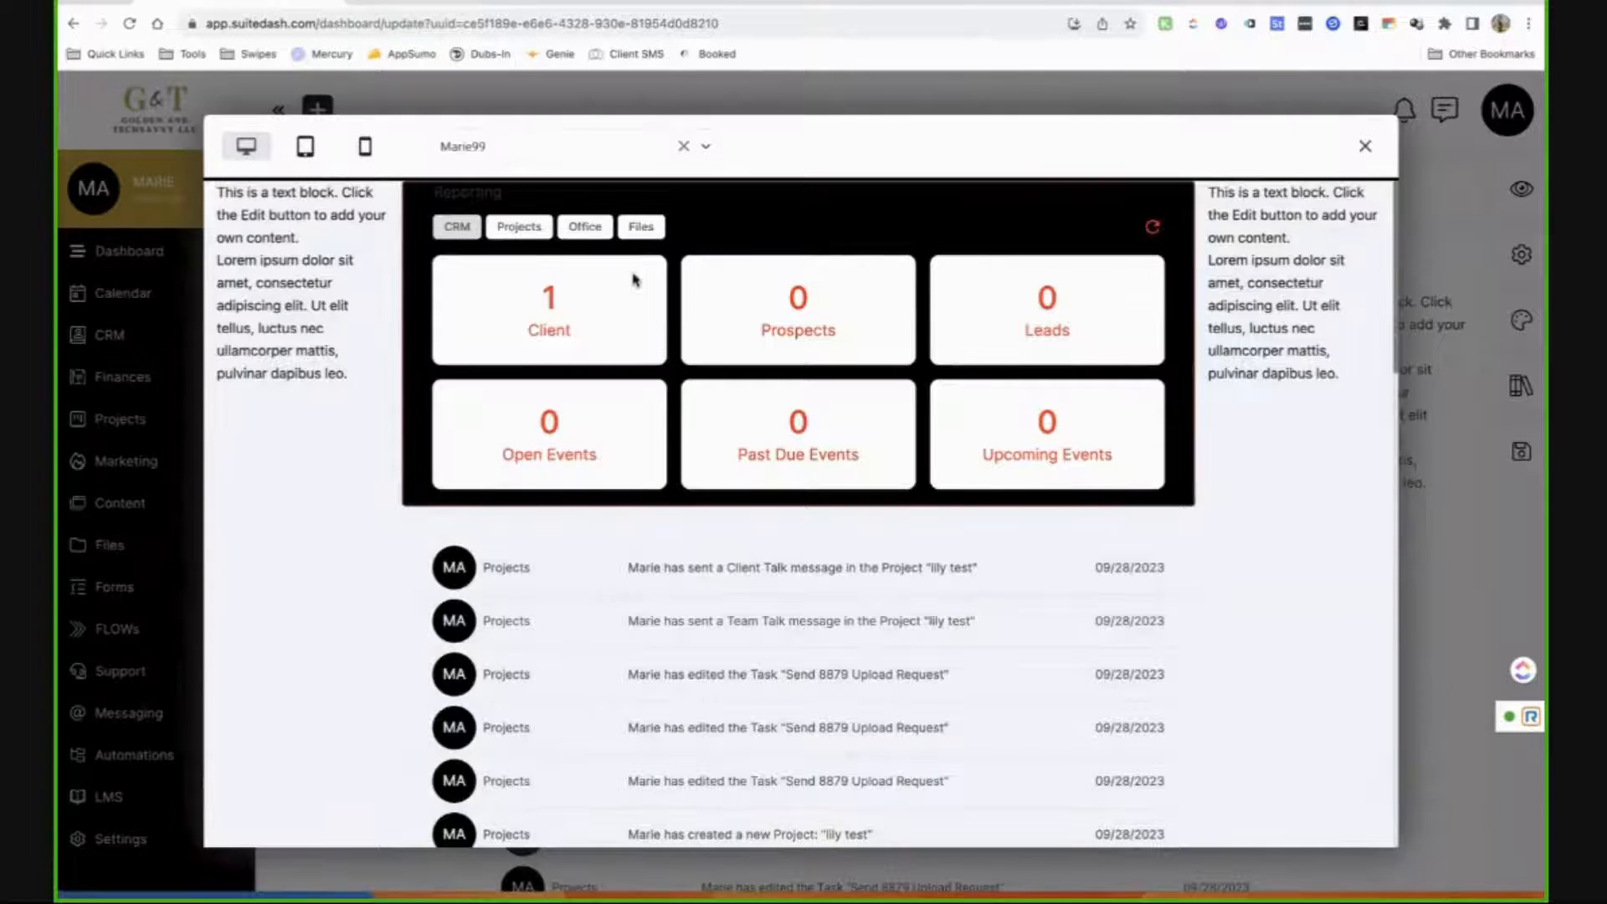
click(519, 226)
click(585, 228)
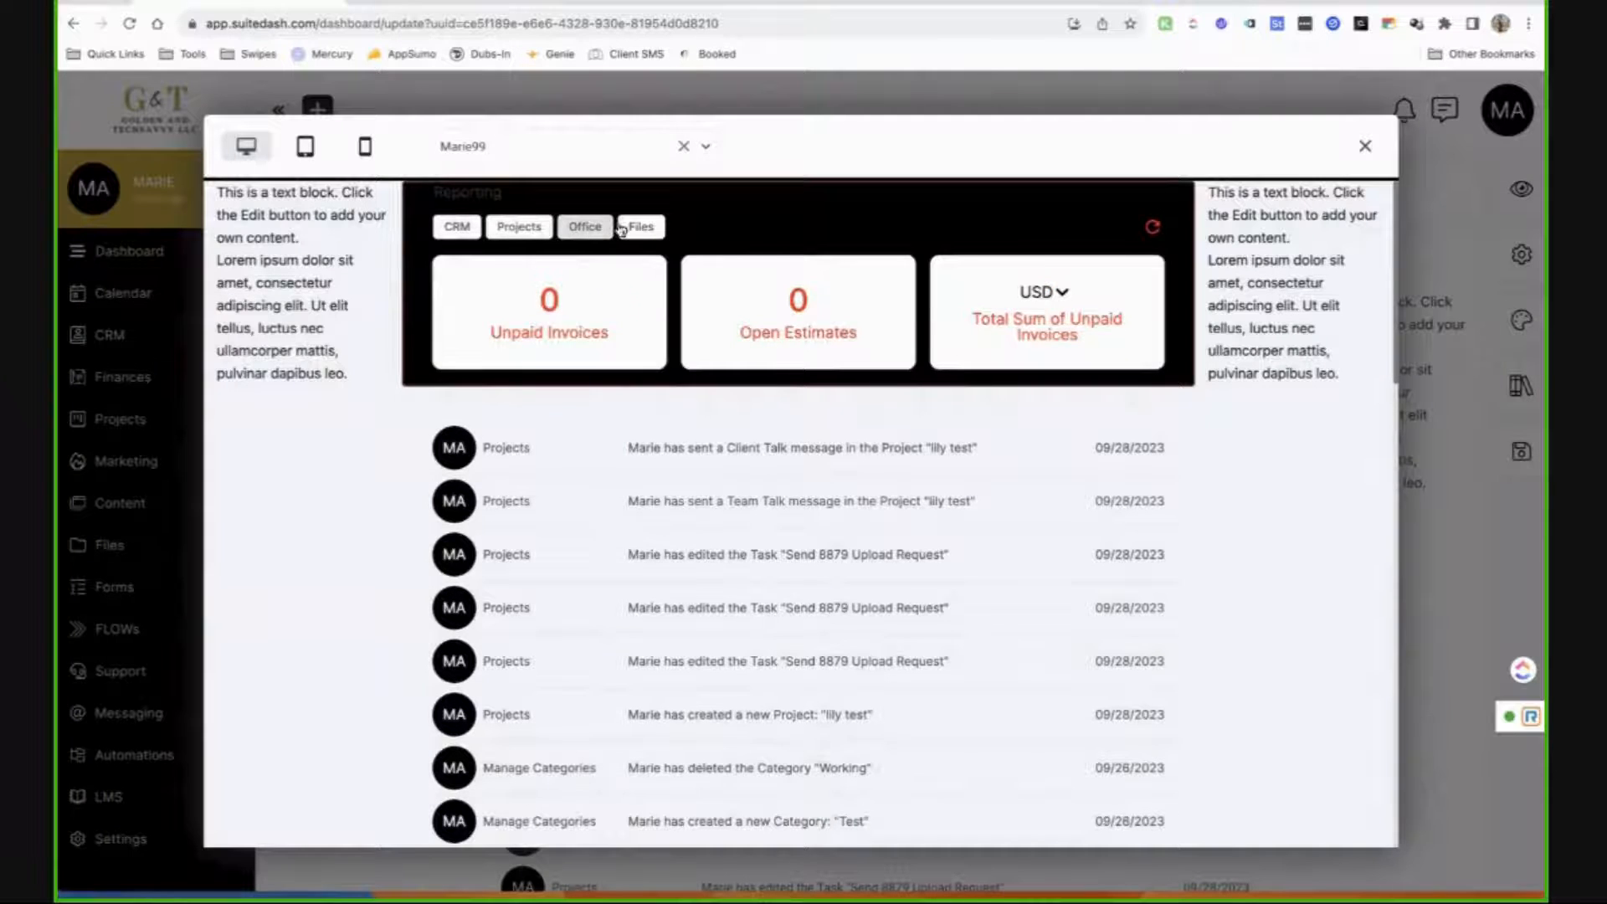
click(636, 228)
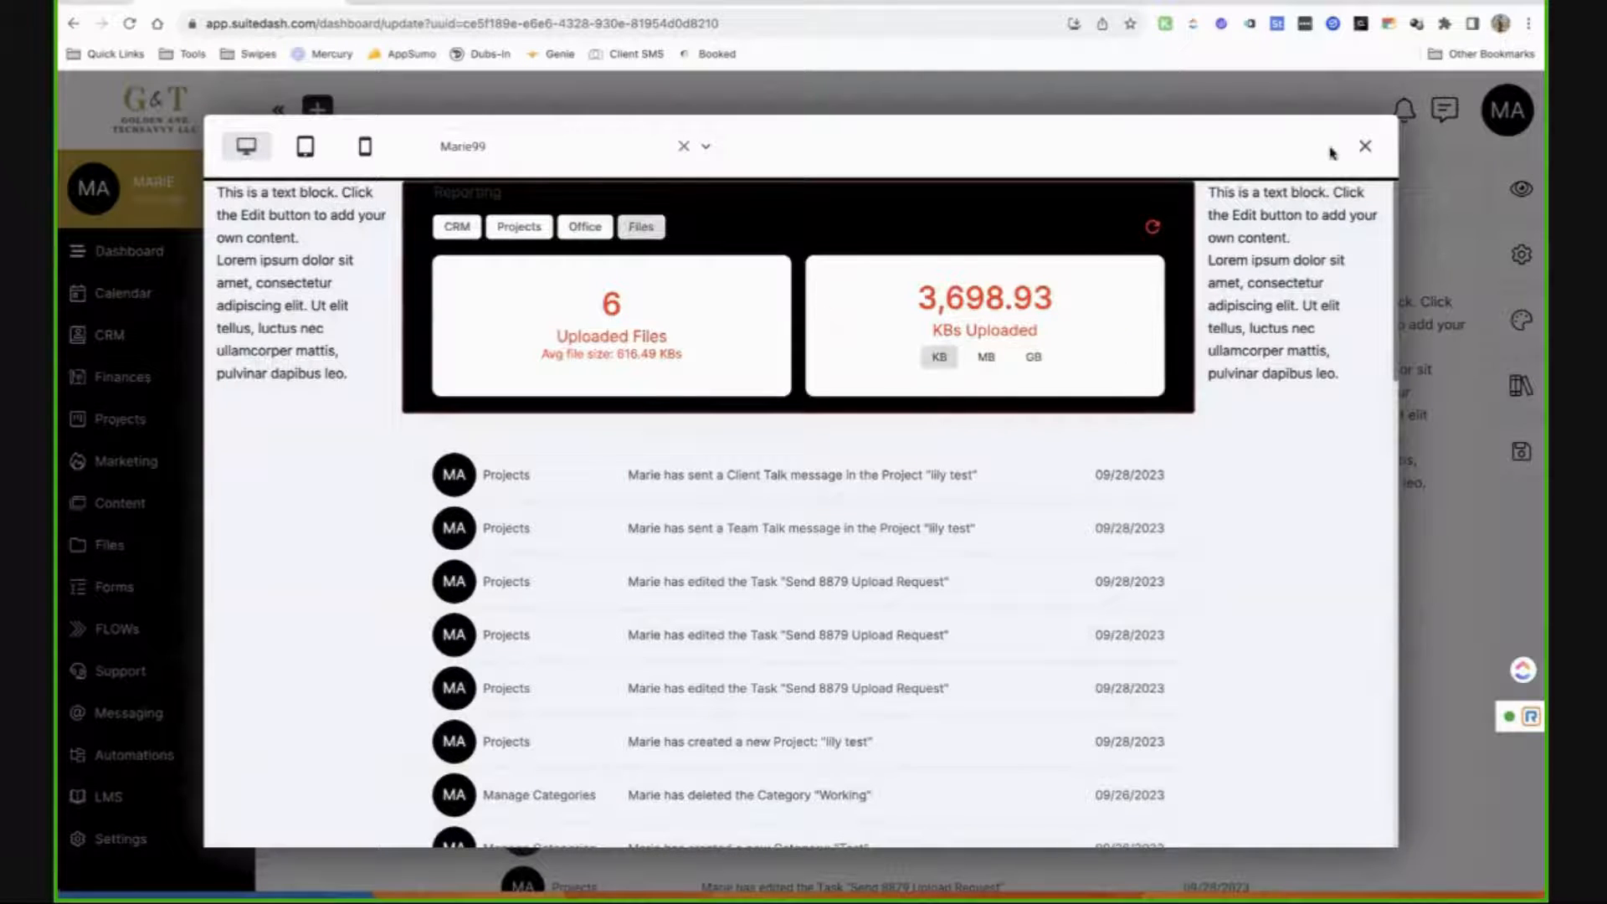
click(1365, 146)
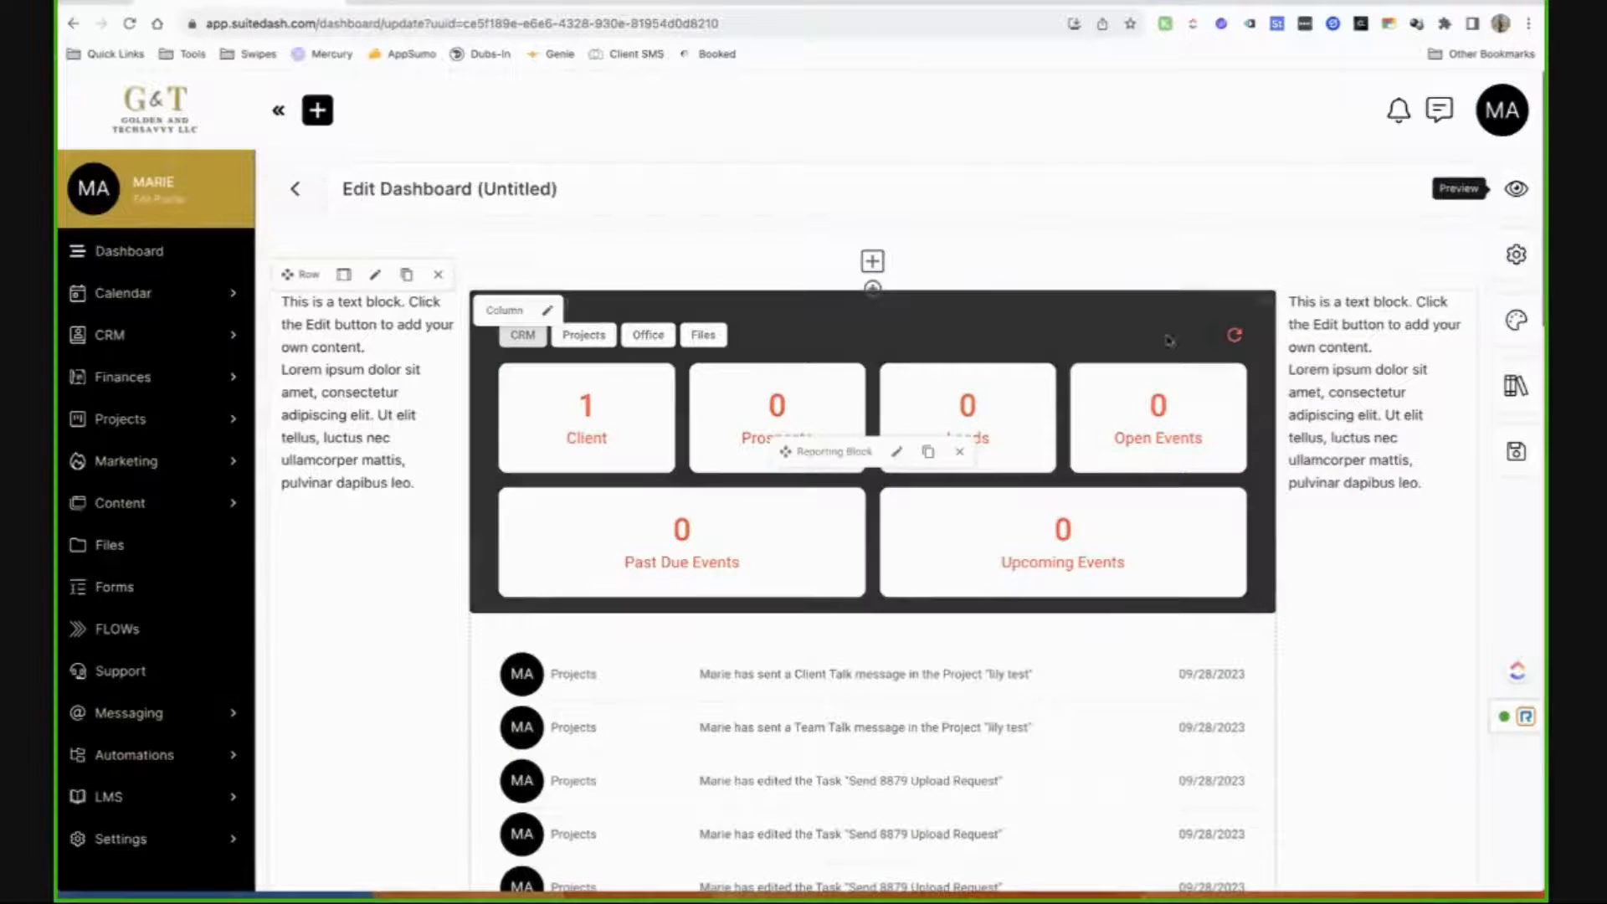
Examine the Reporting block's access options for showing or hiding it by role and by user, and cancel the dialog.
click(904, 459)
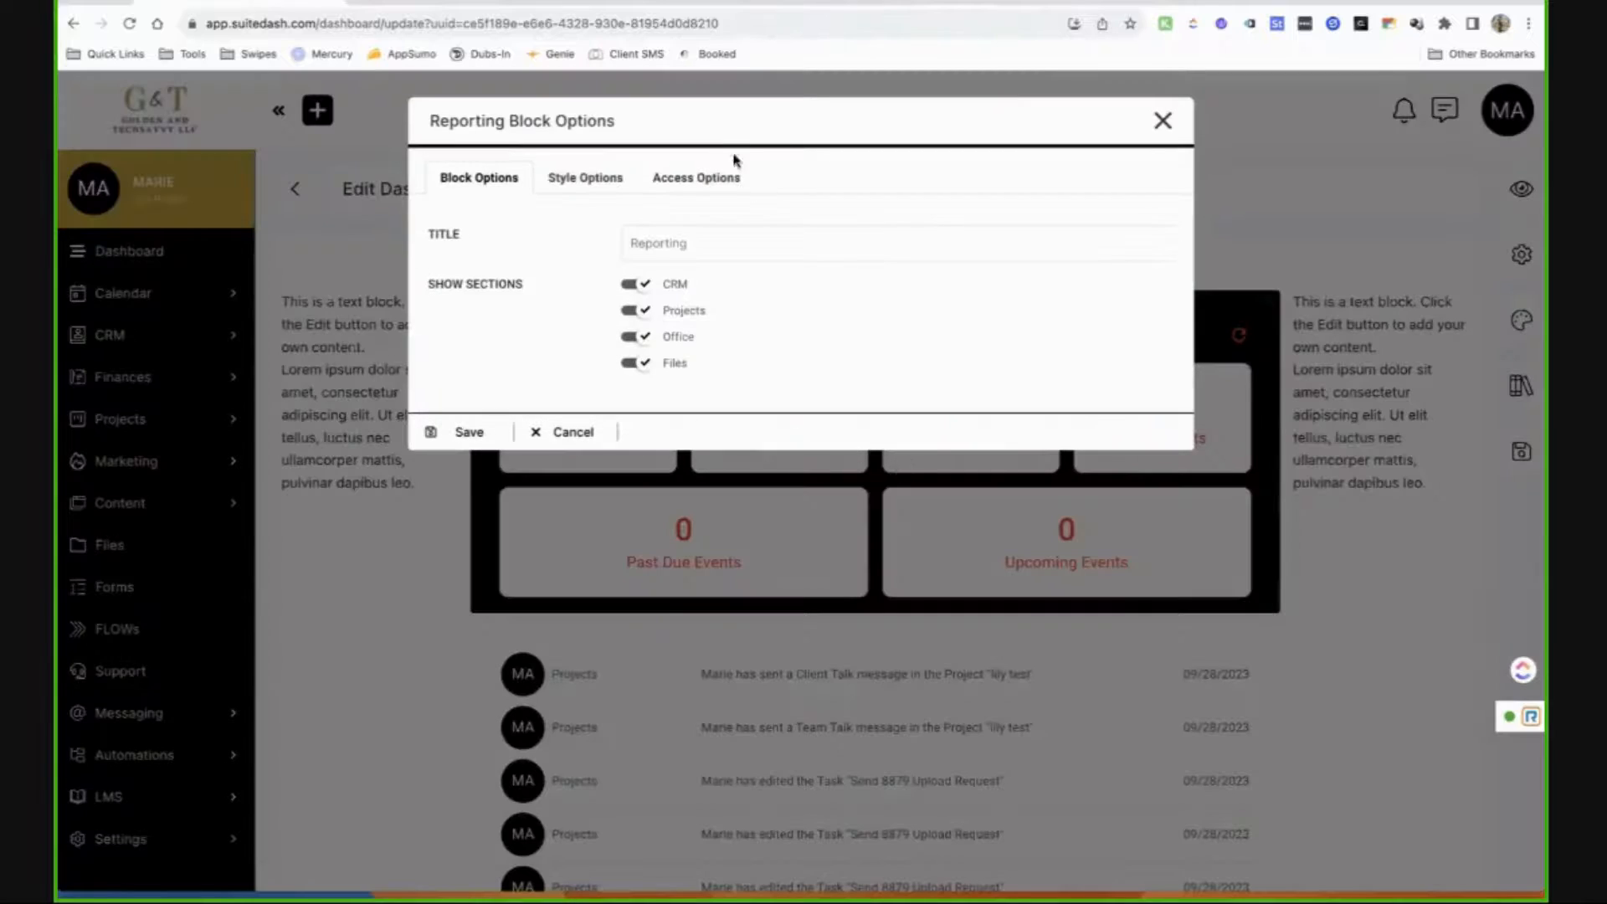
click(703, 178)
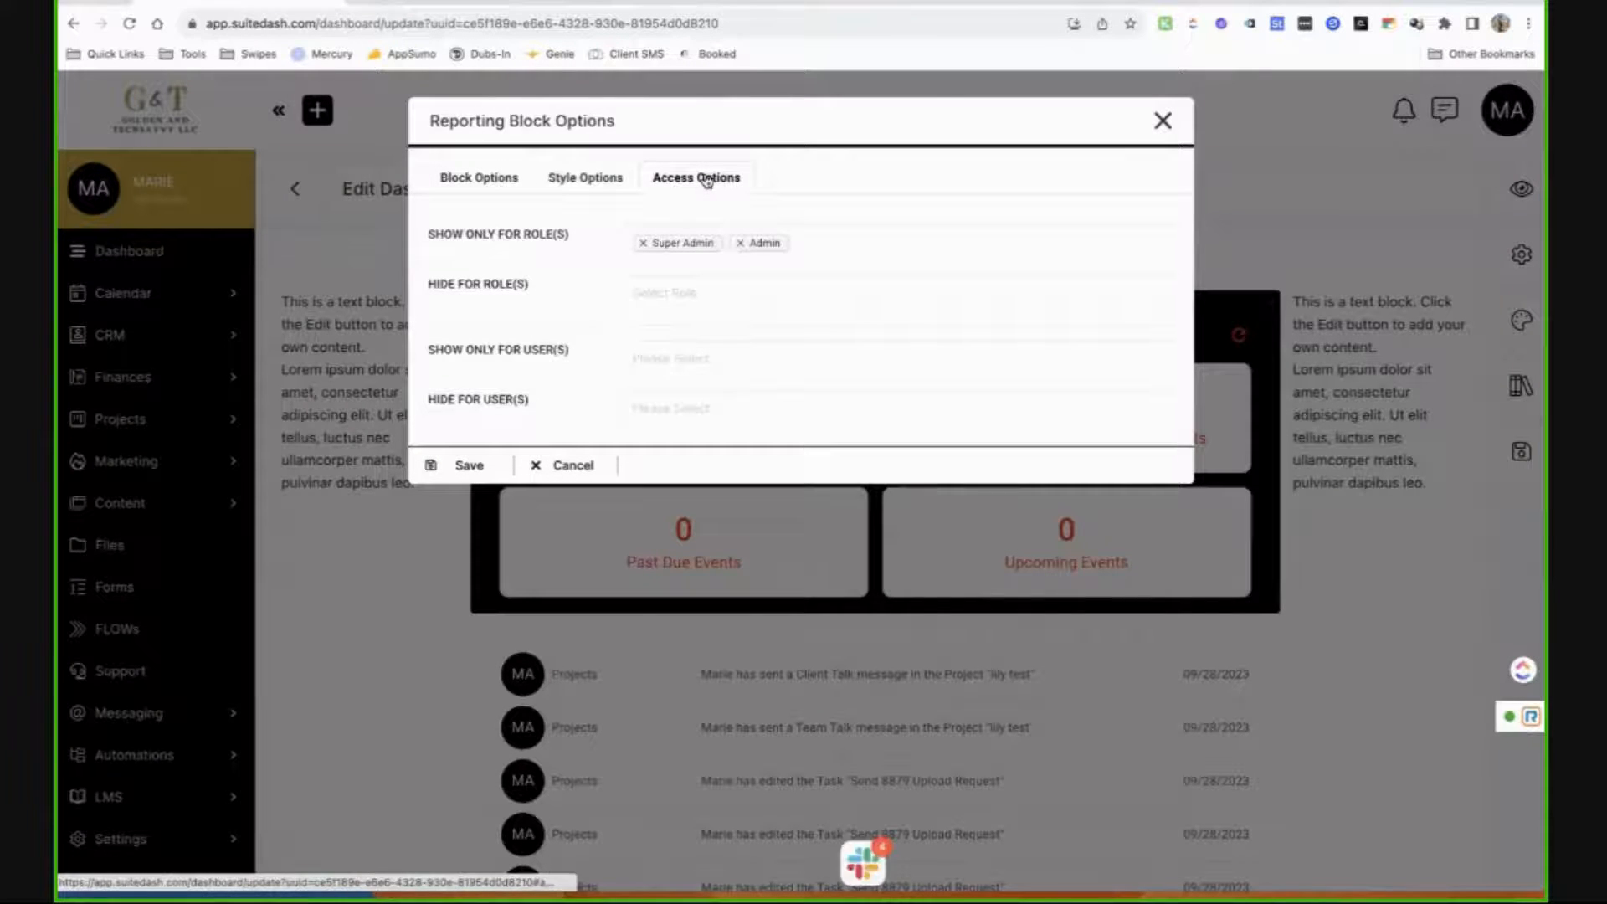
click(644, 252)
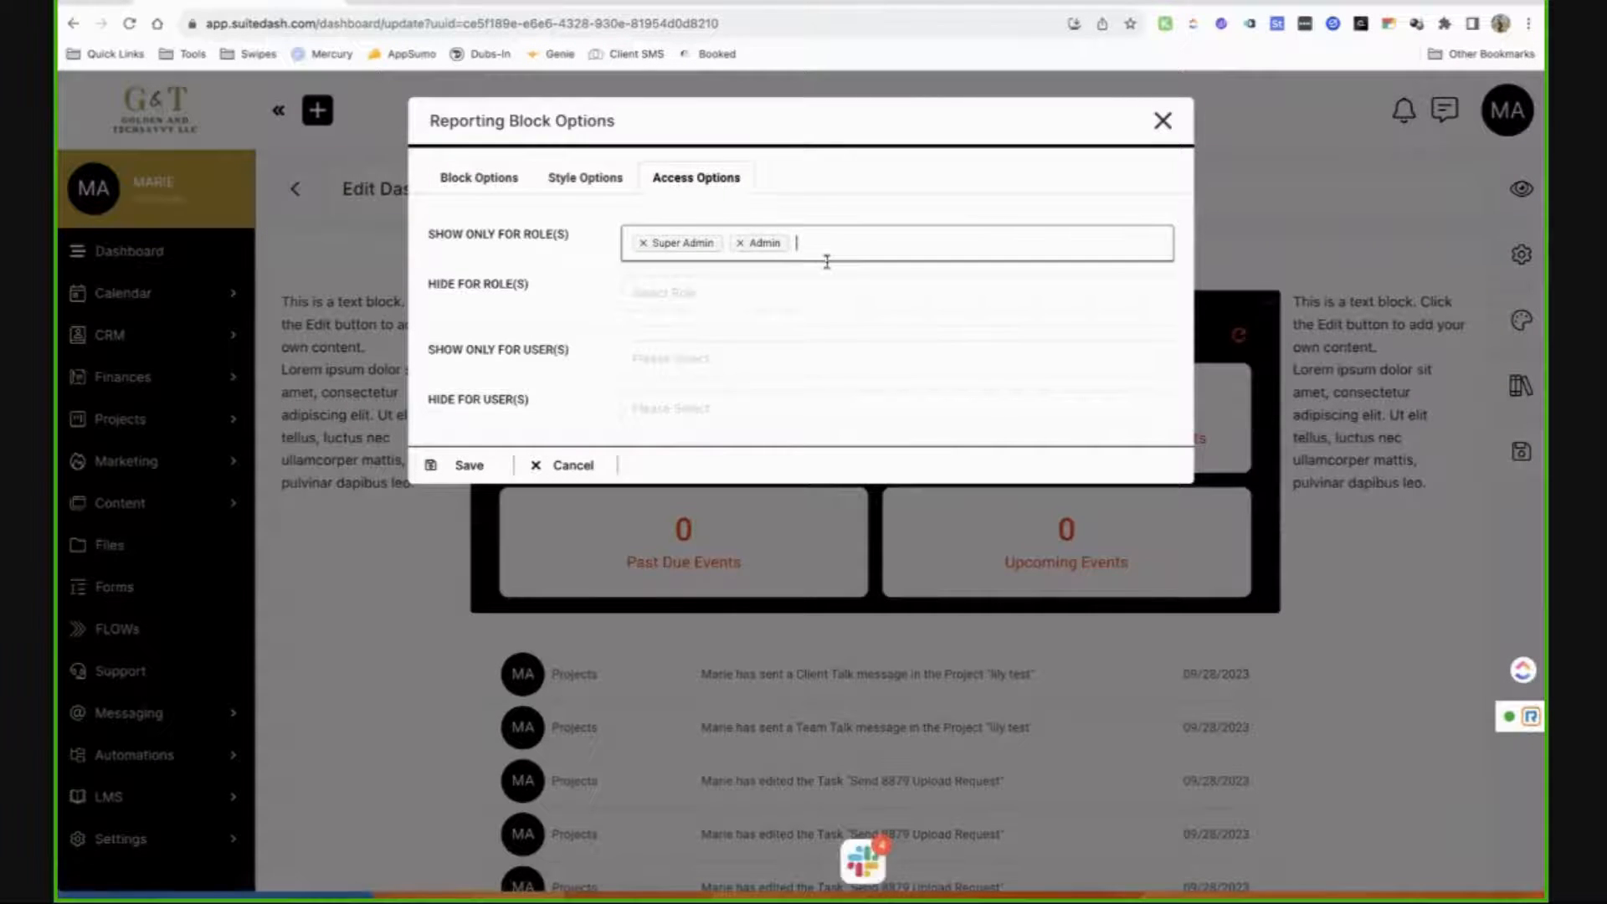
click(739, 243)
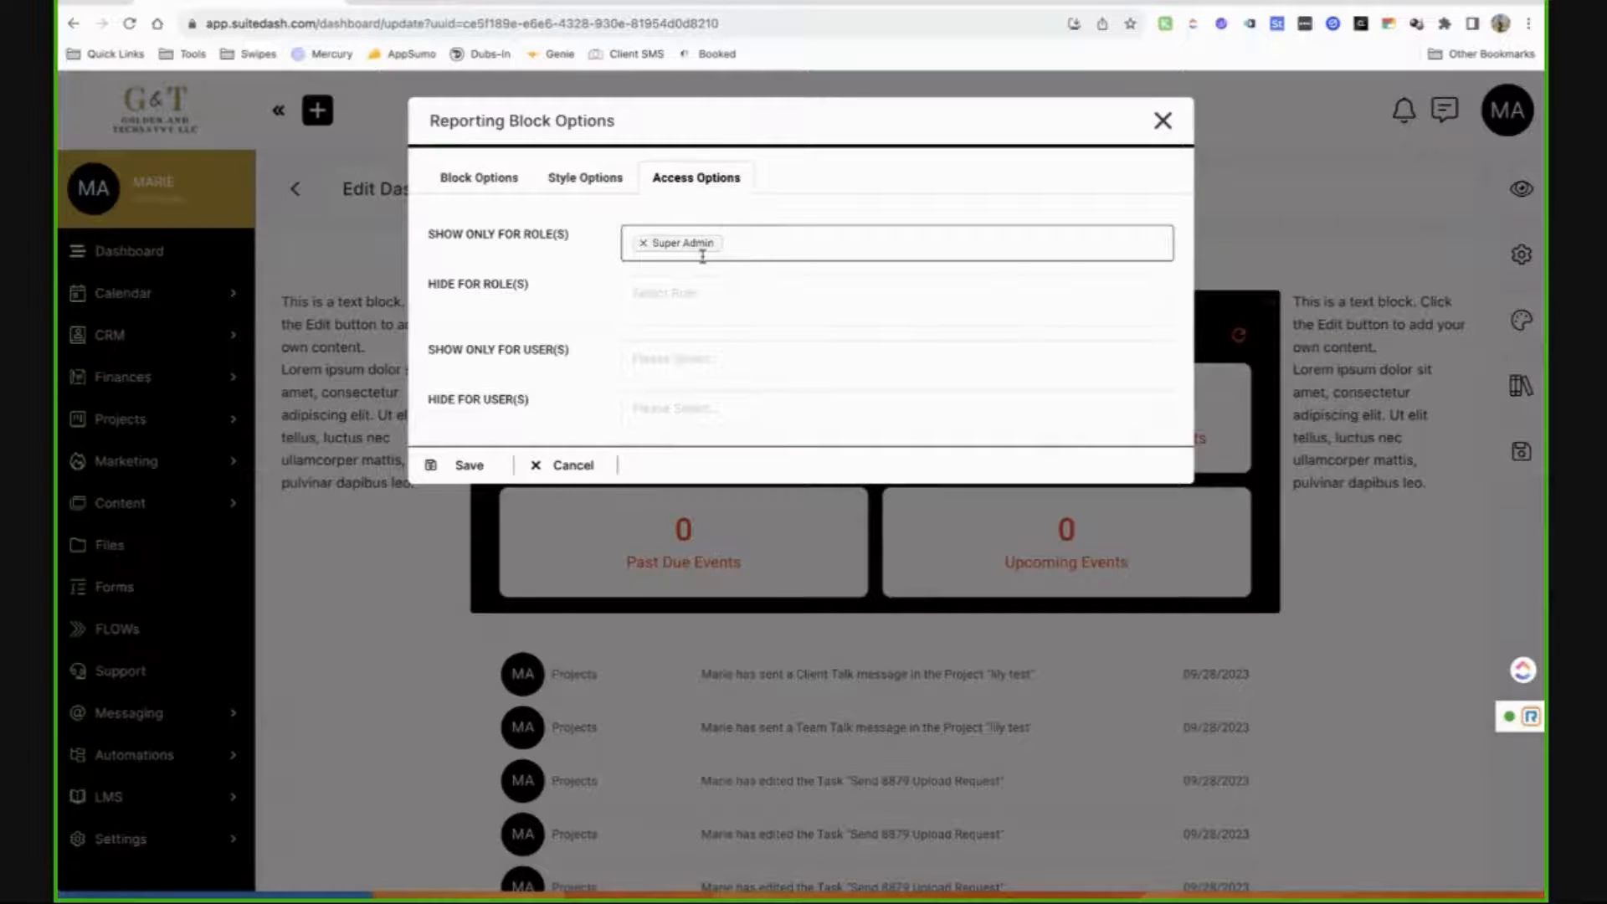
click(758, 244)
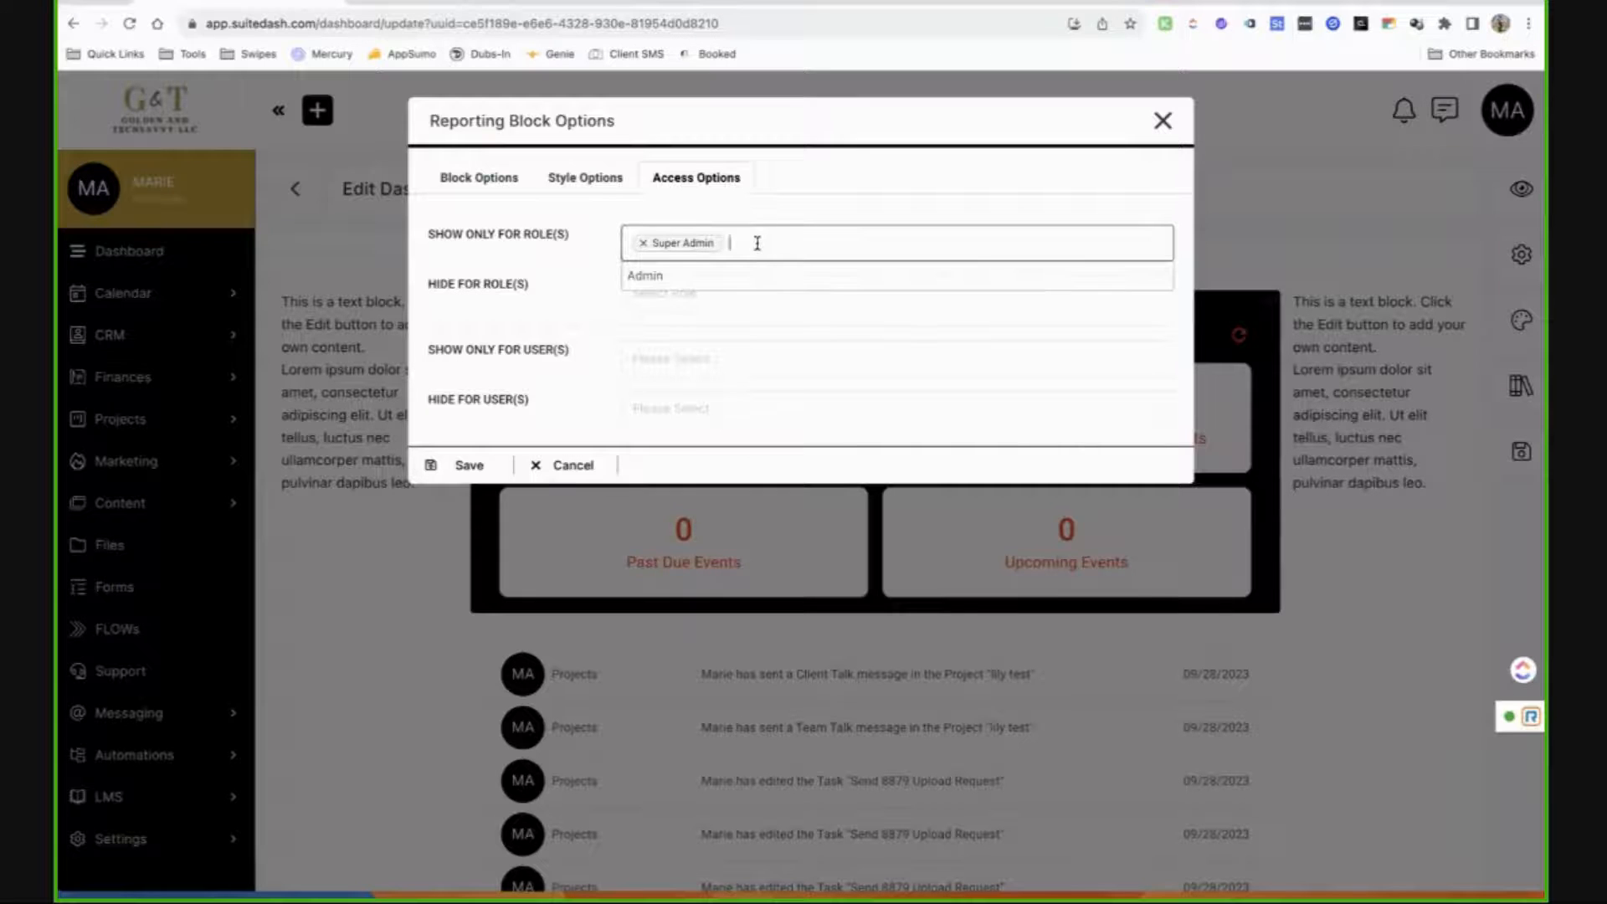
click(713, 281)
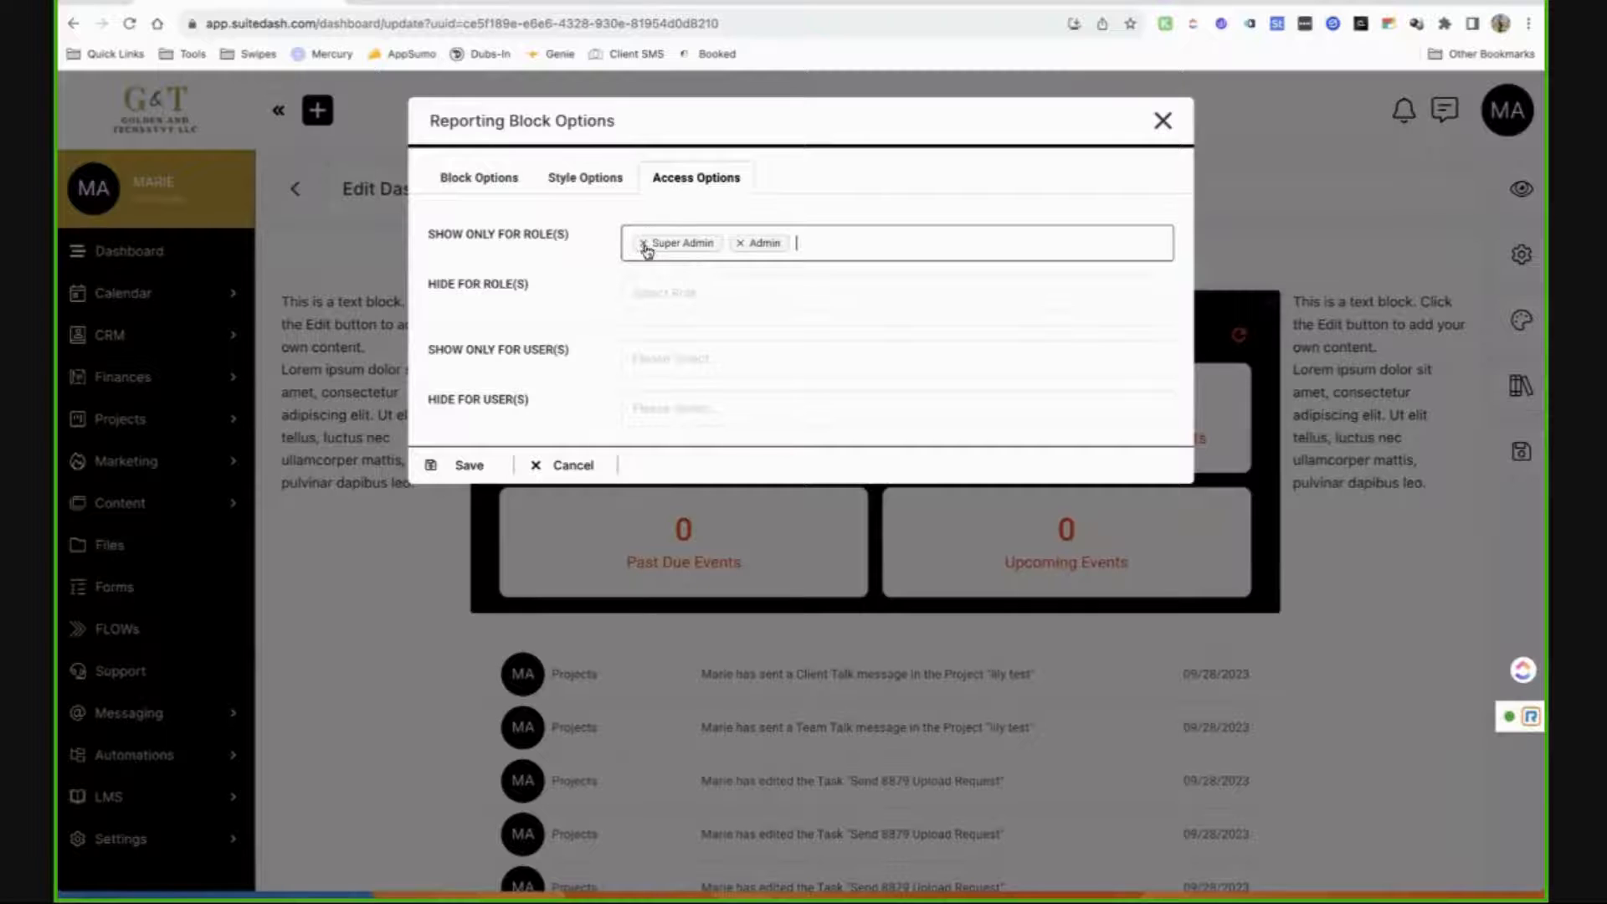
click(664, 293)
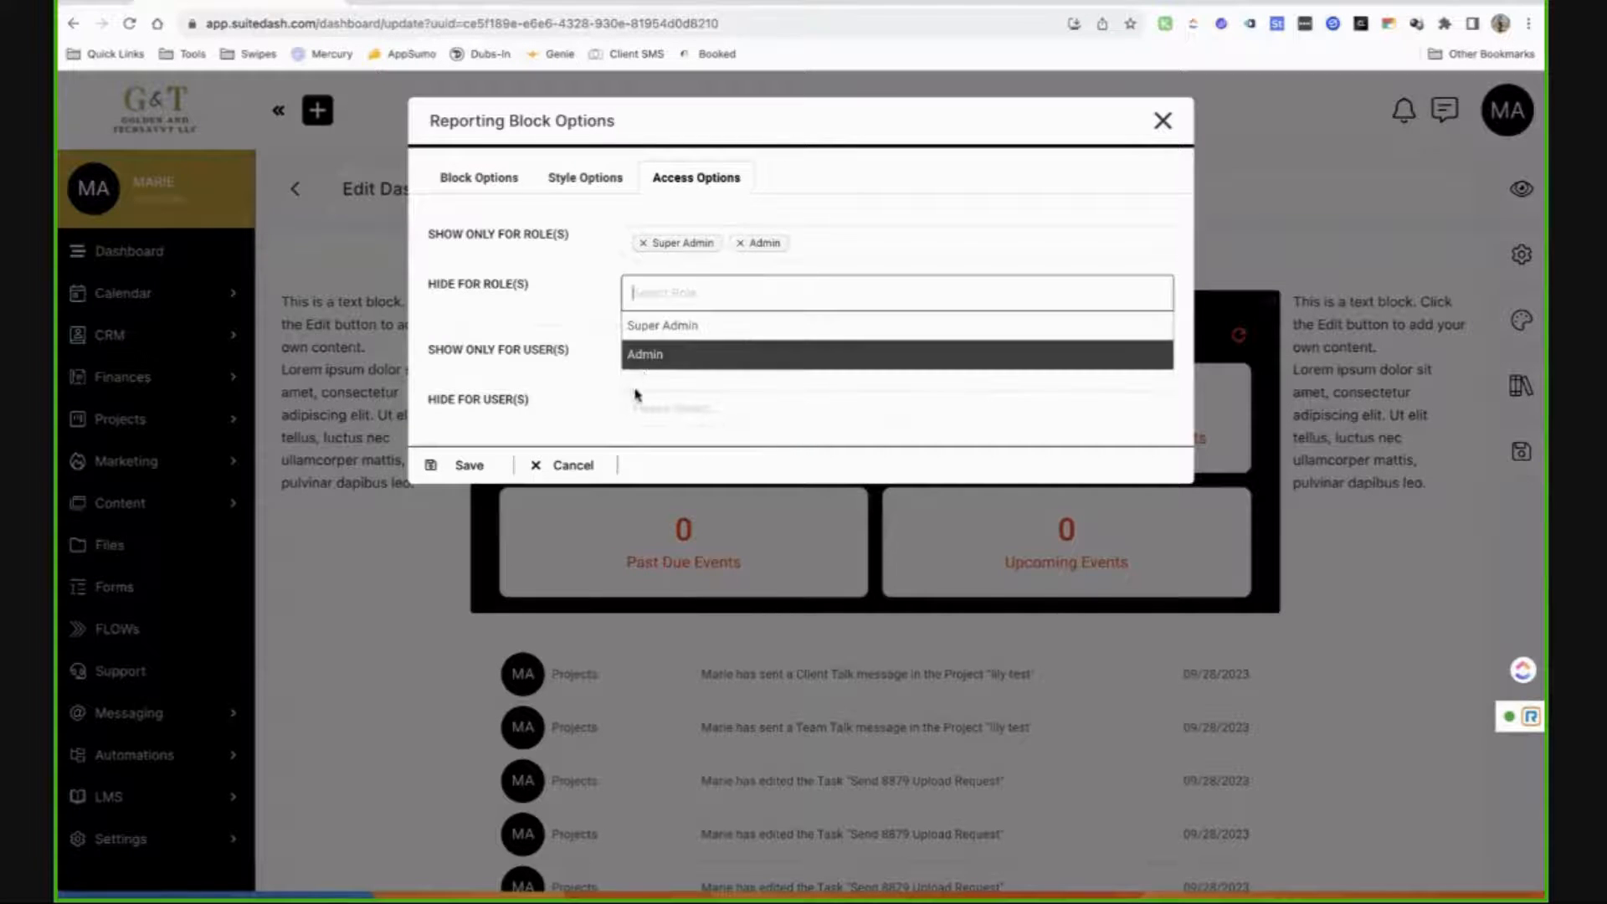
click(608, 408)
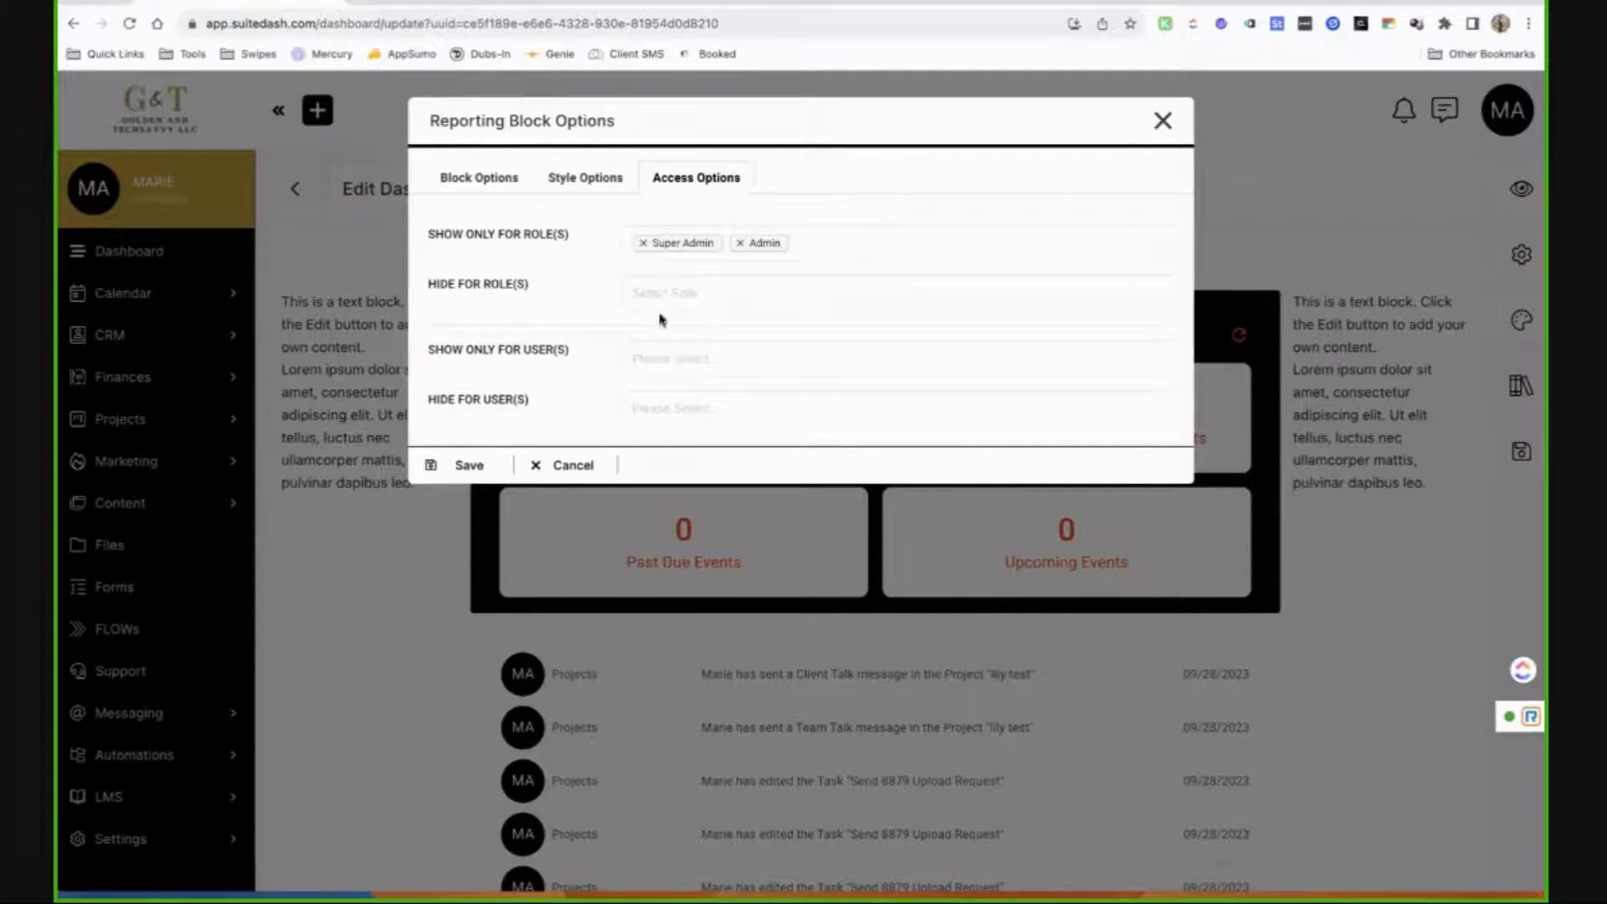
click(653, 365)
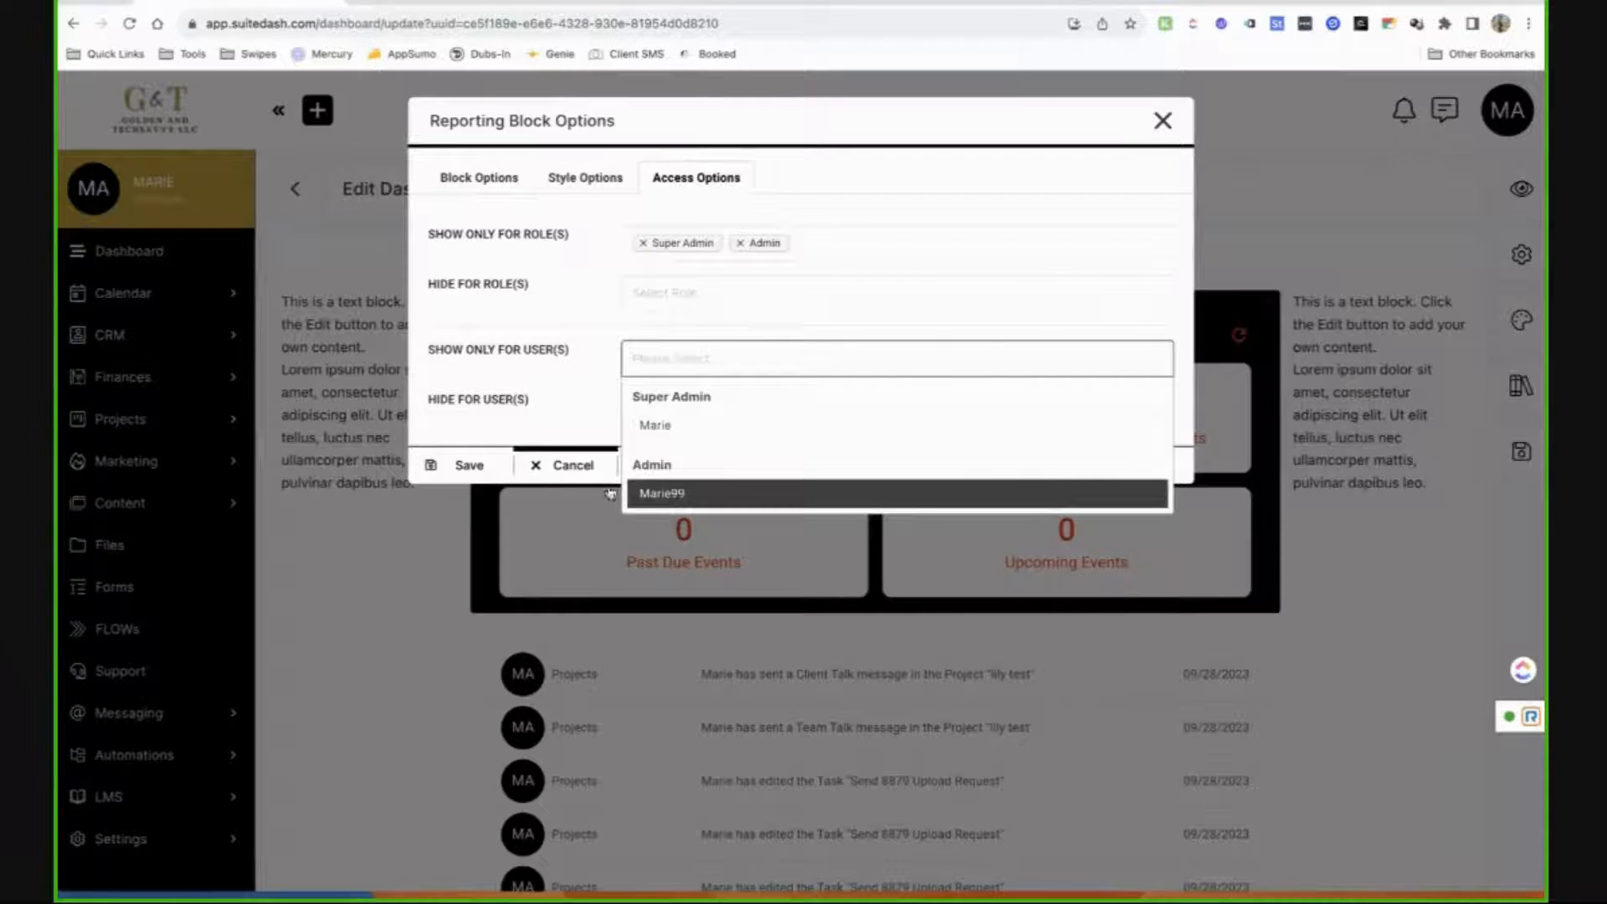
click(560, 428)
click(566, 463)
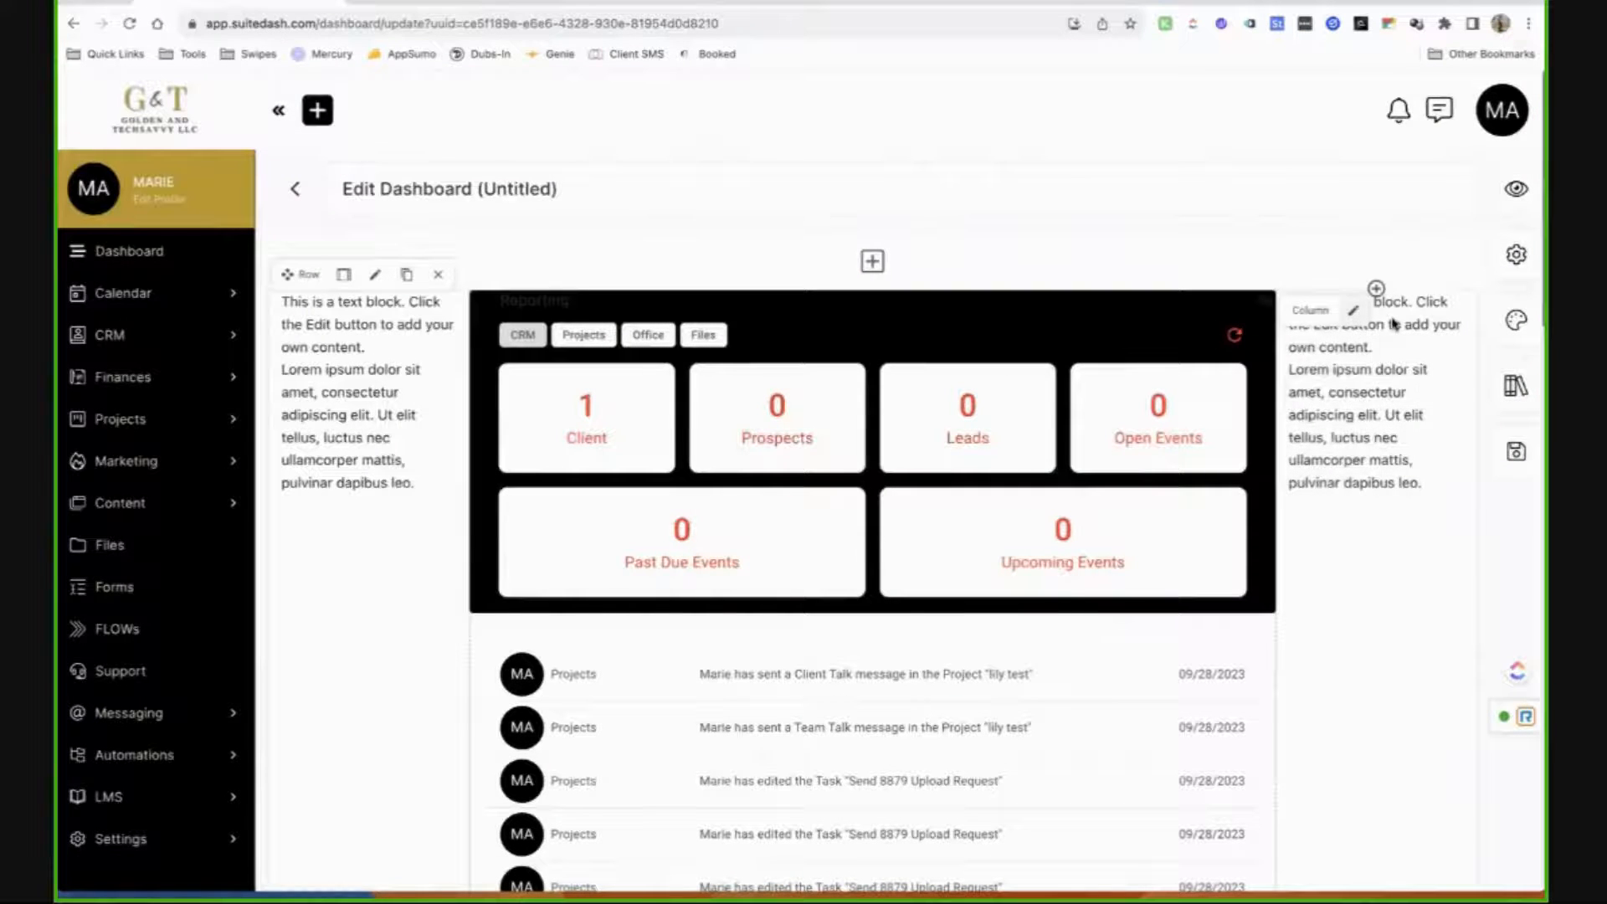
Set the third column's border color to rgb(255, 0, 0) and its background color to rgb(0, 0, 0).
click(1353, 311)
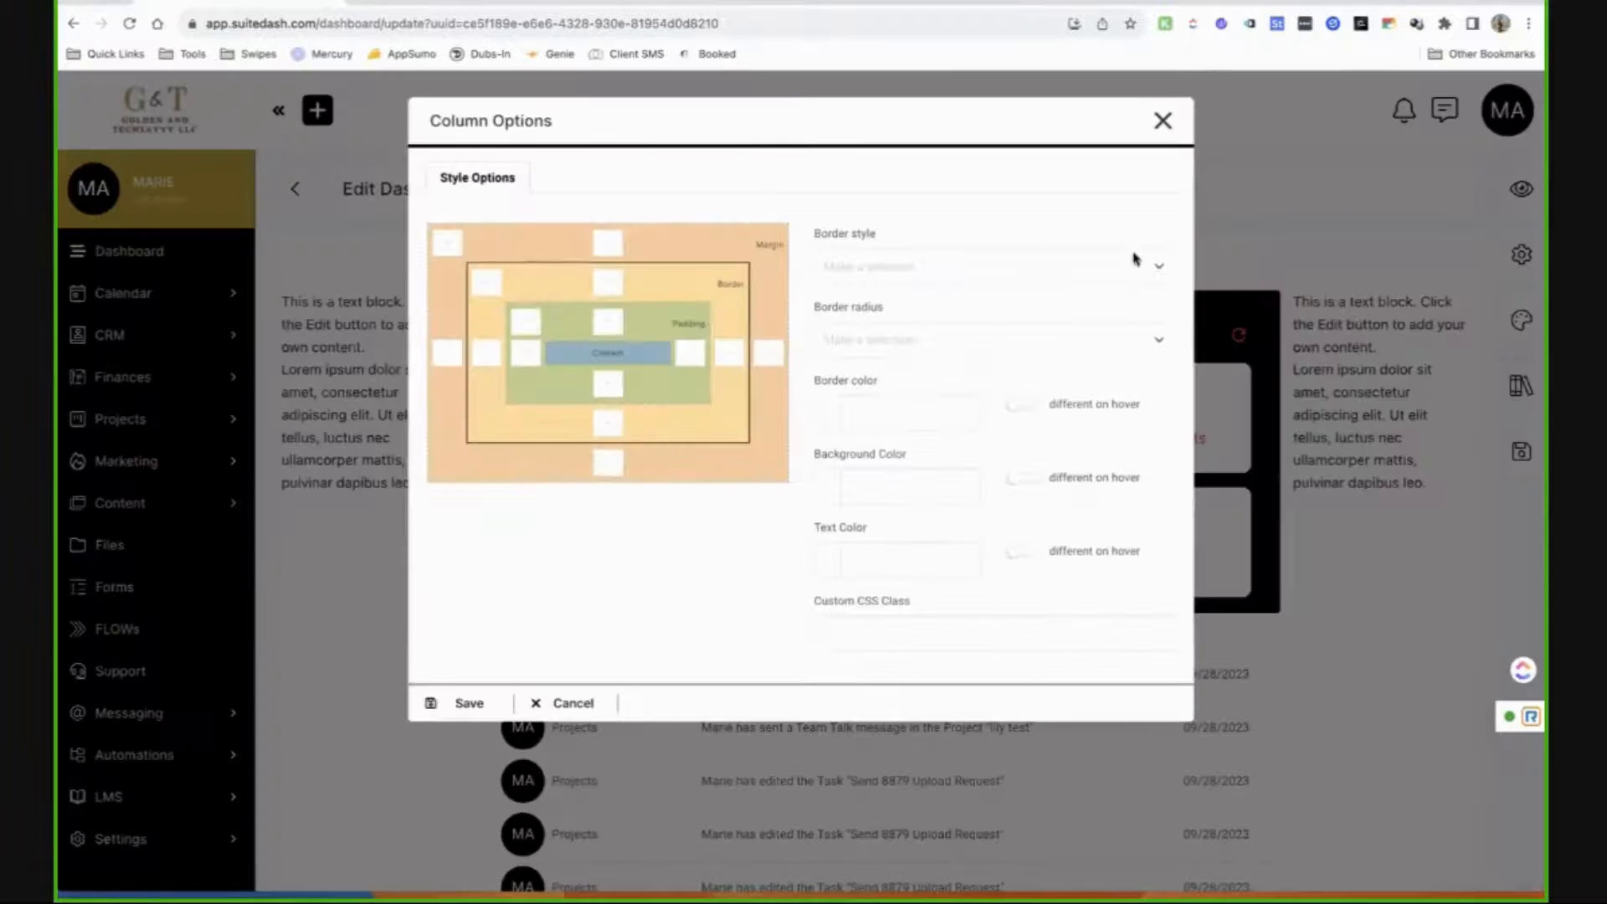
click(873, 412)
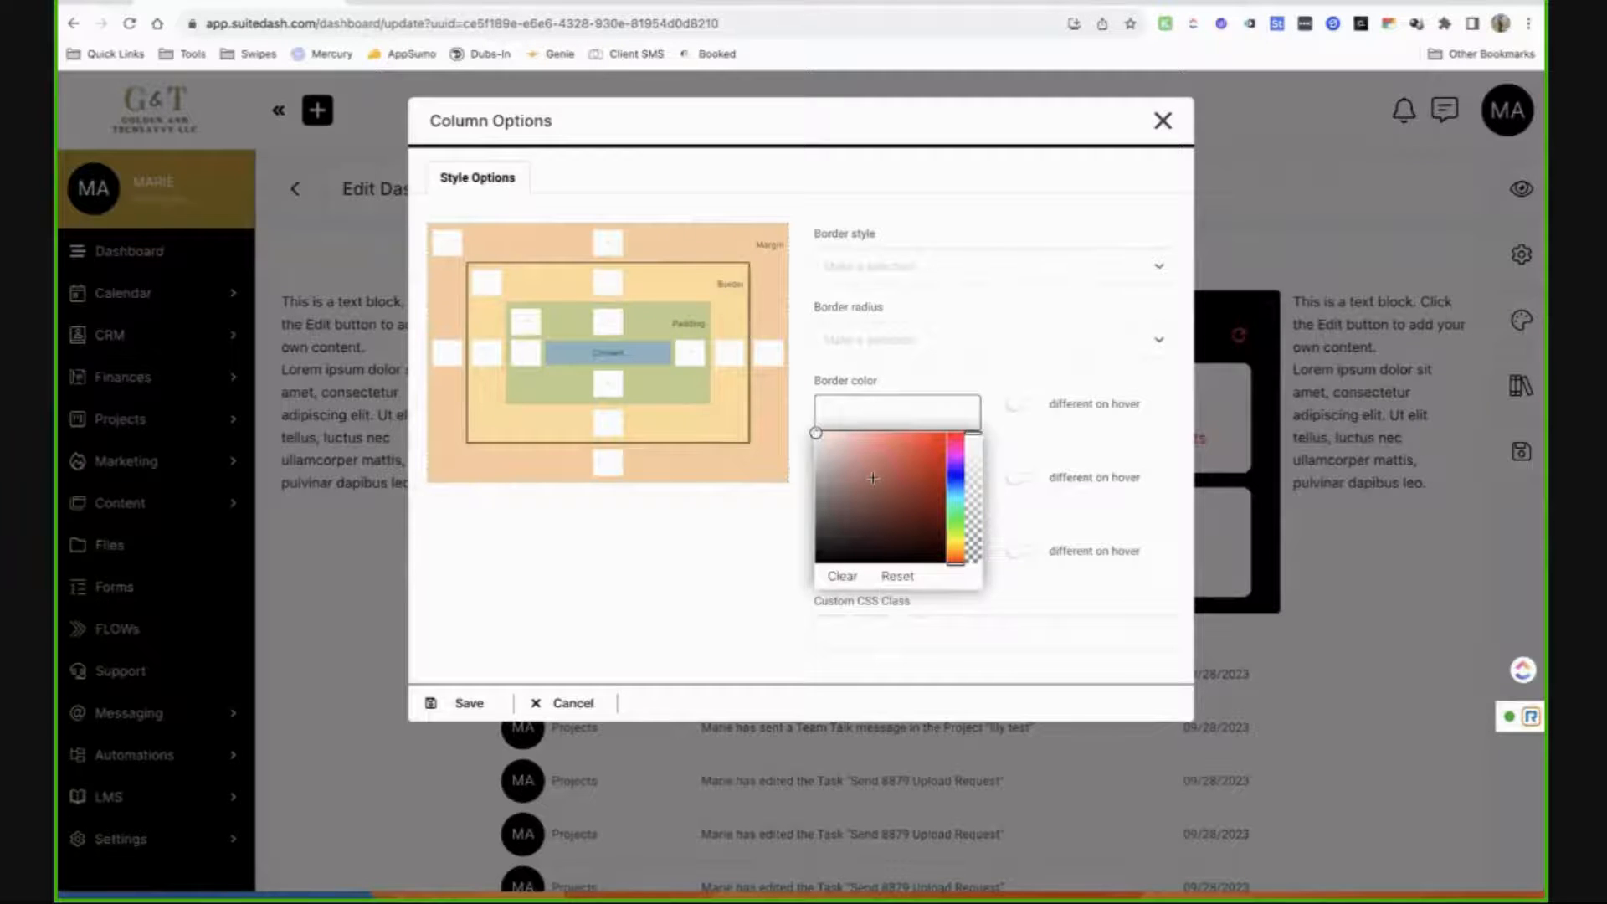
click(944, 433)
click(782, 563)
click(888, 485)
click(884, 540)
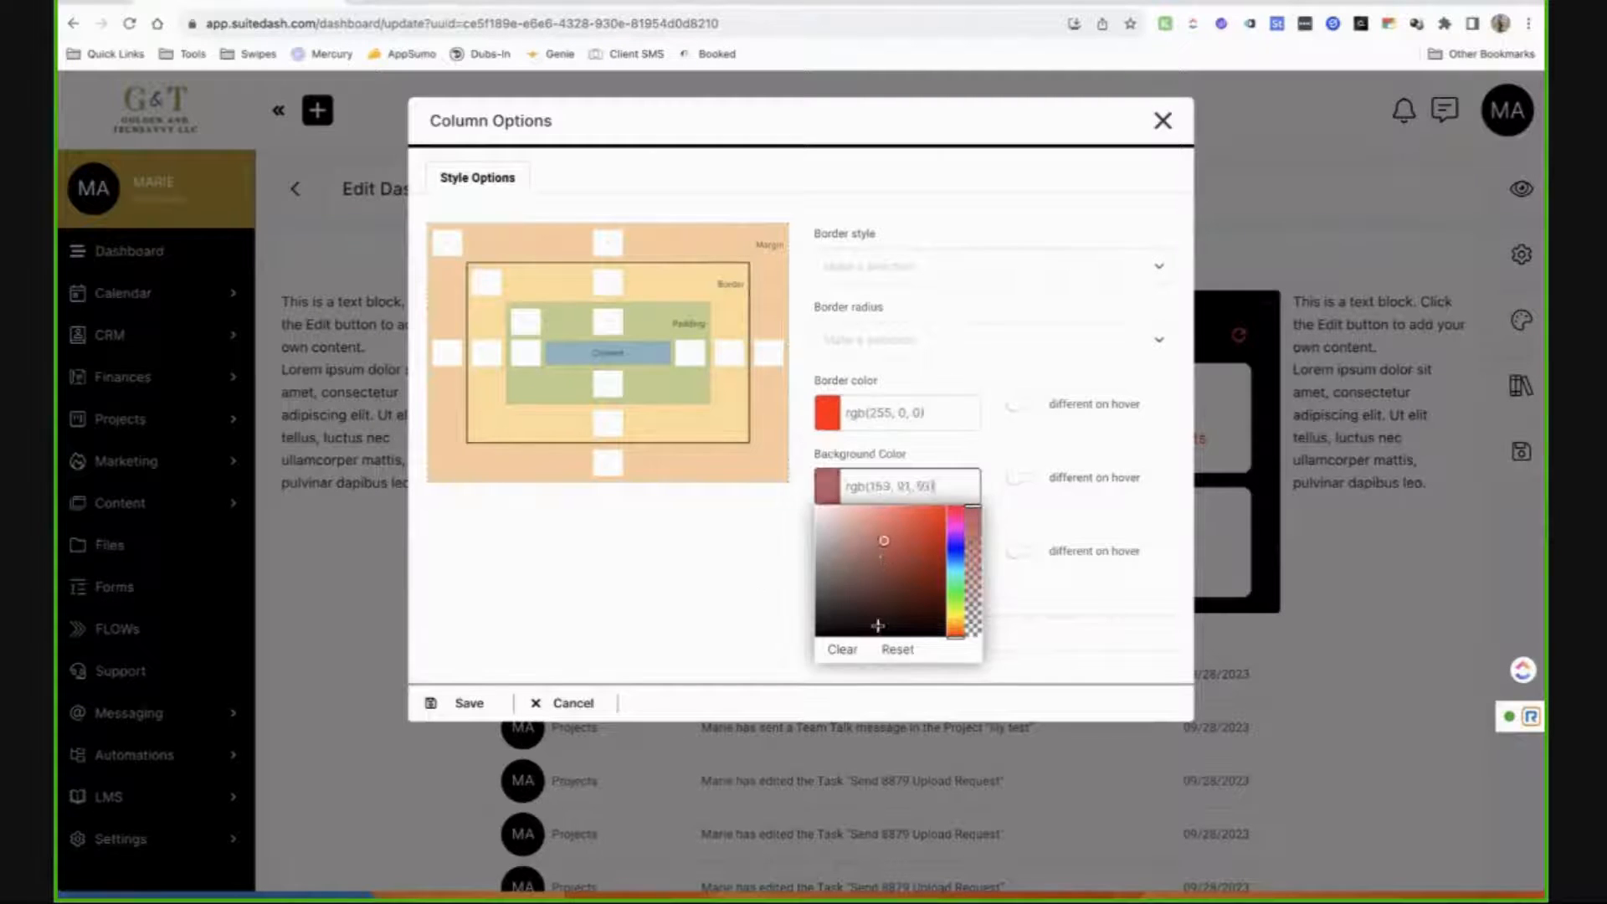
drag(878, 626, 874, 665)
click(1053, 505)
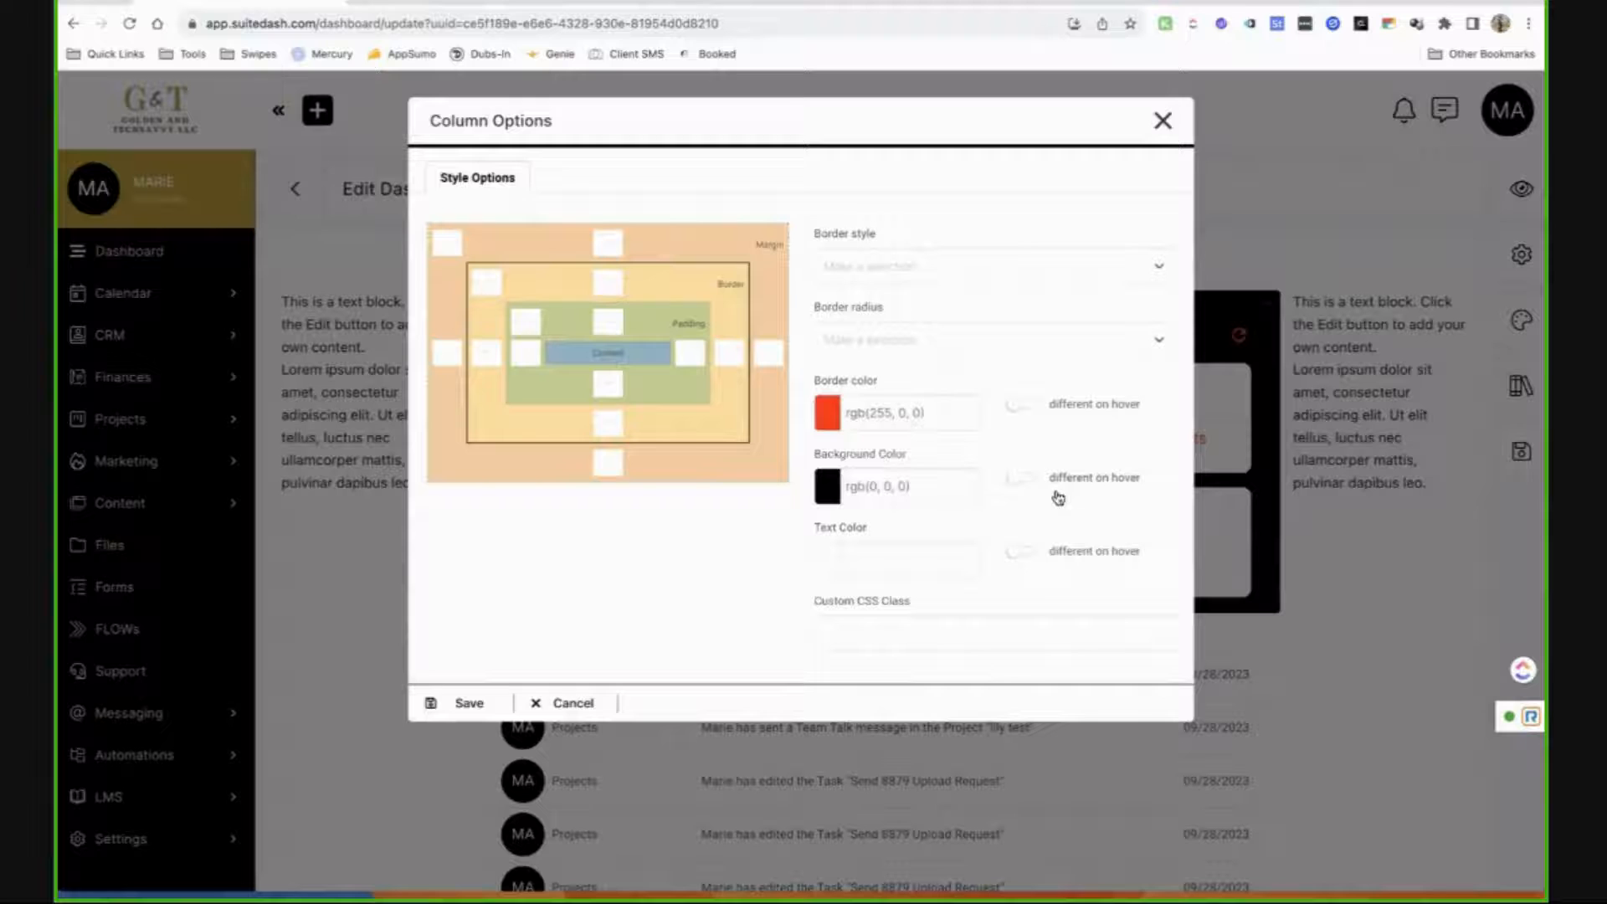
Give the third column a different background color on hover, rgb(255, 0, 0), and save its options.
click(1016, 477)
click(908, 560)
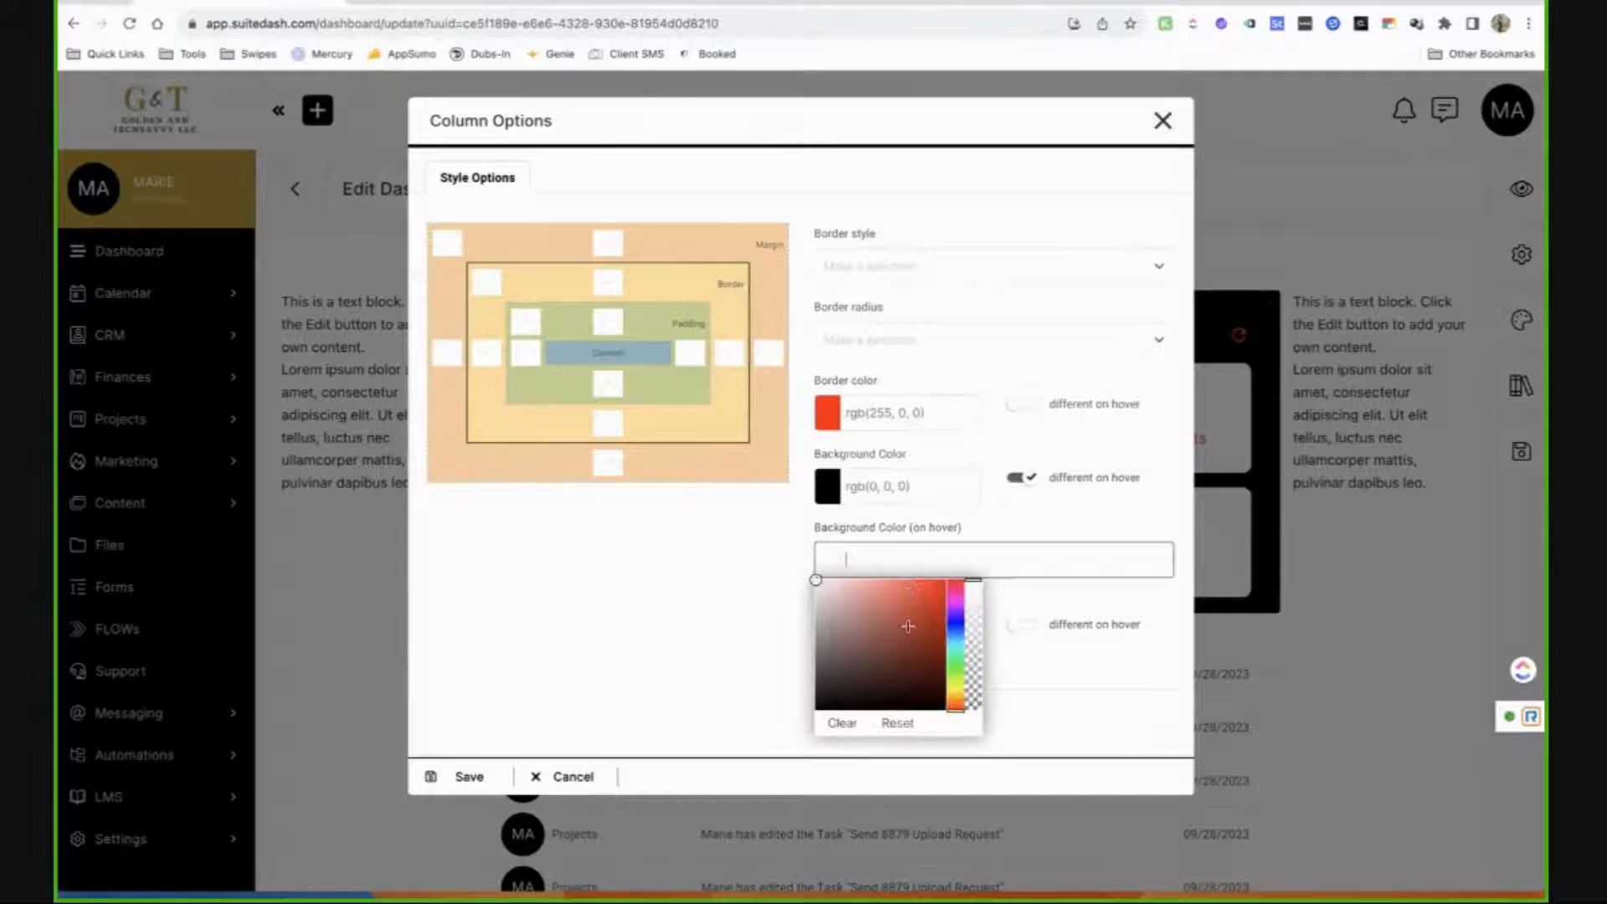
click(944, 581)
click(1001, 552)
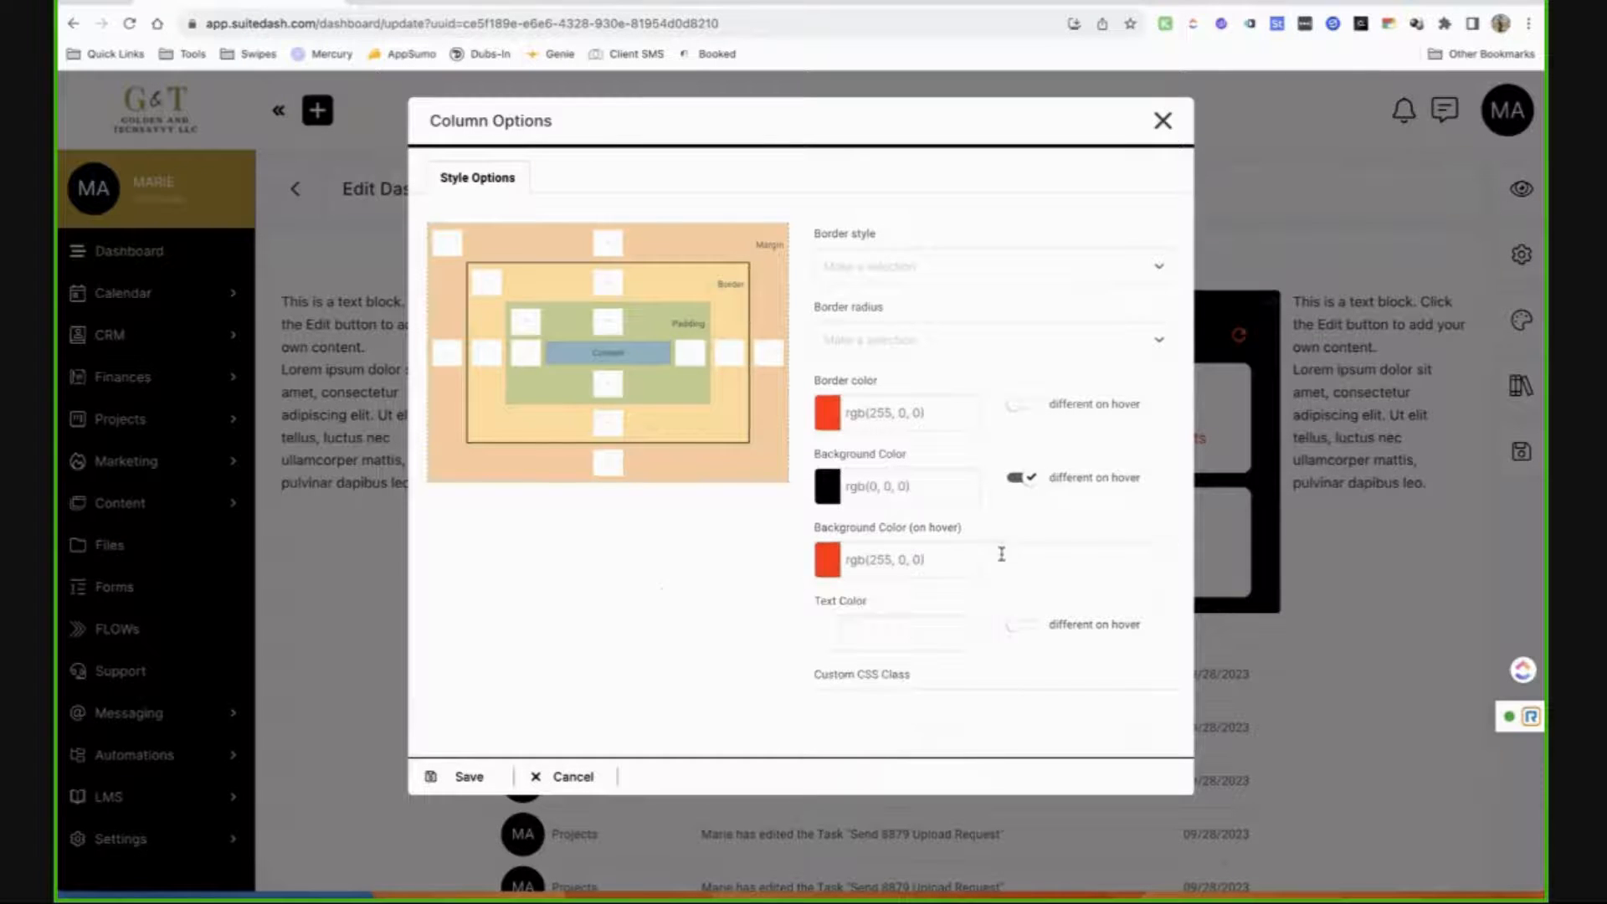
click(471, 787)
Preview the dashboard to check the third column's styling and test the first button below the activity stream.
click(1533, 210)
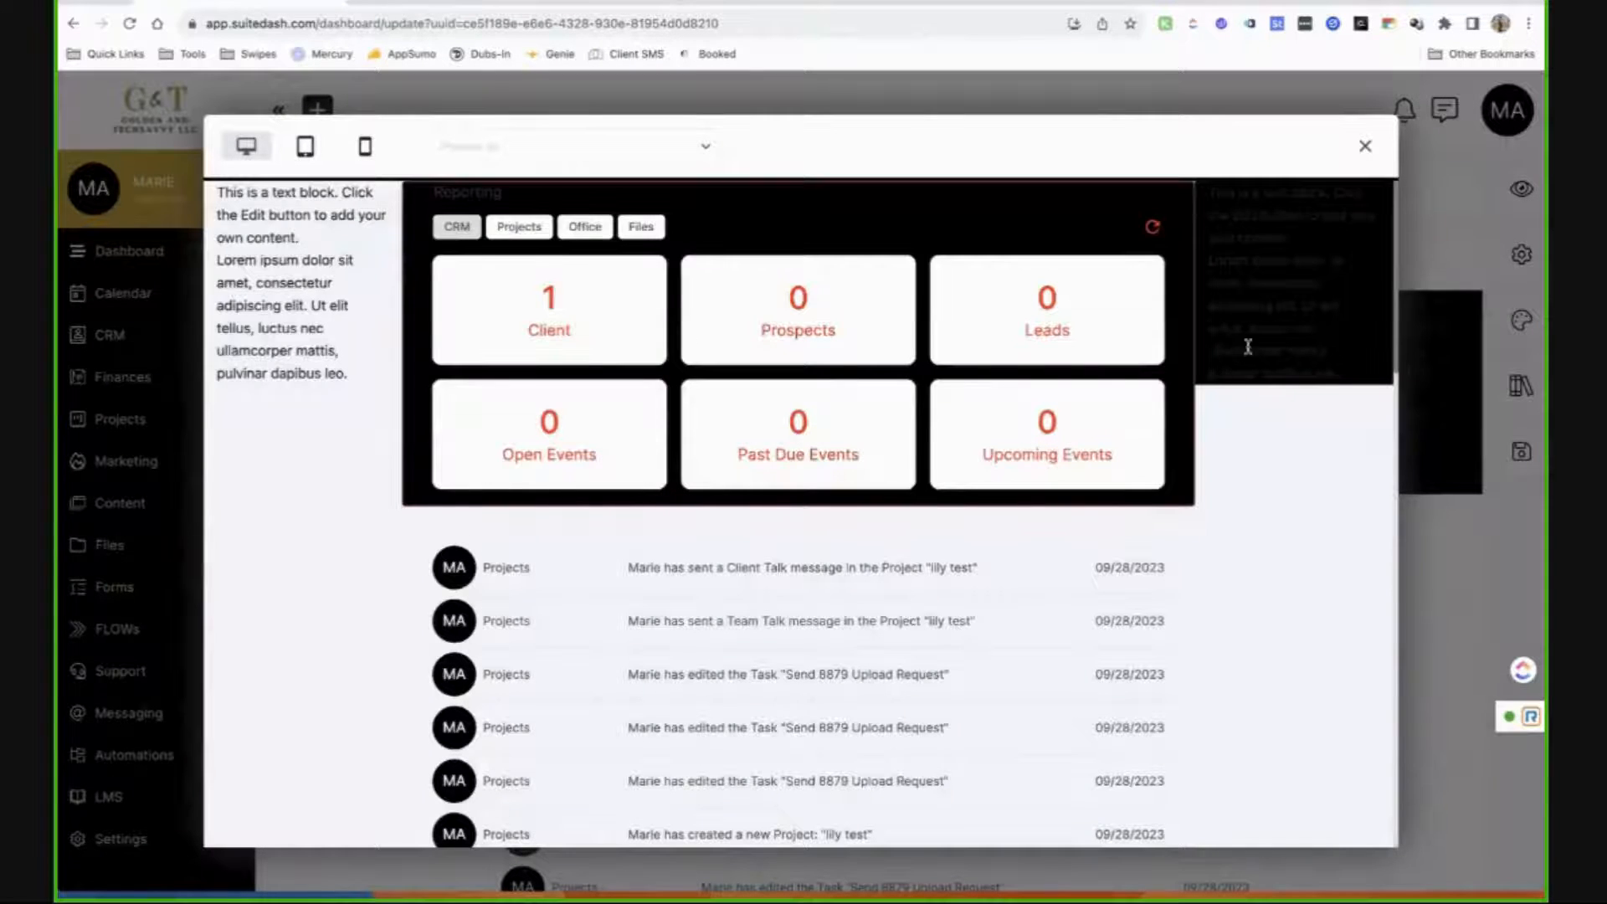
drag(1246, 307, 1255, 239)
click(1285, 215)
drag(1344, 356, 1319, 439)
click(1278, 261)
click(1314, 456)
scroll(1303, 439, down, 12)
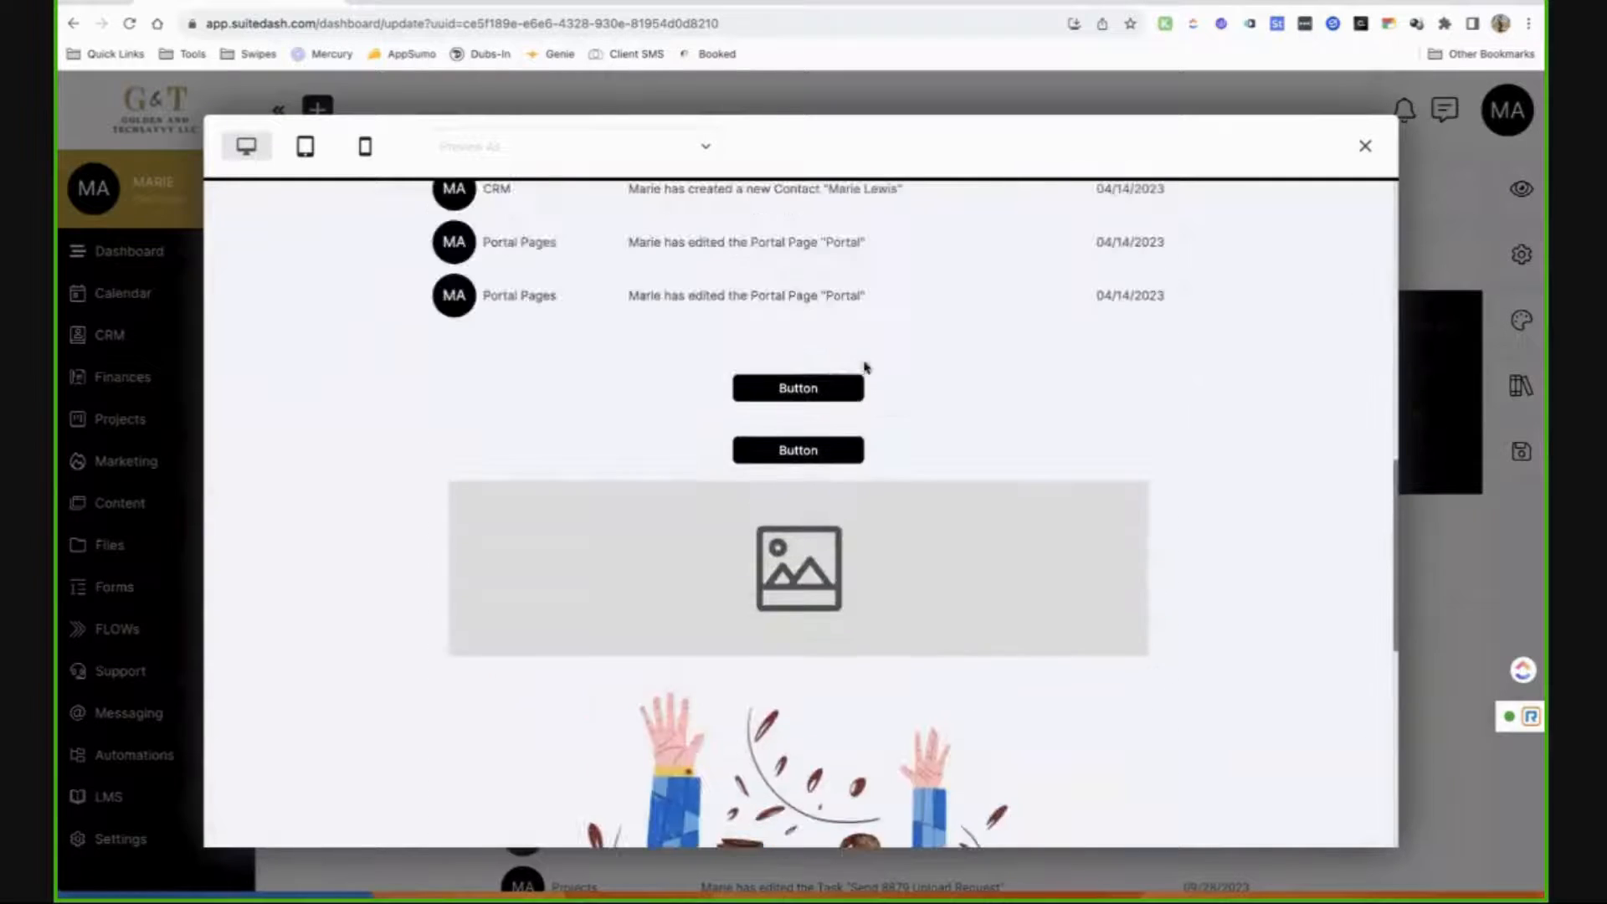
click(791, 389)
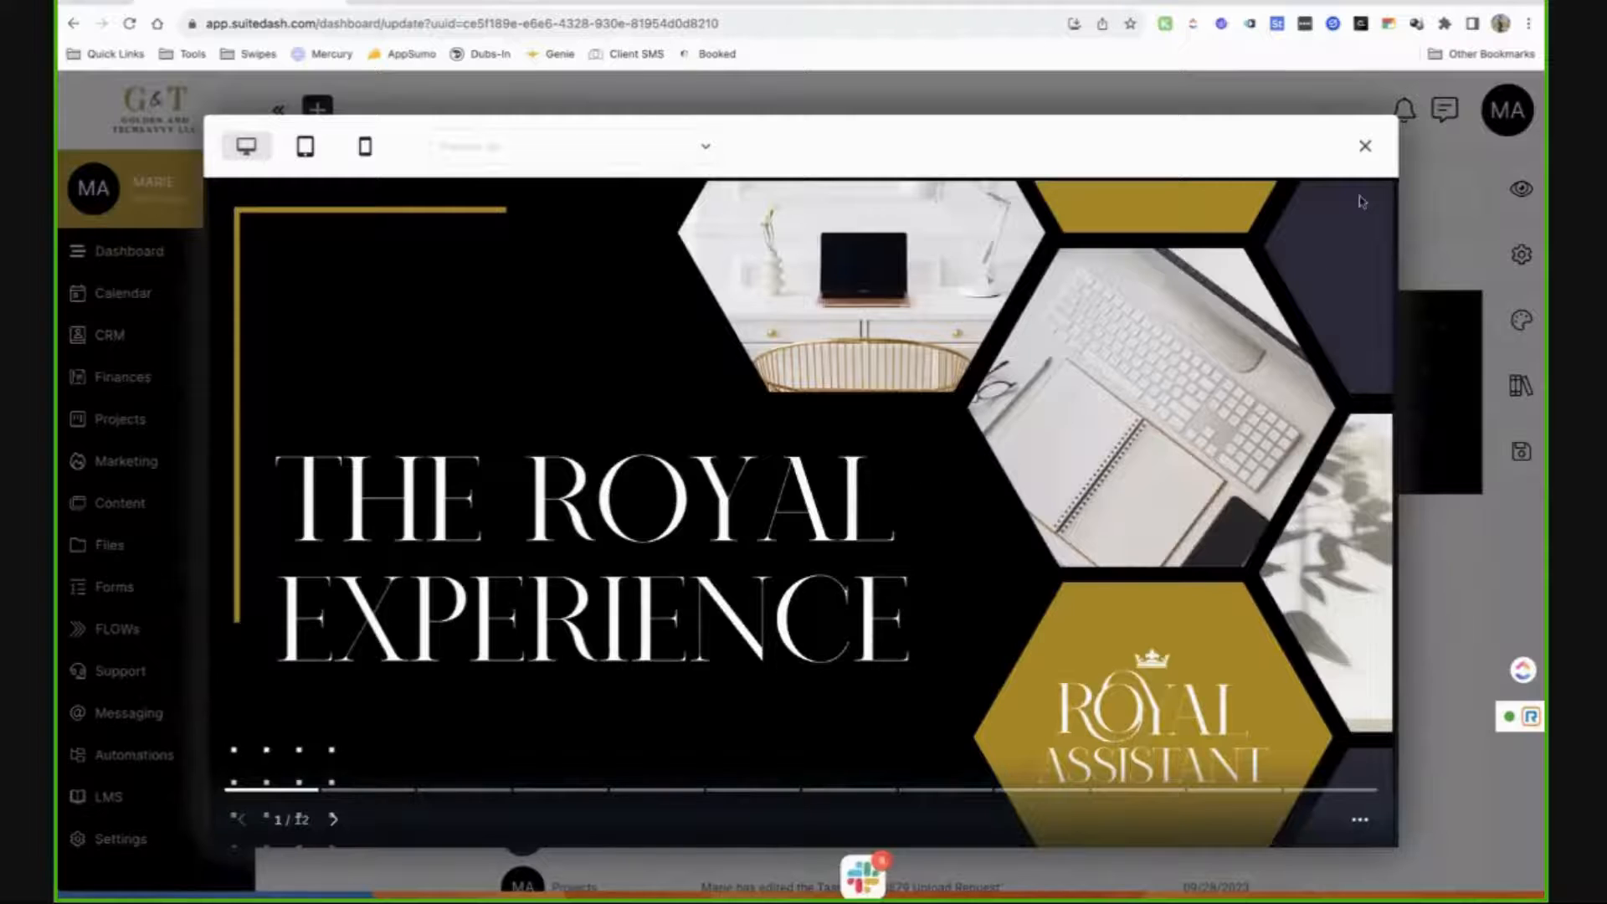
click(1365, 146)
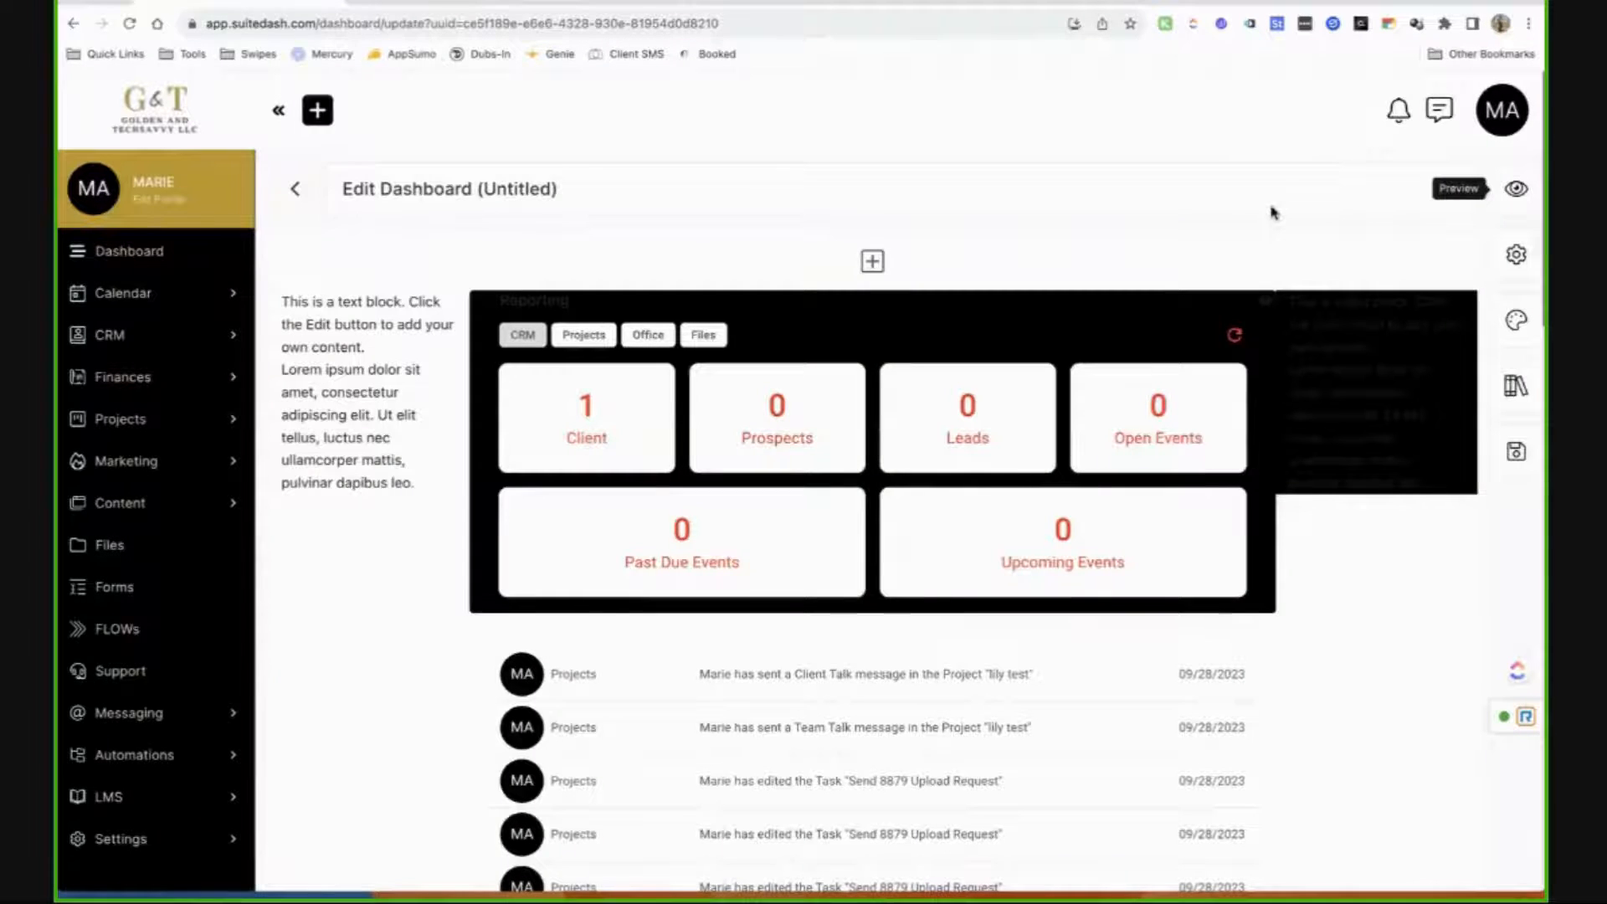
scroll(1278, 584, down, 8)
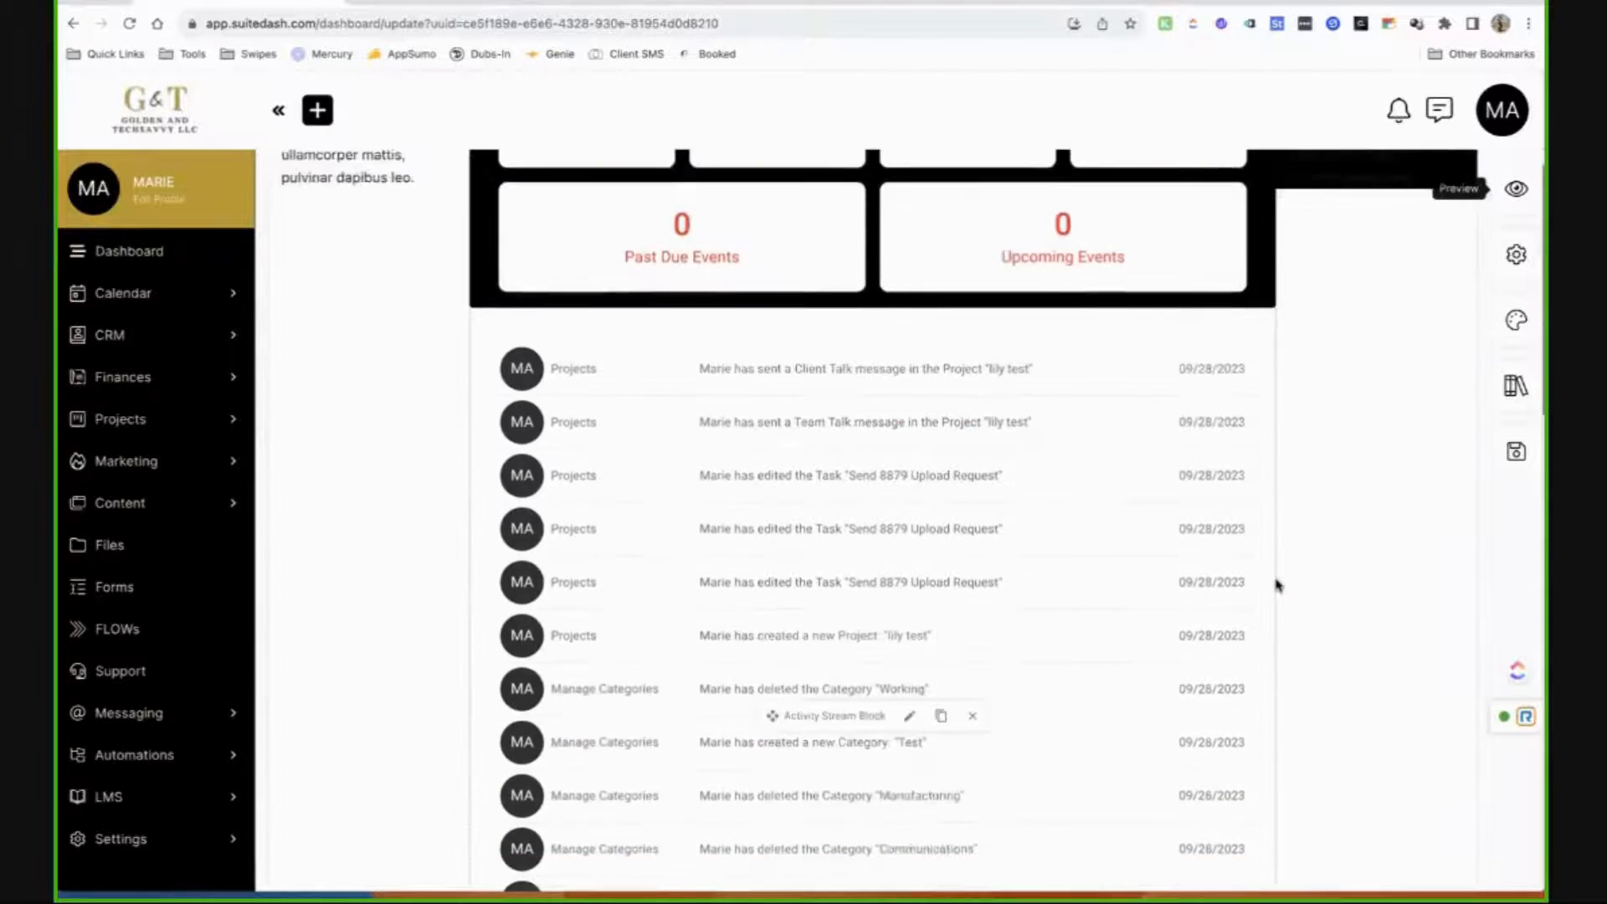
scroll(1278, 584, up, 8)
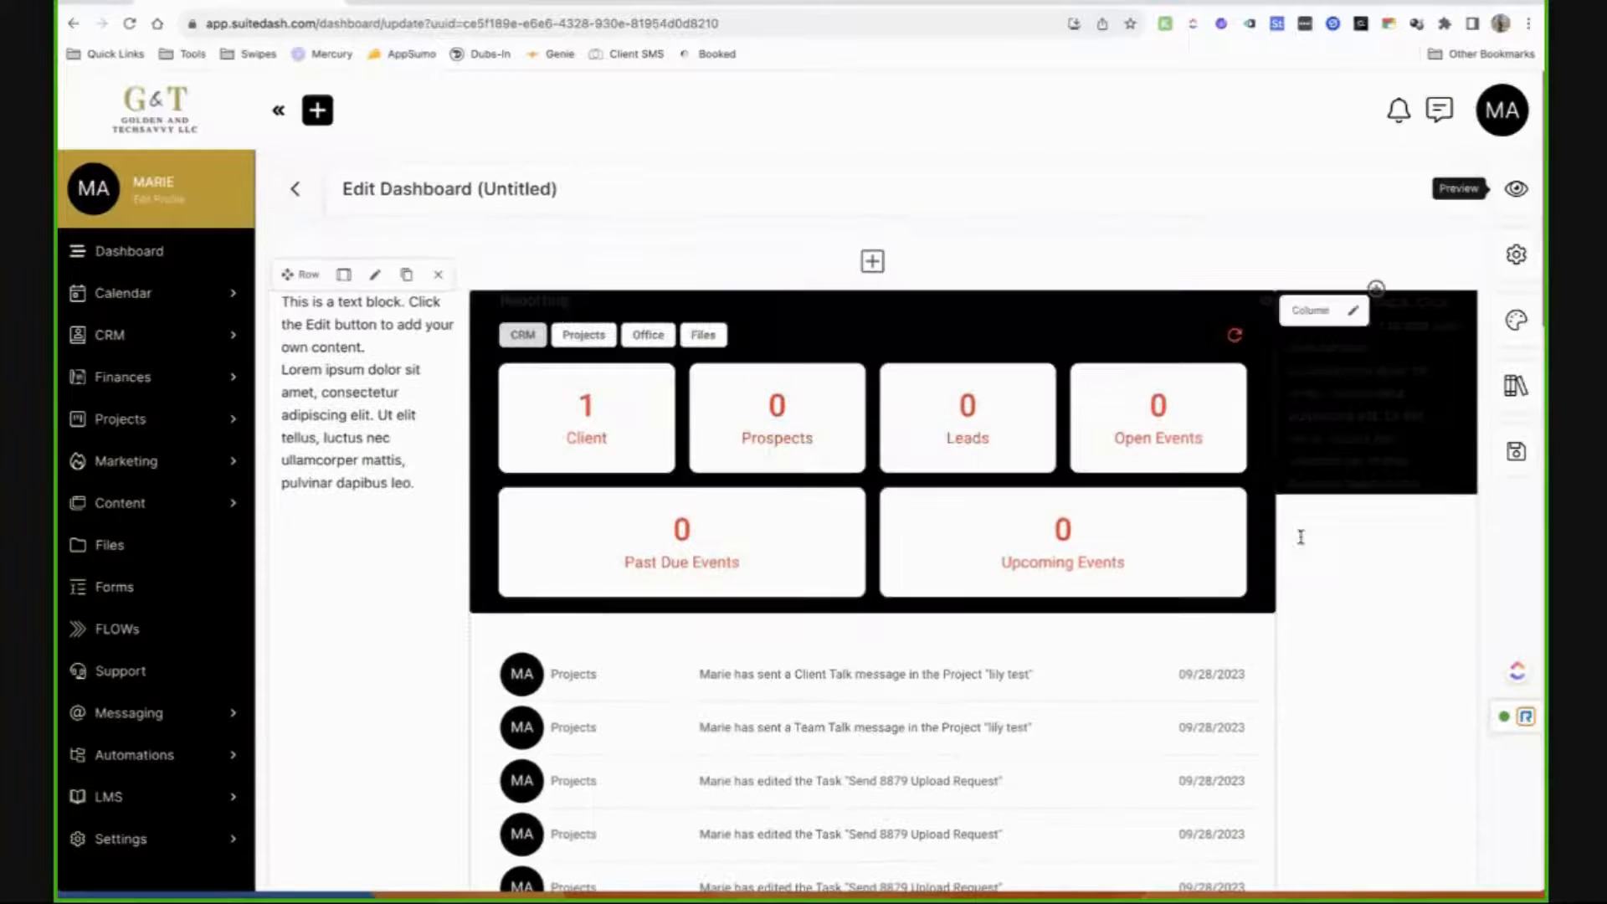
click(1517, 189)
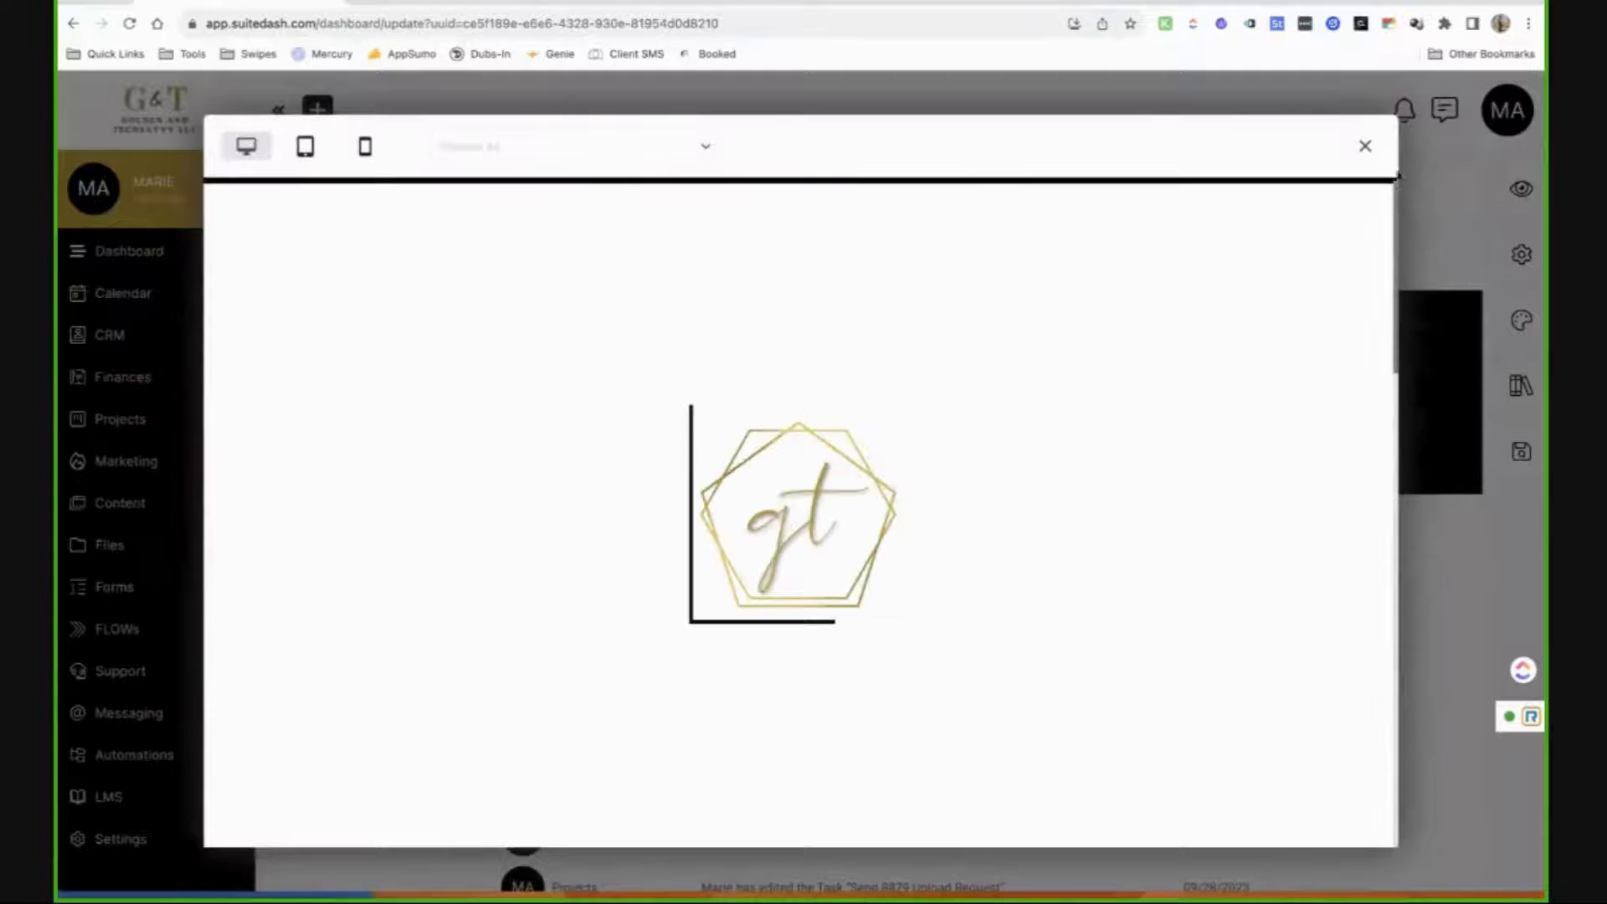
click(1367, 148)
Review the title and the contact, circle, team and role assignments in the dashboard settings, and close them.
click(1517, 254)
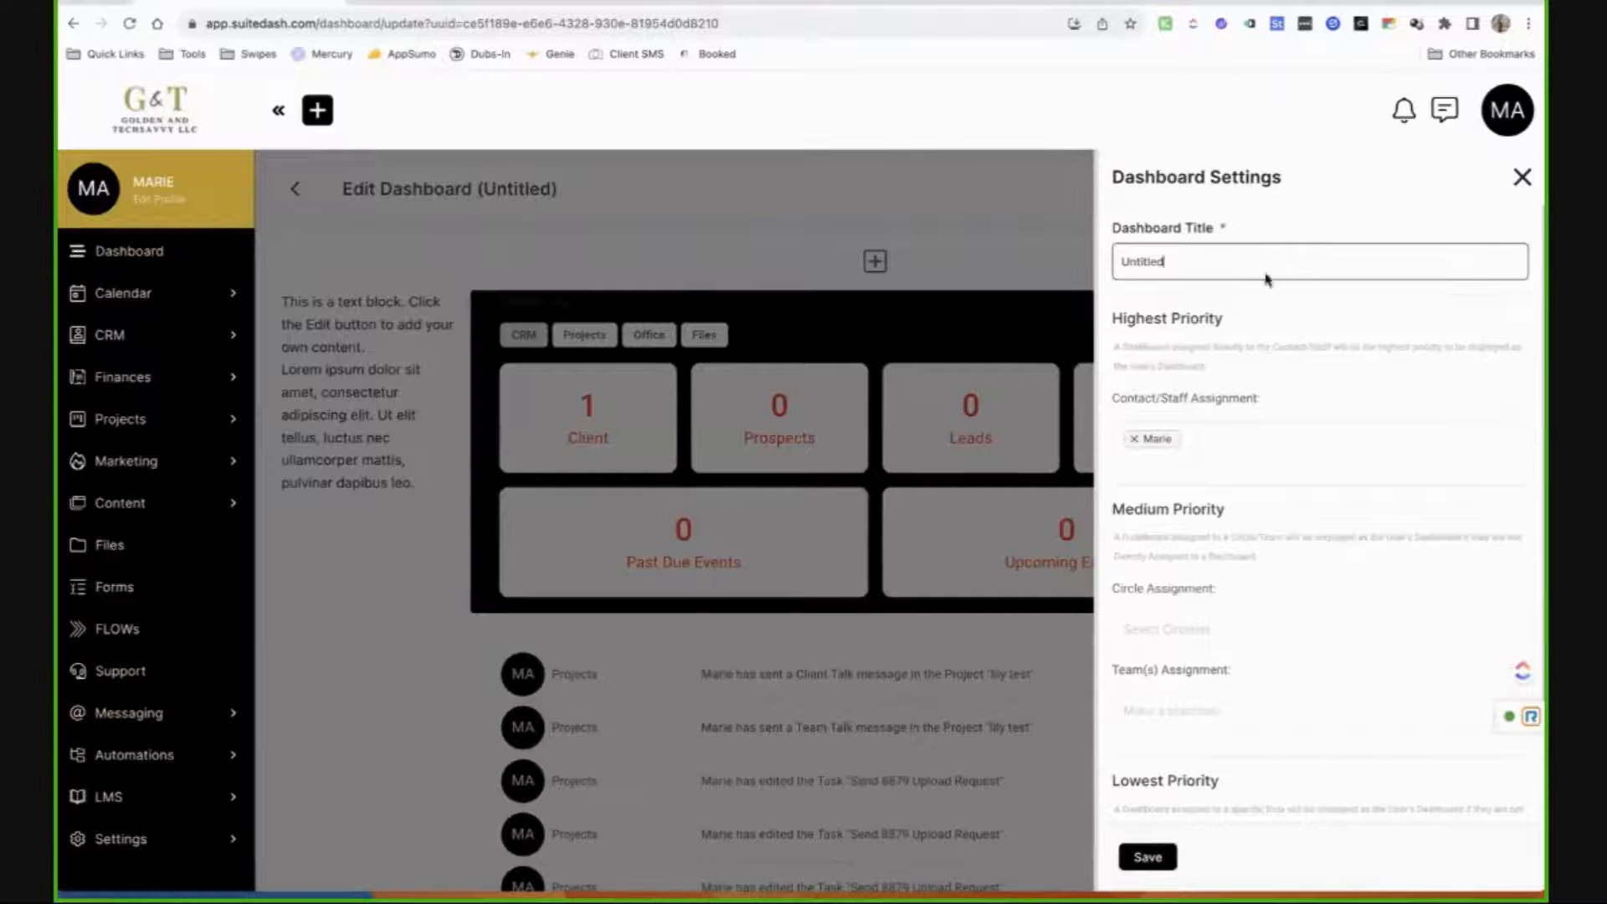
scroll(1206, 334, down, 1)
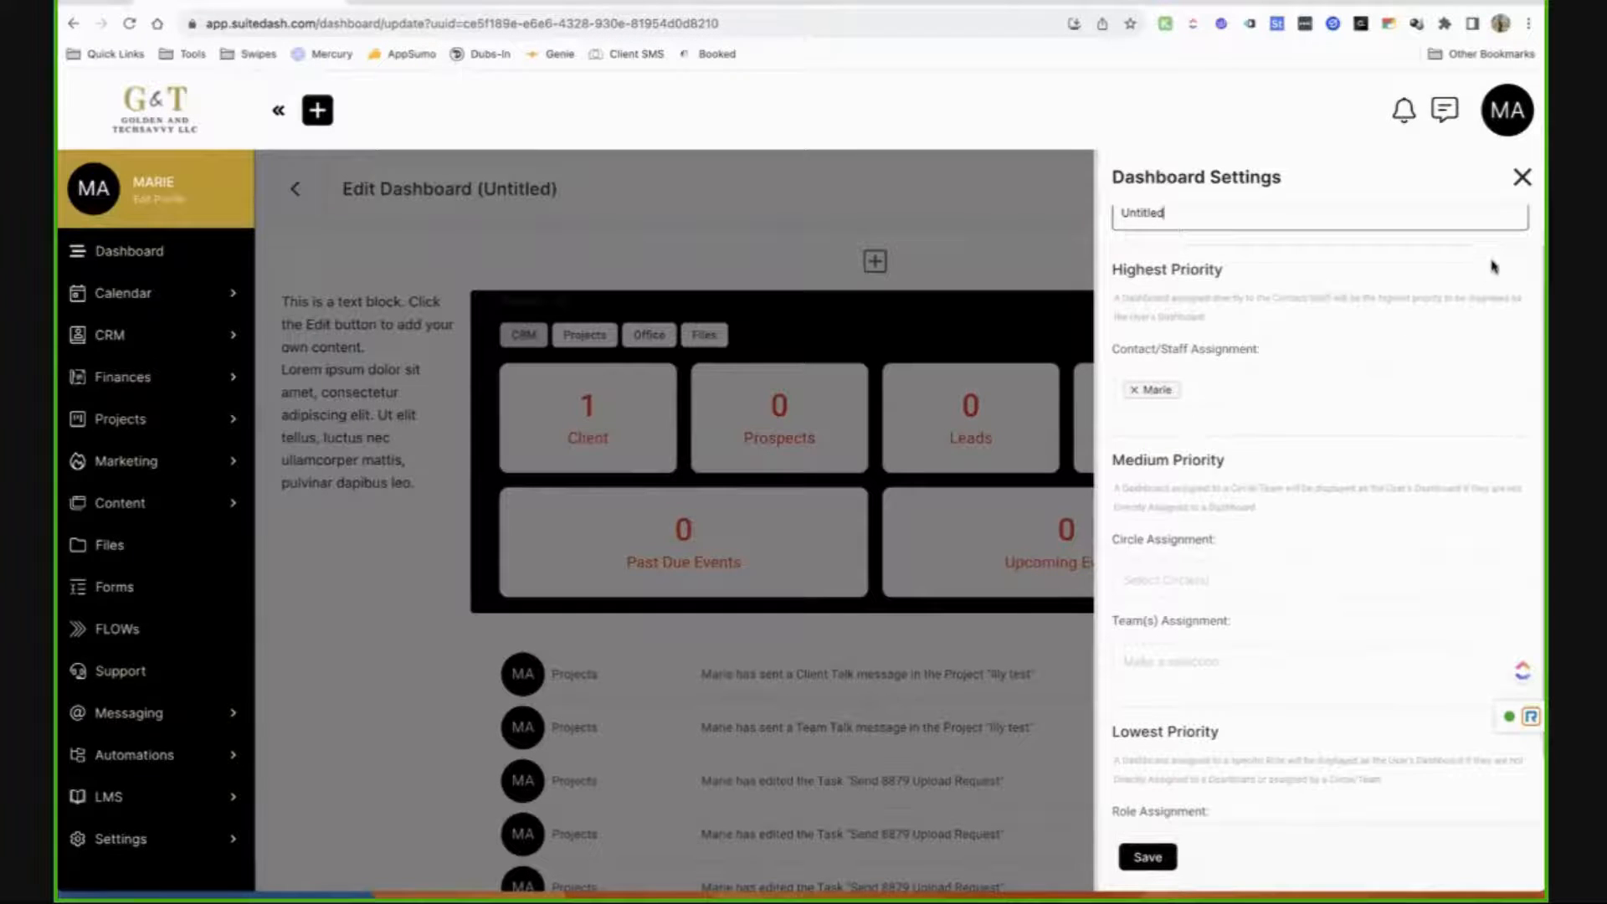
click(1521, 177)
Enable a changed primary background in the dashboard's styling options and upload 1.jpg as the primary background image.
click(1517, 319)
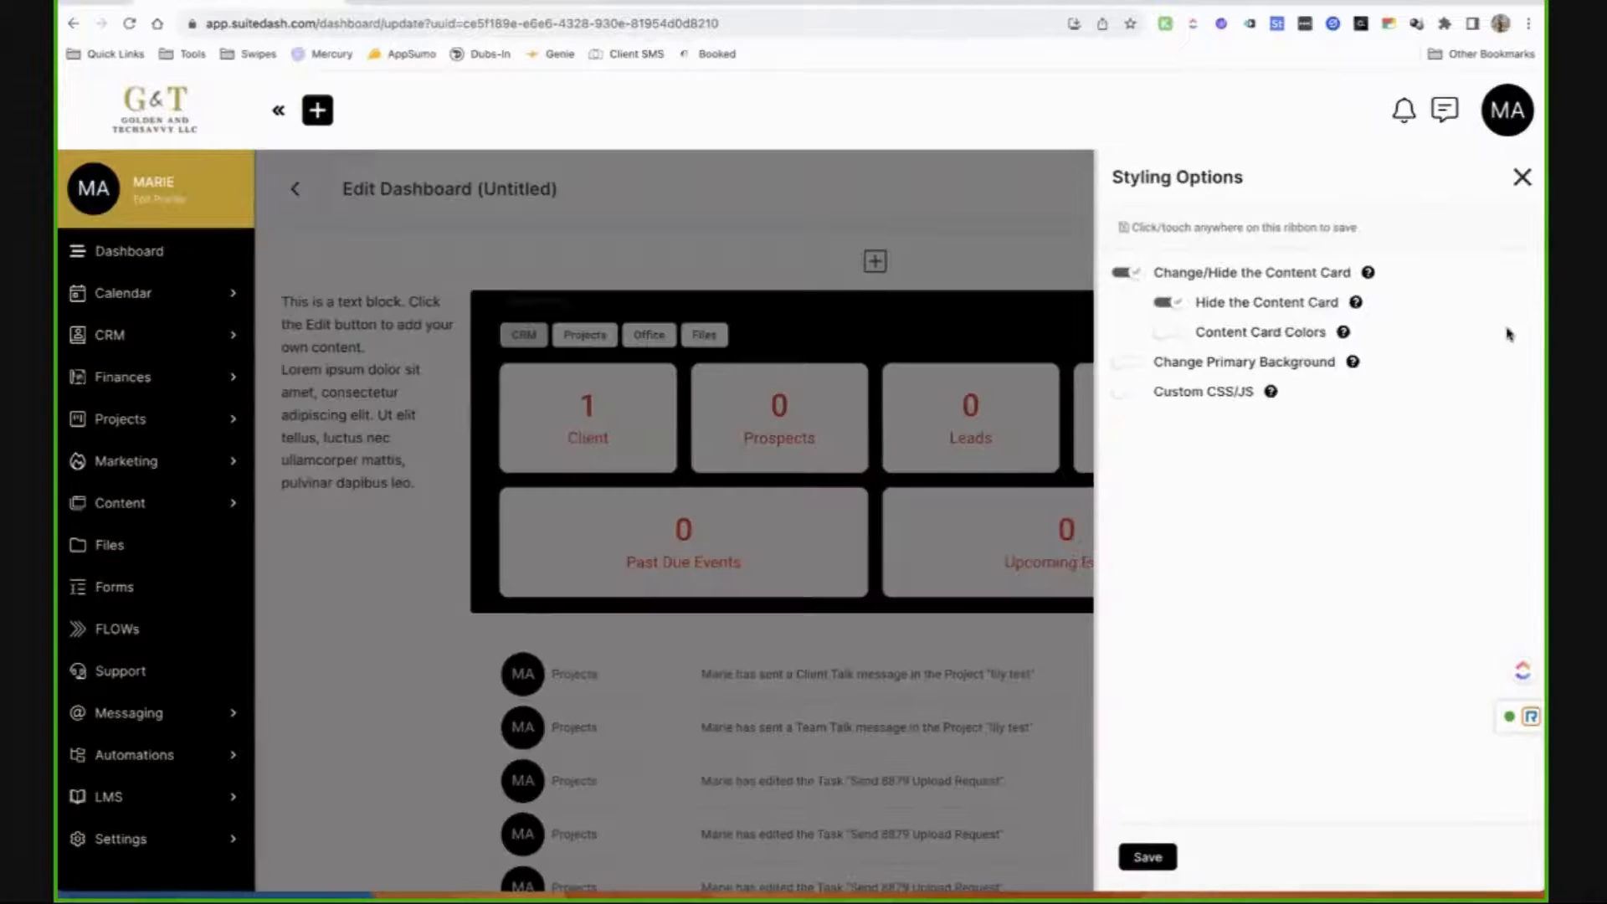
click(1140, 374)
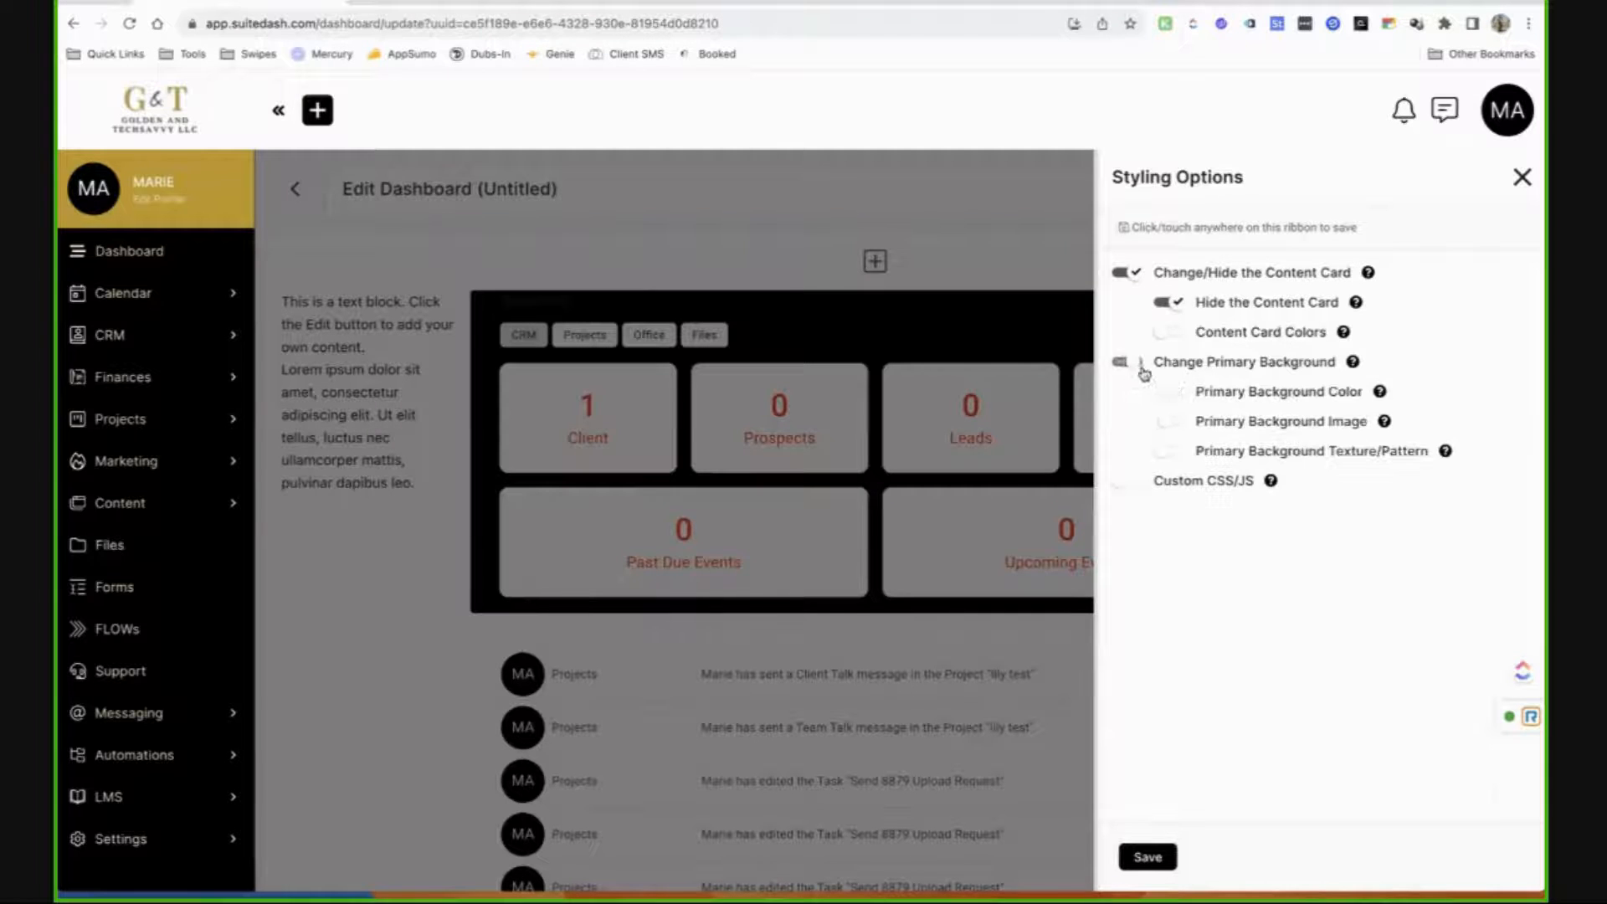
click(1167, 423)
click(1245, 520)
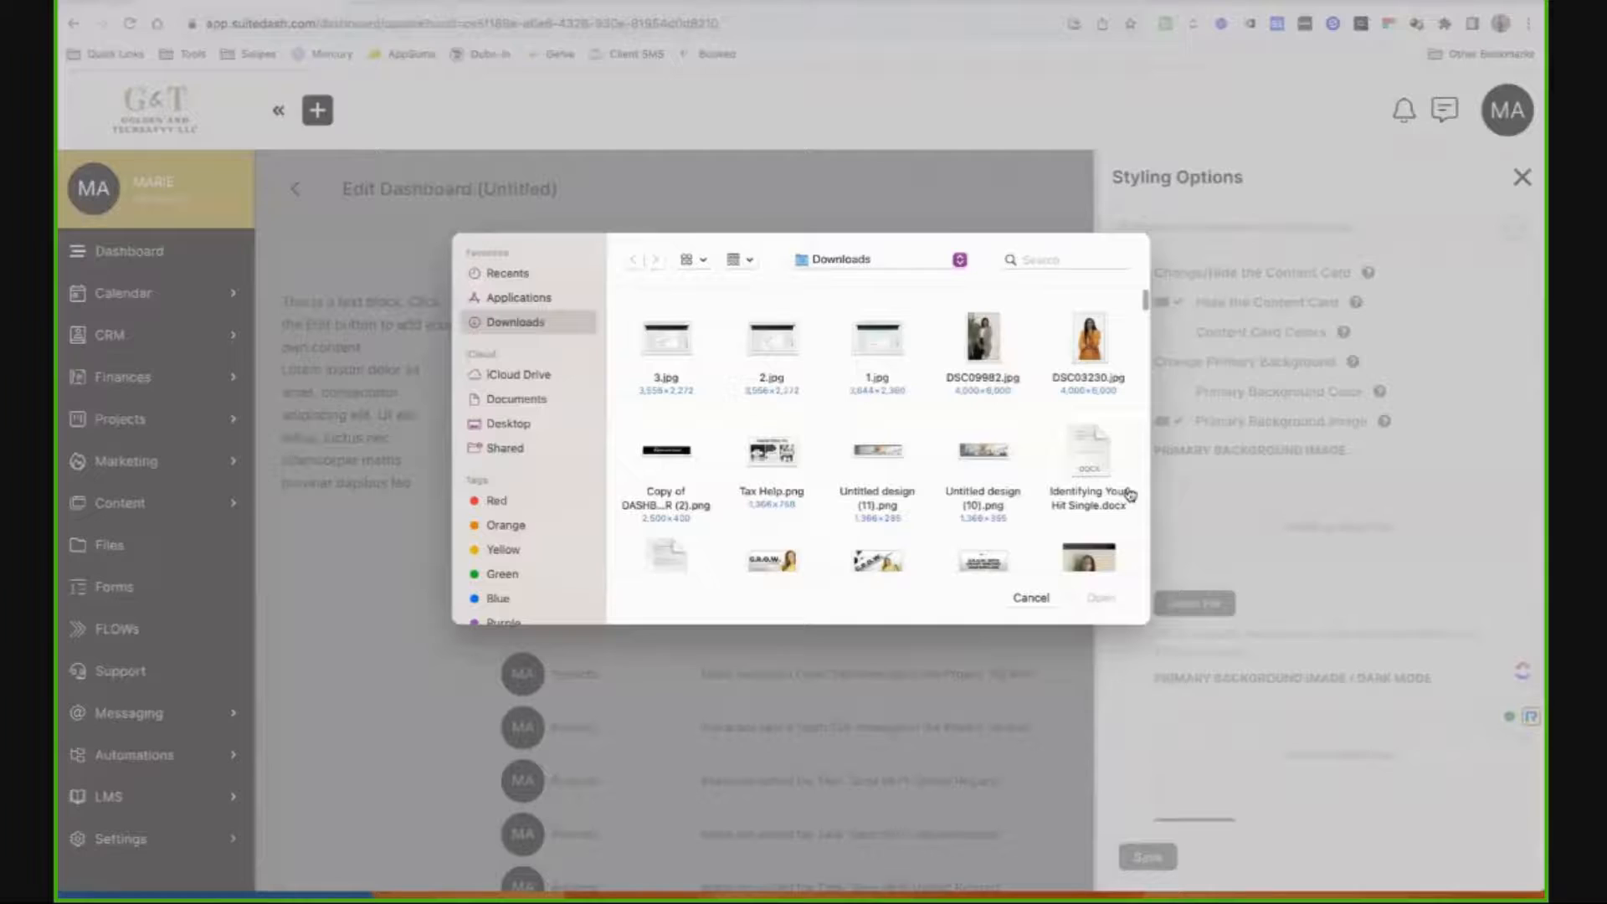
click(891, 356)
click(1089, 595)
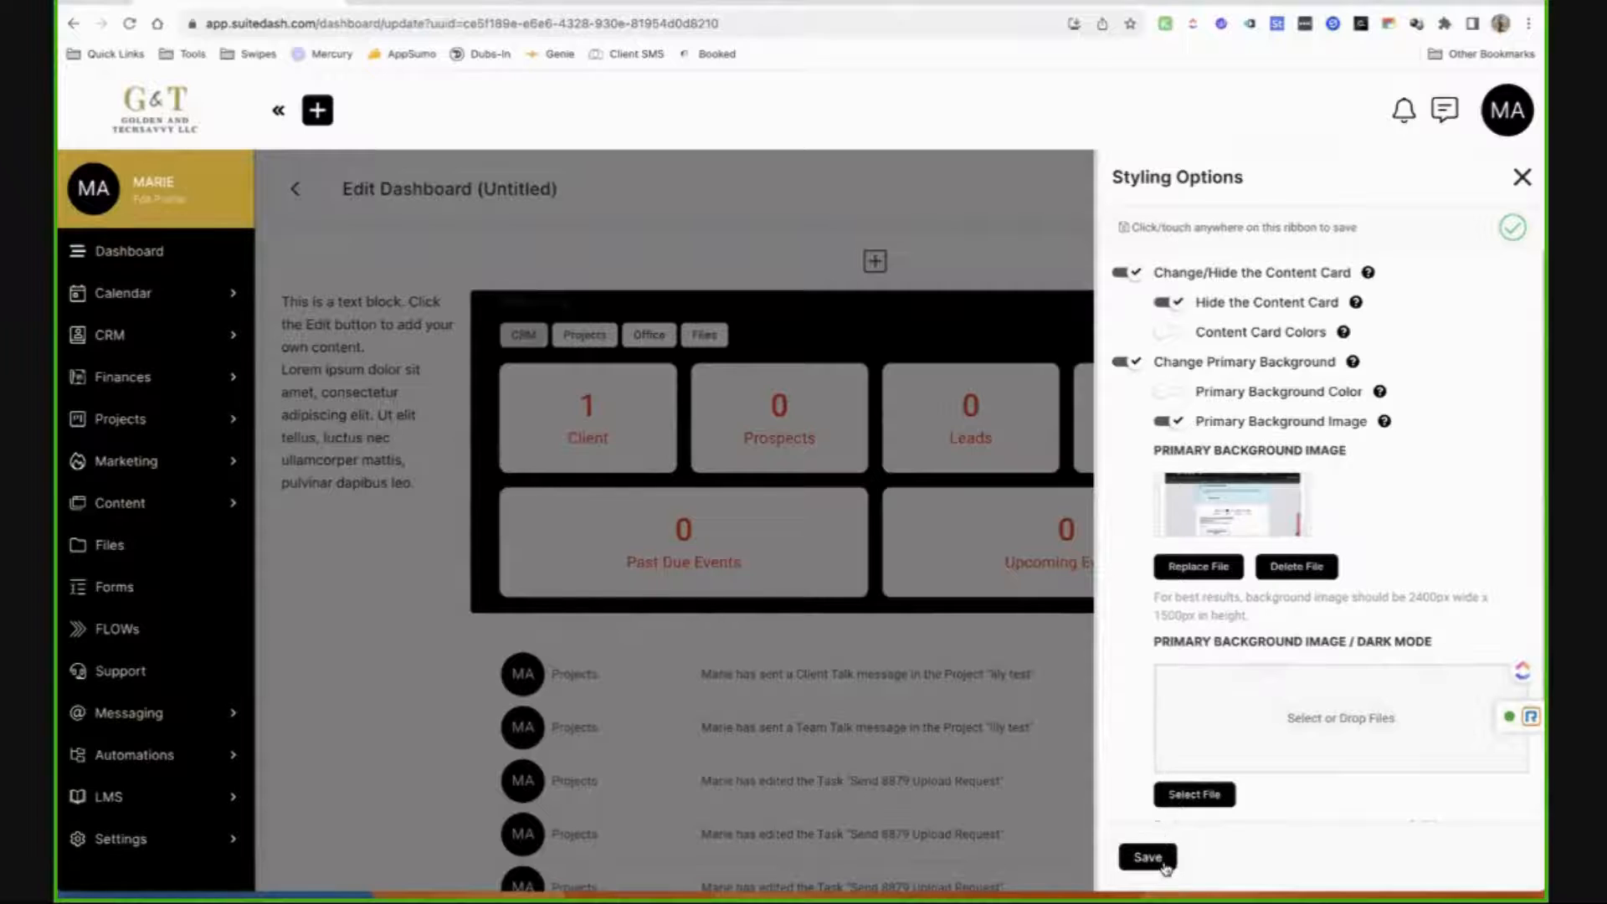
Switch the primary background to a texture/pattern, choose Squares, and save the styling options.
scroll(1191, 698, down, 2)
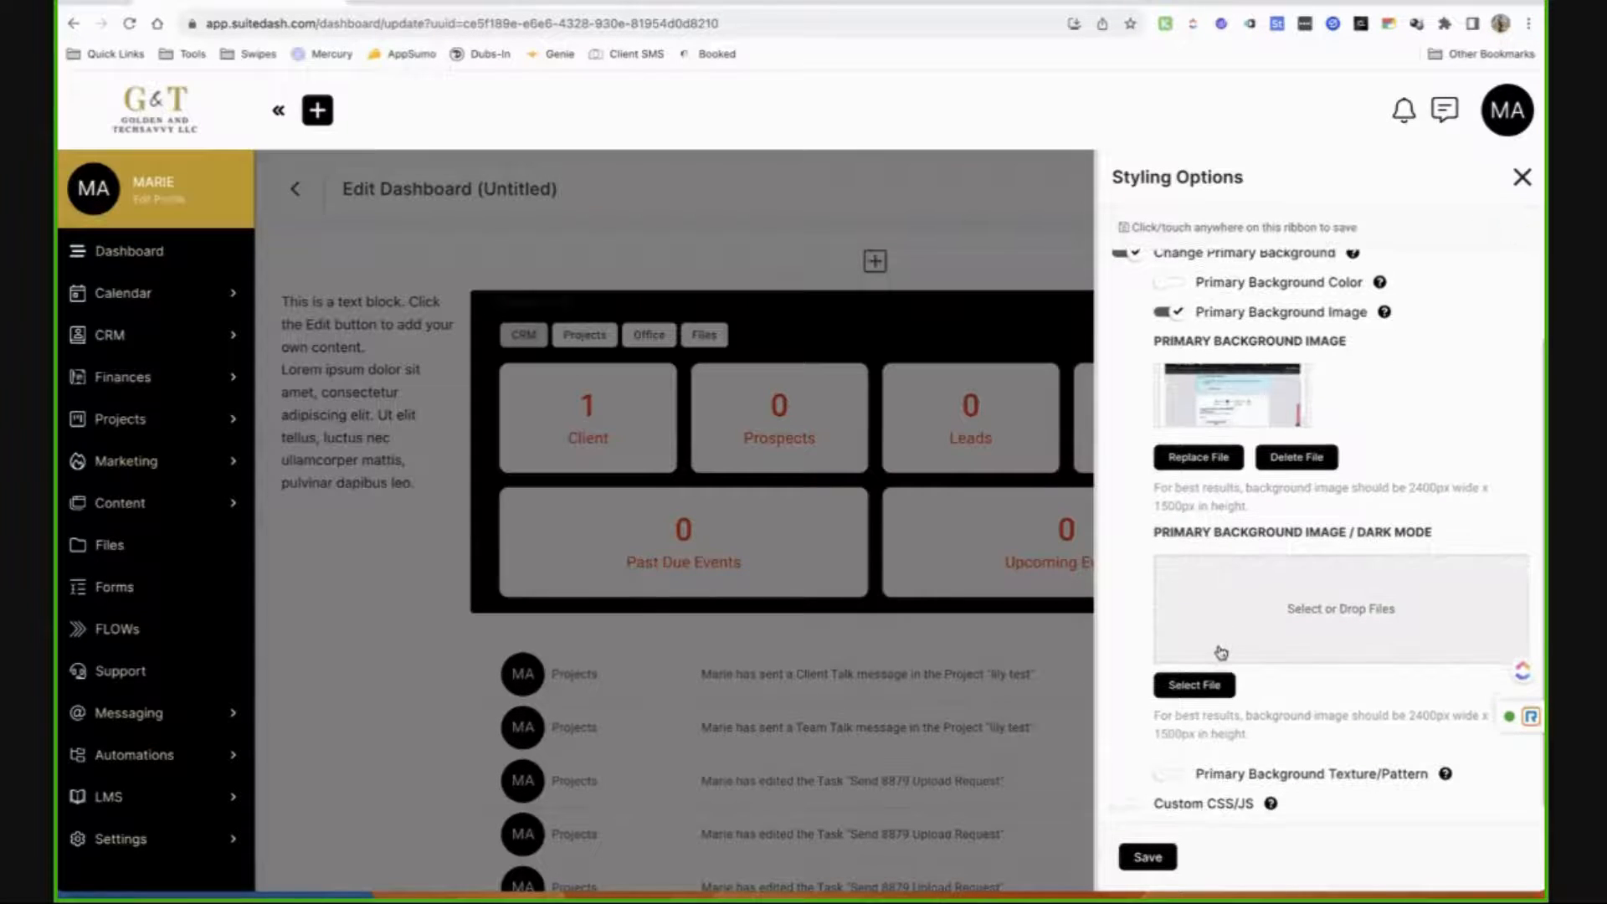
scroll(1210, 657, down, 1)
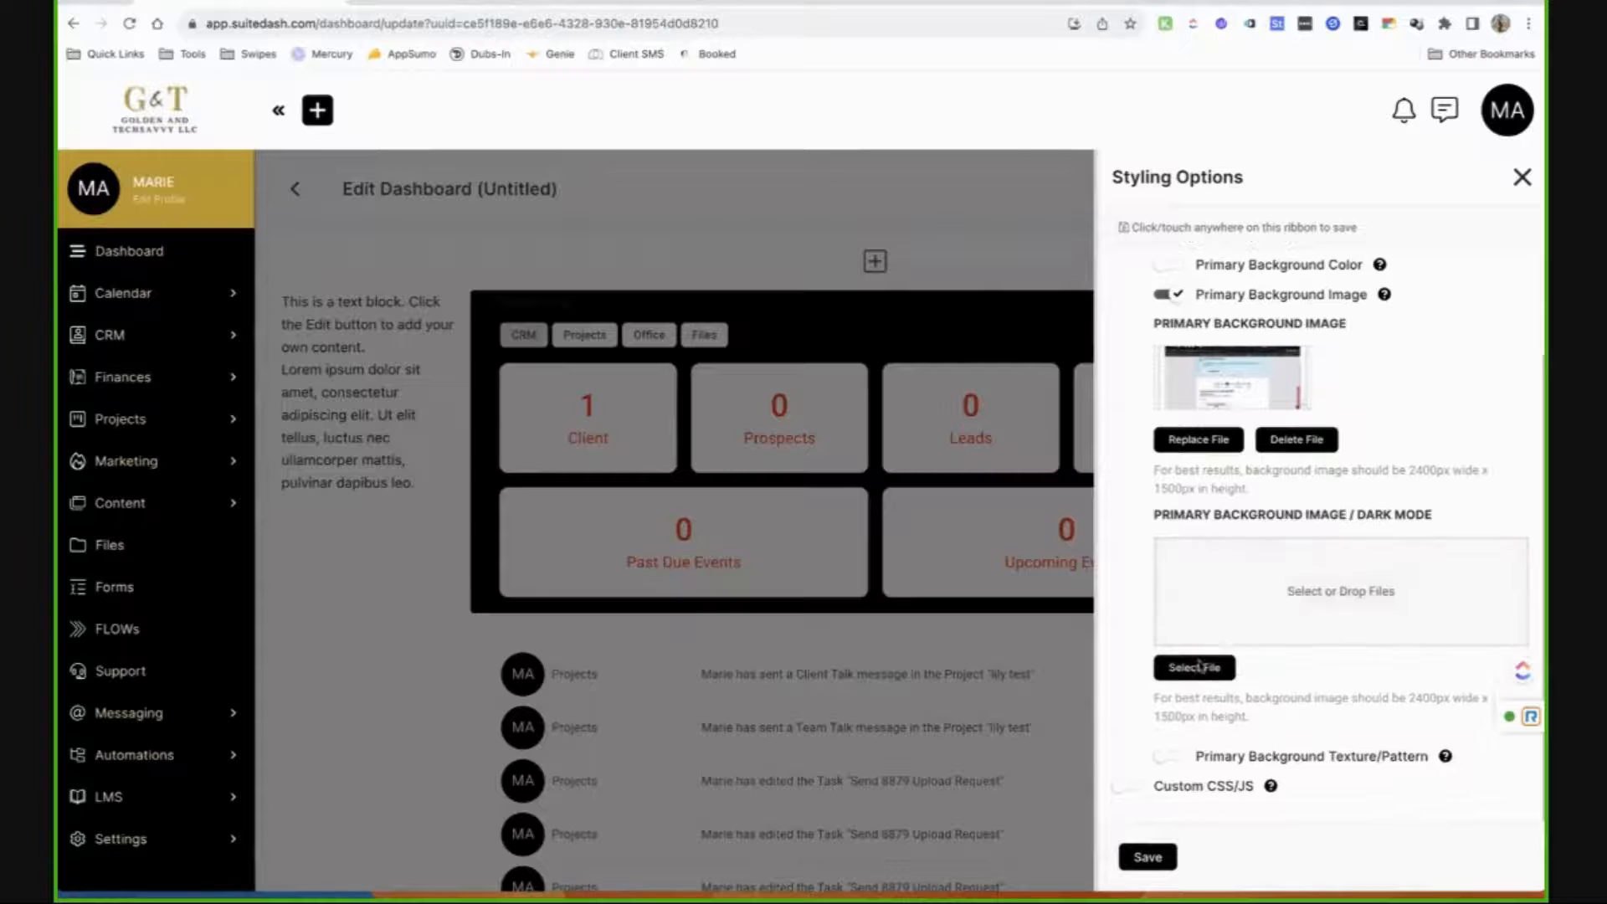
click(1172, 762)
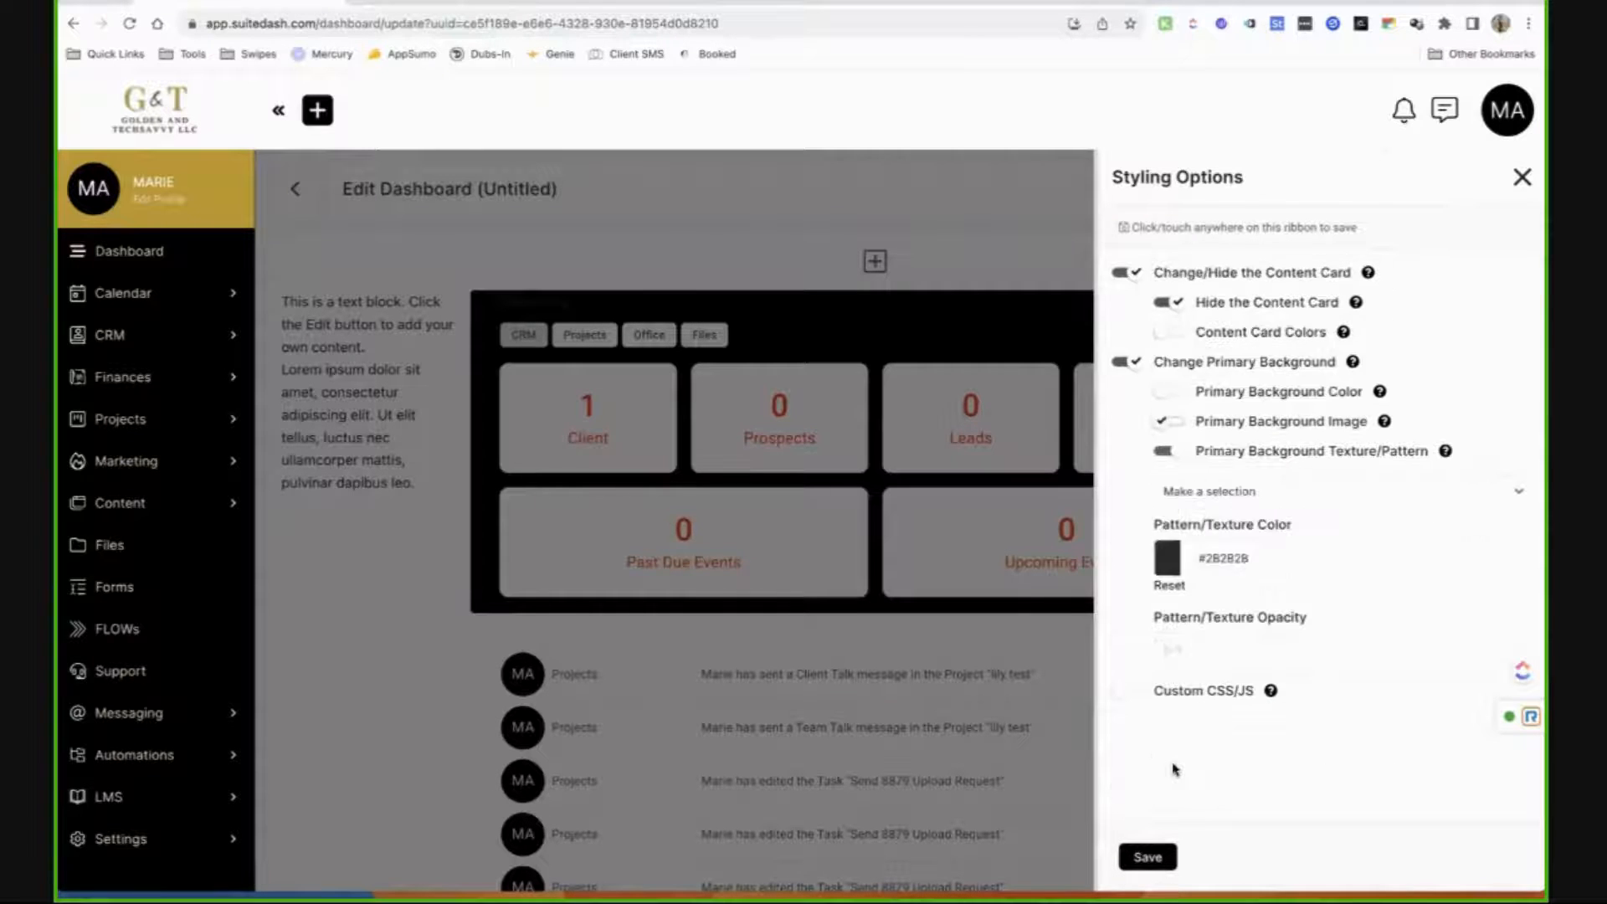
click(1221, 557)
click(1167, 556)
click(1206, 491)
click(1212, 591)
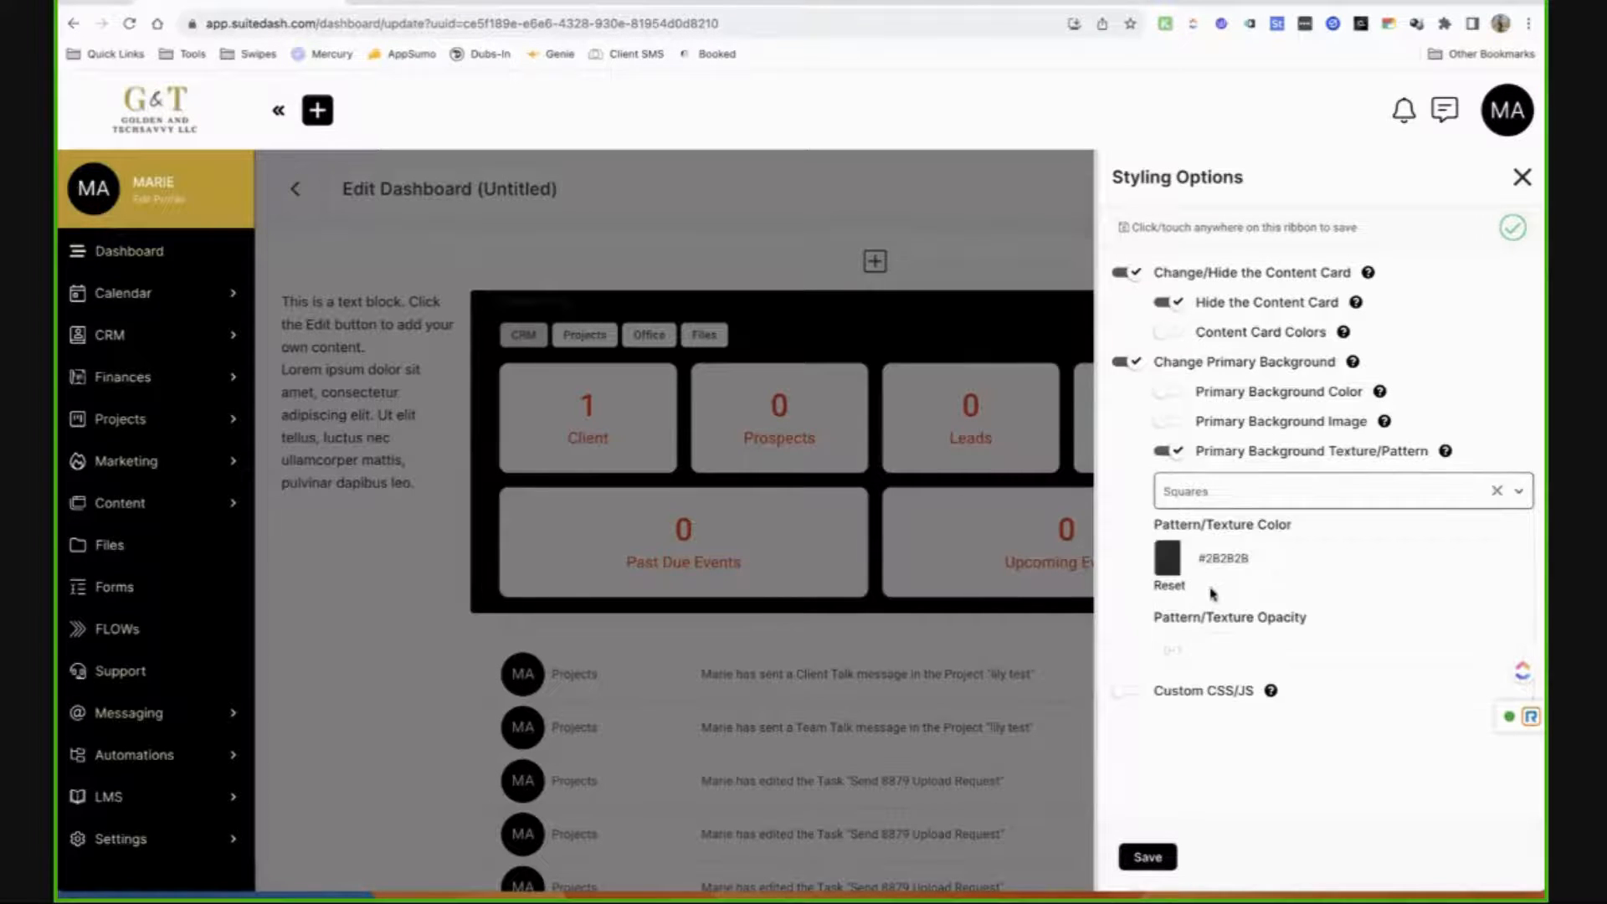
click(1179, 655)
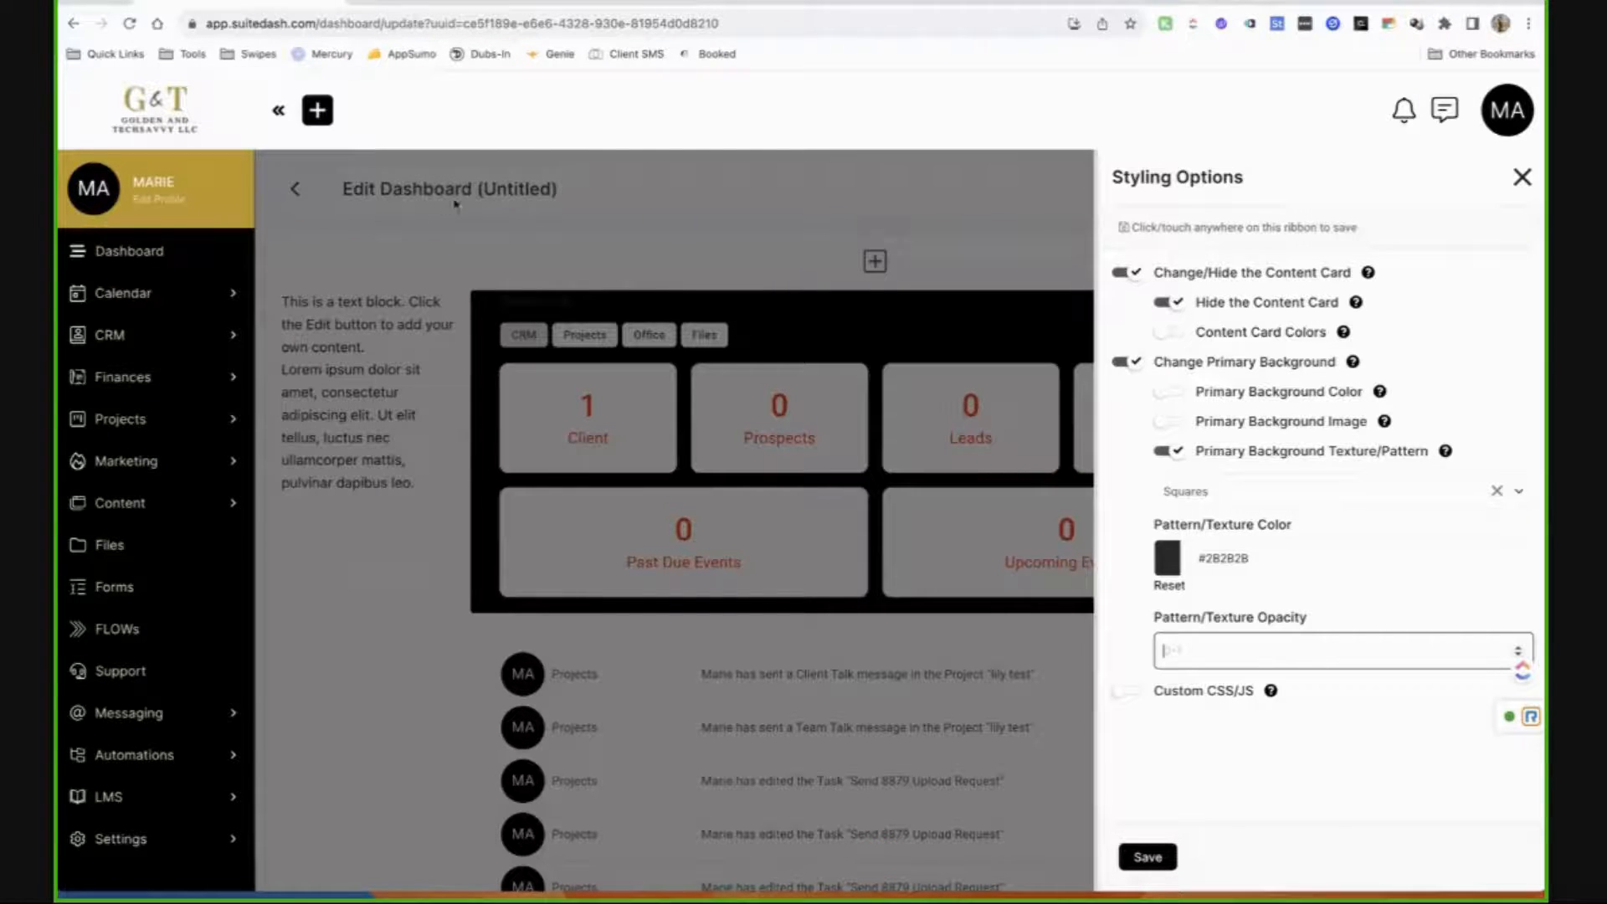
click(1147, 857)
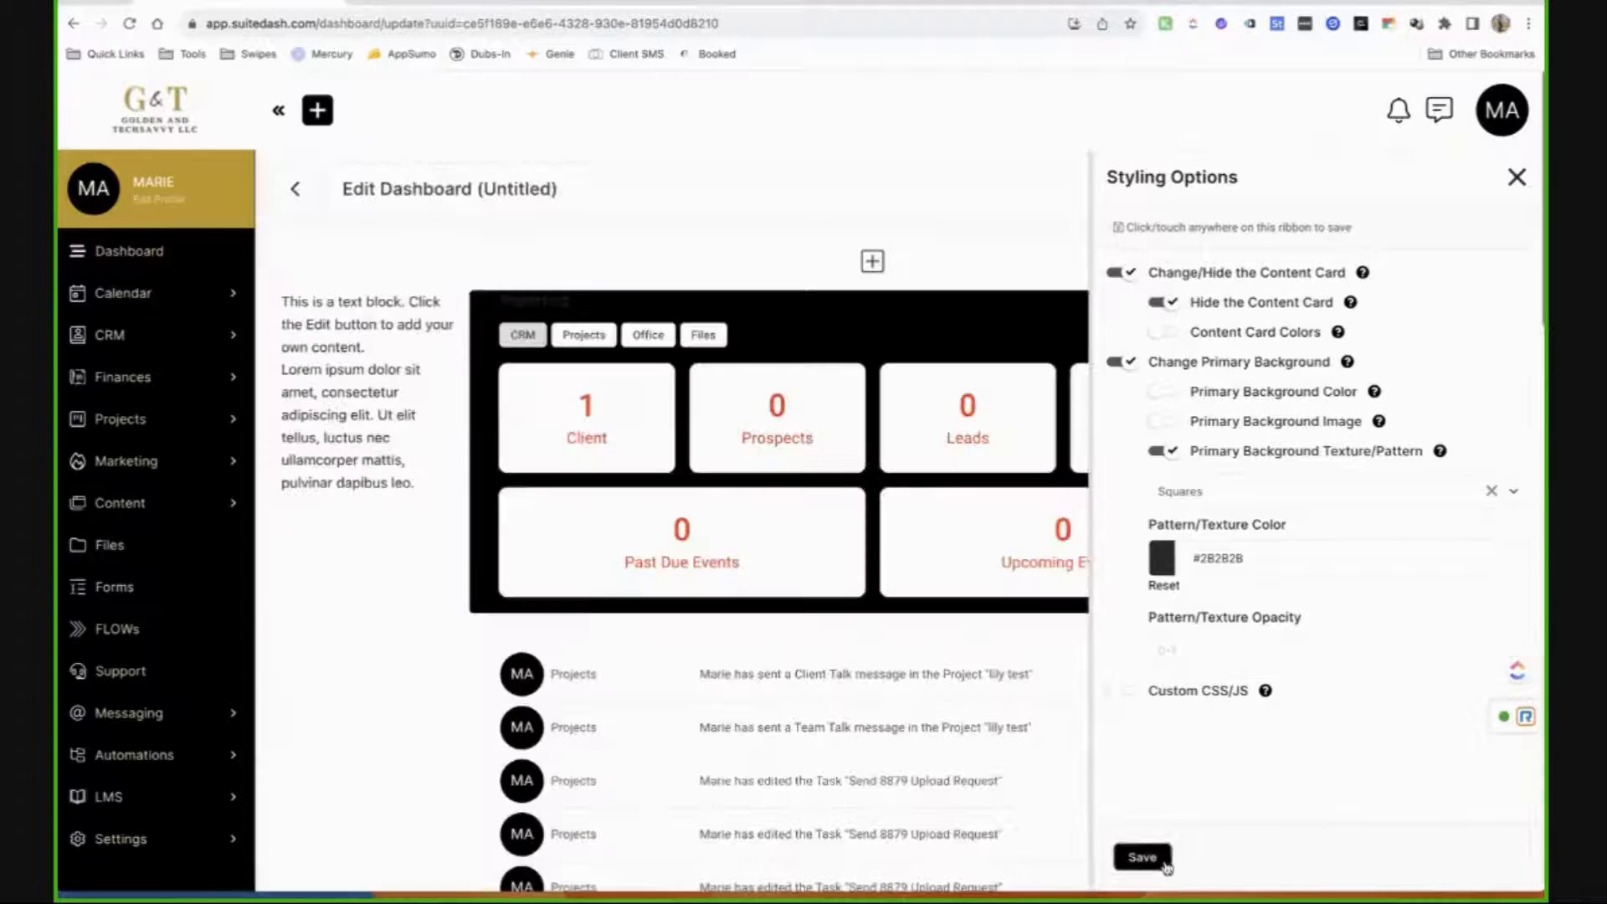
Preview the whole dashboard to check the squares background pattern, and close the preview.
click(1518, 191)
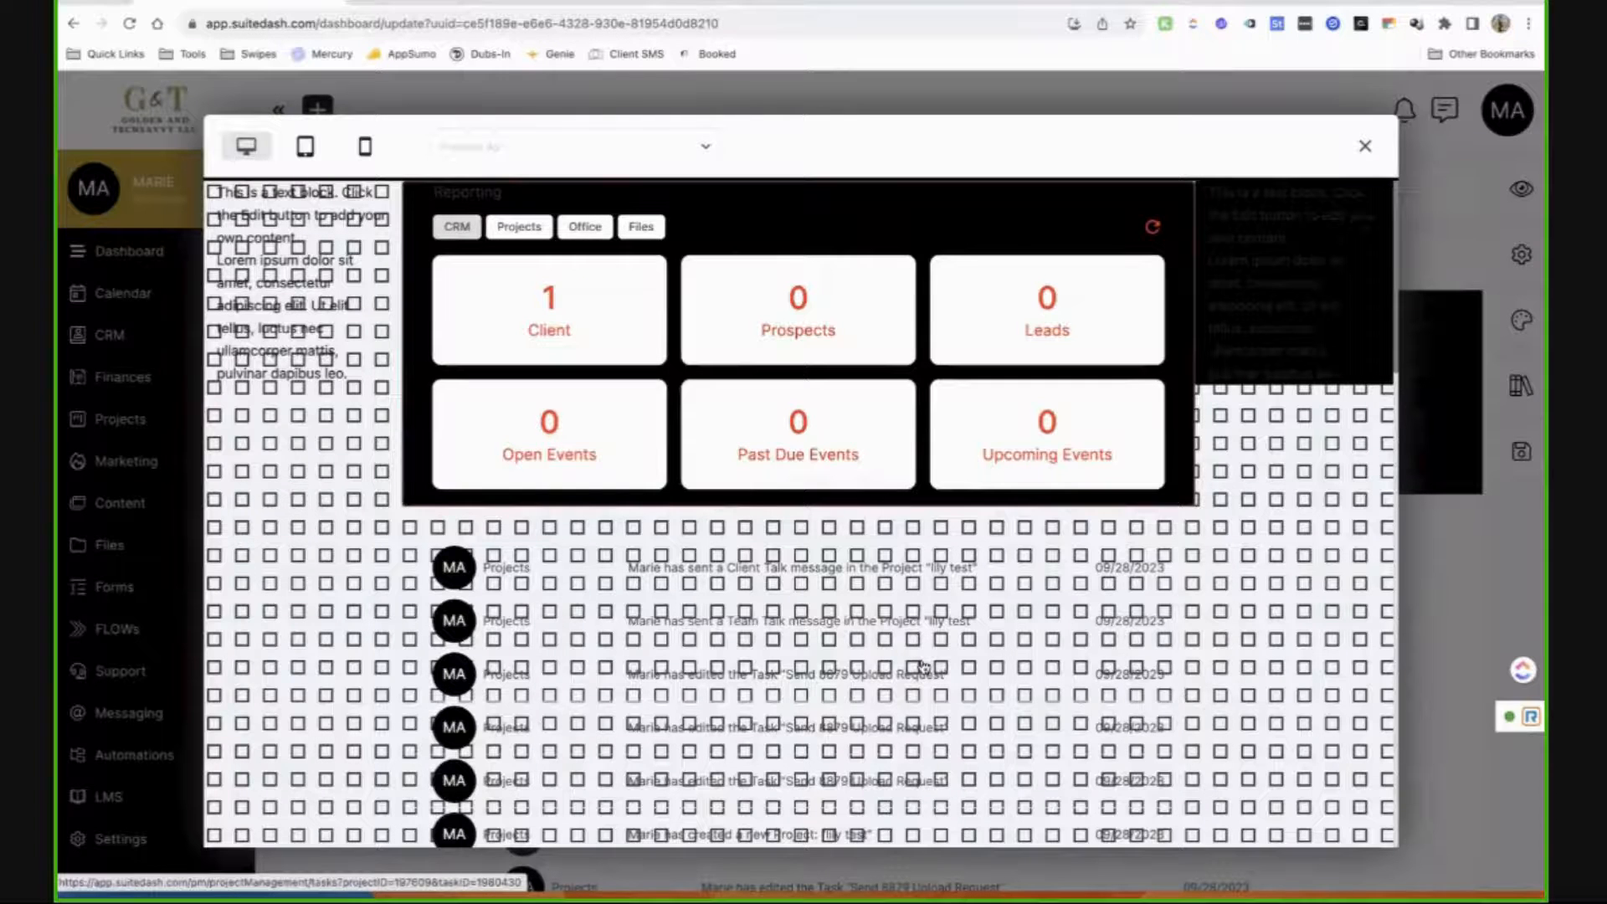
scroll(923, 668, down, 4)
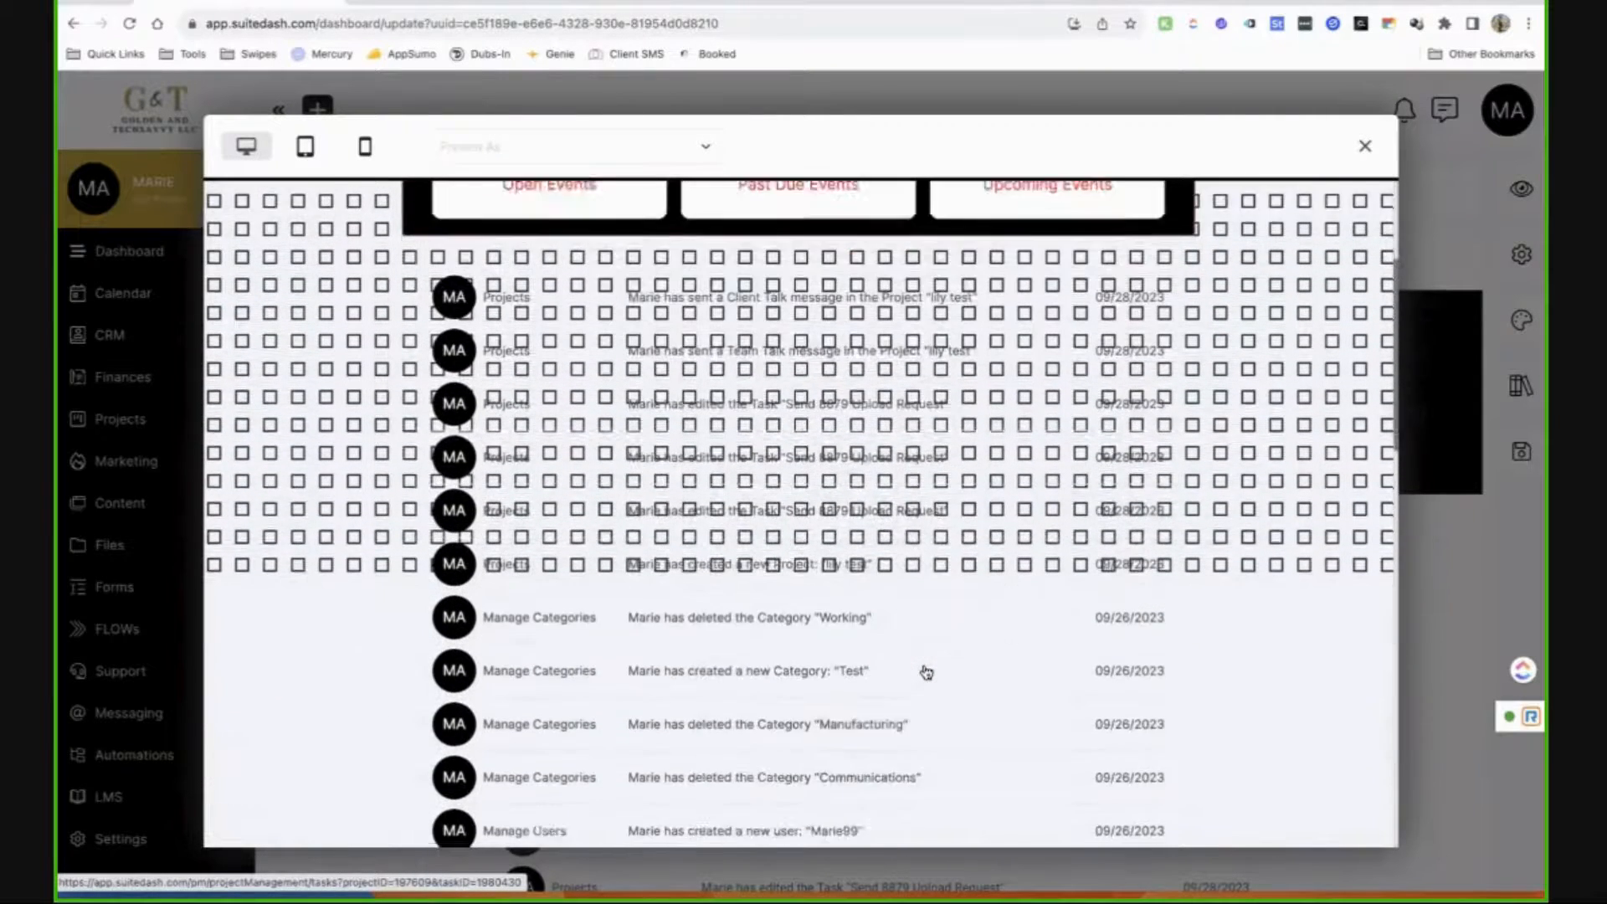
scroll(925, 671, down, 12)
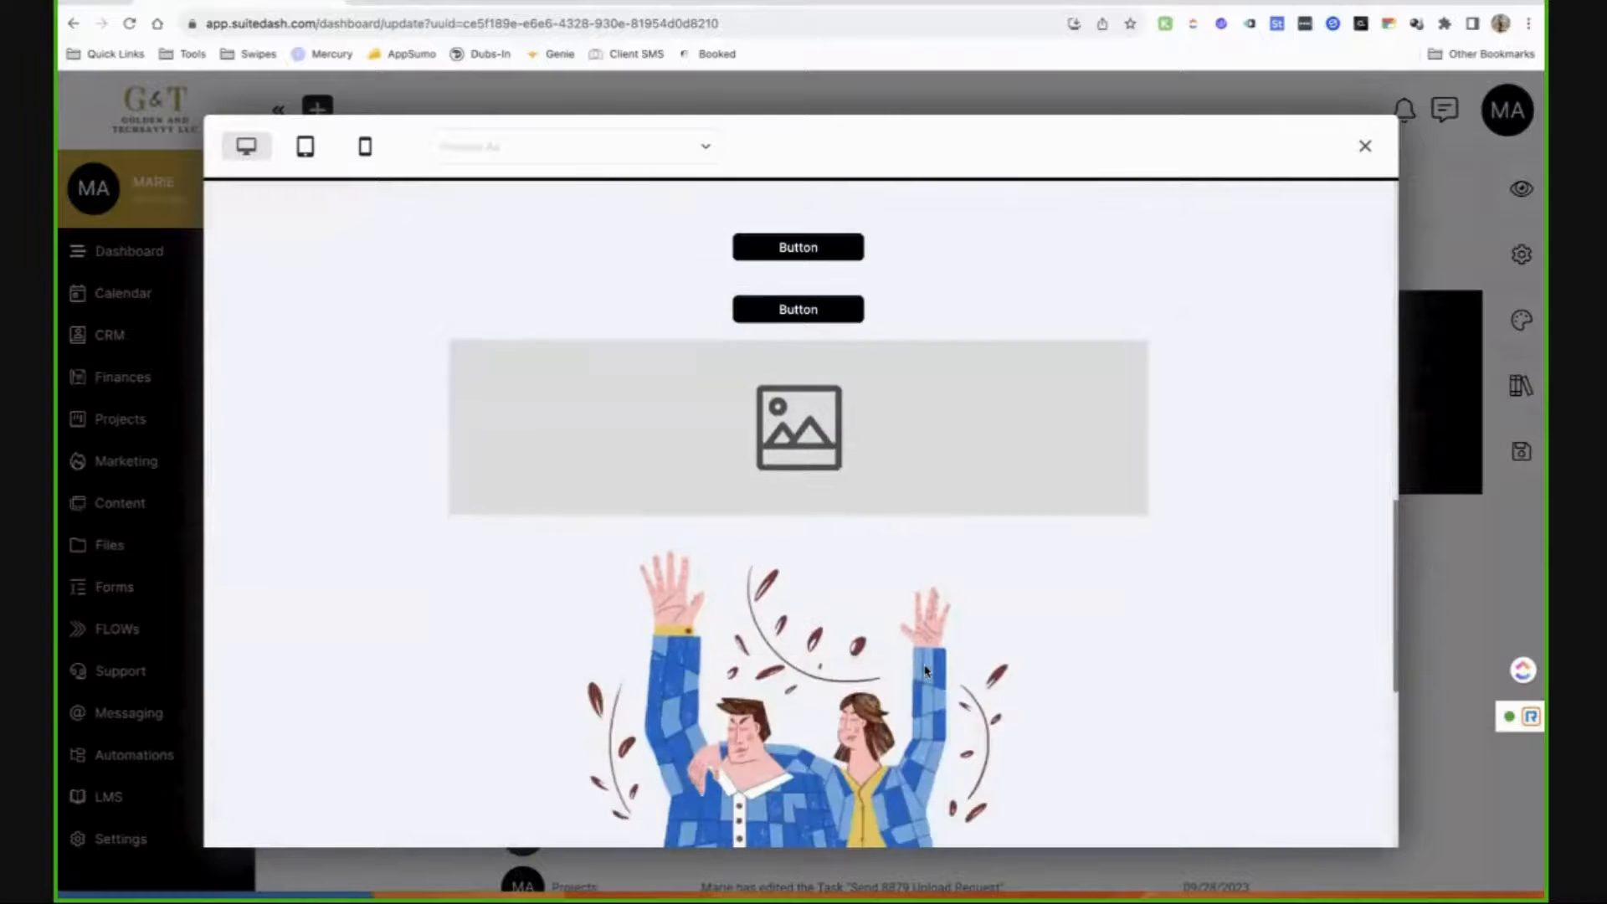
scroll(925, 669, up, 15)
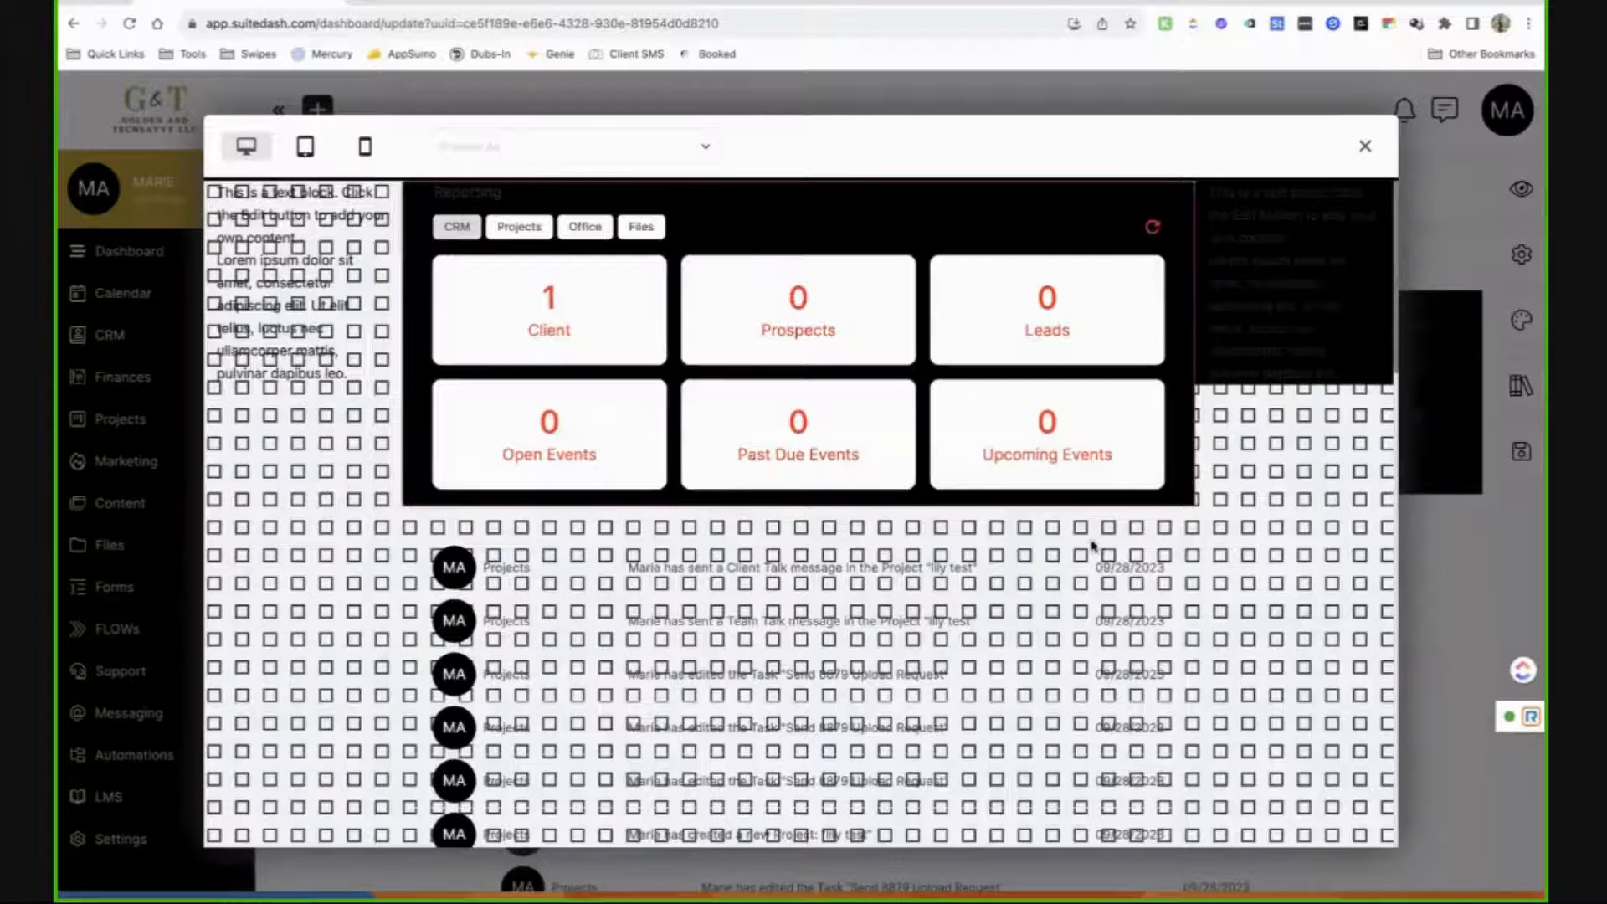
click(1365, 146)
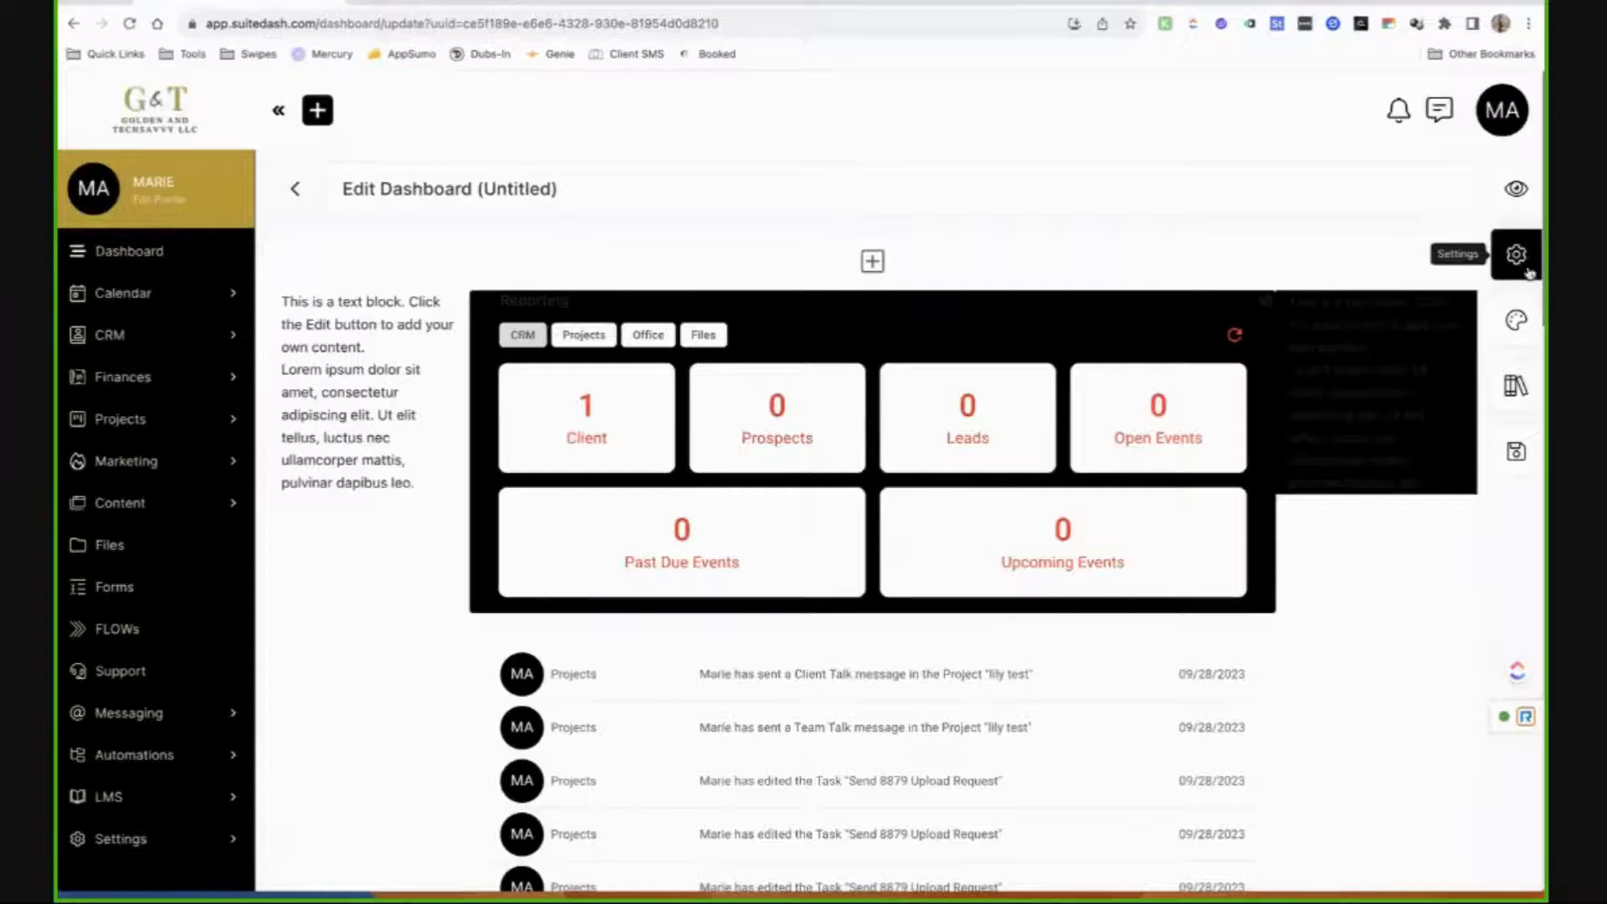
Enable the primary background color in the styling options, set it to #FF0000, and save.
click(1516, 320)
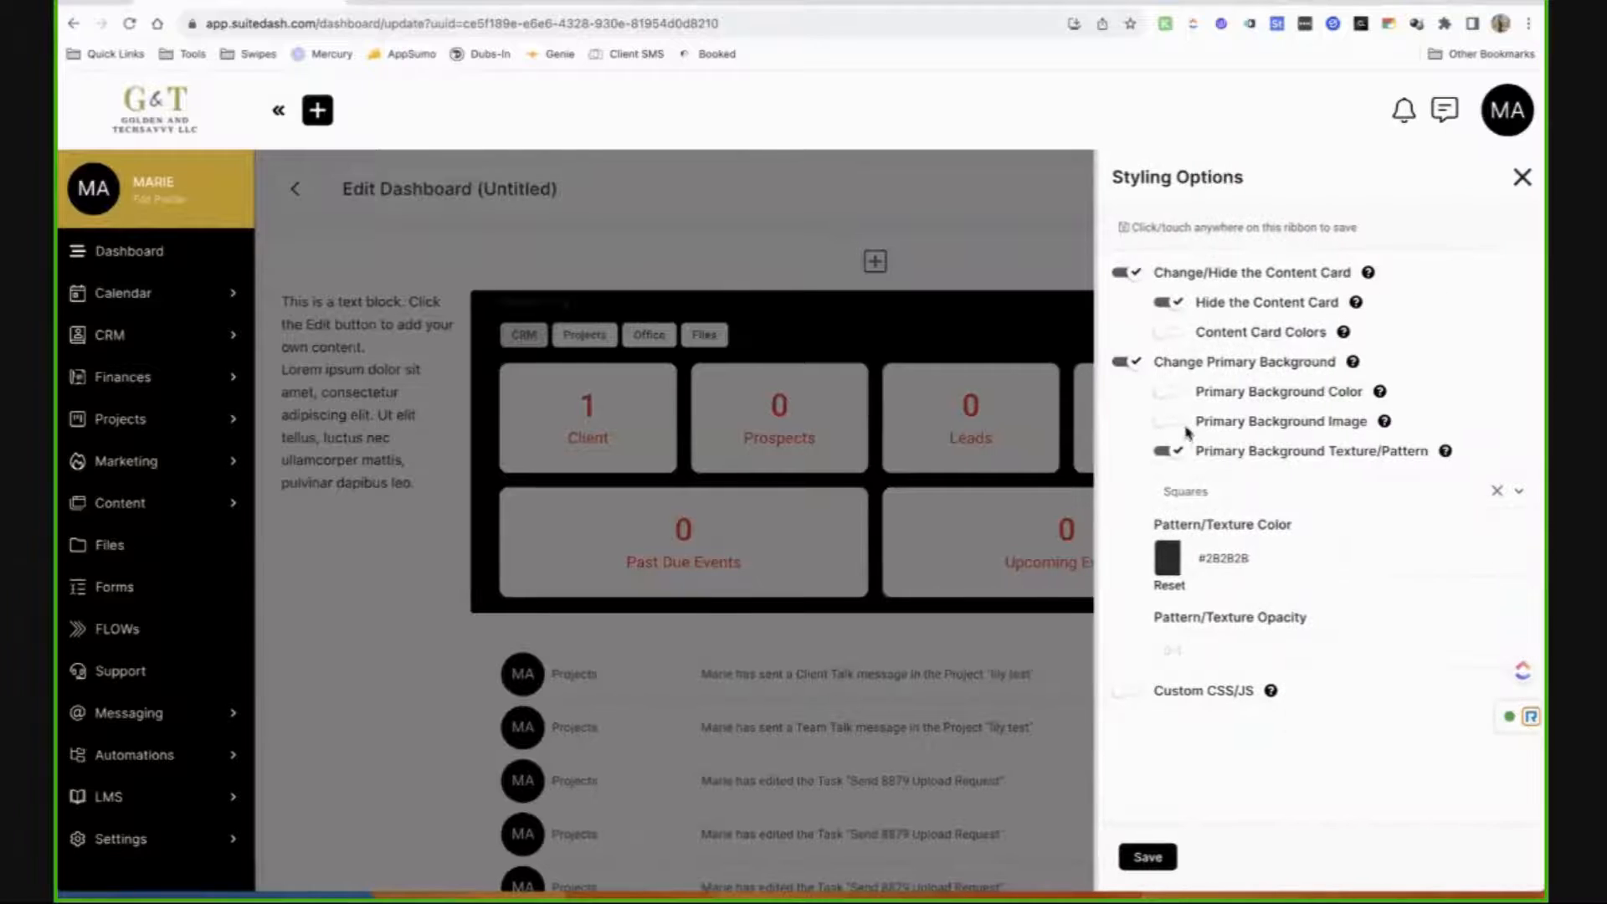
click(1171, 395)
click(1182, 444)
drag(1212, 491, 1300, 478)
click(1140, 536)
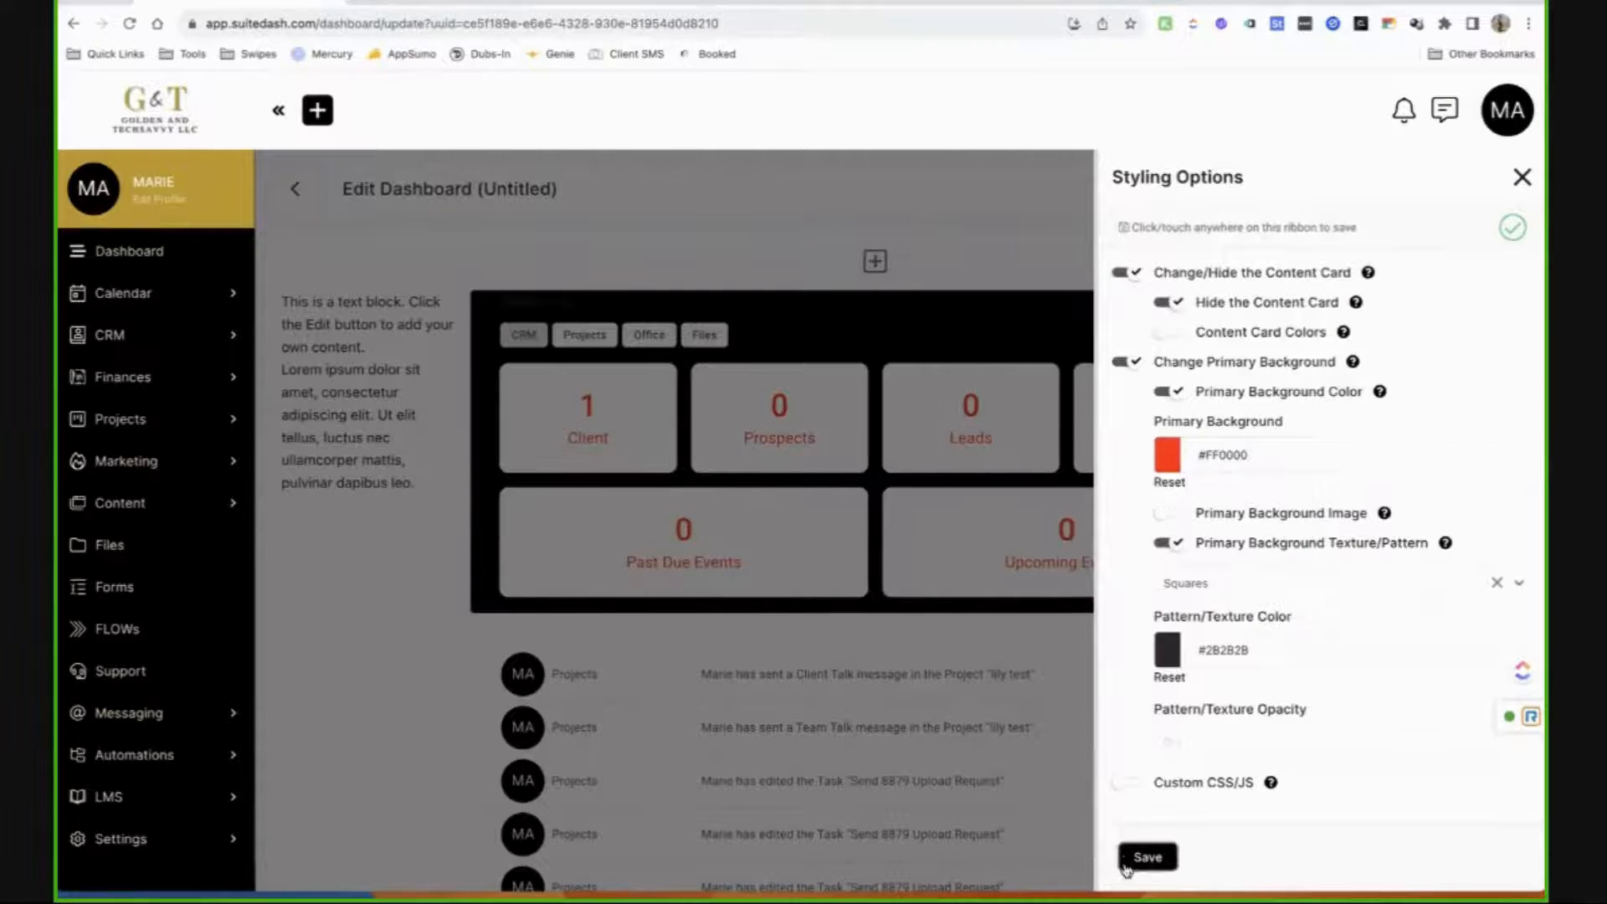
click(1147, 856)
Preview the dashboard down to the lower buttons and images to check the new background color, and close the preview.
click(1459, 189)
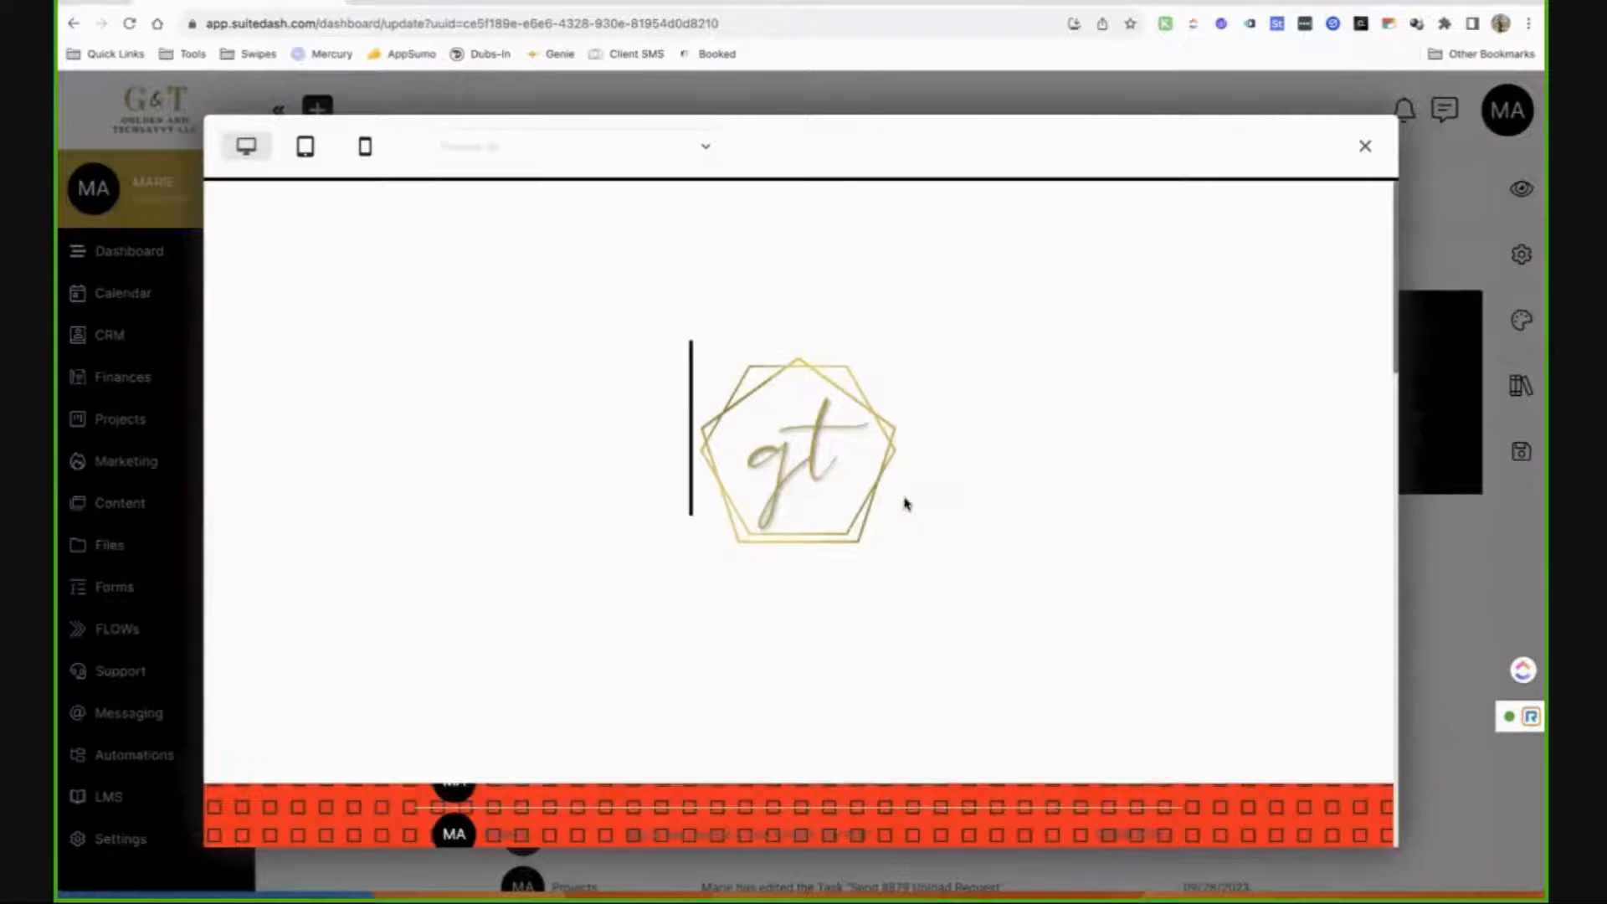
scroll(904, 502, down, 15)
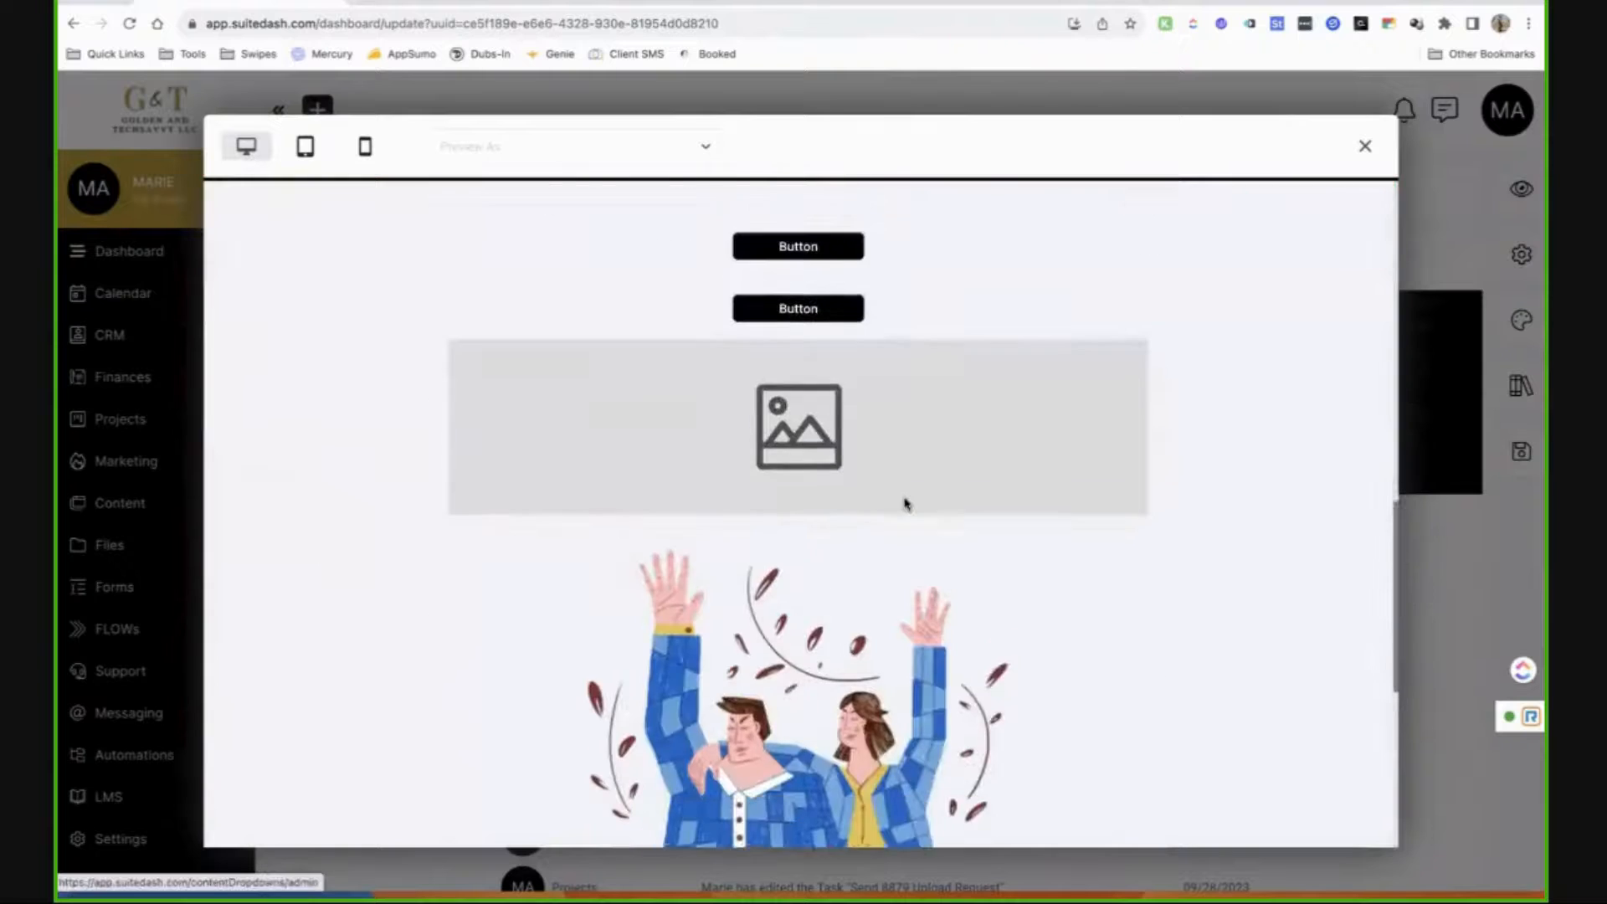
click(1366, 149)
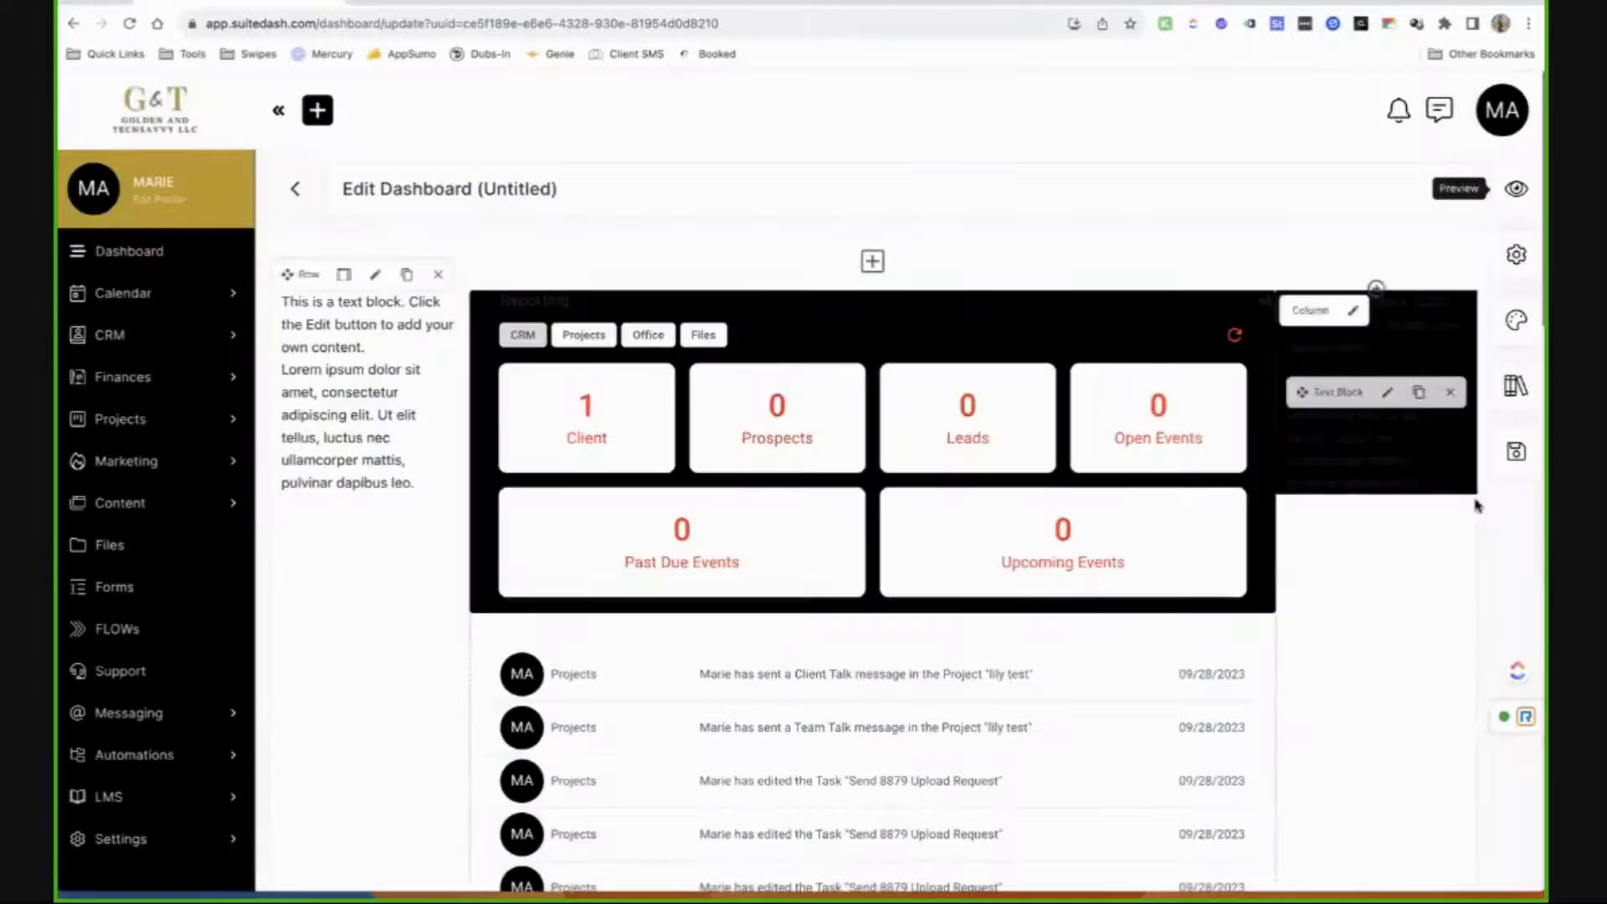
Check which templates are available for the dashboard without applying one, and close the template chooser.
click(1512, 389)
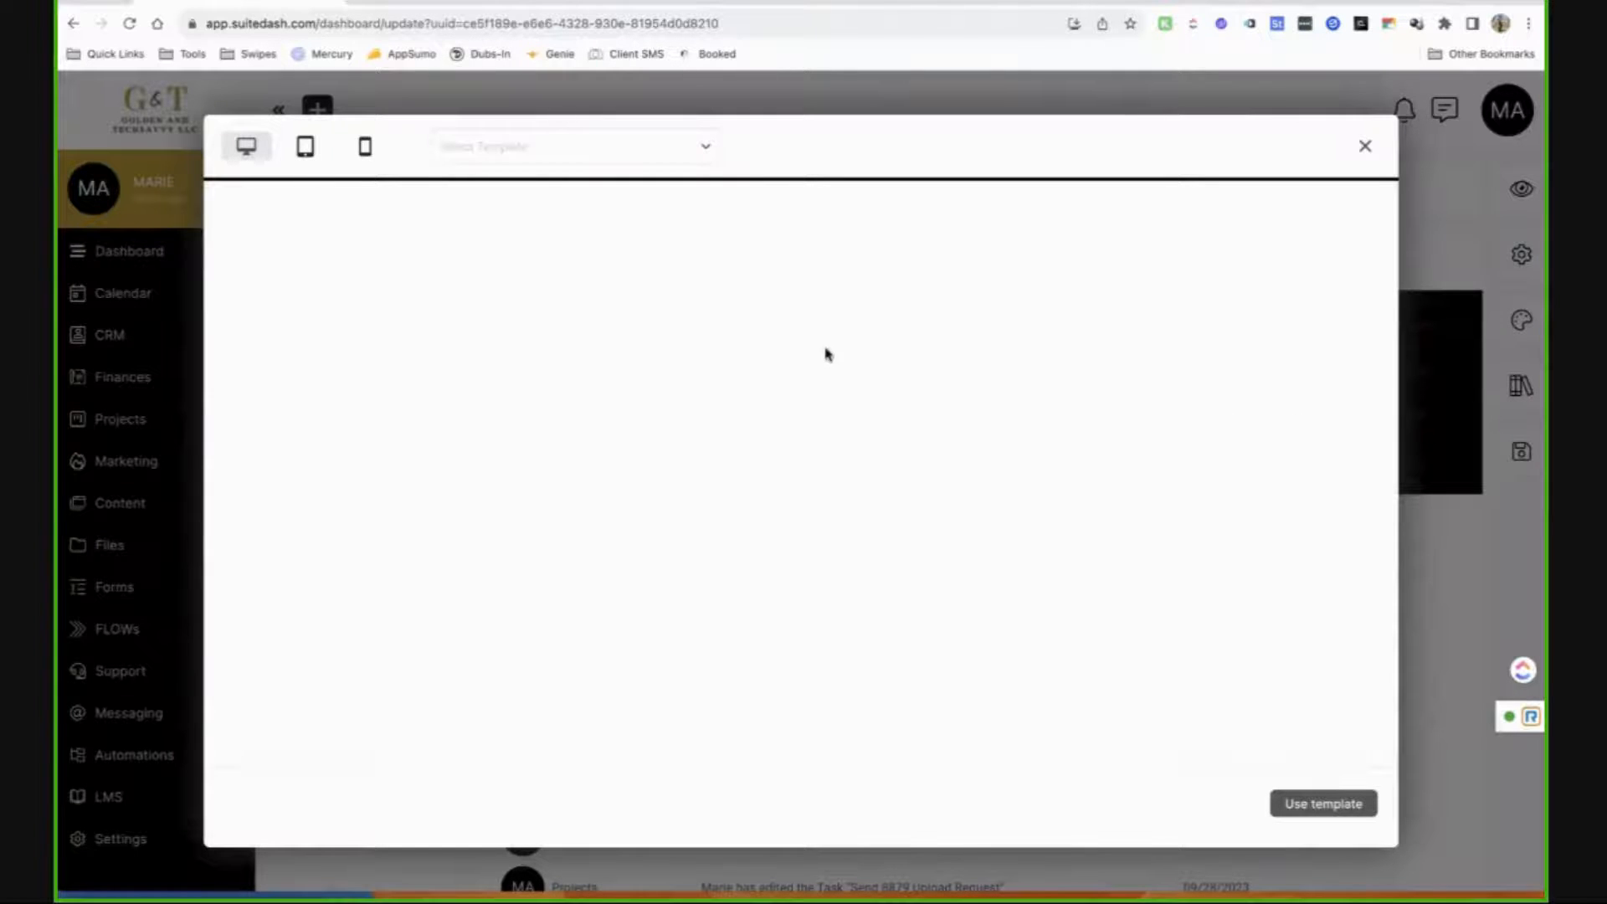
click(624, 147)
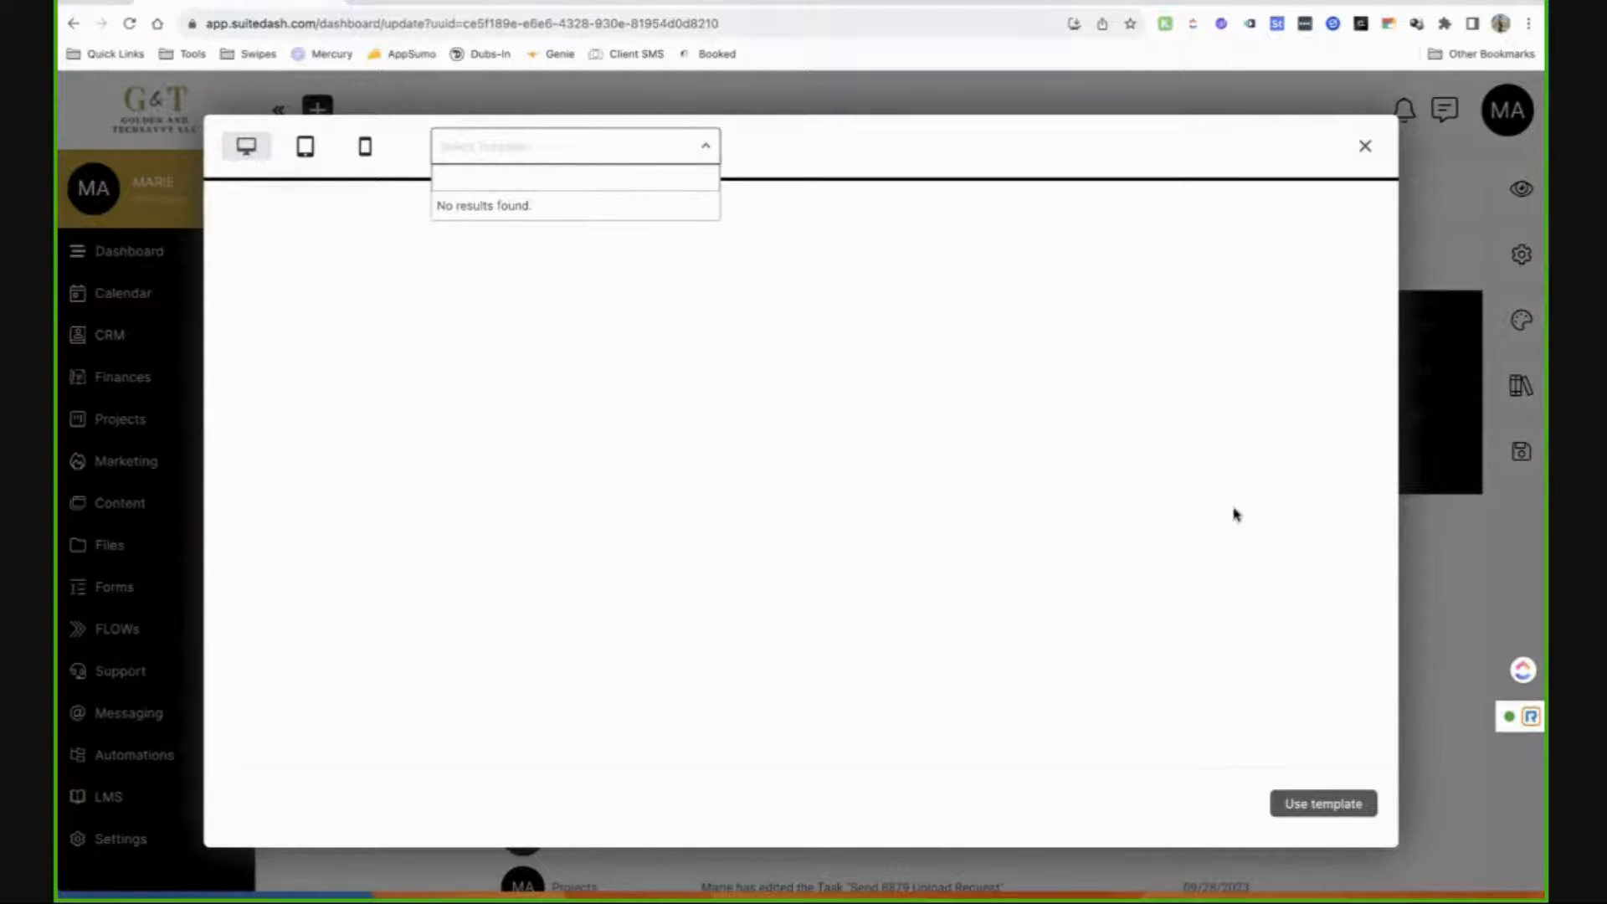
click(1345, 248)
click(1364, 159)
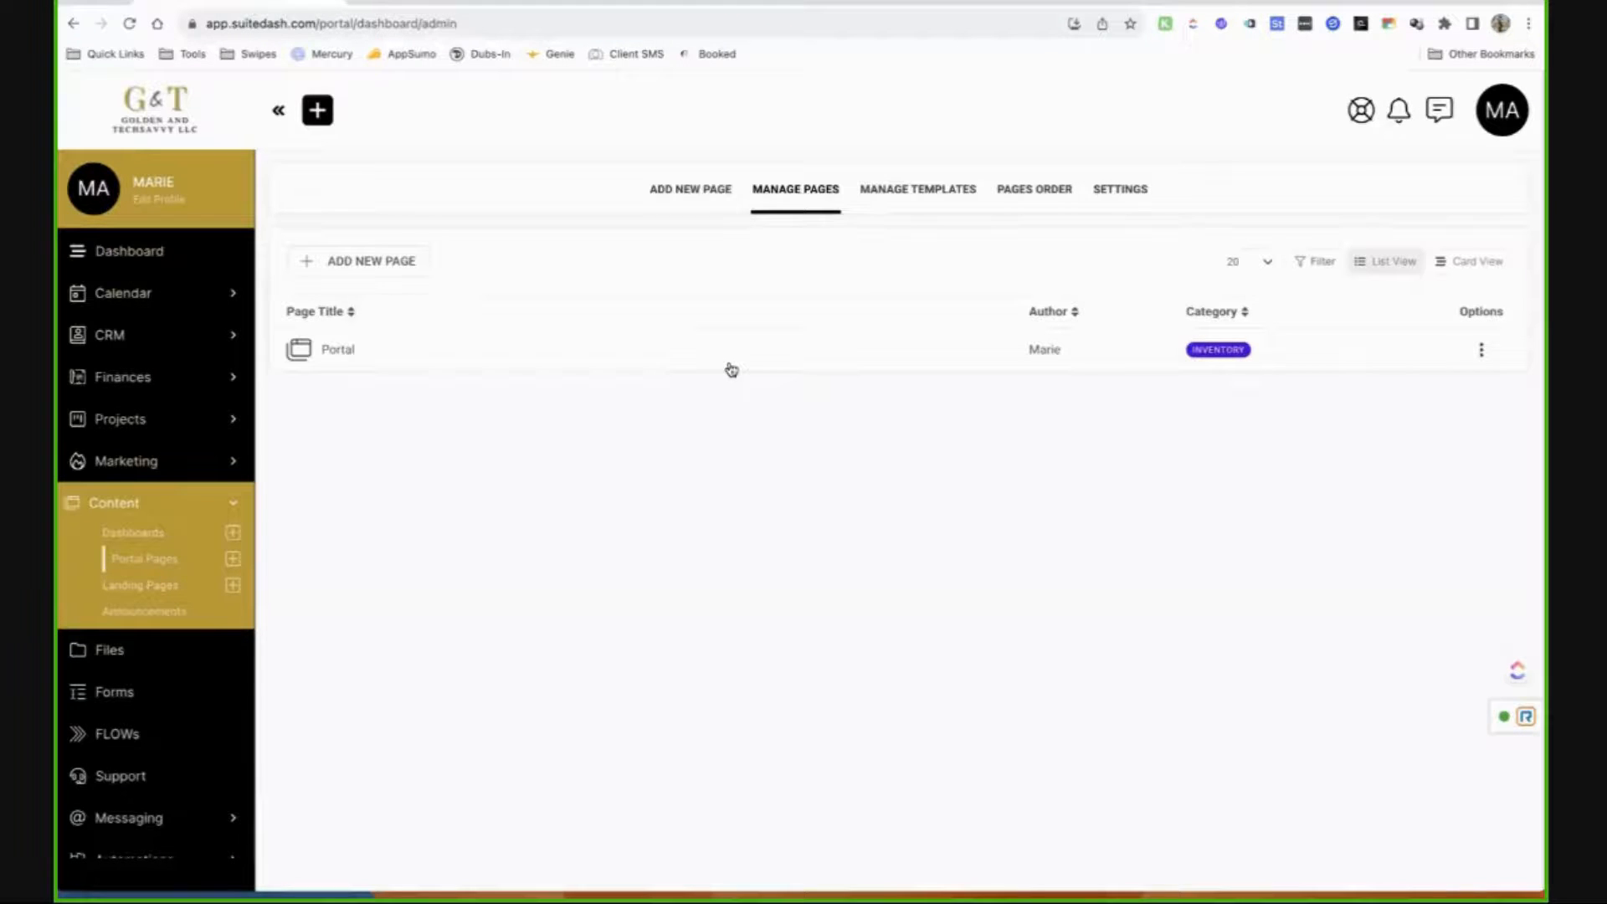
Sort the portal pages by category, check the Portal page's available actions, and open that page for editing.
click(1211, 312)
click(1481, 349)
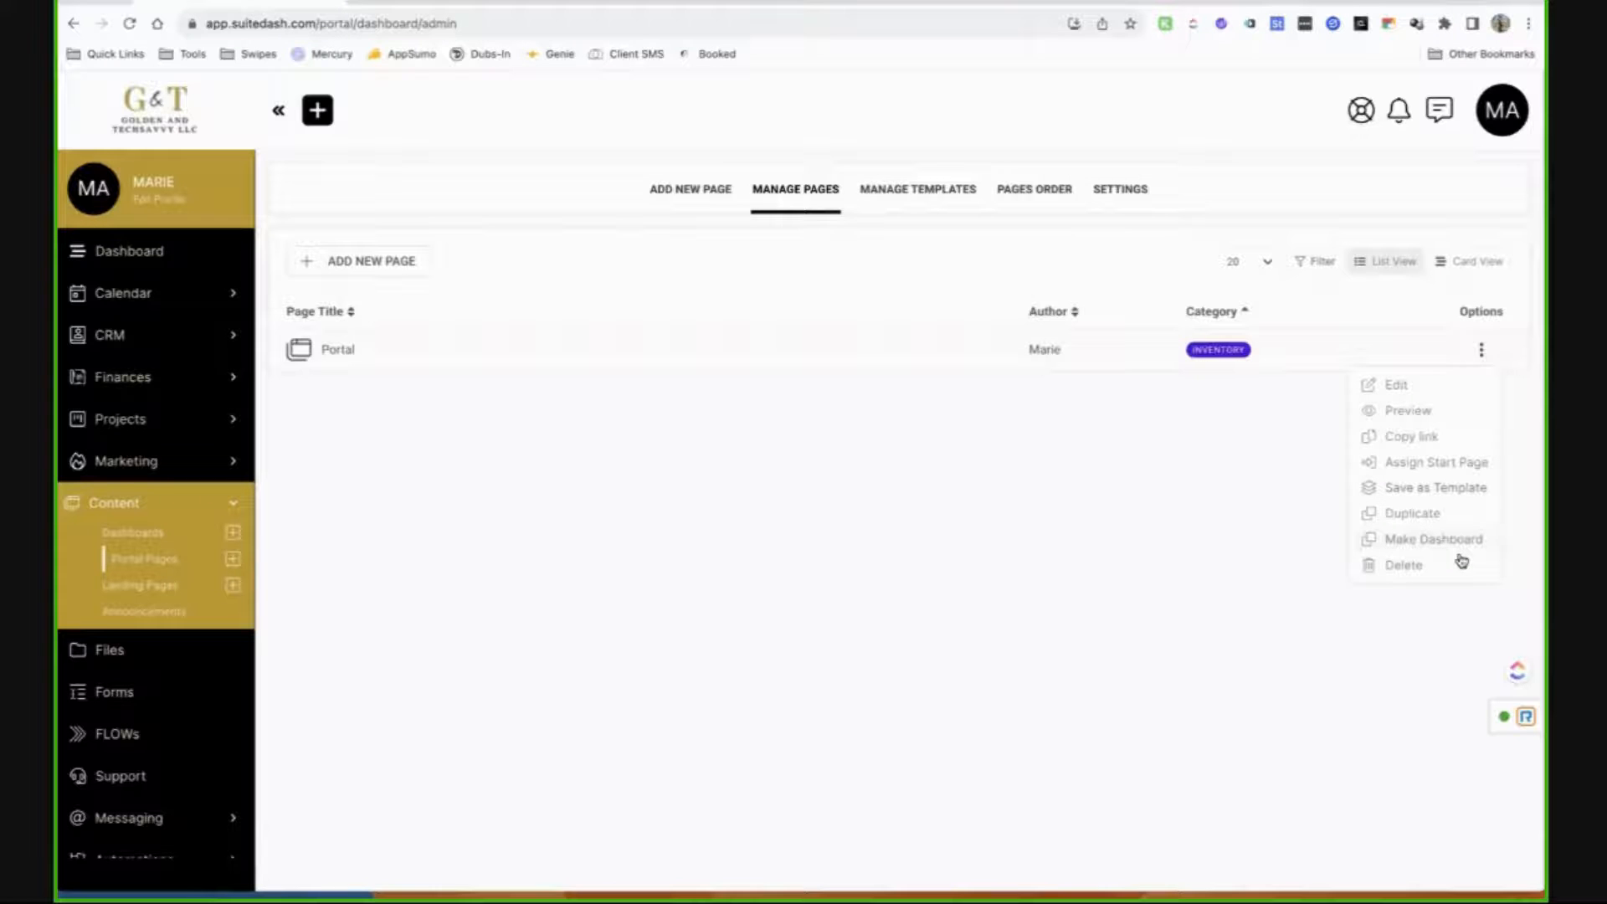
click(1244, 383)
click(1052, 366)
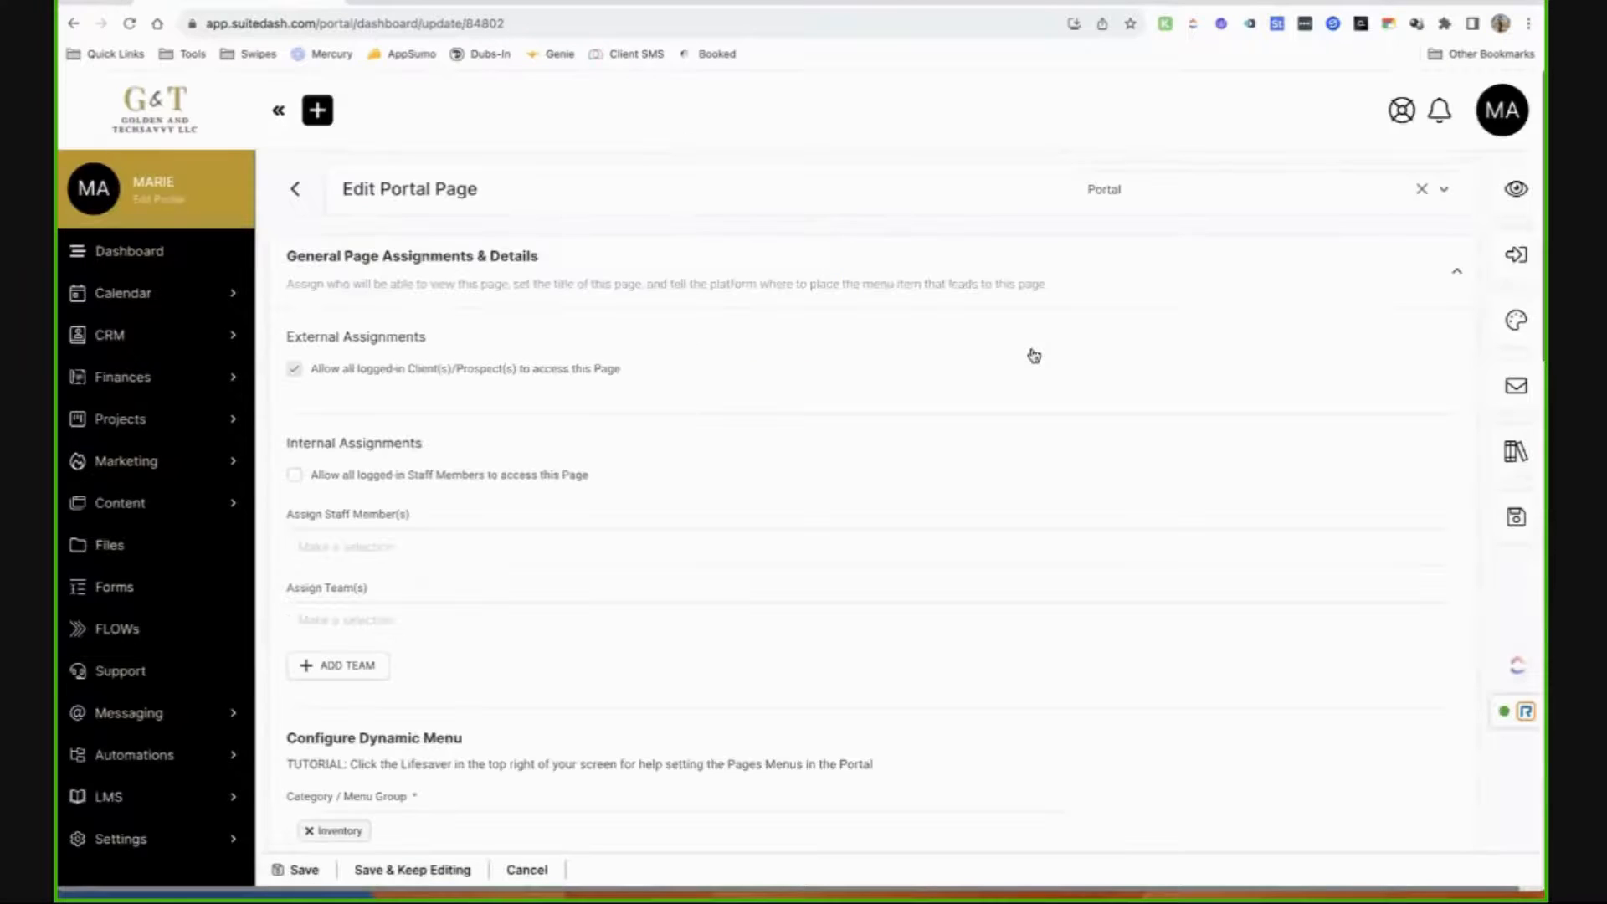
Turn off access for all logged-in clients and prospects on the Portal page and assign the All Clients circle.
scroll(1035, 355, down, 1)
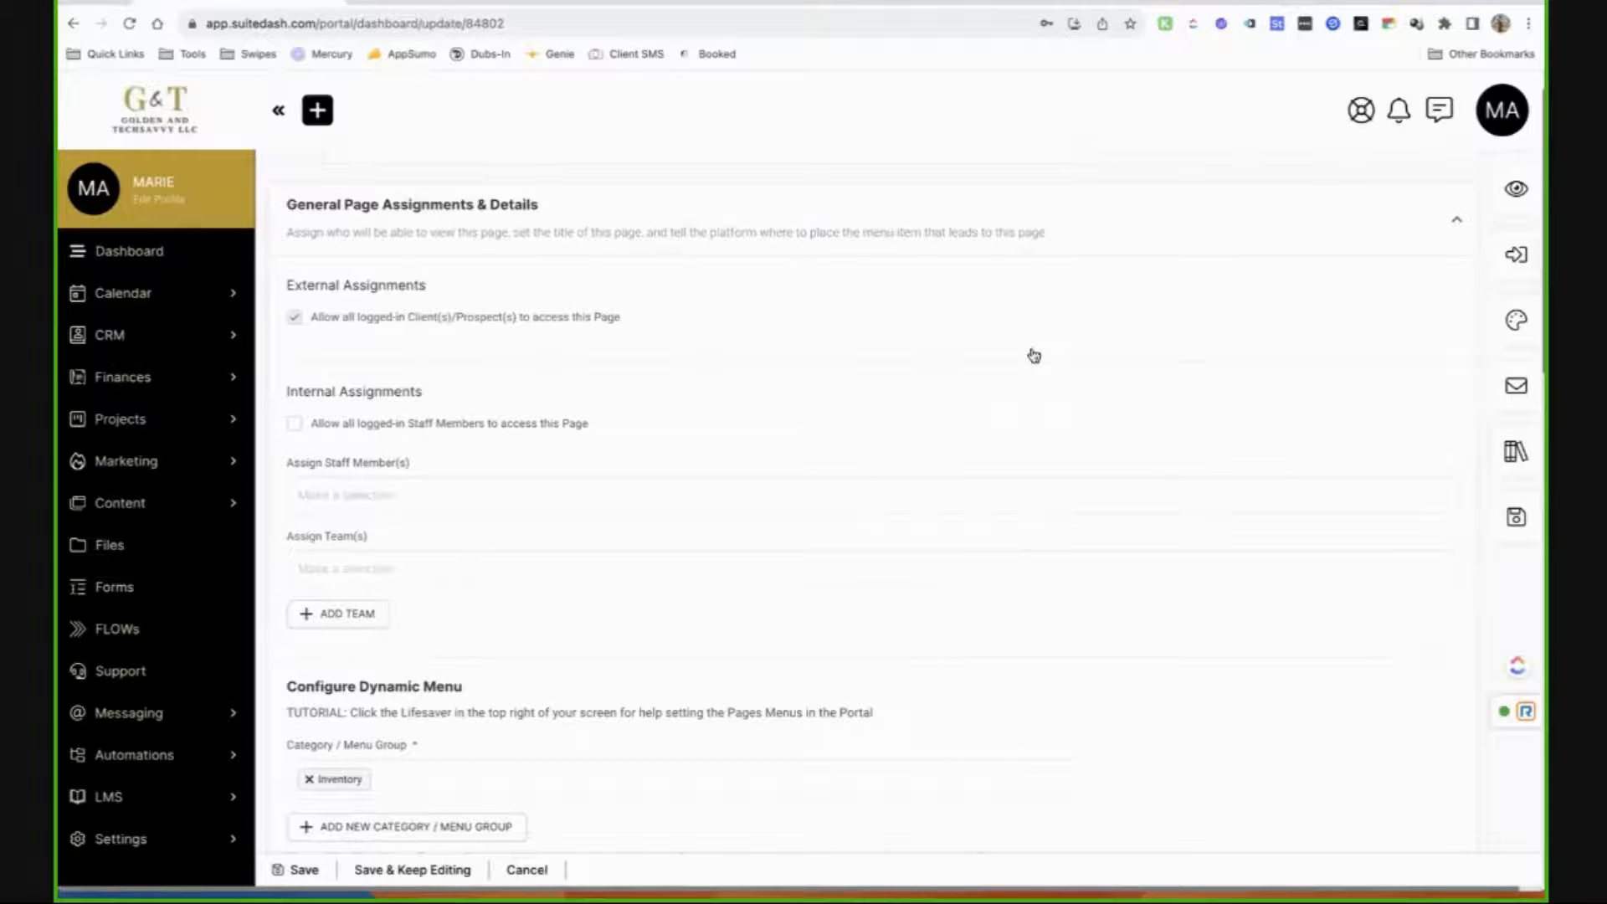
scroll(1035, 356, down, 1)
scroll(1035, 356, up, 1)
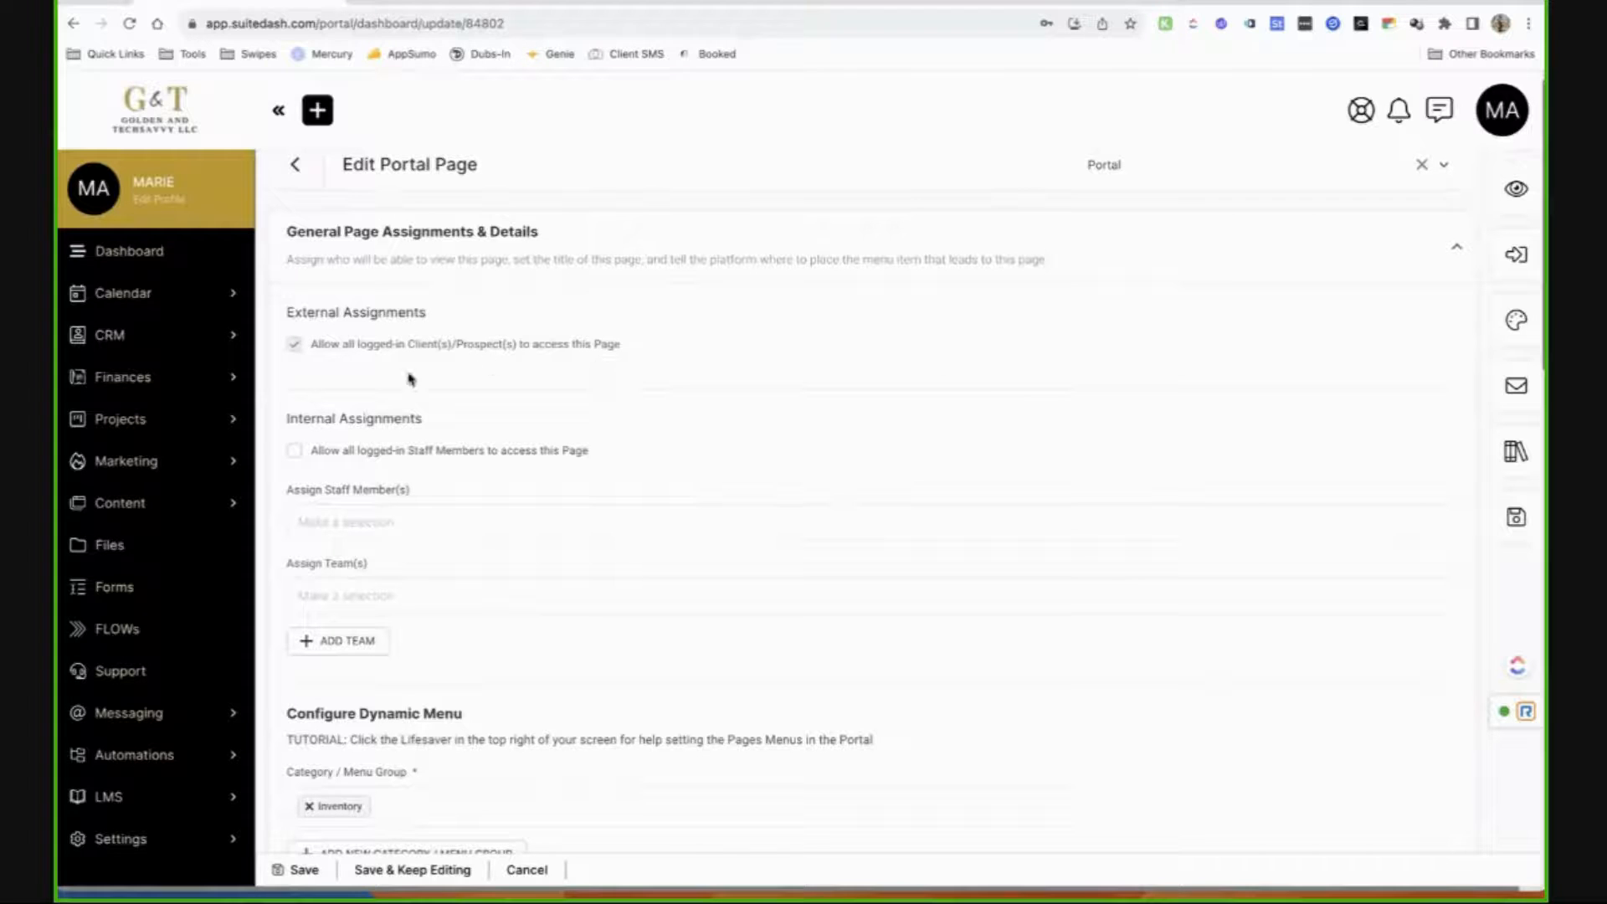
click(354, 355)
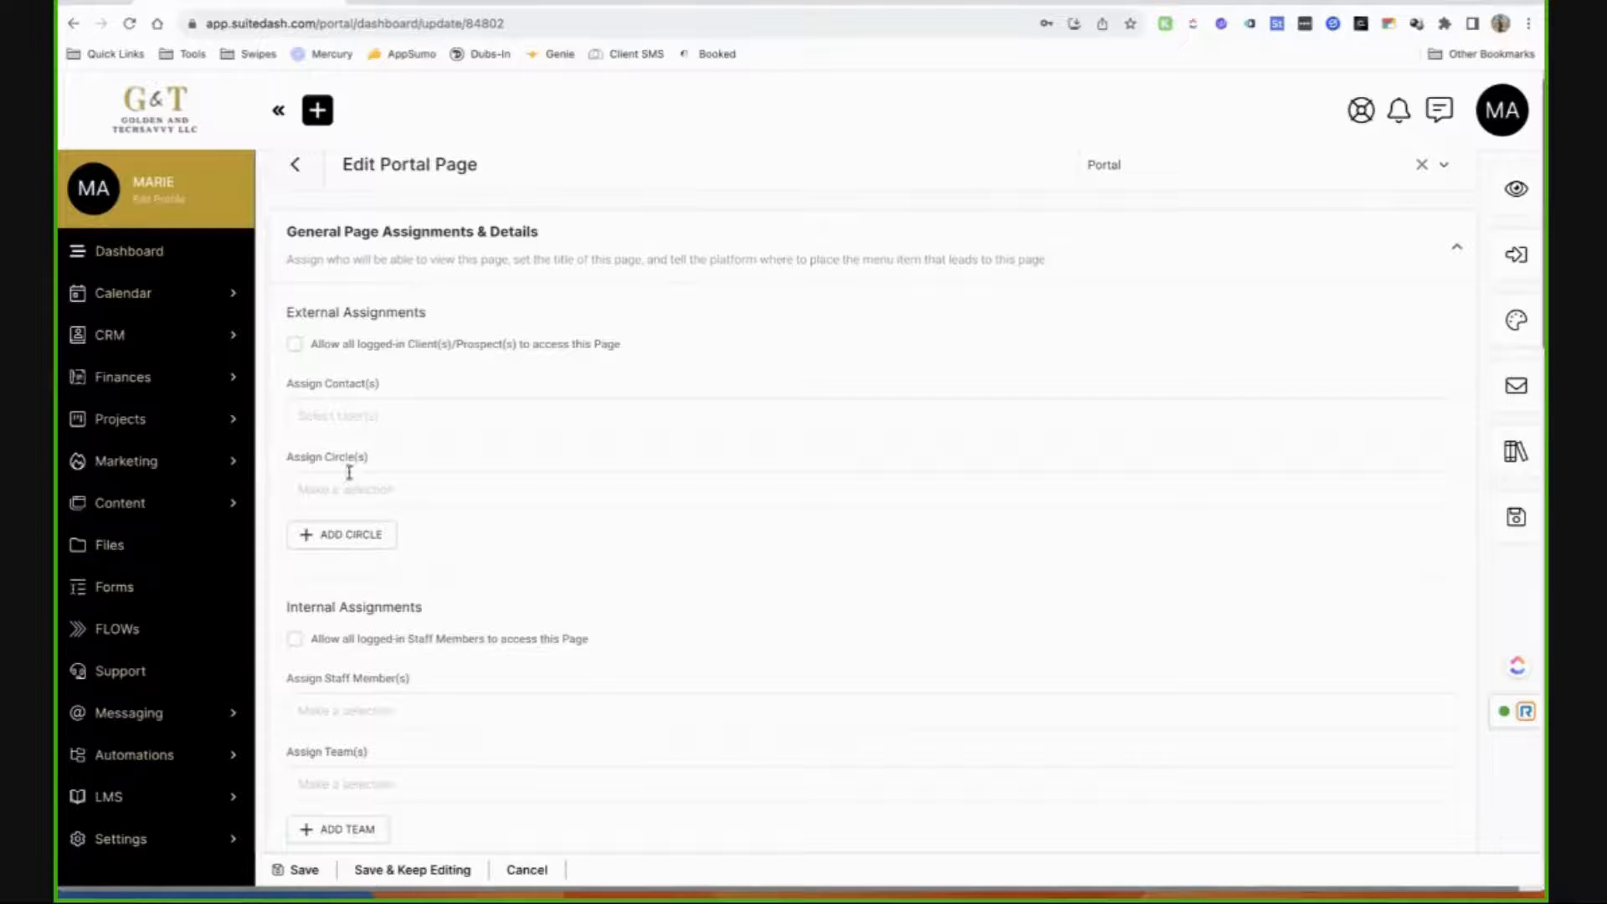
click(329, 494)
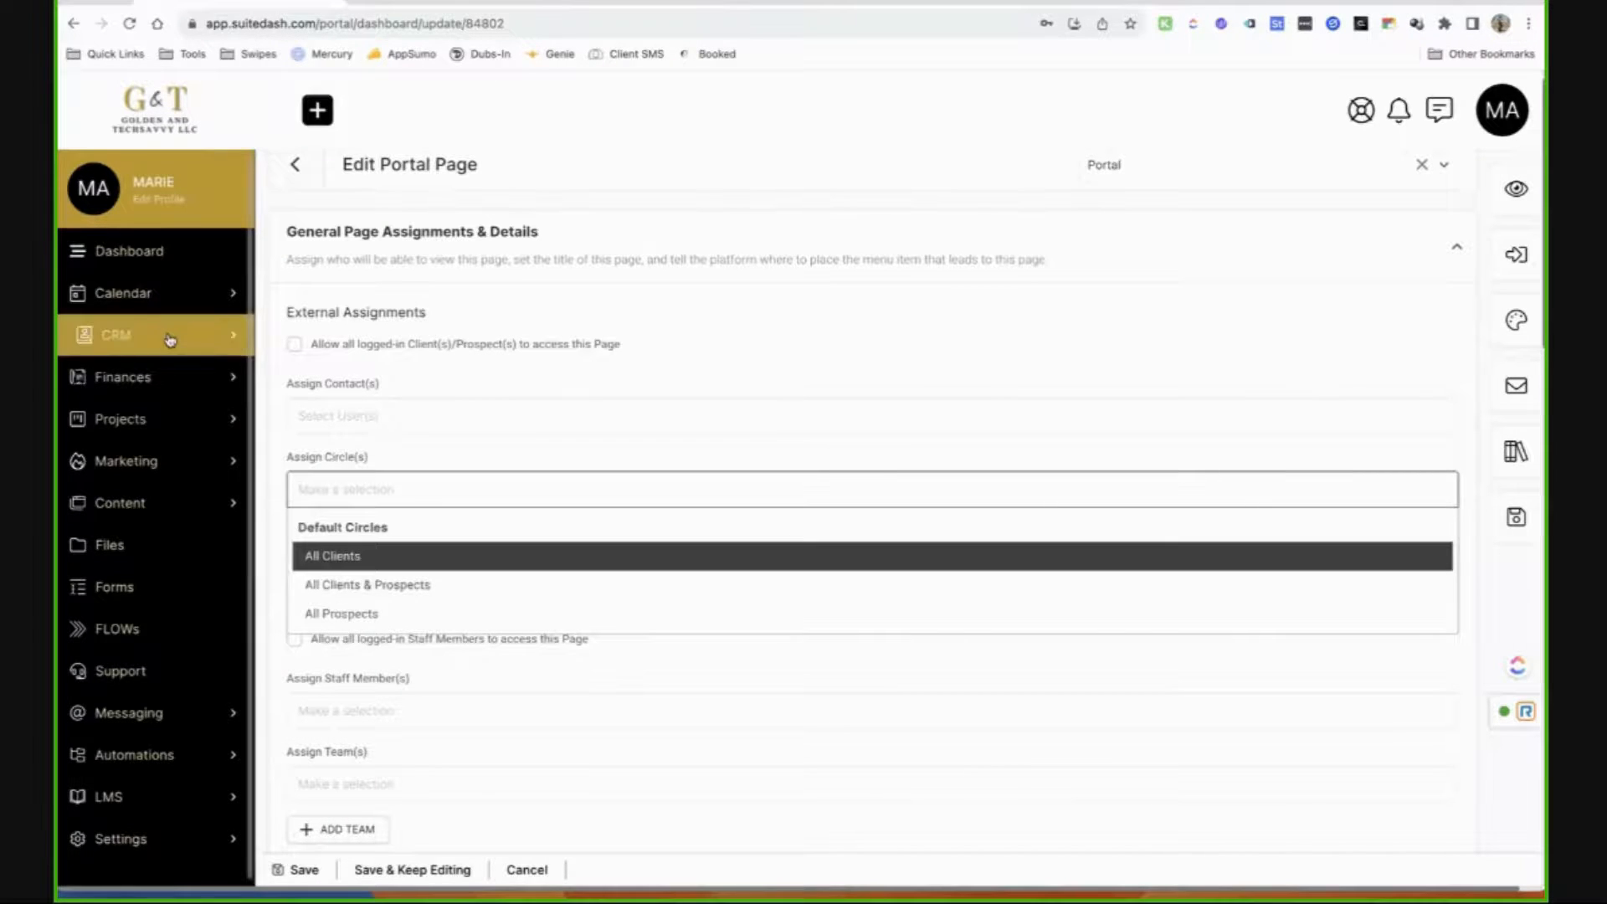
click(167, 339)
click(295, 479)
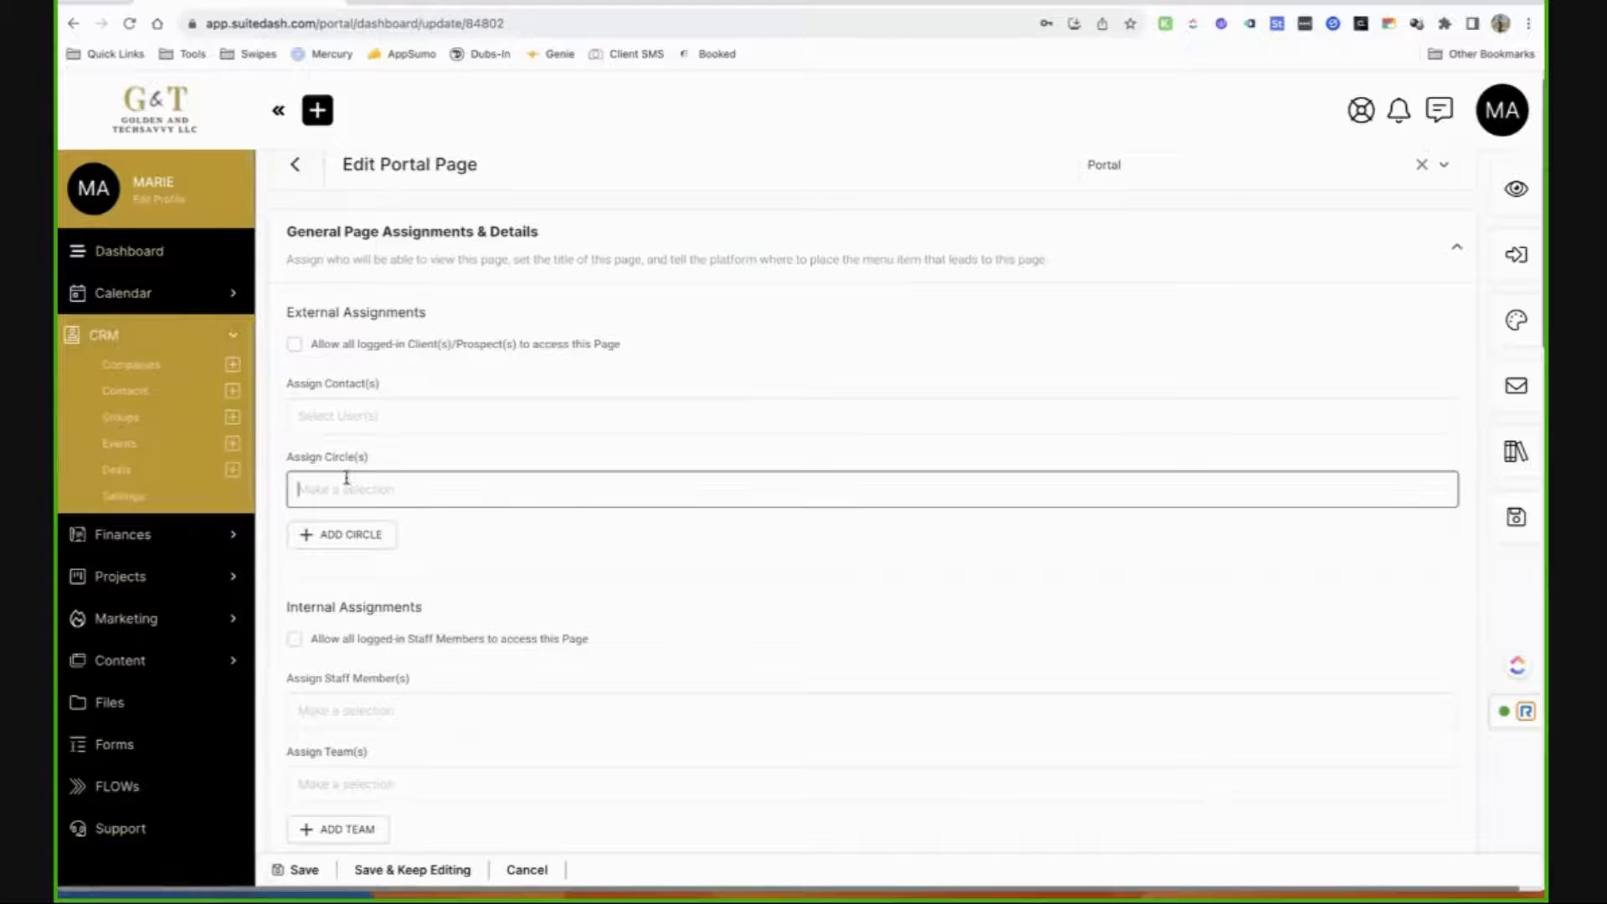
click(335, 559)
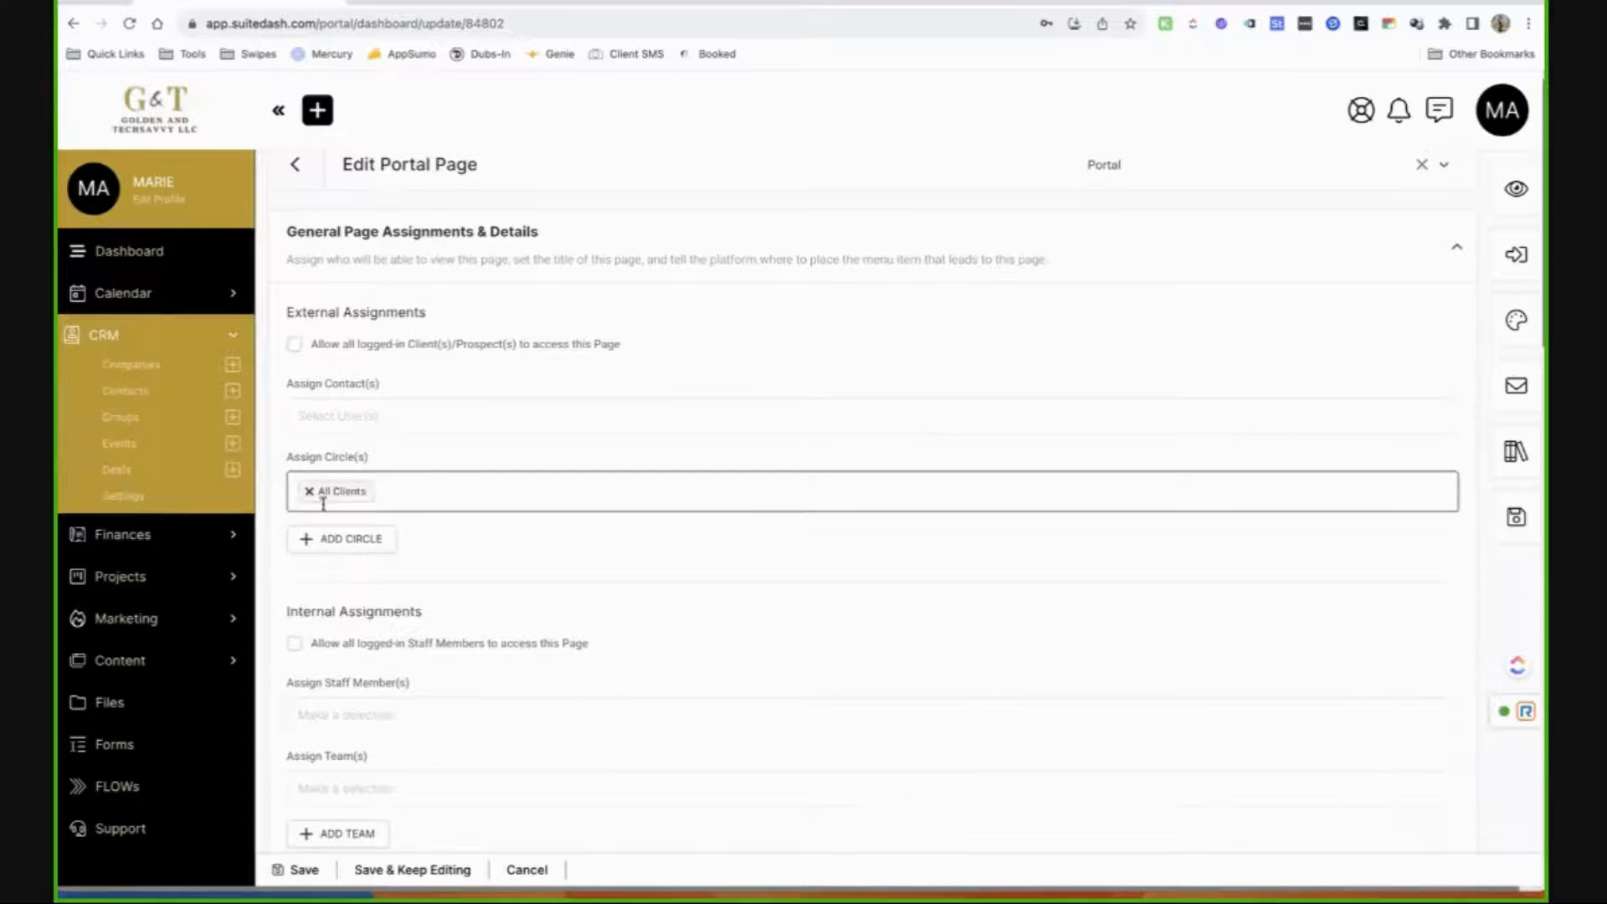
Assign a contact to the Portal page and allow all logged-in clients and prospects to access it again.
click(325, 422)
click(352, 485)
scroll(351, 485, down, 1)
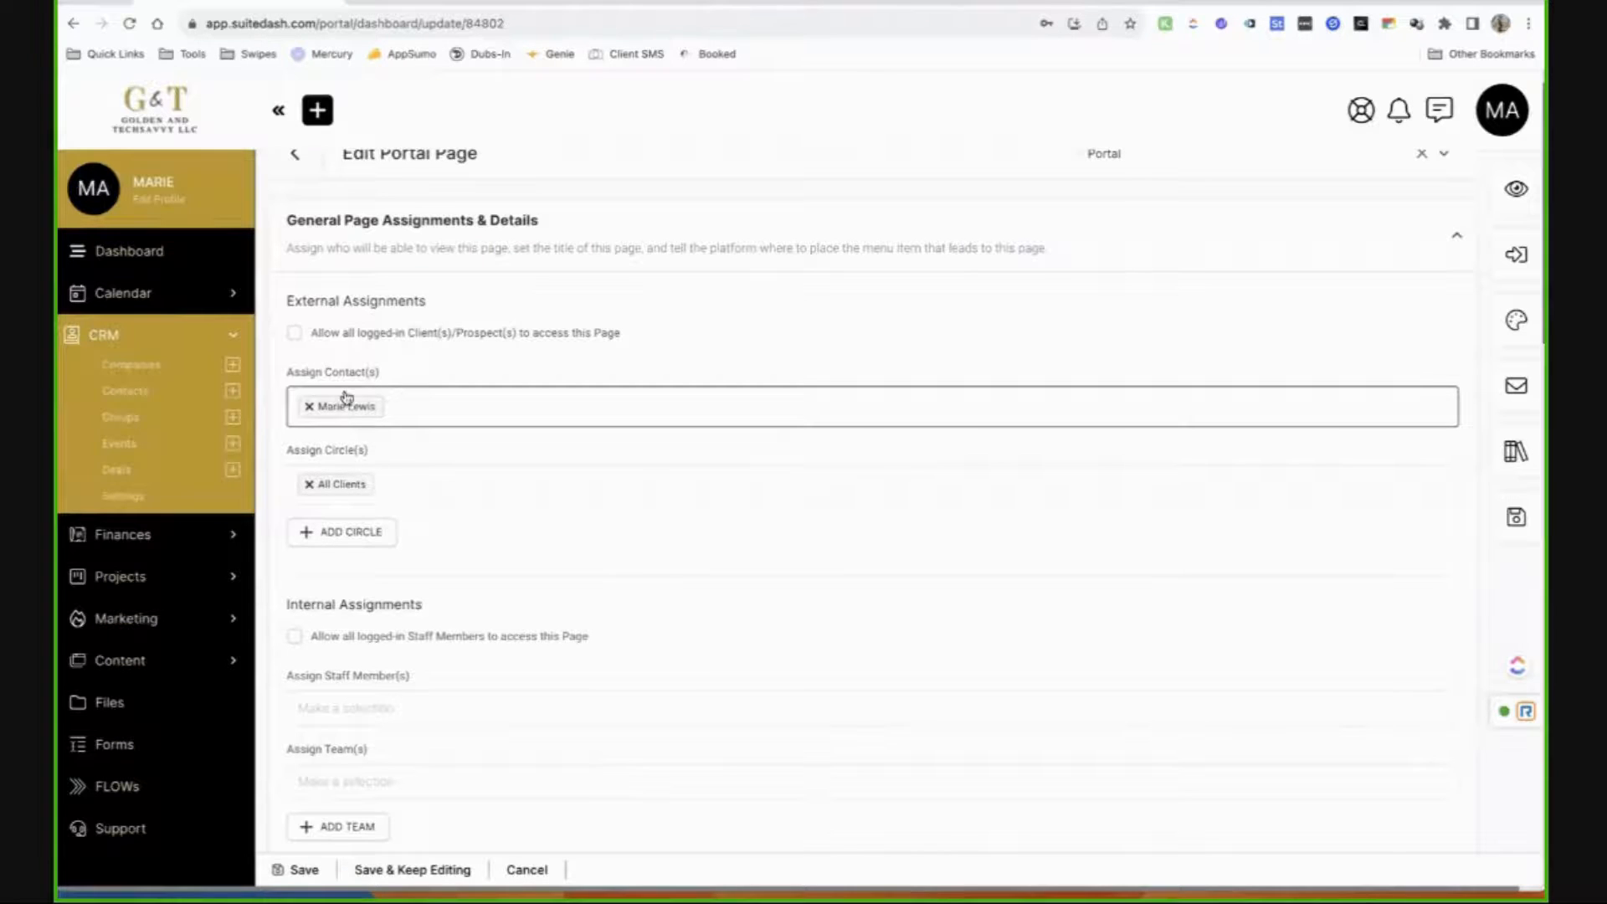
click(297, 339)
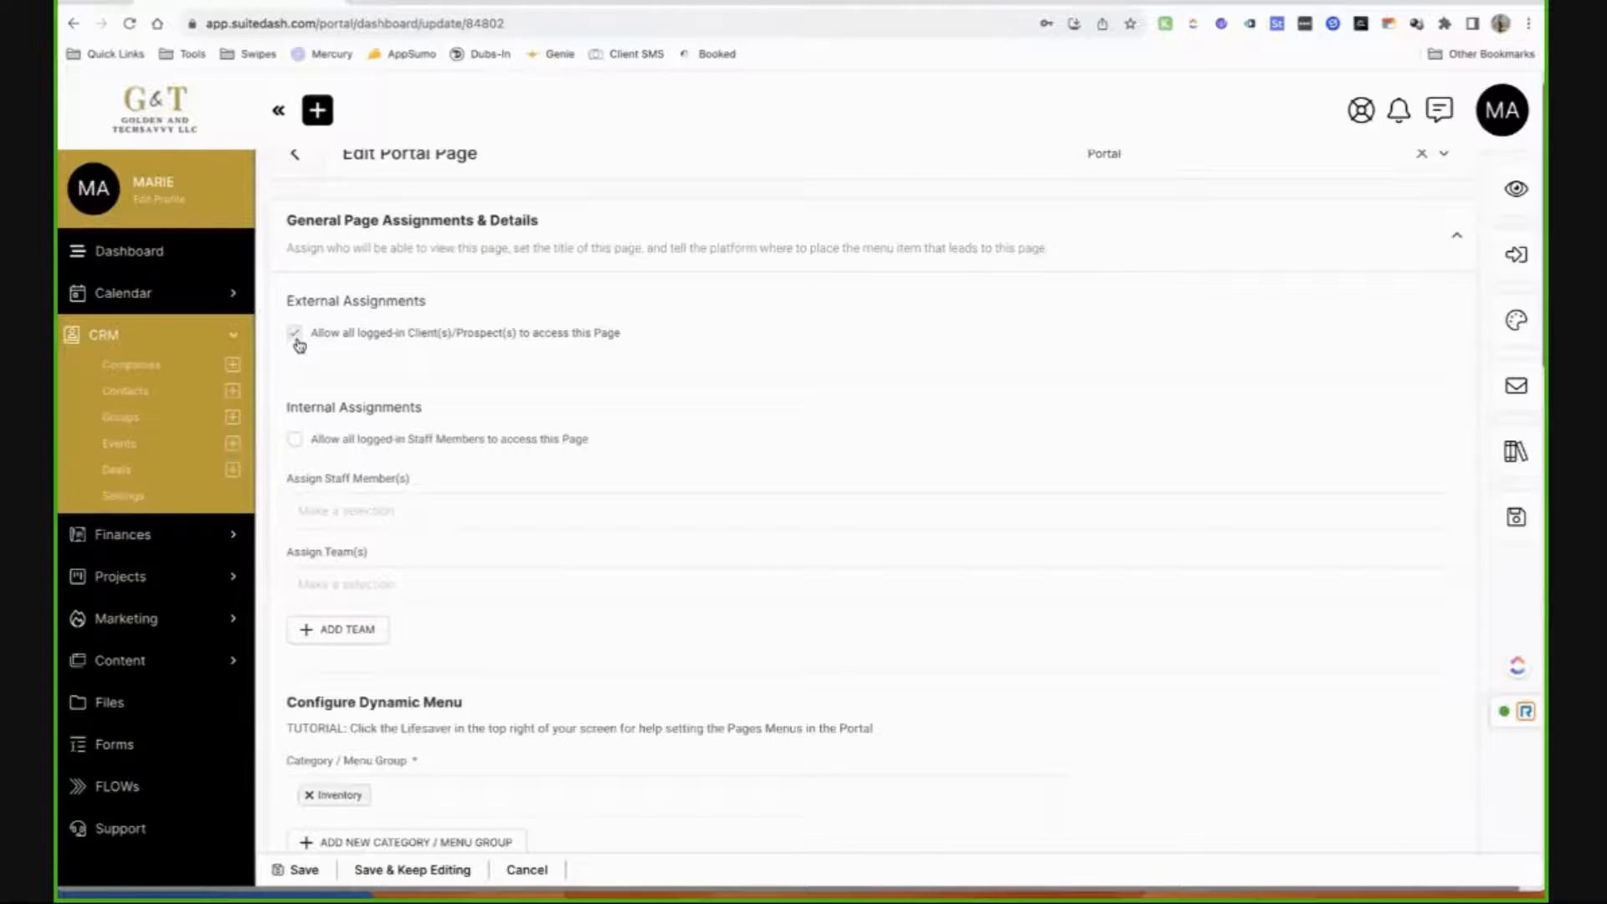
Allow all logged-in staff members to access the Portal page.
click(294, 441)
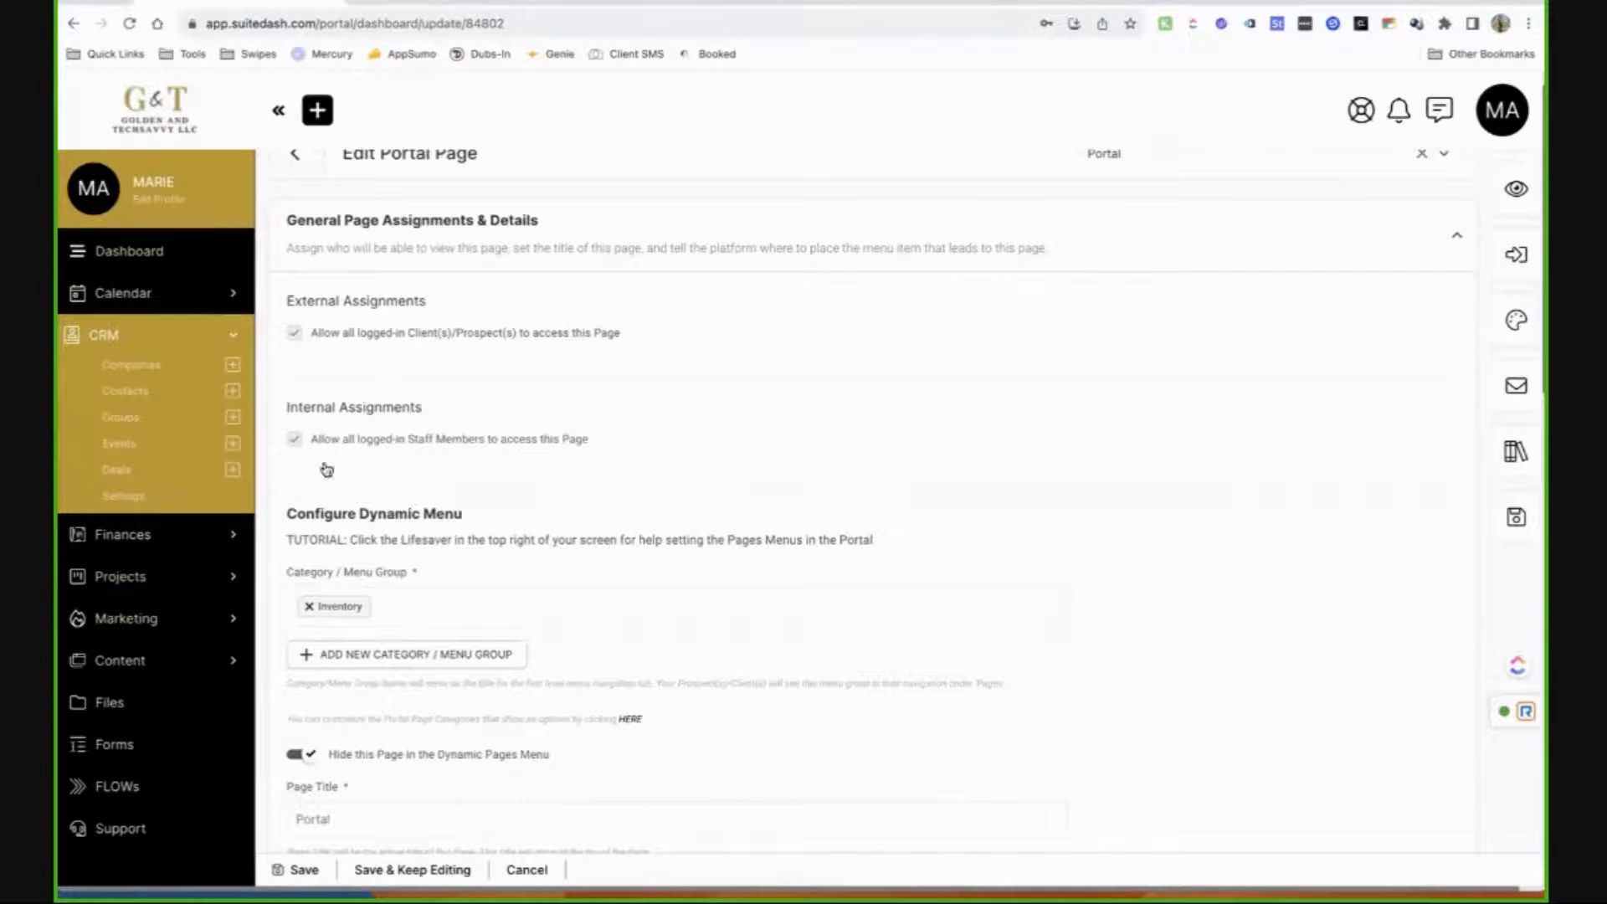
scroll(444, 583, down, 2)
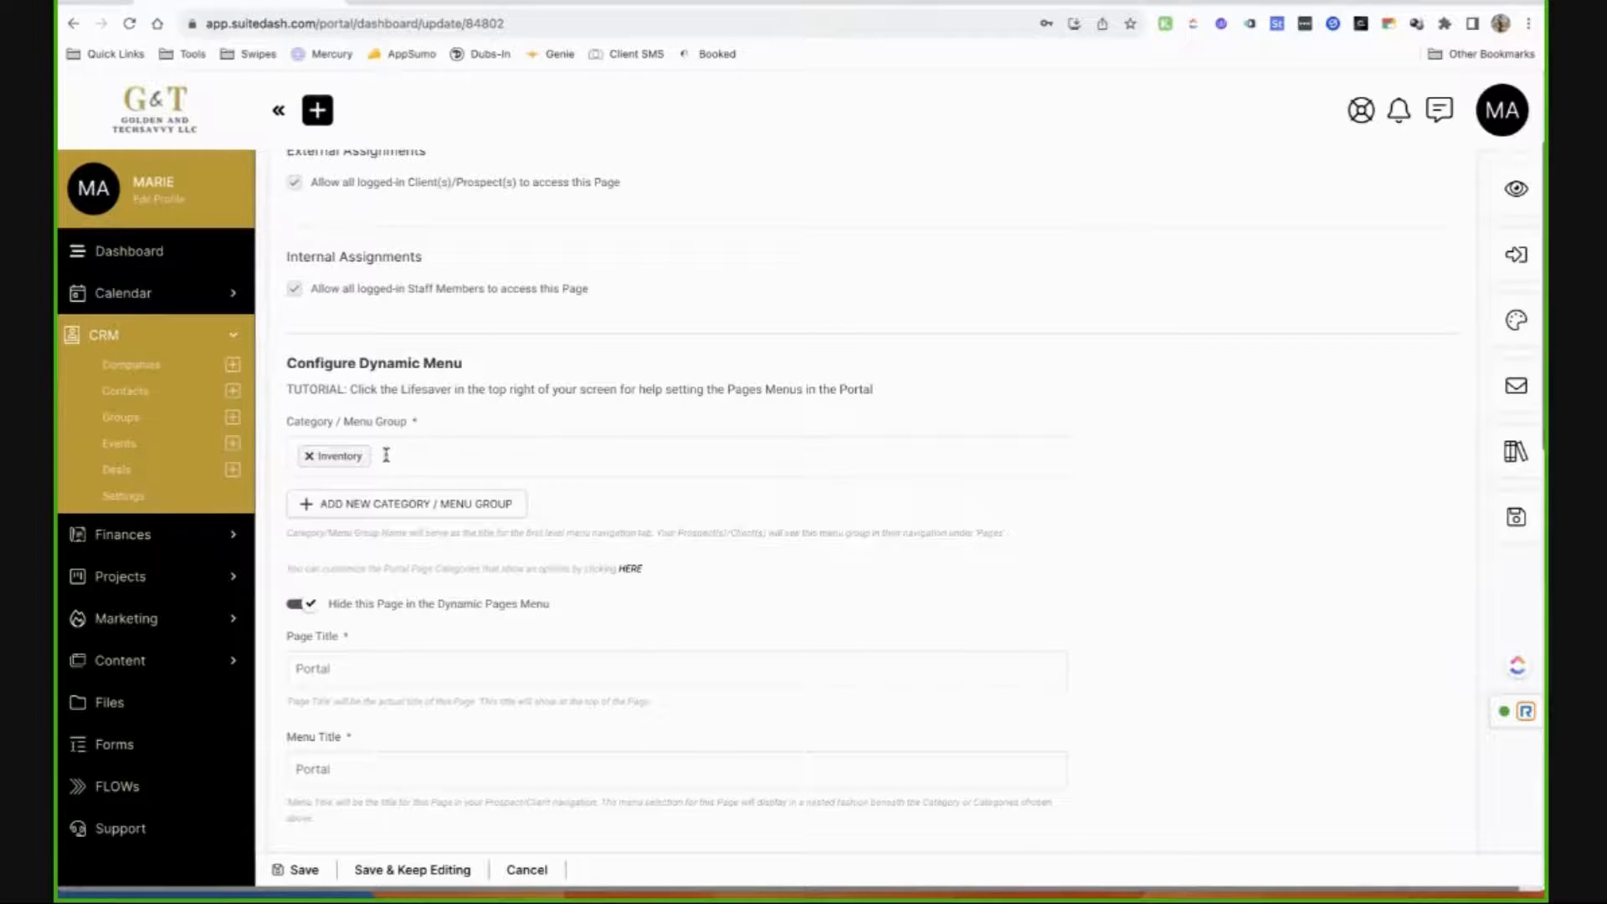
Turn off hiding of the Portal page in the dynamic pages menu and save the page.
click(225, 343)
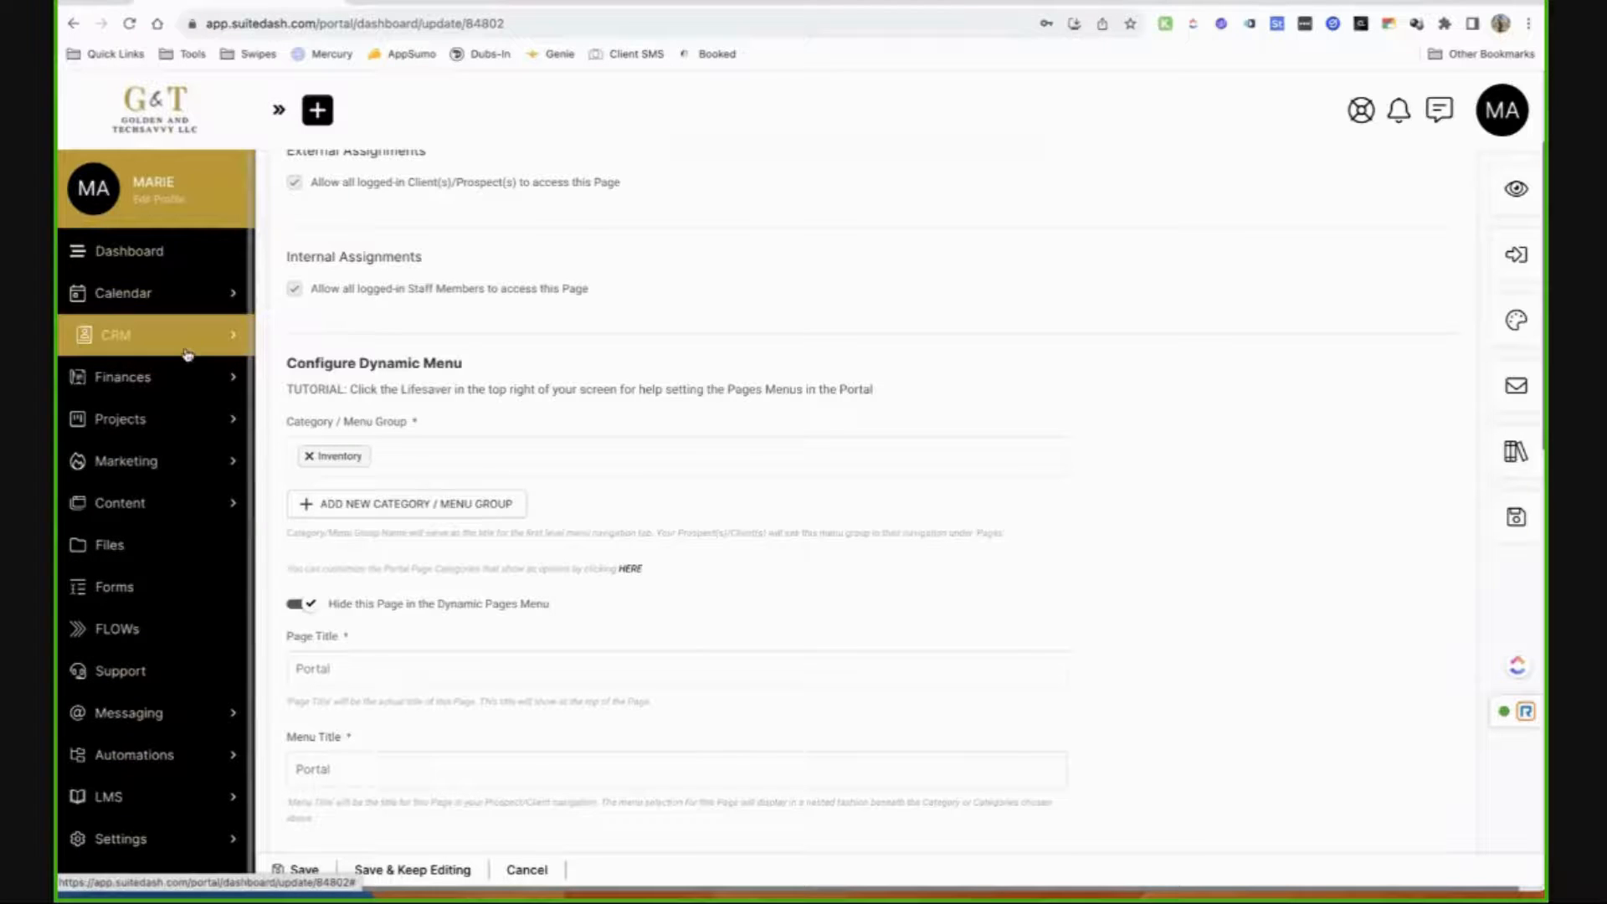
scroll(164, 566, down, 1)
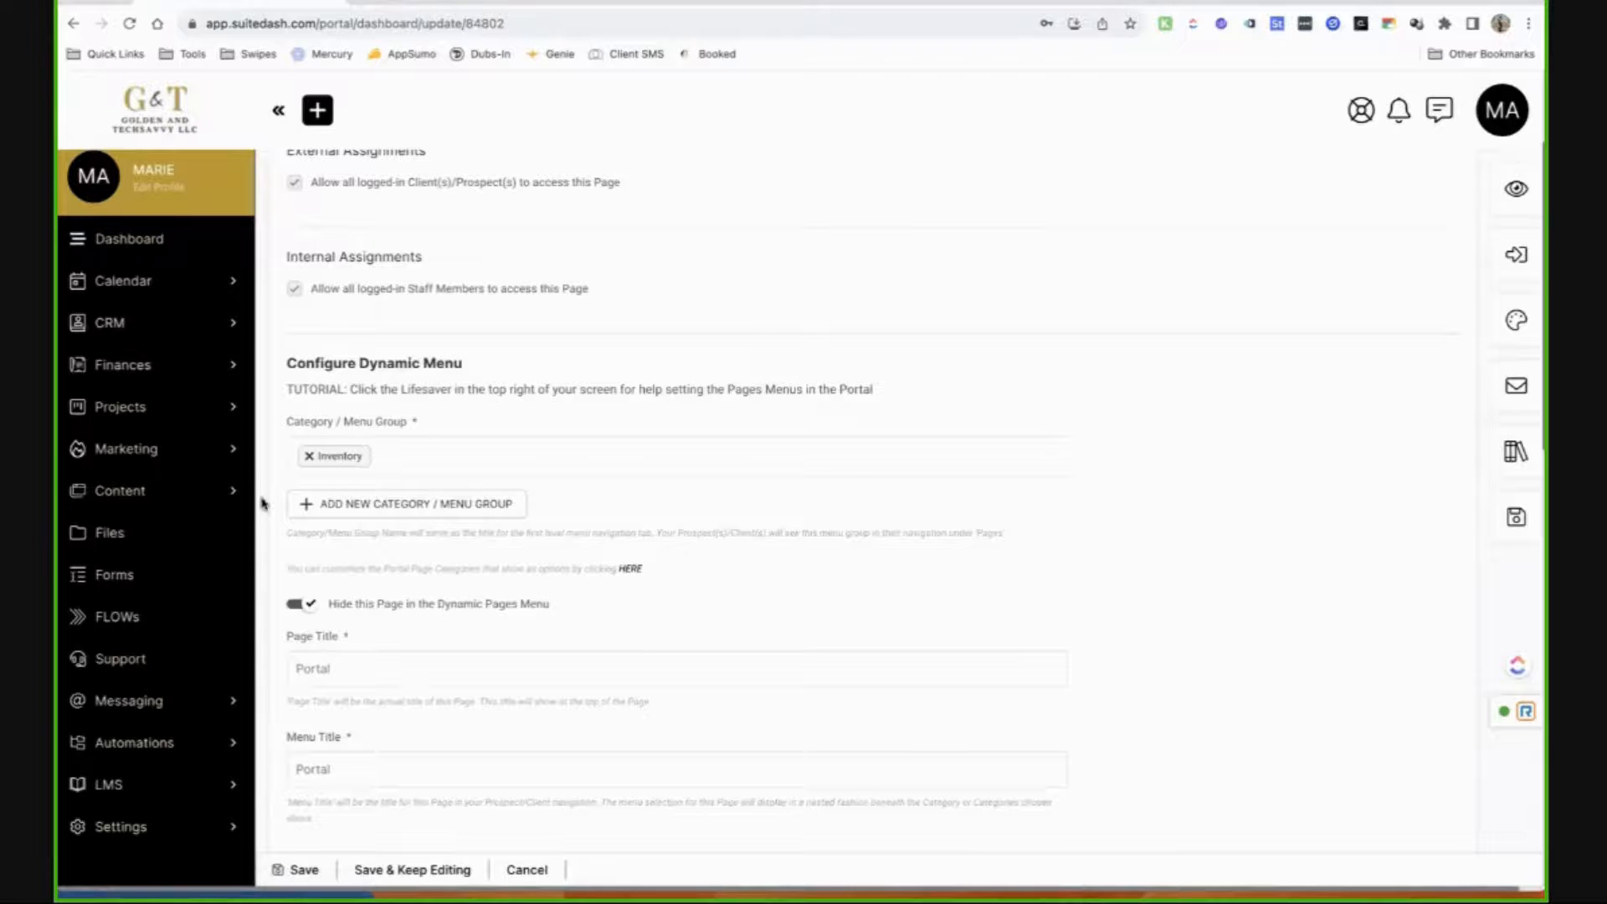
scroll(370, 576, down, 1)
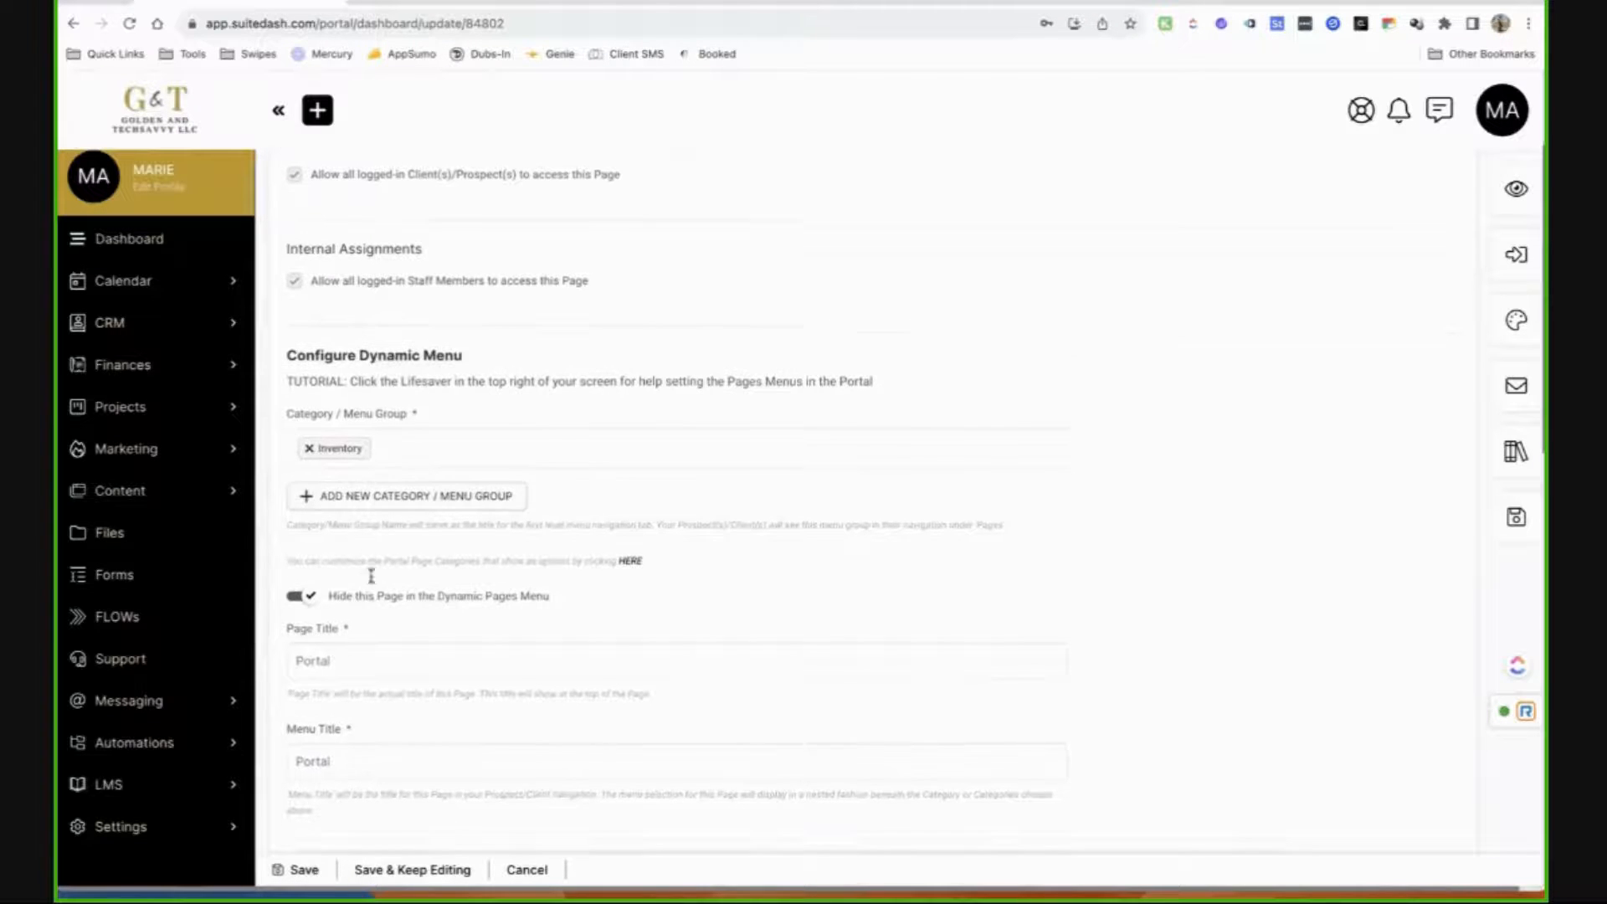
scroll(371, 575, down, 2)
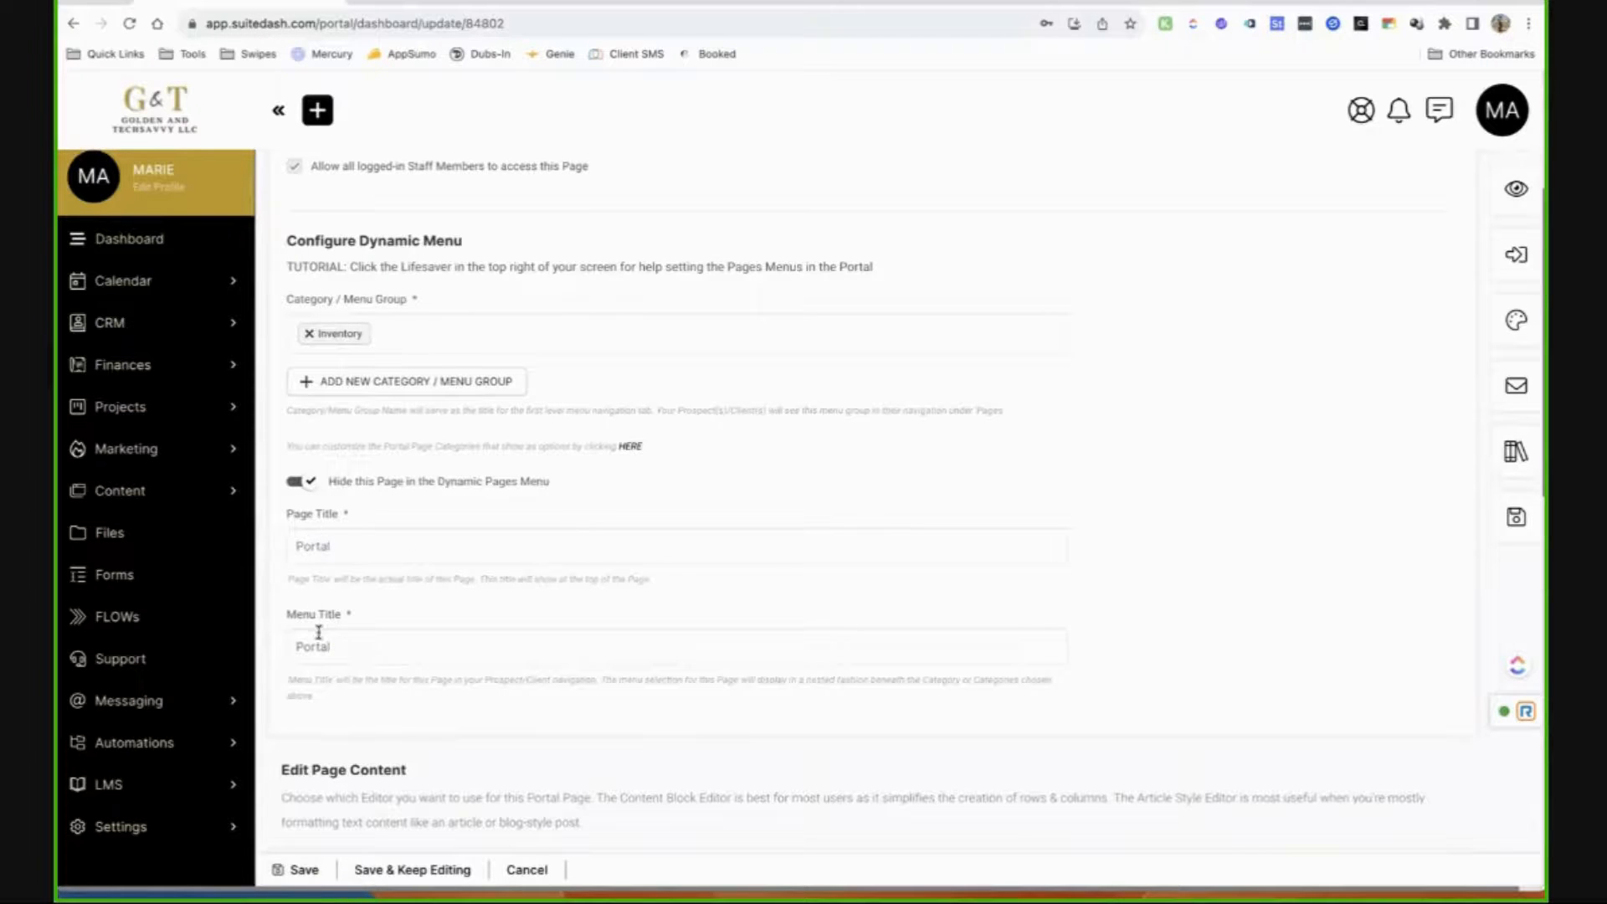
click(297, 483)
click(304, 870)
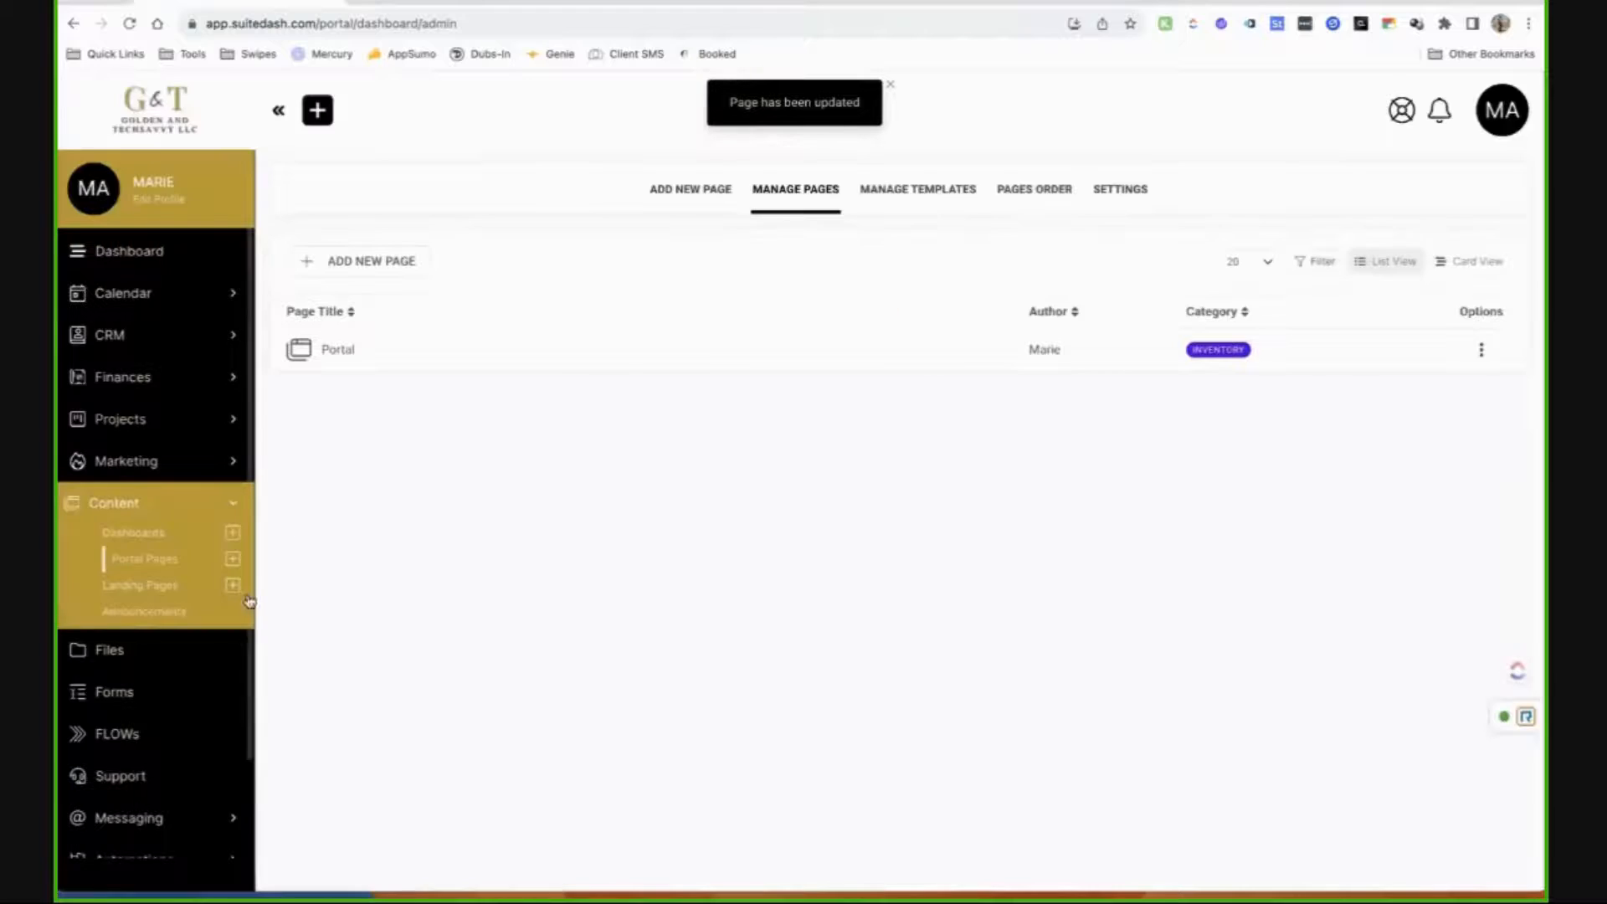
Reopen the Portal page for editing and check its entry under My Pages, Inventory in the navigation.
click(338, 349)
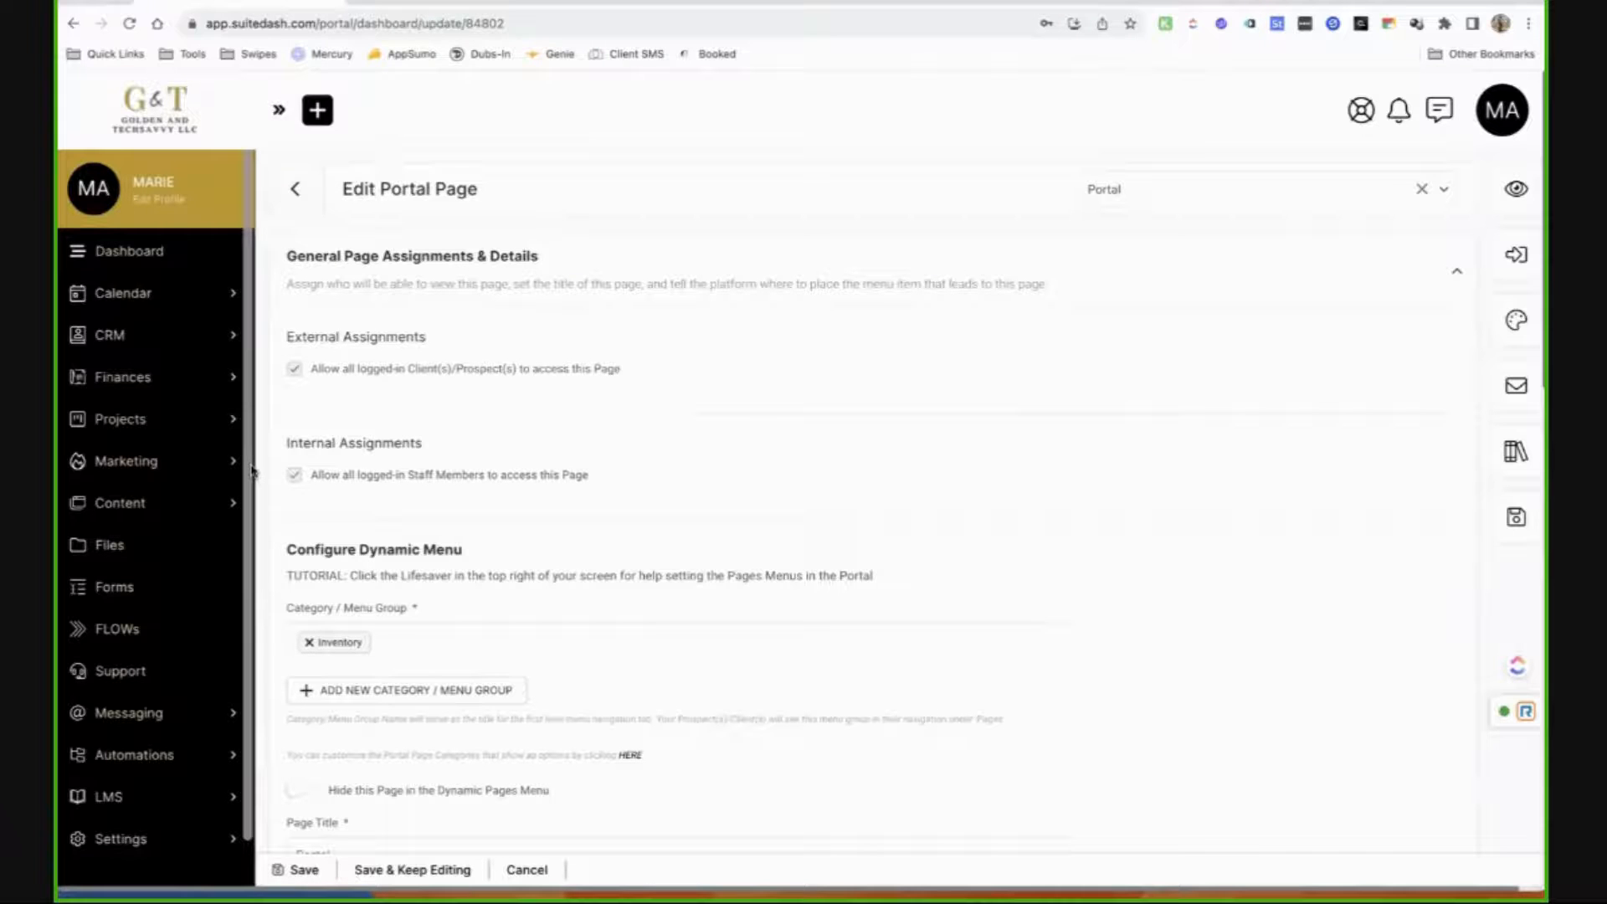
scroll(179, 662, down, 1)
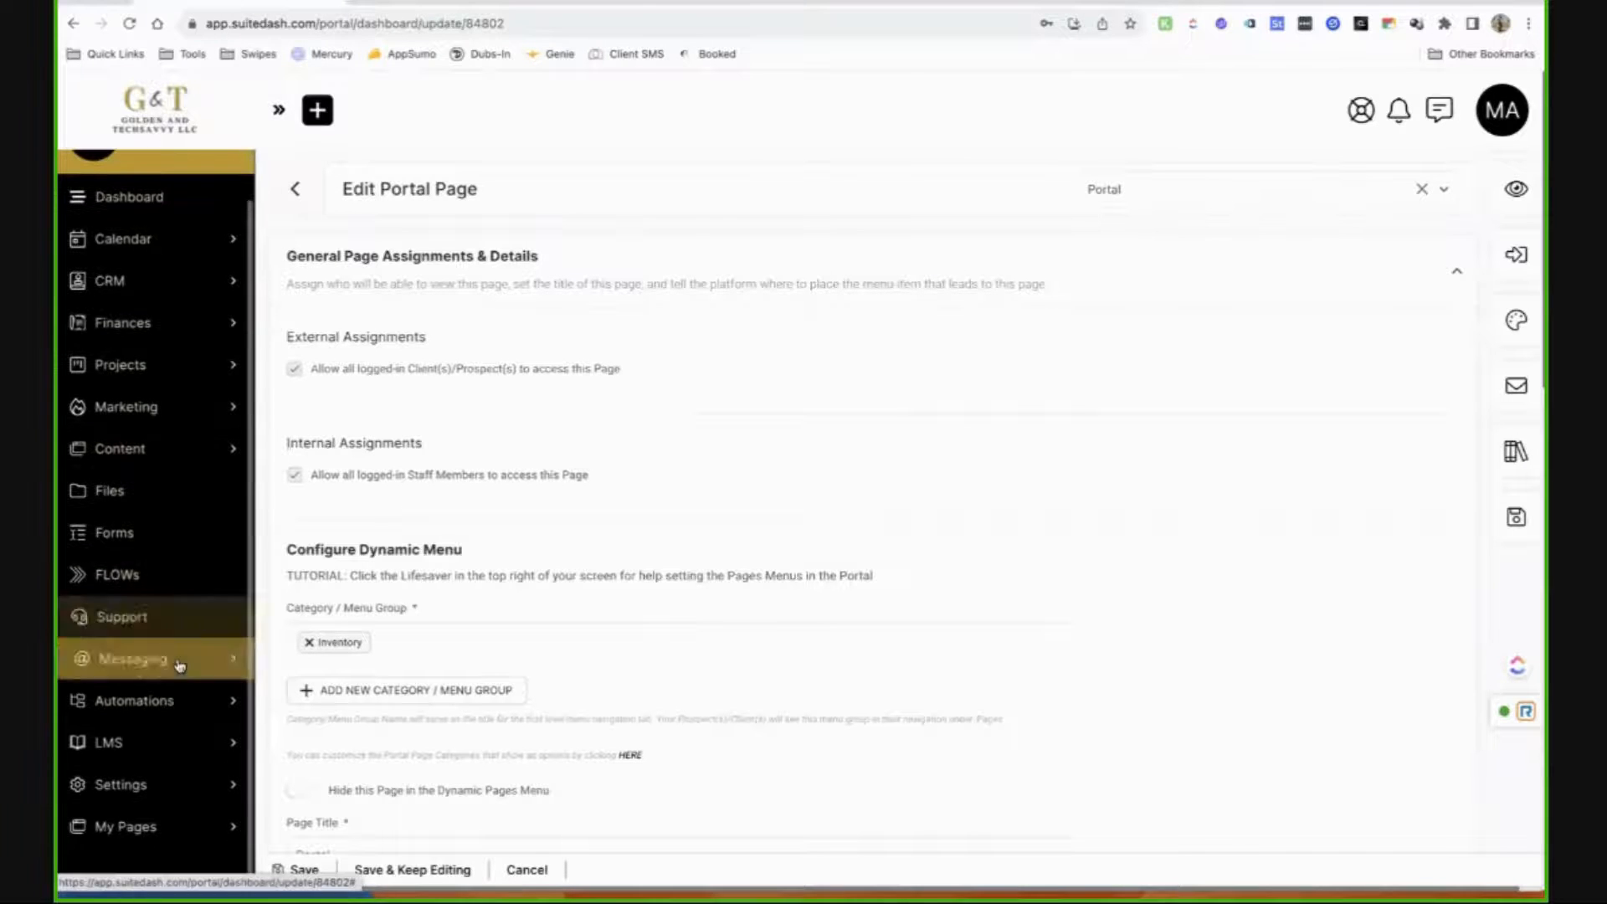
click(219, 837)
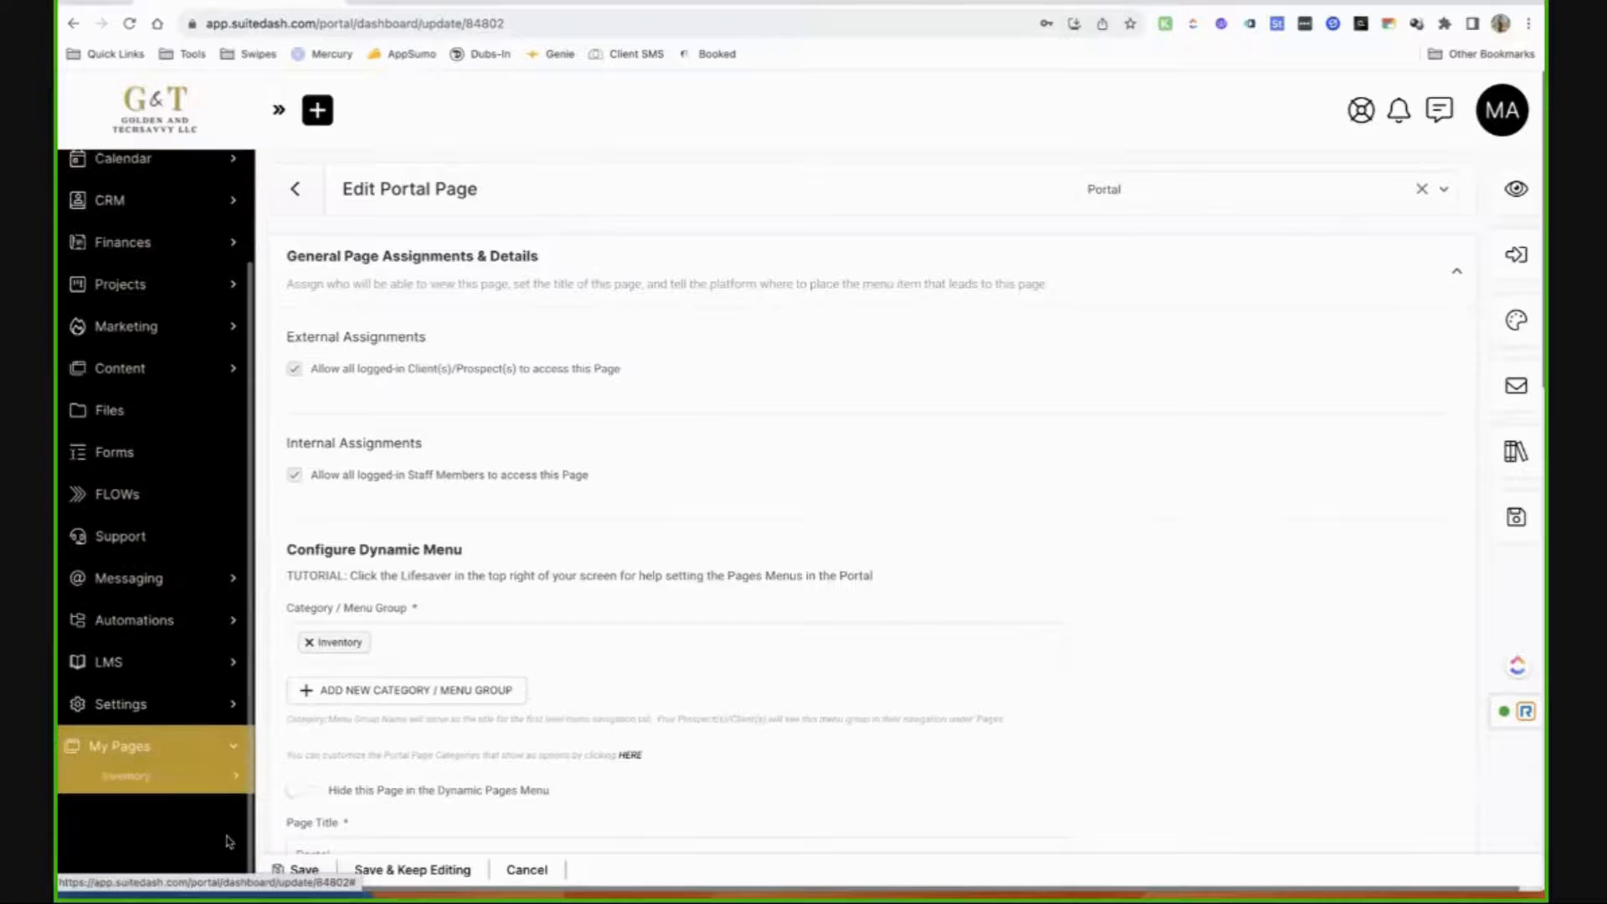
click(213, 726)
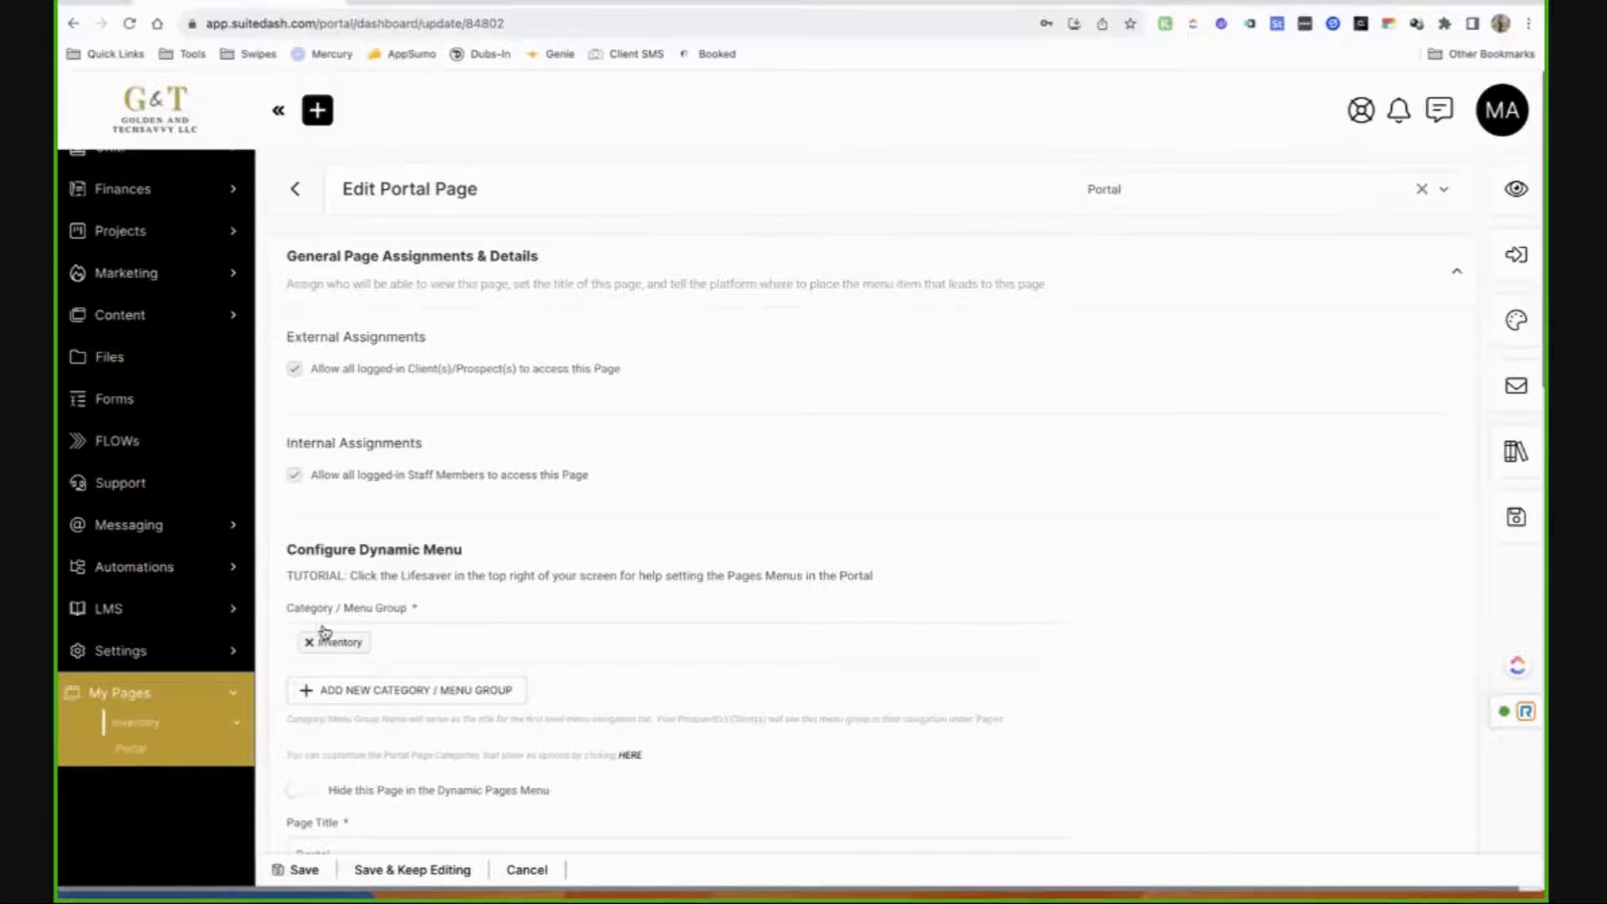
Hide the Portal page in the dynamic pages menu again and review its titles and page content.
scroll(325, 561, down, 2)
scroll(325, 561, down, 2)
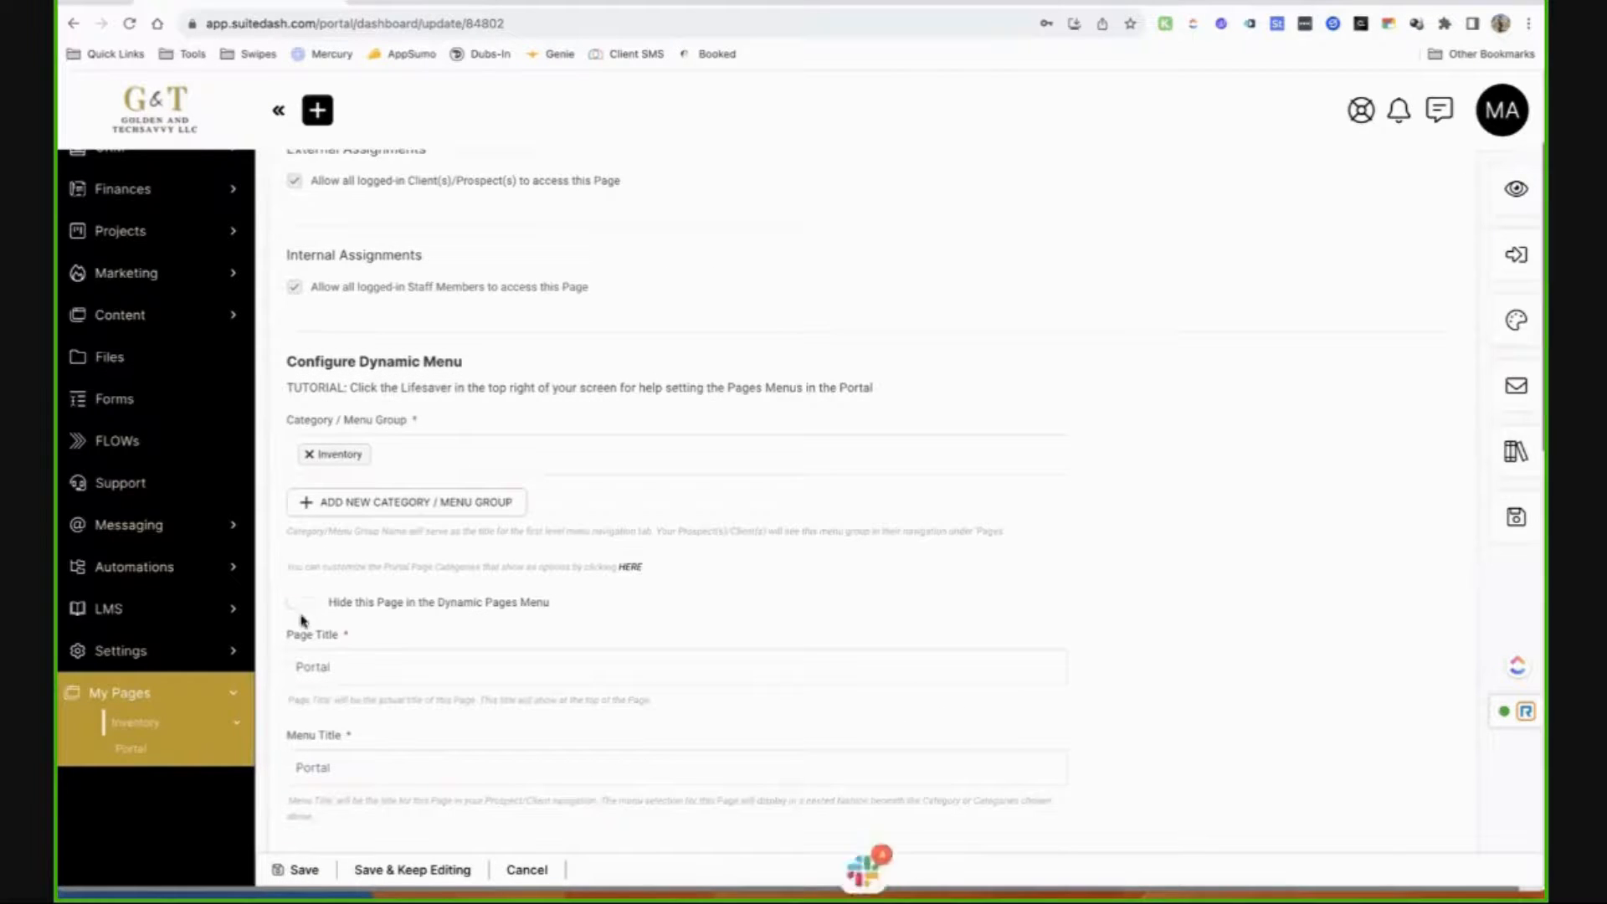
click(299, 604)
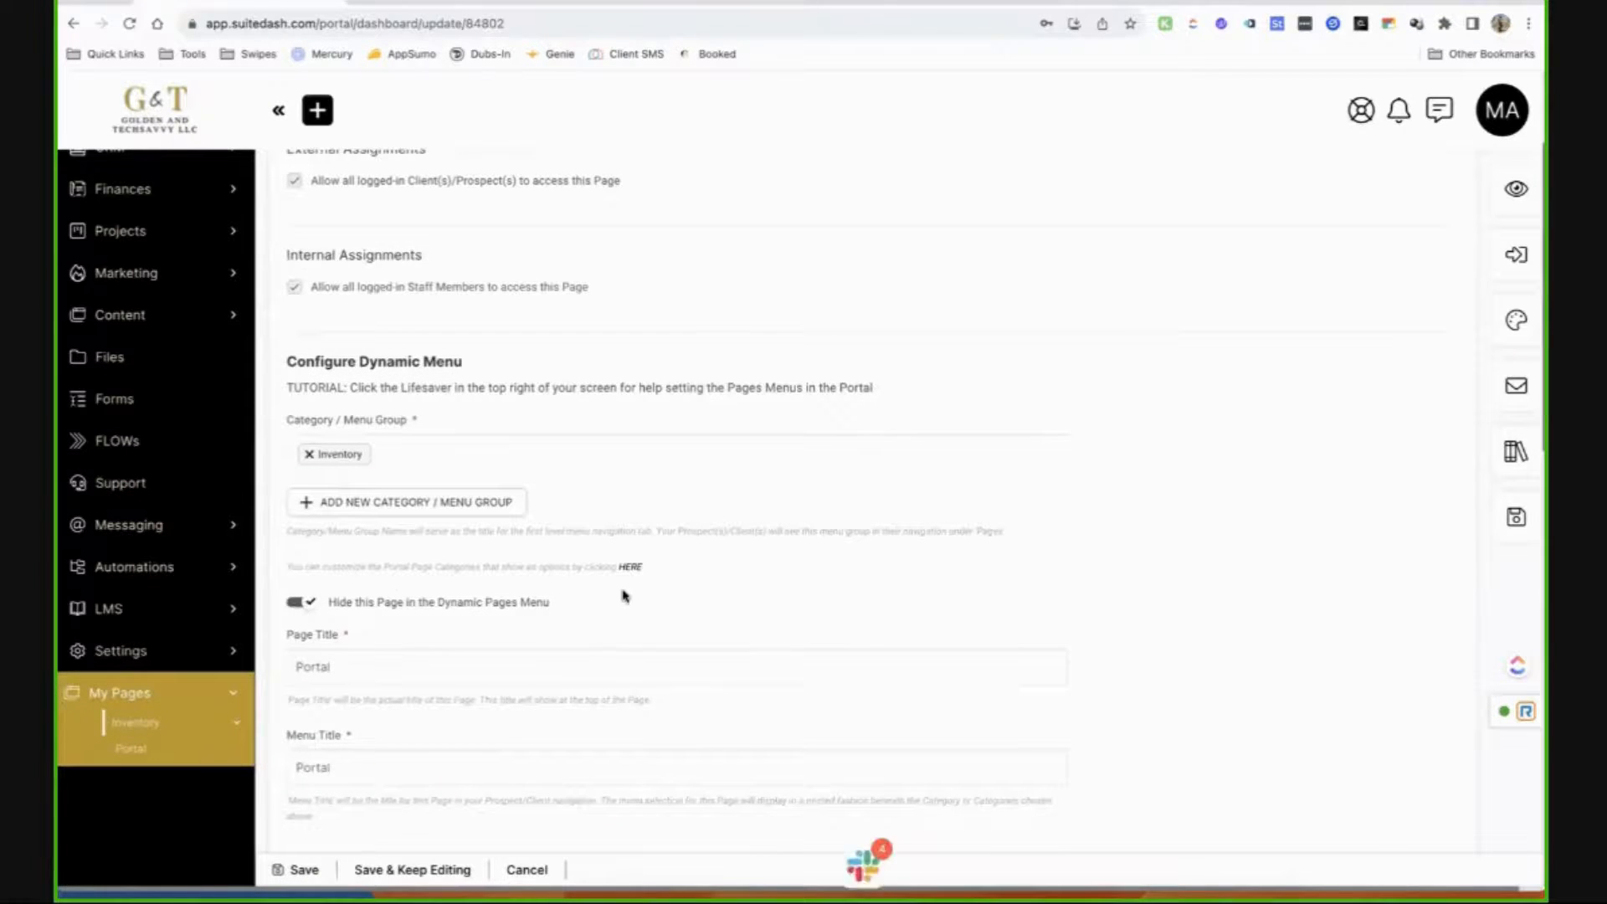
scroll(619, 591, down, 5)
scroll(615, 587, down, 1)
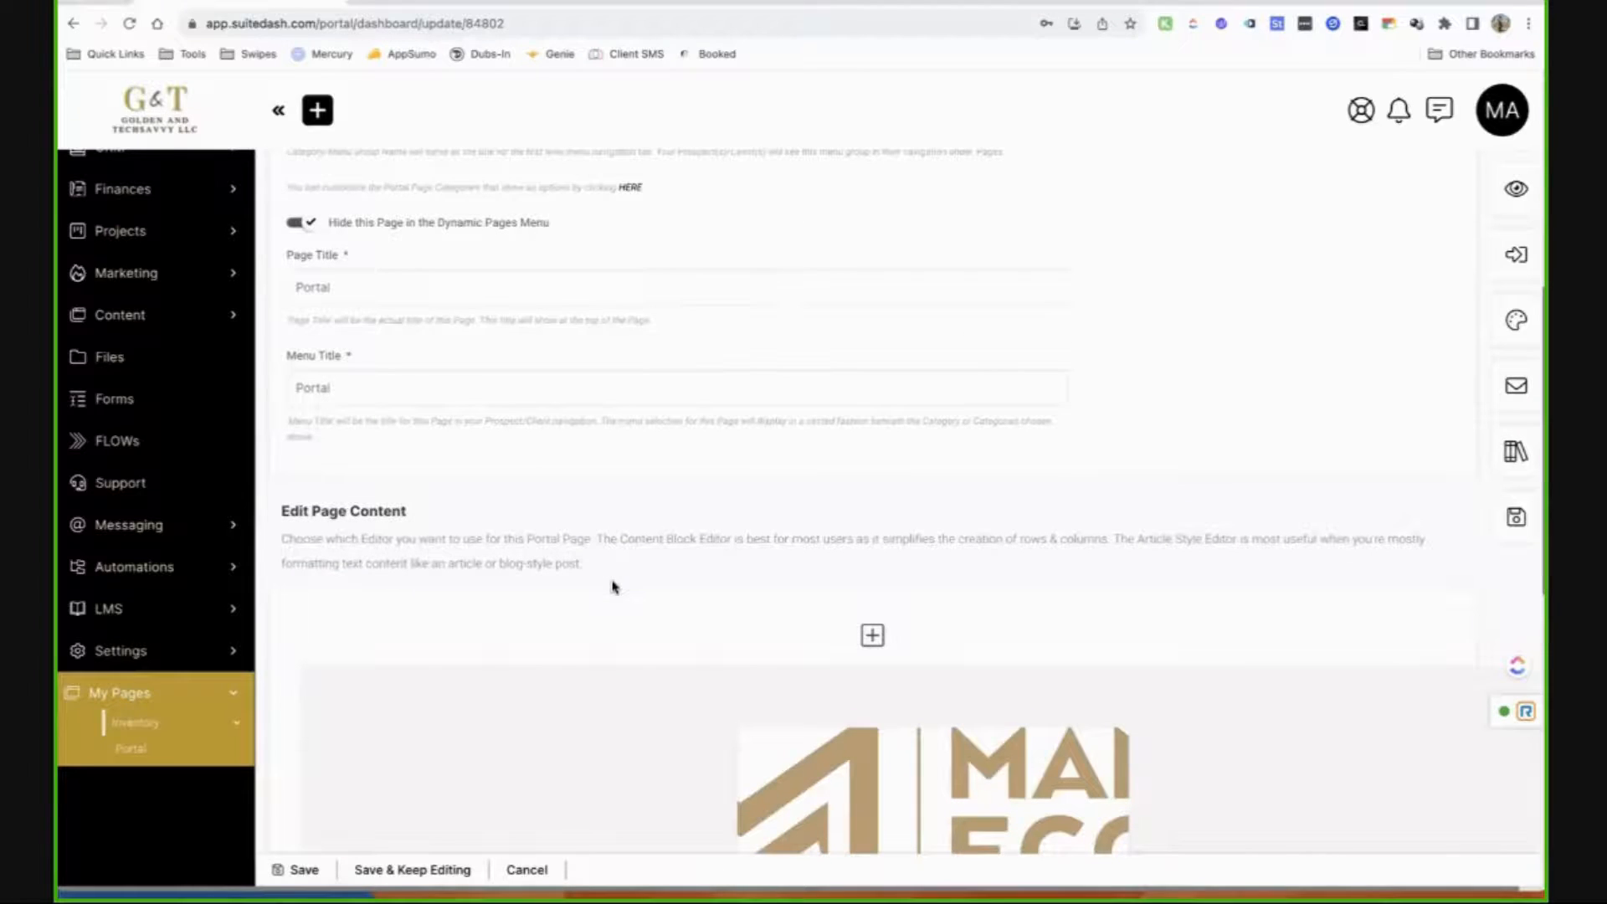
scroll(611, 587, down, 1)
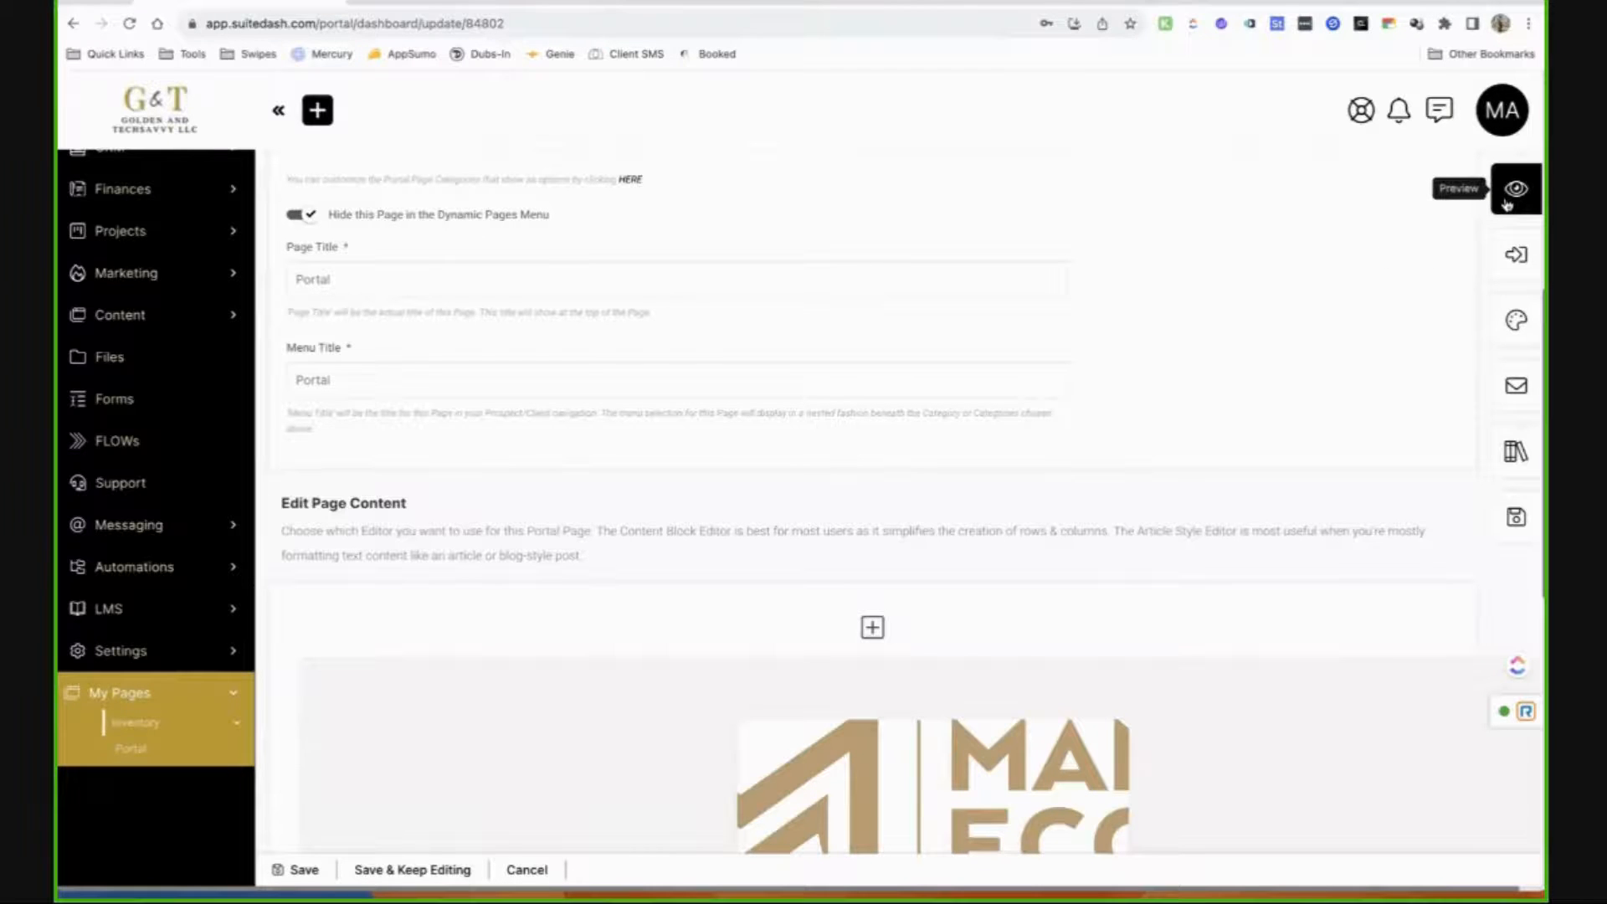
Set the Portal page as the start page for a contact and for the All Clients circle.
click(1502, 267)
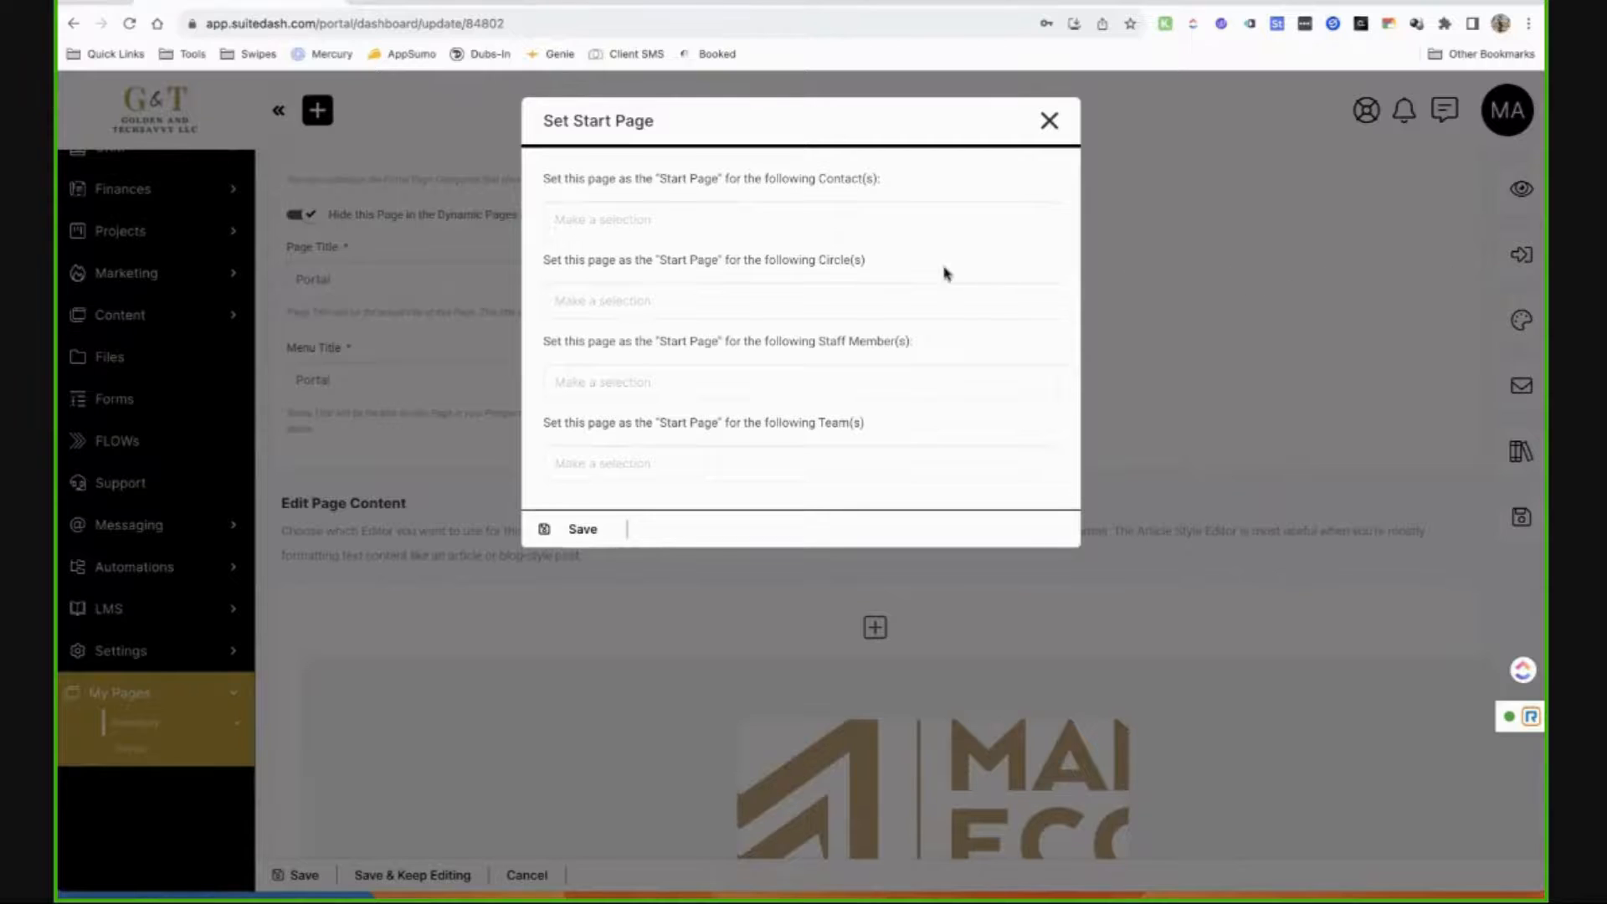
click(819, 205)
click(736, 280)
click(700, 293)
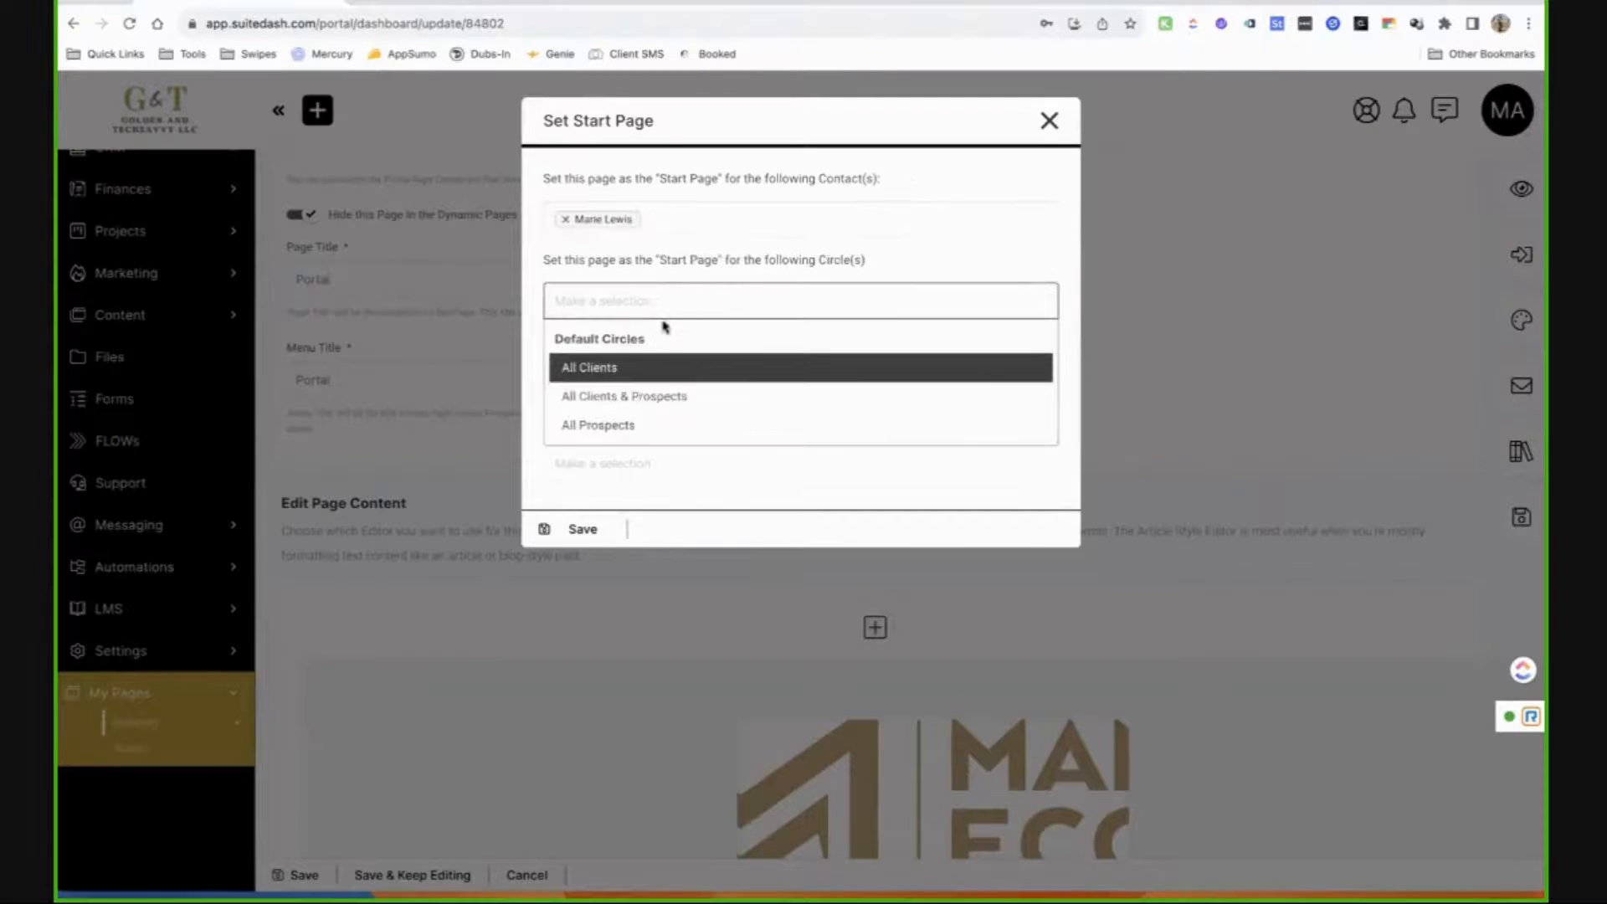
click(652, 367)
Add the super admin staff member and the test team to the start page assignments and save them.
click(661, 381)
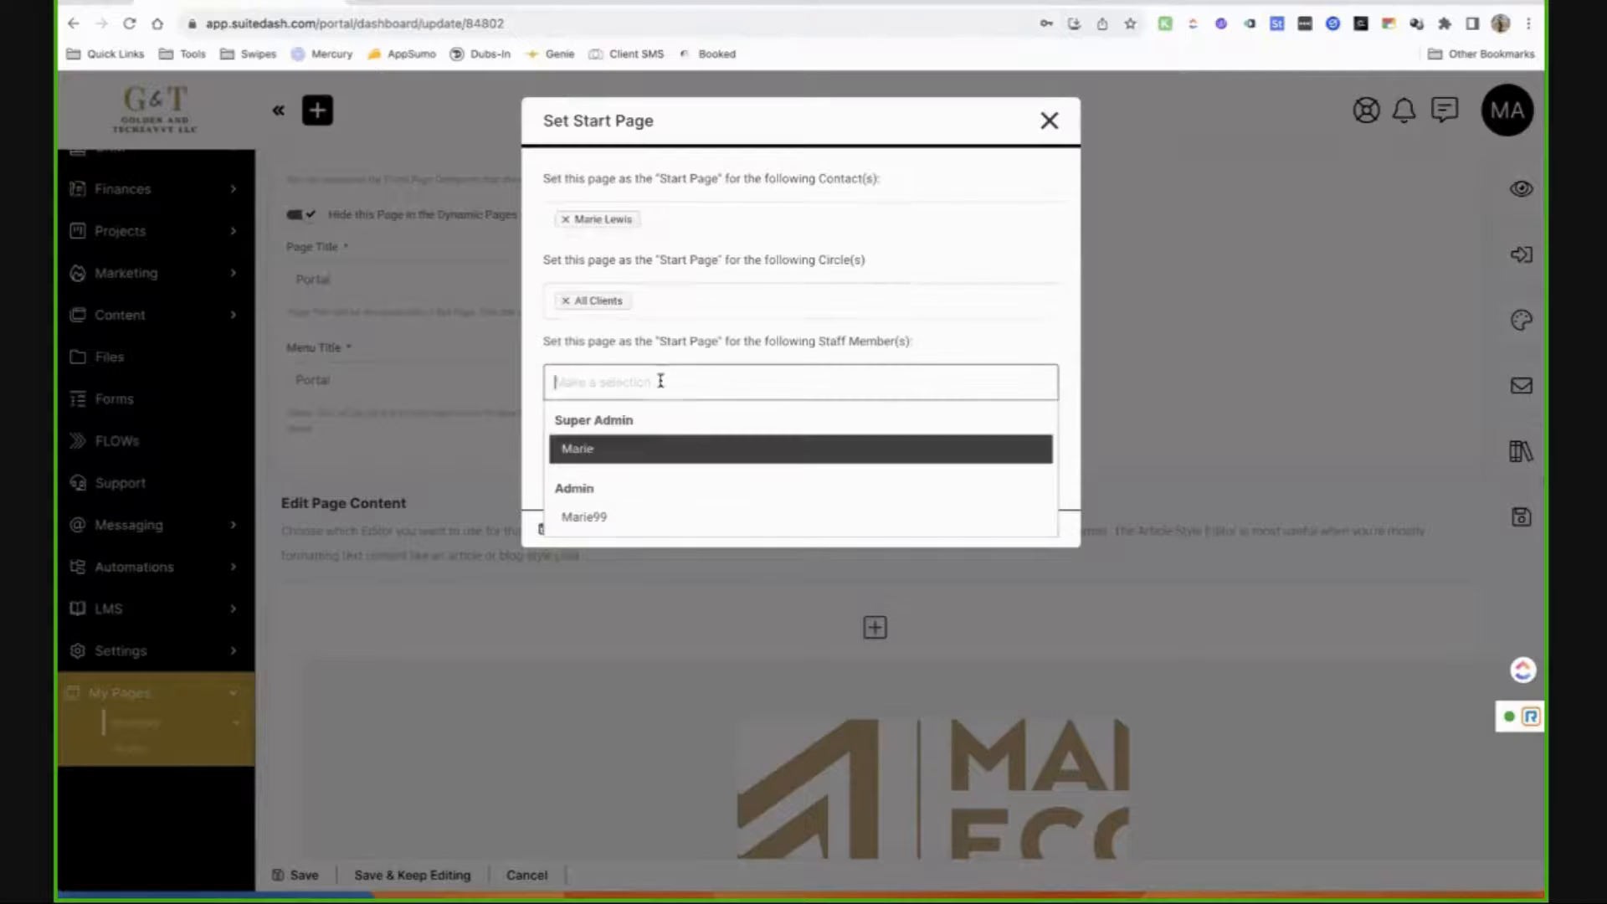
click(666, 448)
click(638, 462)
click(620, 506)
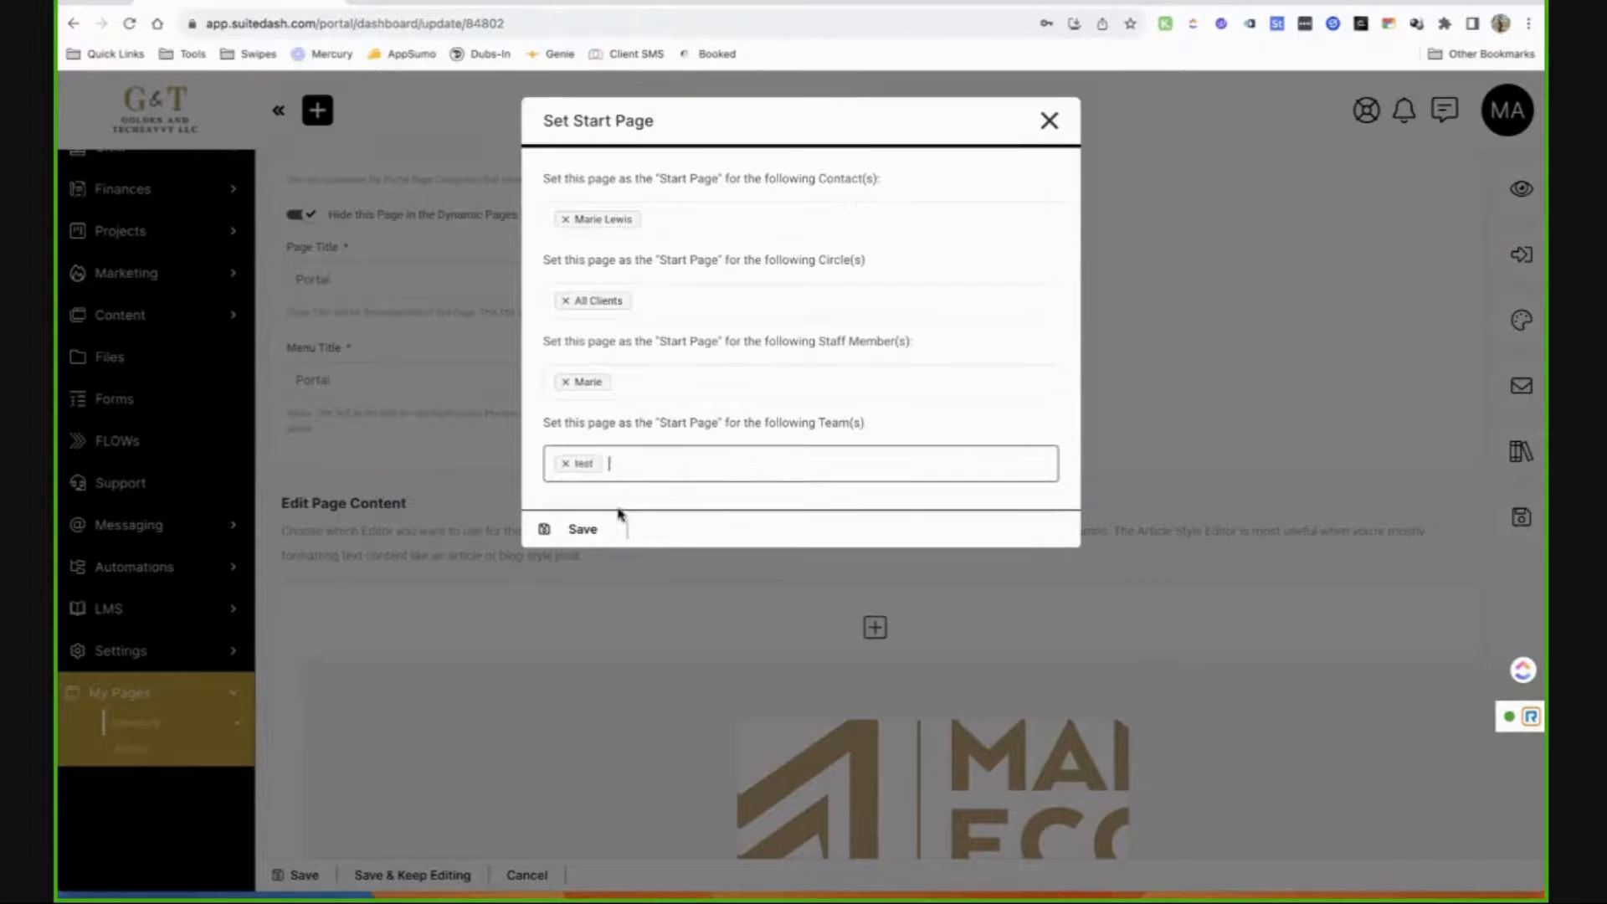
click(596, 539)
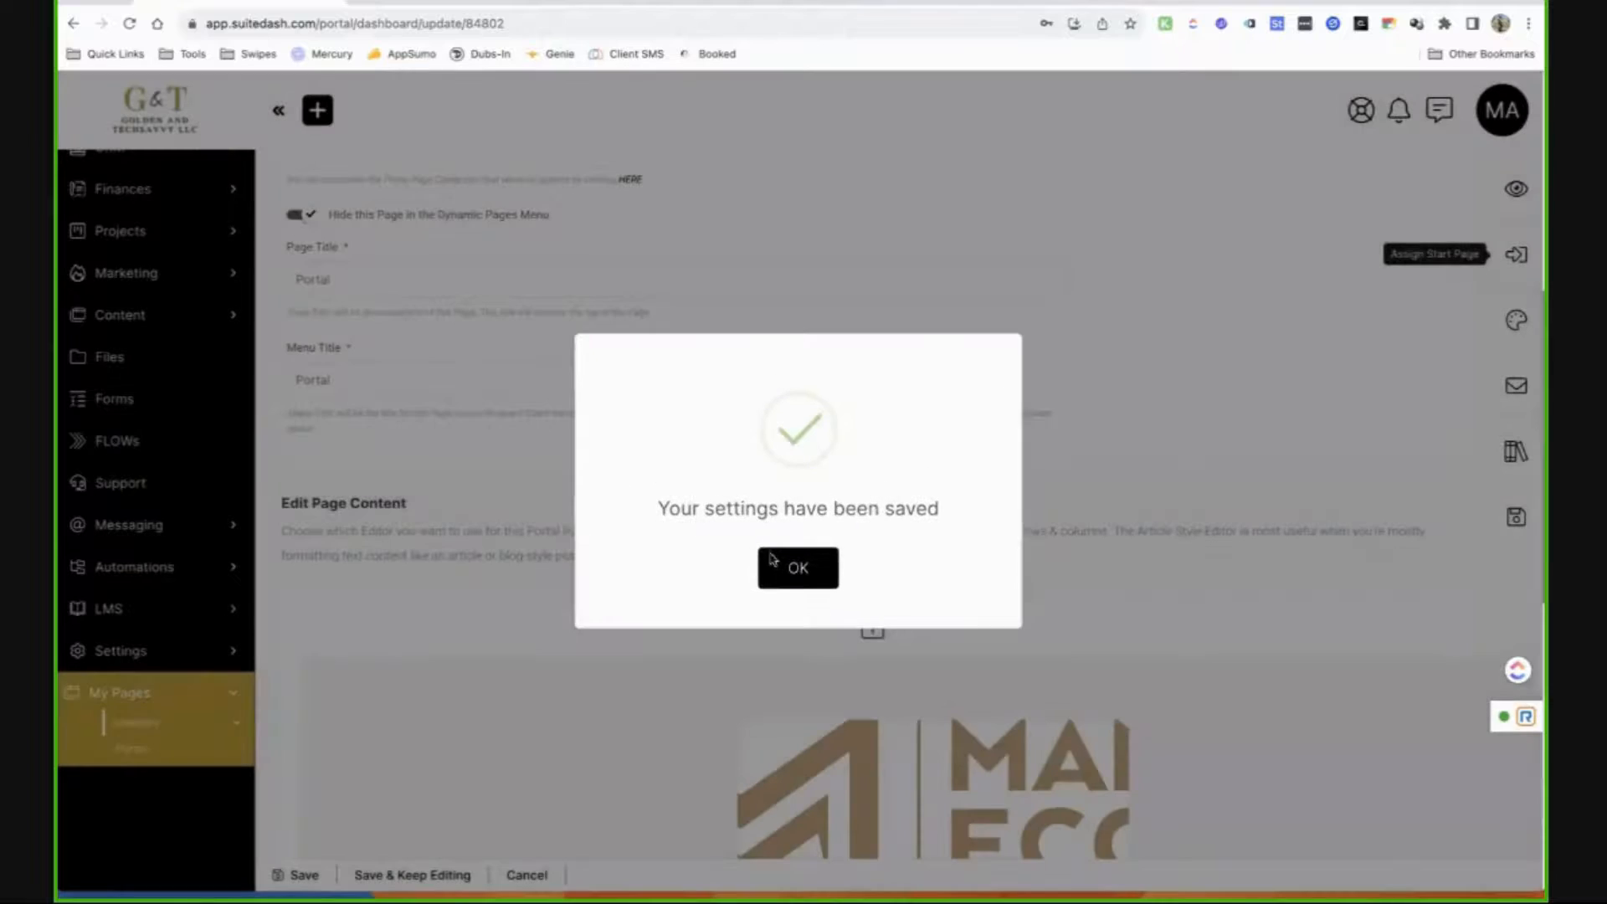
click(787, 565)
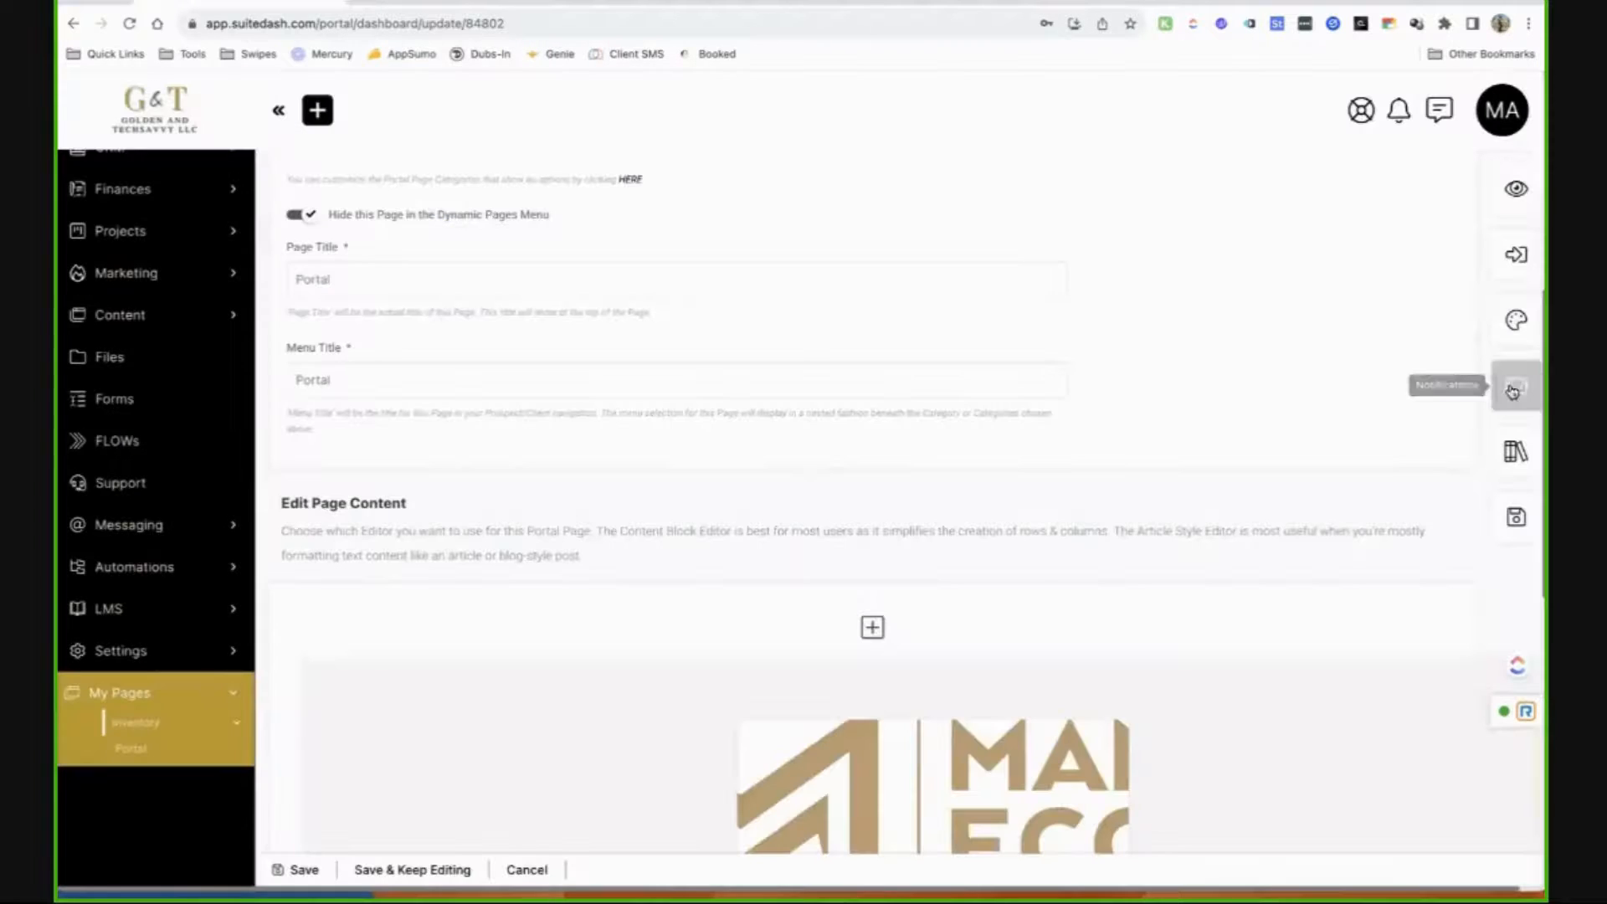
Completely hide the title bar and page title in the Portal page's styling options and save them.
click(1515, 322)
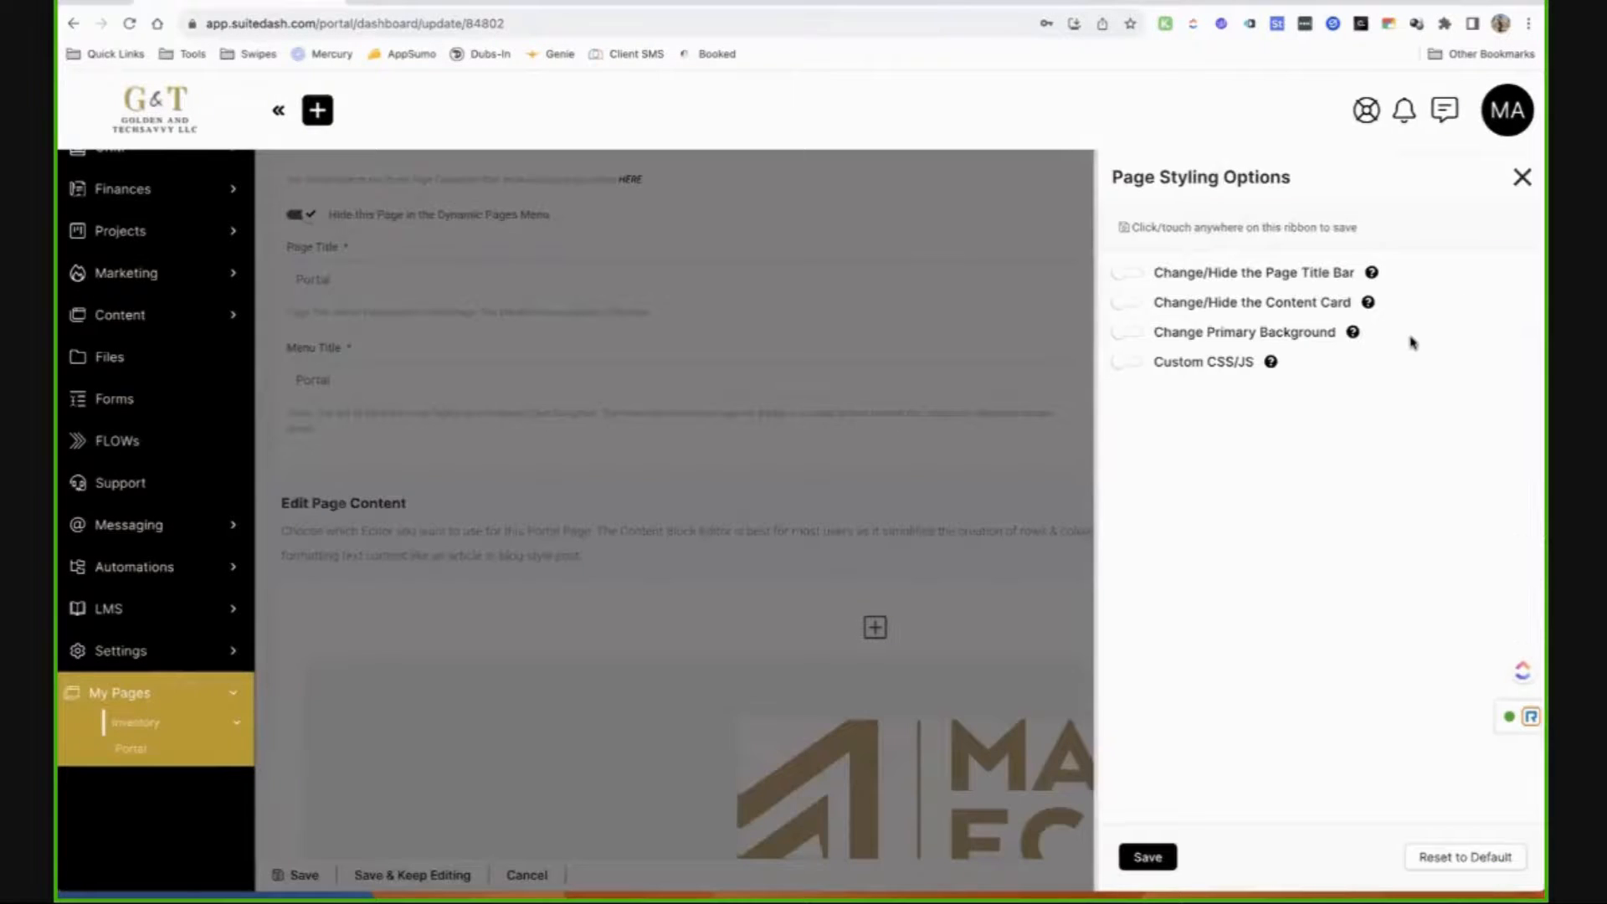
click(1132, 279)
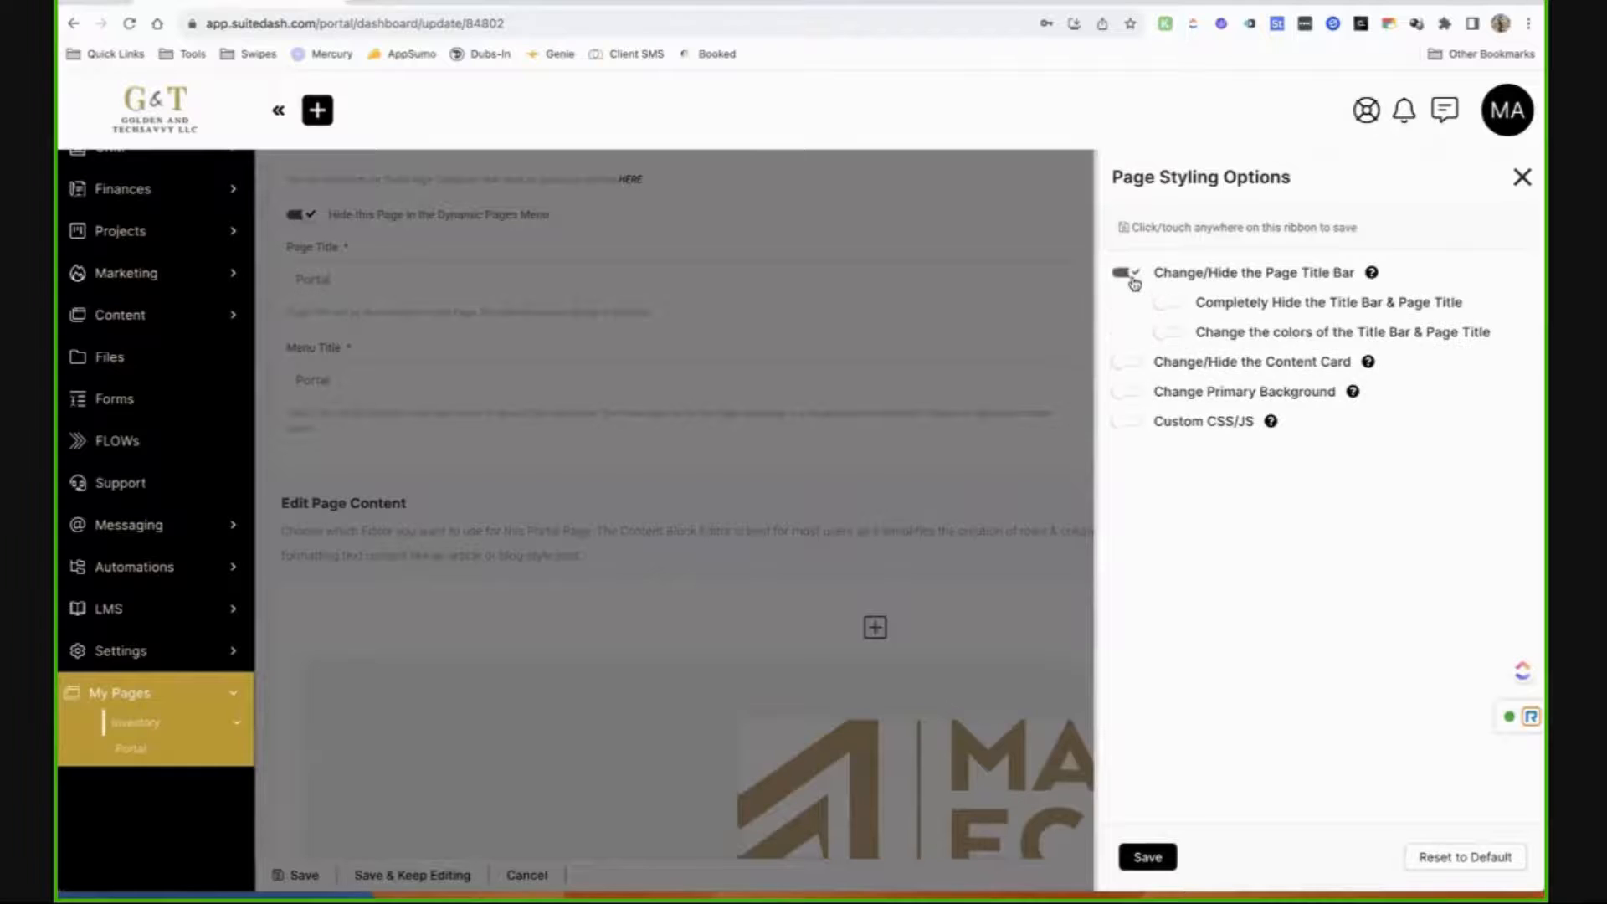
click(1175, 306)
click(1156, 857)
click(820, 569)
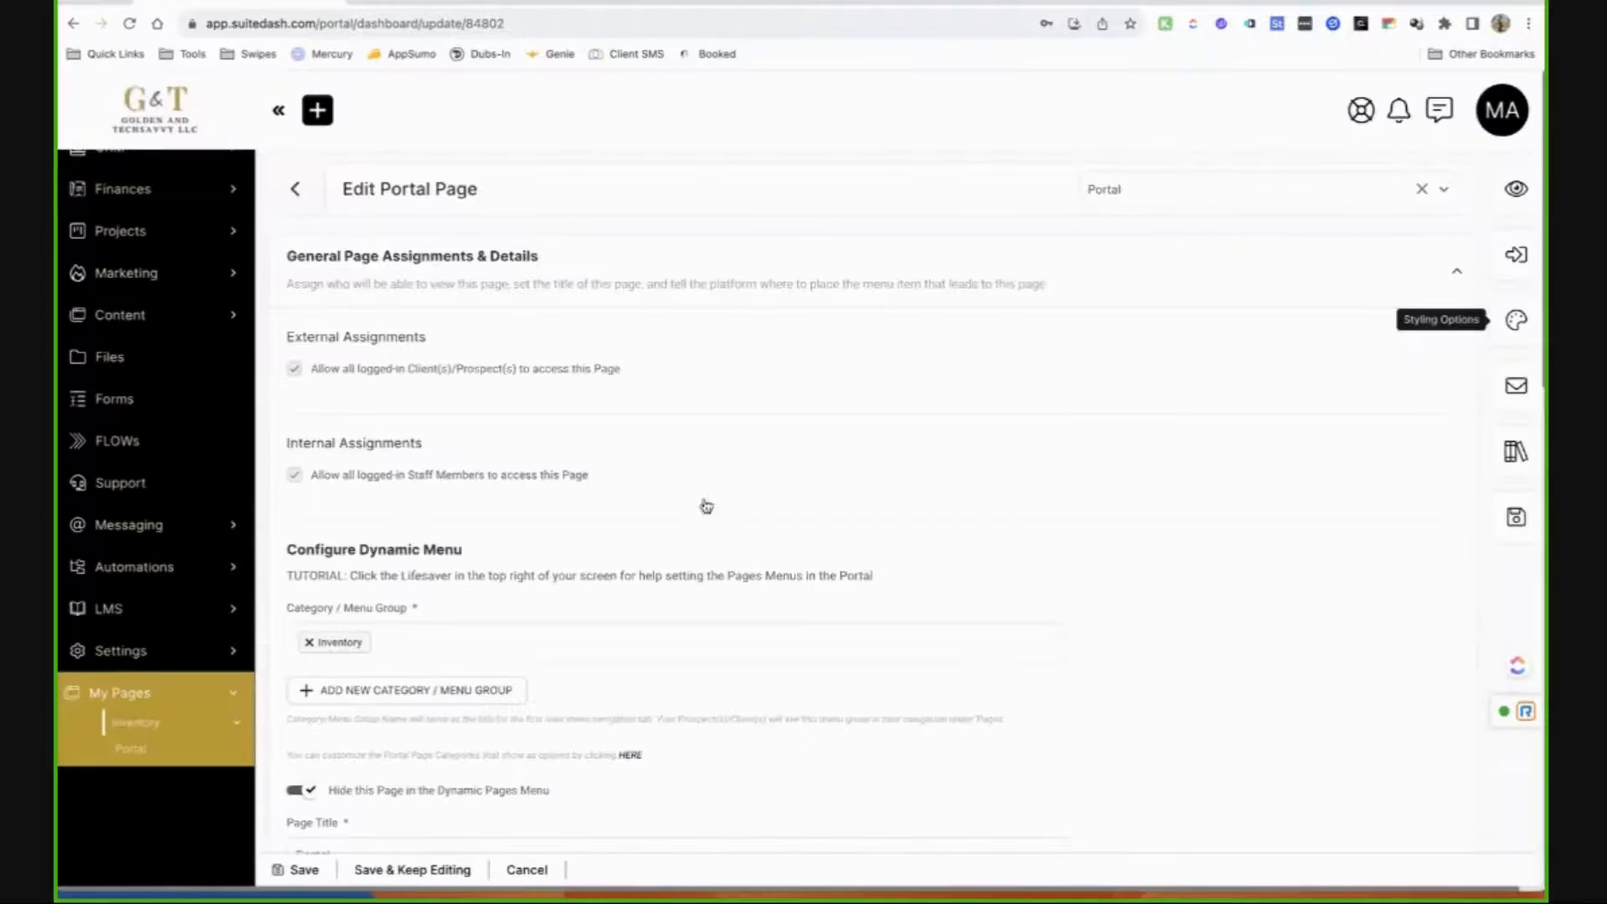
Check the Portal page's notification settings for emailing assigned users about changes, and close them.
scroll(408, 248, down, 5)
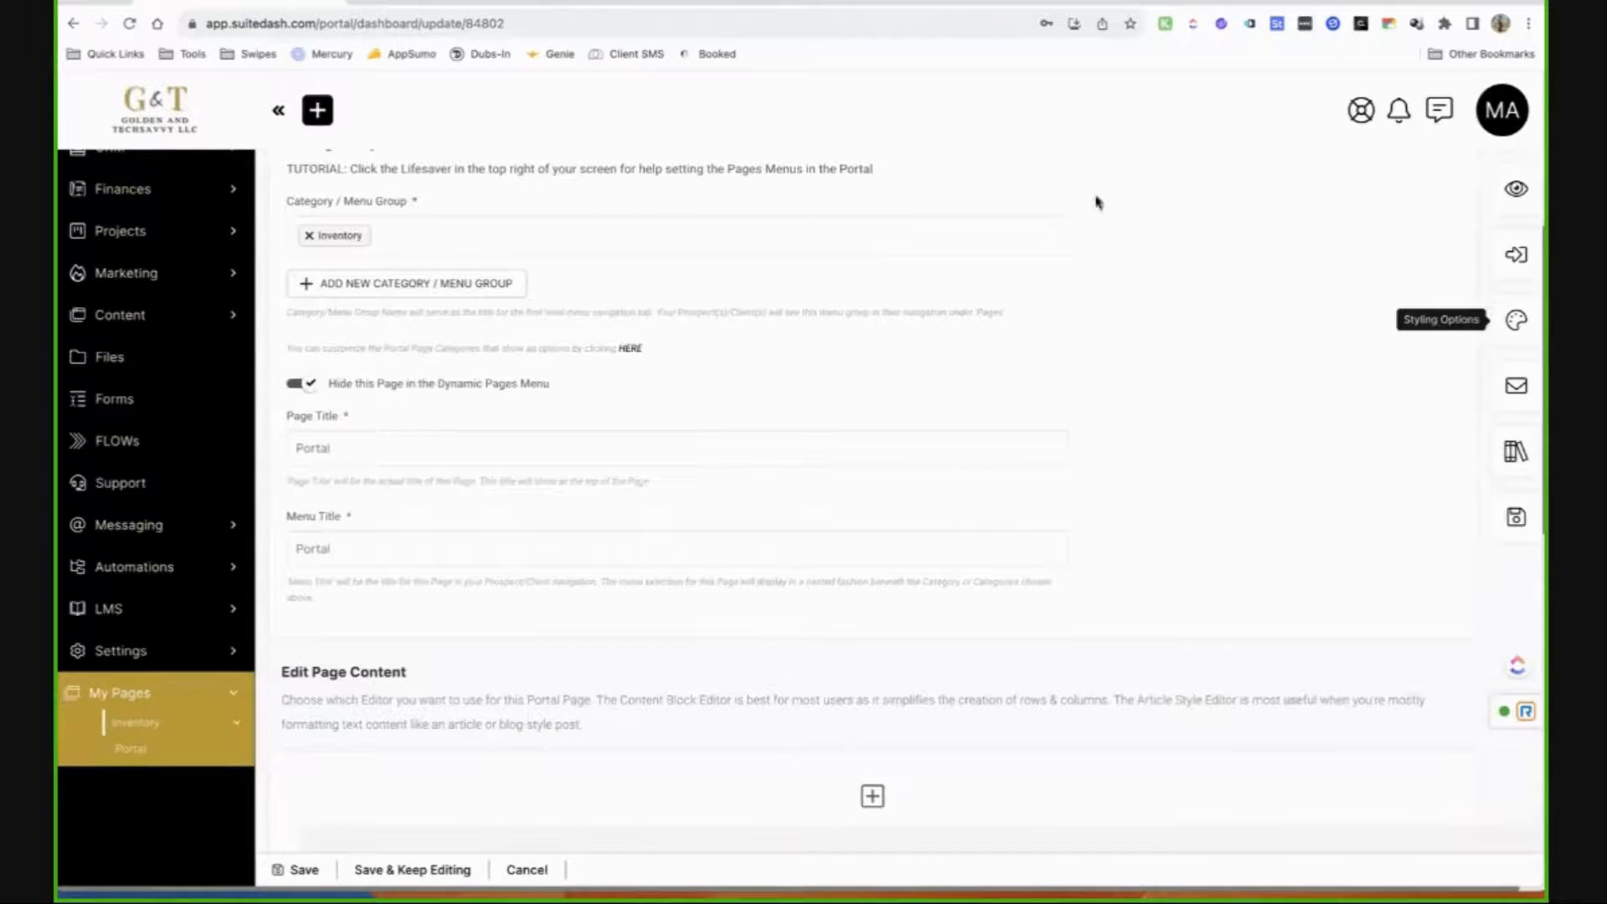
click(1515, 387)
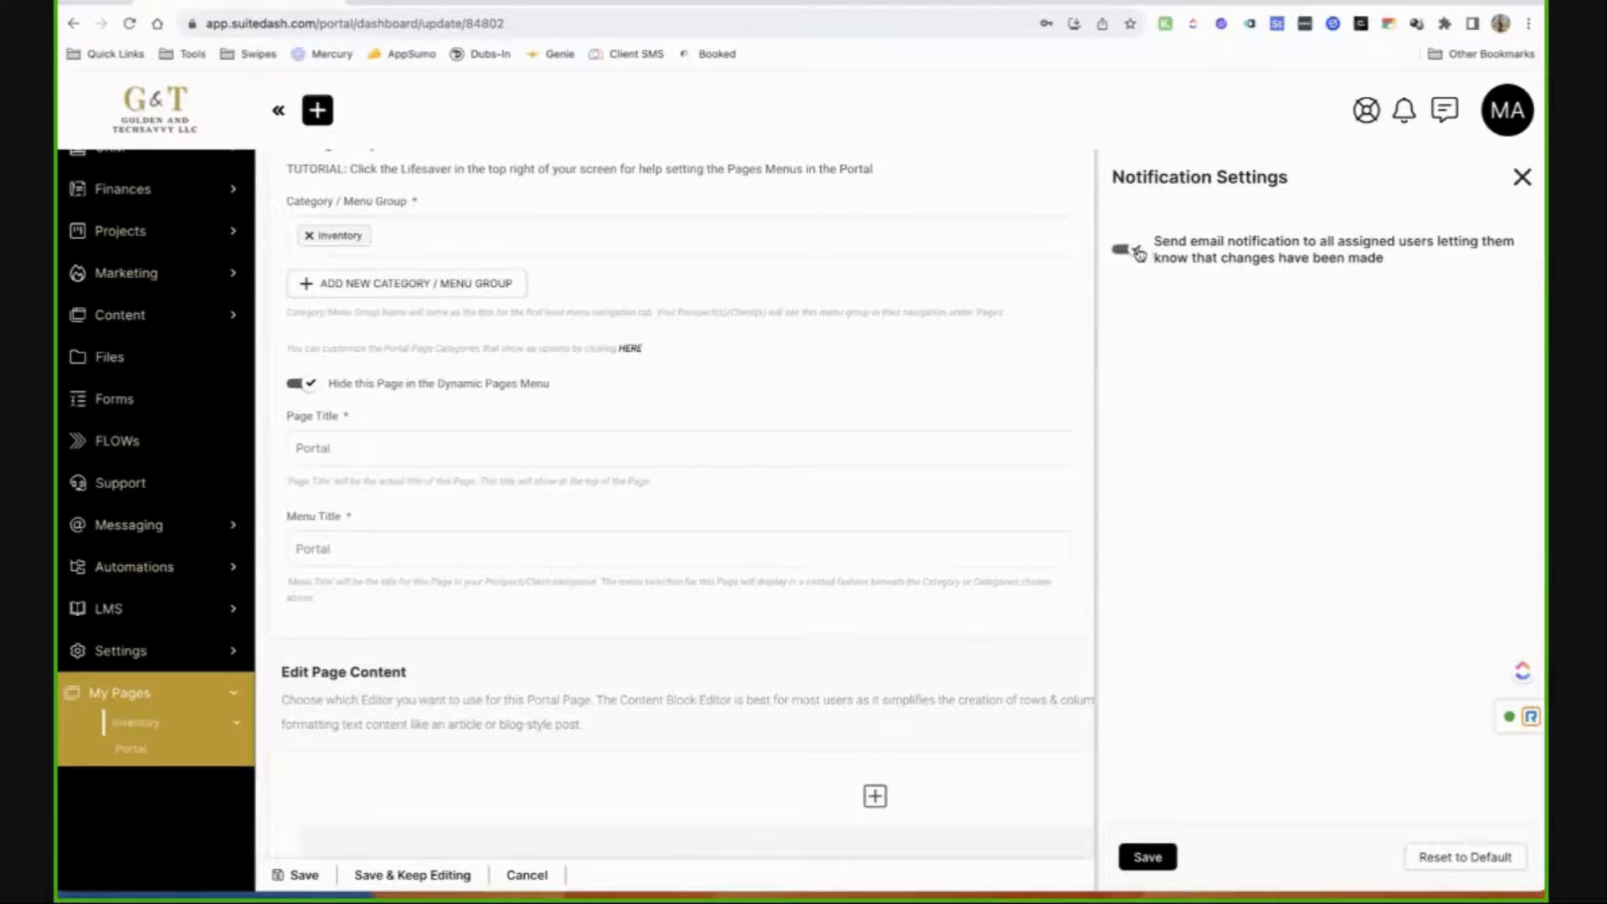
click(1522, 178)
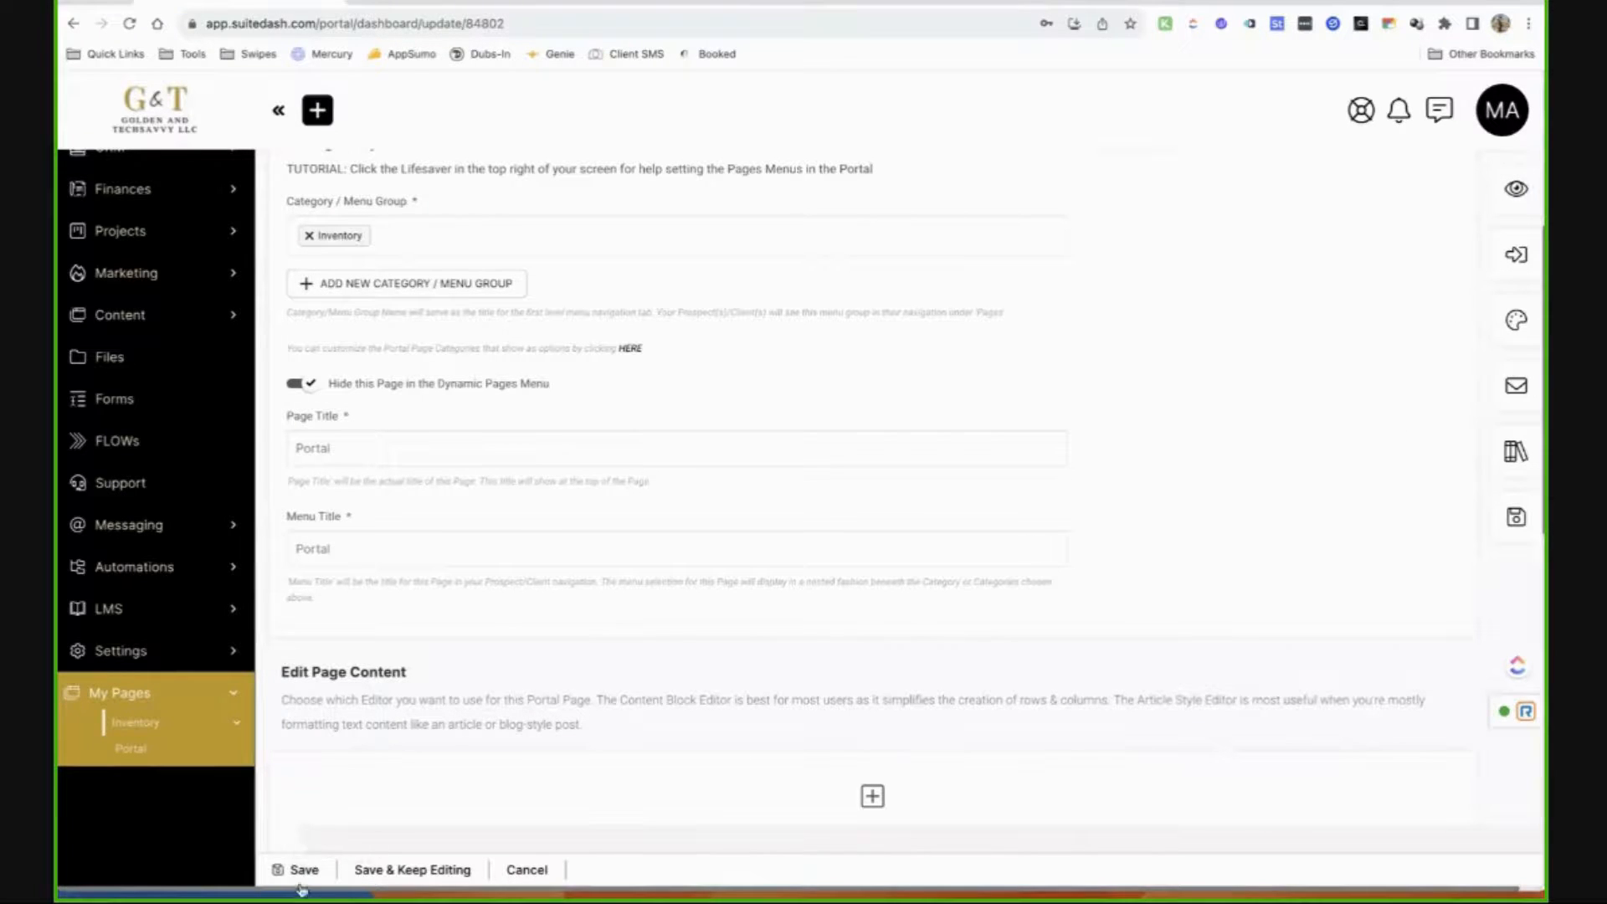
Examine the embed code in the text block that holds the Welcome login form, and close it without changes.
click(1532, 468)
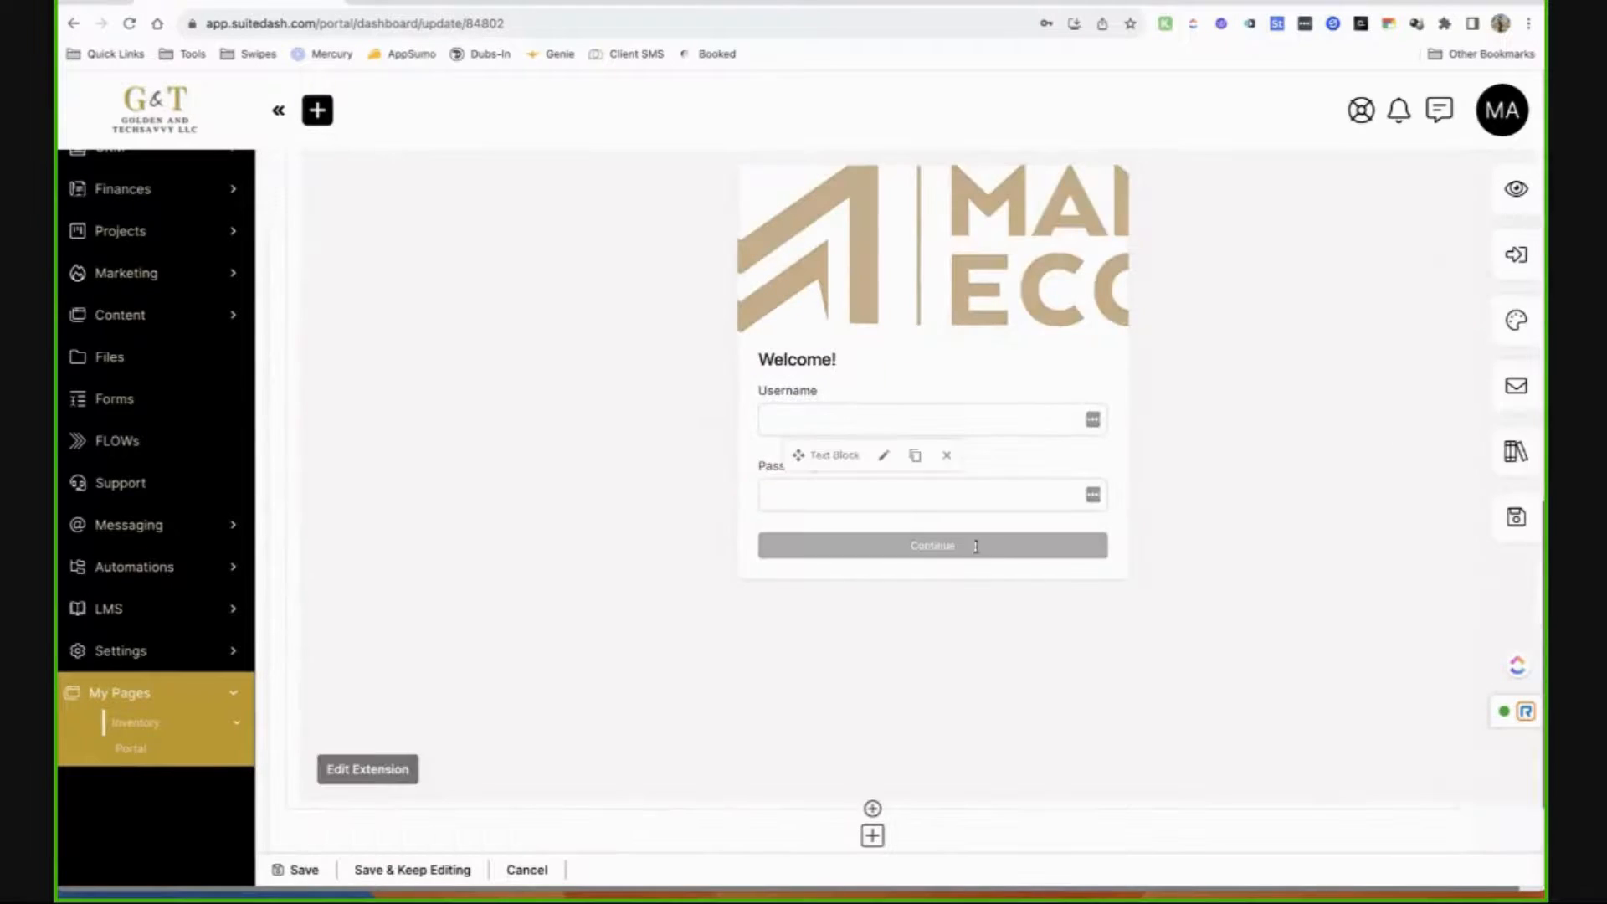
click(883, 456)
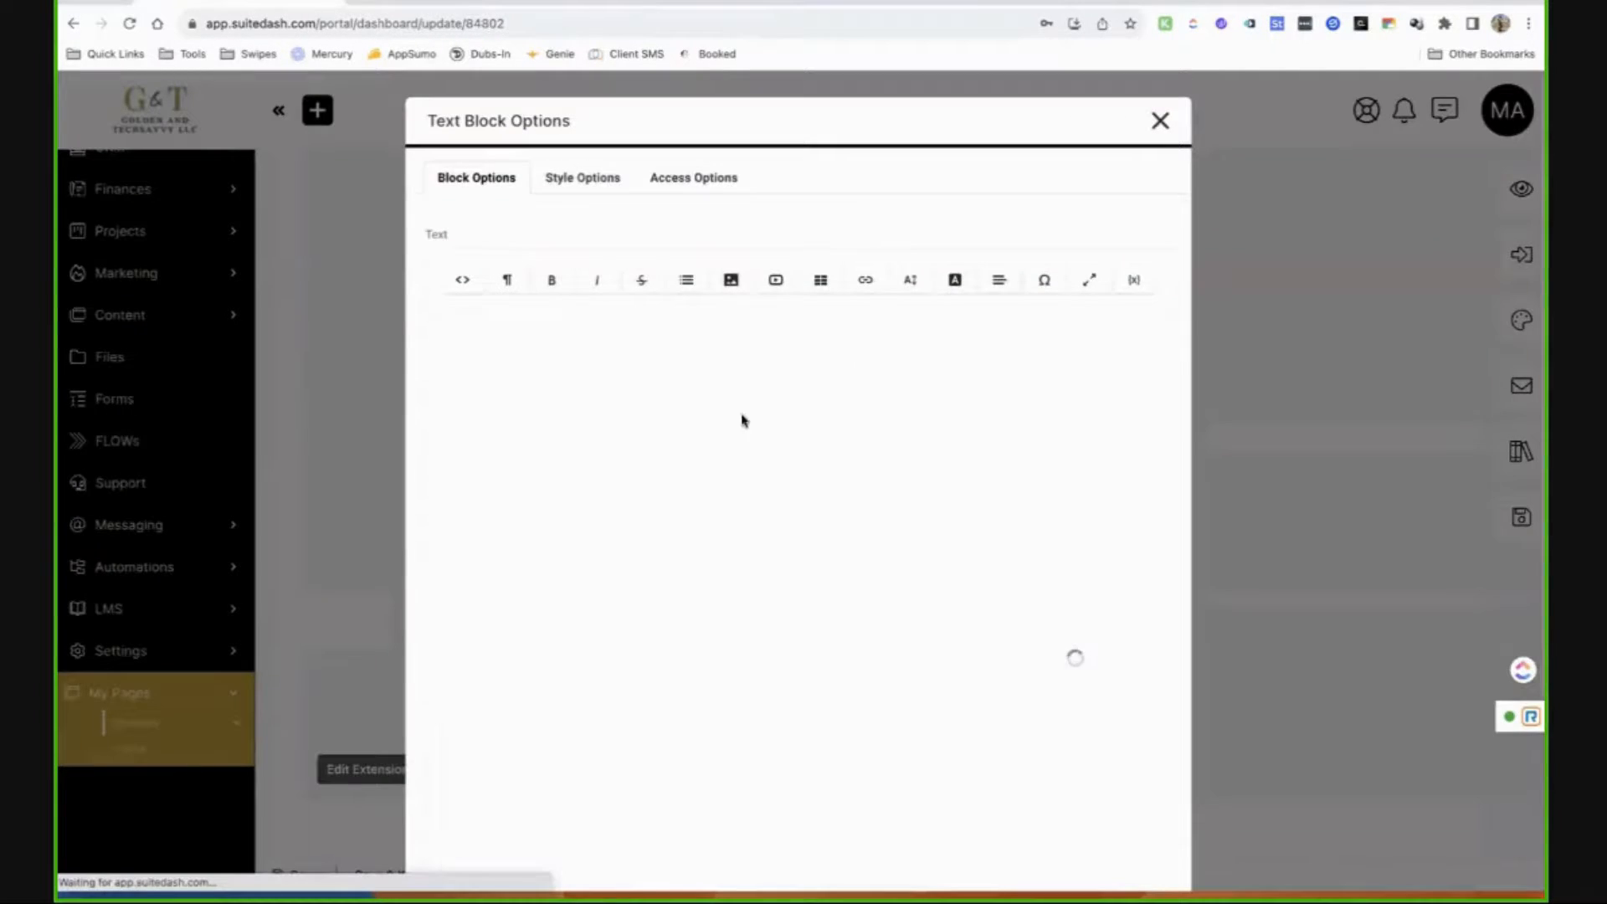
click(462, 279)
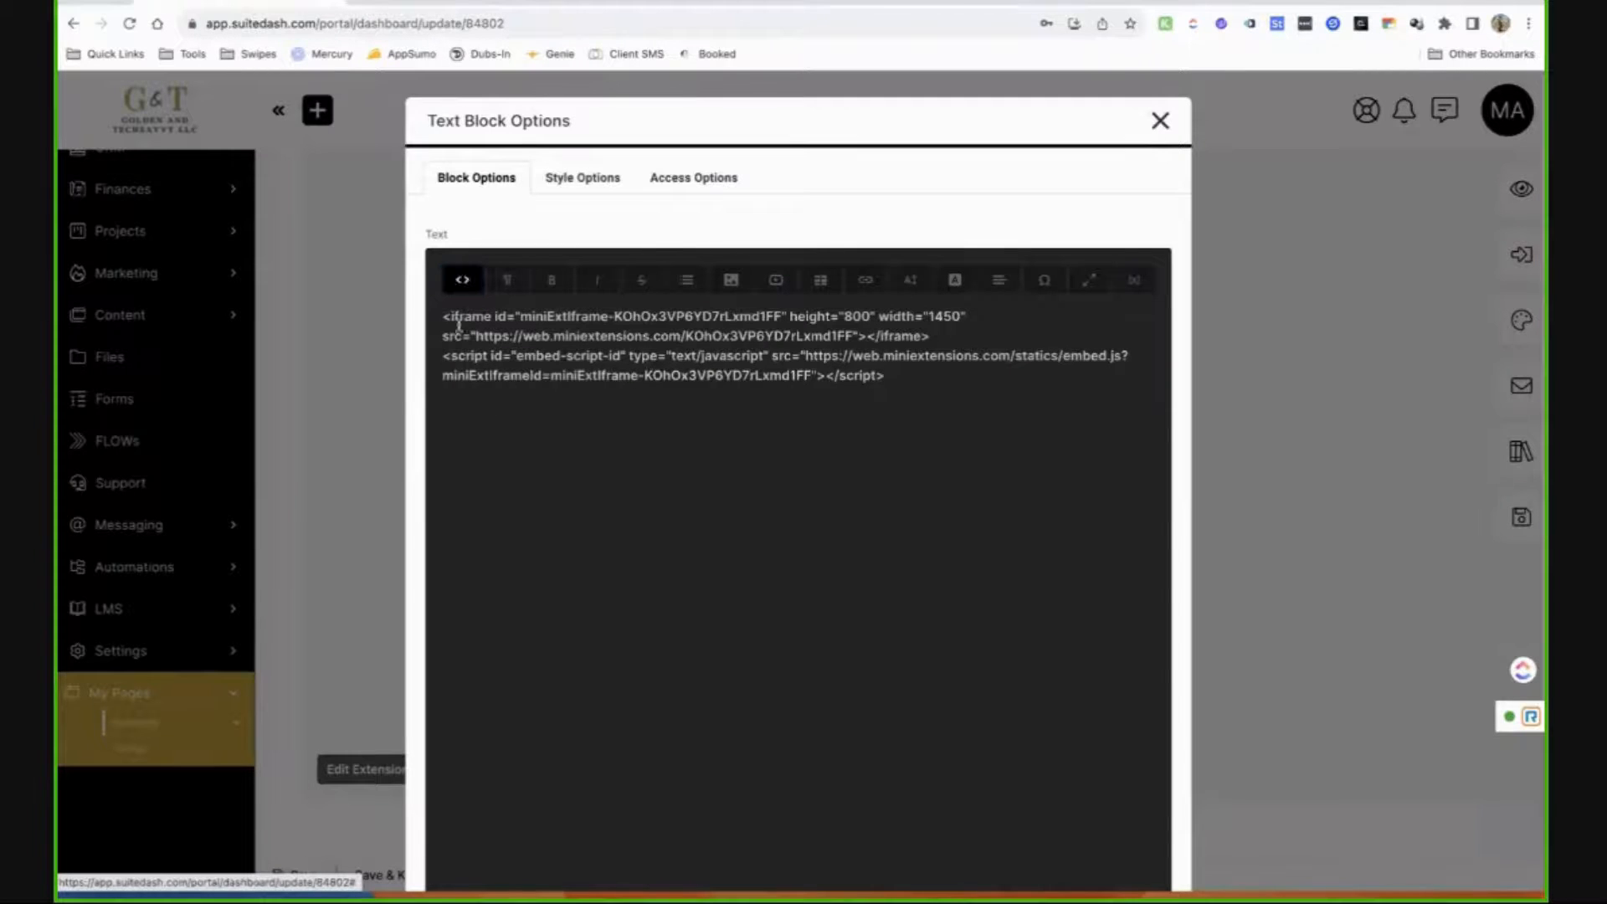
click(462, 279)
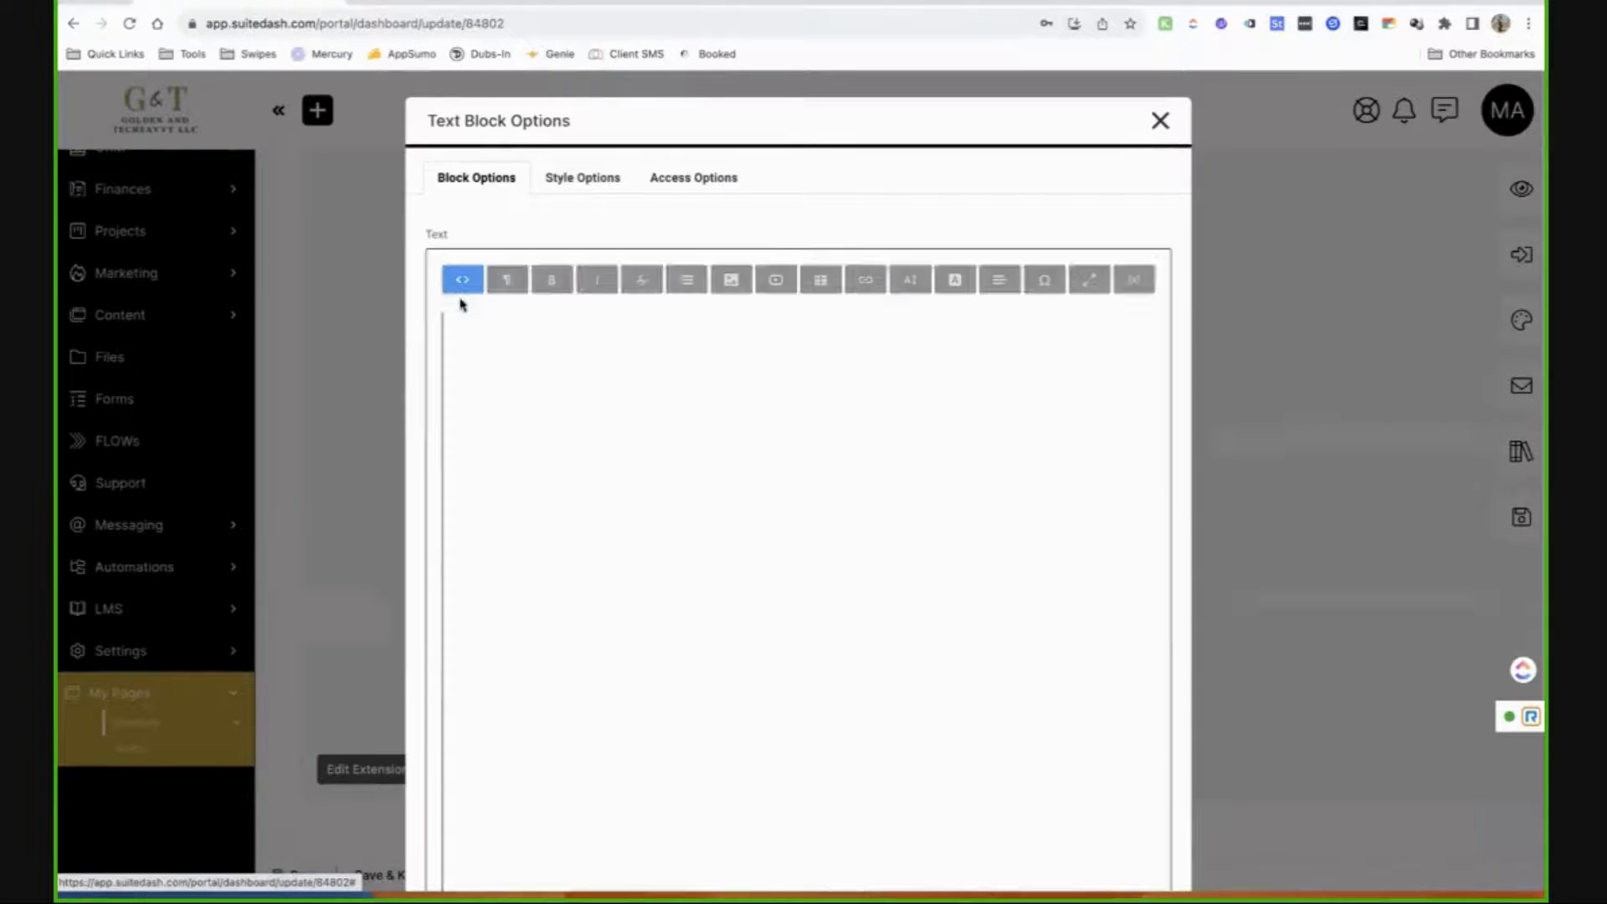
click(1160, 121)
scroll(896, 405, down, 2)
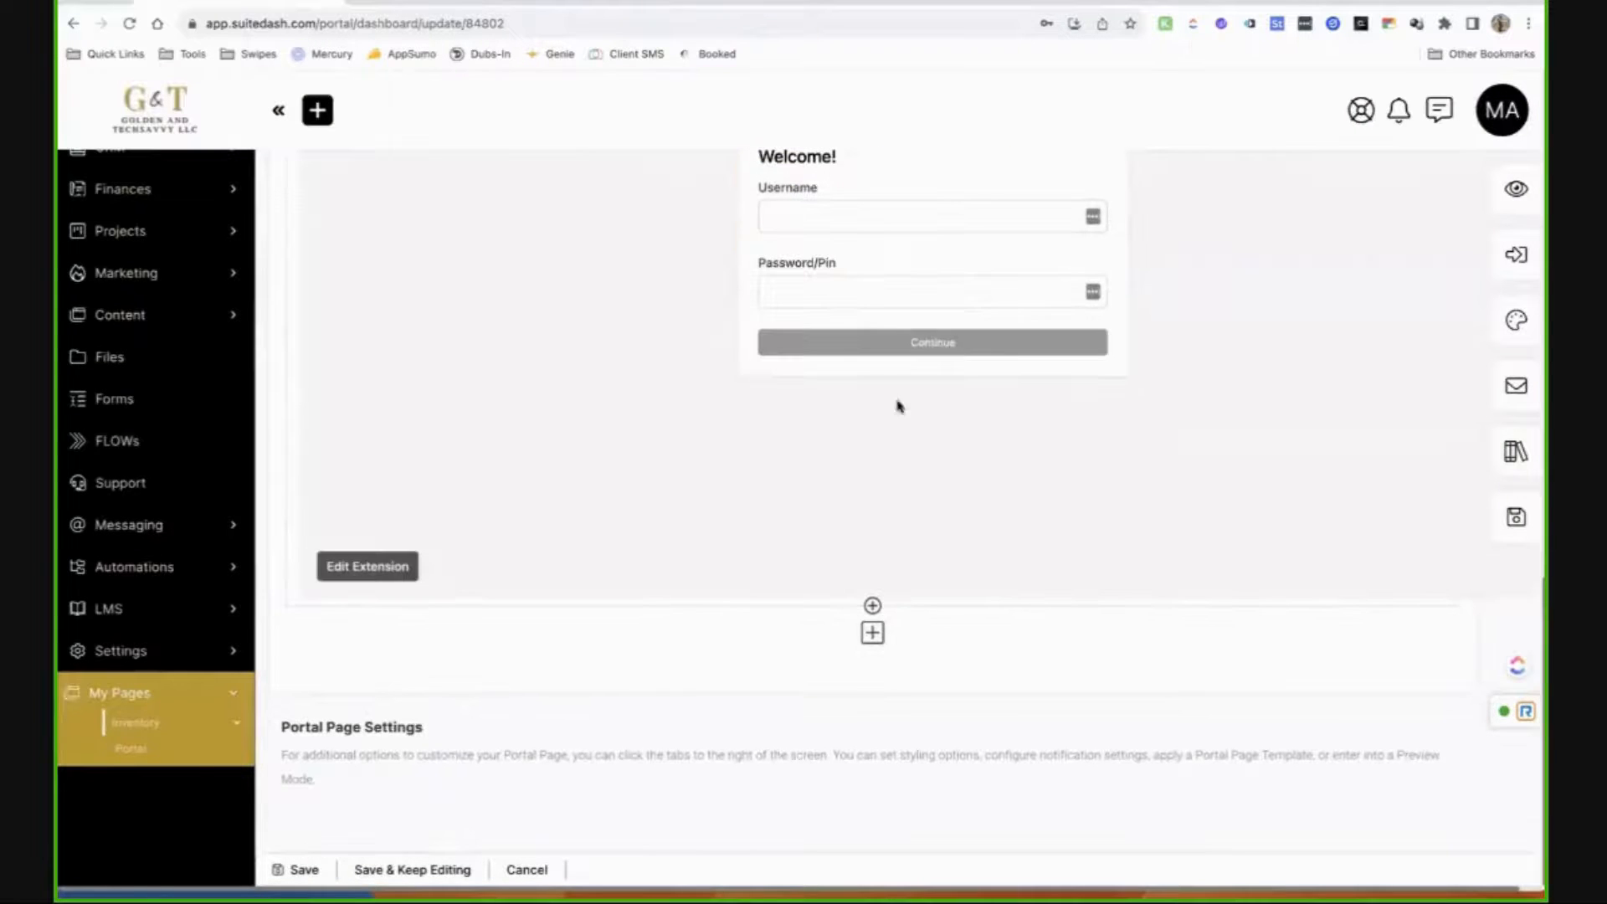
Add a 1/6 + 5/6 two-column row below the existing page content and open the block choices for its wide column.
click(872, 636)
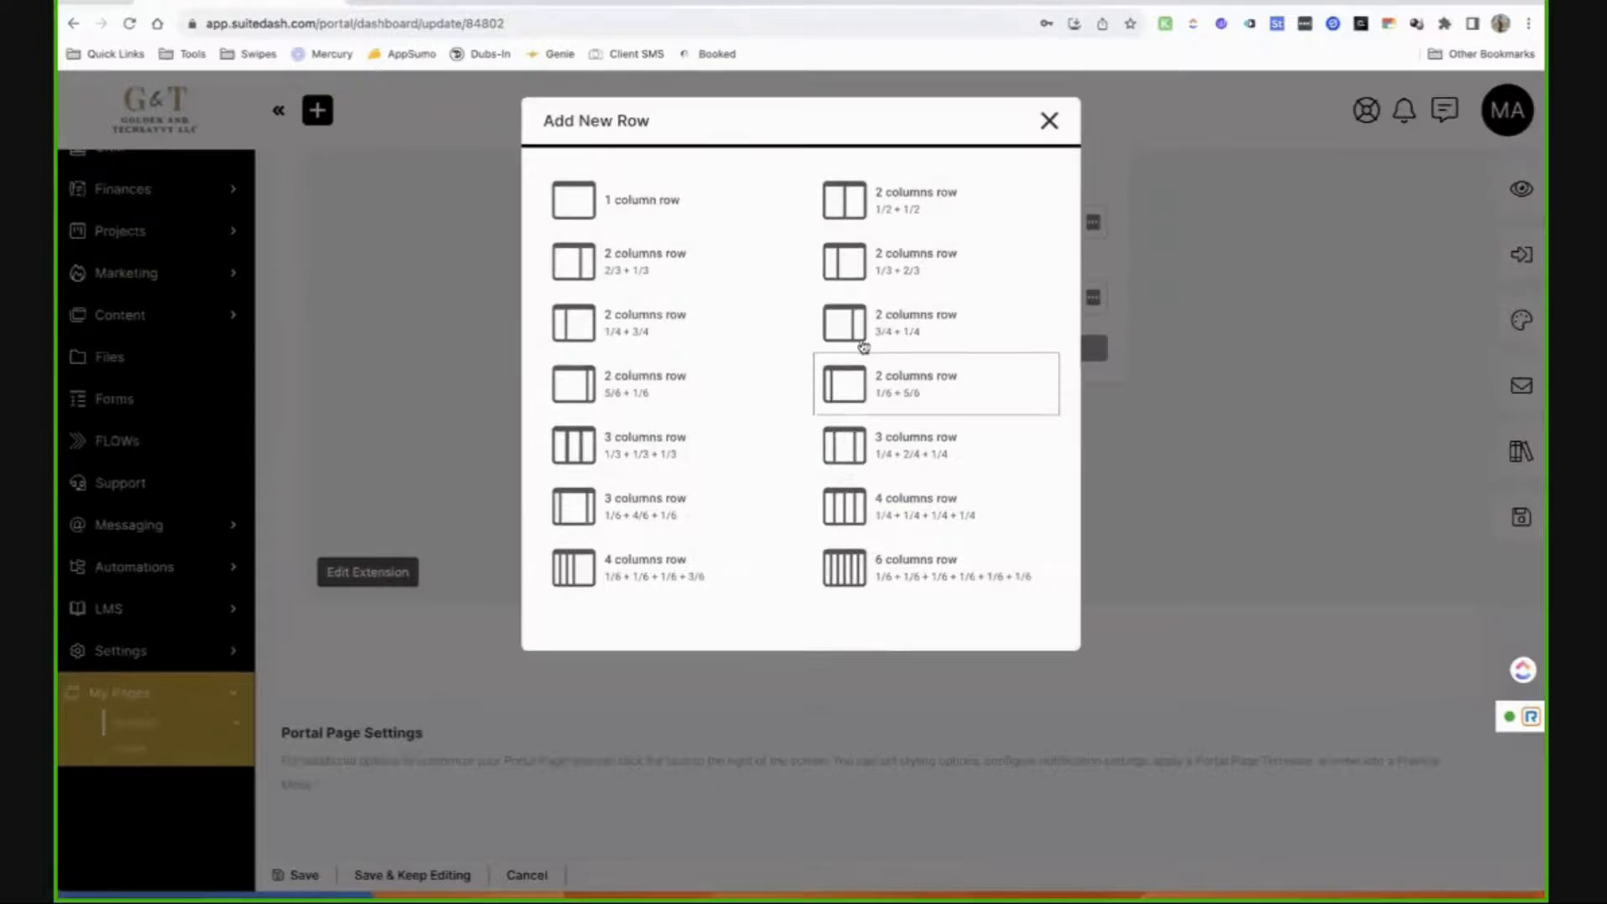
click(863, 360)
scroll(875, 377, down, 3)
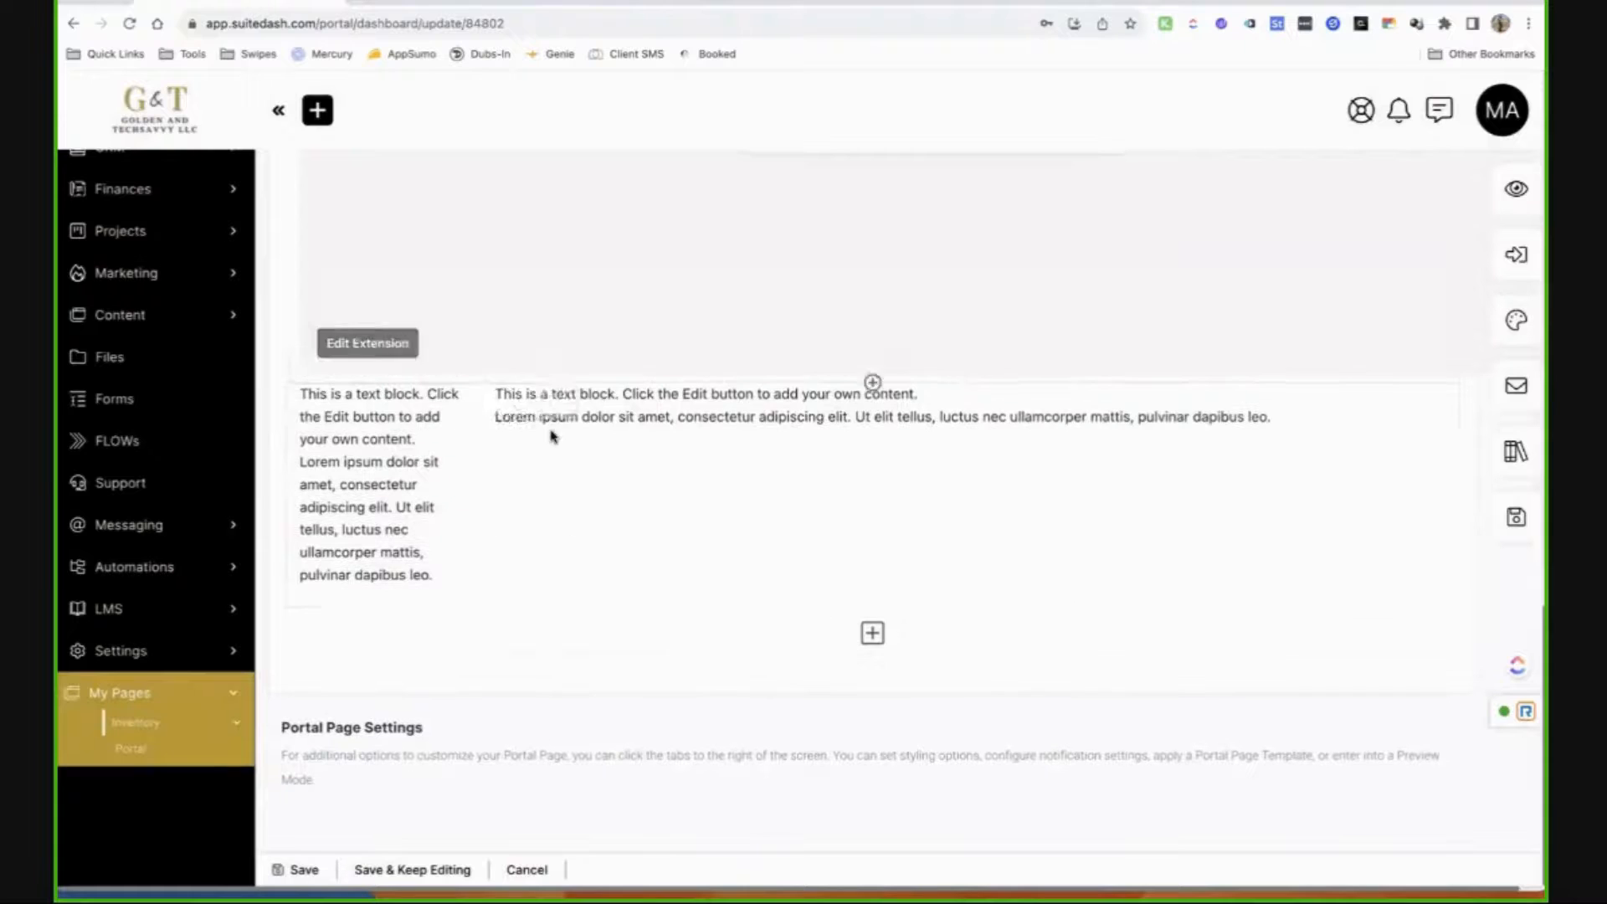
click(985, 402)
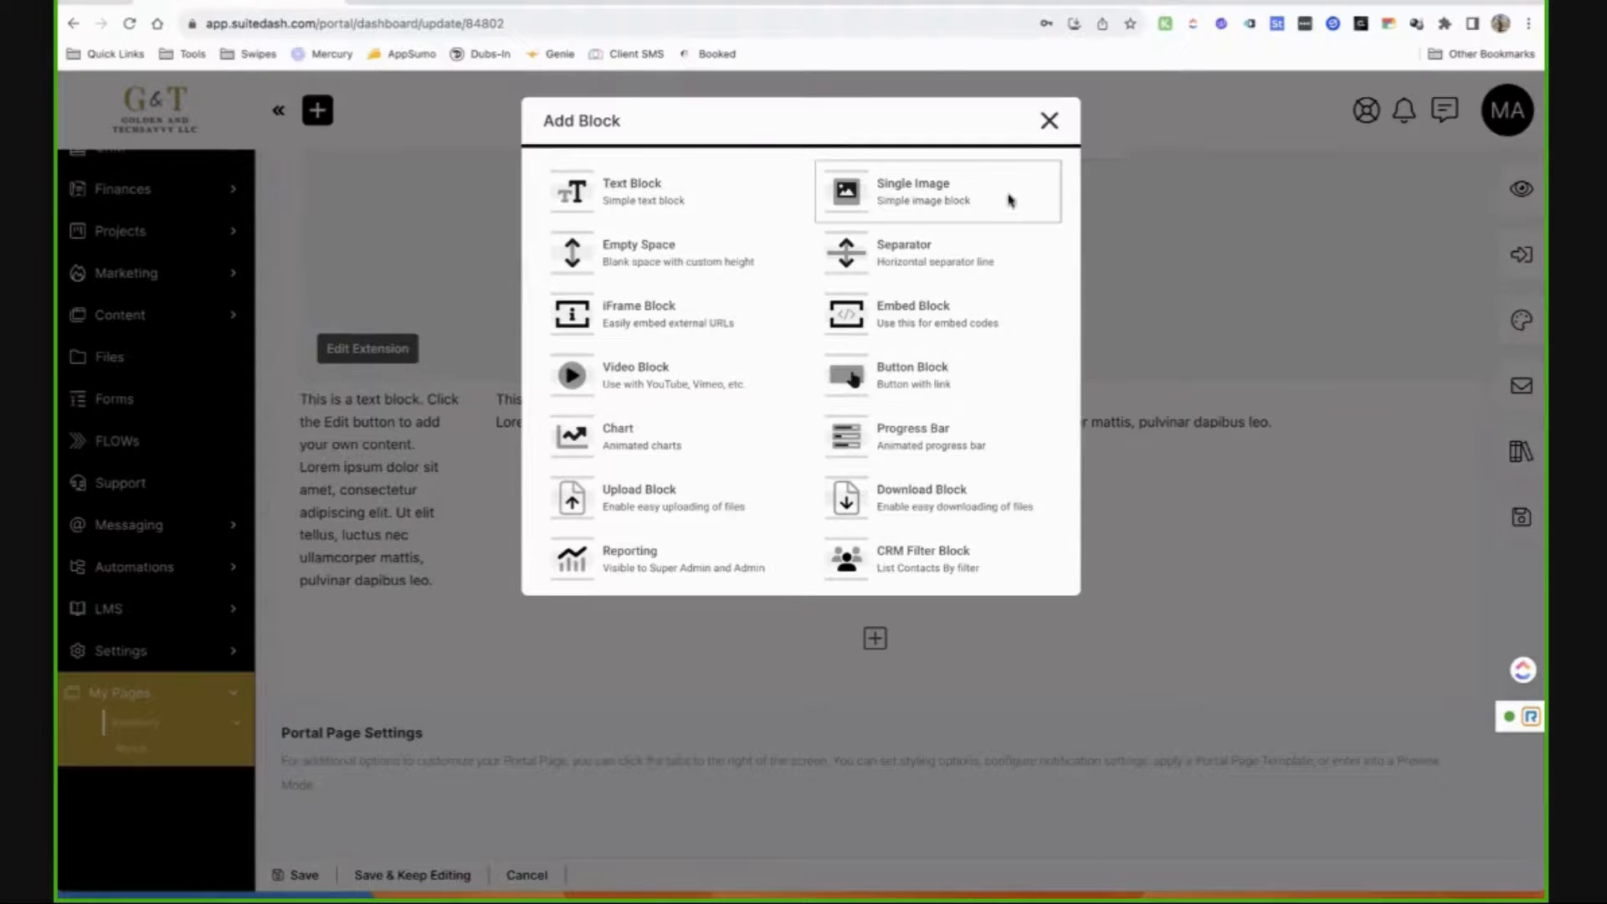
Save the Portal page without adding a block, and make a dashboard from the Portal page.
click(1051, 126)
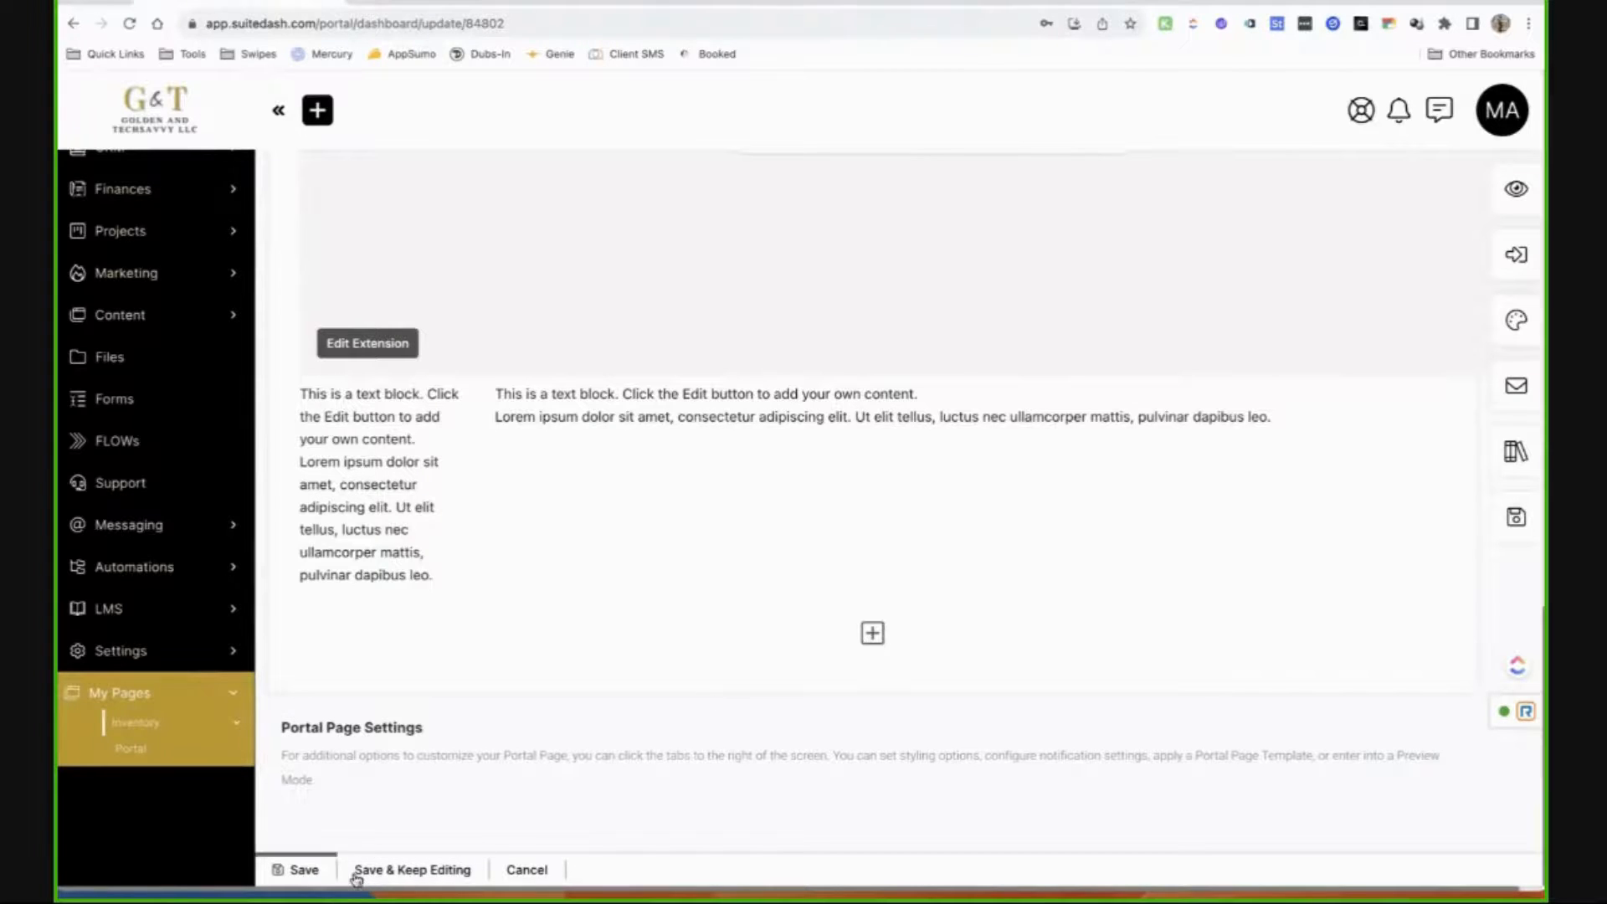
click(324, 881)
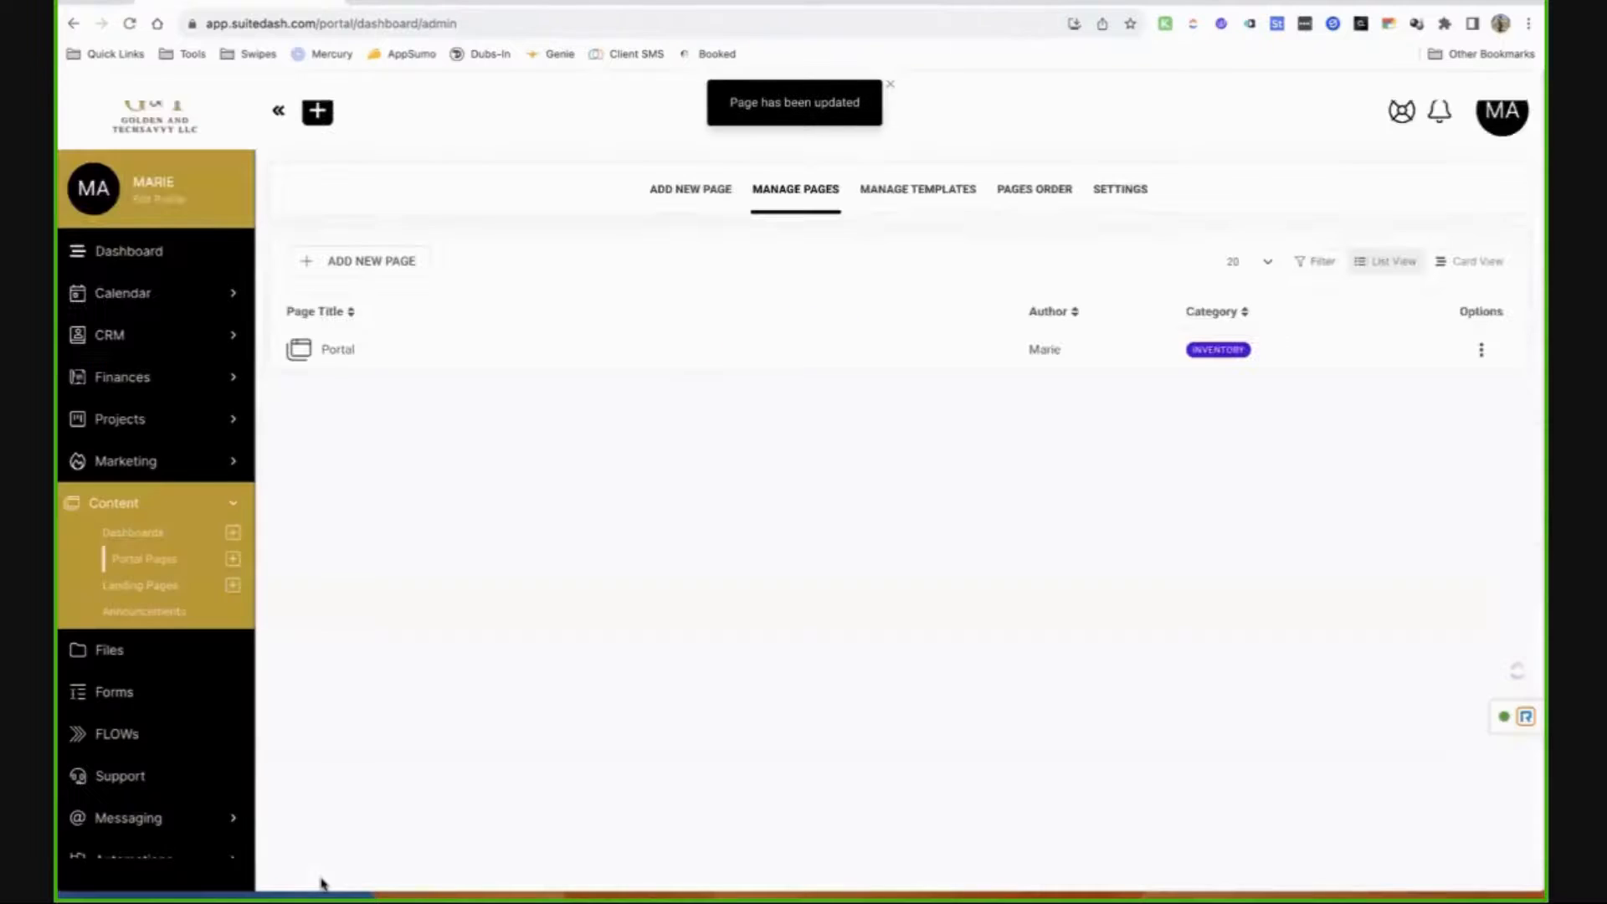
click(1481, 349)
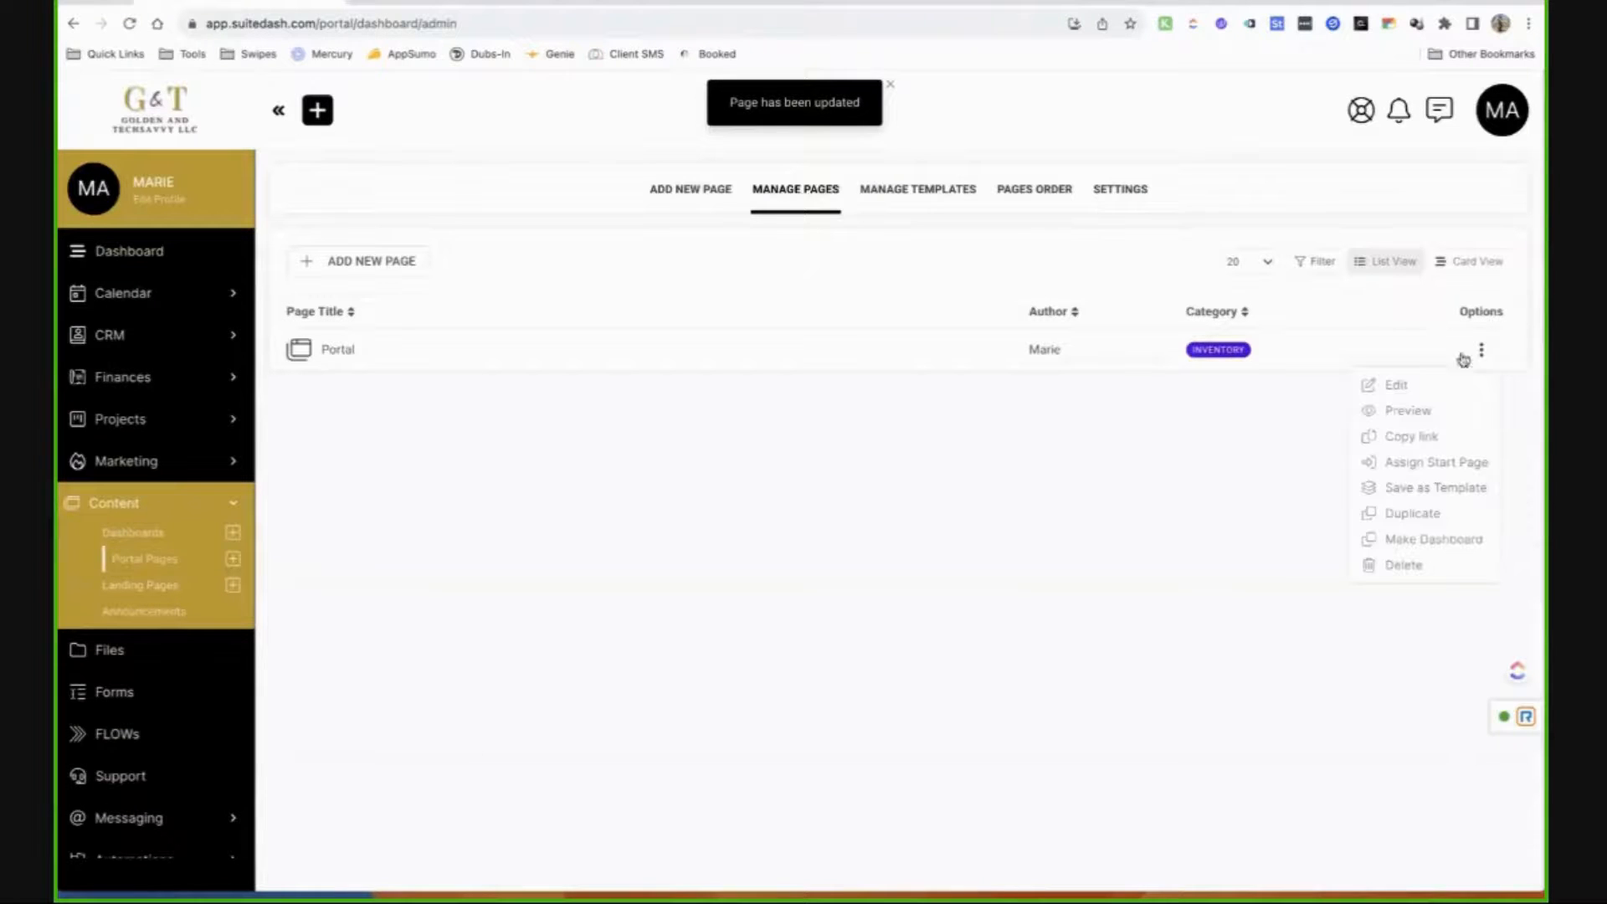
click(1403, 563)
click(740, 569)
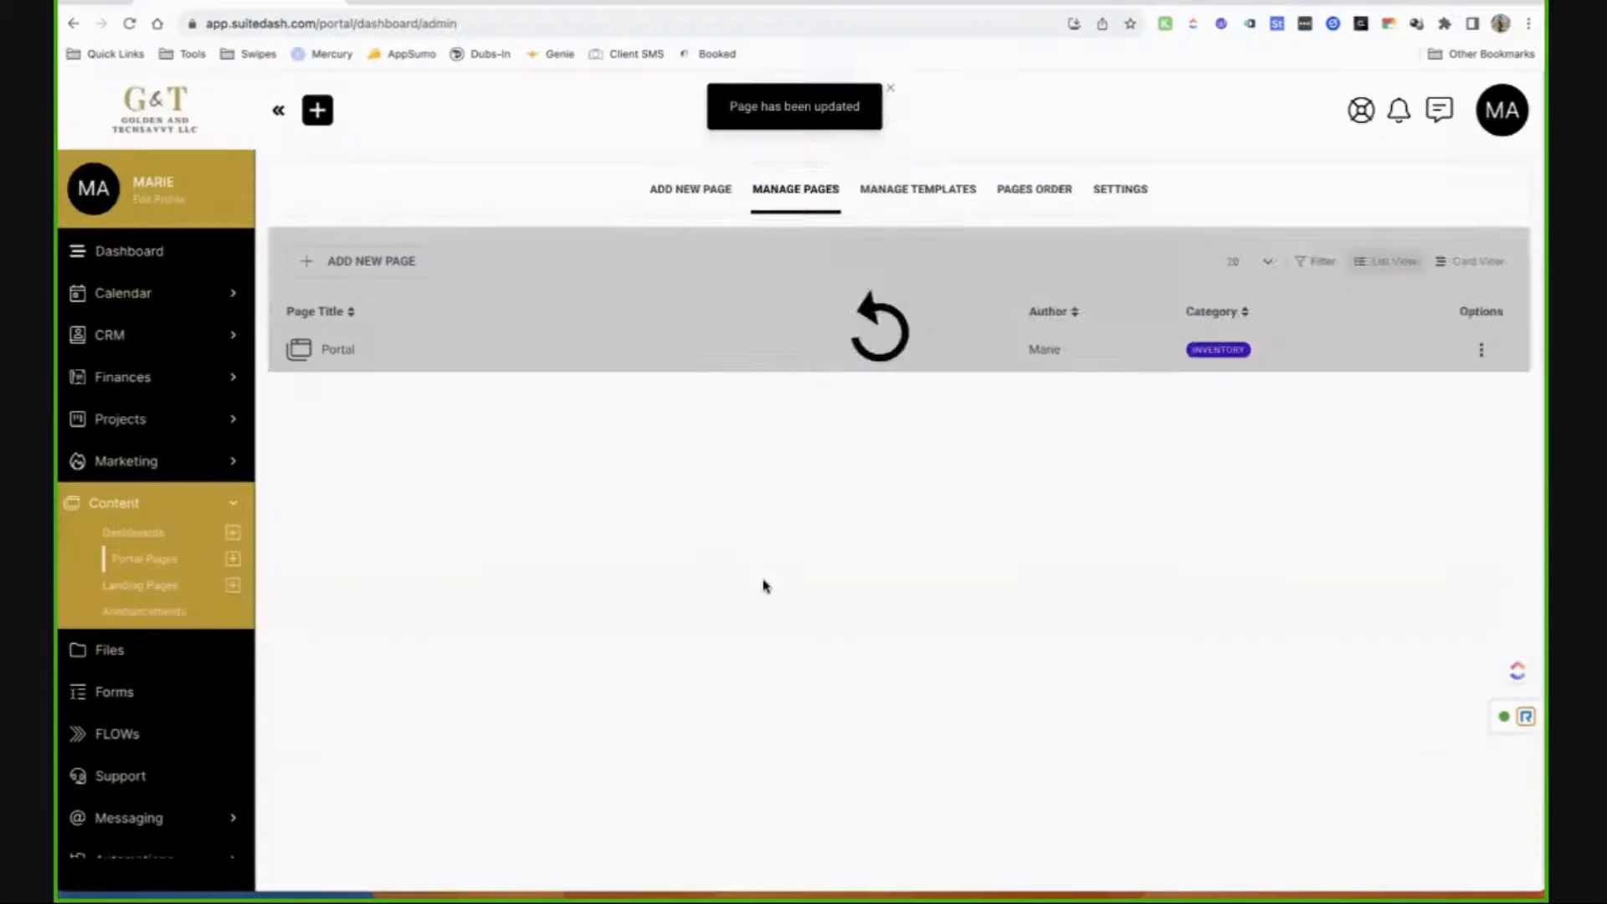
Save the Portal dashboard as a dashboard template titled Portal.
click(147, 544)
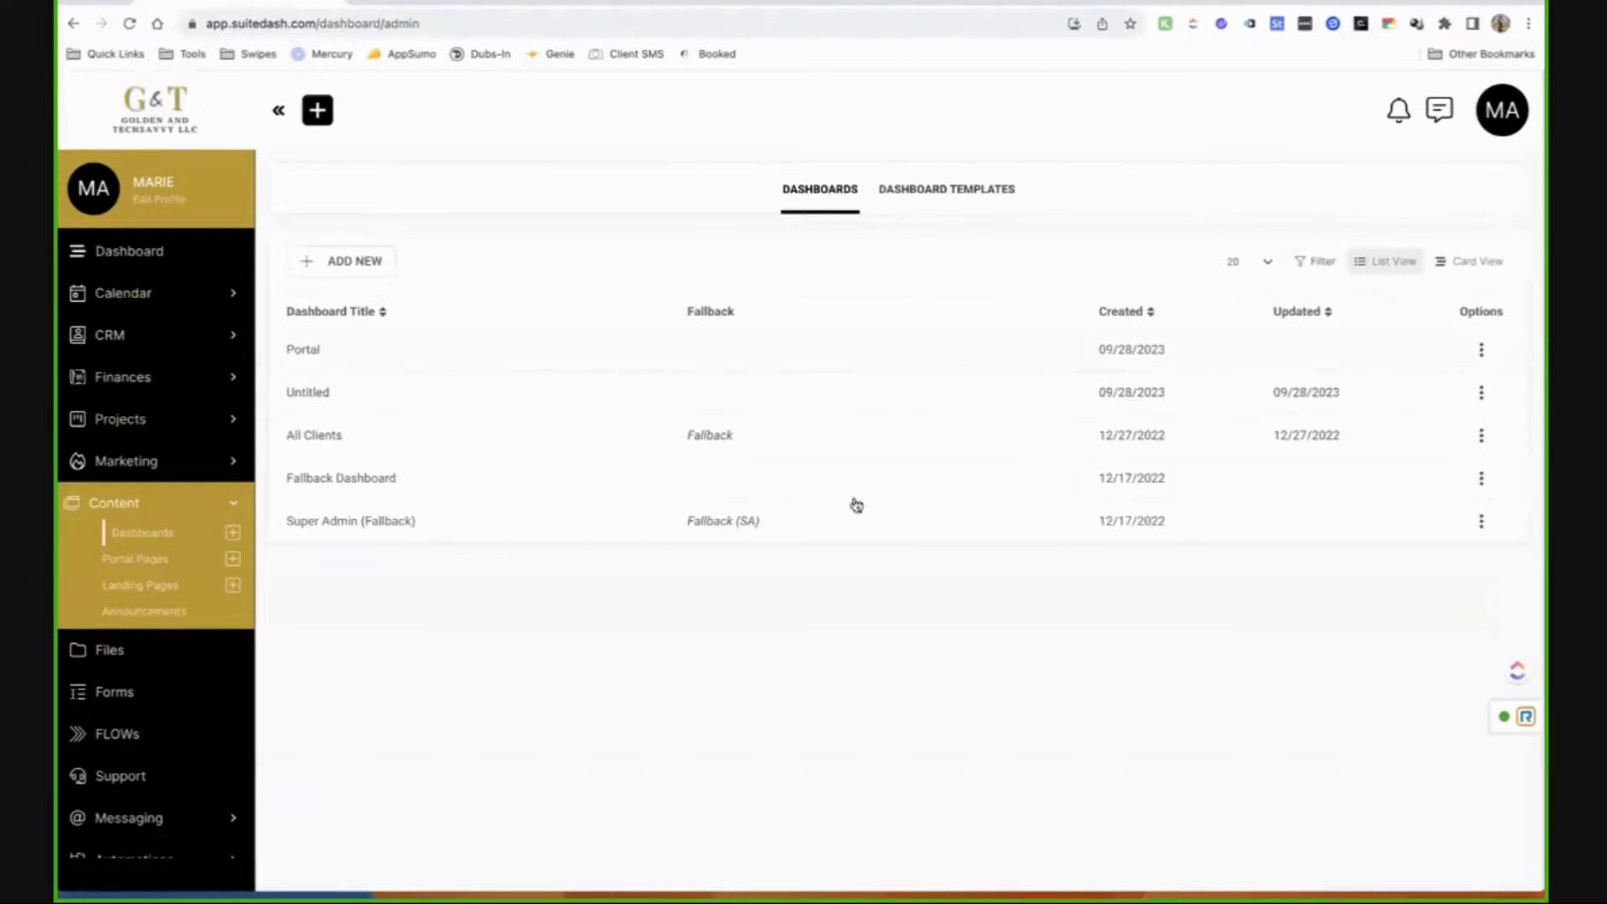
click(1481, 351)
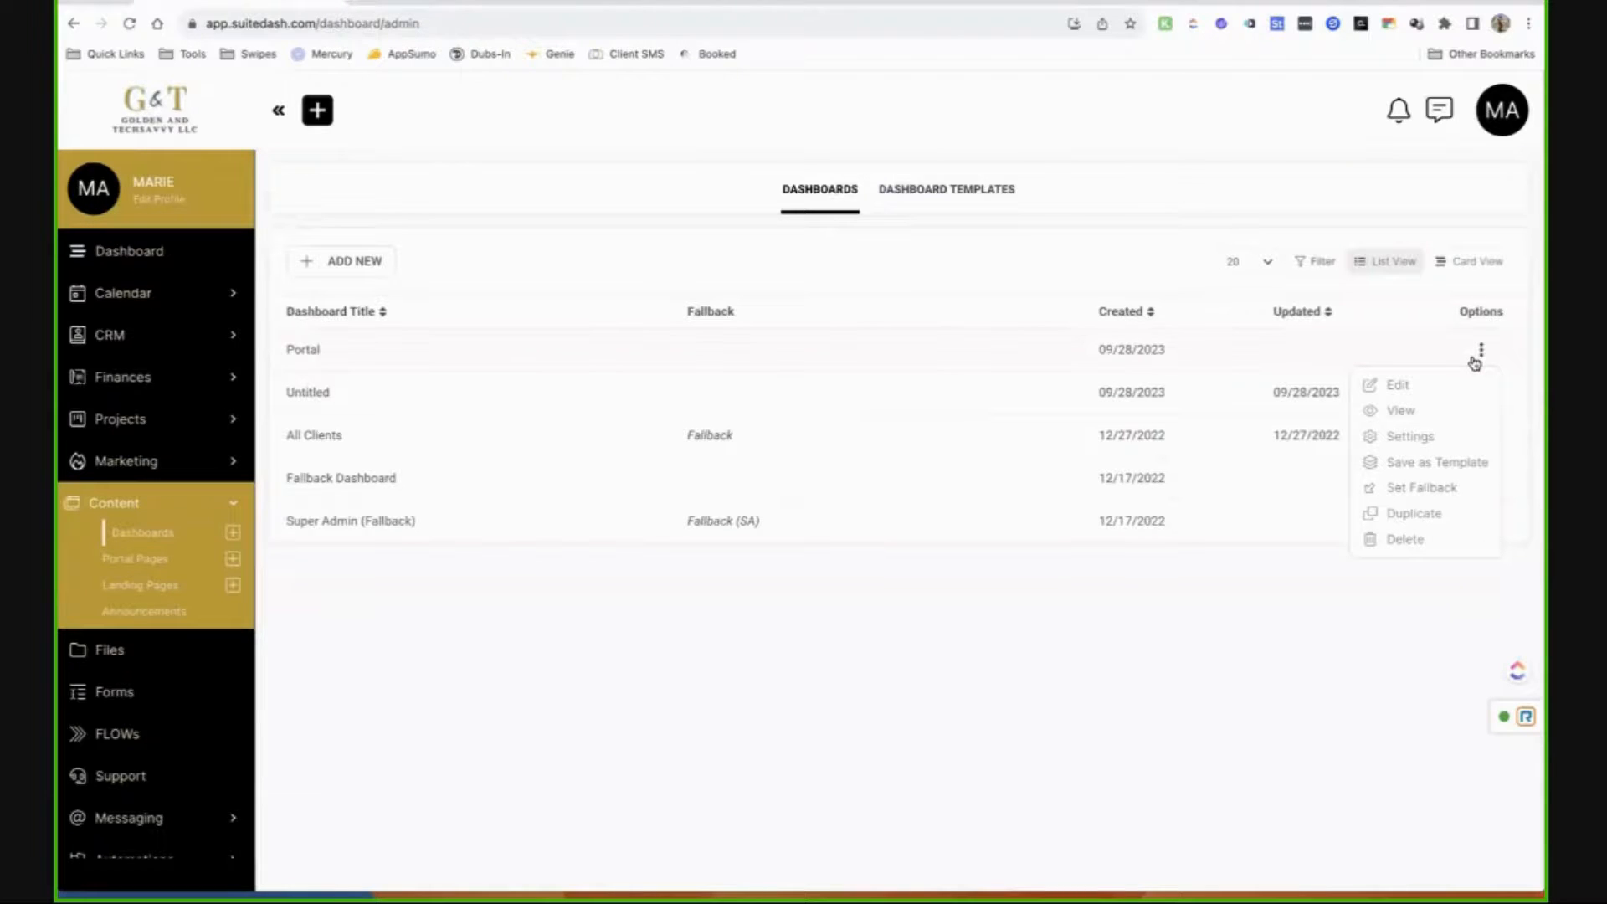
click(1394, 465)
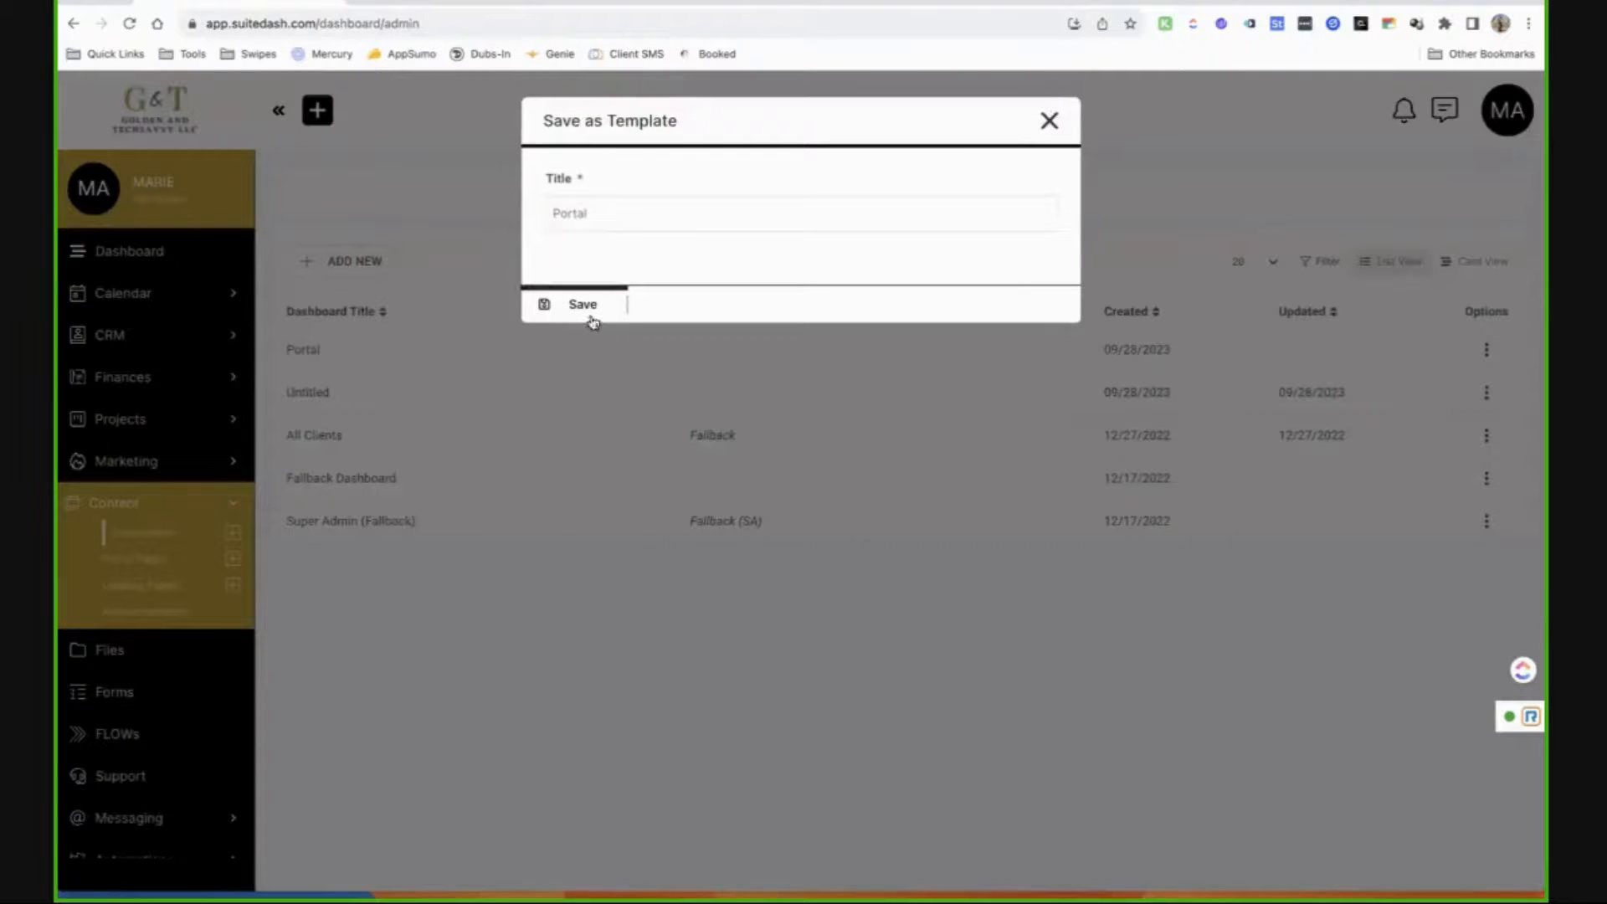
click(590, 313)
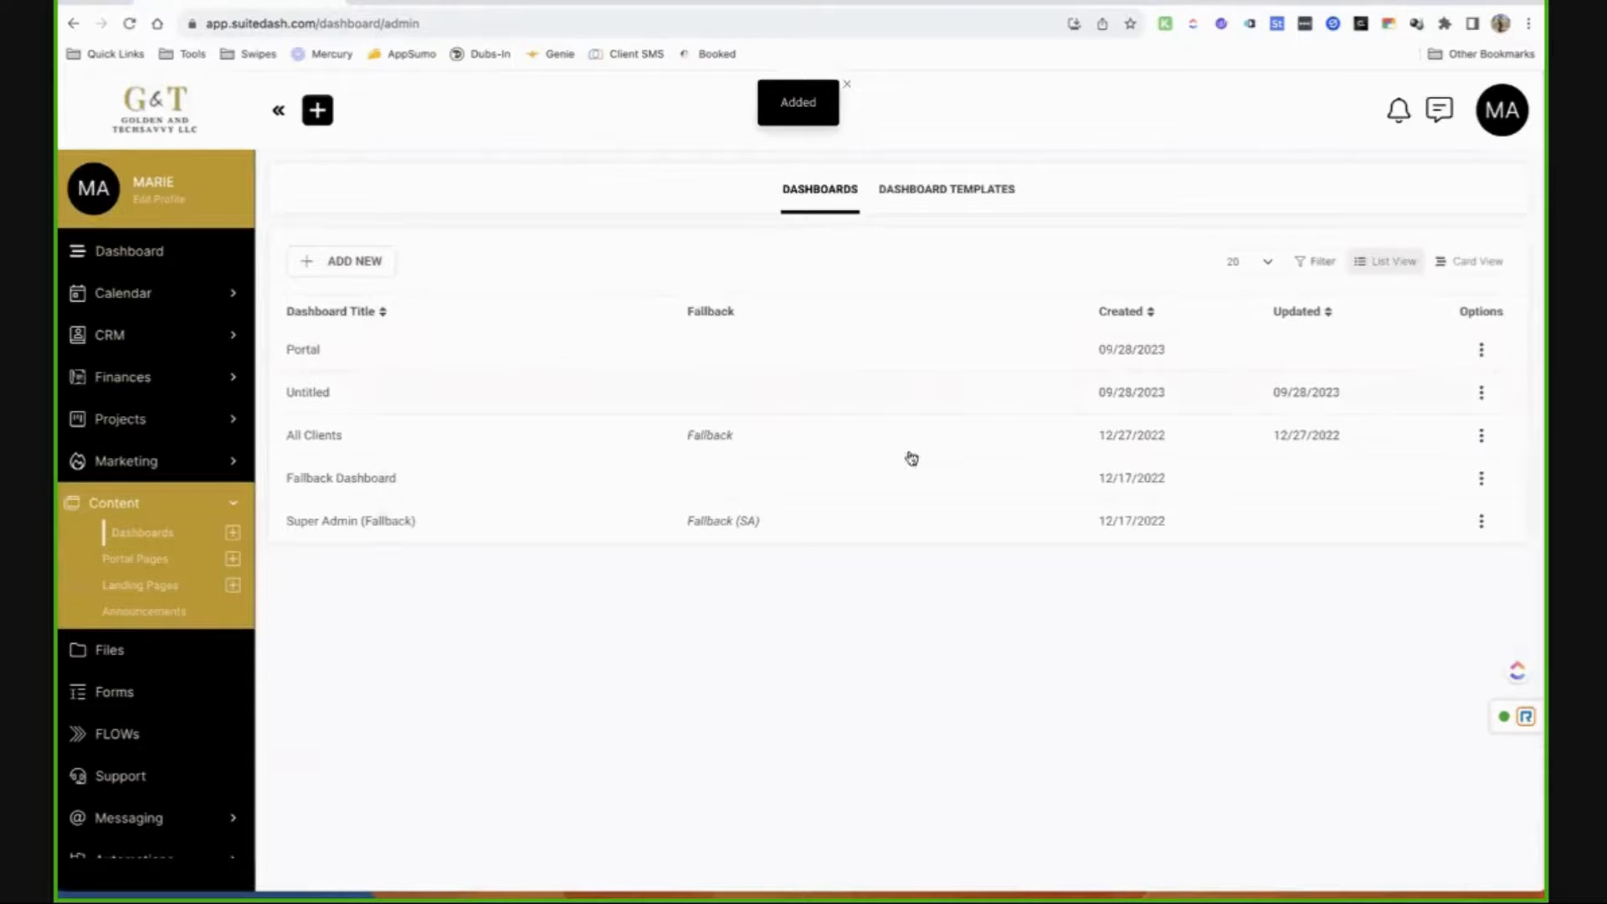
Delete the Portal dashboard from the dashboards list.
click(1481, 349)
click(1409, 532)
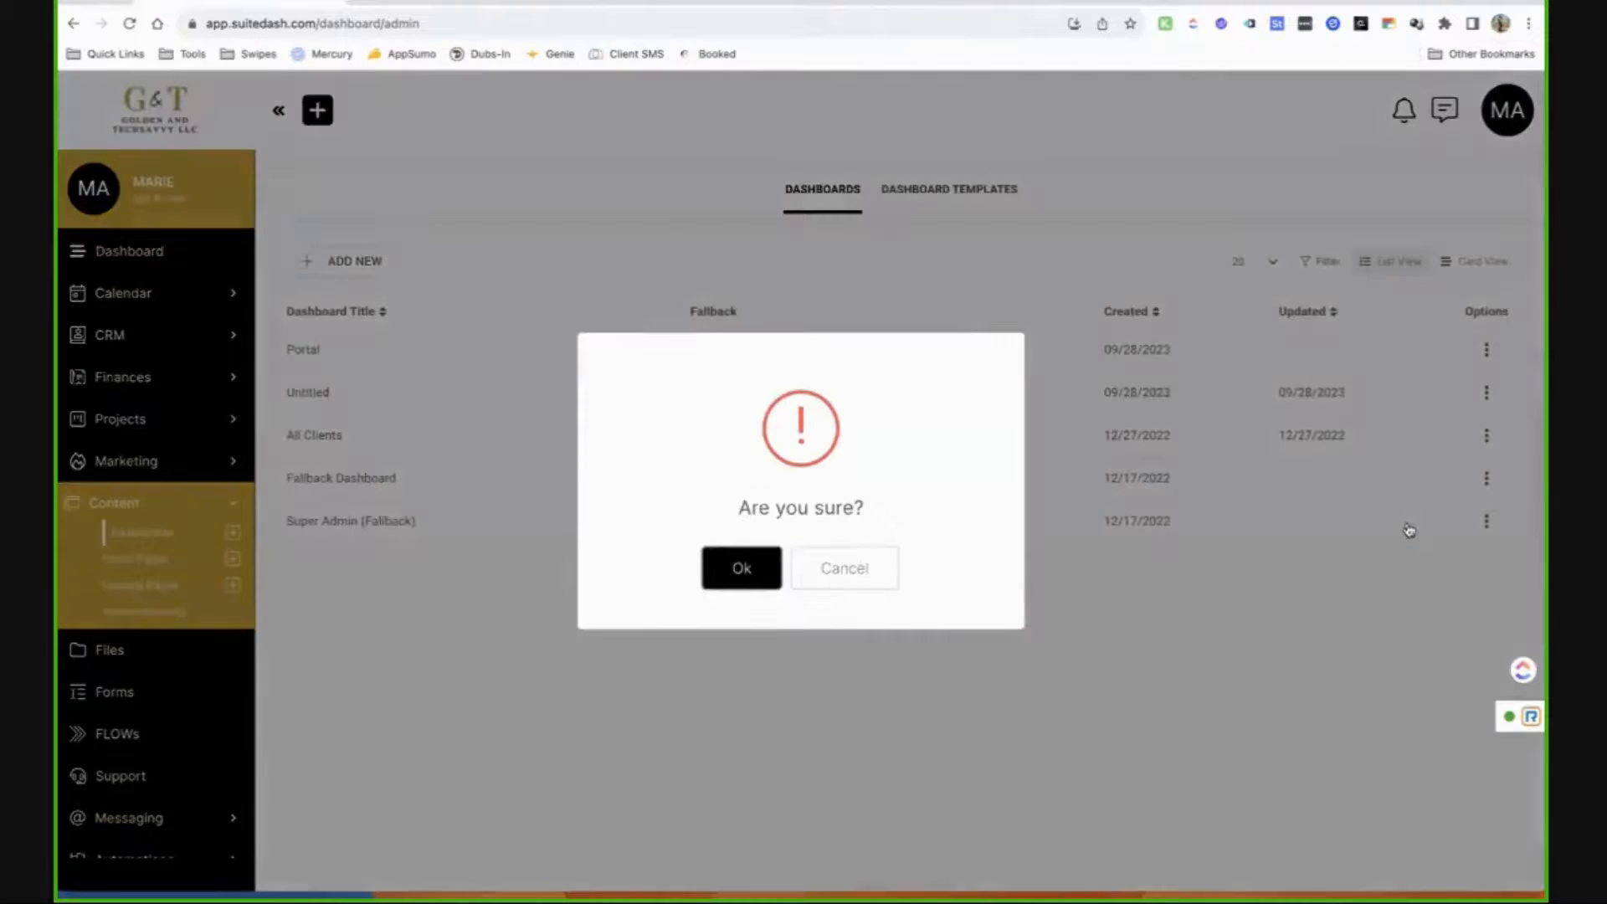
click(751, 559)
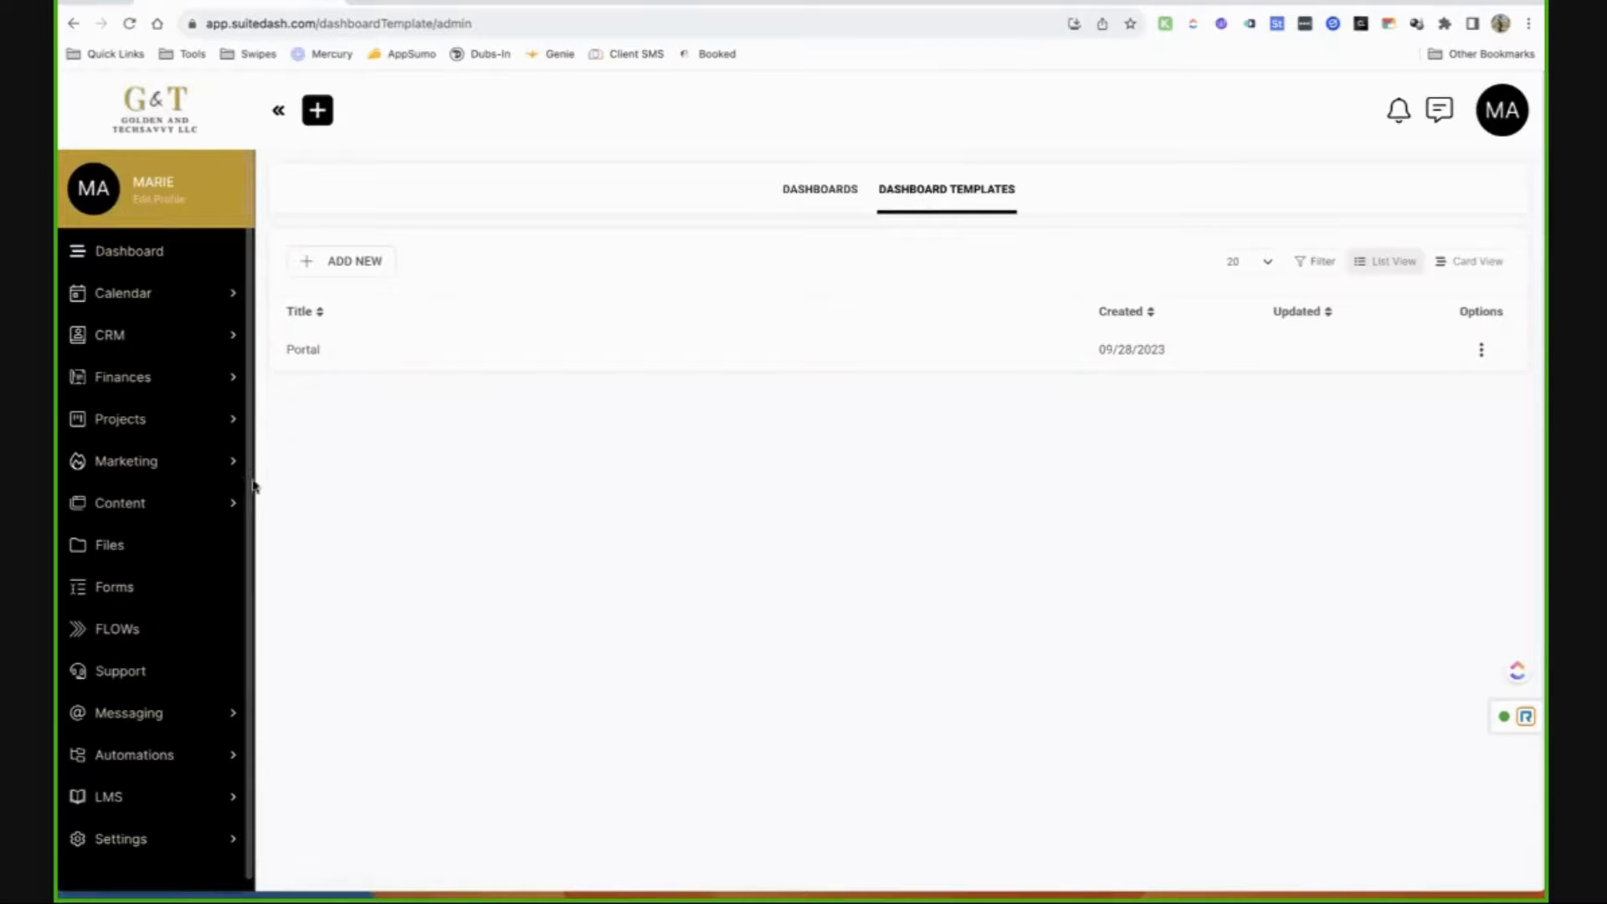
Try out a new announcement's title, sticky setting and role access choices, and discard it unsaved.
click(178, 518)
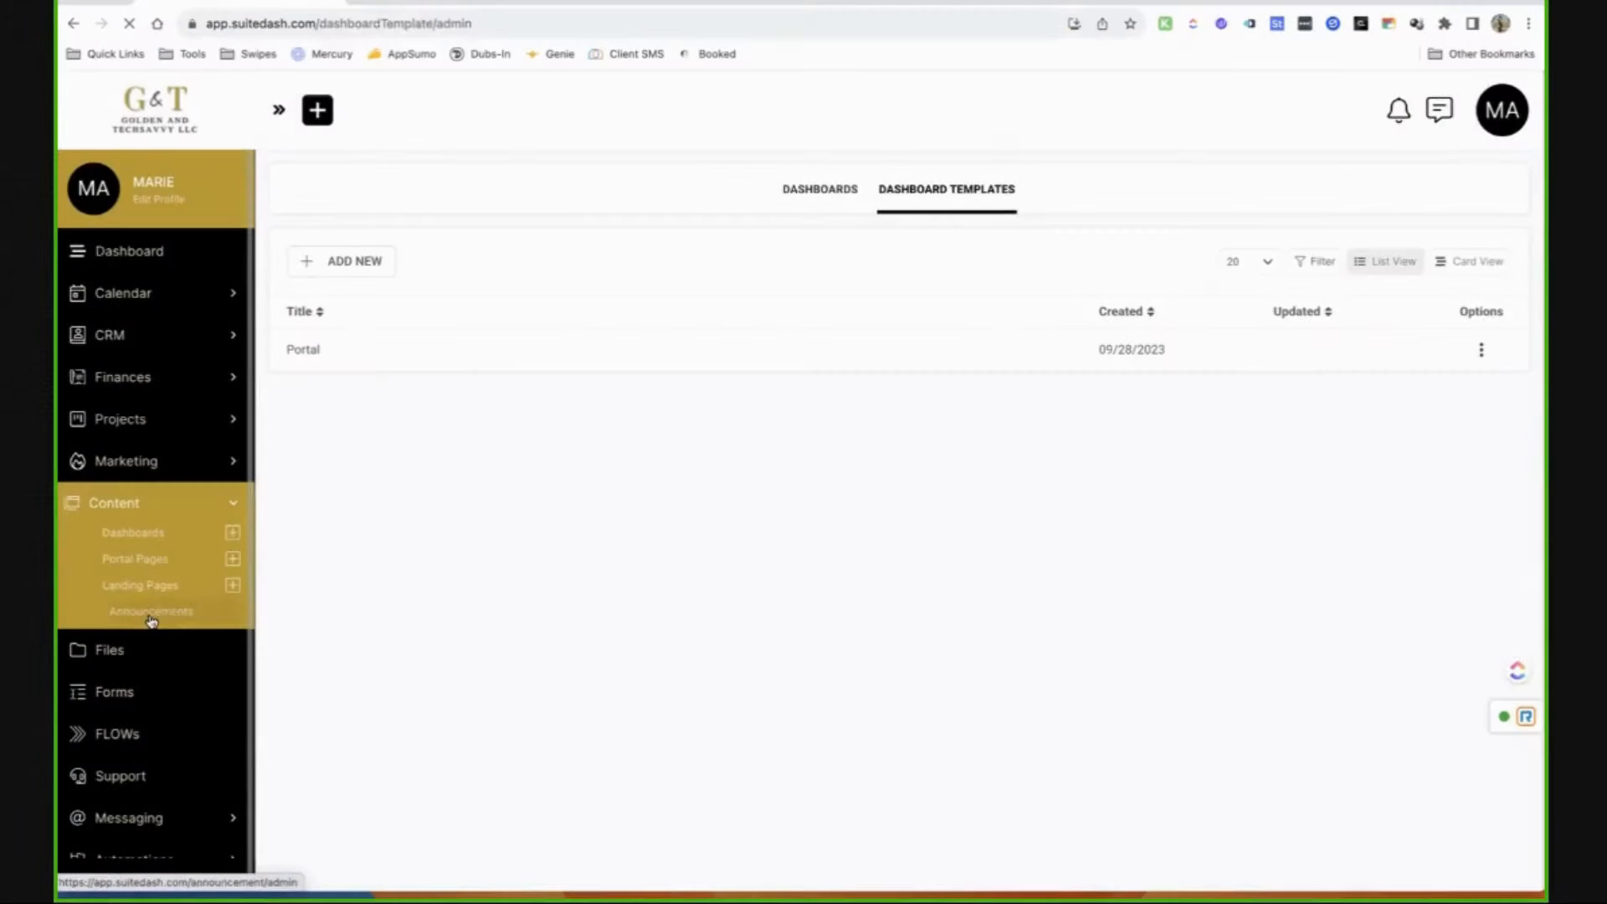
click(151, 621)
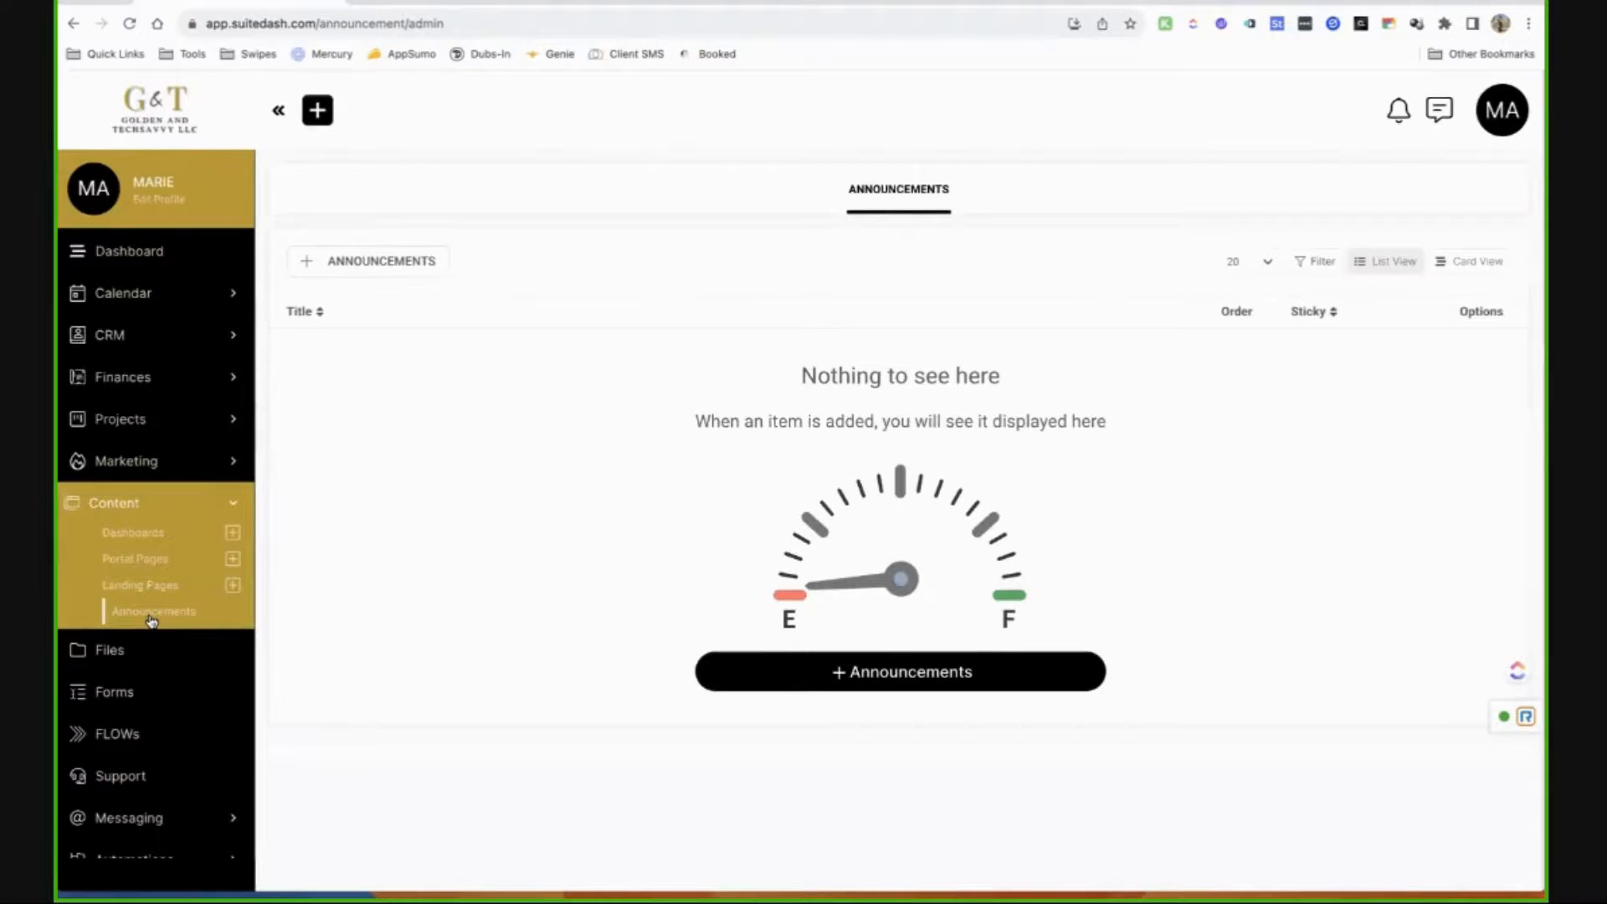
click(358, 262)
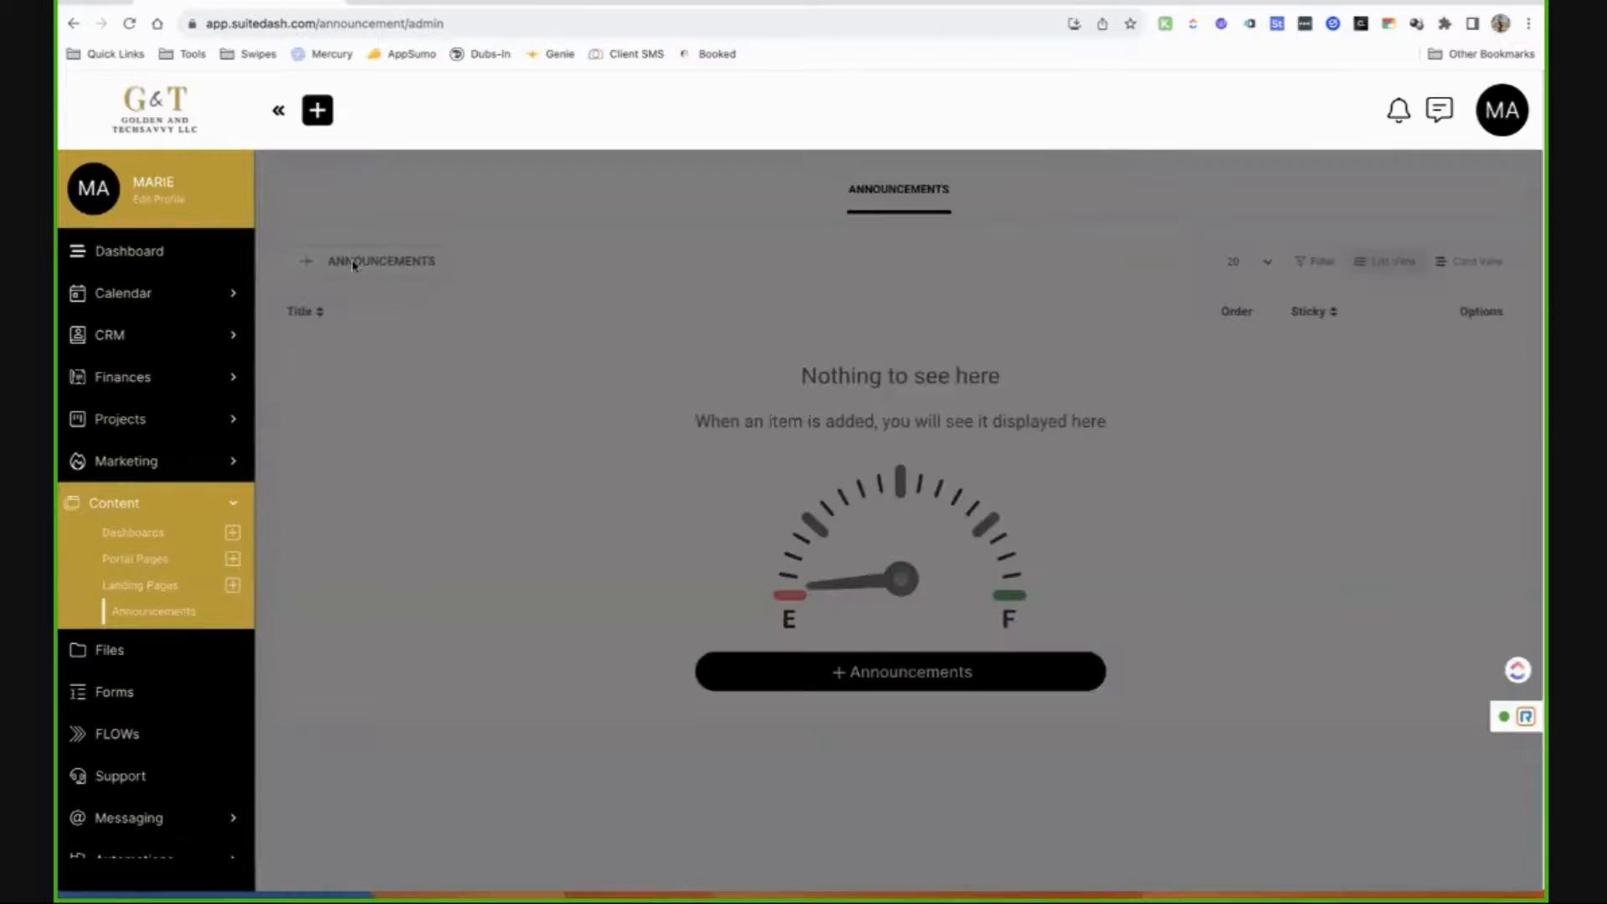
click(1188, 262)
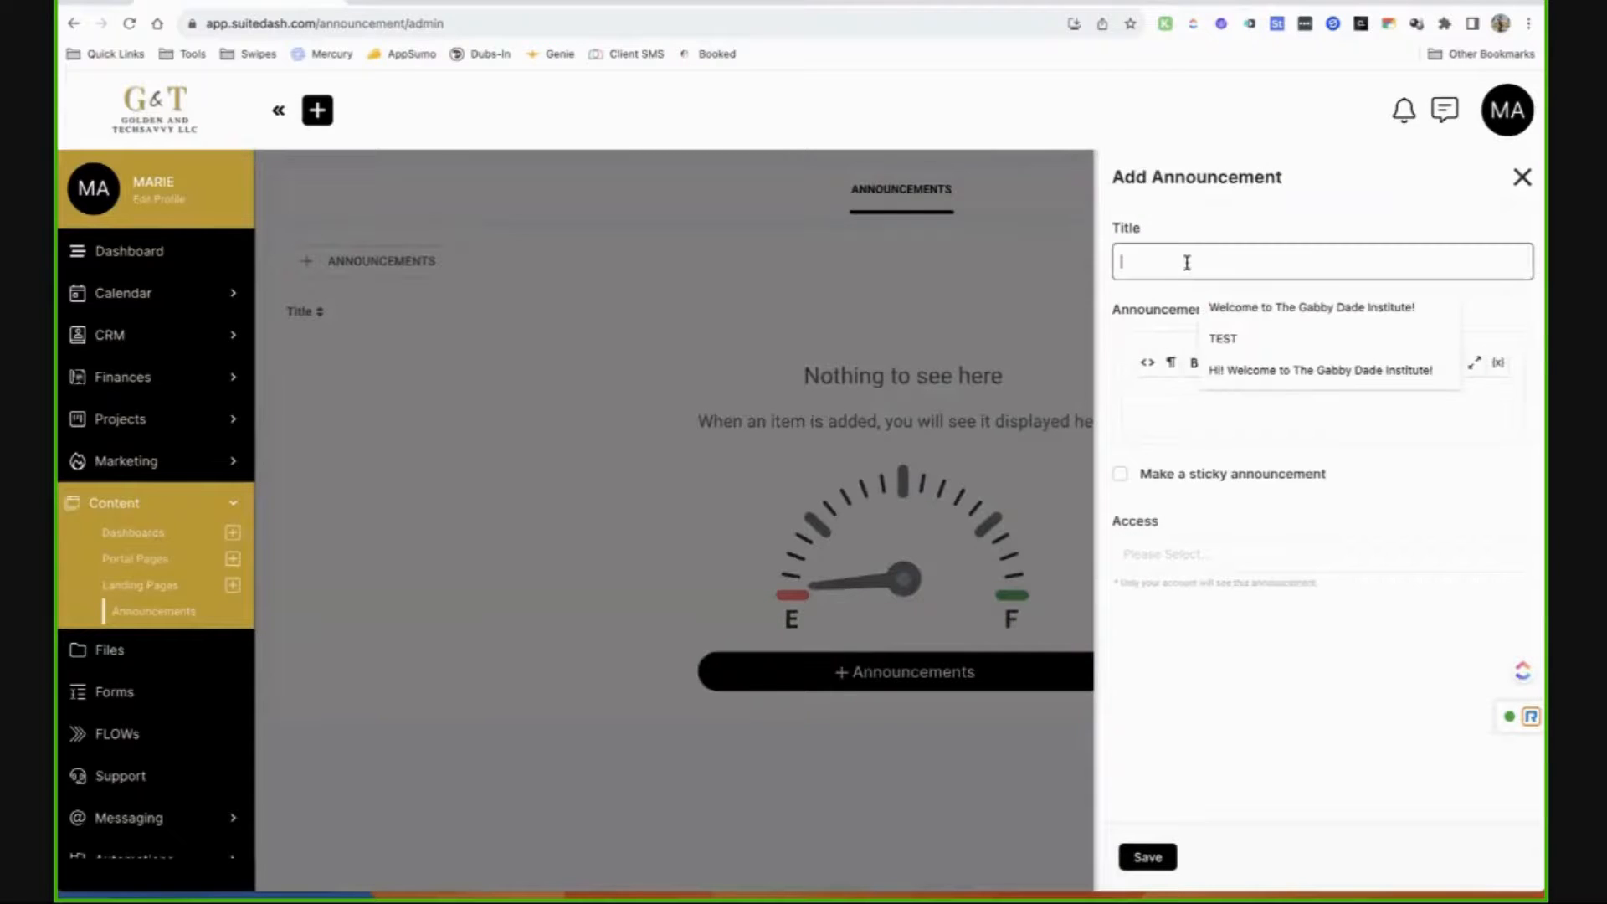
click(1226, 309)
click(1132, 474)
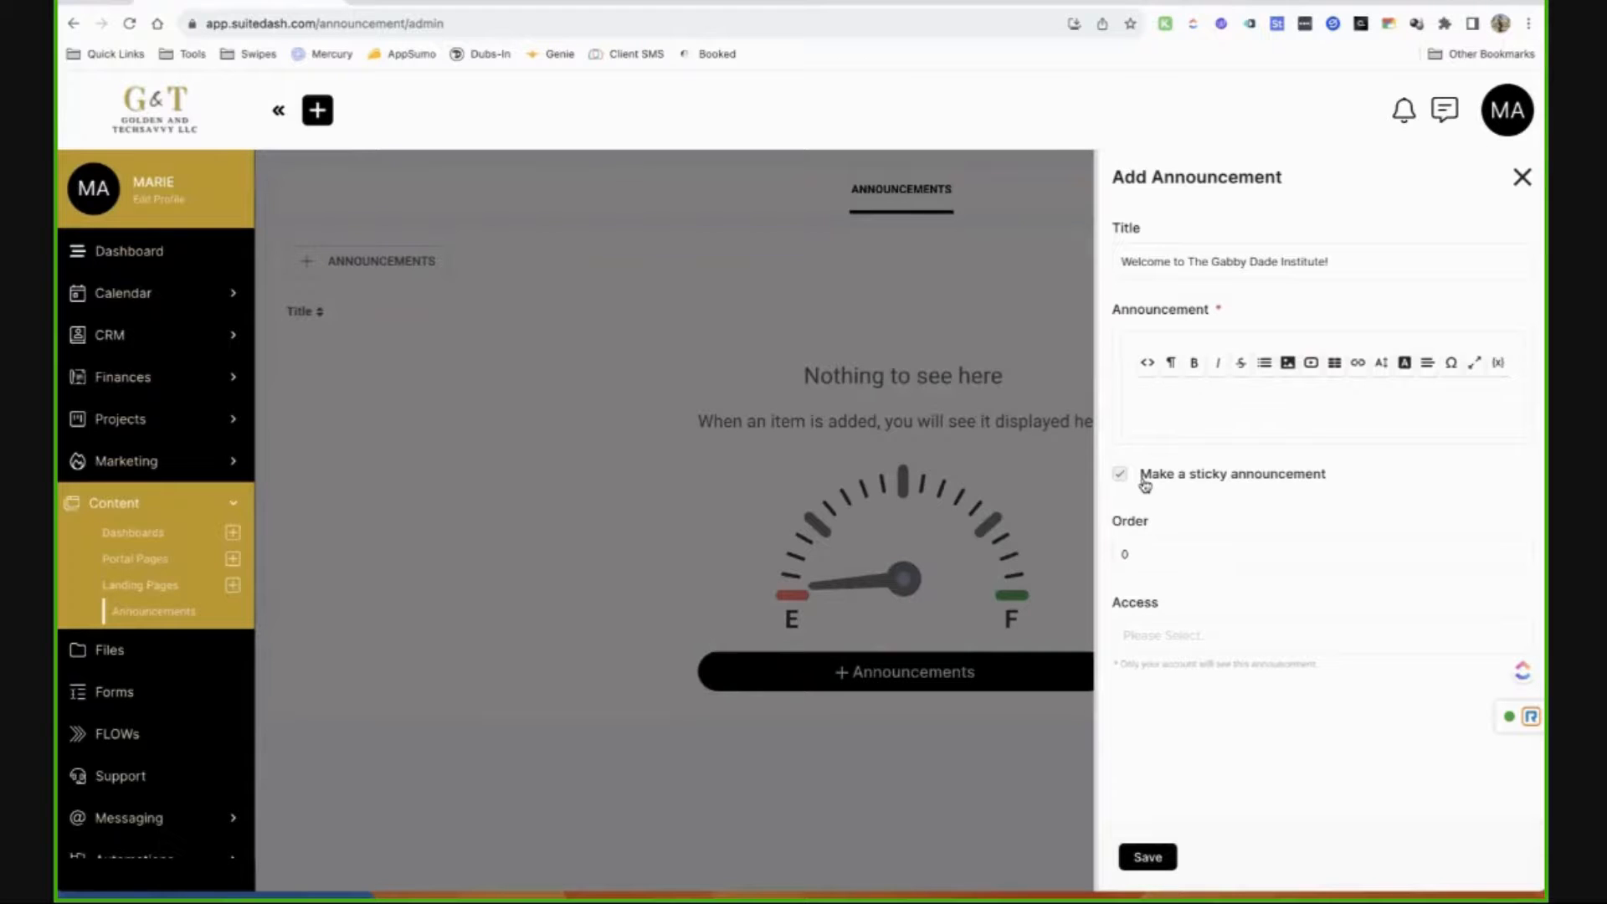
click(1145, 476)
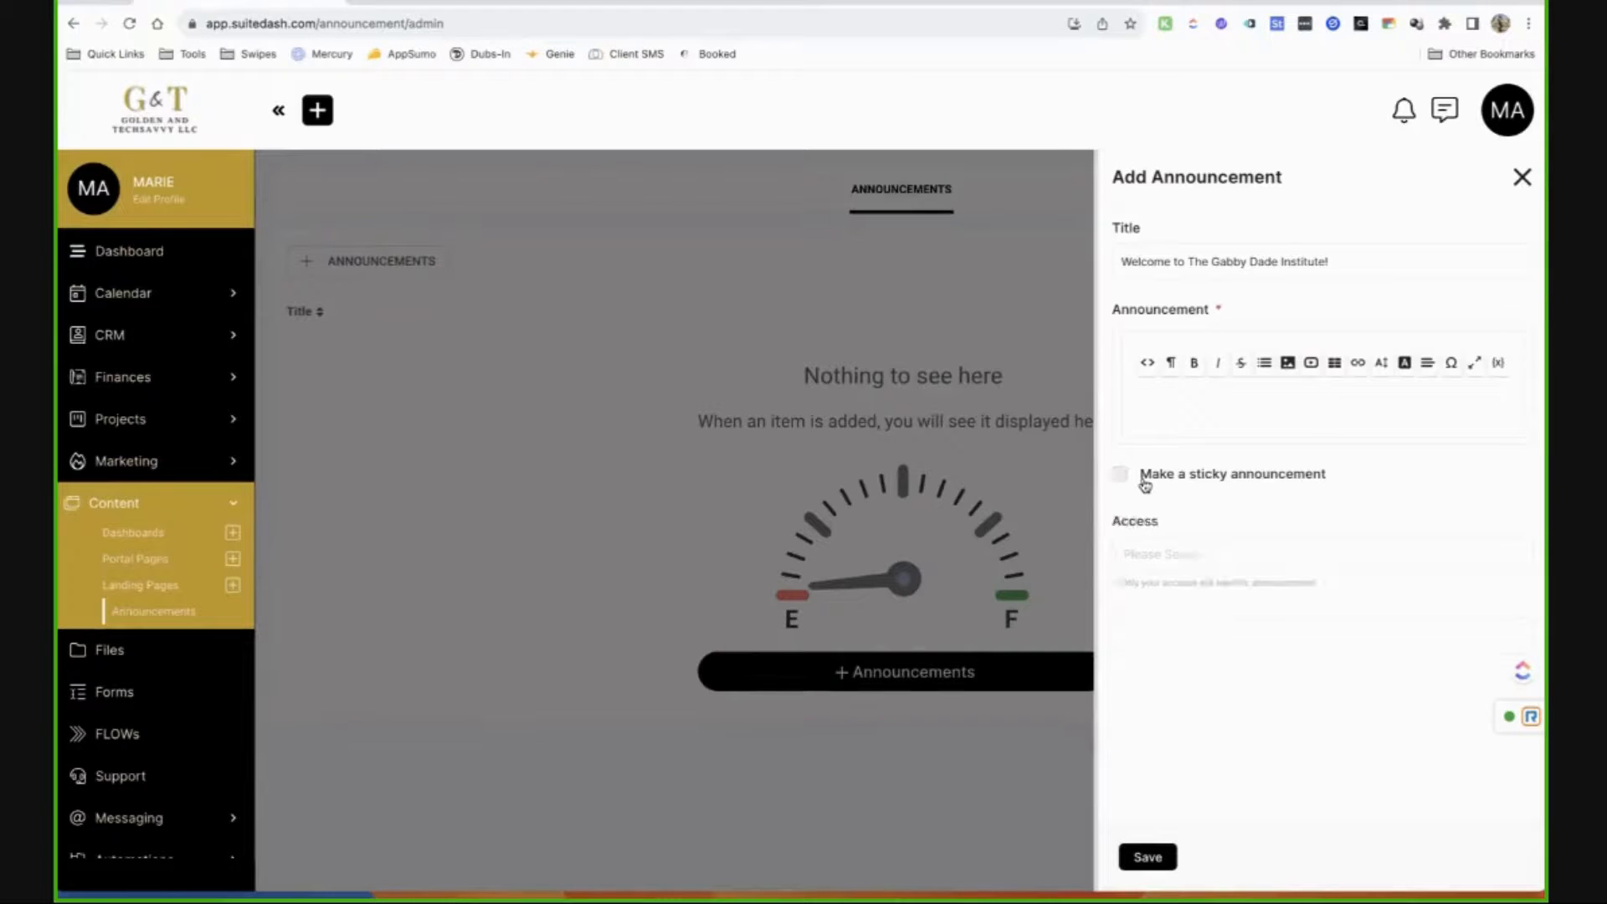
click(1172, 557)
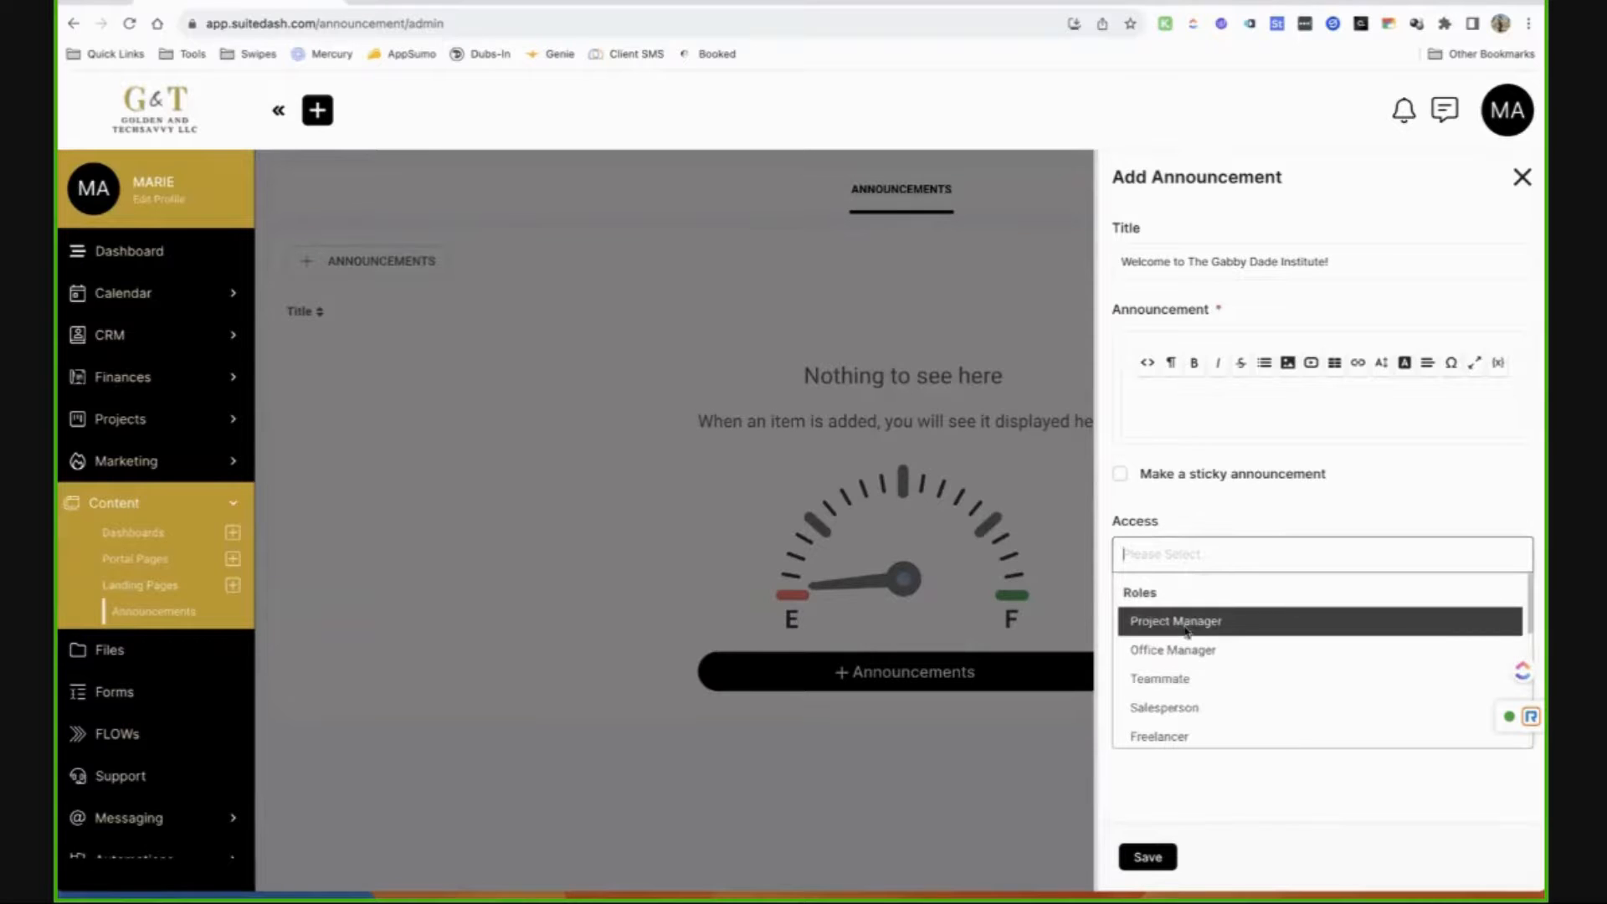
click(1522, 177)
Draft a pop-up notice titled "The Power Hour - Fri, March 24th" with the text "sdsd".
click(1507, 122)
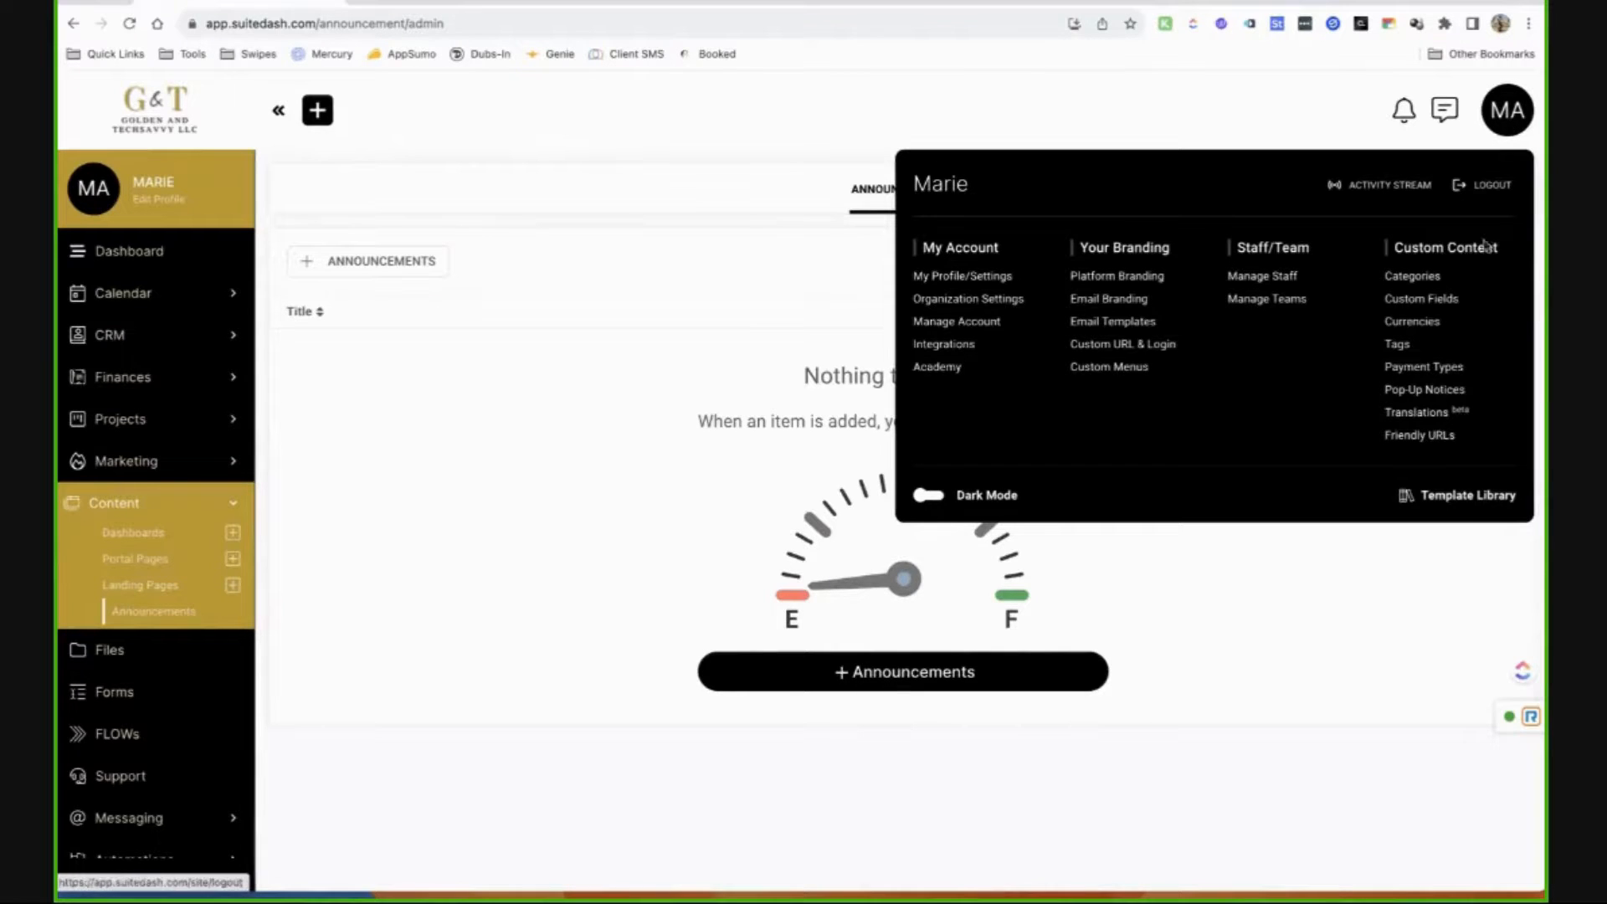
click(1419, 400)
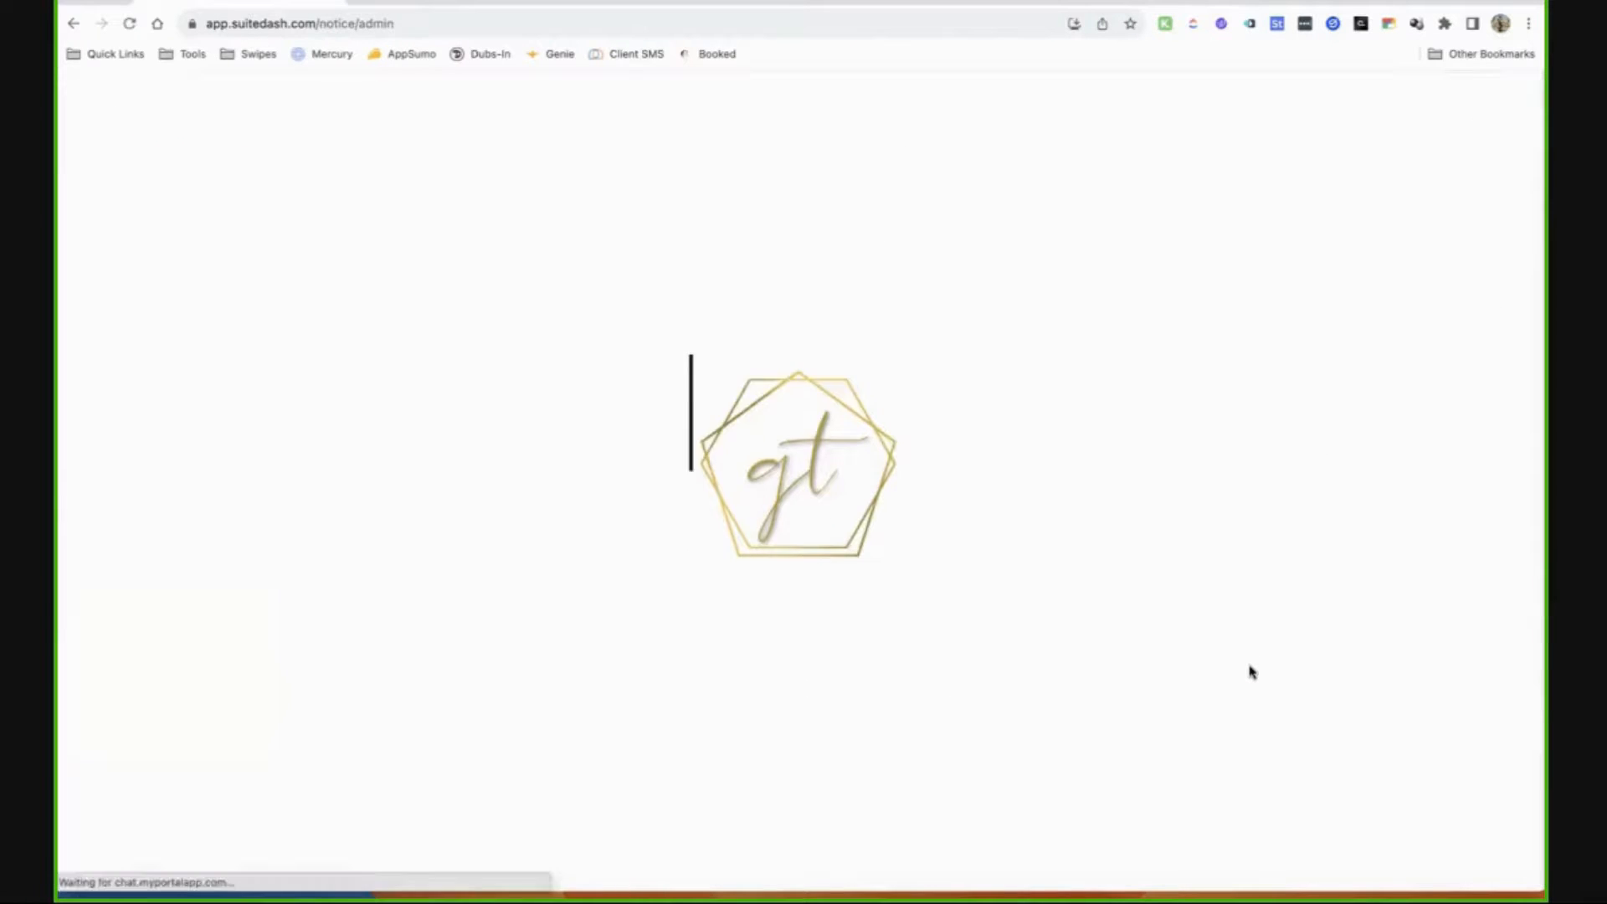
click(1070, 683)
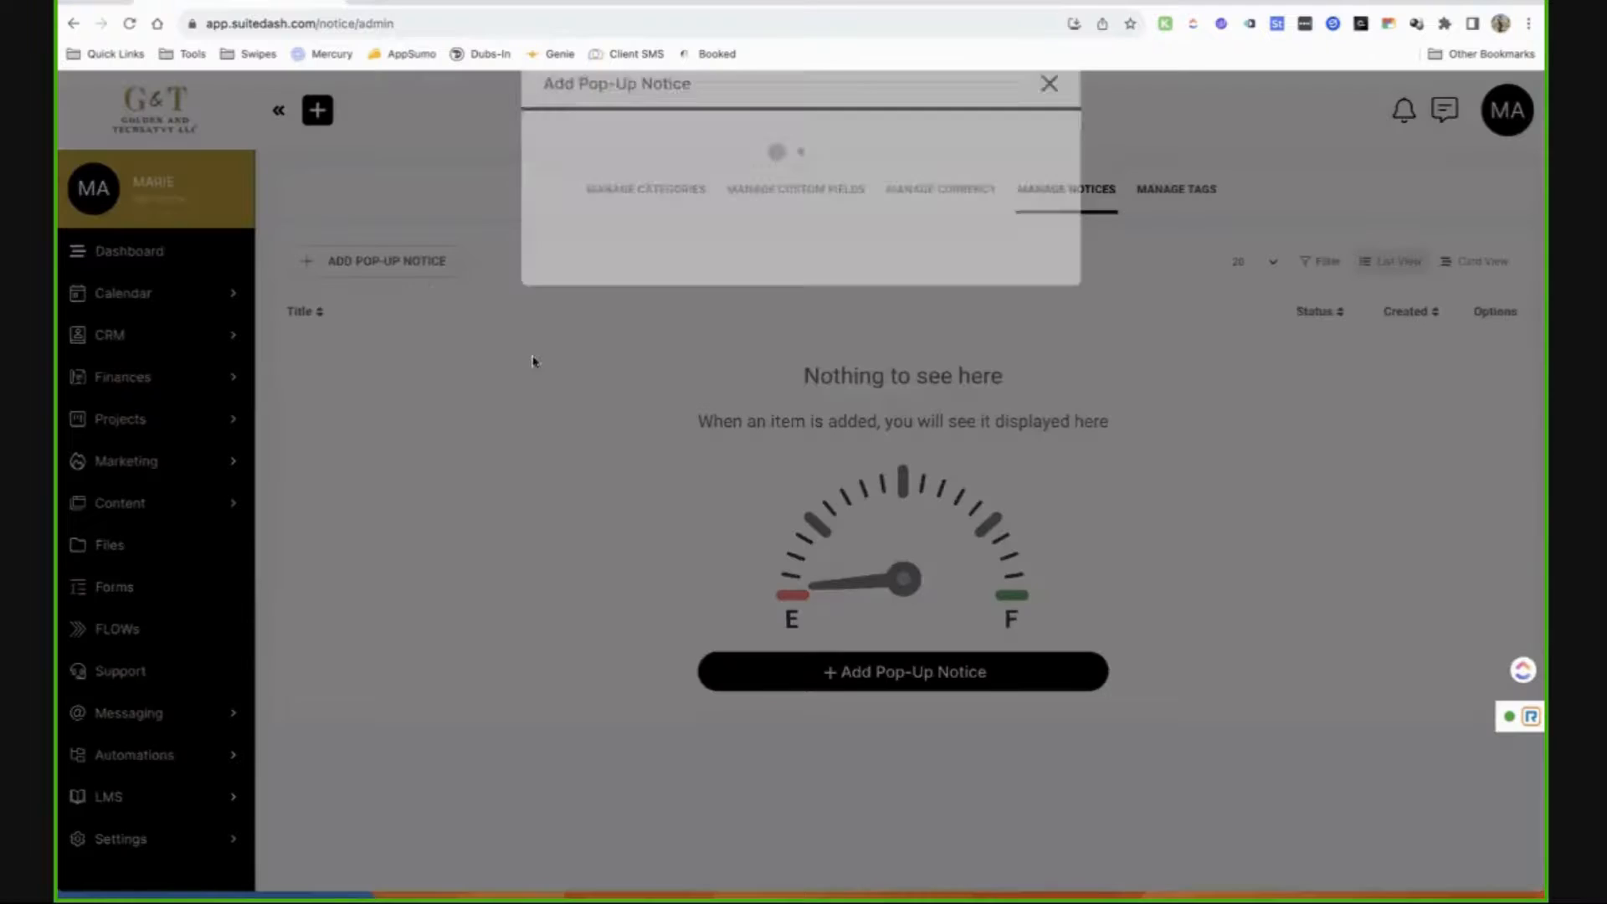
click(701, 205)
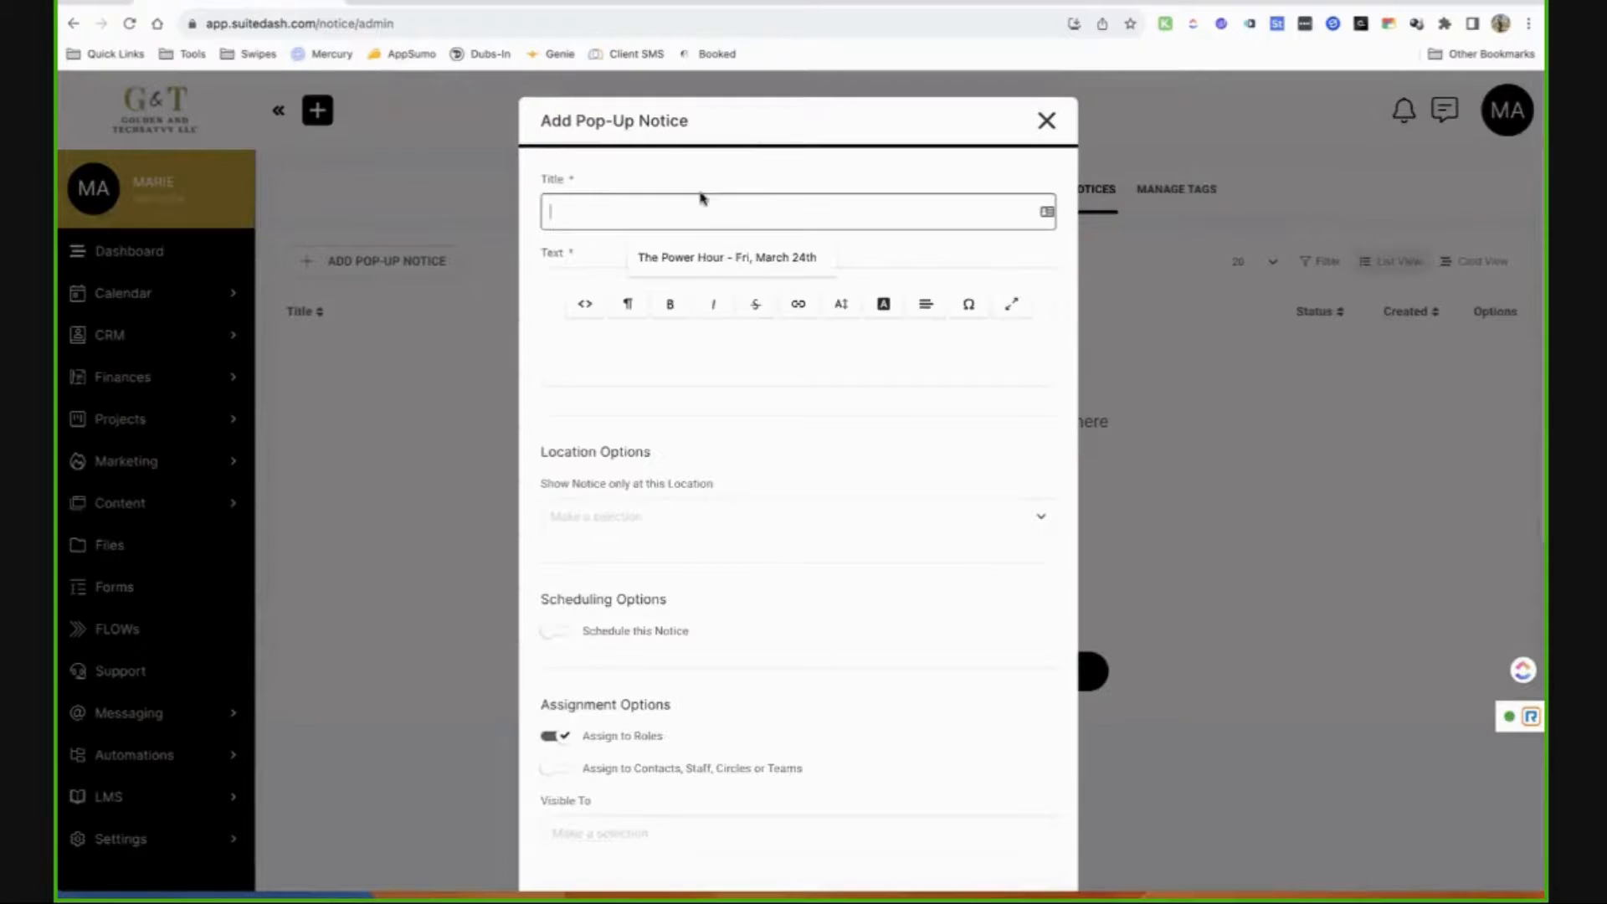
click(708, 253)
click(688, 357)
text(sdsd)
Preview the drafted pop-up notice and close it without saving.
scroll(688, 358, down, 7)
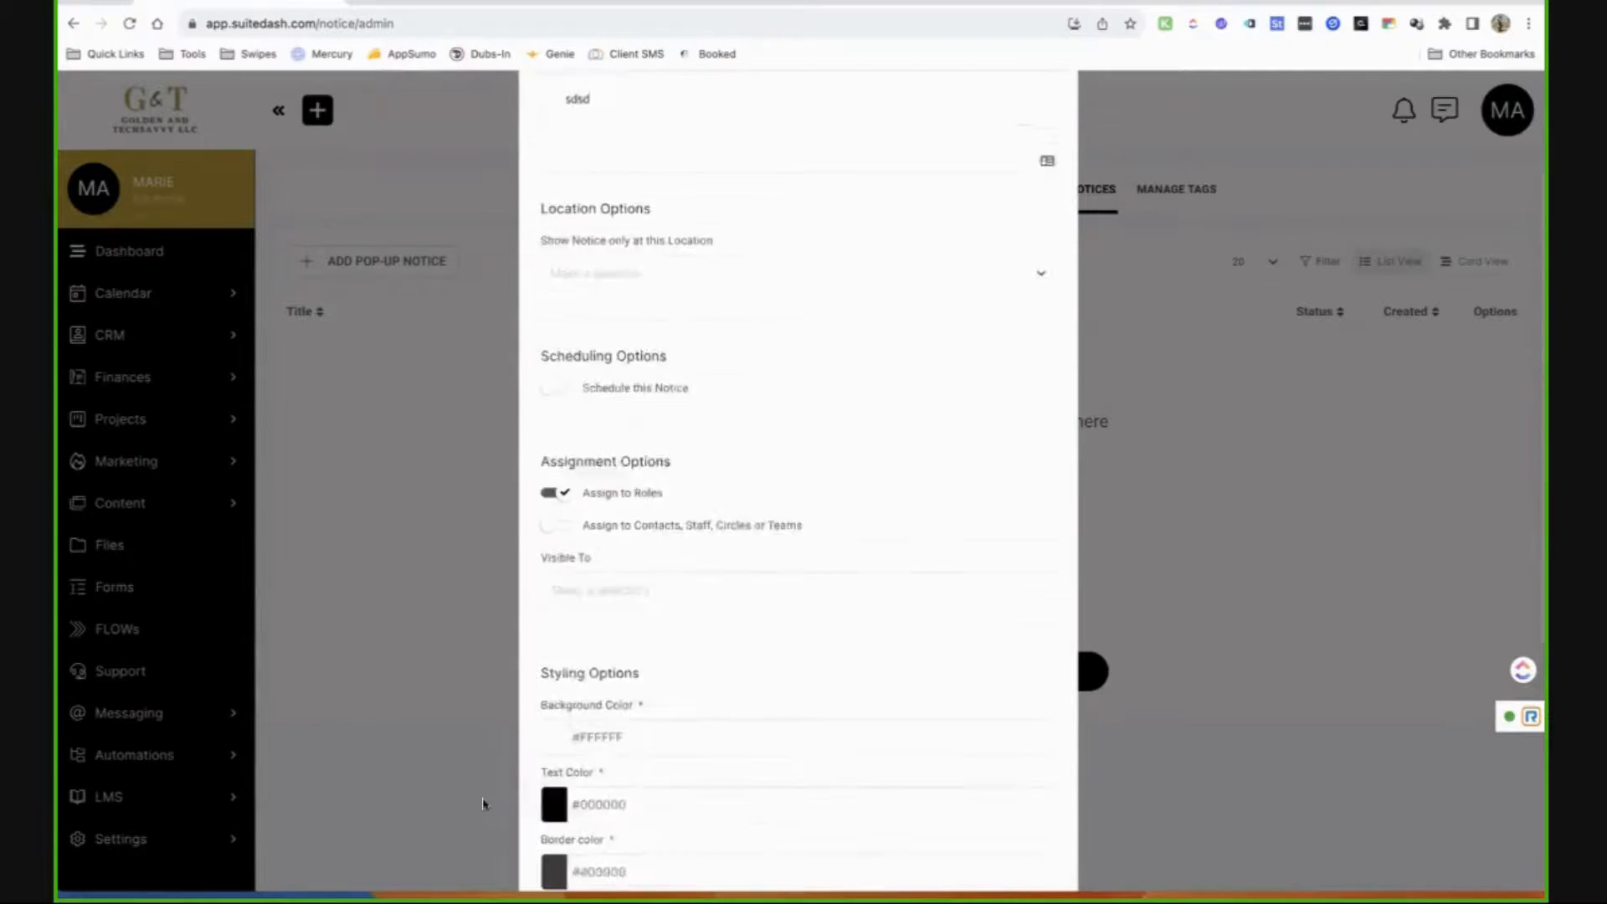
click(629, 851)
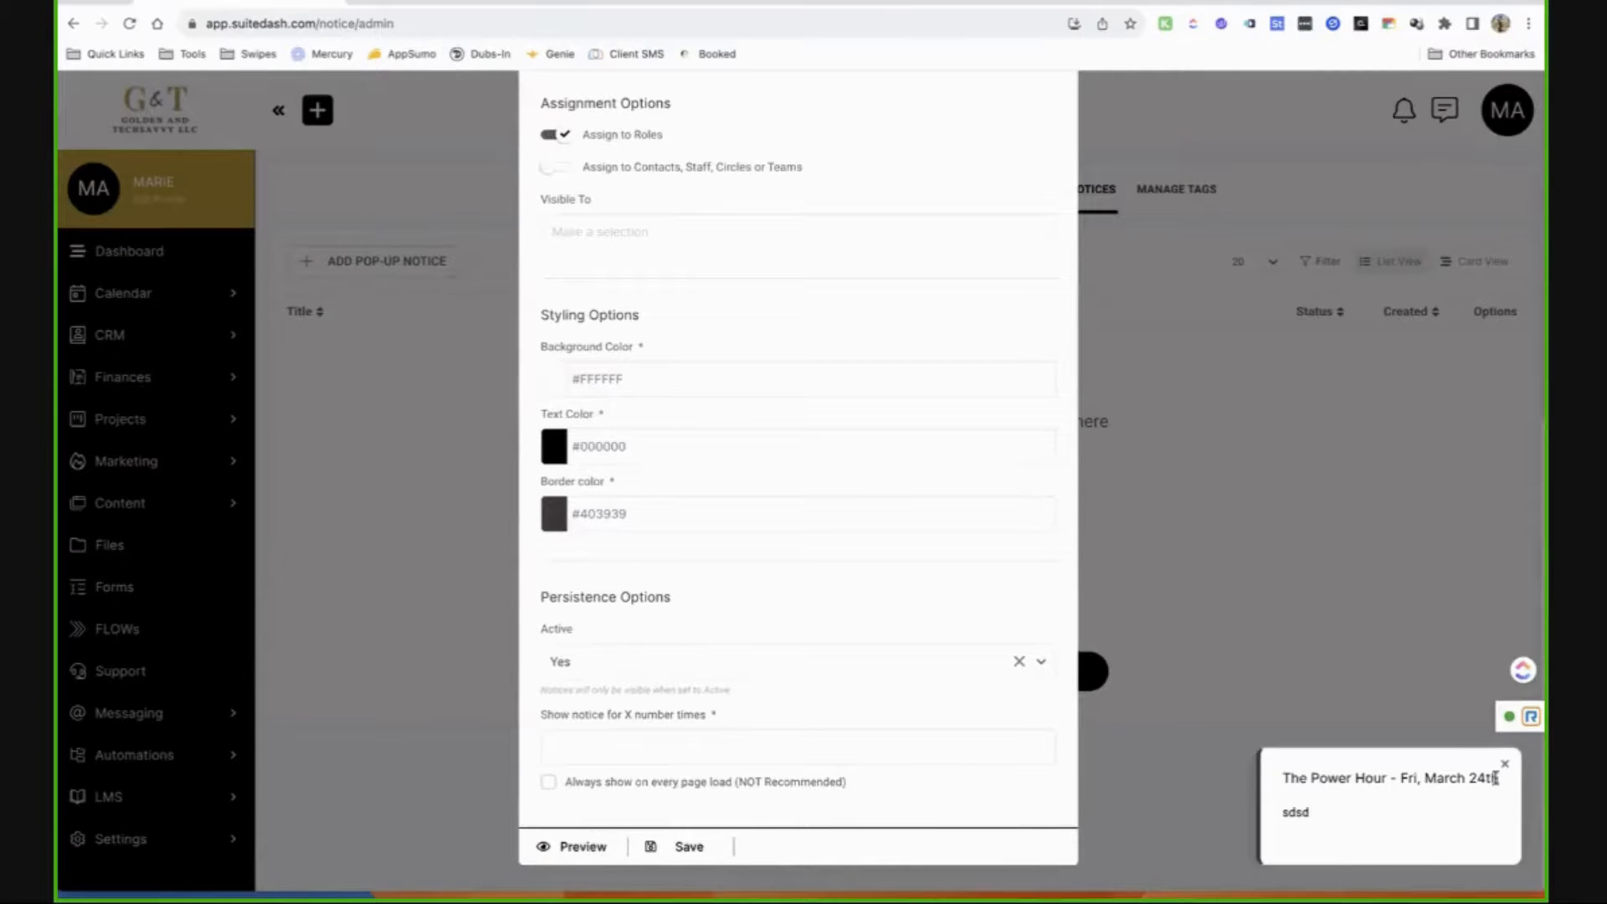
scroll(709, 753, up, 10)
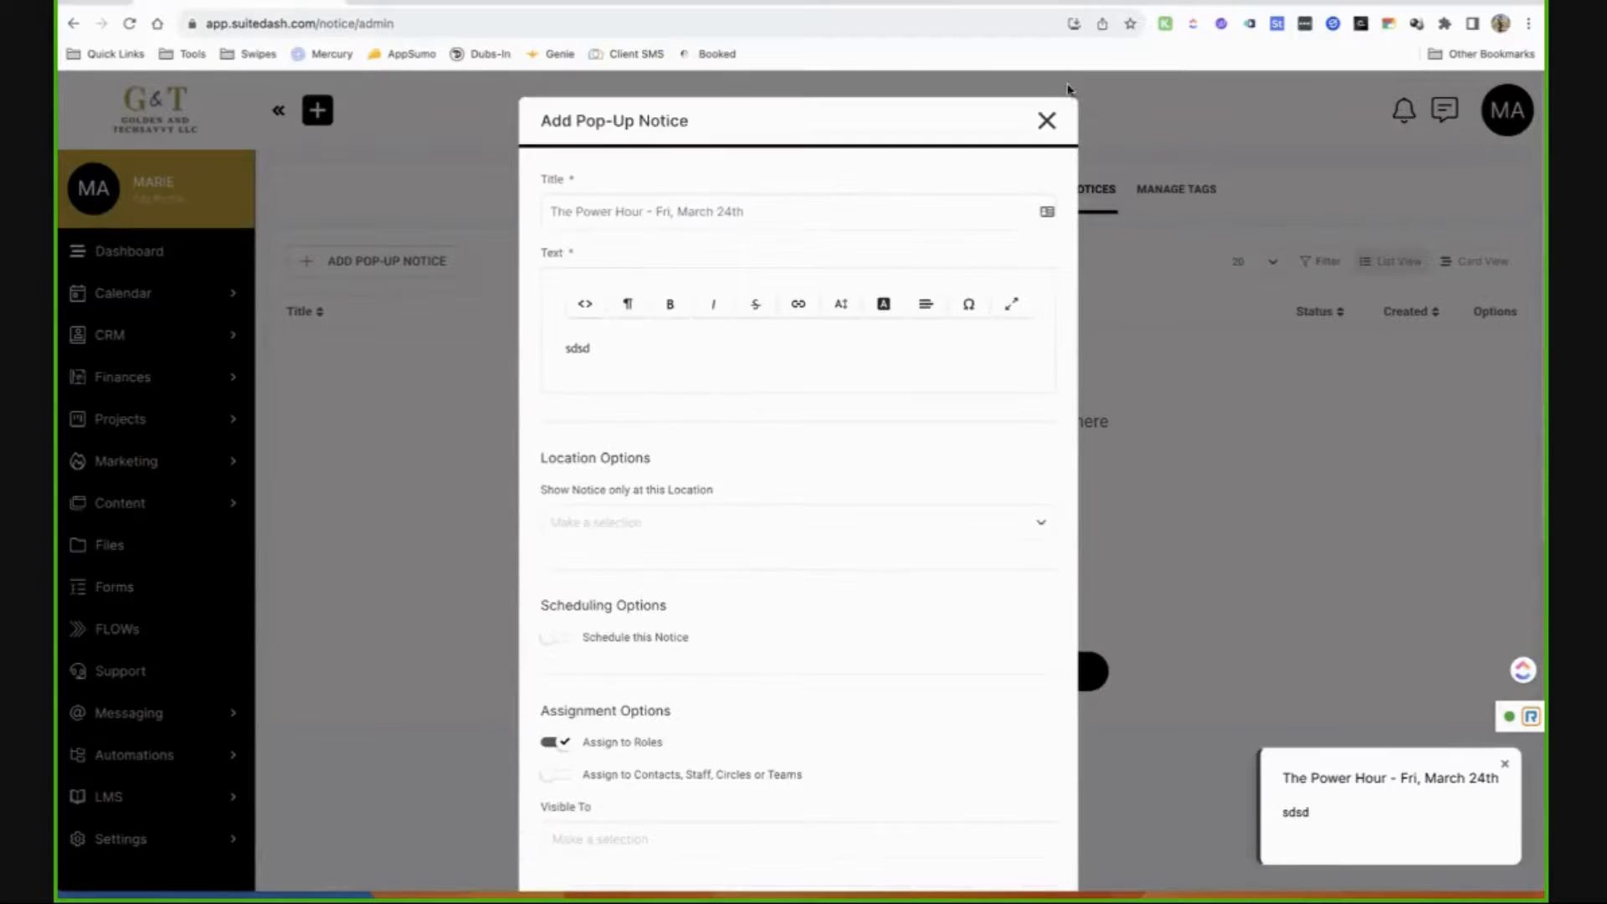
click(1047, 120)
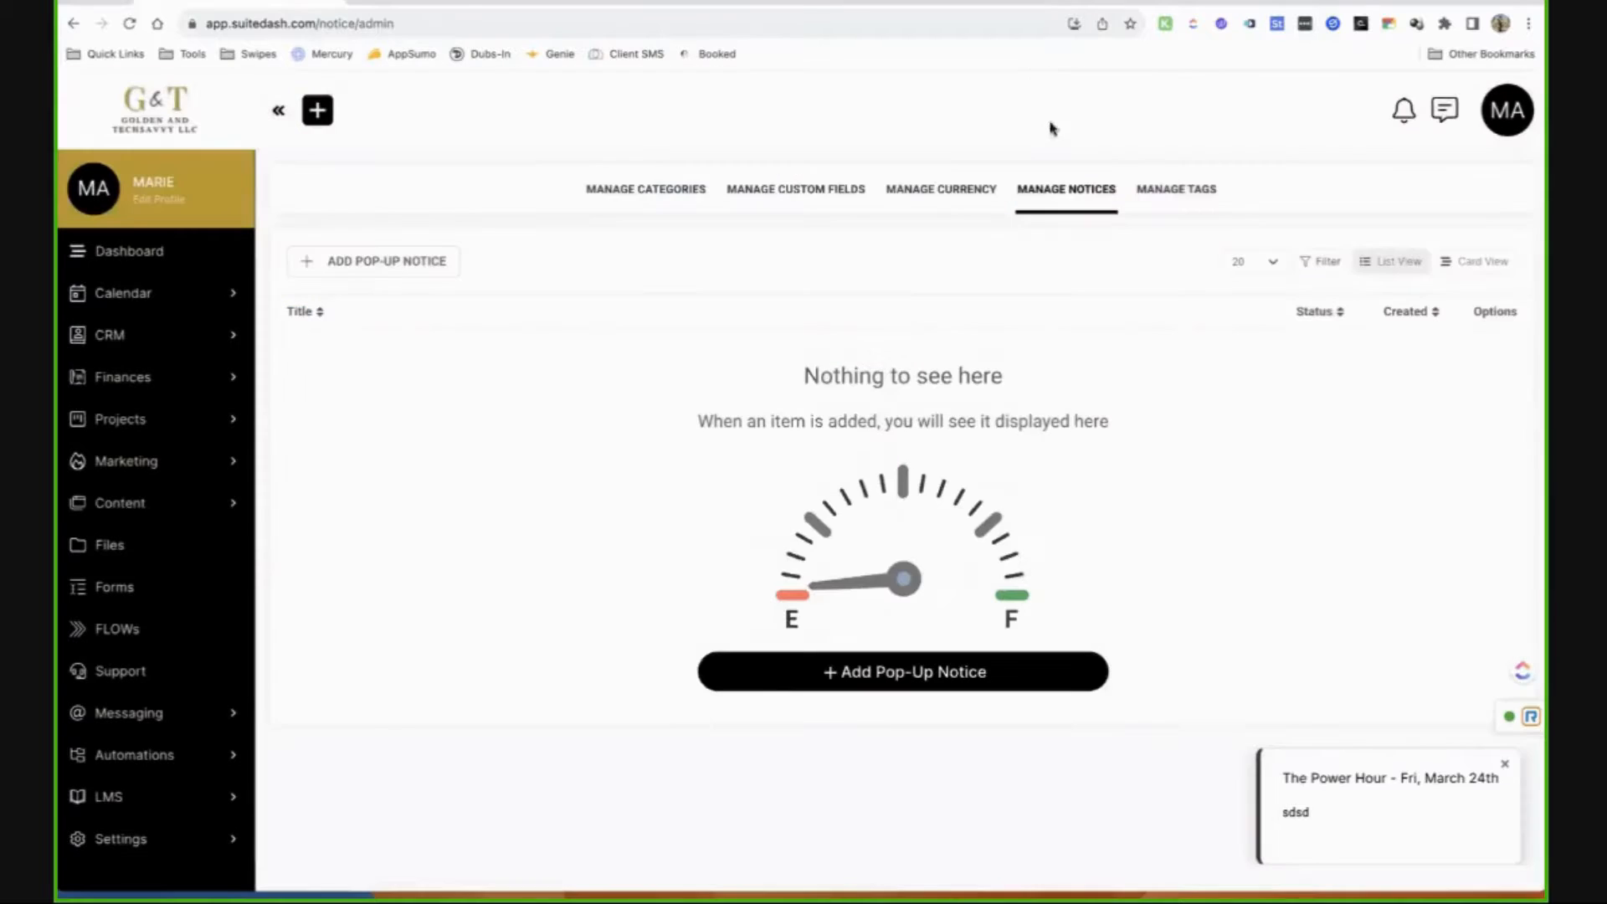
Create and save an announcement titled "kk" with the text "mm", leaving its access unassigned.
click(164, 501)
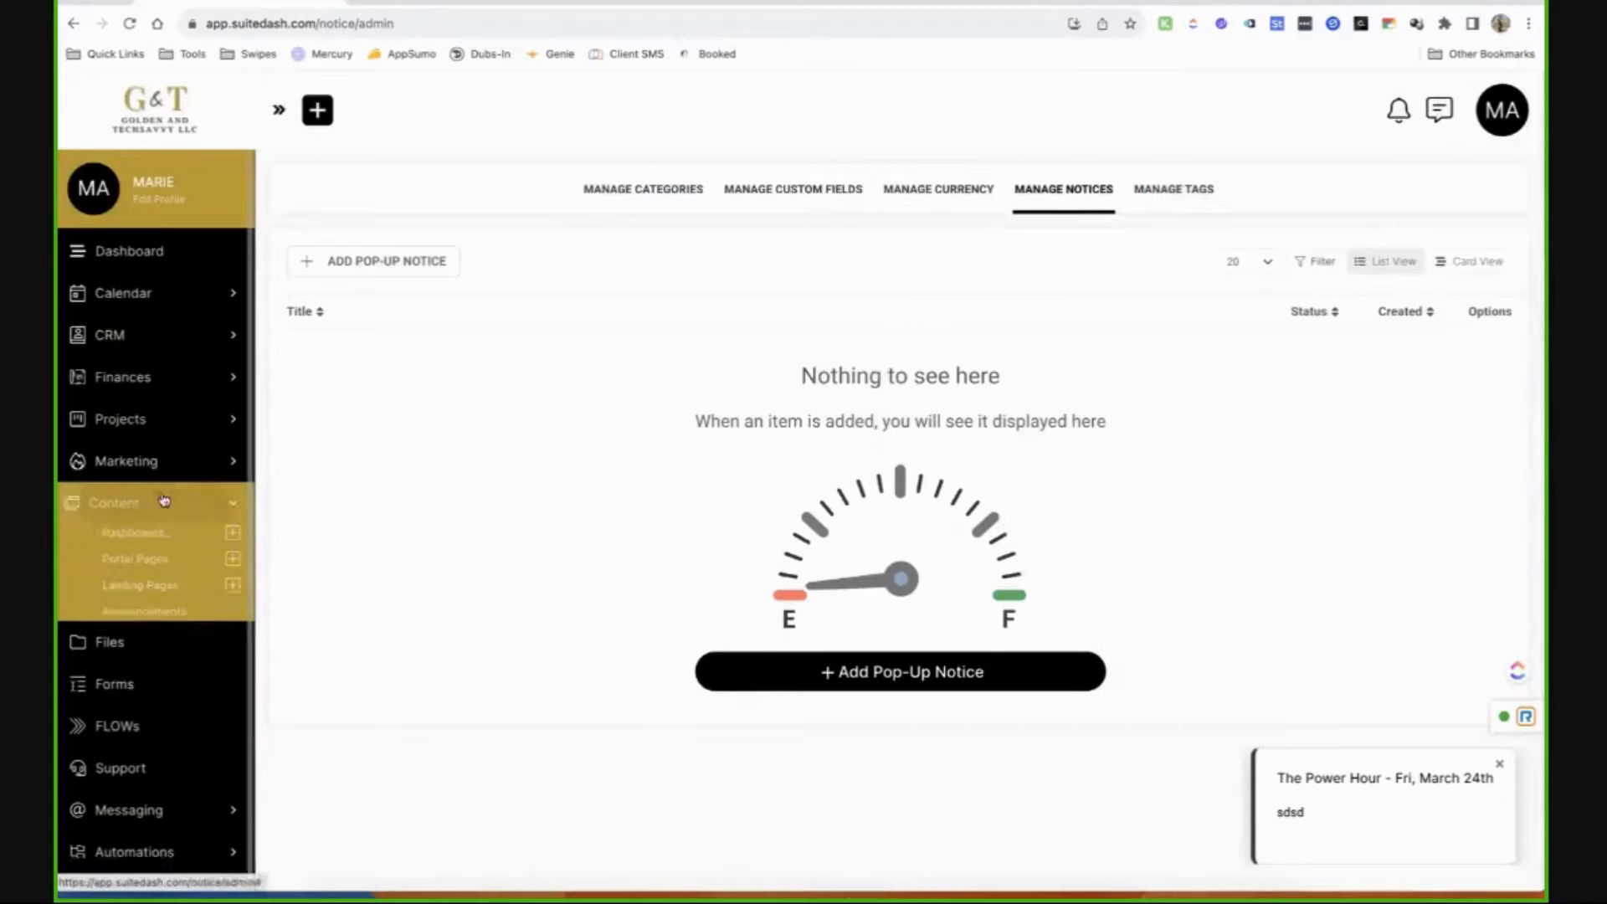
click(155, 611)
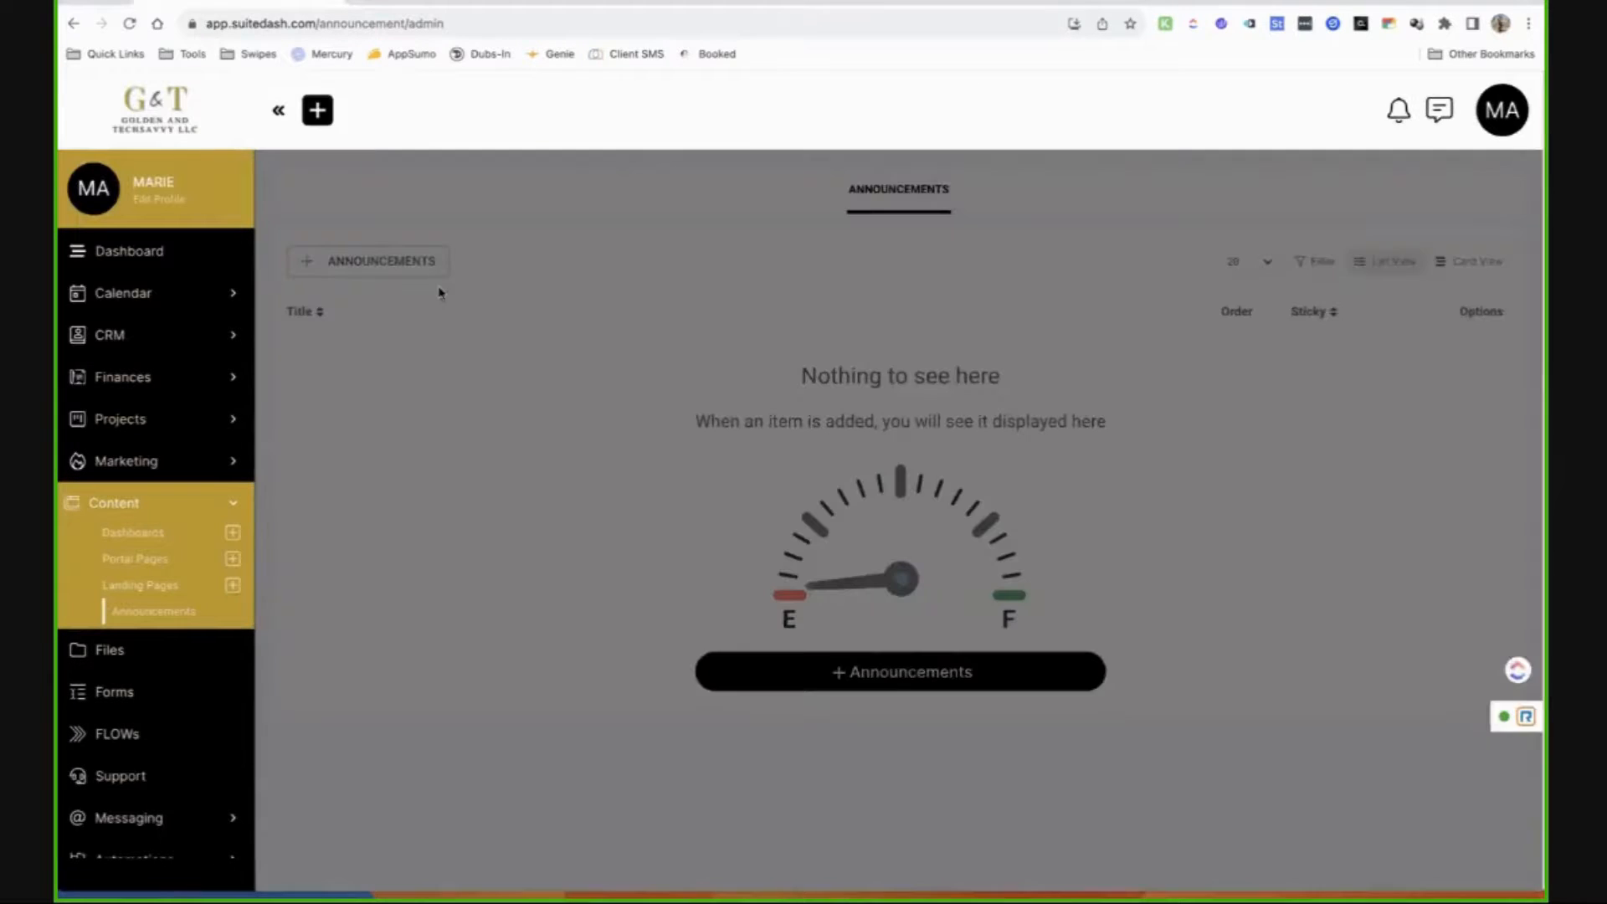
click(1234, 262)
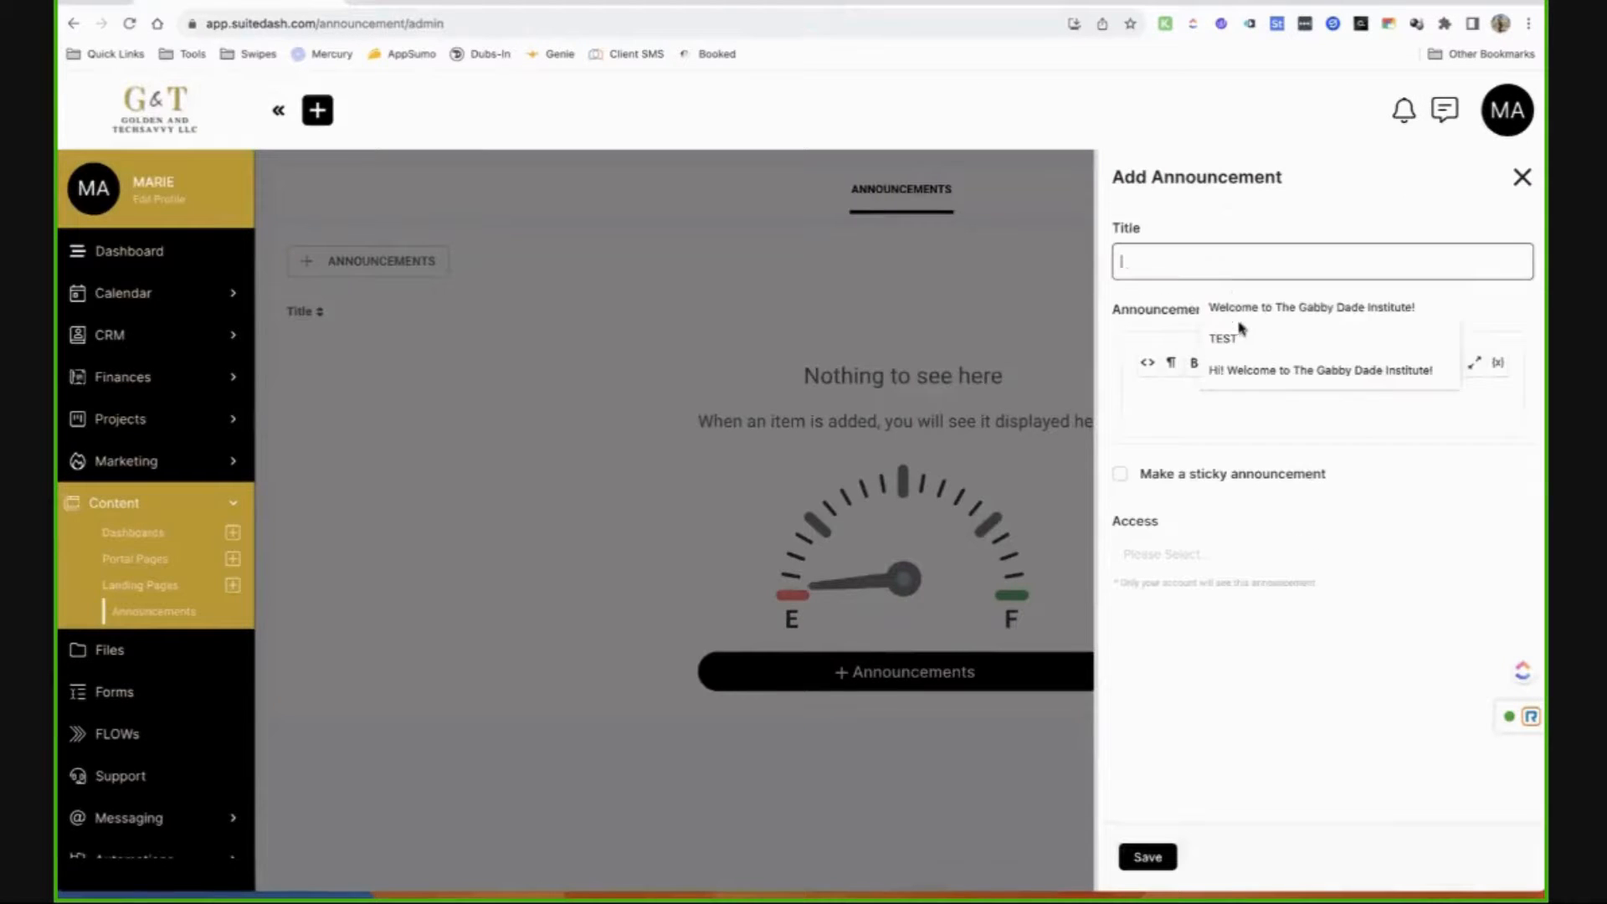
text(kk)
click(1222, 336)
text(mm)
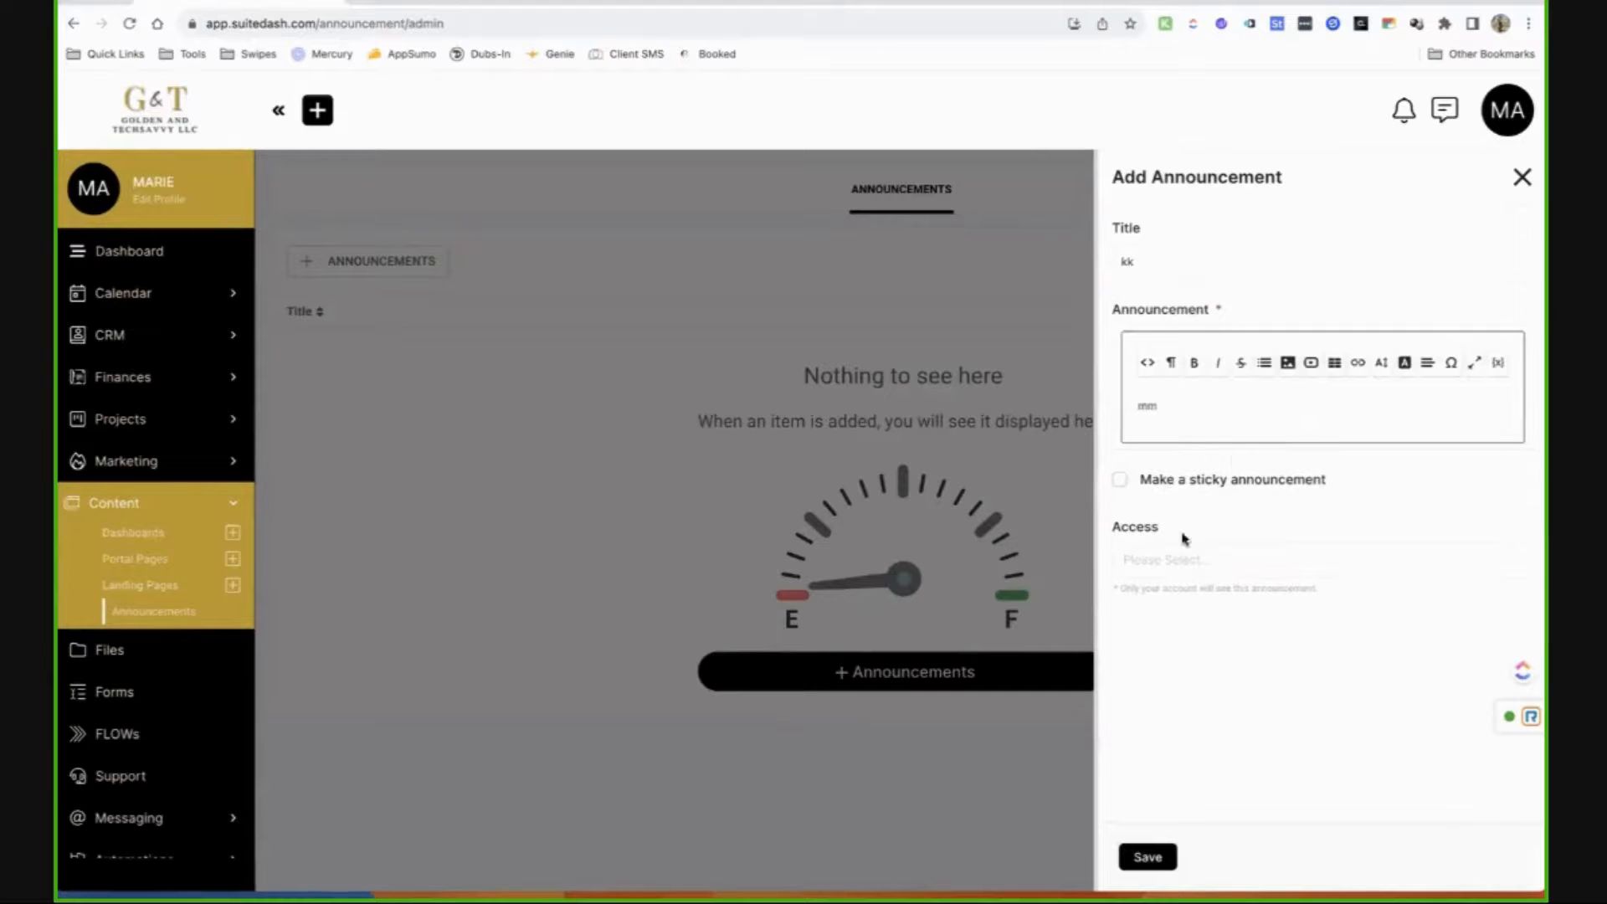
click(1150, 857)
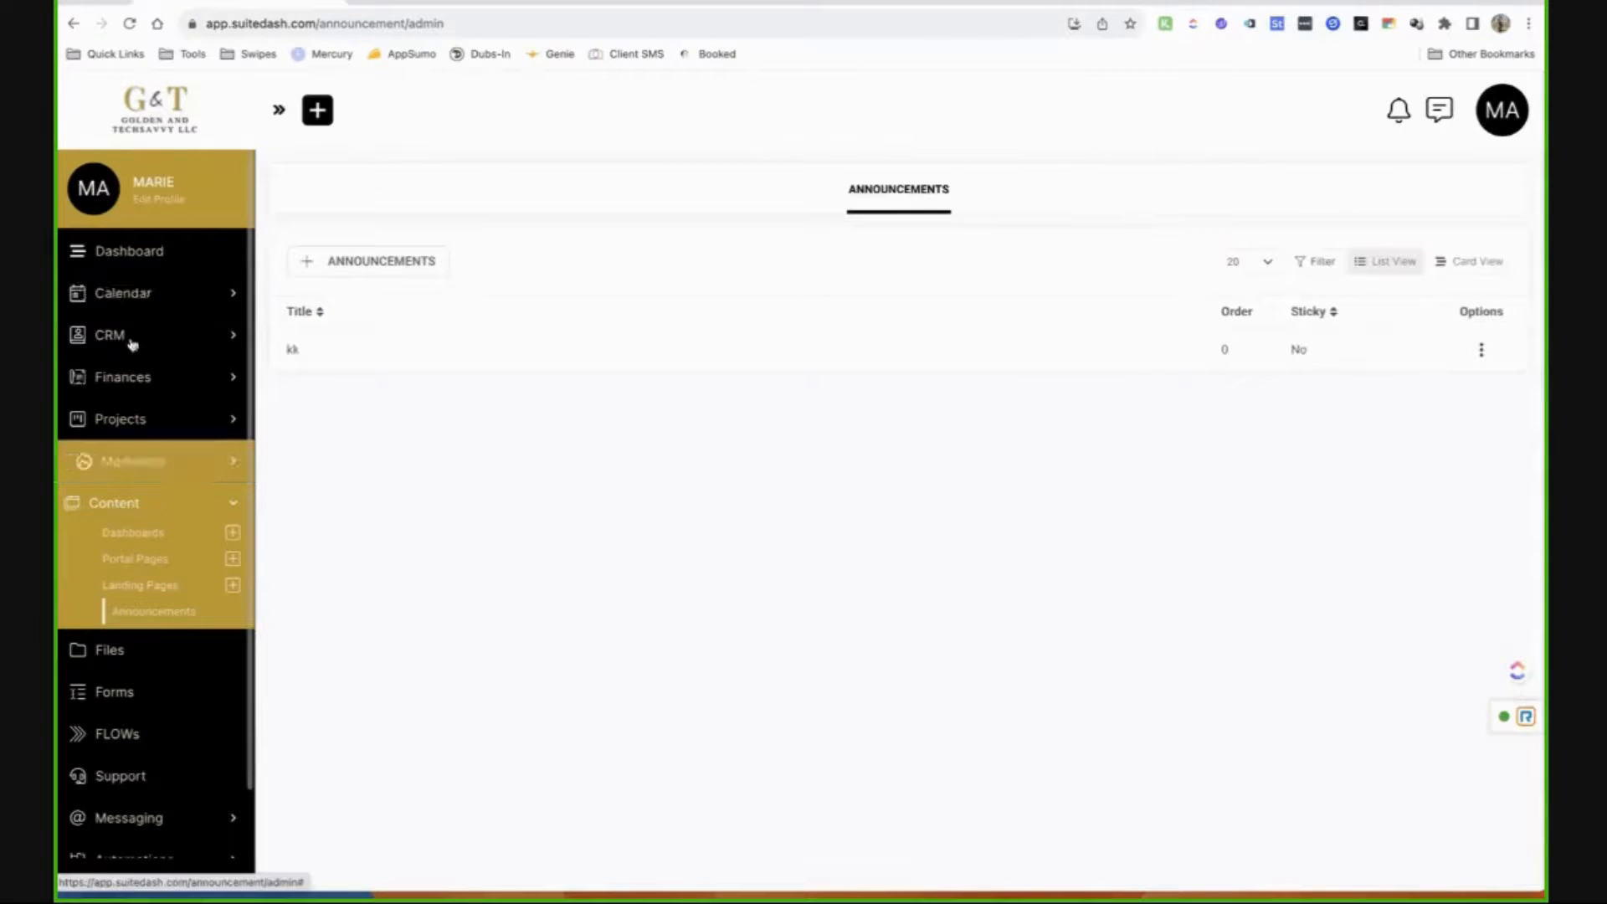
Add an Announcements block showing all announcements above the text block in the Untitled dashboard, and preview the dashboard.
click(159, 535)
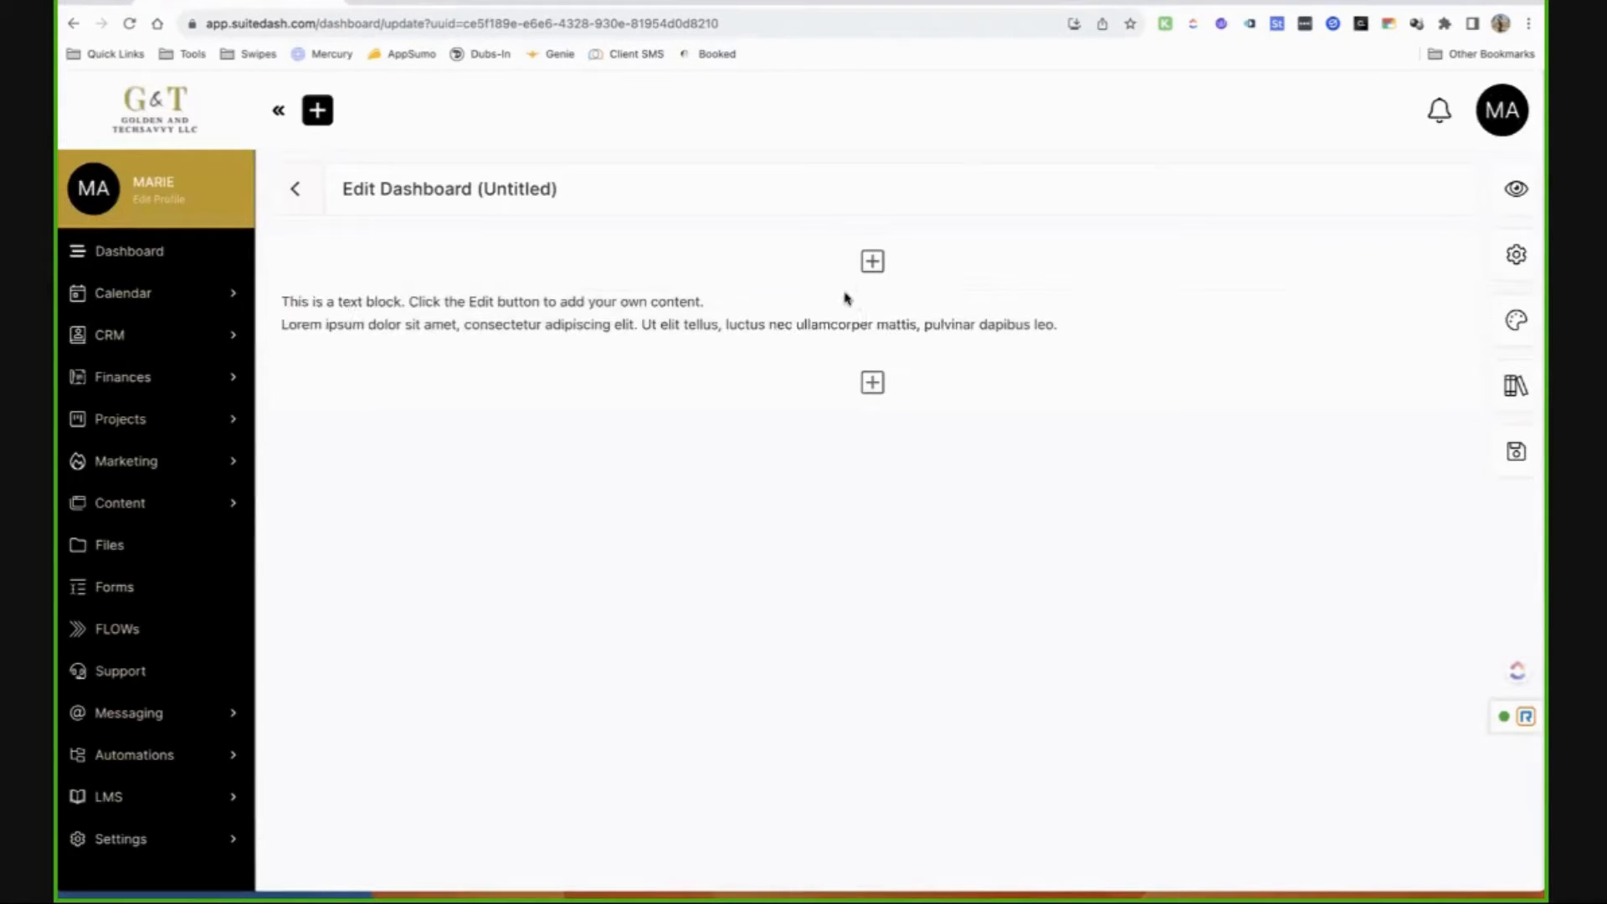
click(872, 290)
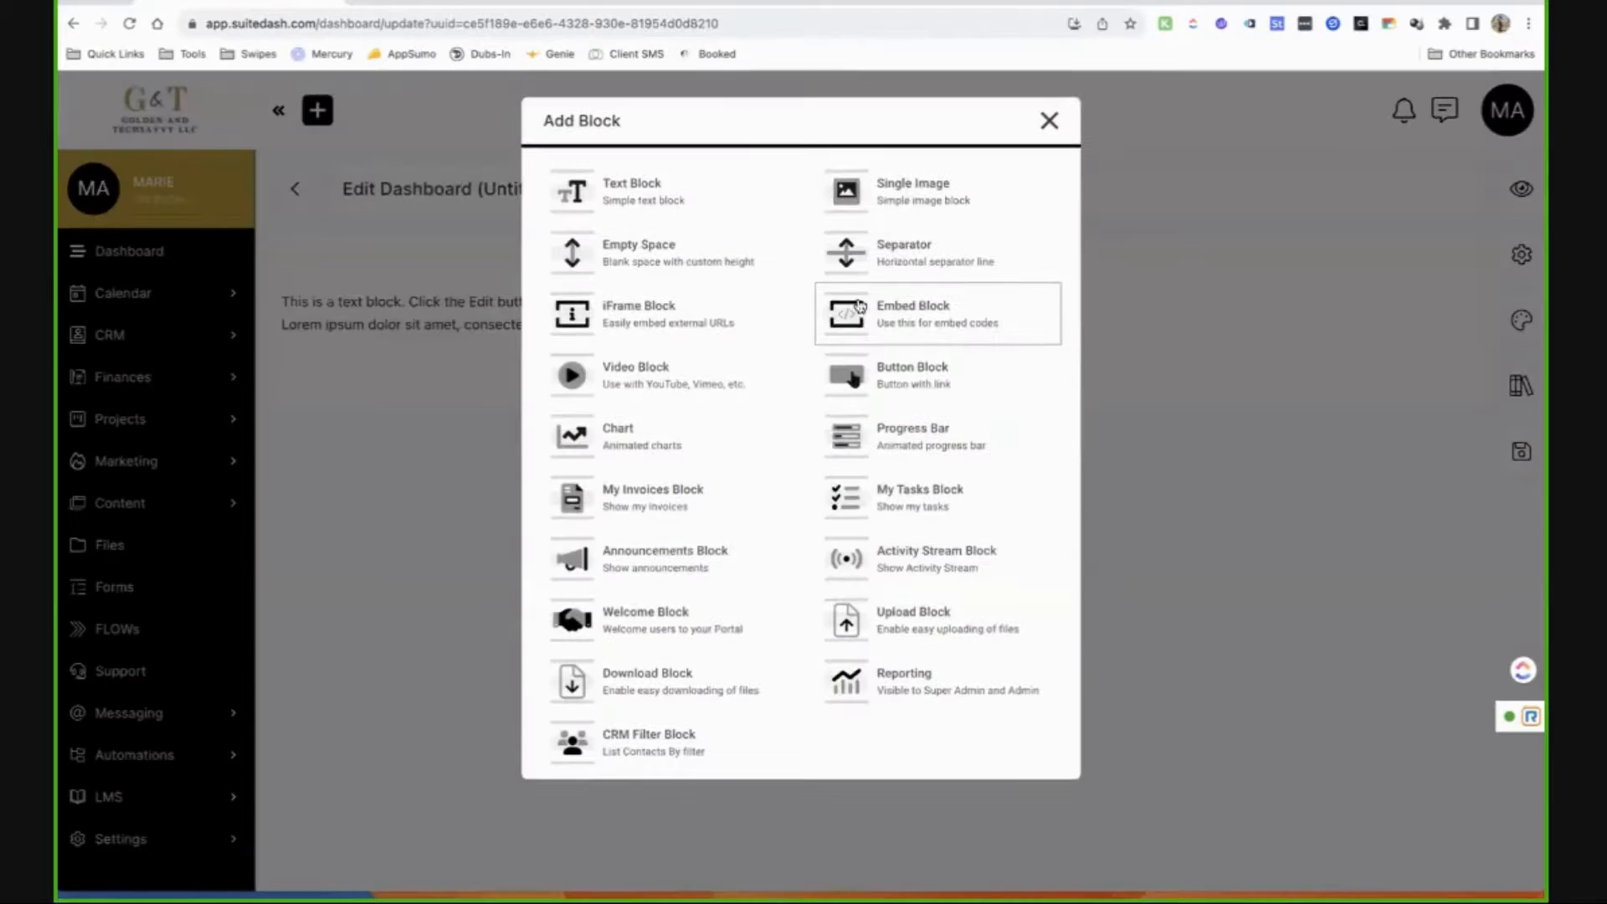
click(653, 583)
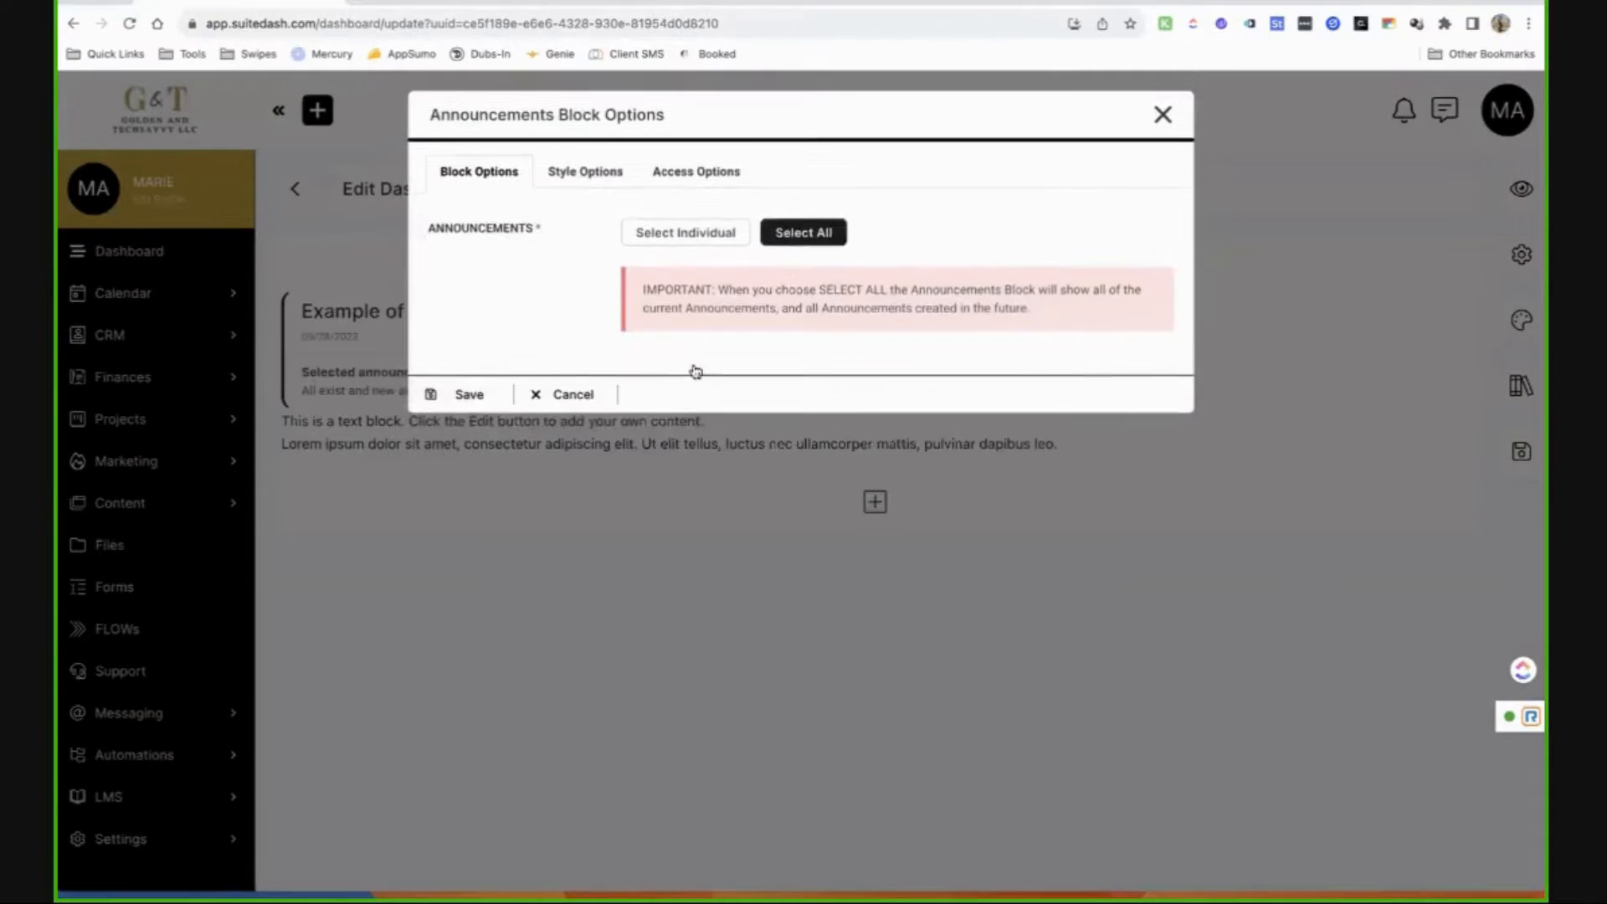
click(466, 400)
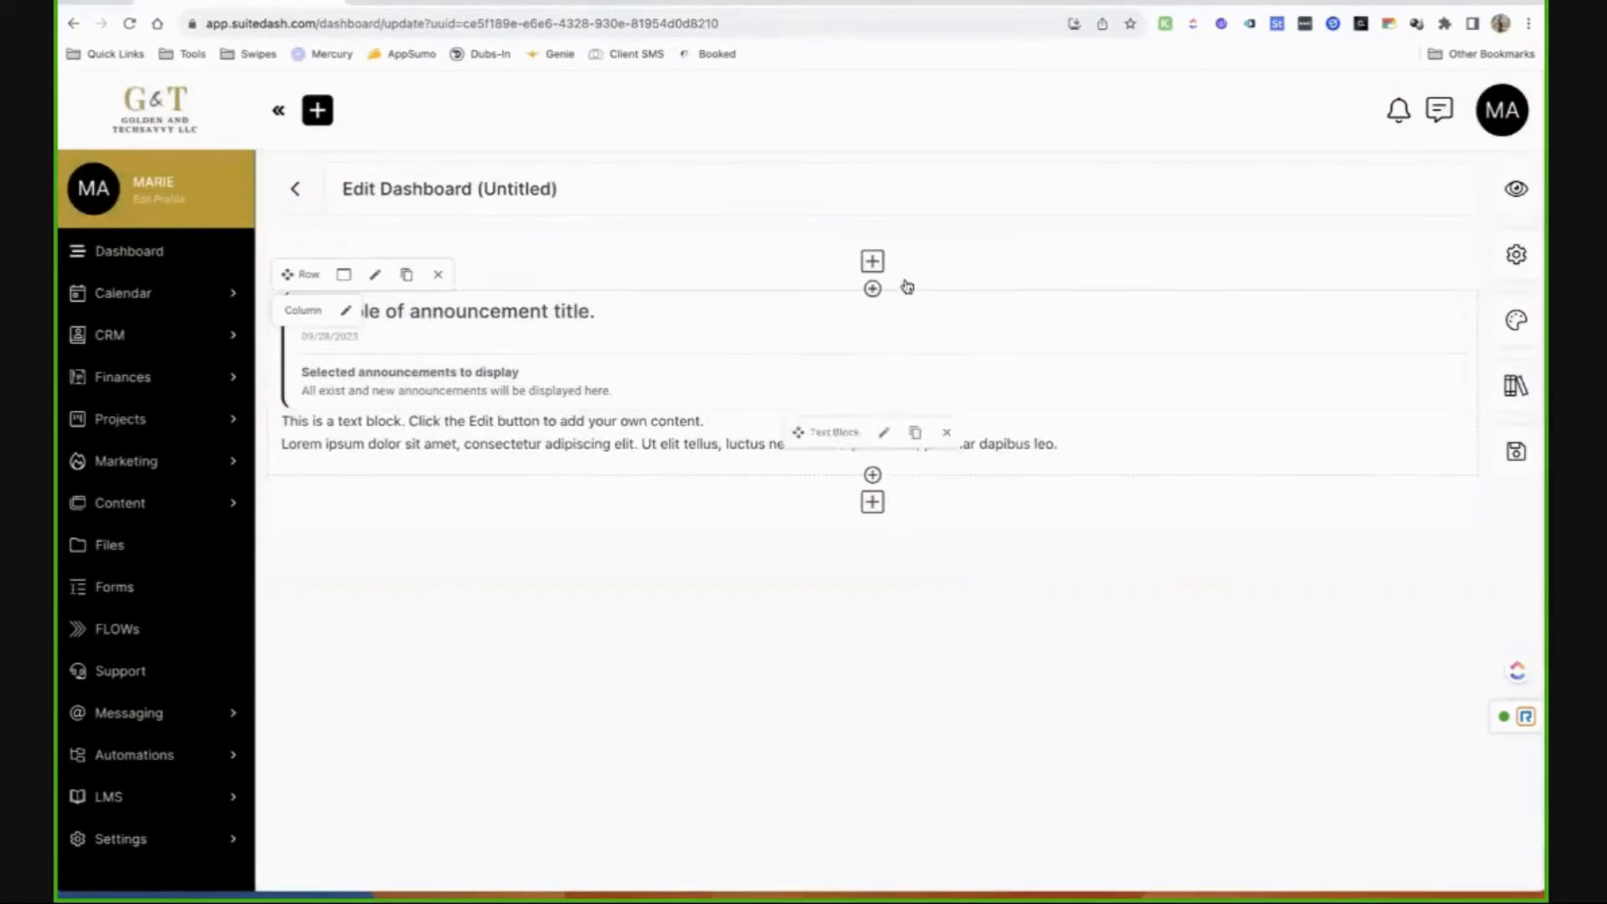
click(1516, 189)
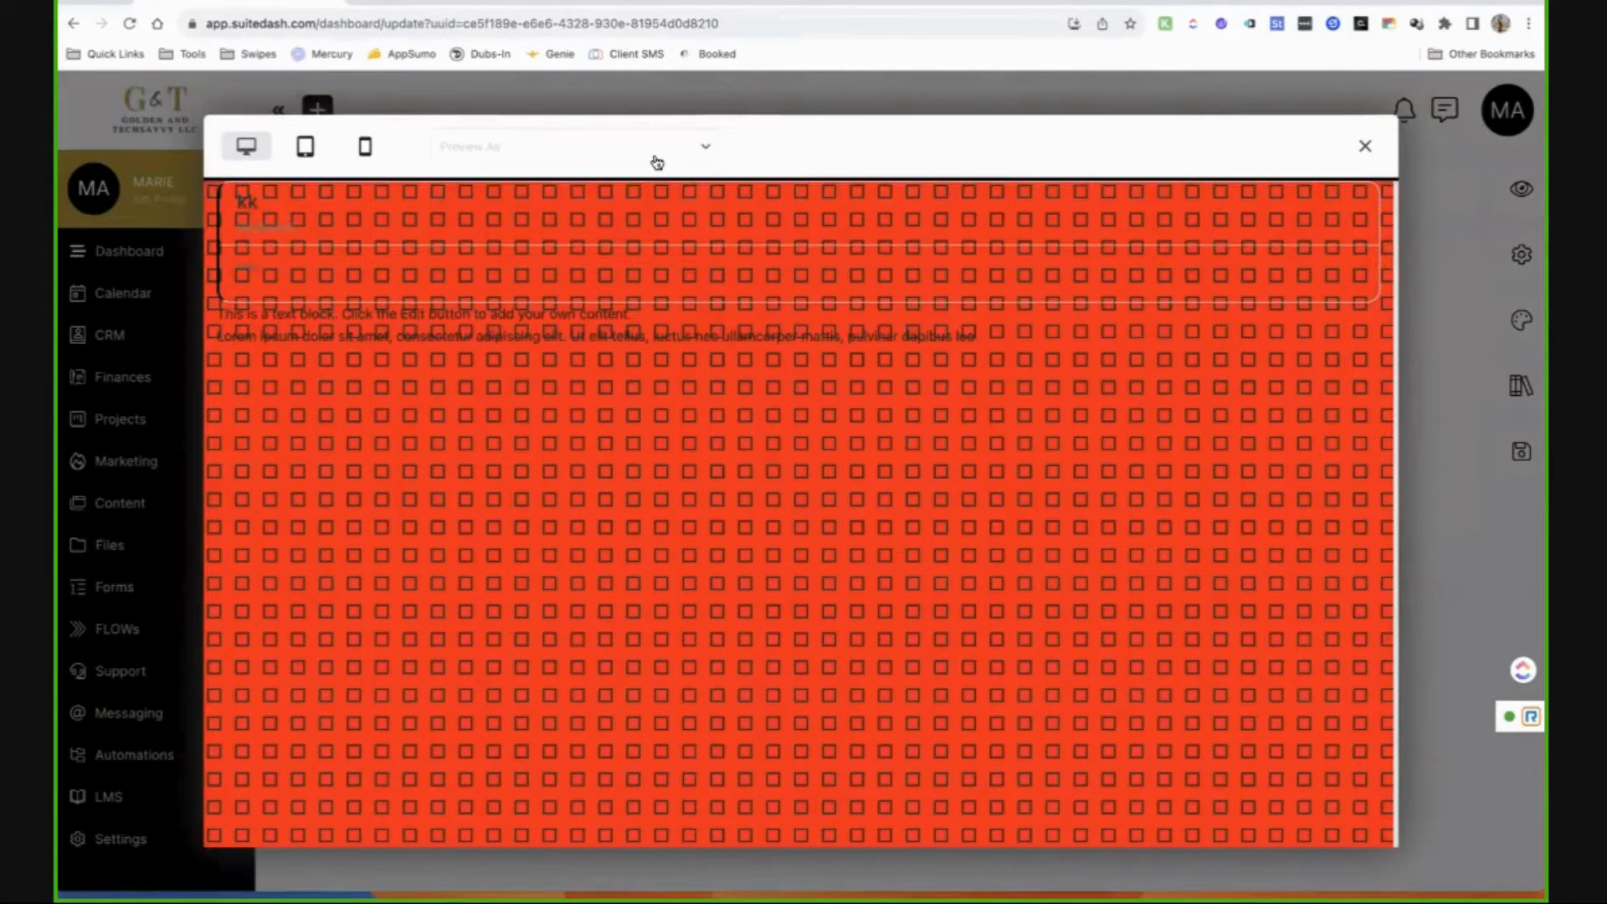
Turn off the changed primary background in the Untitled dashboard's styling options and preview the dashboard.
click(654, 155)
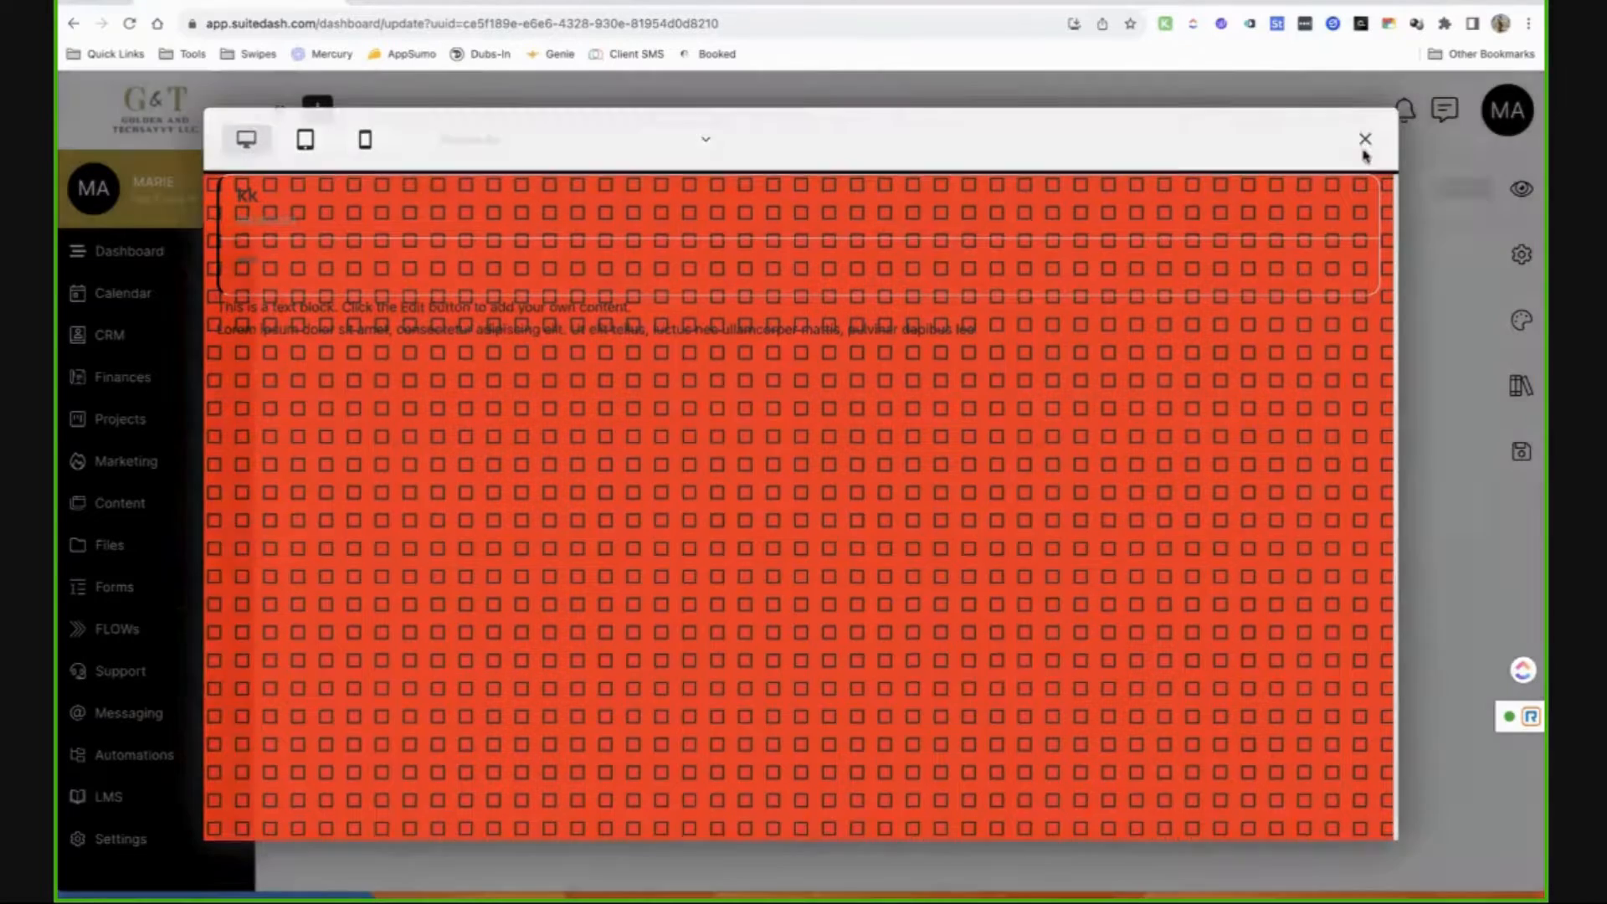
click(1365, 147)
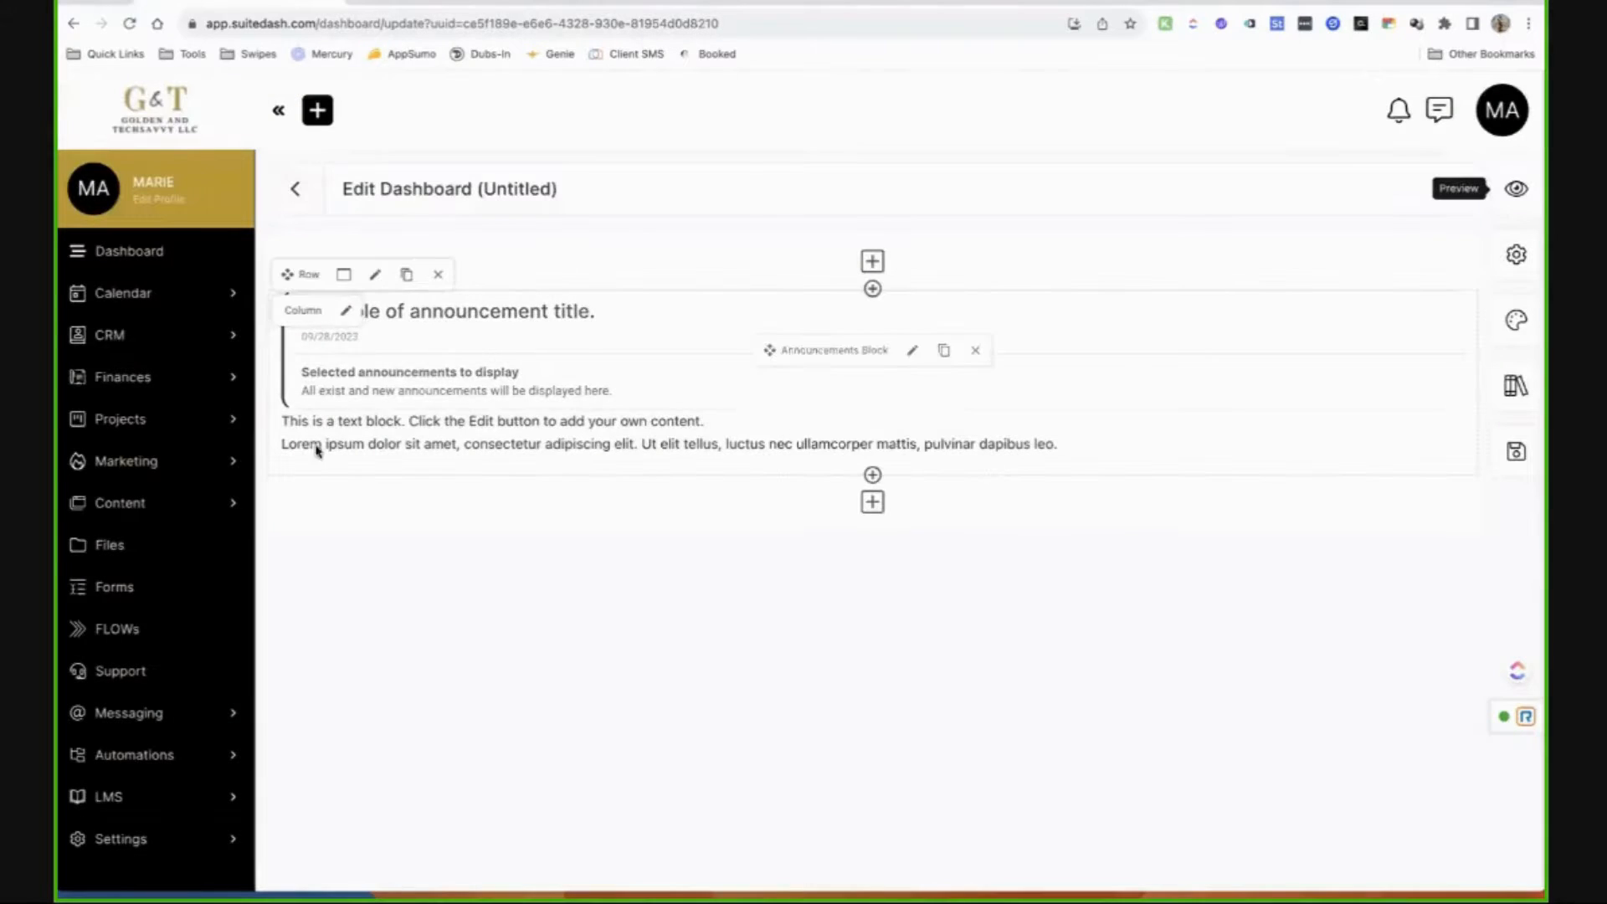
click(375, 275)
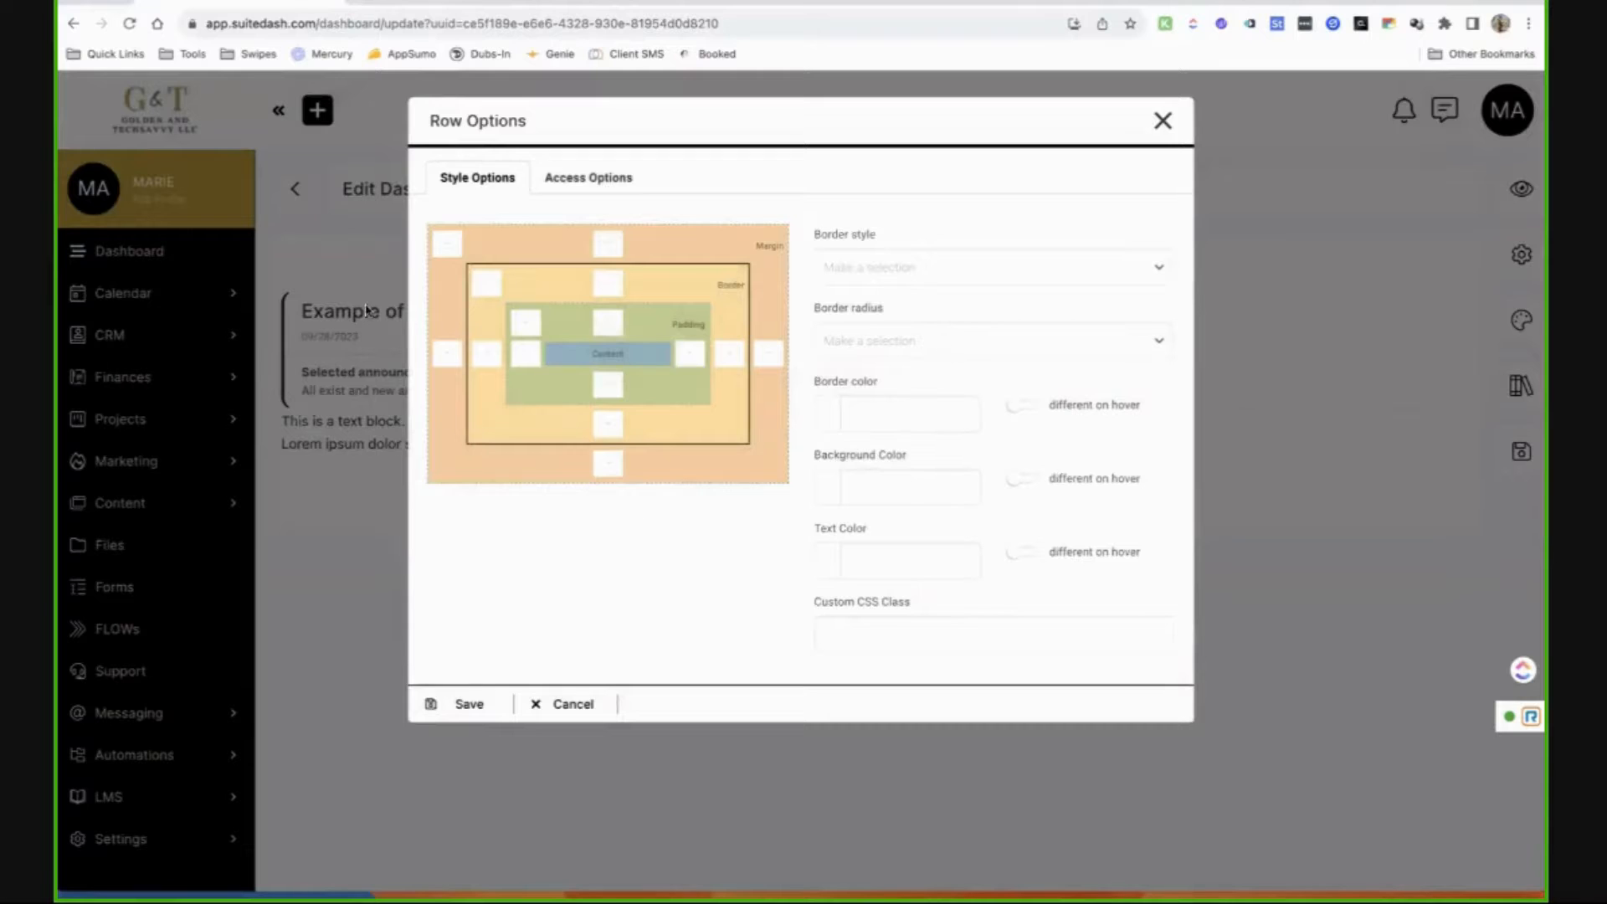
click(1163, 121)
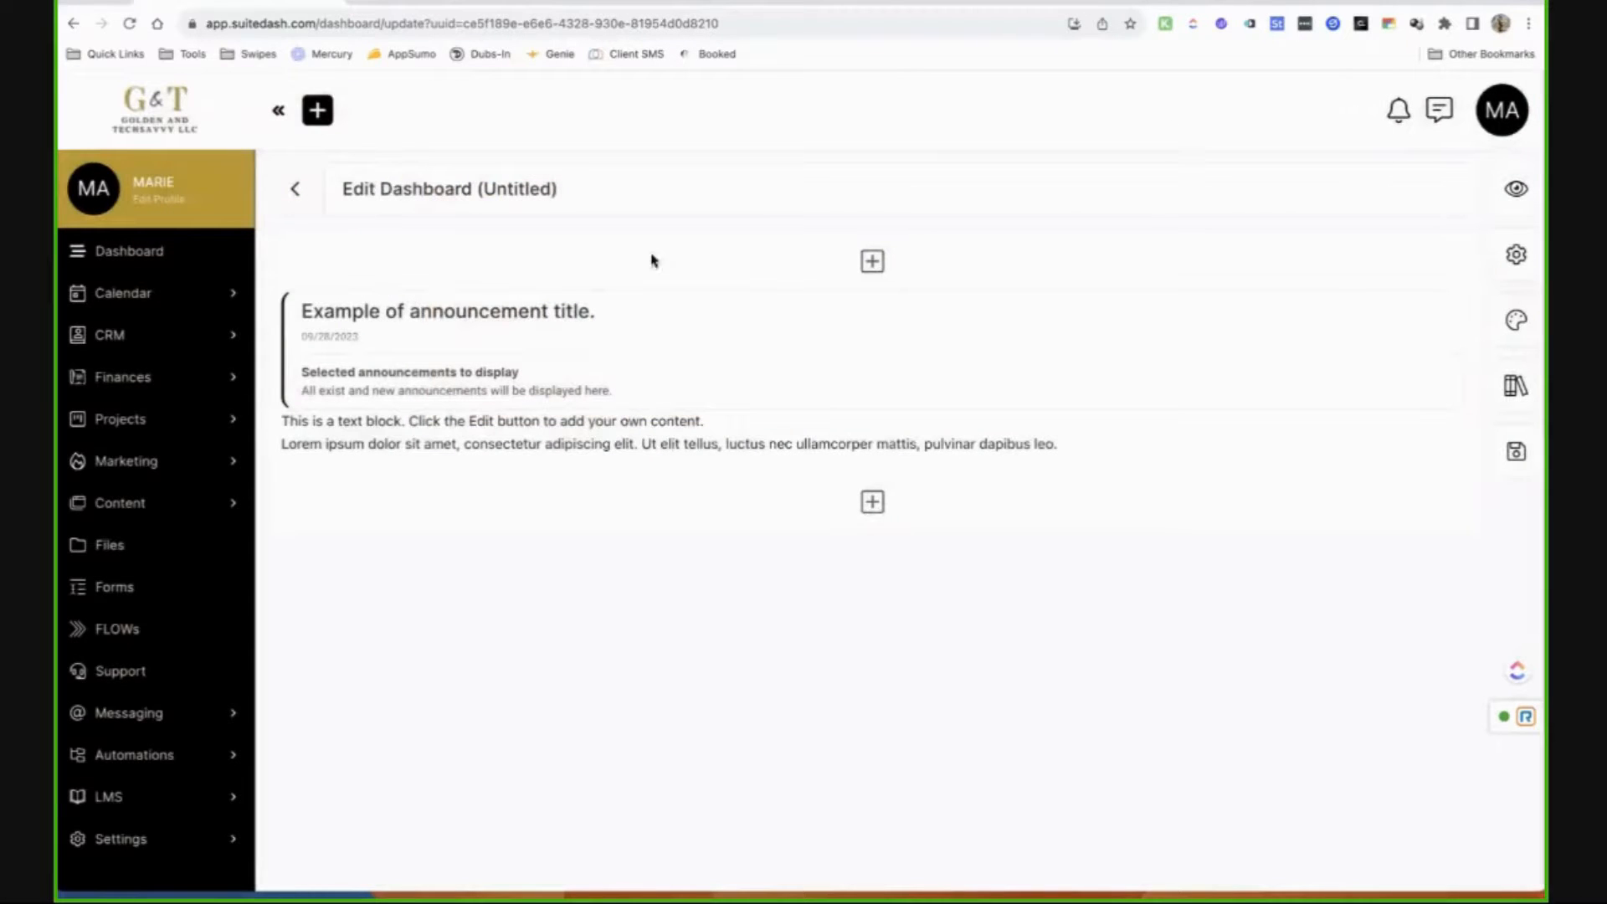
click(1516, 320)
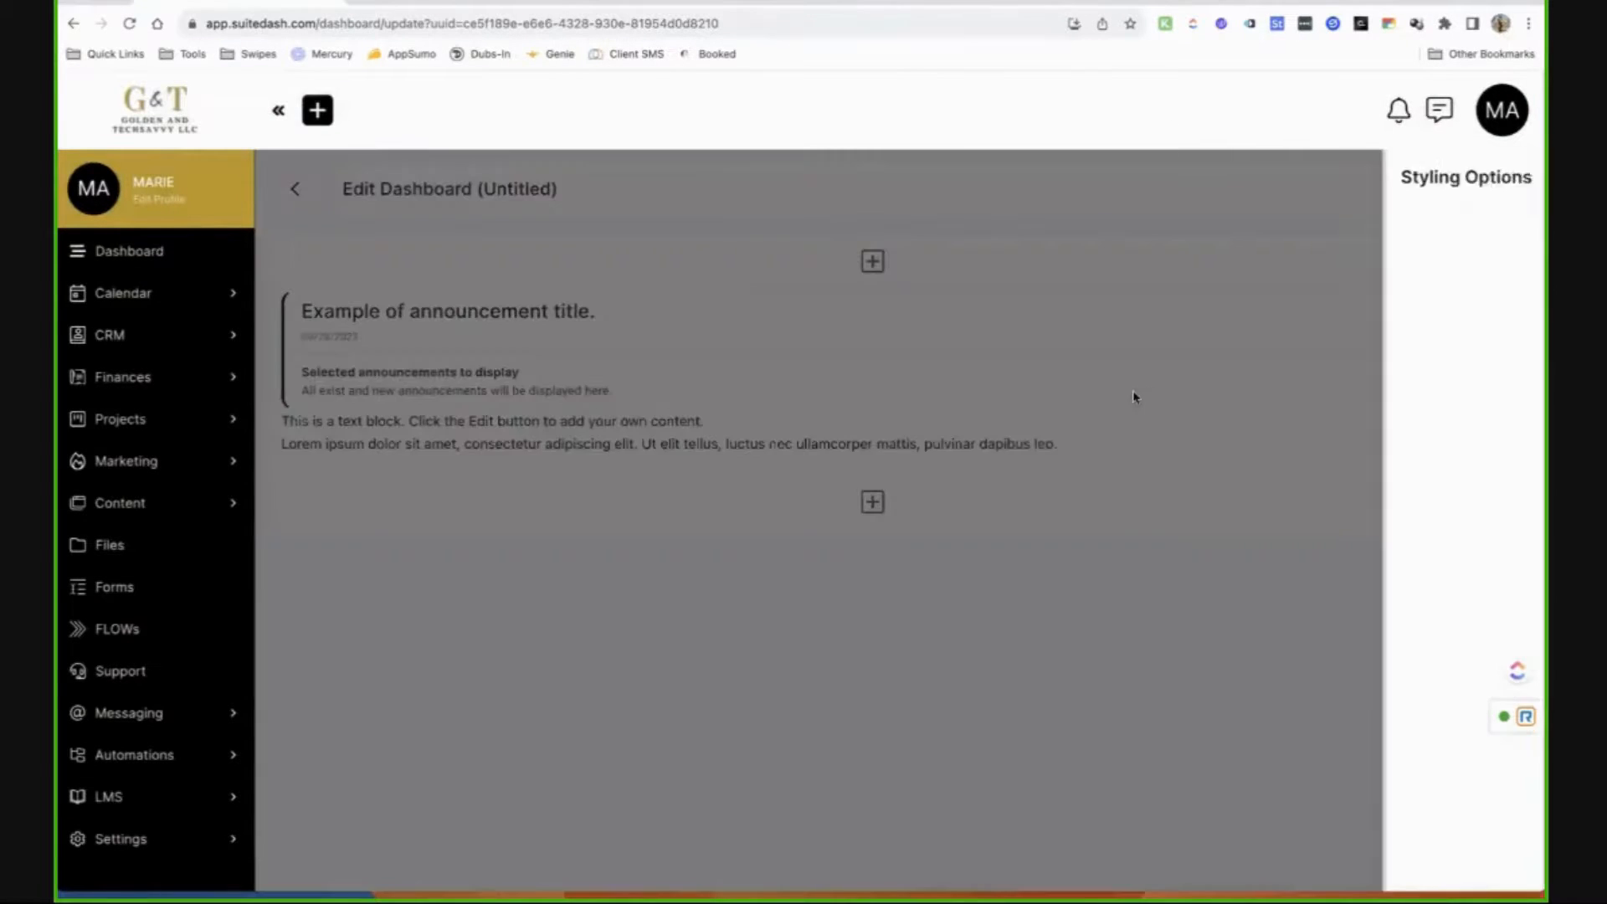
click(1126, 362)
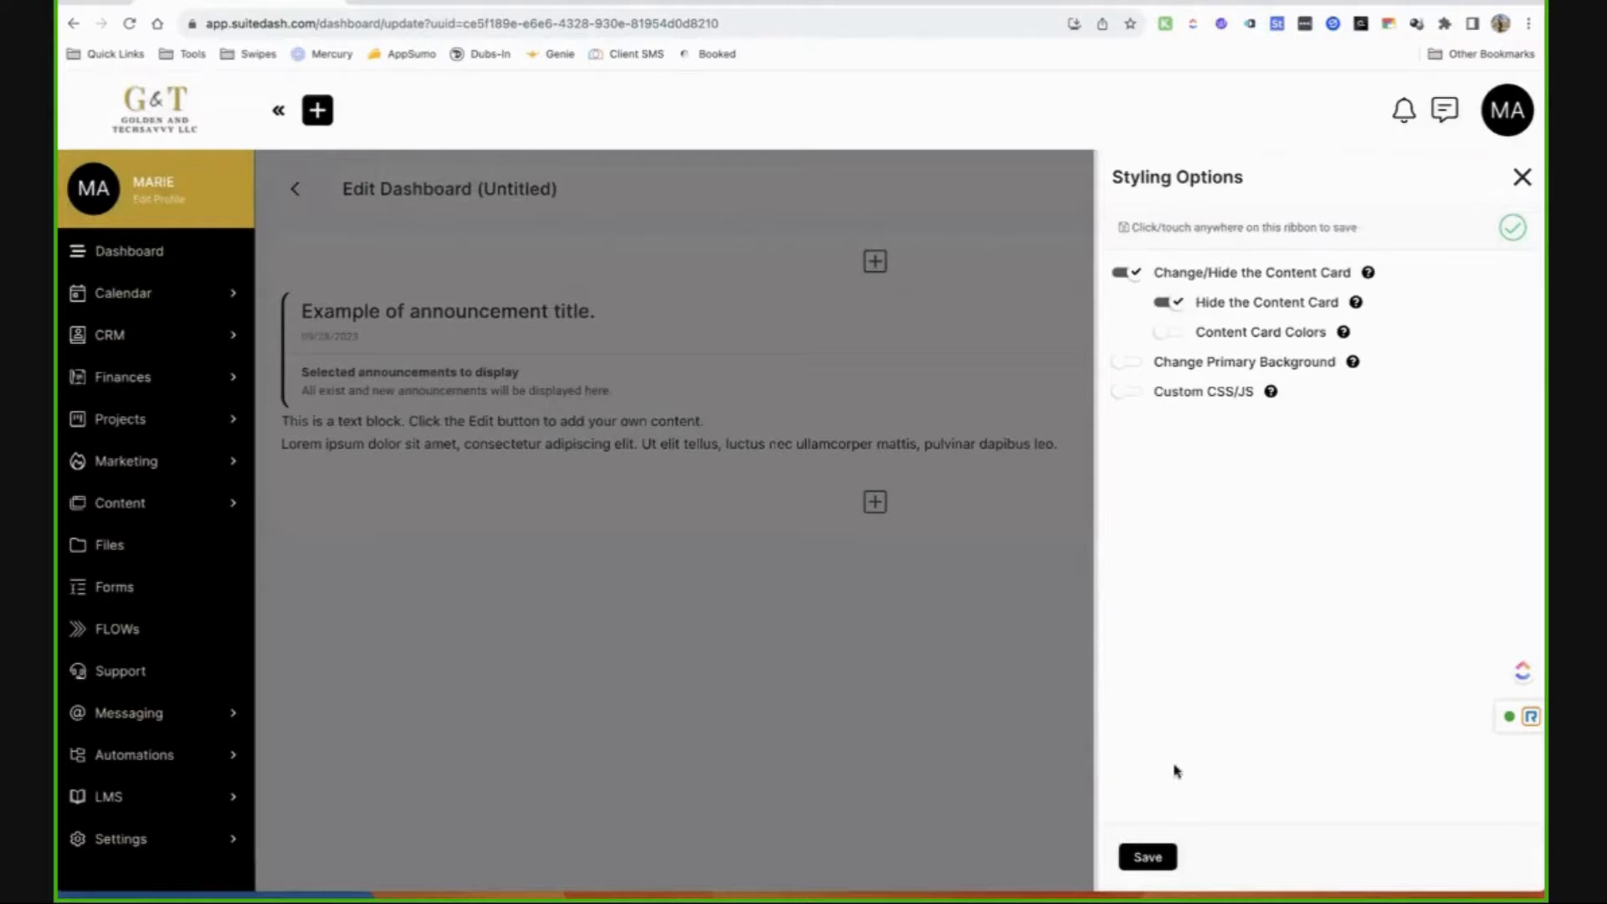
click(1522, 177)
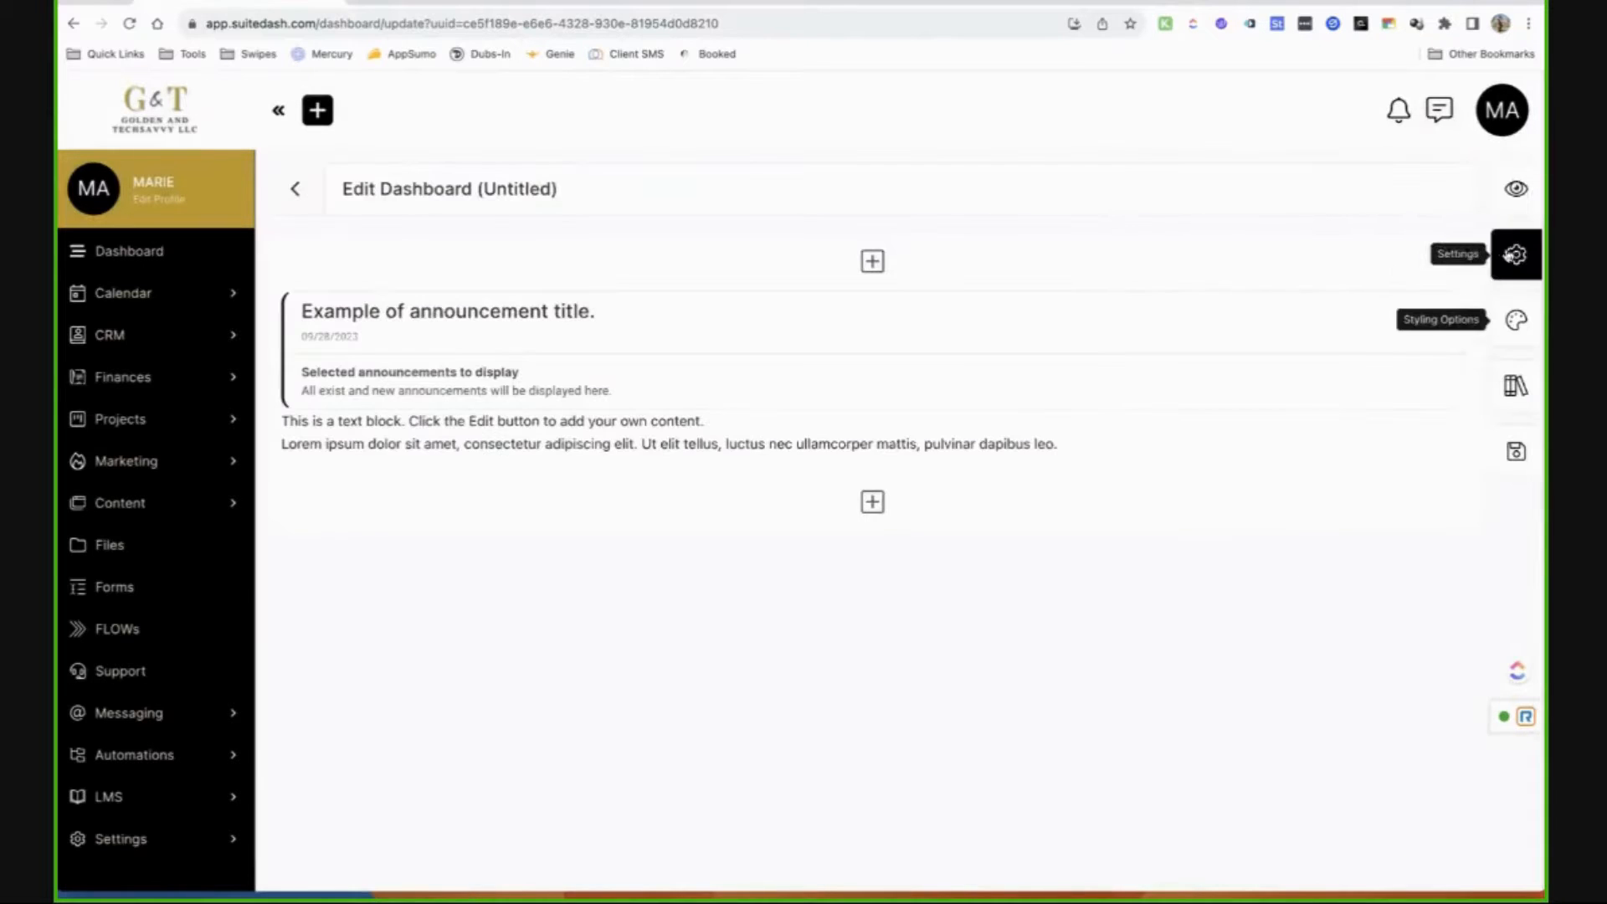
click(1519, 192)
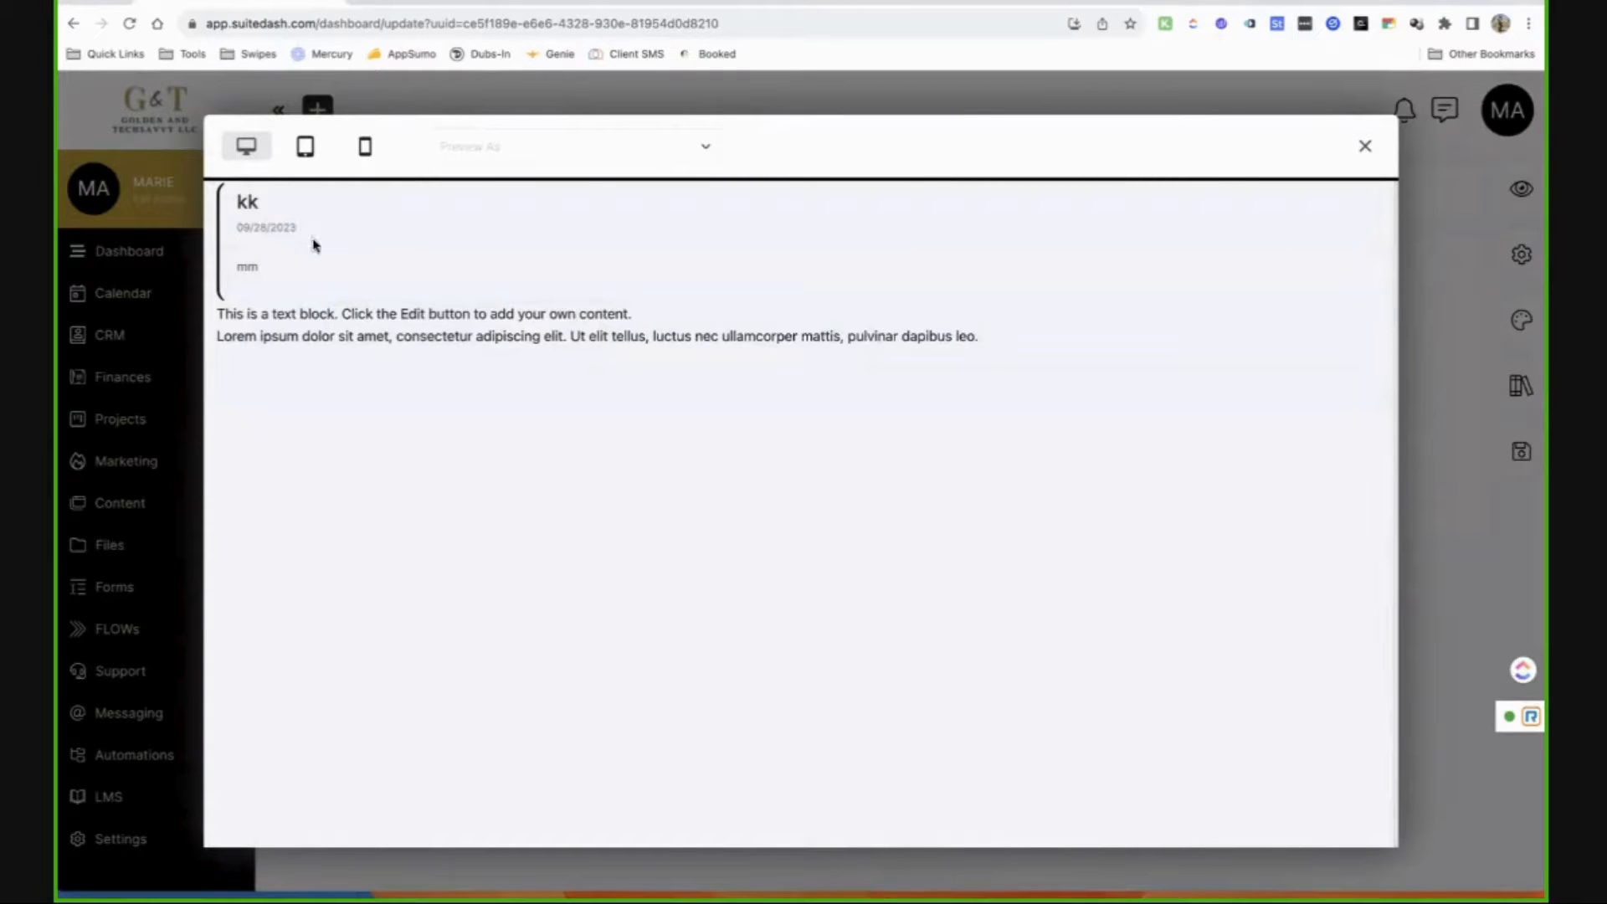
click(1365, 145)
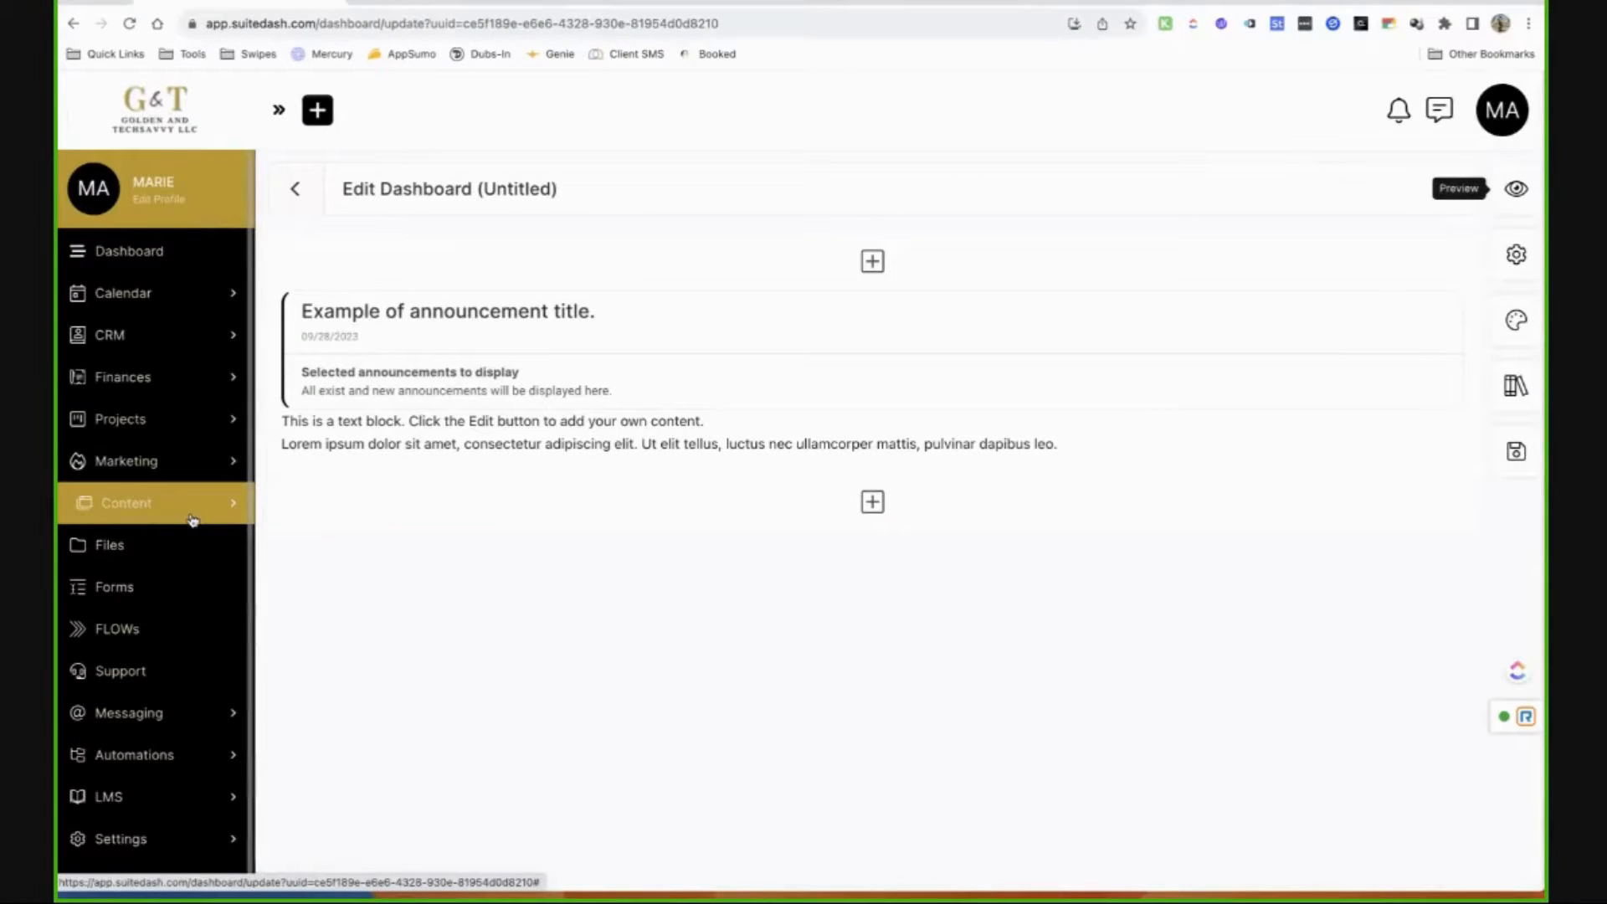
Create a new landing page and copy its direct link.
click(192, 519)
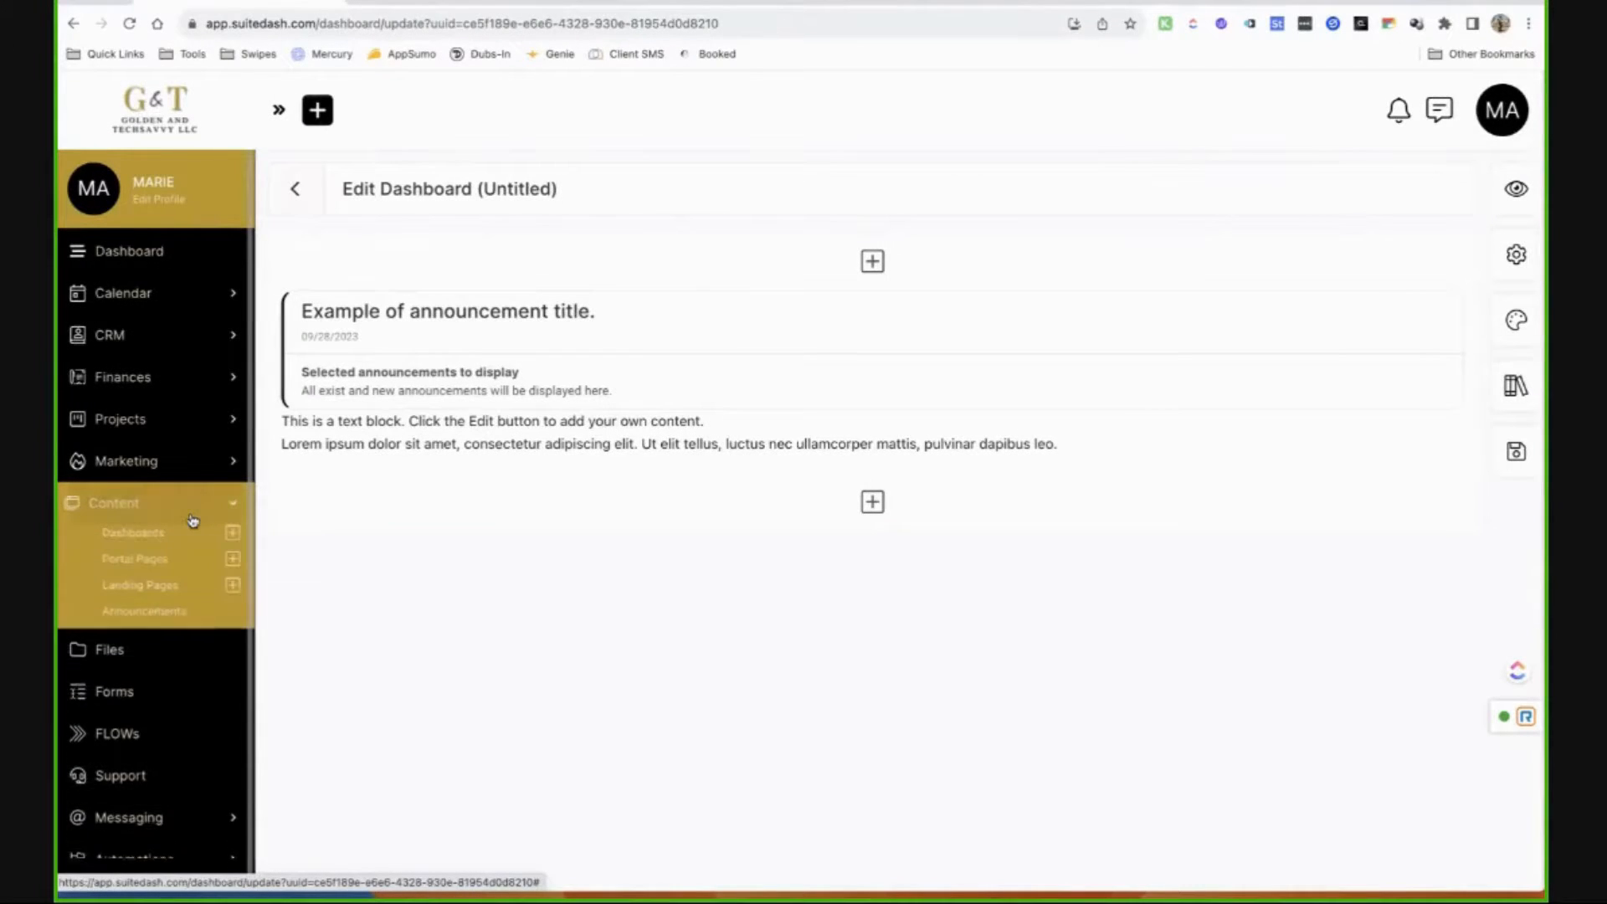
click(139, 601)
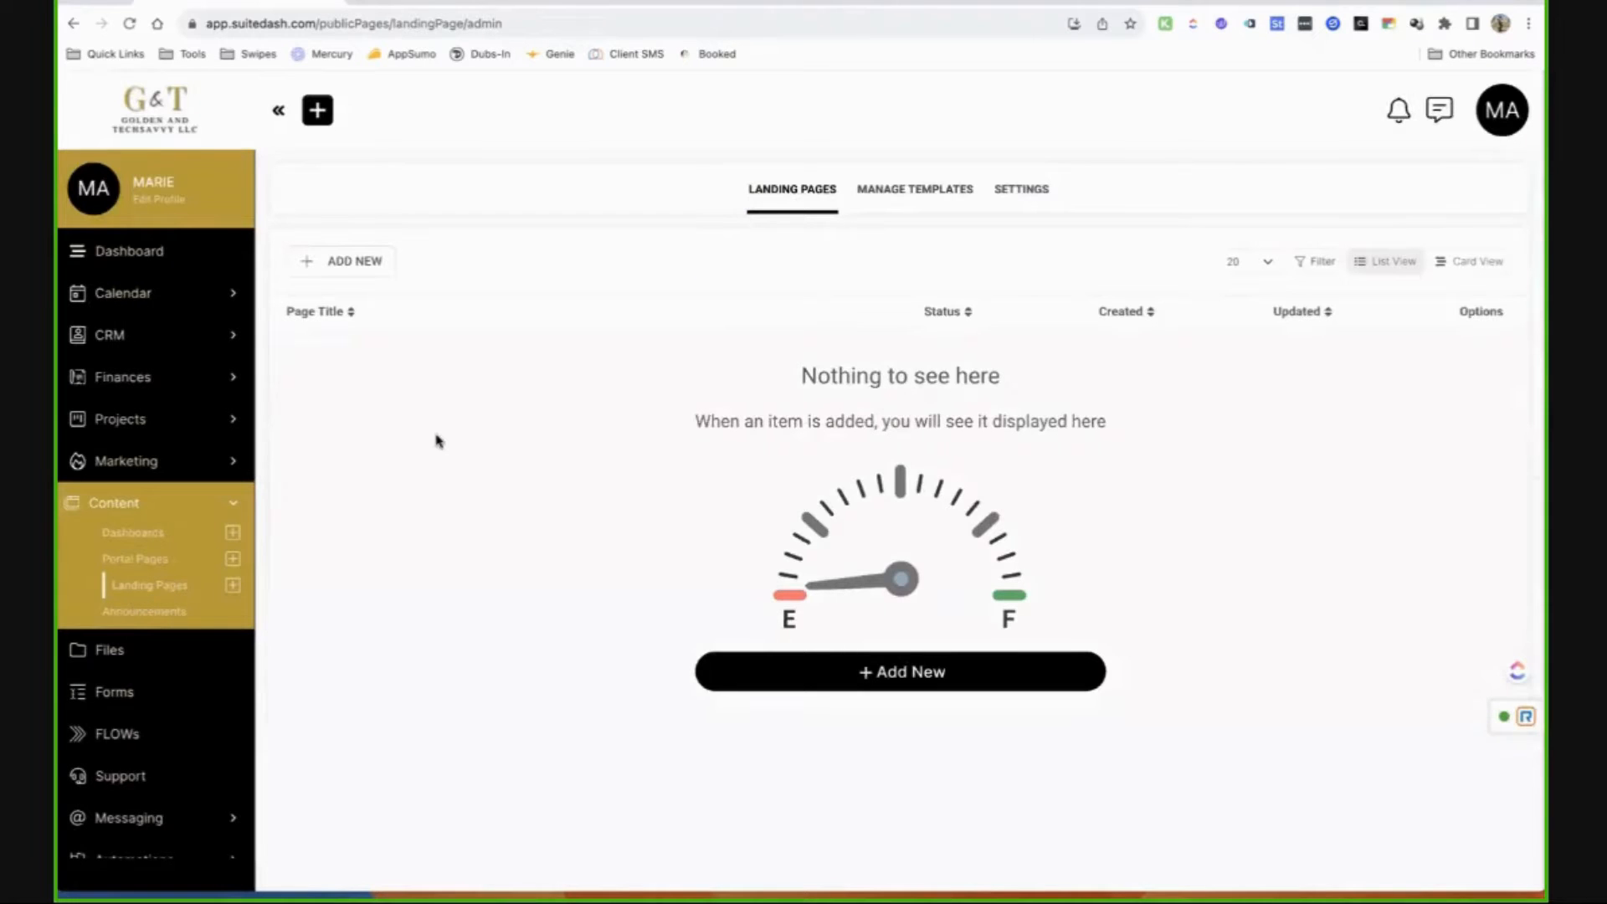
click(362, 267)
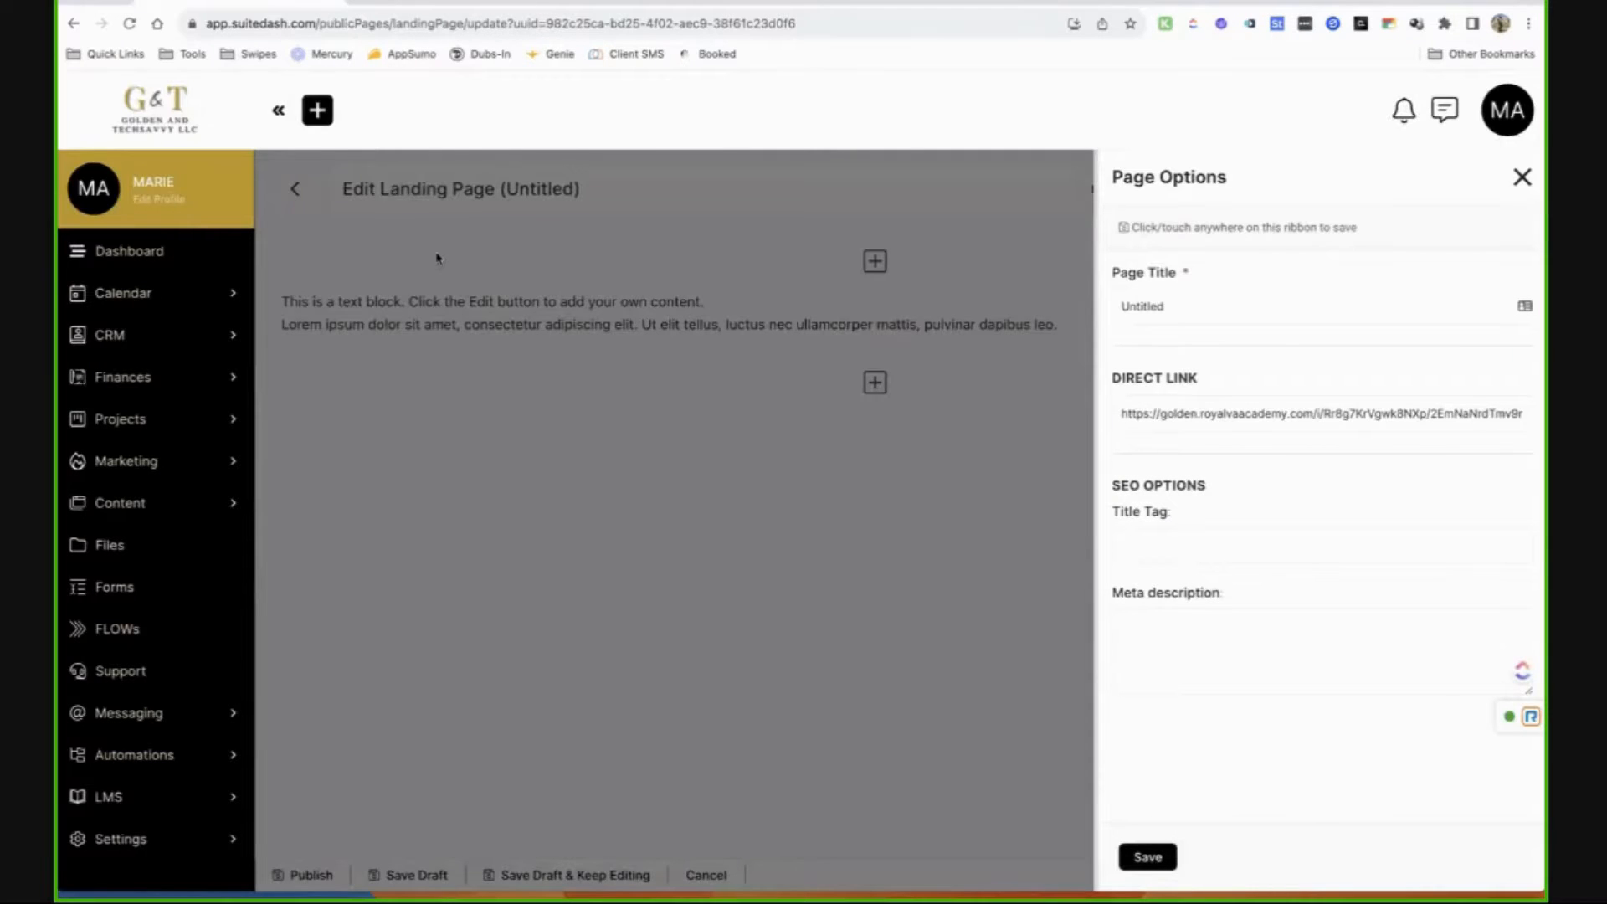
click(1287, 415)
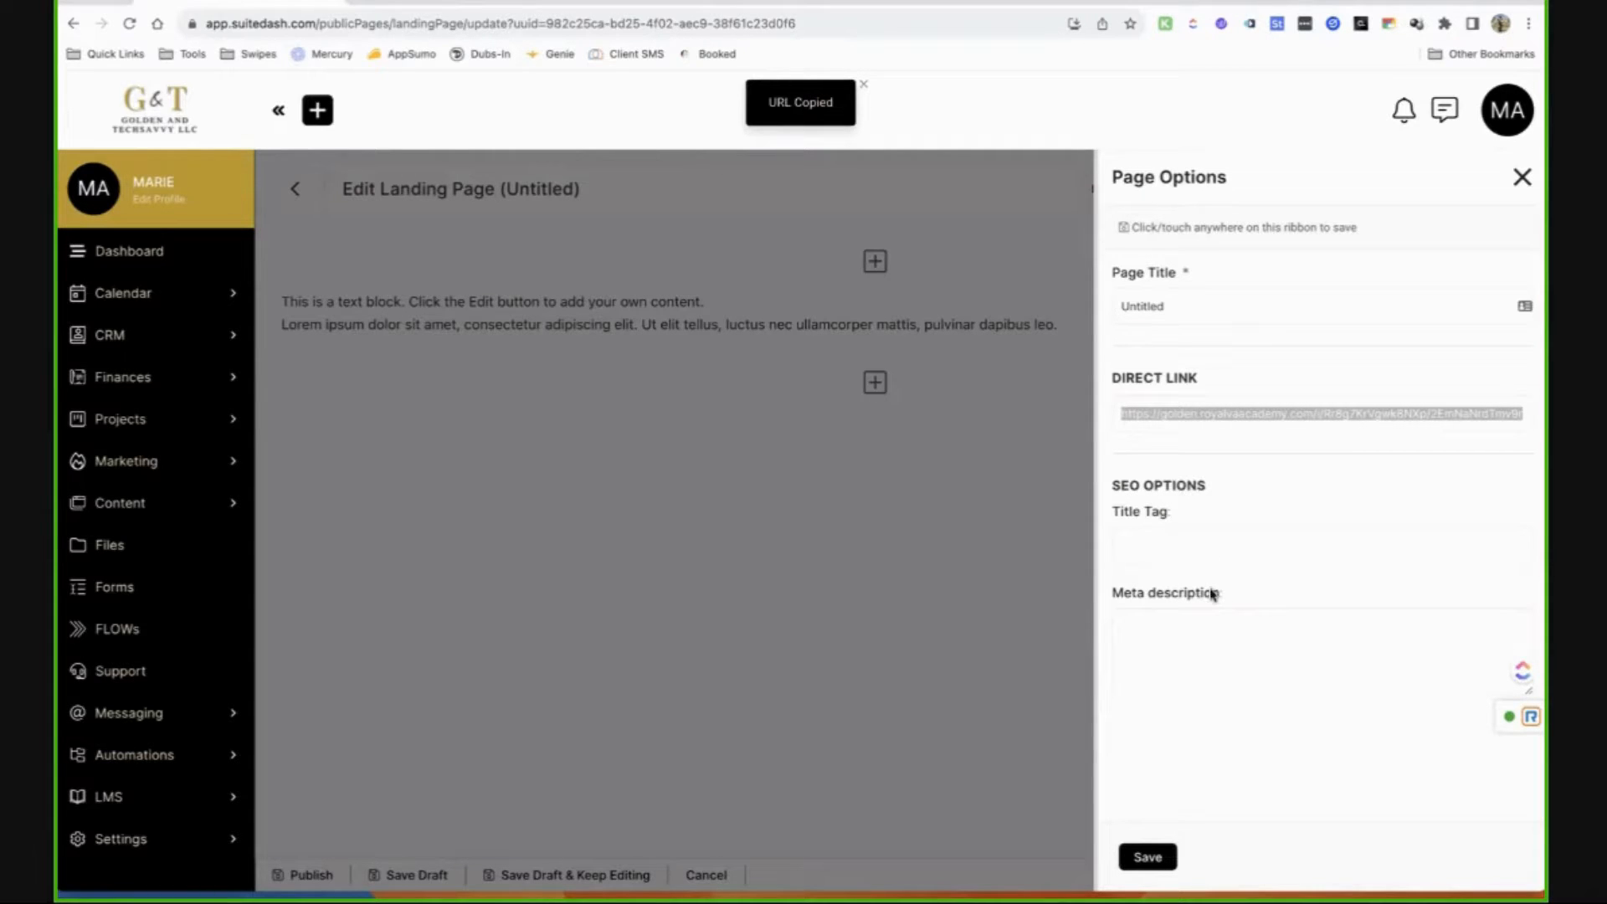
click(1522, 177)
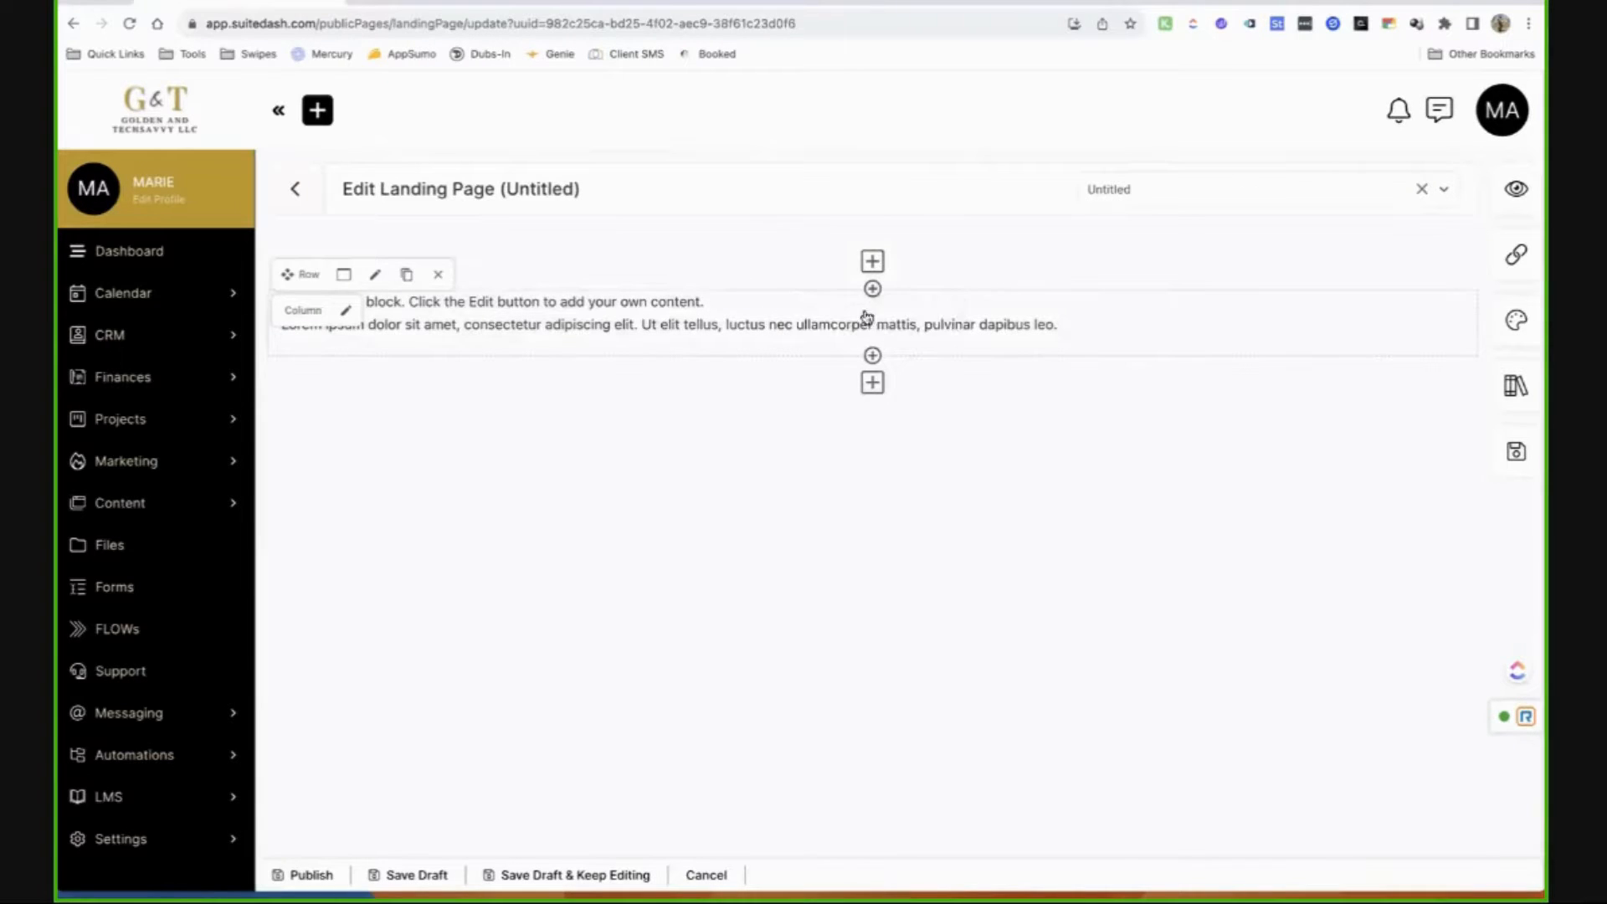
Review the available block types, template loader and styling options for the Untitled landing page.
click(873, 290)
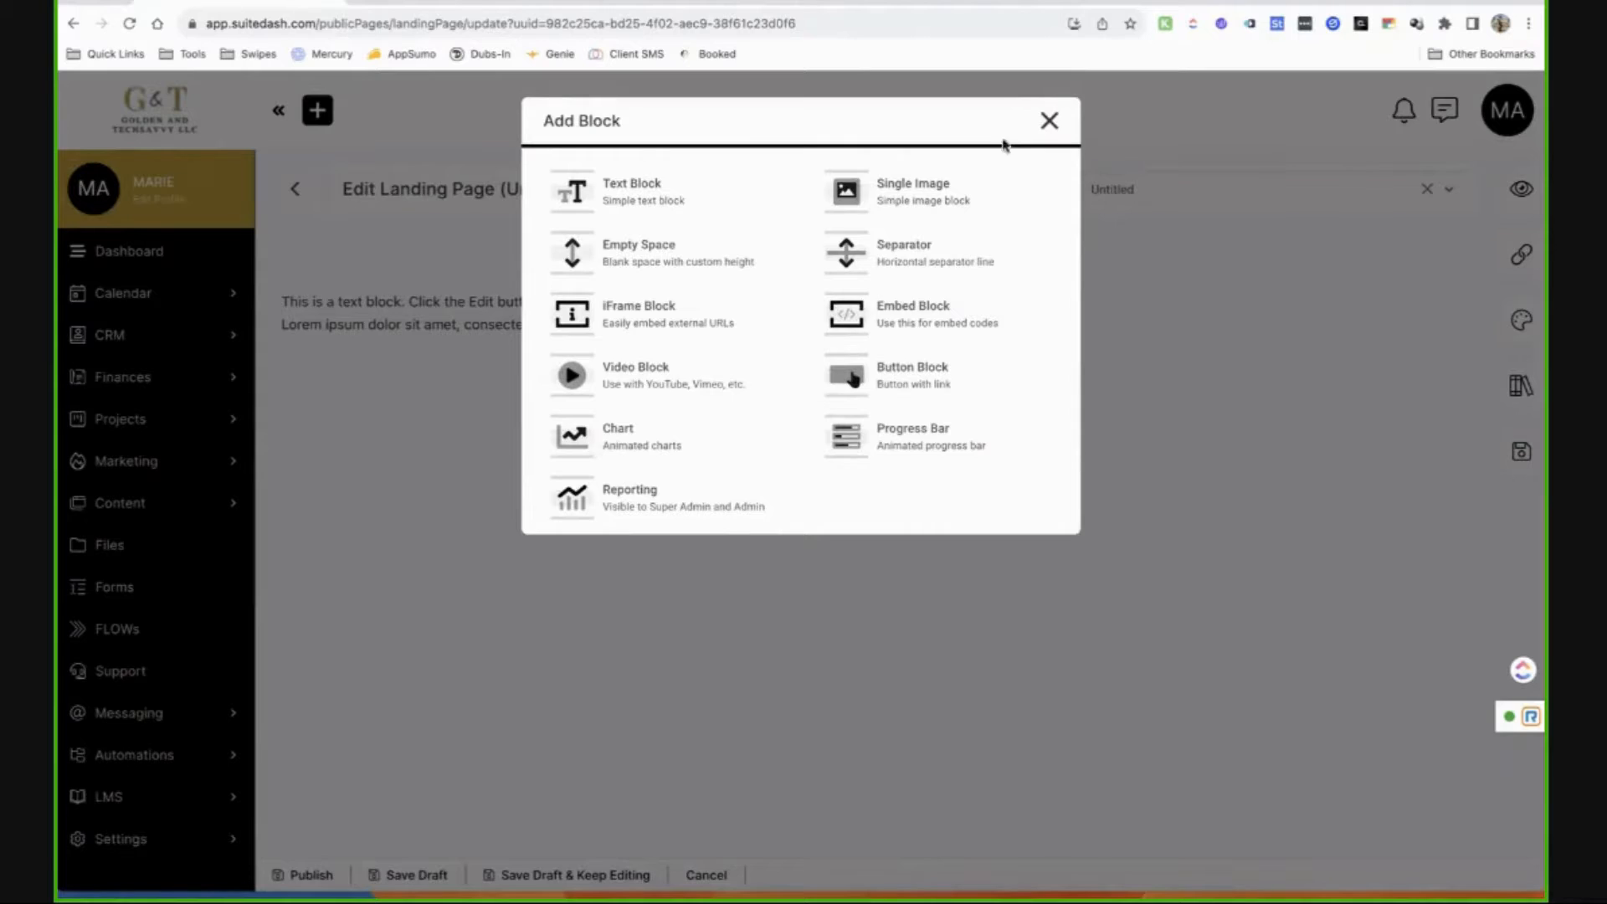
click(1045, 120)
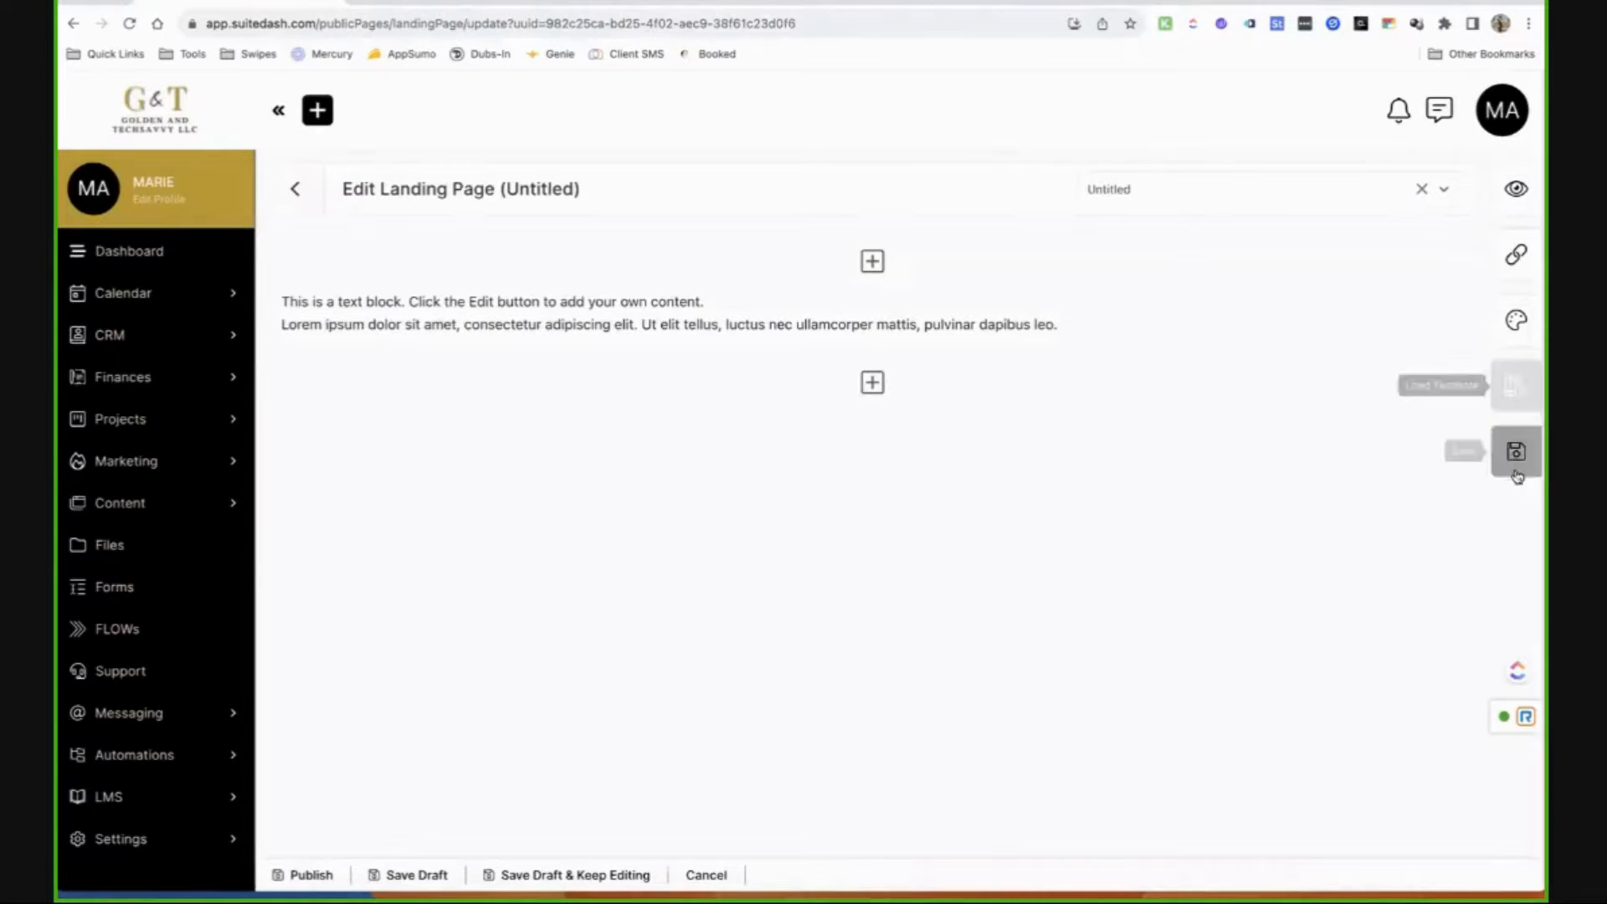
click(1512, 409)
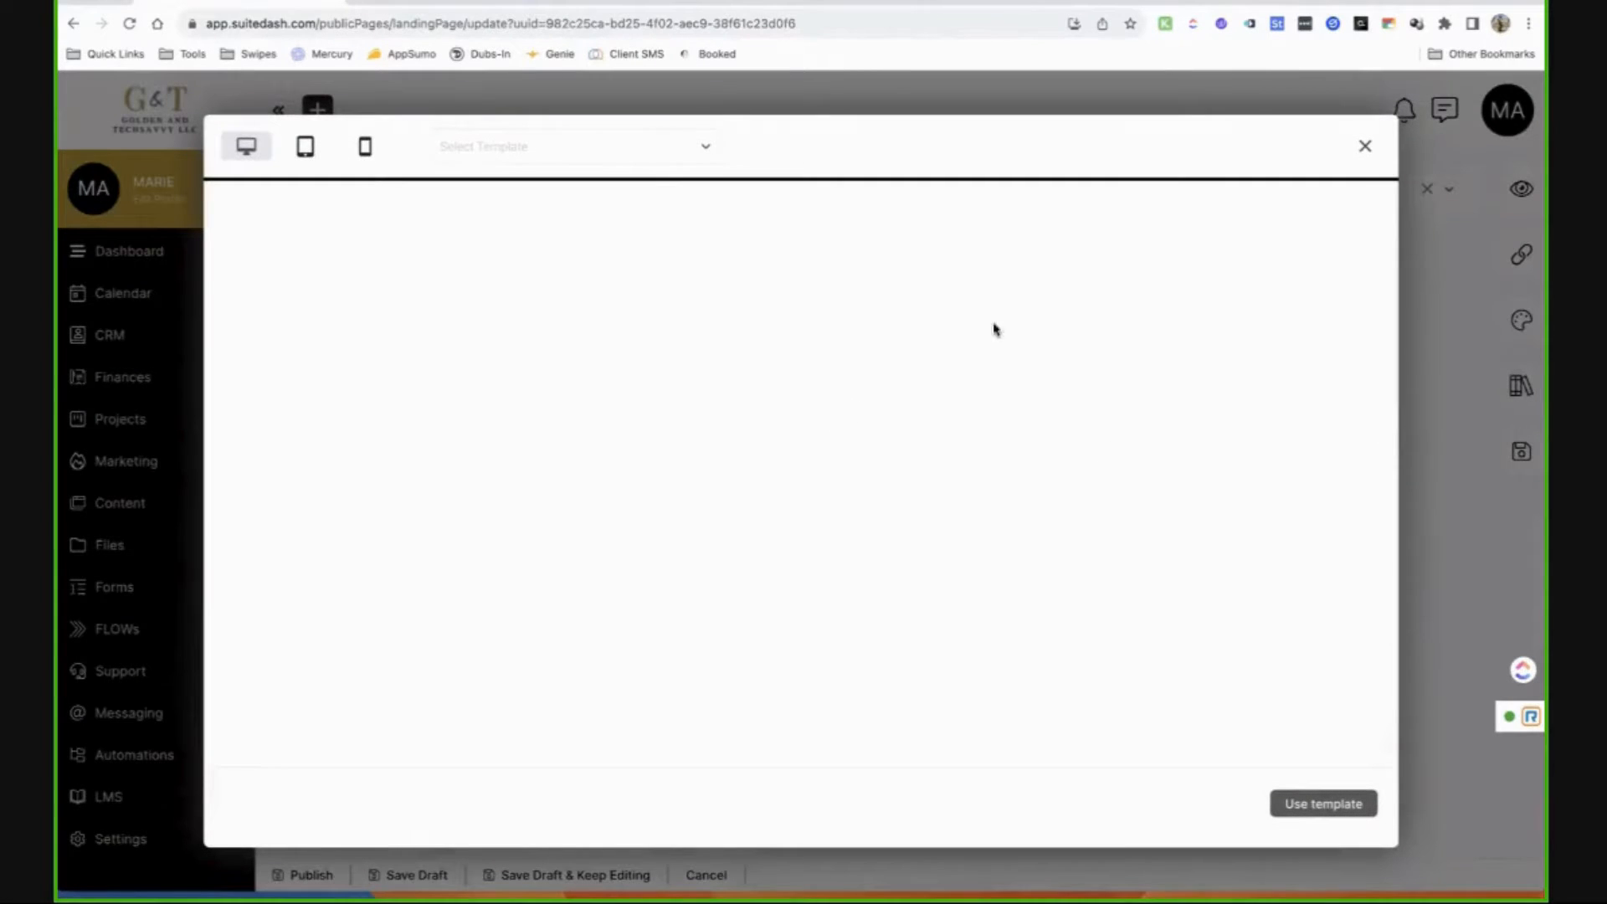
click(1366, 146)
click(1522, 321)
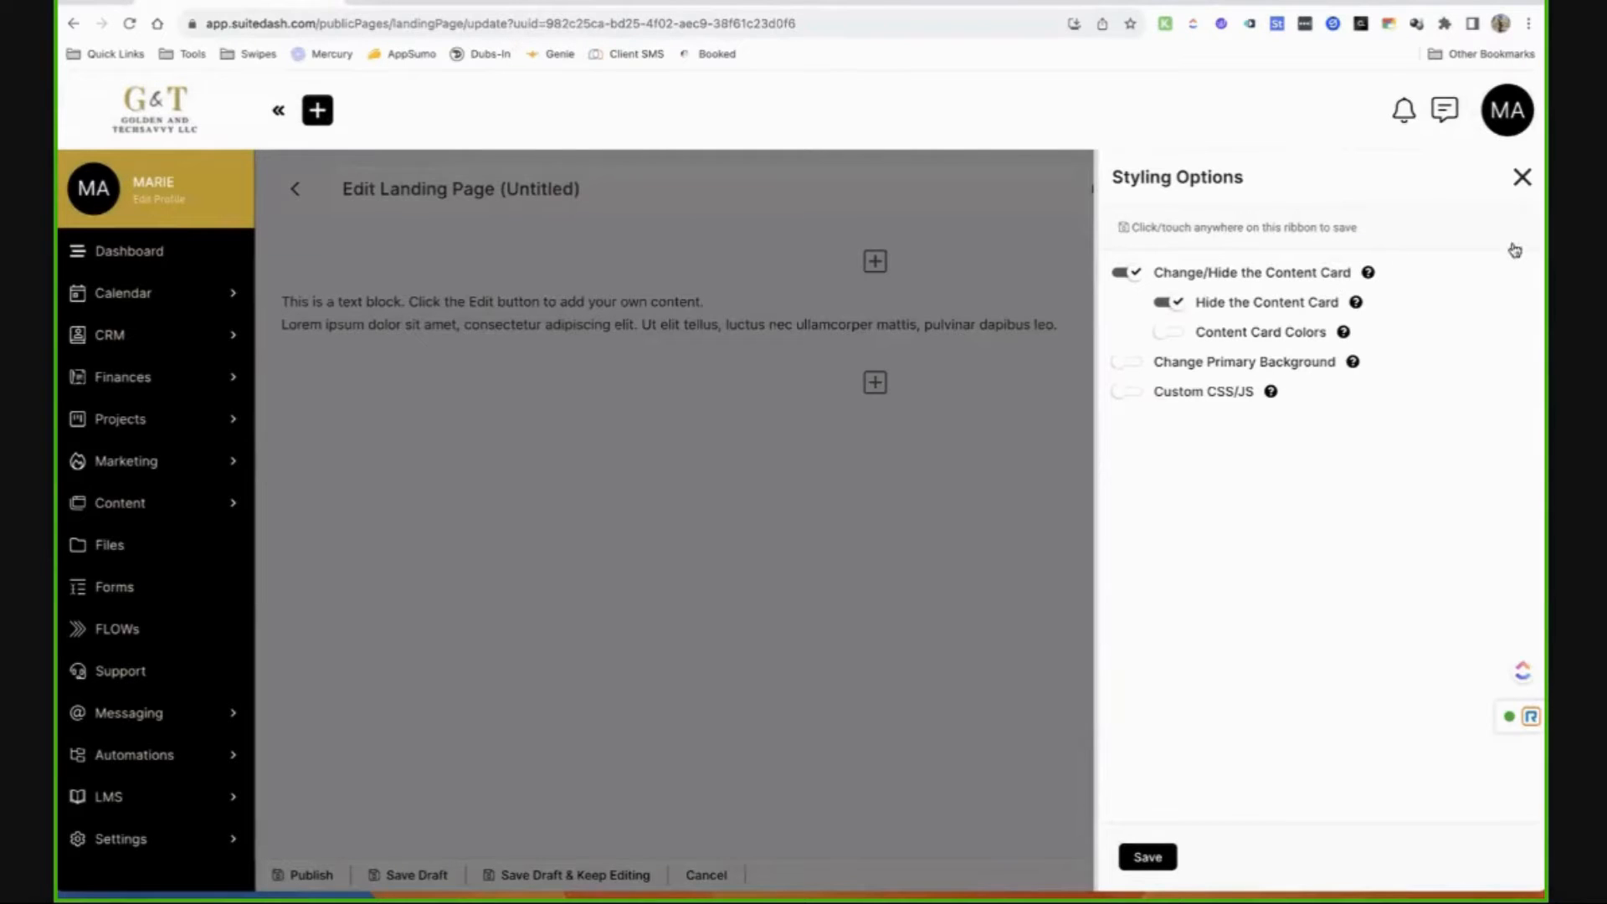
click(1523, 180)
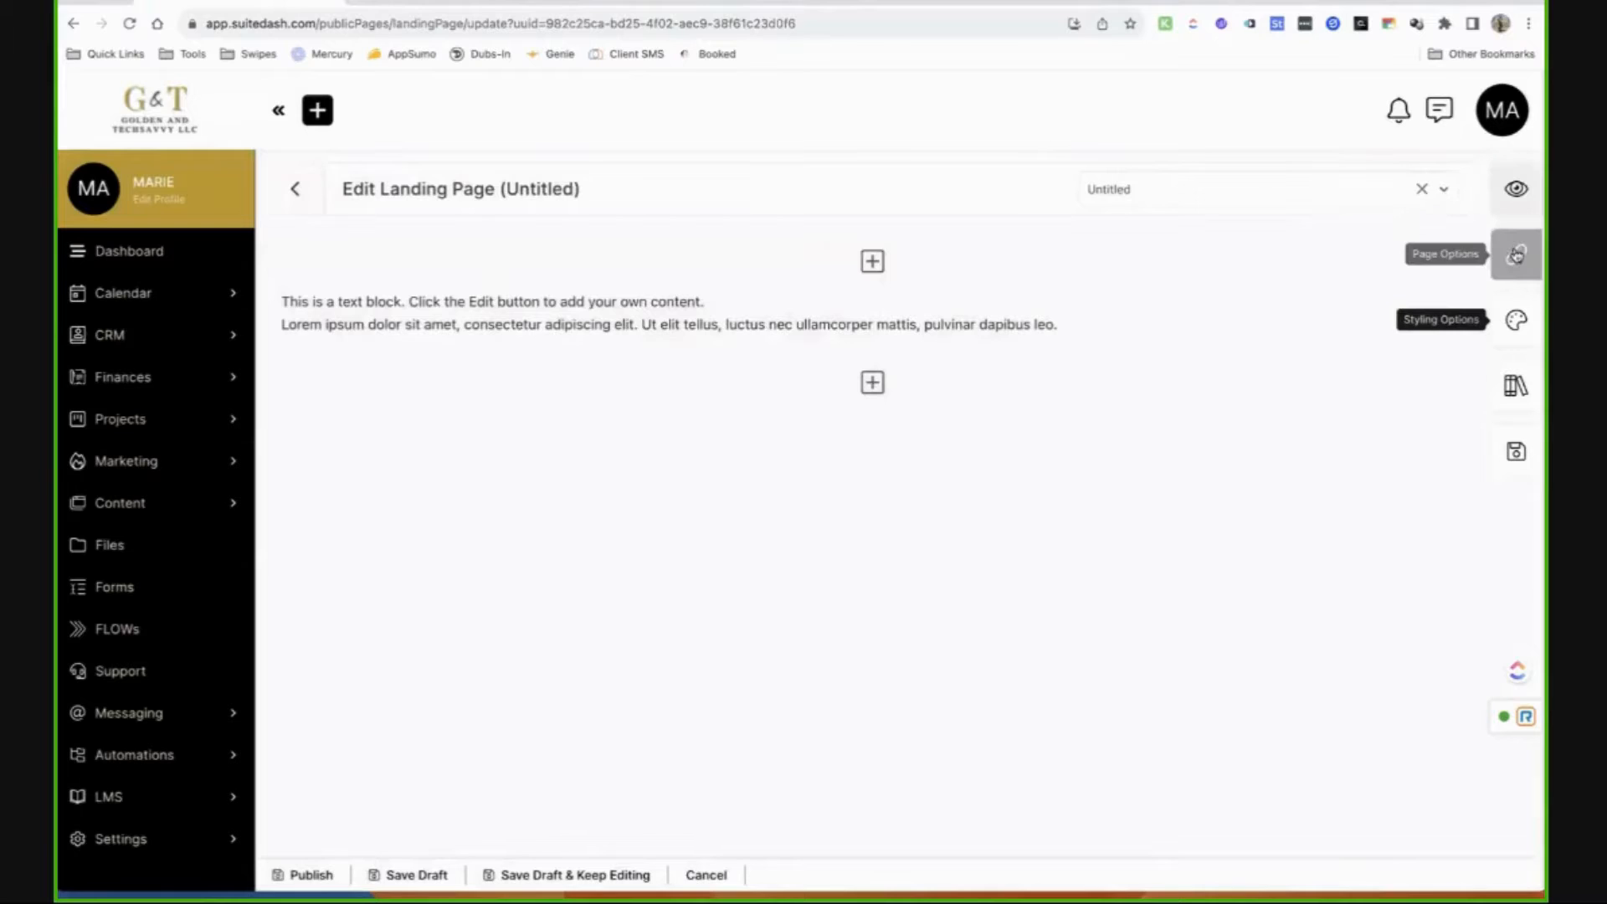
Copy the landing page's direct link again from its page options.
click(1516, 255)
click(1467, 419)
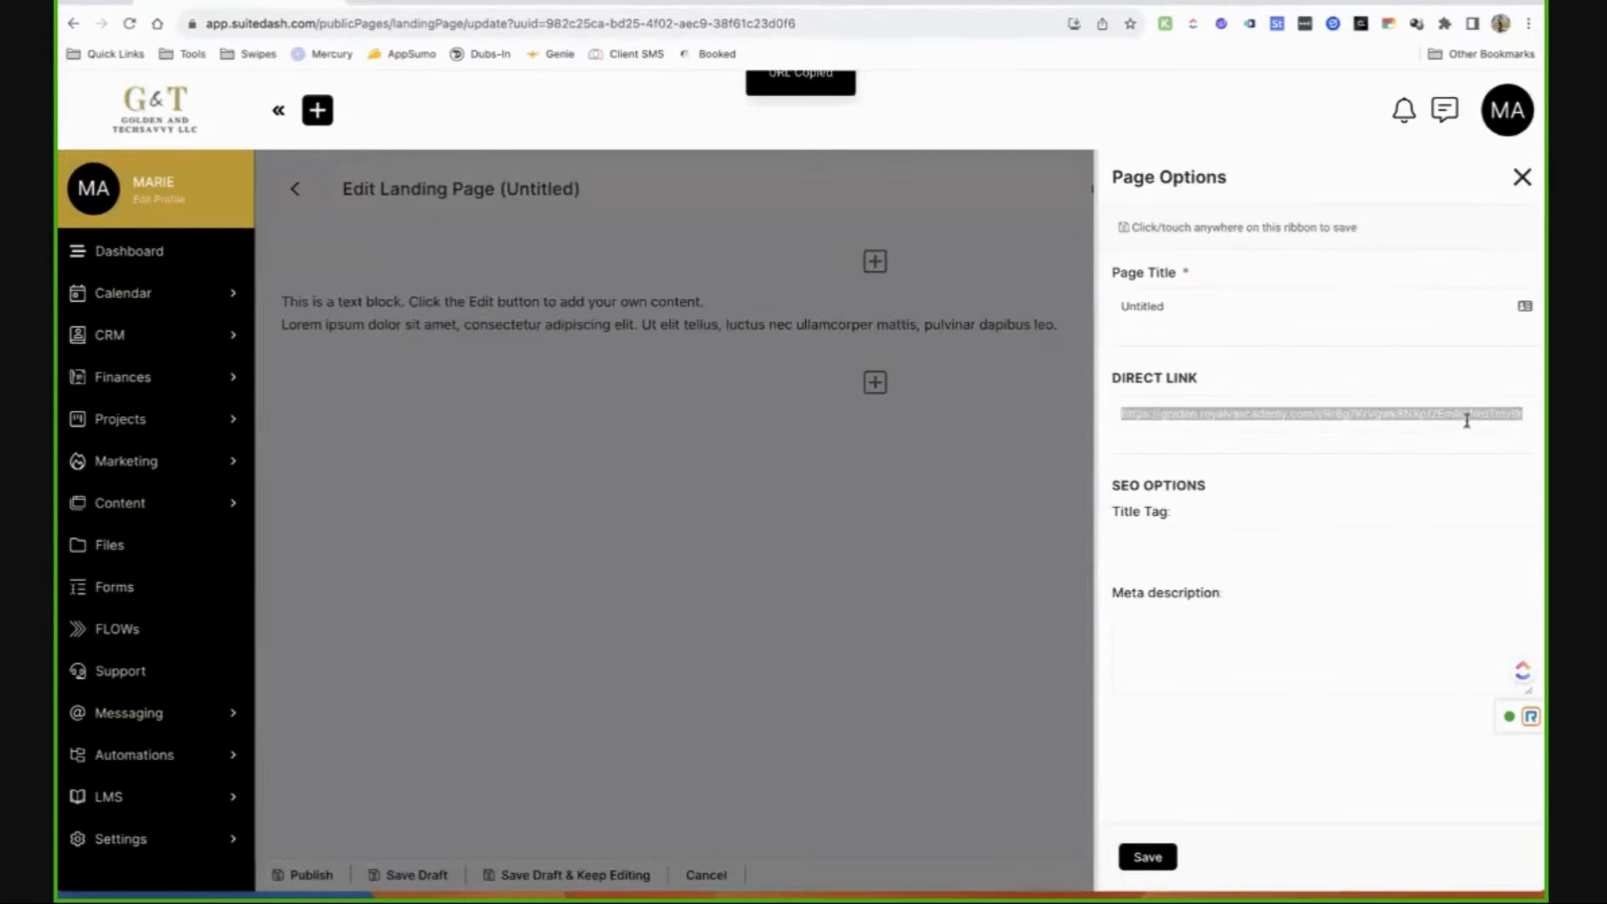
click(1411, 425)
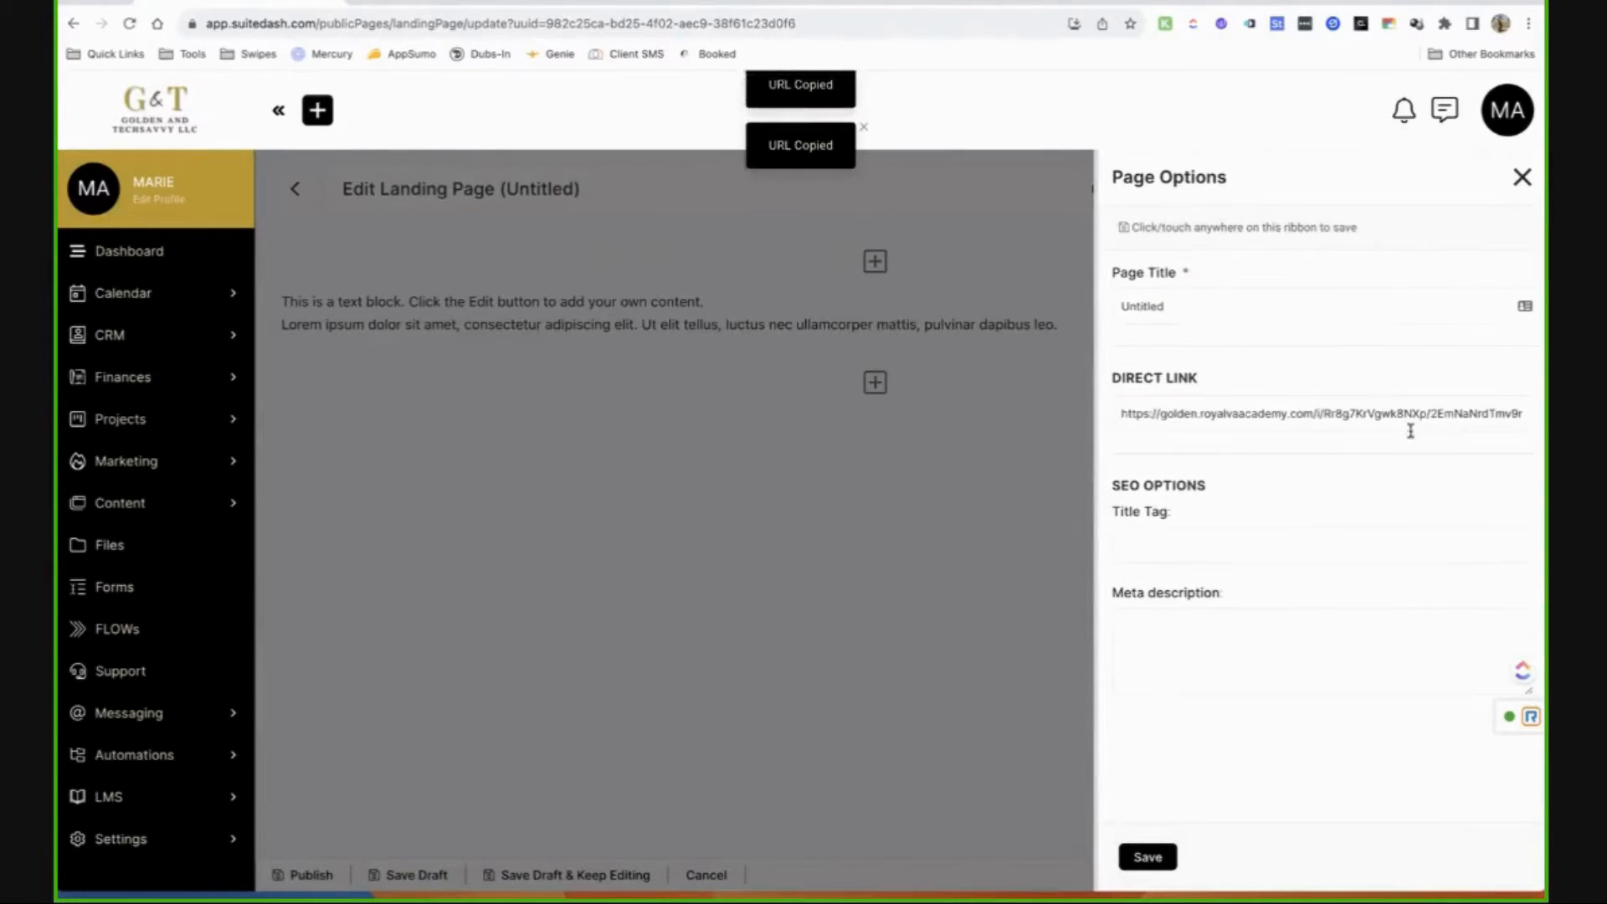
click(1326, 425)
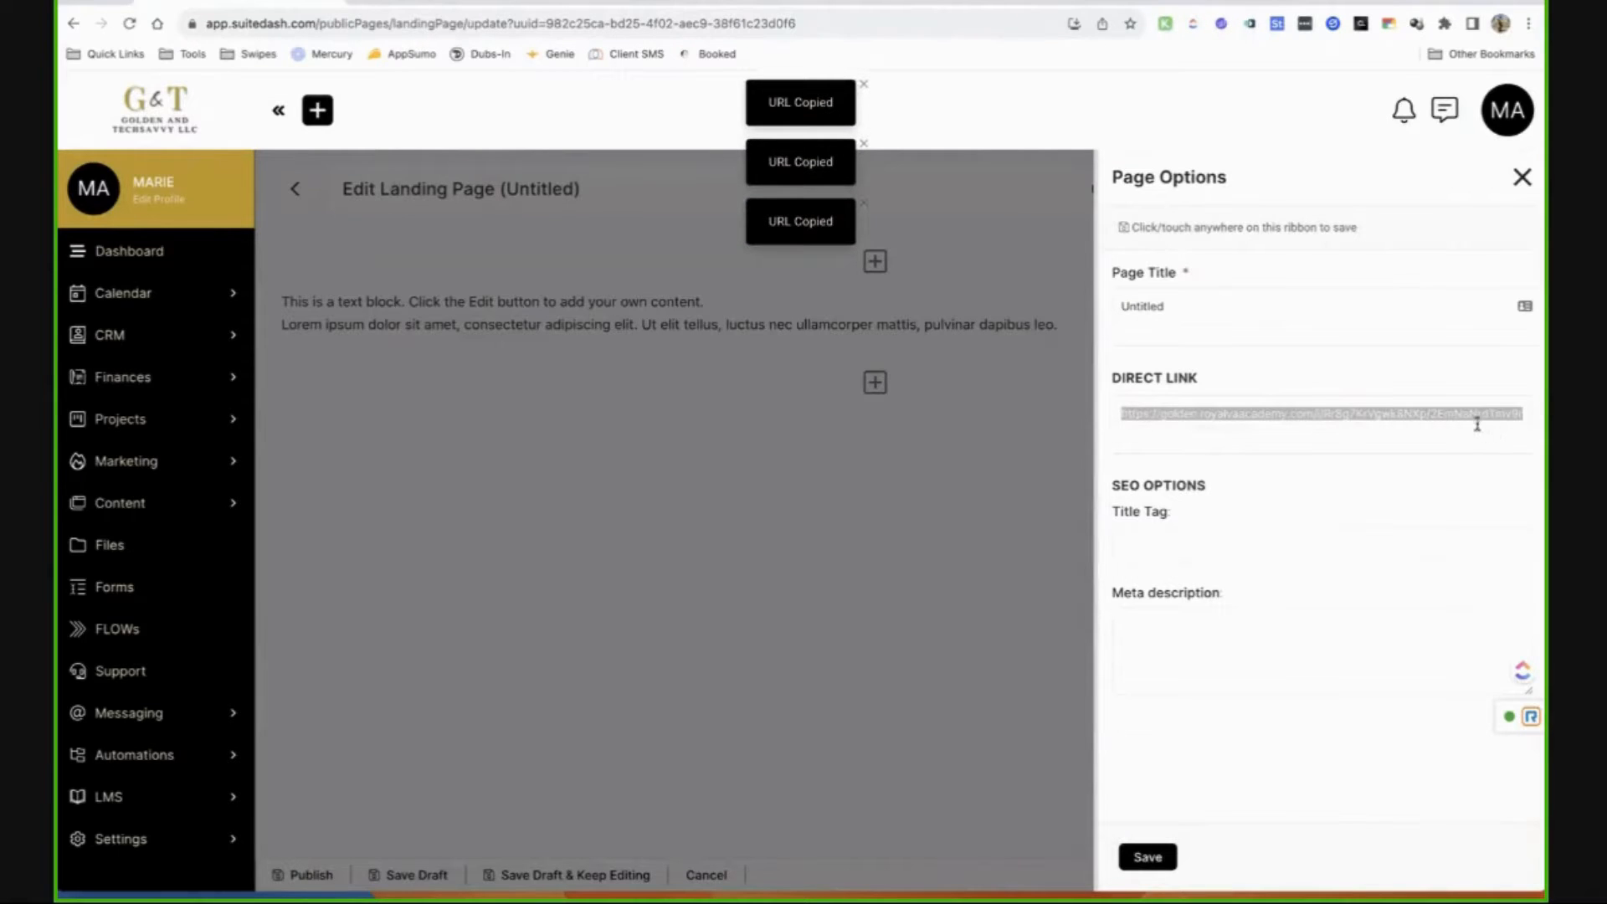
click(1522, 177)
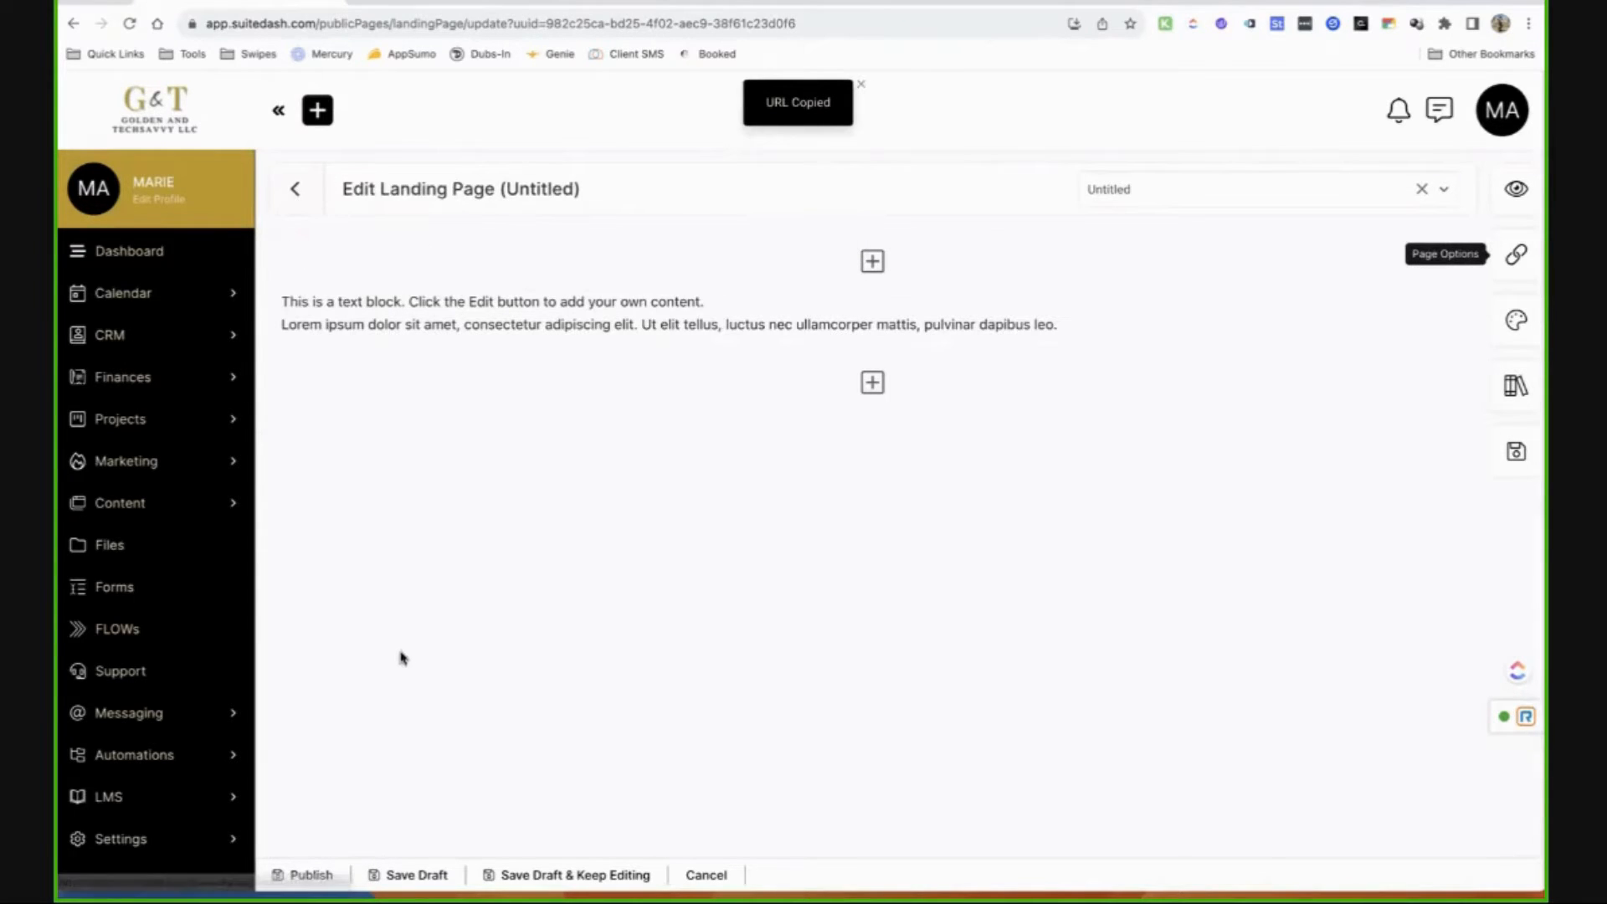
Publish the Untitled landing page and copy its link from the landing page list.
click(336, 877)
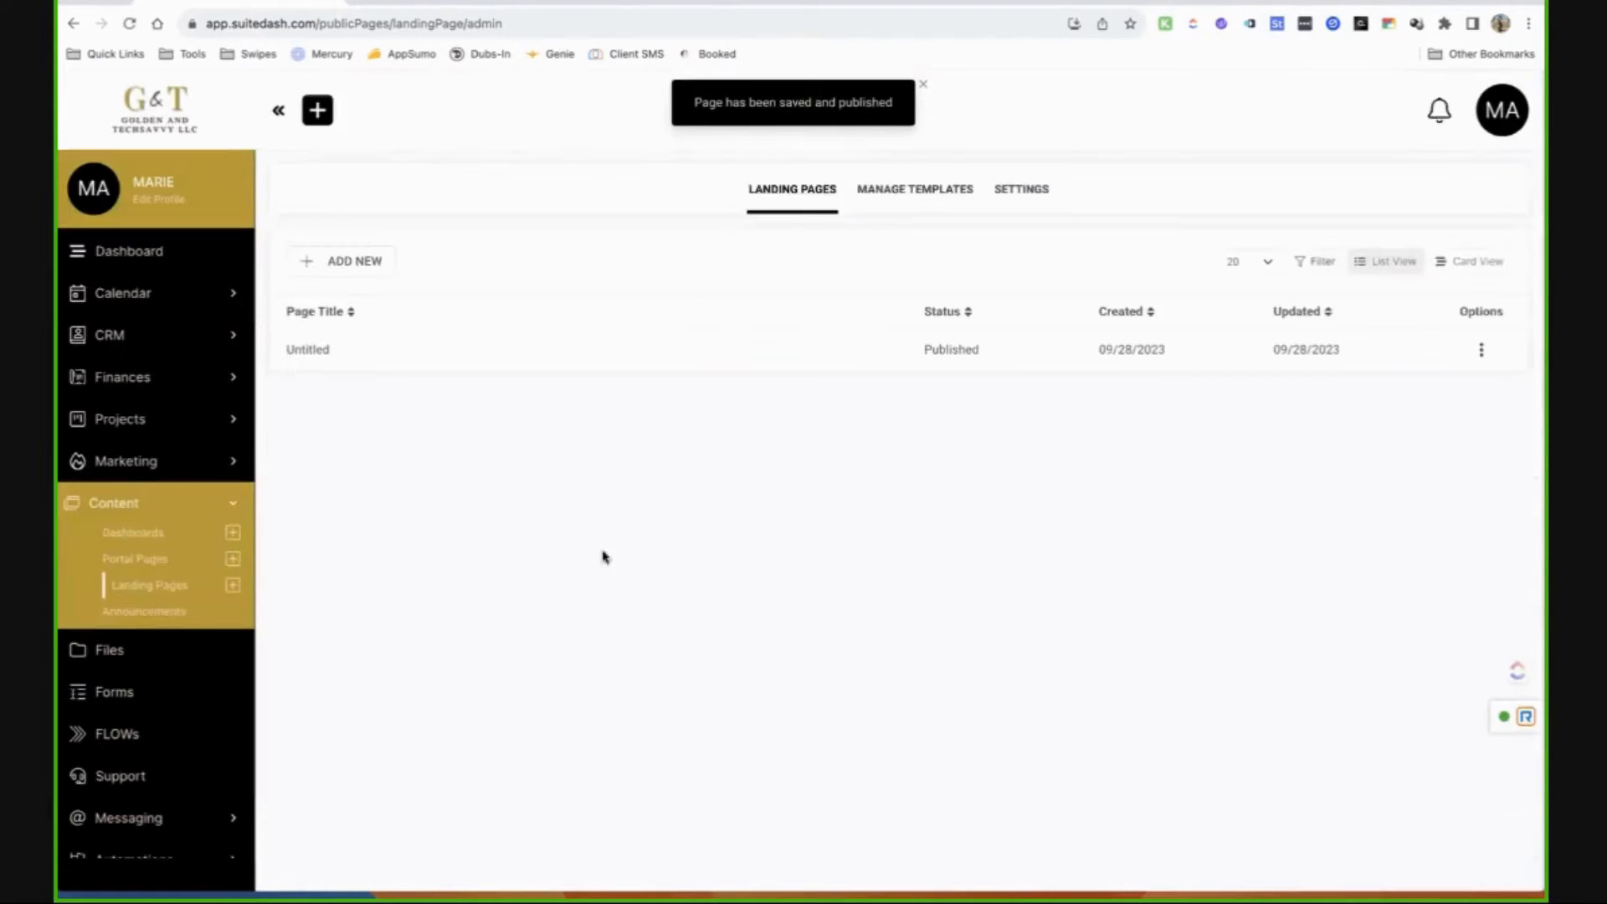
click(1478, 352)
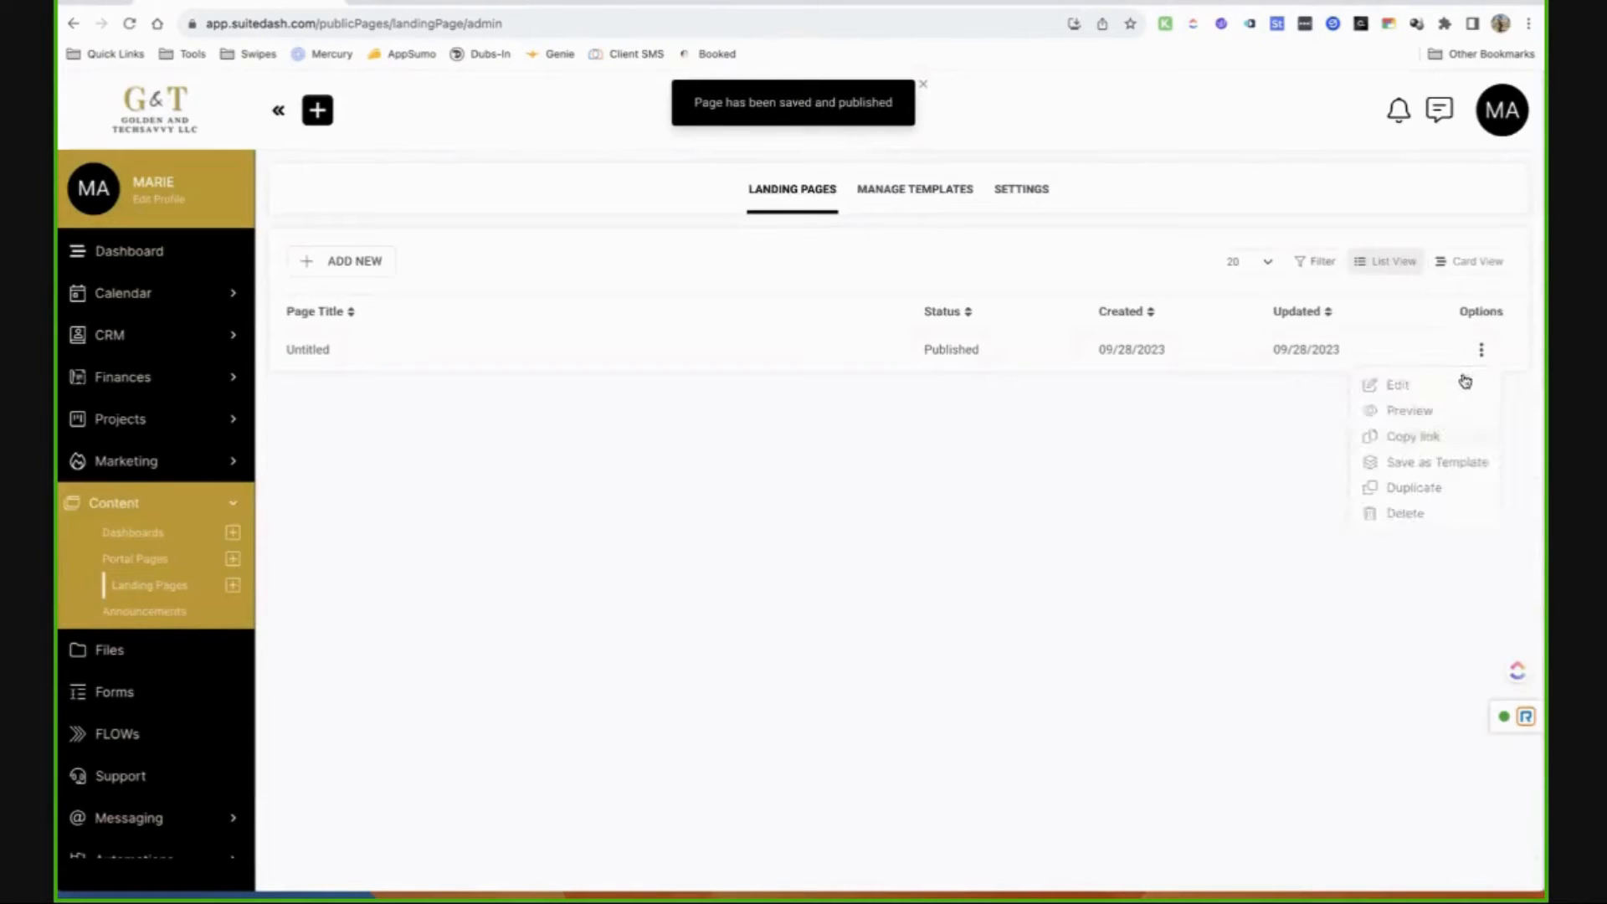
click(1436, 442)
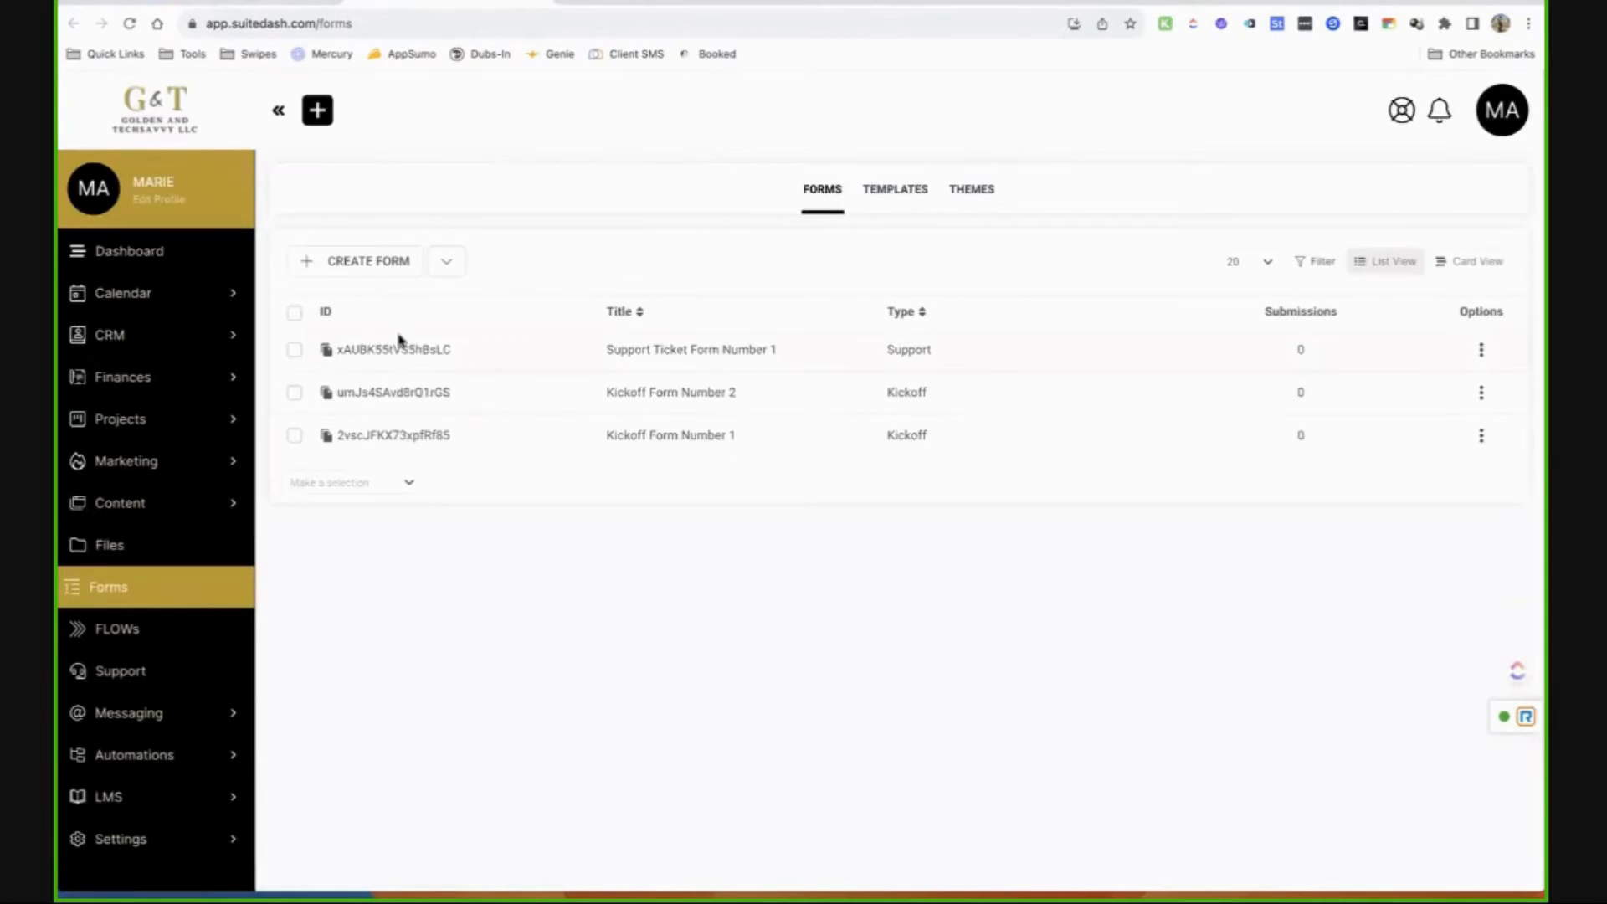
Replace the landing page's text block content with the copied placeholder of Support Ticket Form Number 1 and save the page.
click(395, 359)
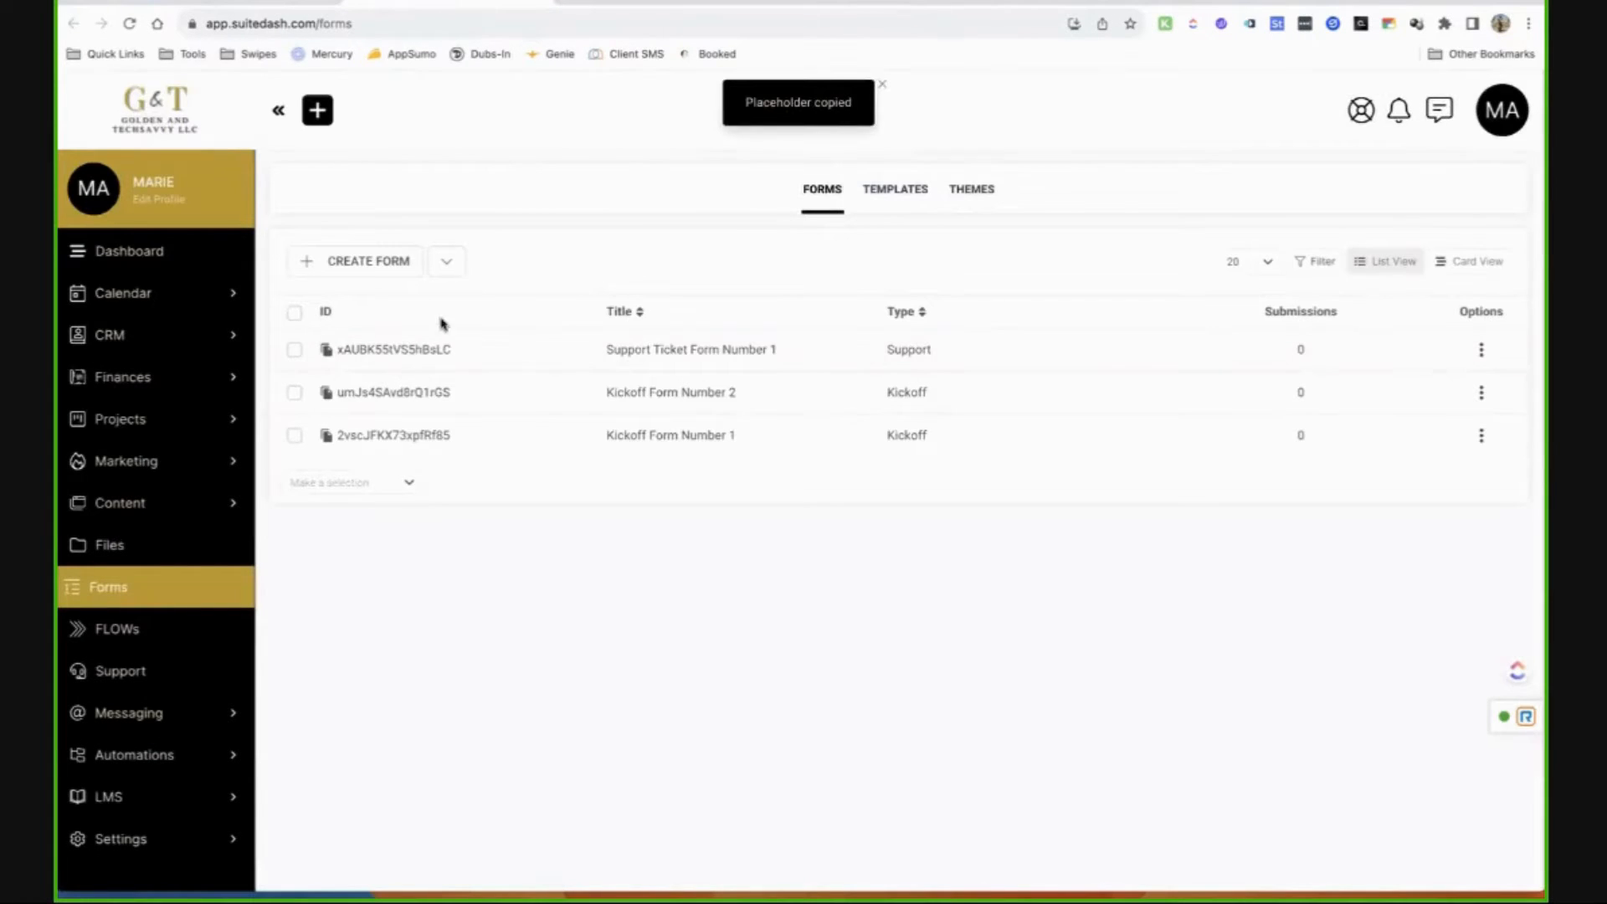
click(292, 3)
mouse_move(797, 318)
click(883, 313)
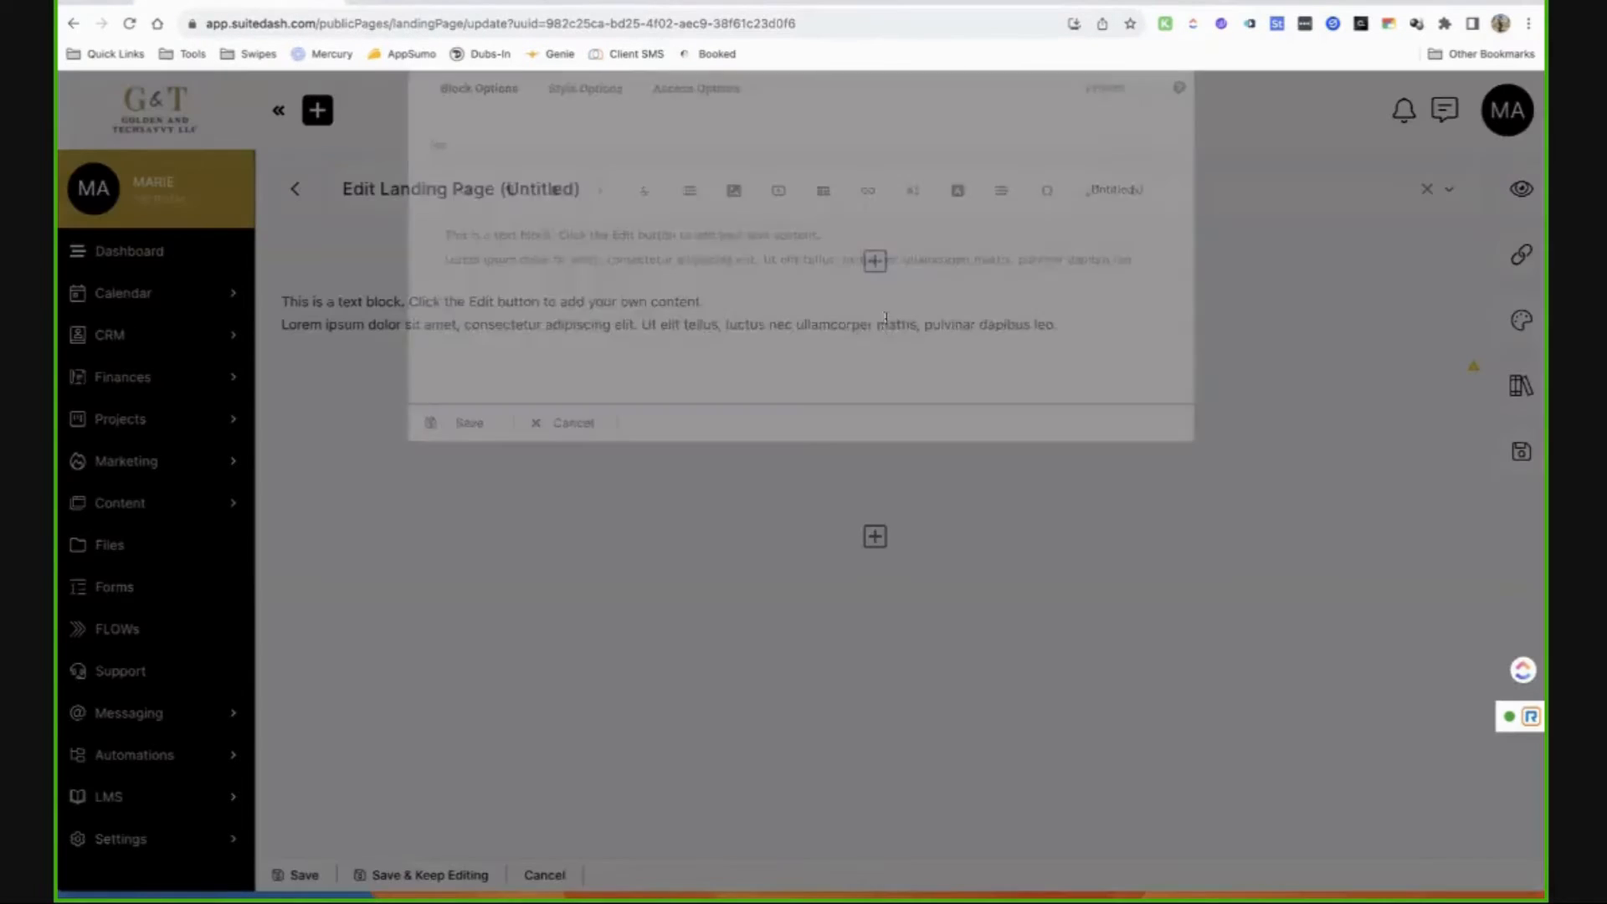
key(ctrl+a)
key(ctrl+v)
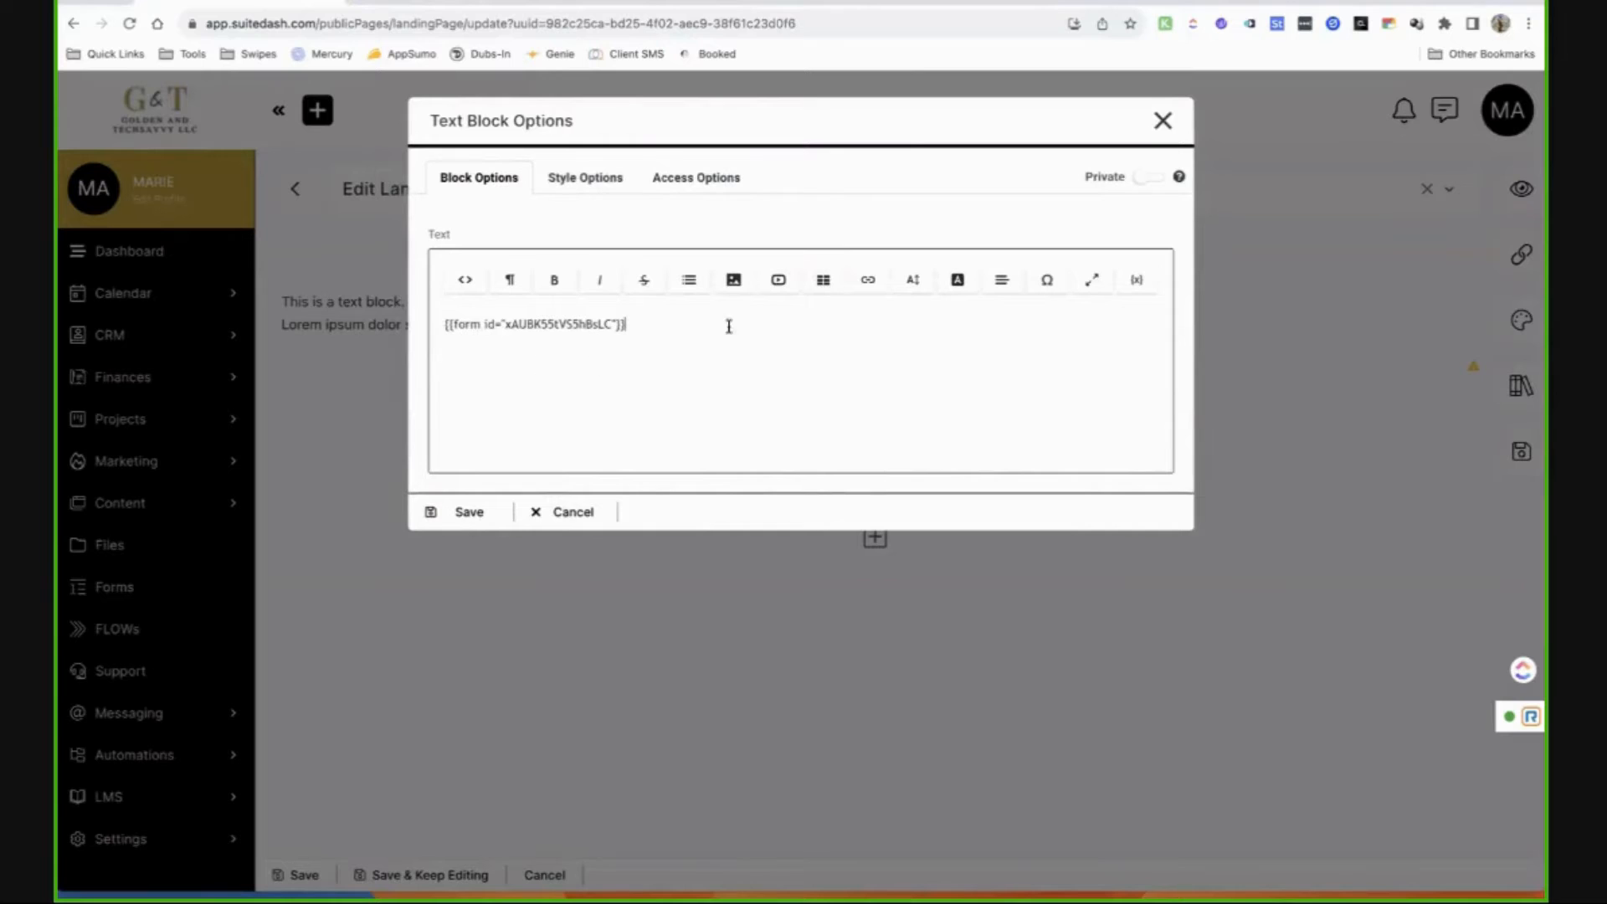
click(513, 510)
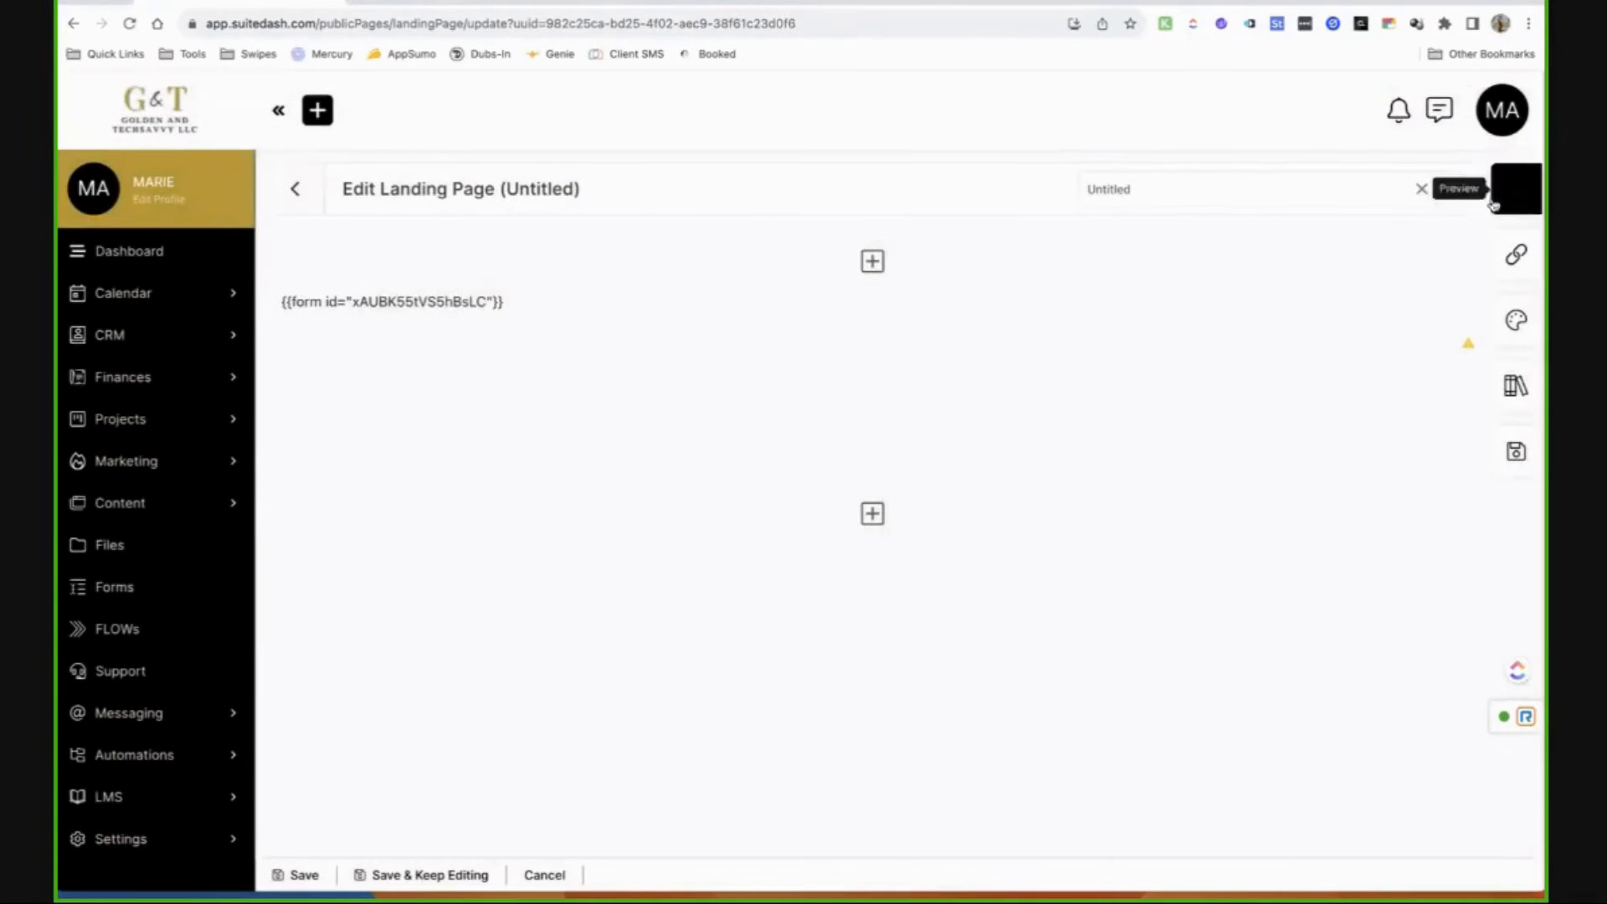
click(294, 876)
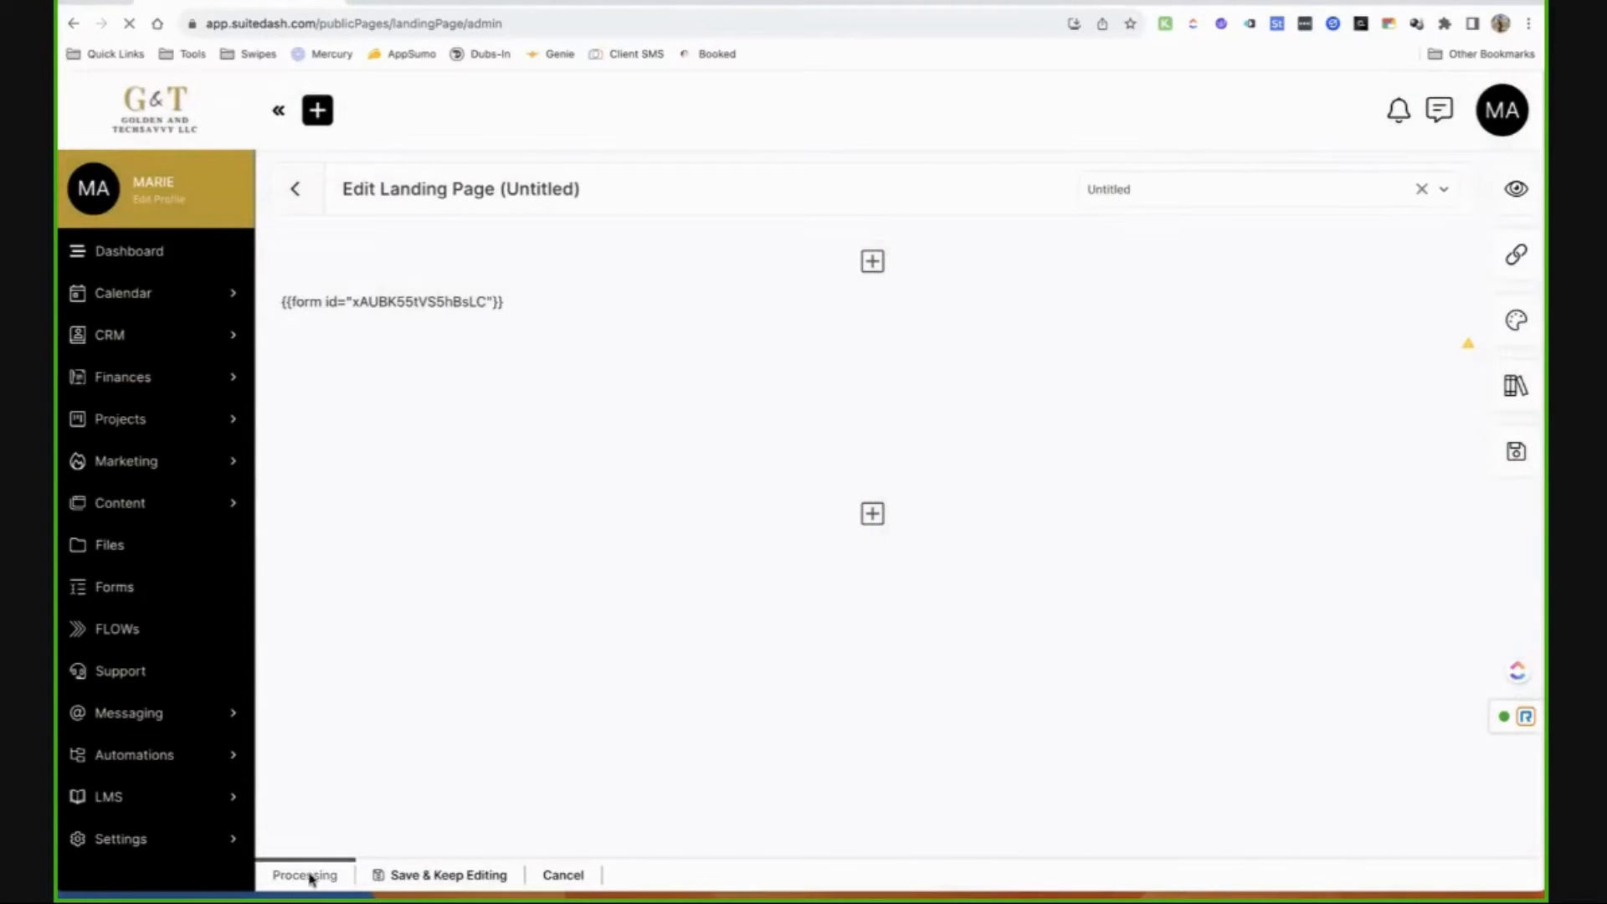
Open the landing page's copied direct link in a new browser tab and select its full web address.
click(561, 3)
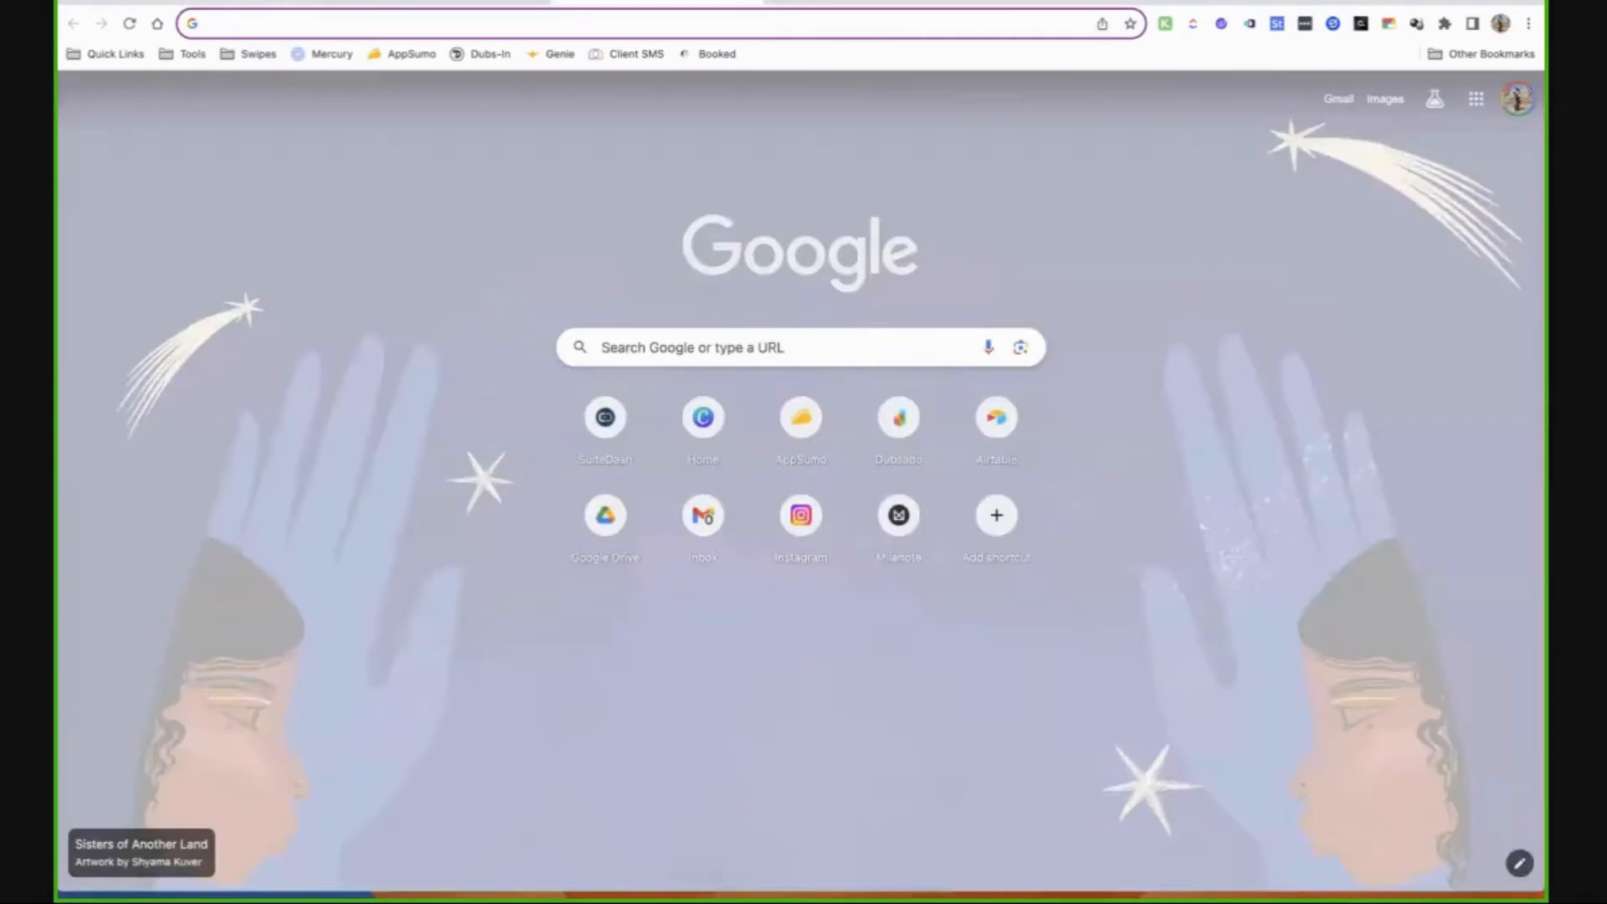
key(shift+super+v)
double_click(387, 803)
key(Return)
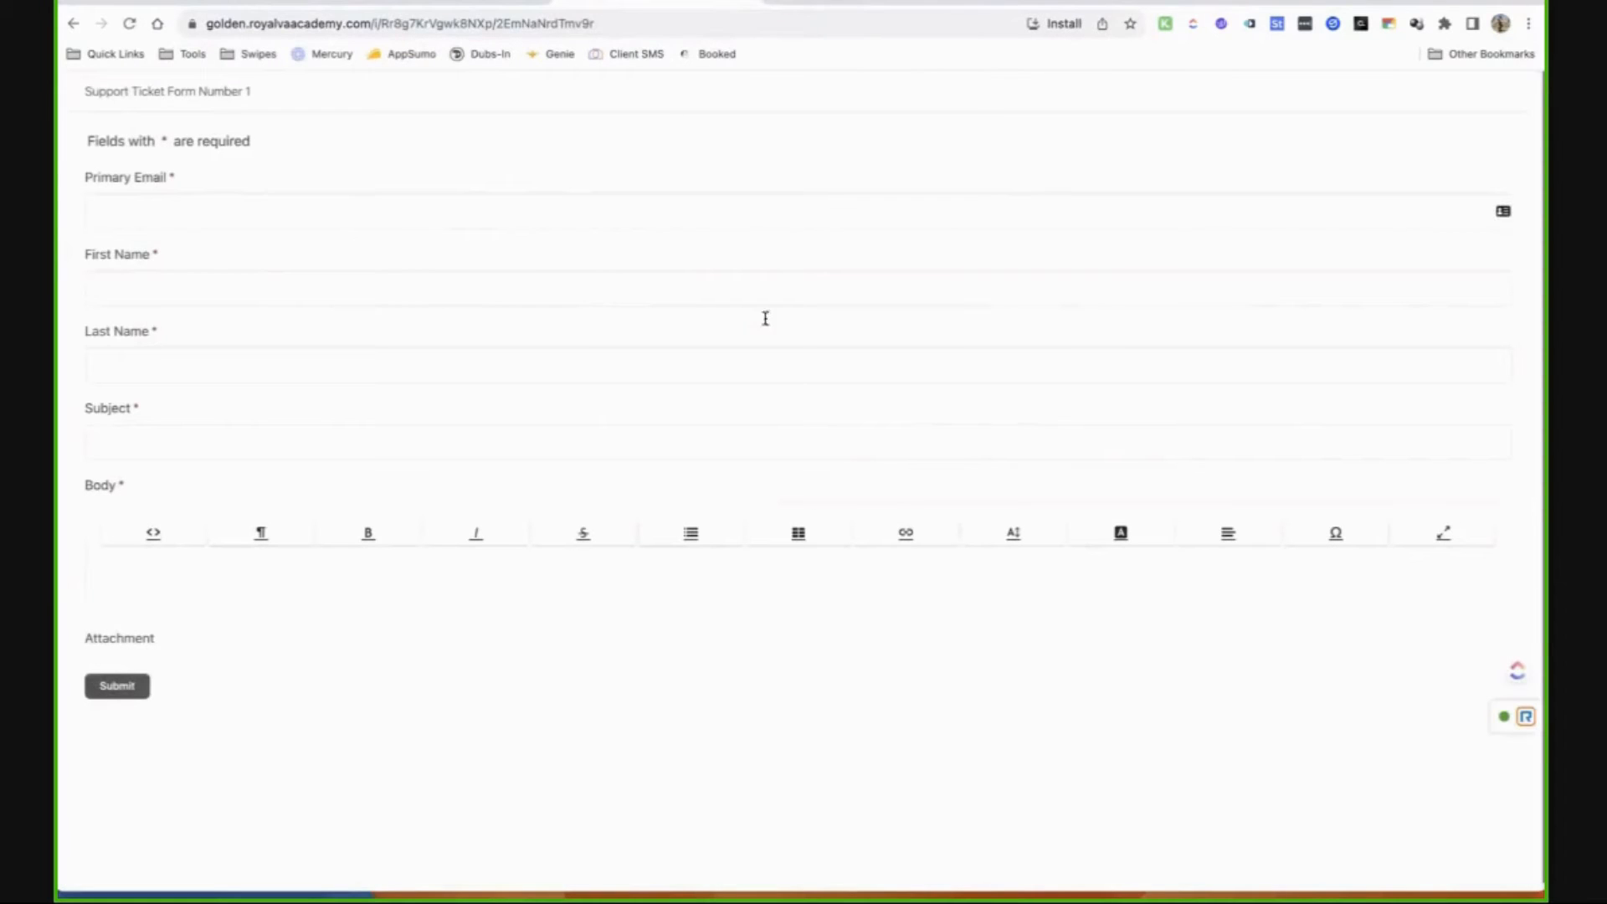
click(388, 23)
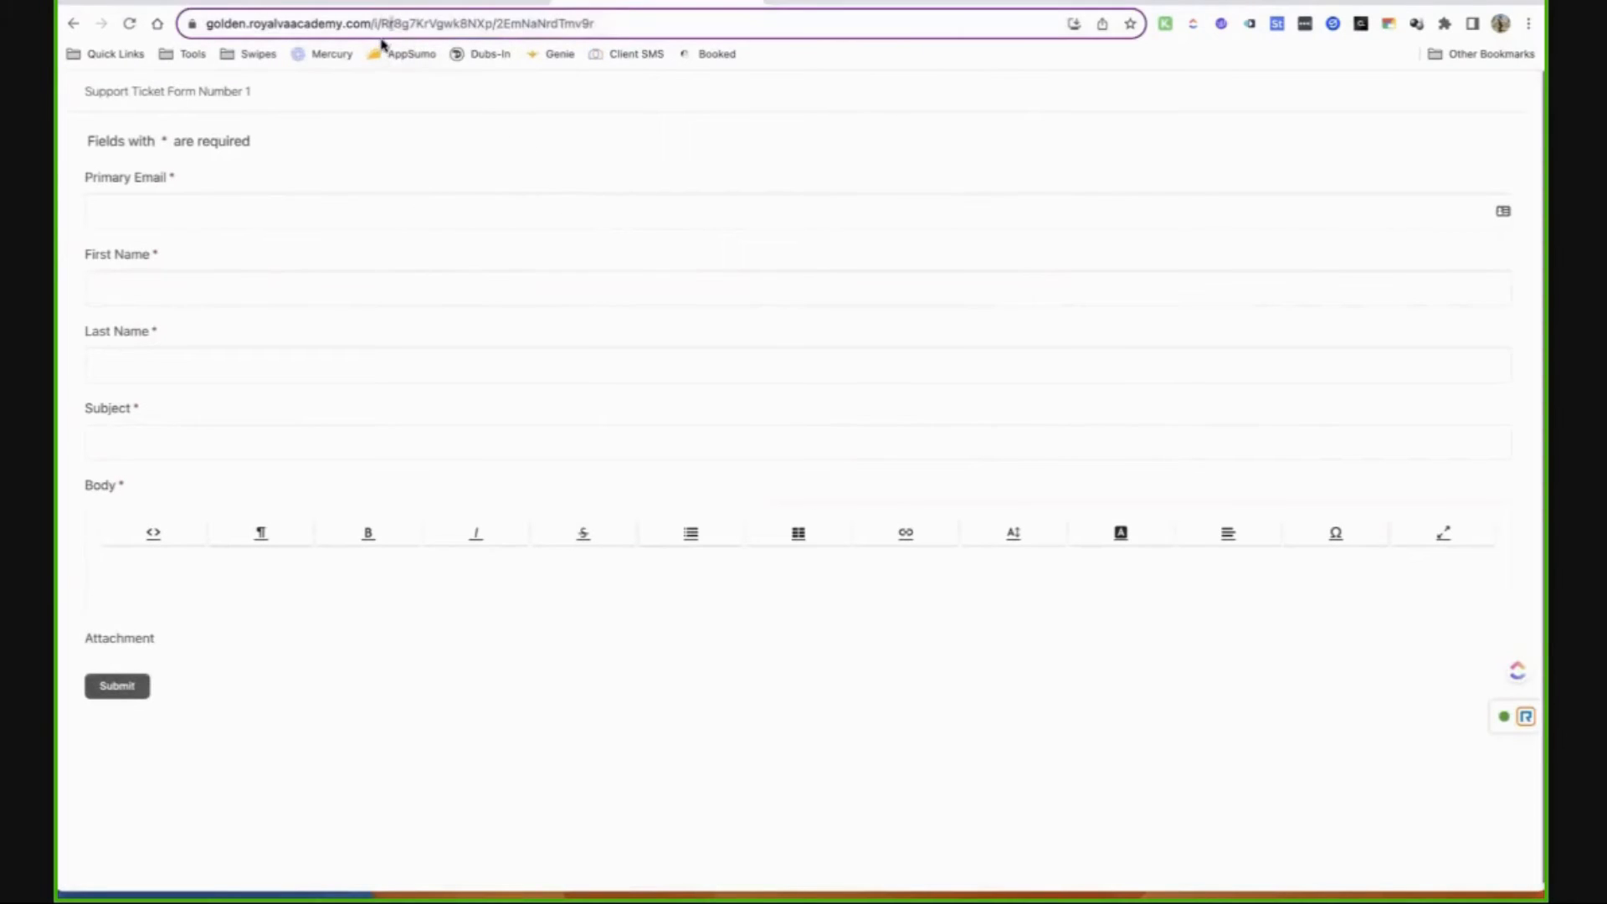
key(super+a)
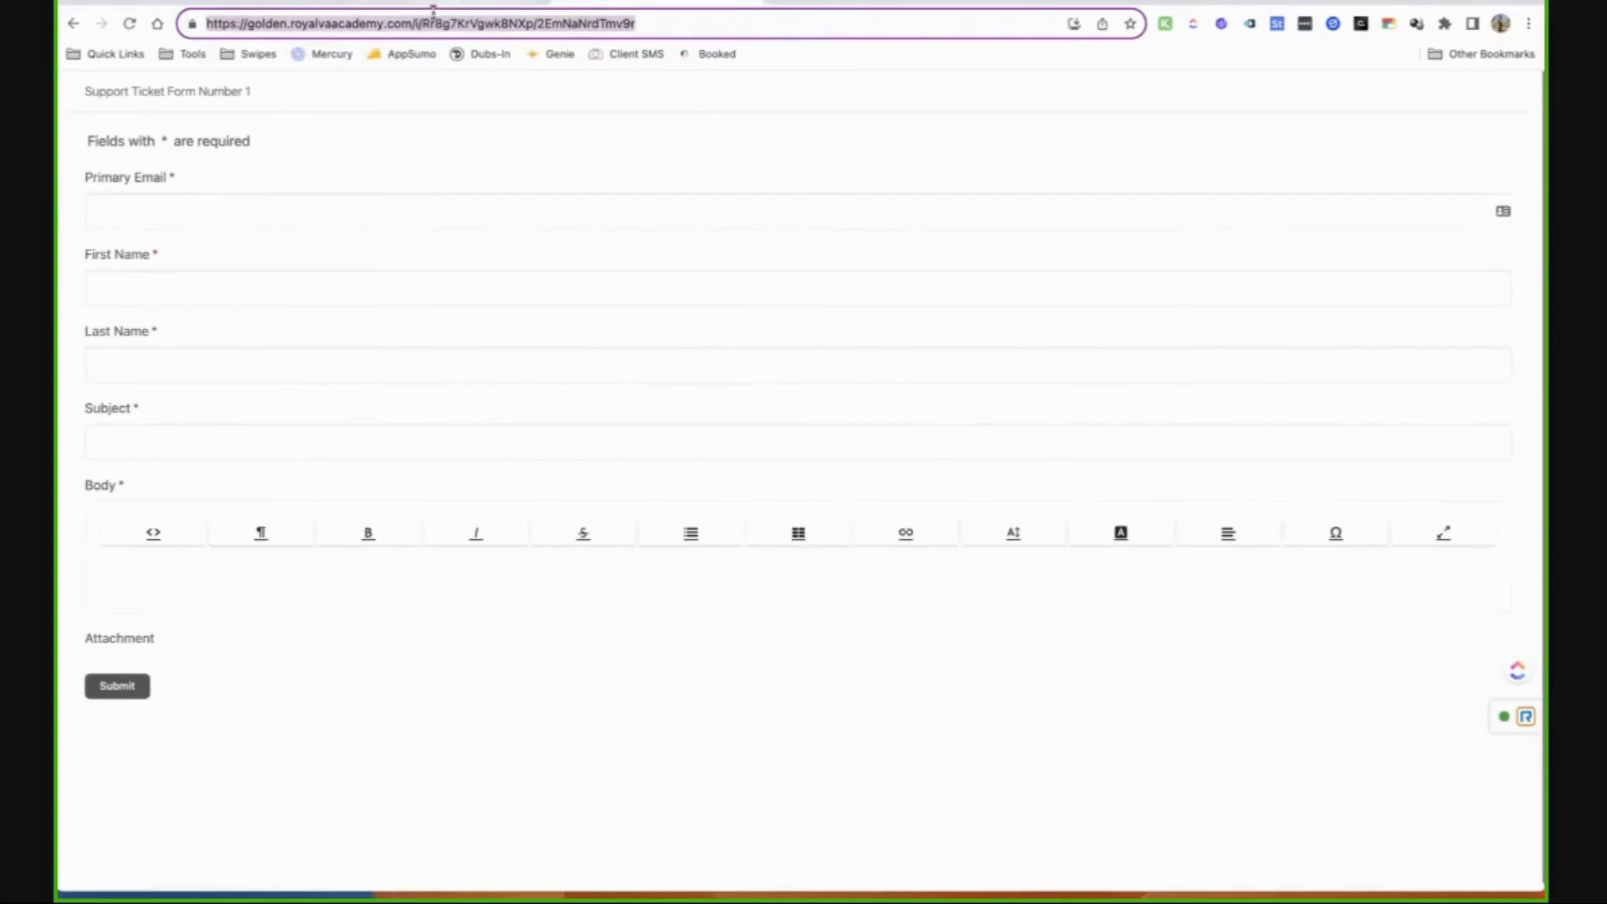
Start a new friendly URL in the account's Friendly URLs settings and paste the landing page's copied address as its destination URL.
click(481, 1)
click(1526, 117)
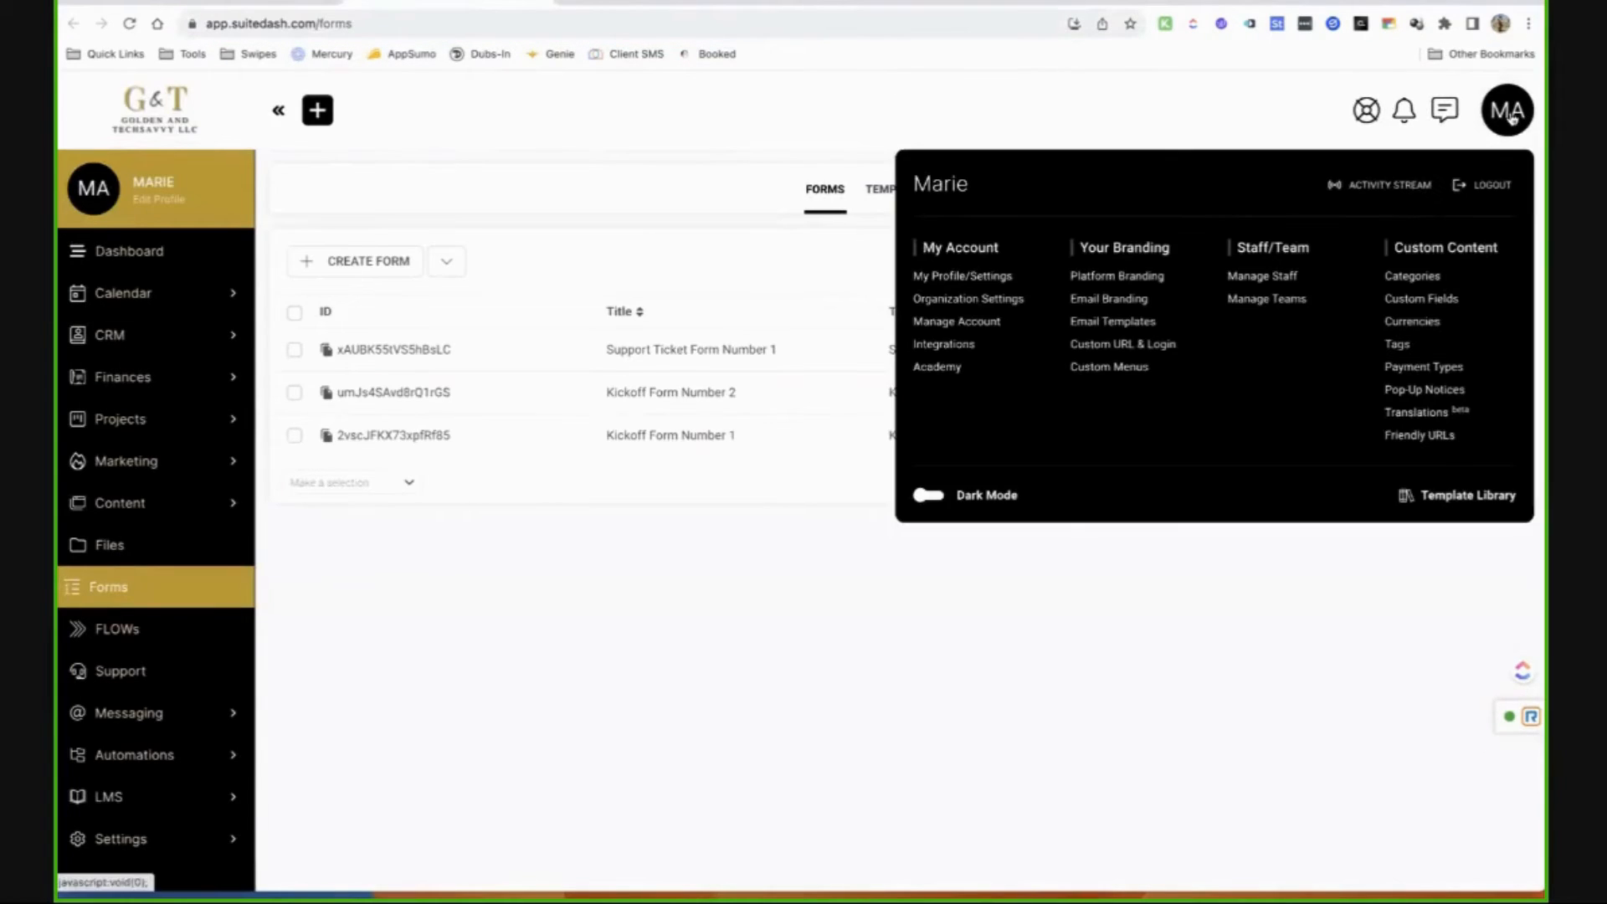
click(1431, 427)
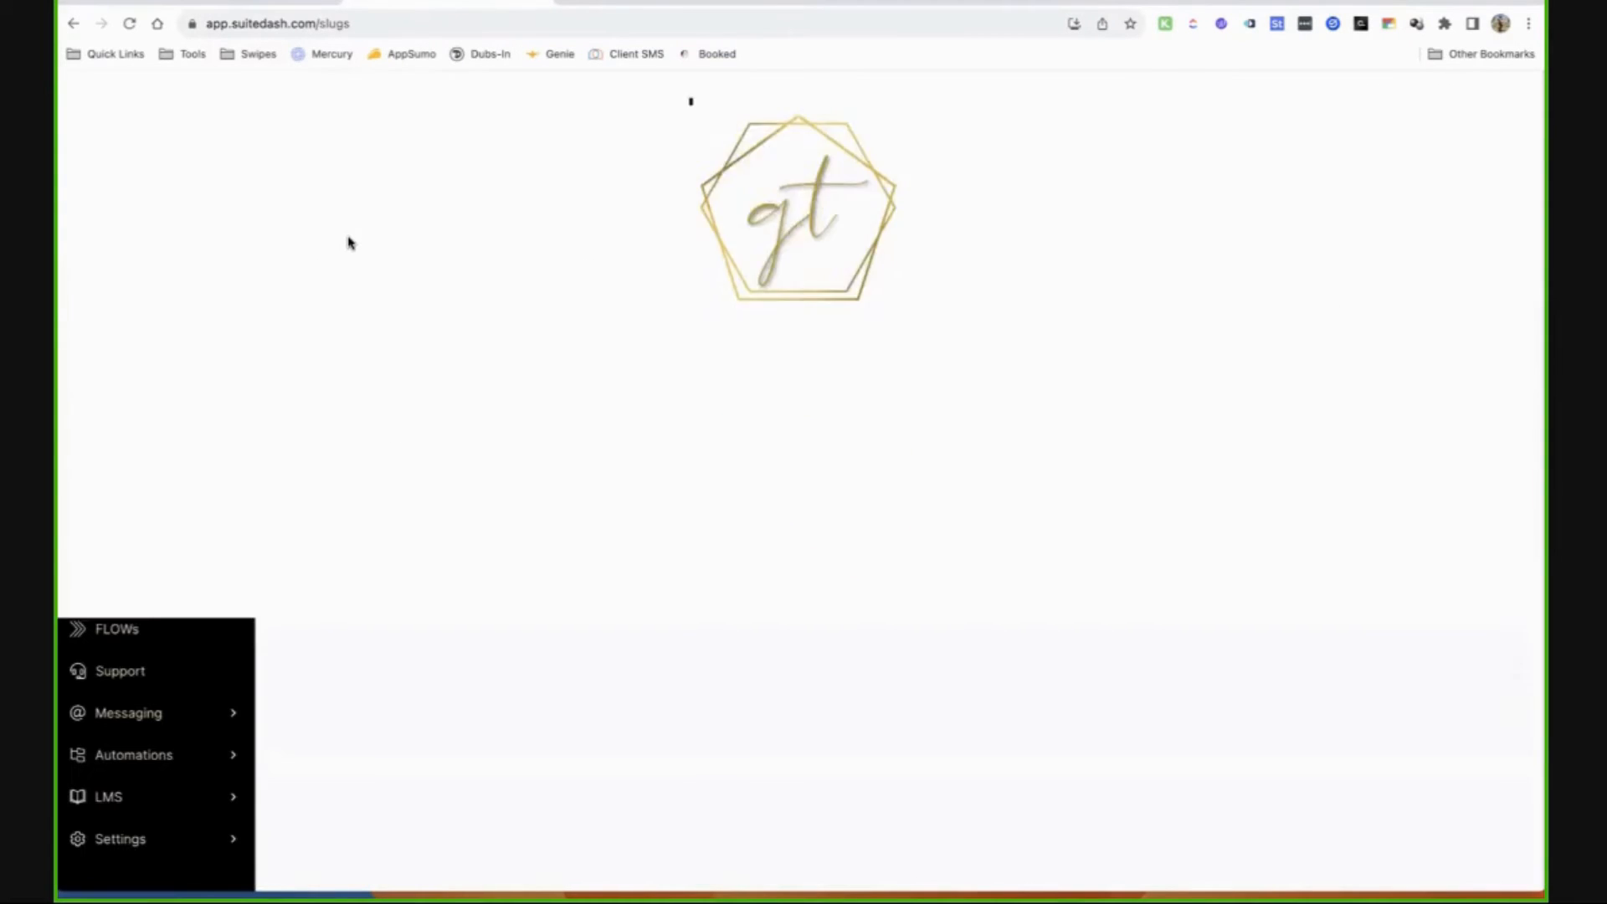
click(378, 207)
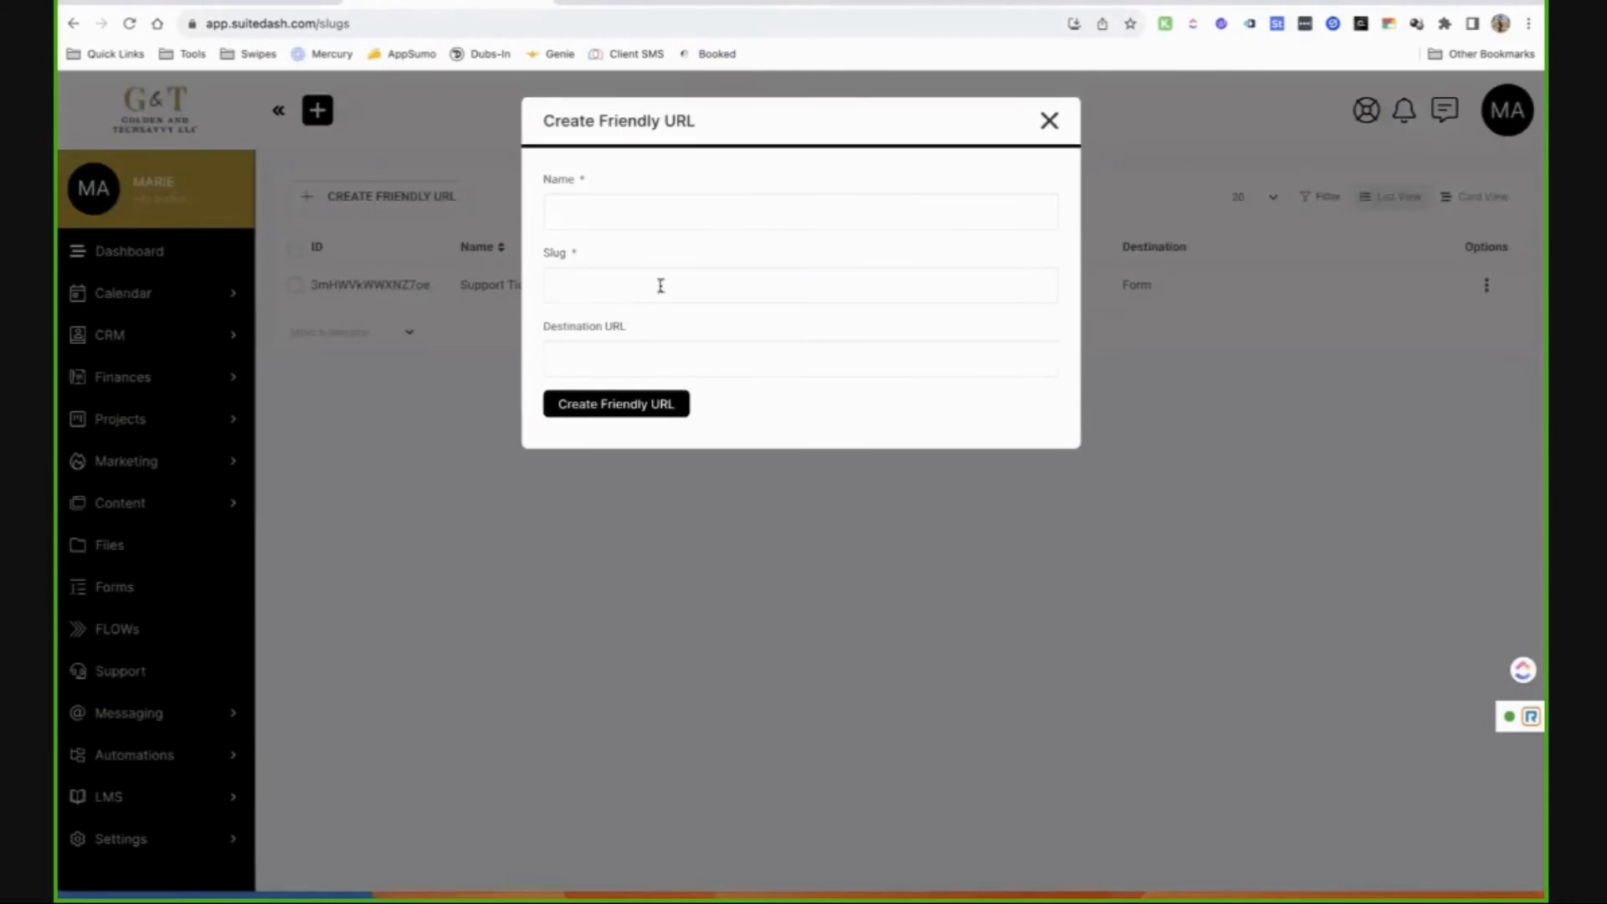
click(644, 278)
key(ctrl+v)
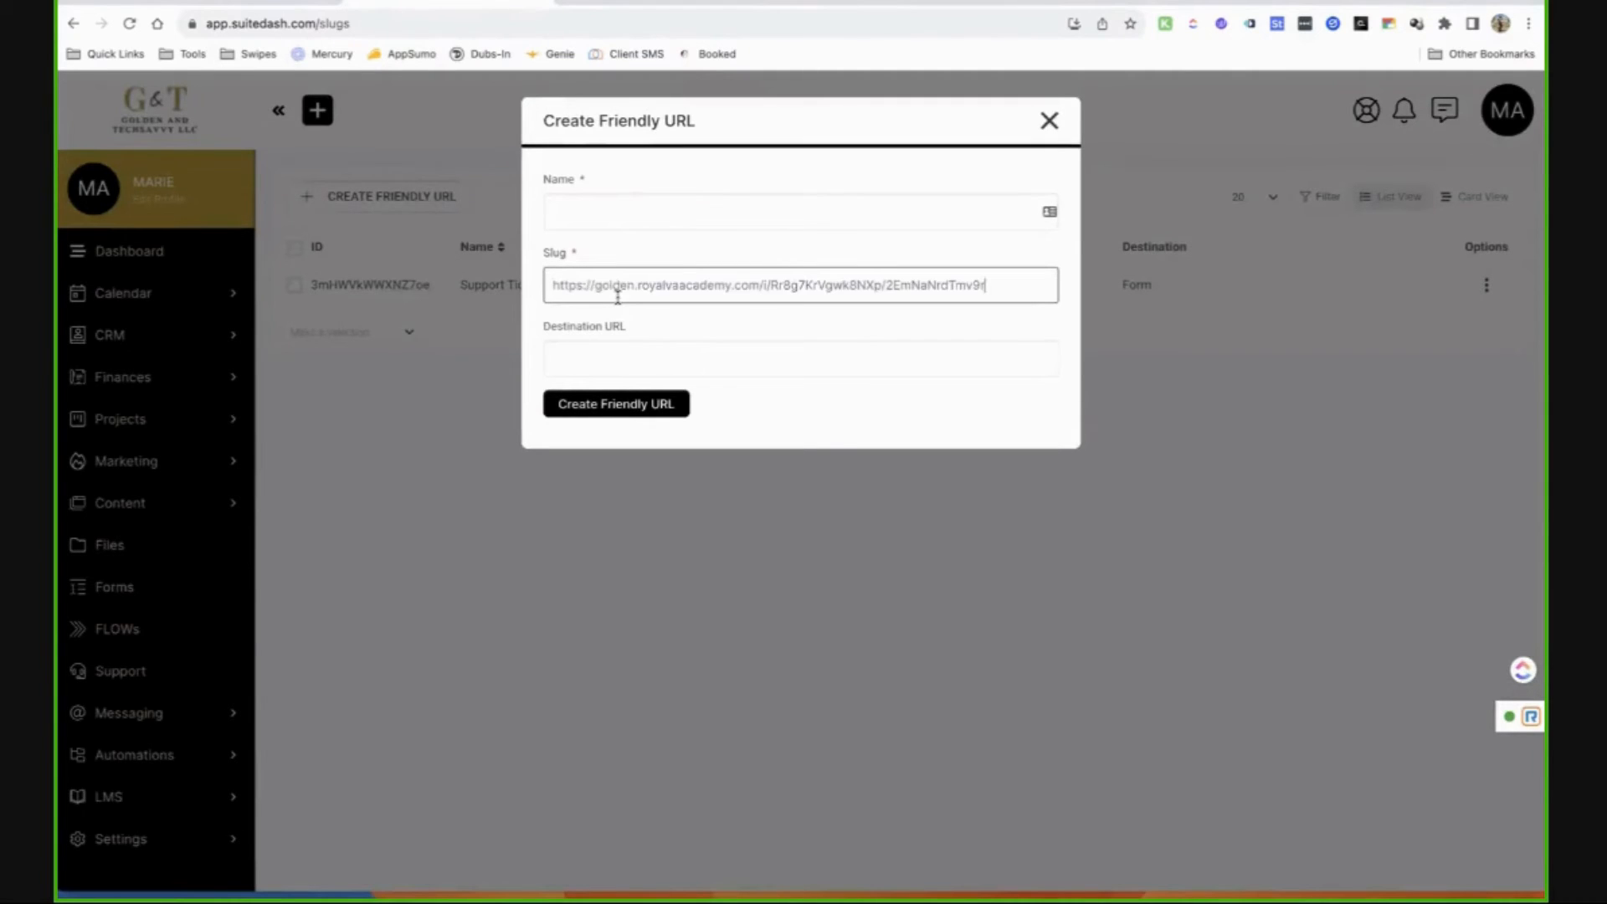
click(672, 361)
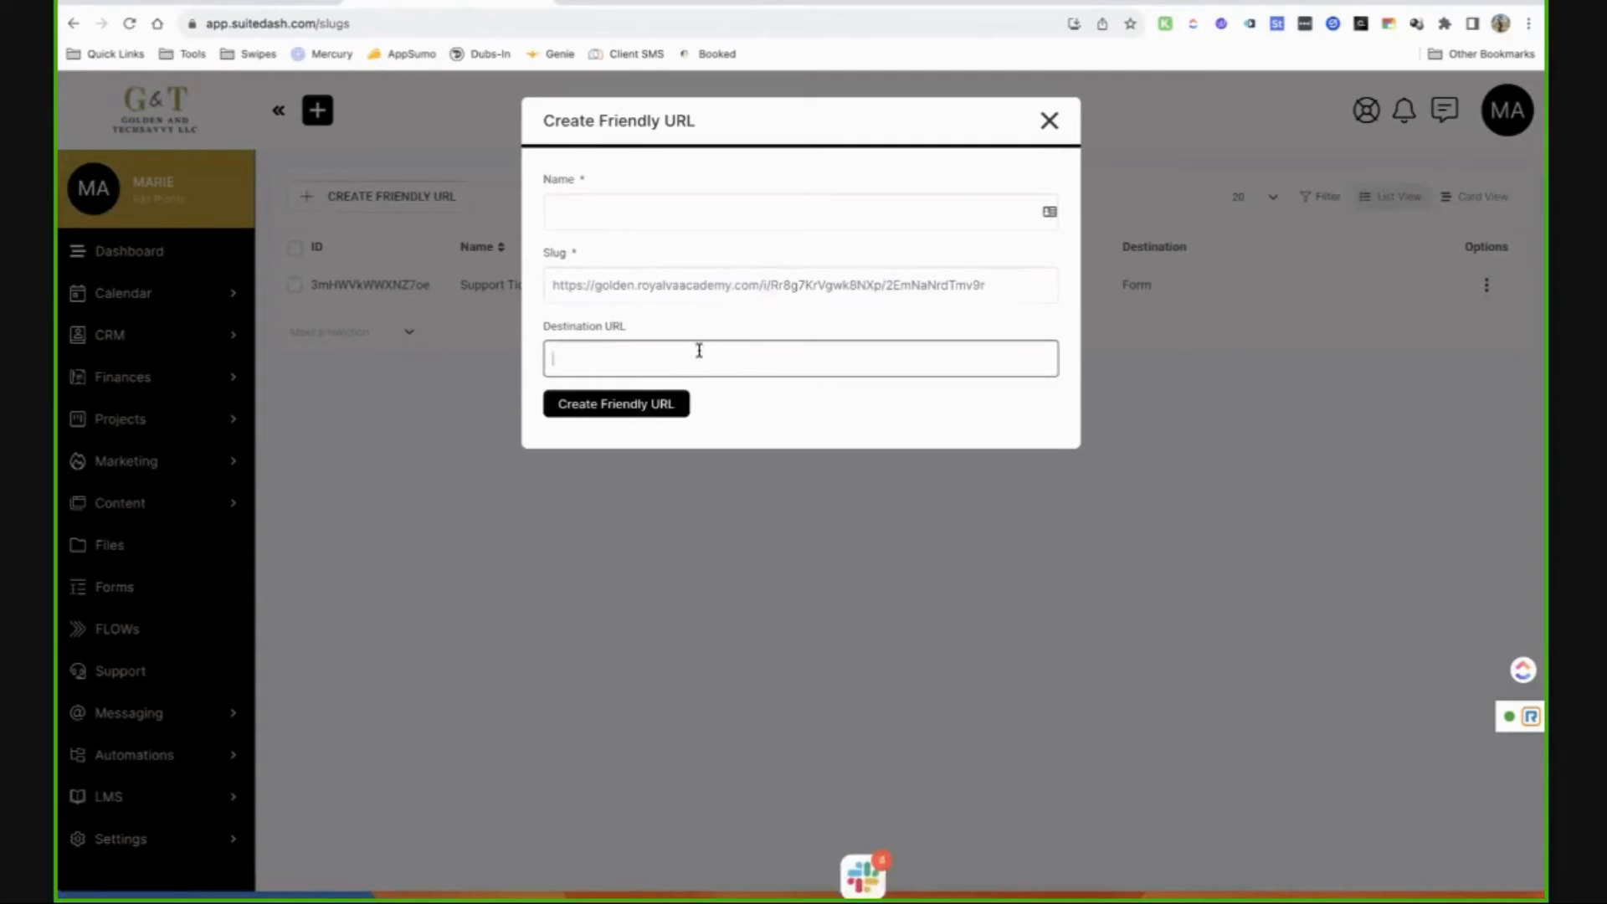
key(ctrl+v)
Set the friendly URL's slug to testlanding and its name to test, and create it.
key(shift+Tab)
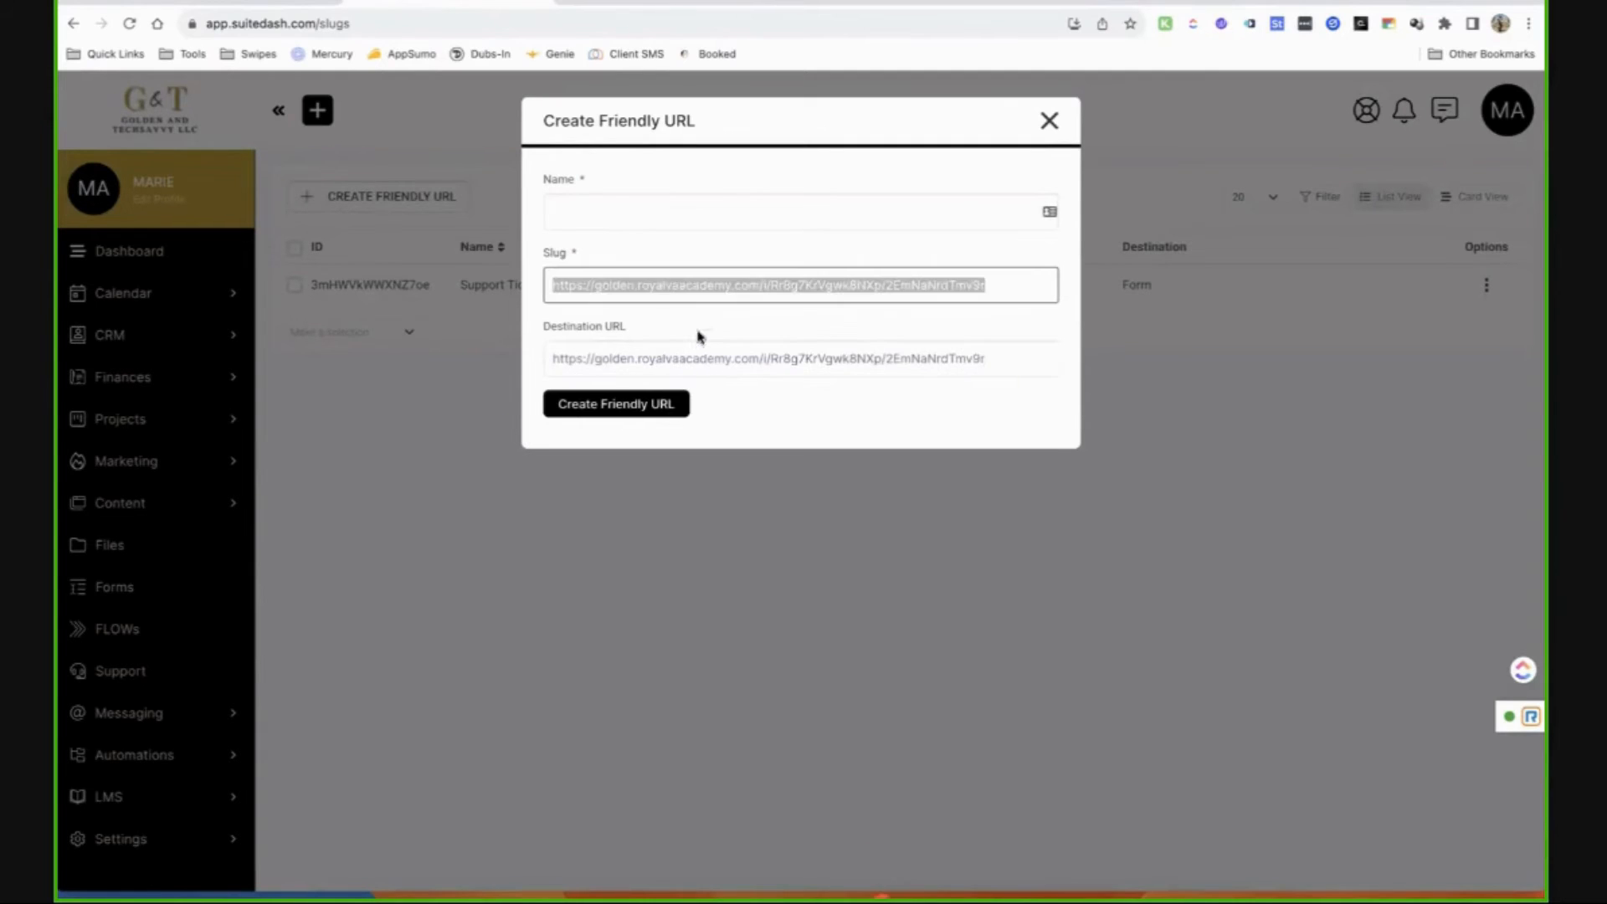
key(BackSpace)
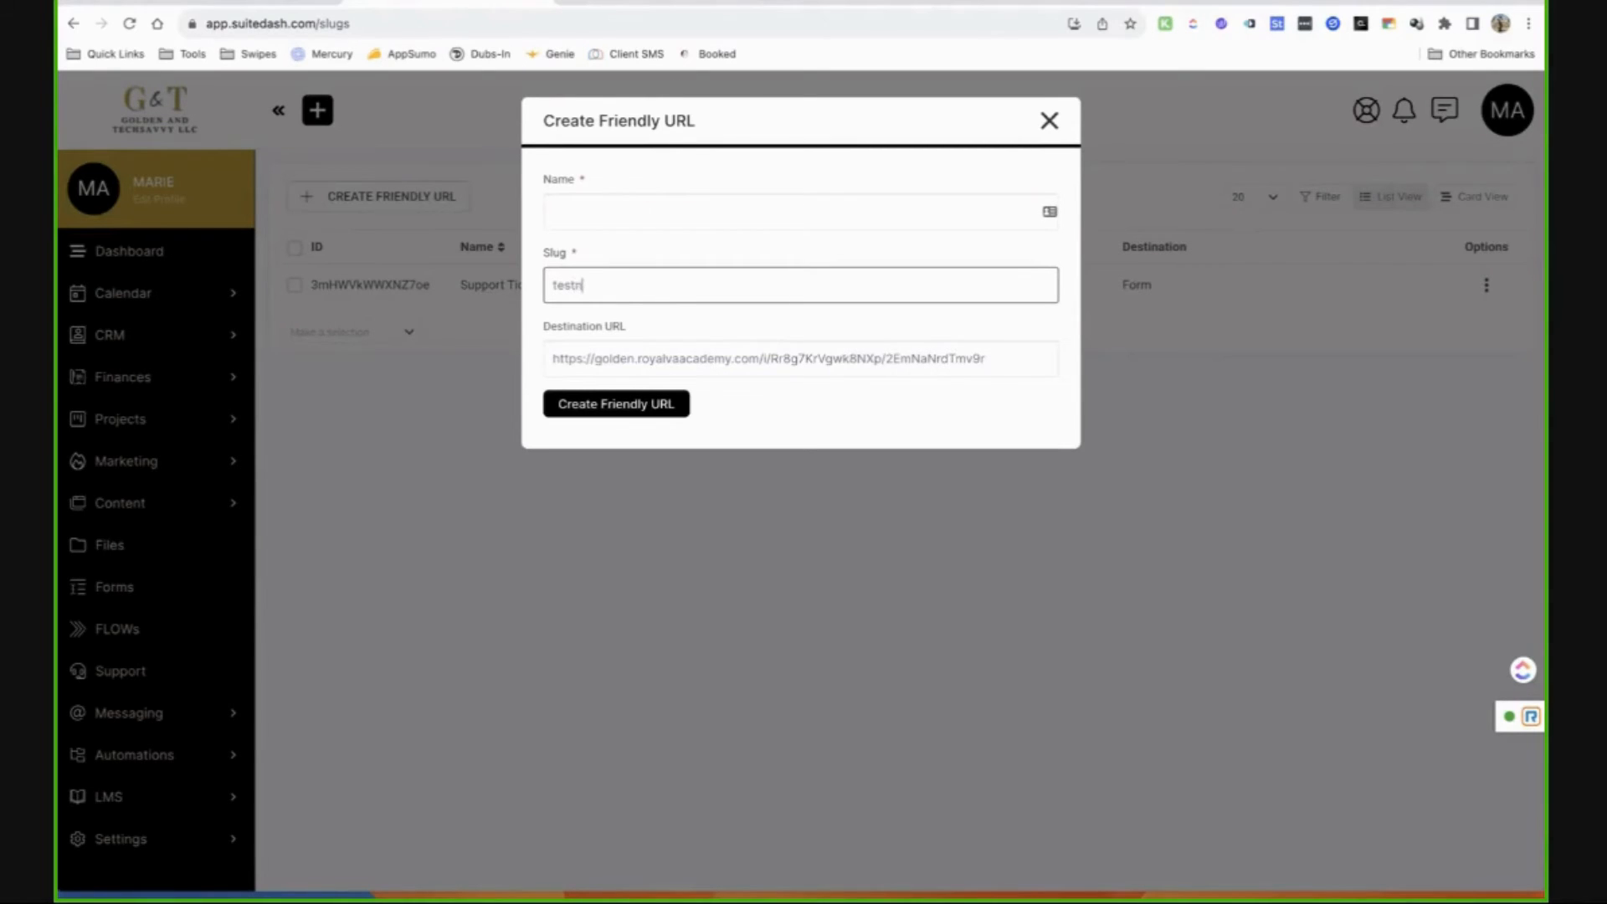
text(testlanding)
click(731, 212)
text(test)
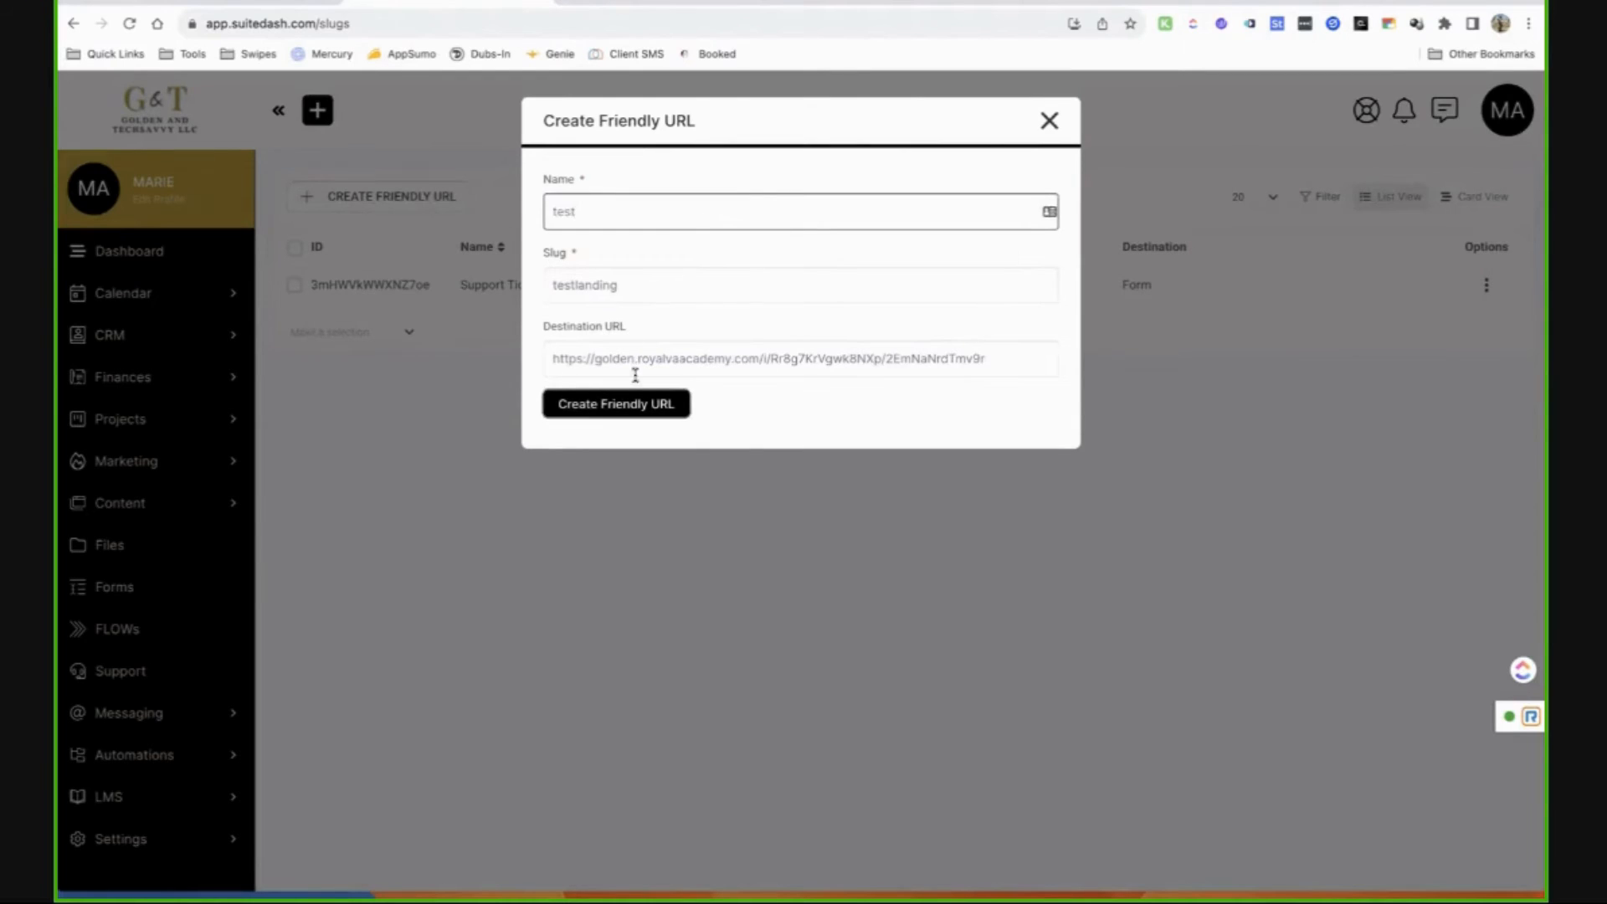
click(628, 405)
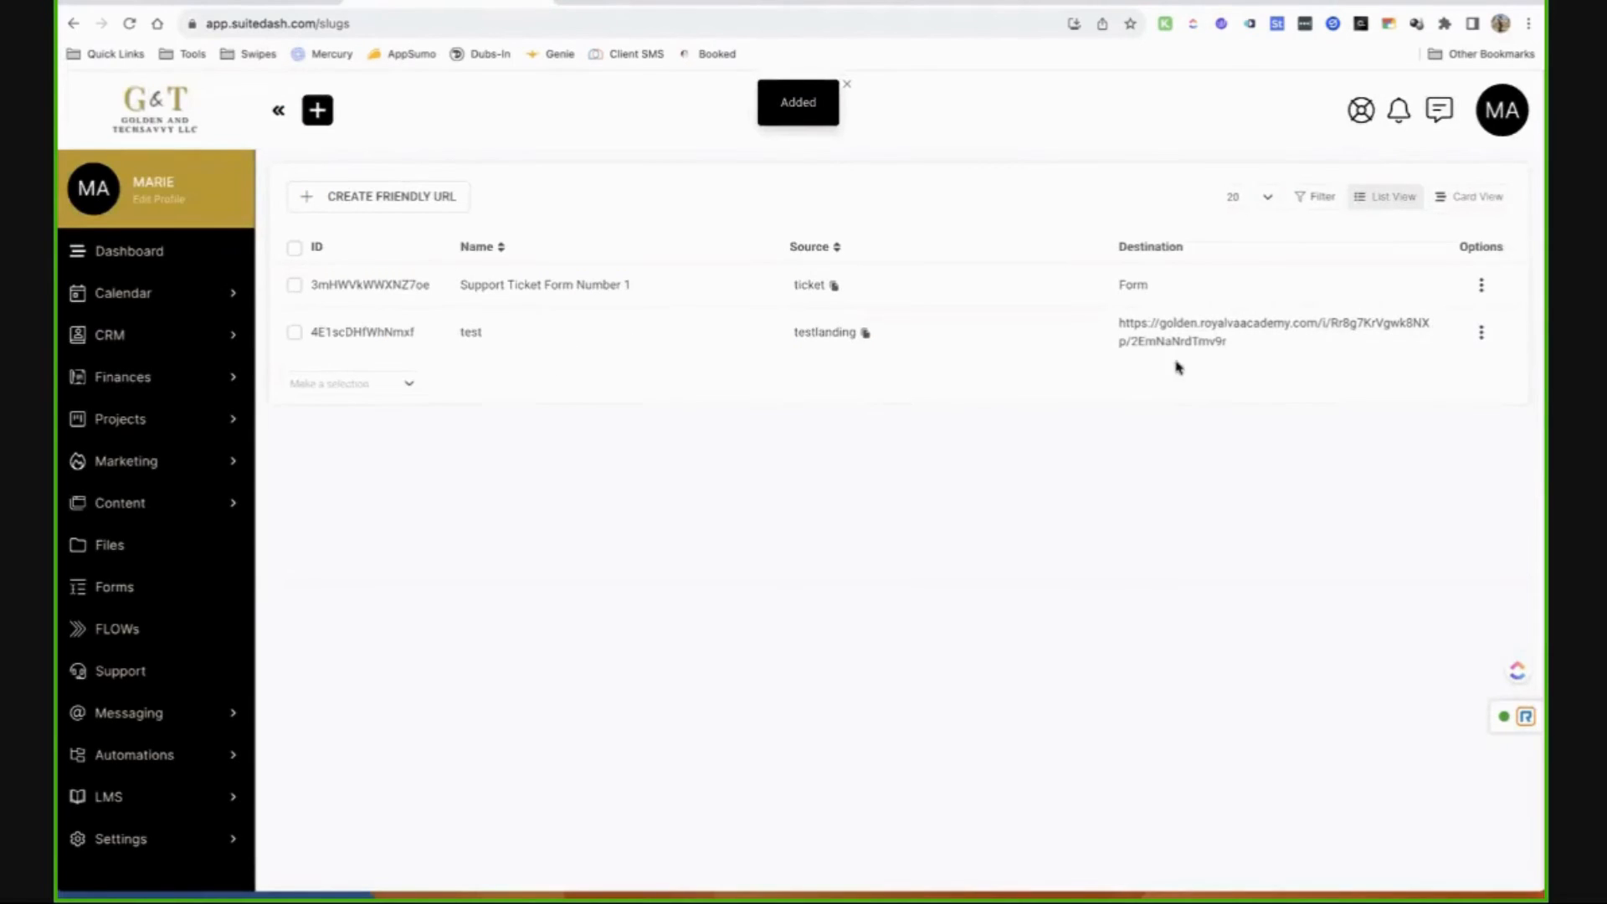
Copy the testlanding friendly URL and open golden.royalvaacademy.com/testlanding in a new browser tab.
click(865, 333)
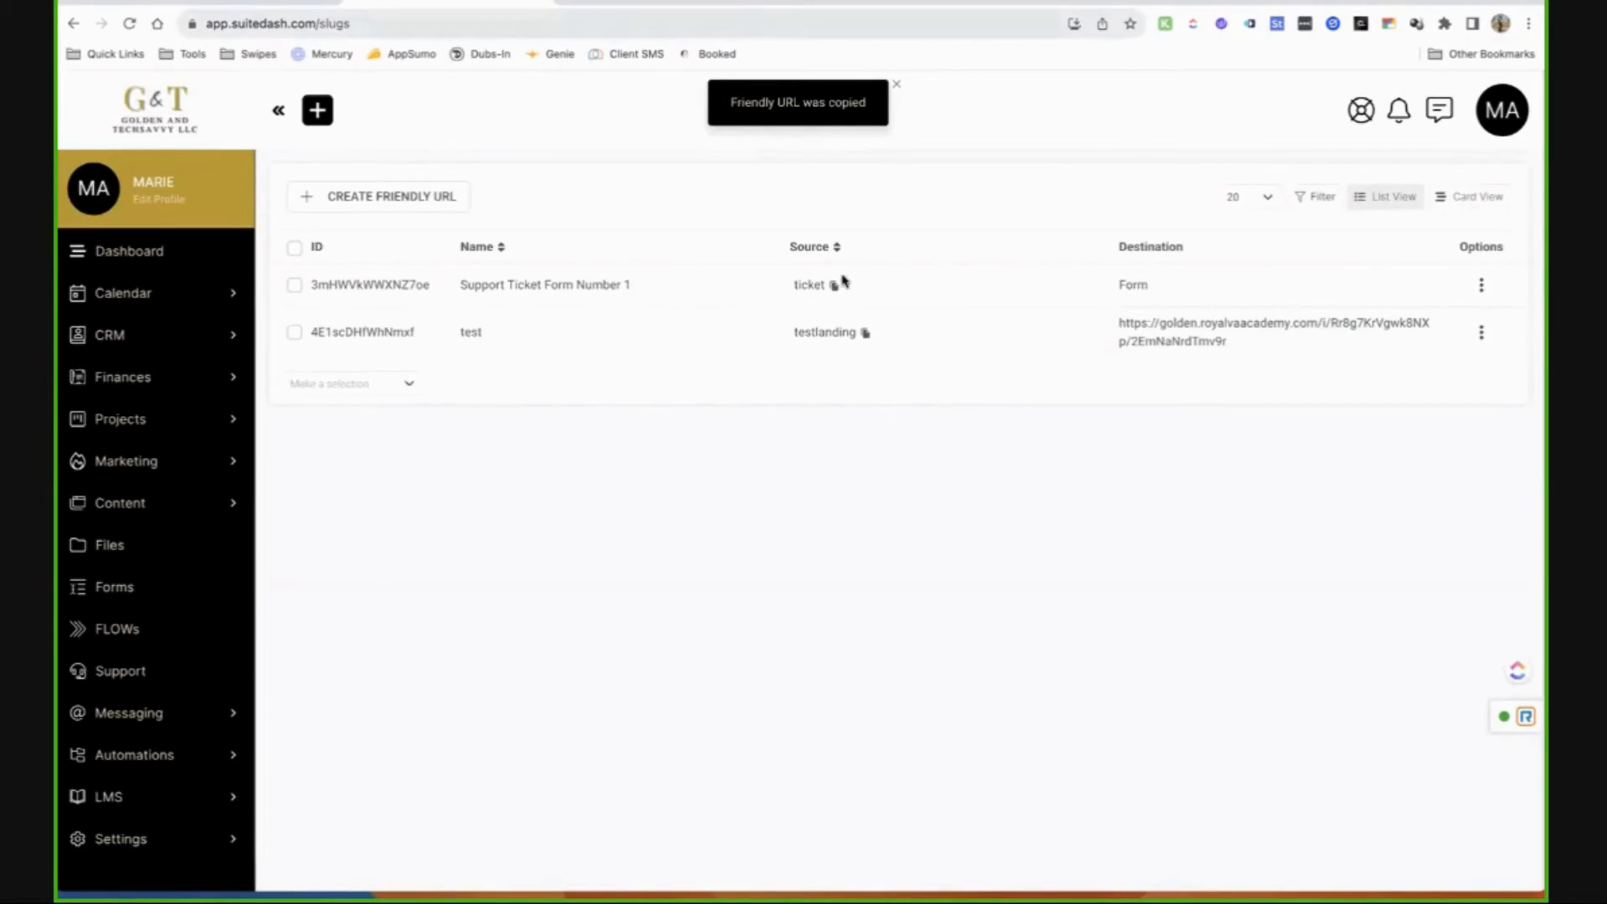
click(785, 2)
text(go)
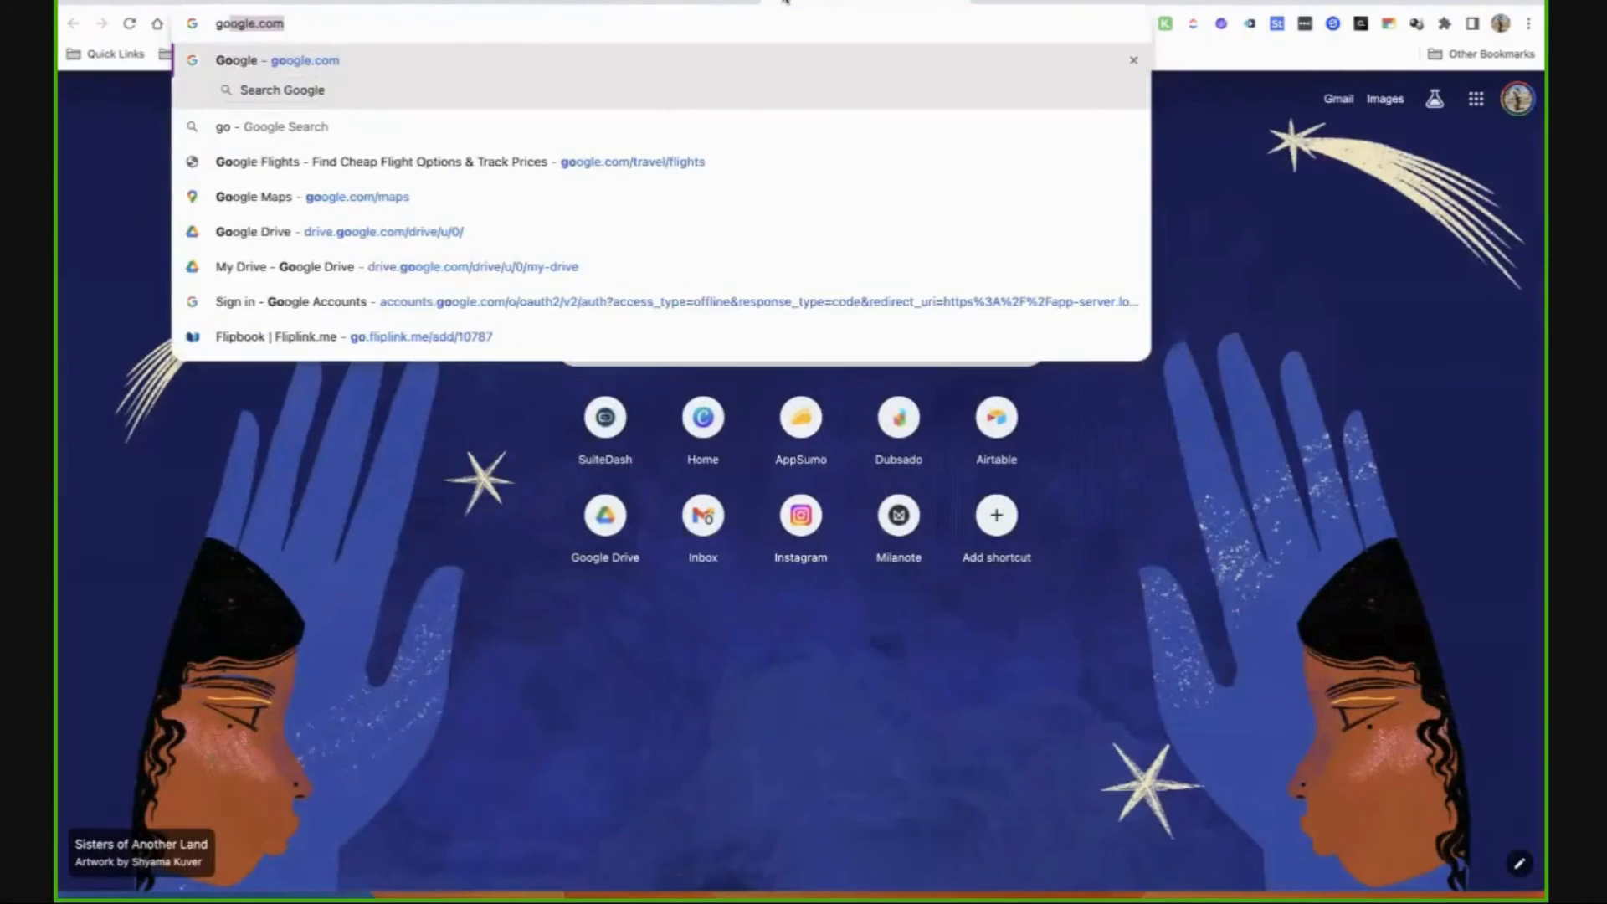
text(lden.royalvaacademy.com/)
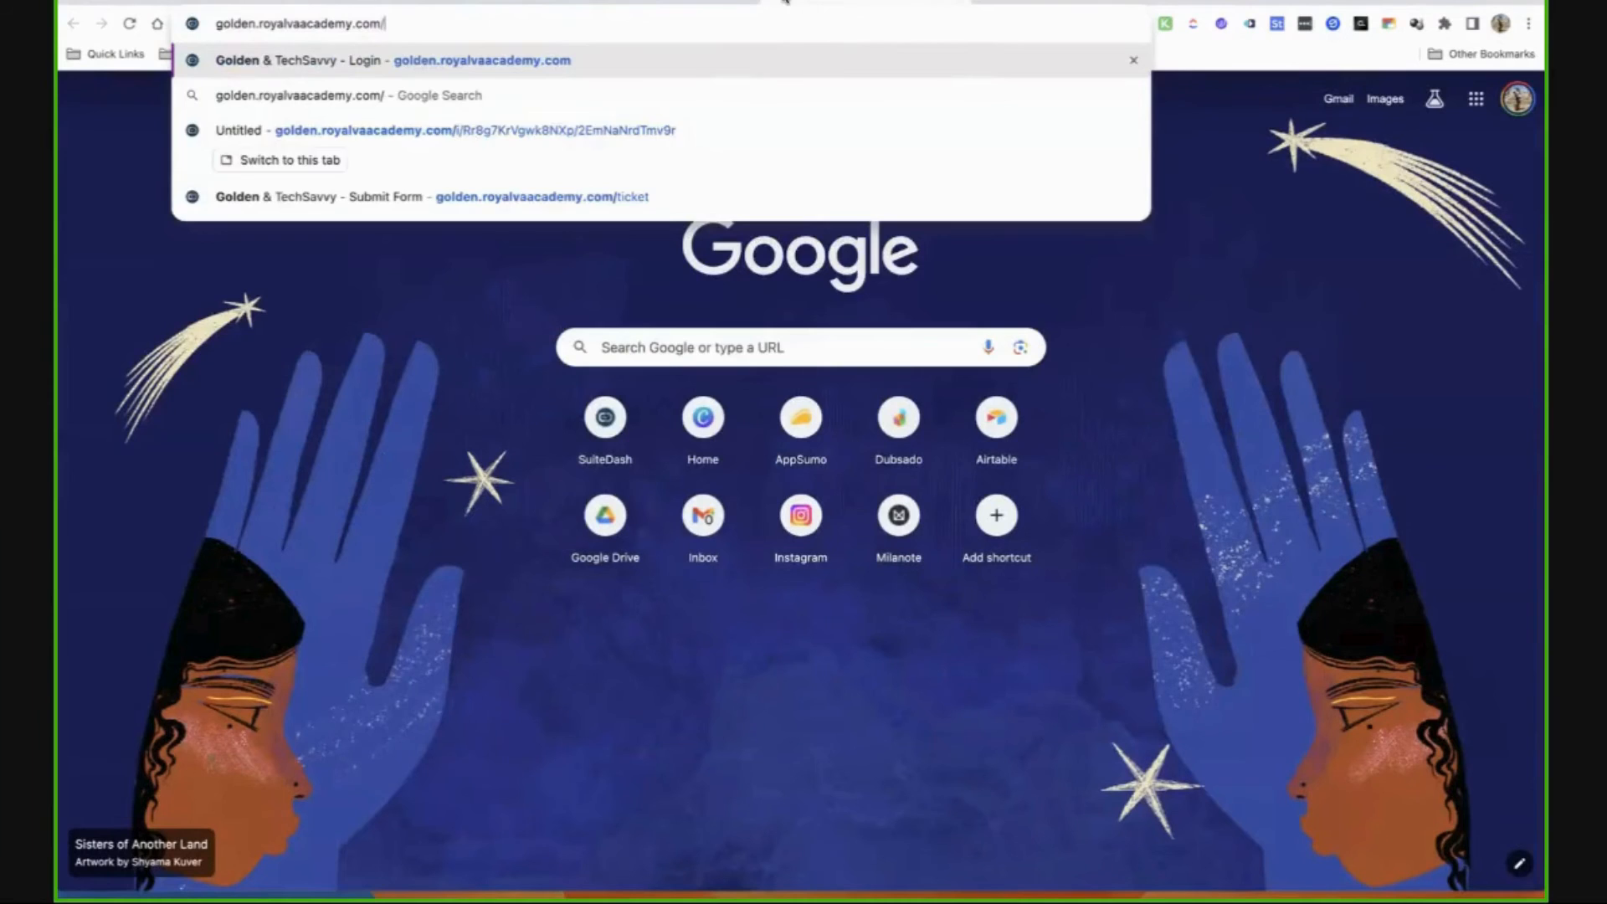
key(ctrl+v)
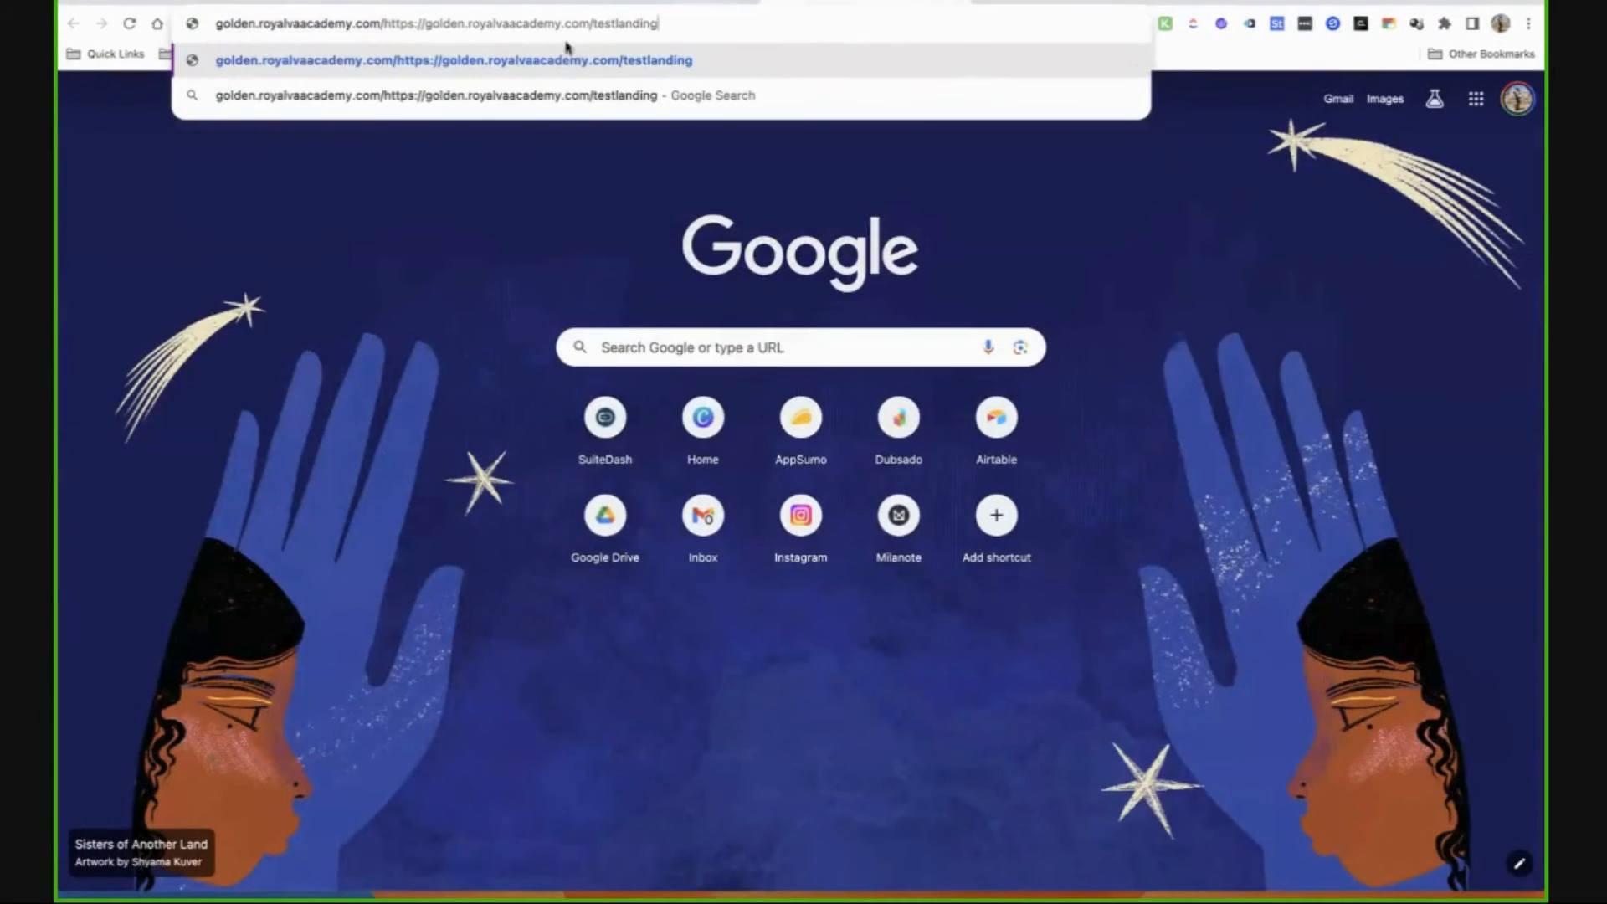
drag(384, 23, 255, 29)
click(74, 25)
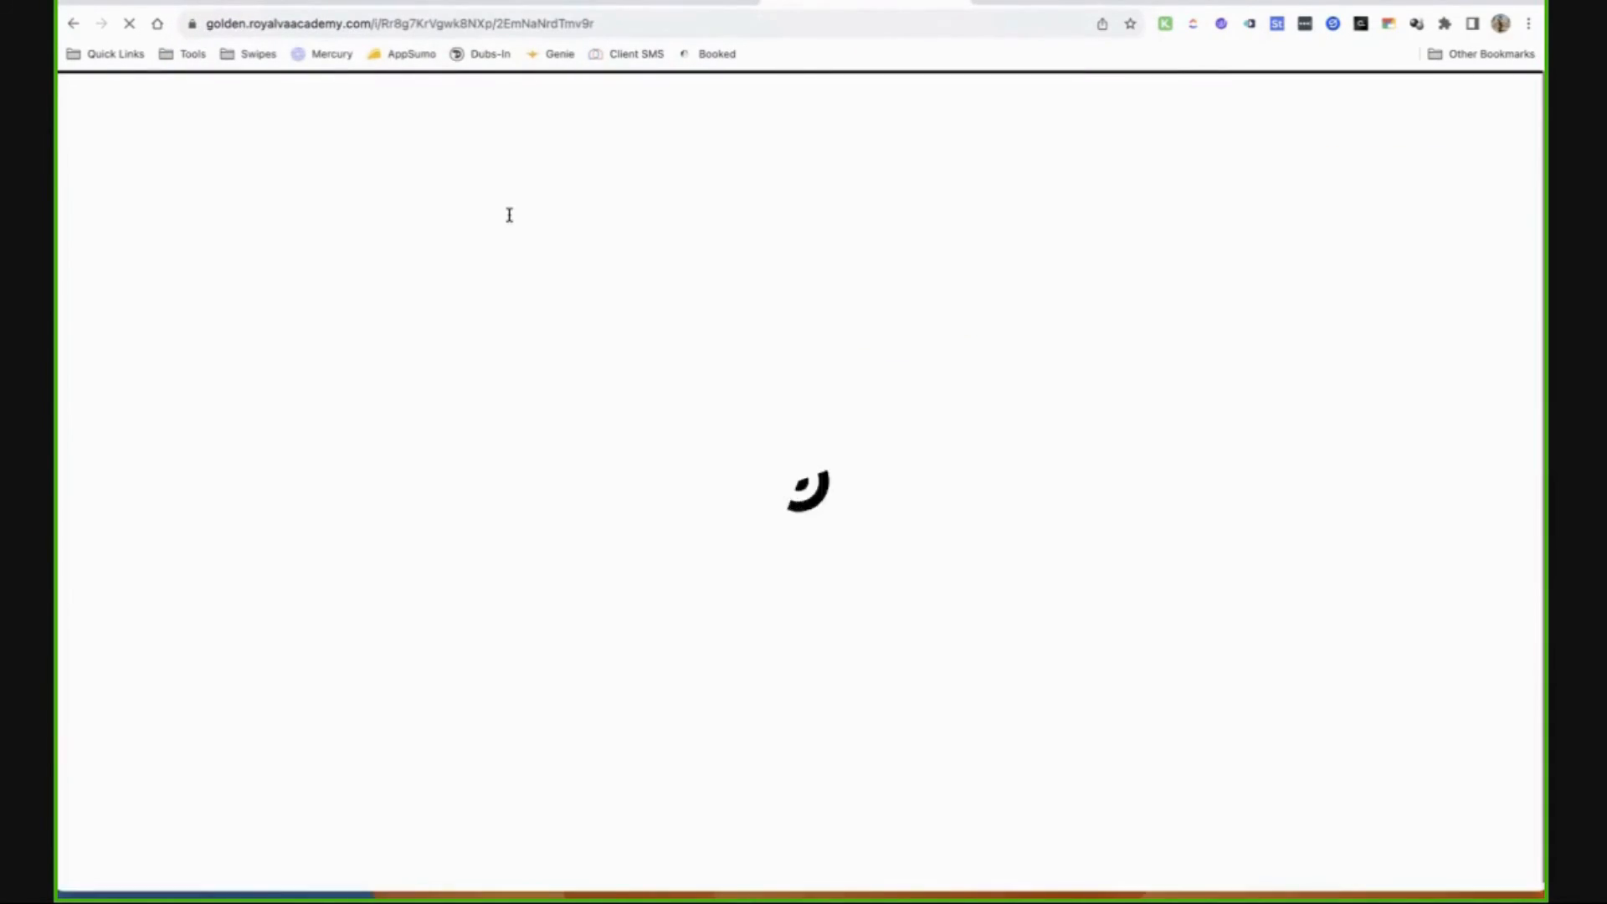
Compare the web address reached through the friendly URL with the landing page's direct link in its own tab.
click(552, 24)
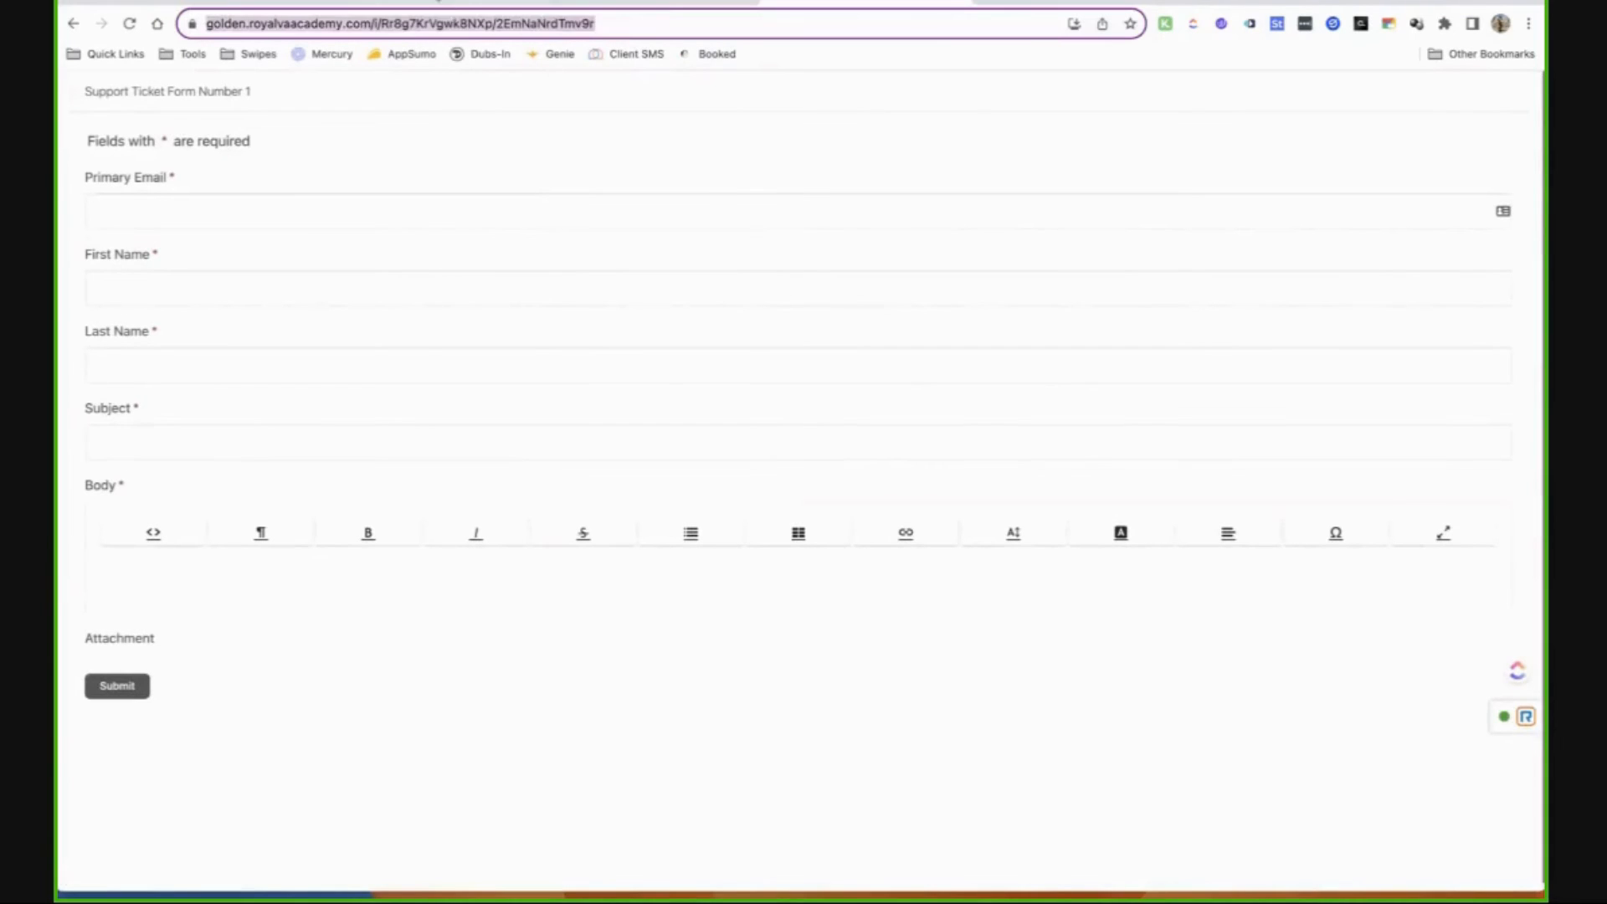
double_click(464, 15)
key(ctrl+a)
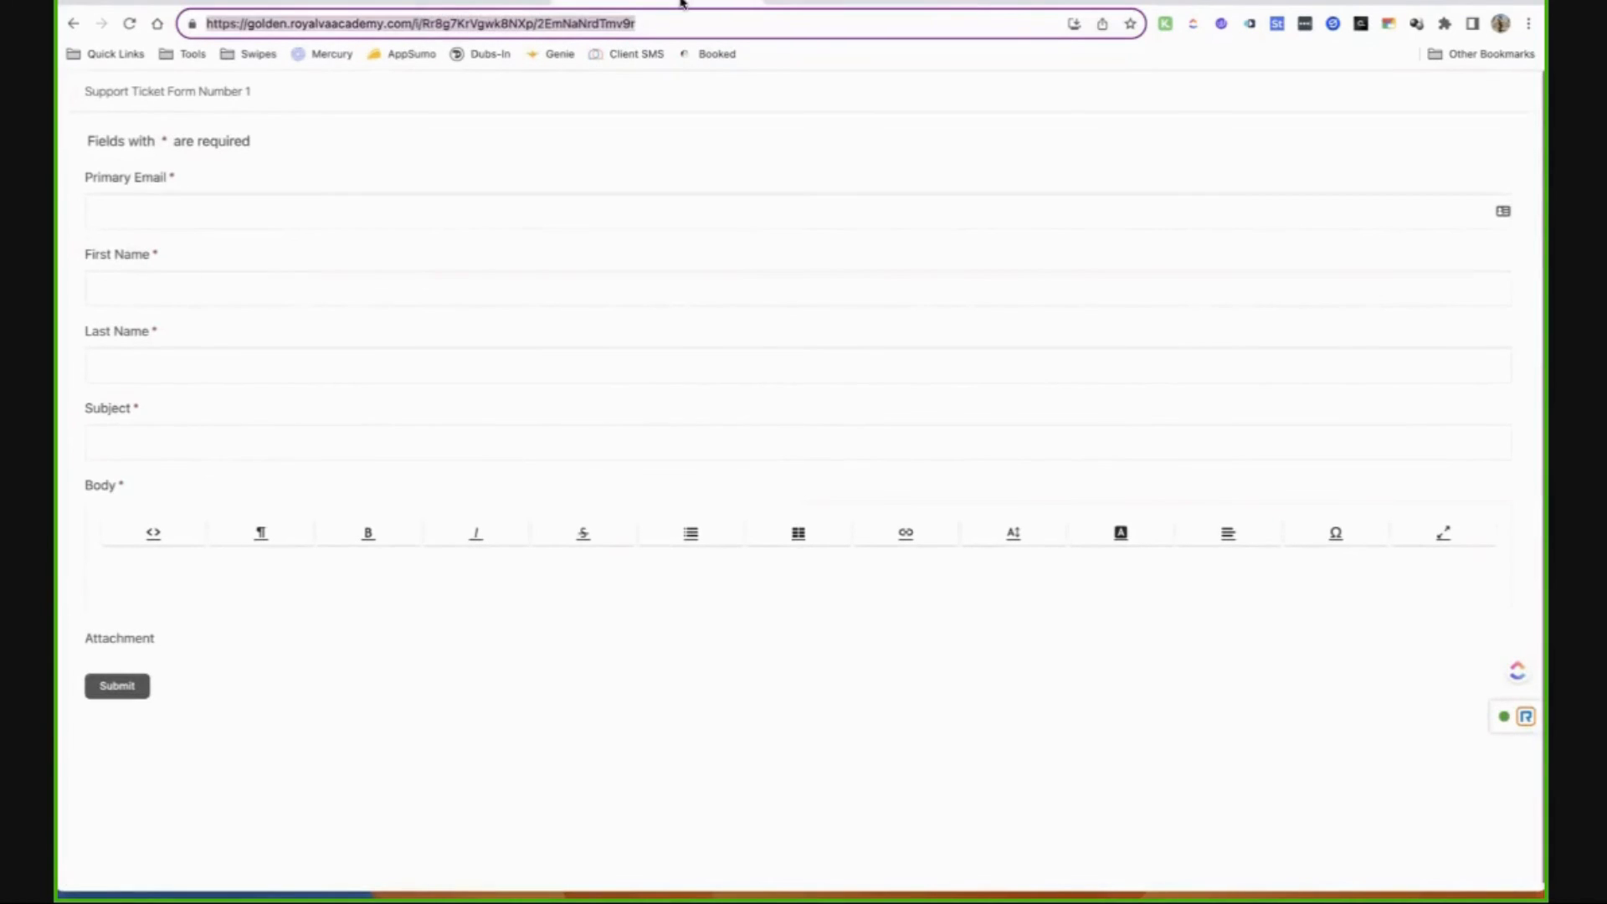
Start adding a staff member from the staff list and show the available staff roles.
click(746, 3)
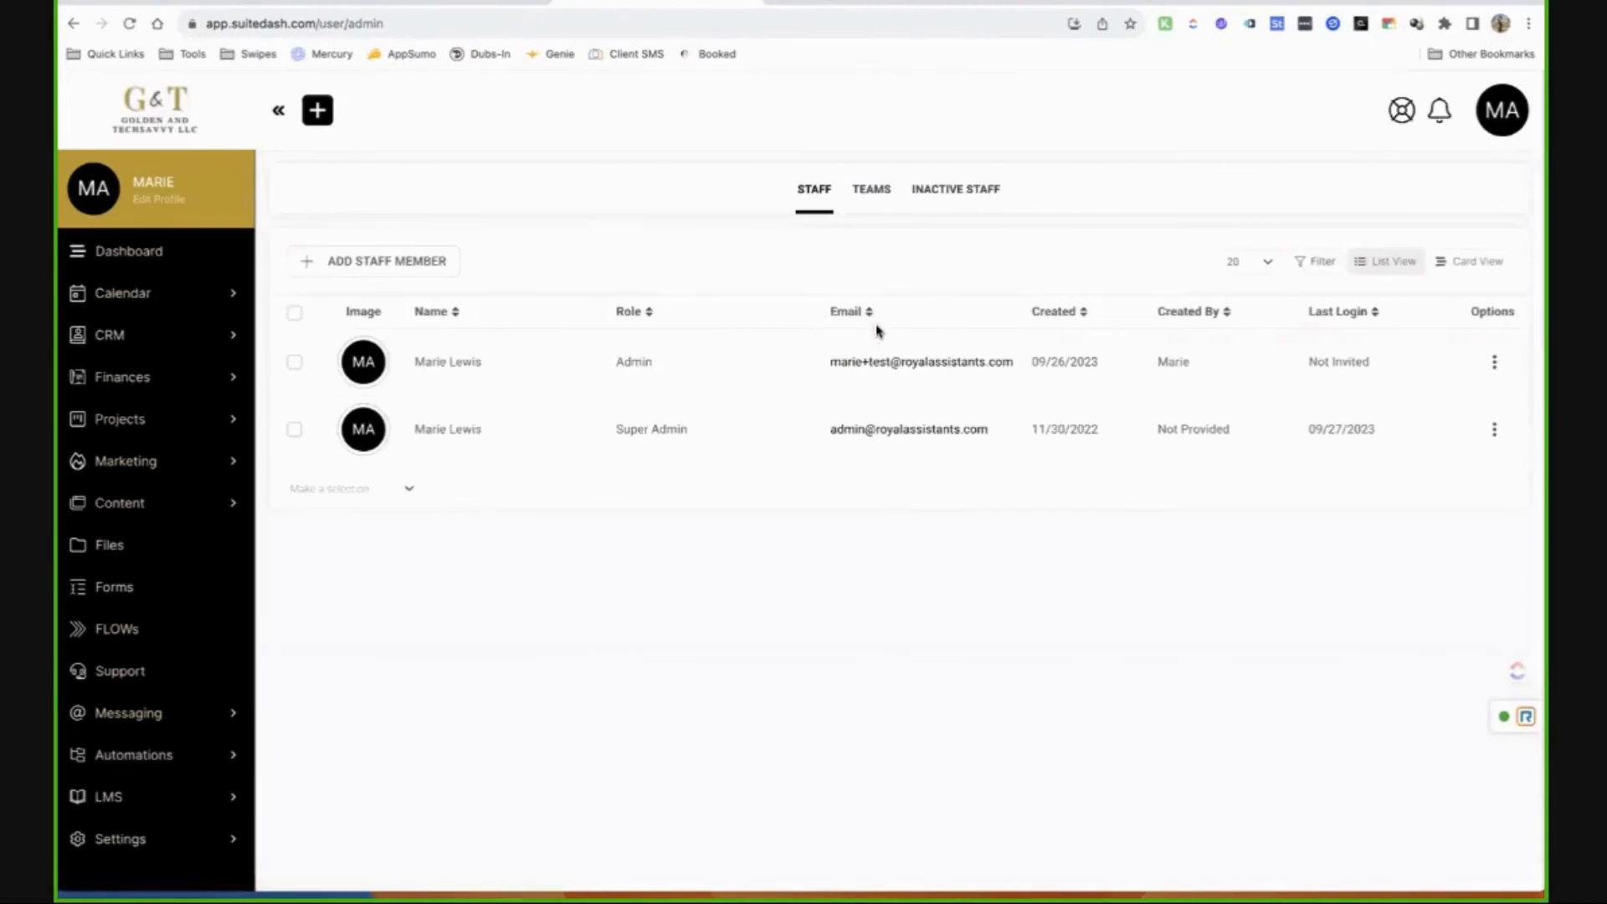
click(418, 266)
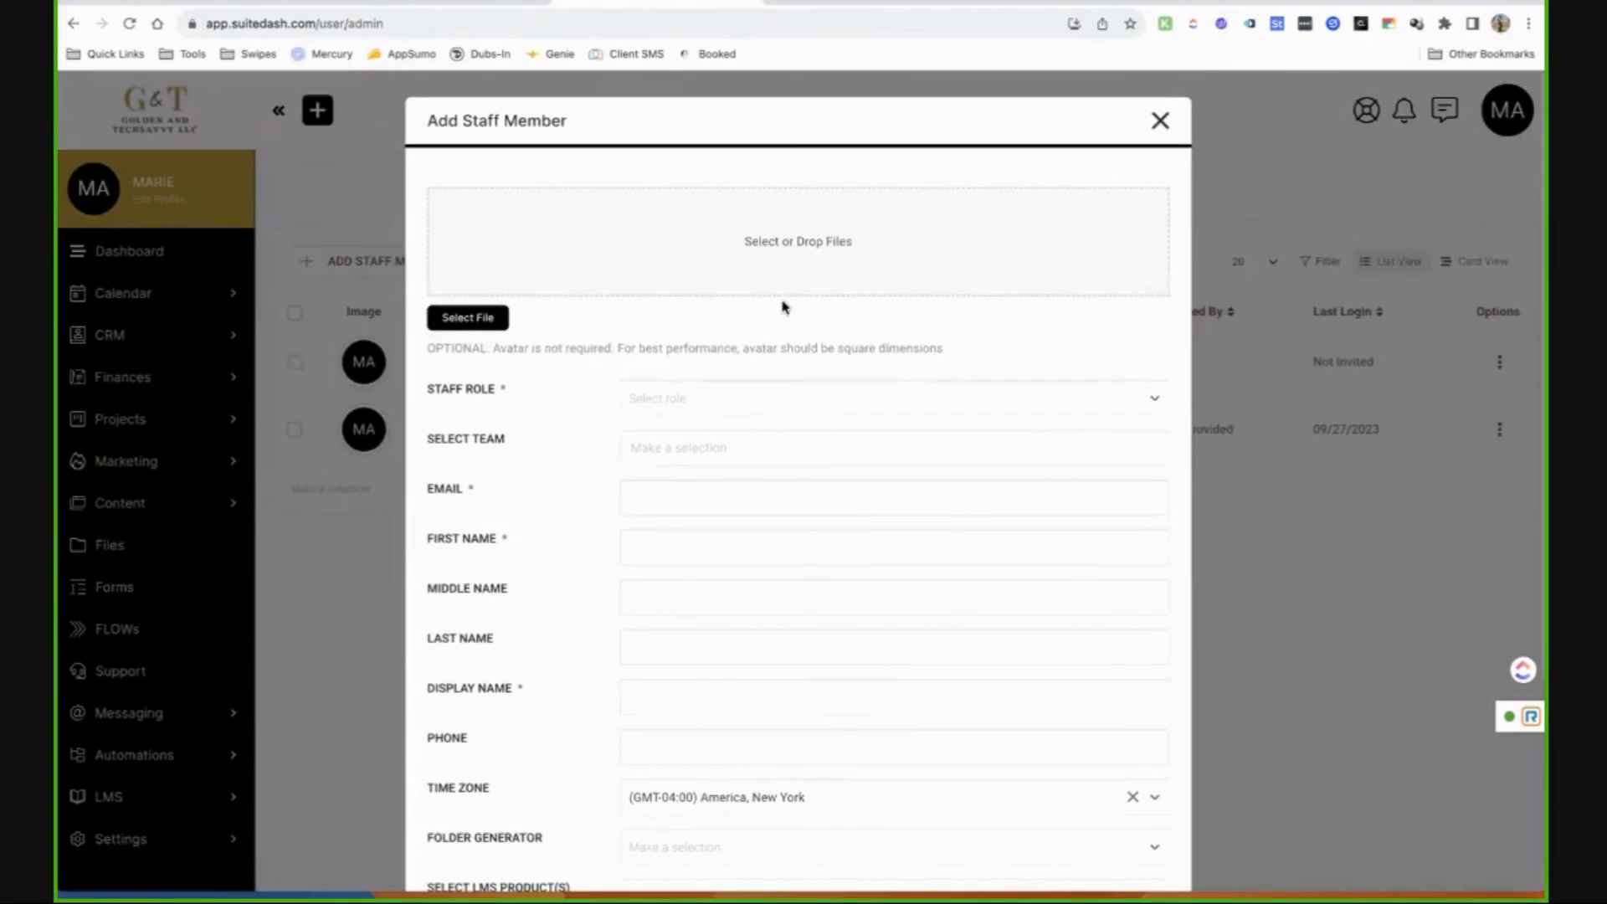
click(750, 399)
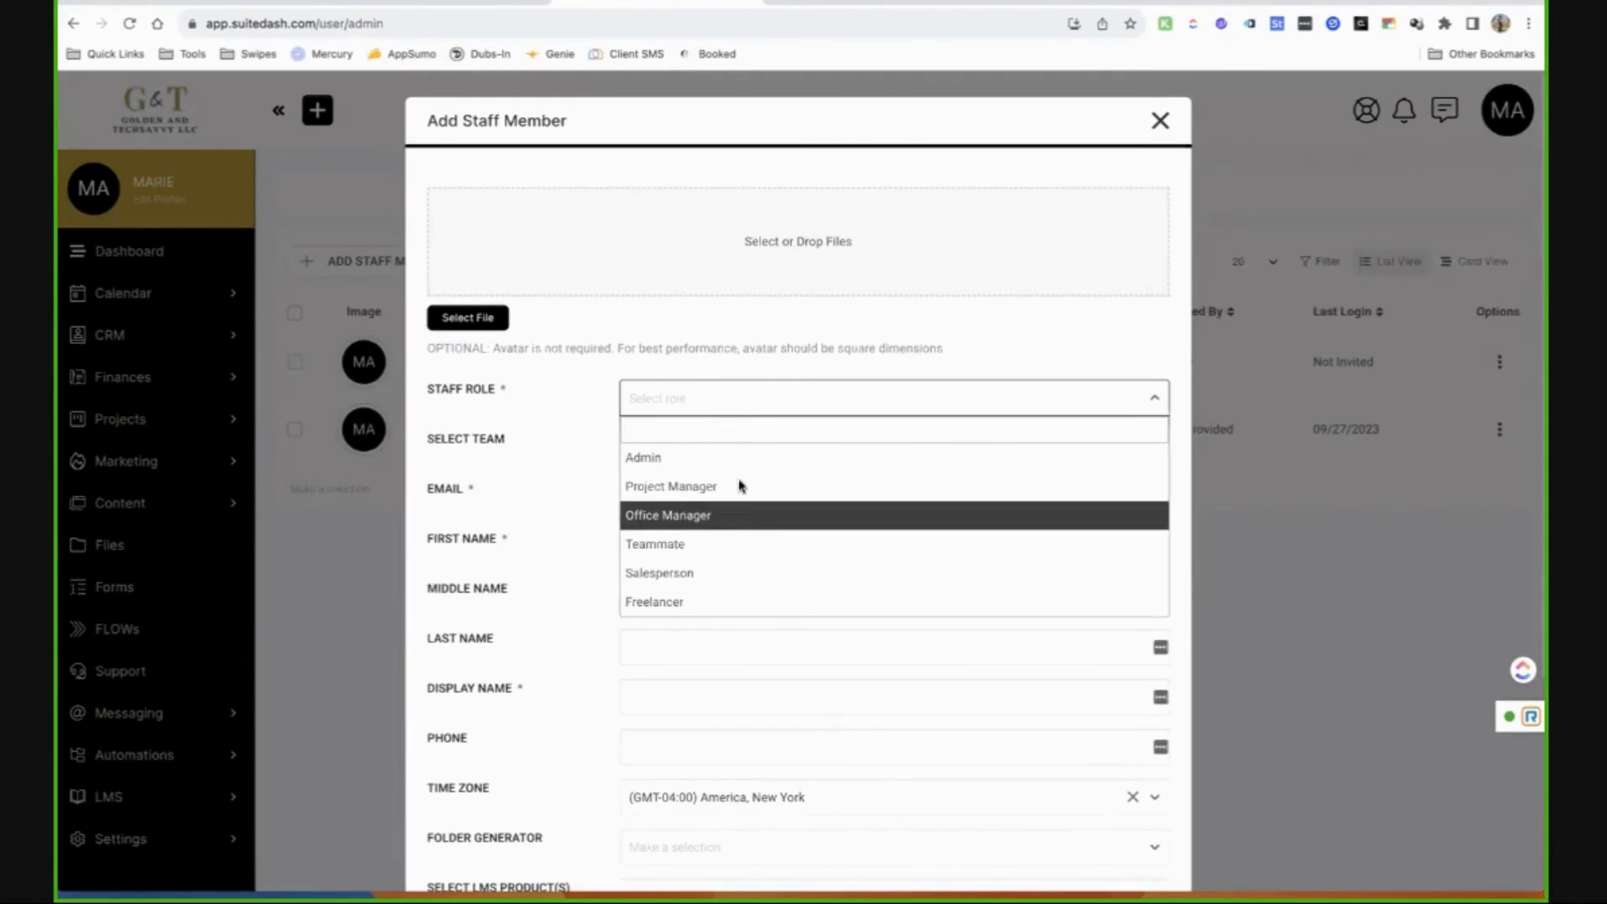